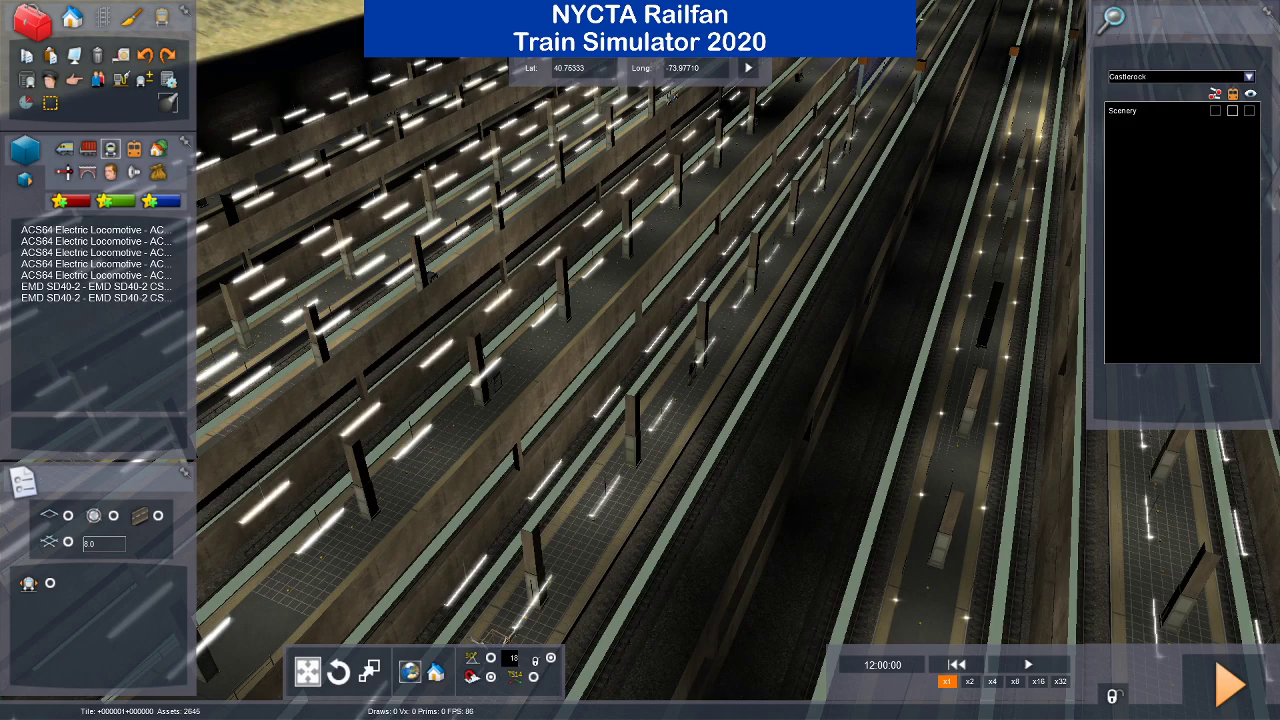
# Inspect the terminal's tracks and platforms, bringing the camera in close above one island platform.
pyautogui.moveTo(640, 360); pyautogui.dragTo(740, 375, button='right')
pyautogui.press('Up')
pyautogui.press('Up')
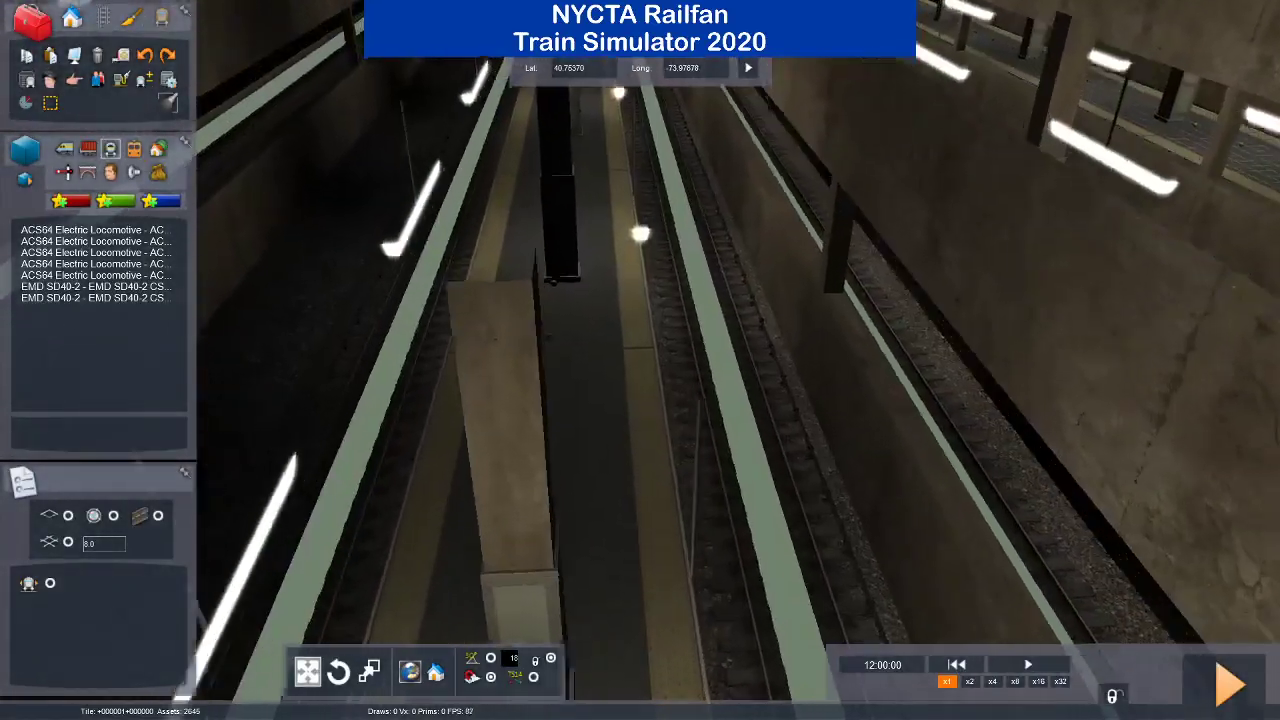
pyautogui.press('Up')
pyautogui.moveTo(640, 360); pyautogui.dragTo(410, 322, button='right')
pyautogui.press('Up')
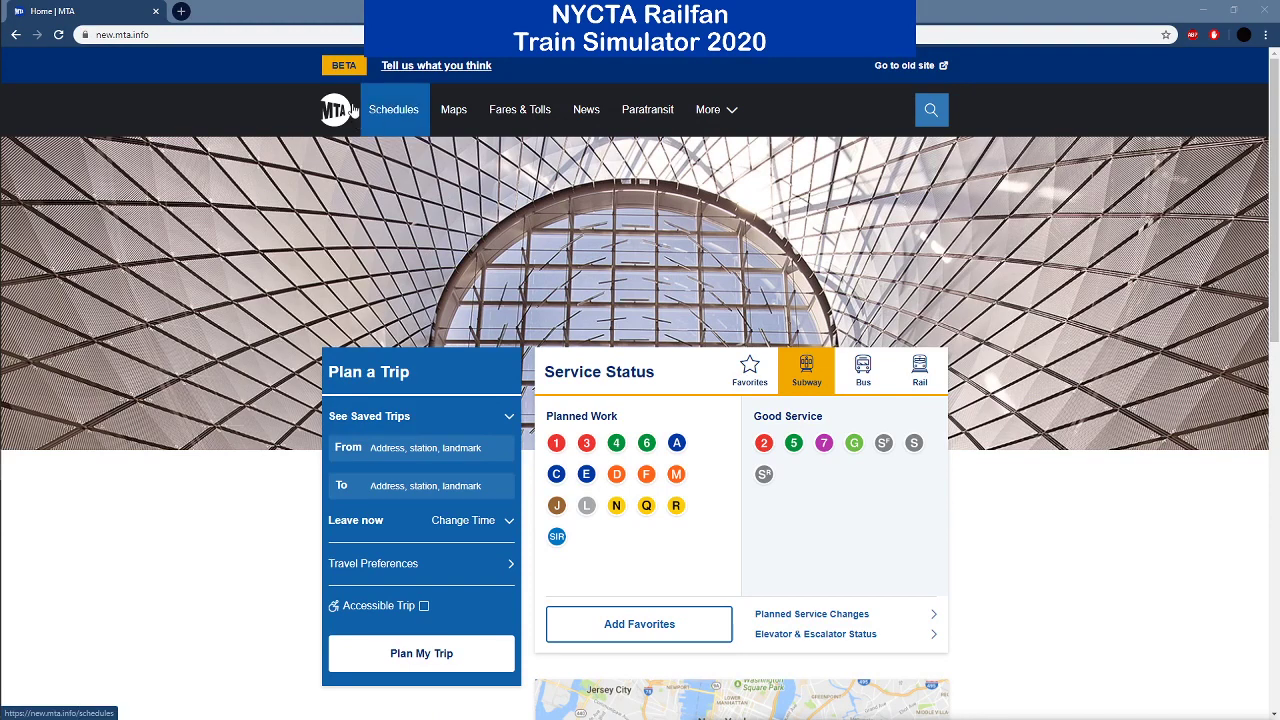
# Switch to the MTA website in the browser and open the Metro-North Railroad schedules from its Schedules page.
pyautogui.click(399, 119)
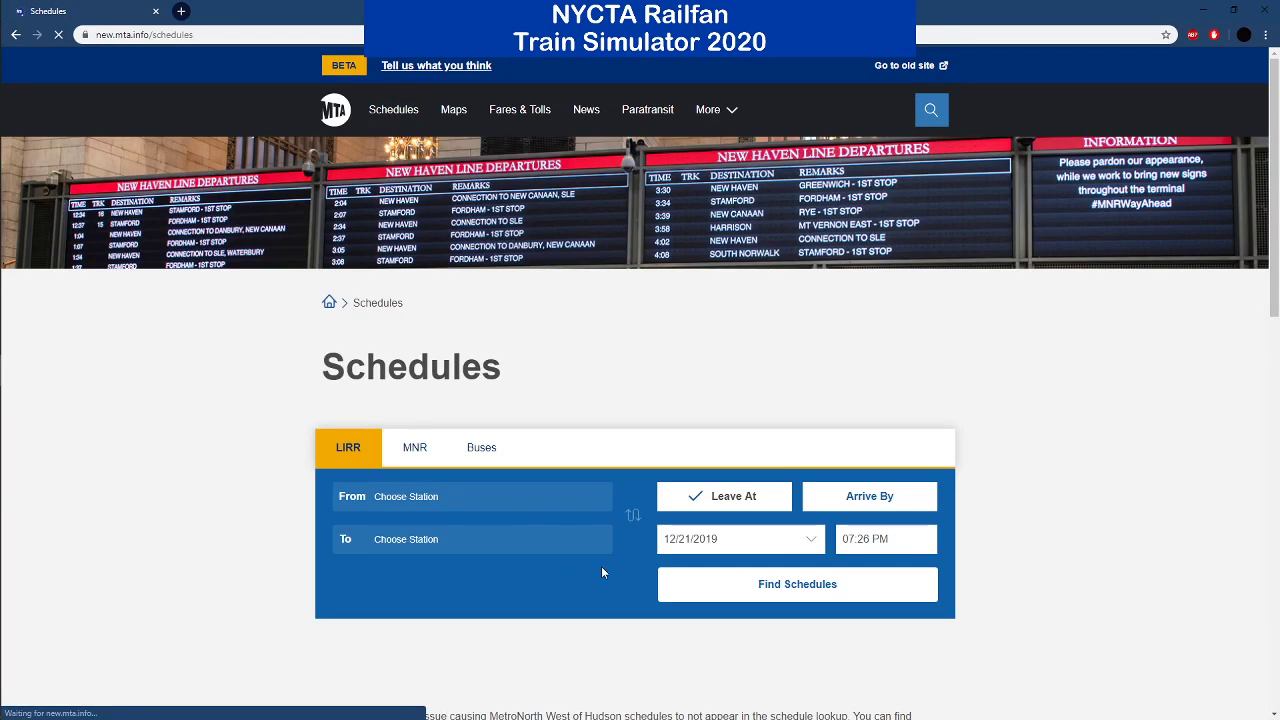
pyautogui.scroll(-3, 601, 568)
pyautogui.scroll(-3, 601, 571)
pyautogui.scroll(-2, 505, 470)
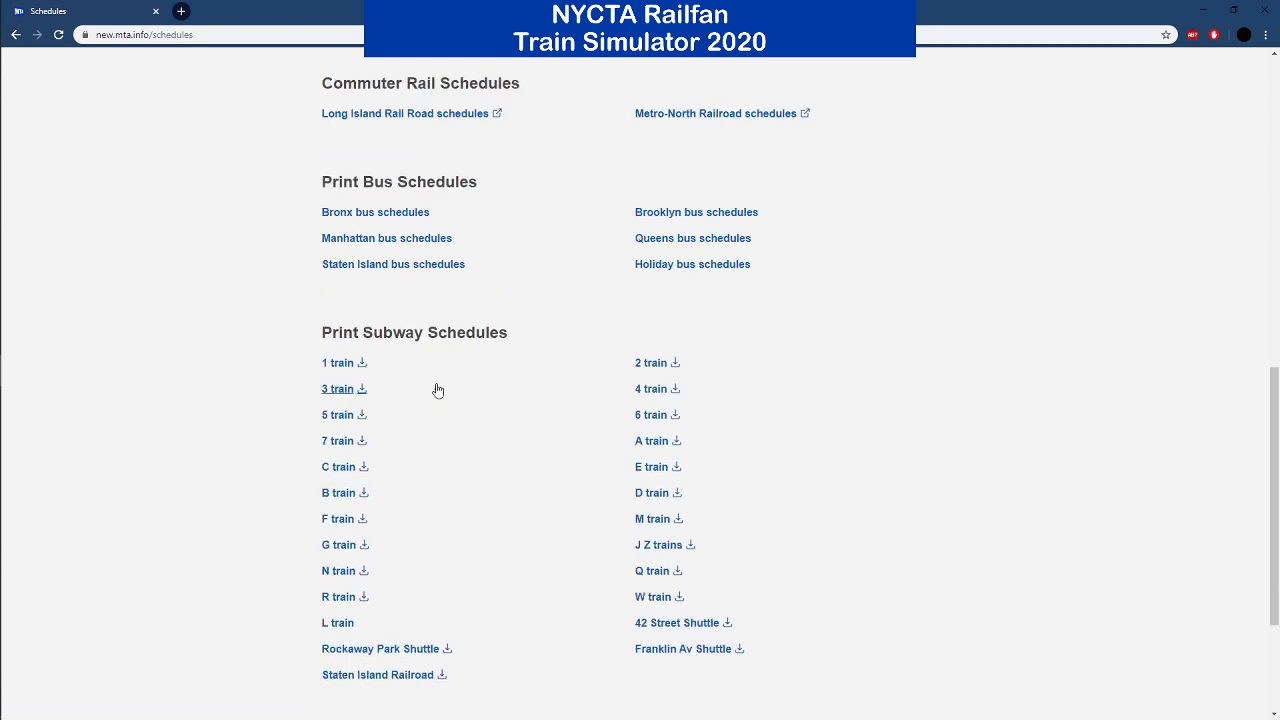
pyautogui.scroll(3, 437, 390)
pyautogui.click(760, 422)
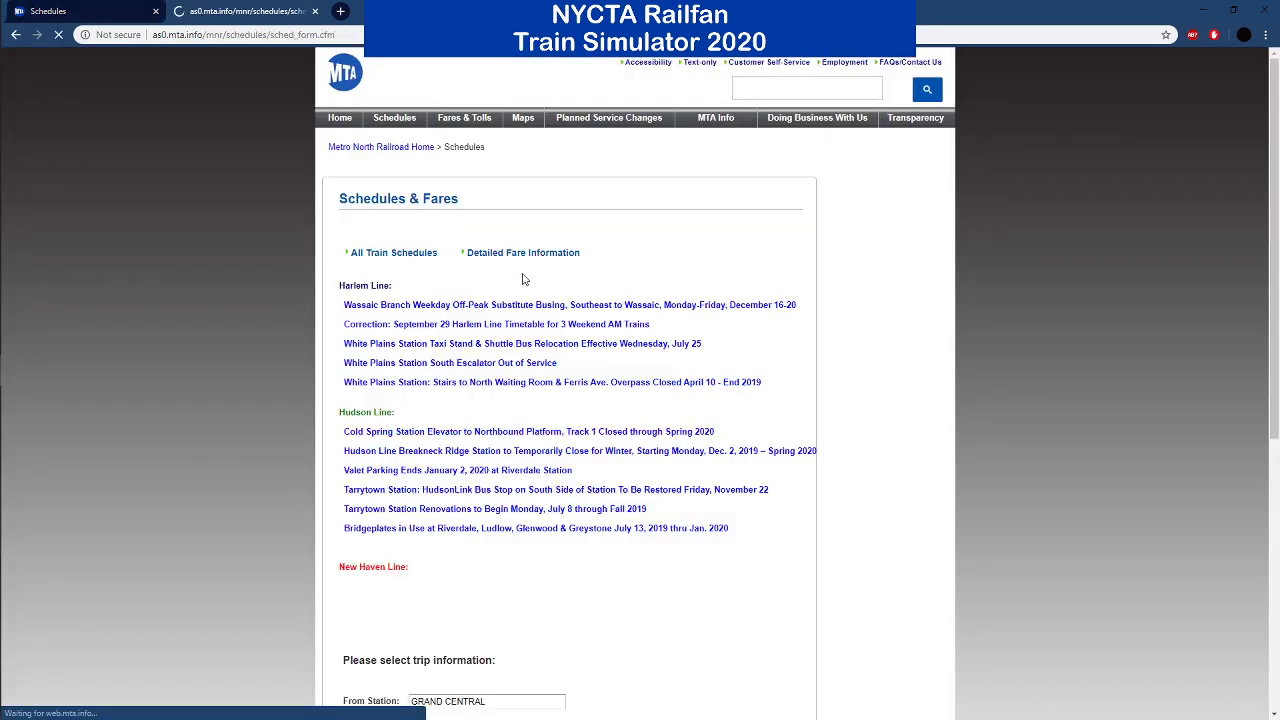
# Open all Metro-North train schedules and bring up the New Haven Line weekday timetable effective September 29, 2019.
pyautogui.scroll(-3, 405, 427)
pyautogui.scroll(3, 405, 427)
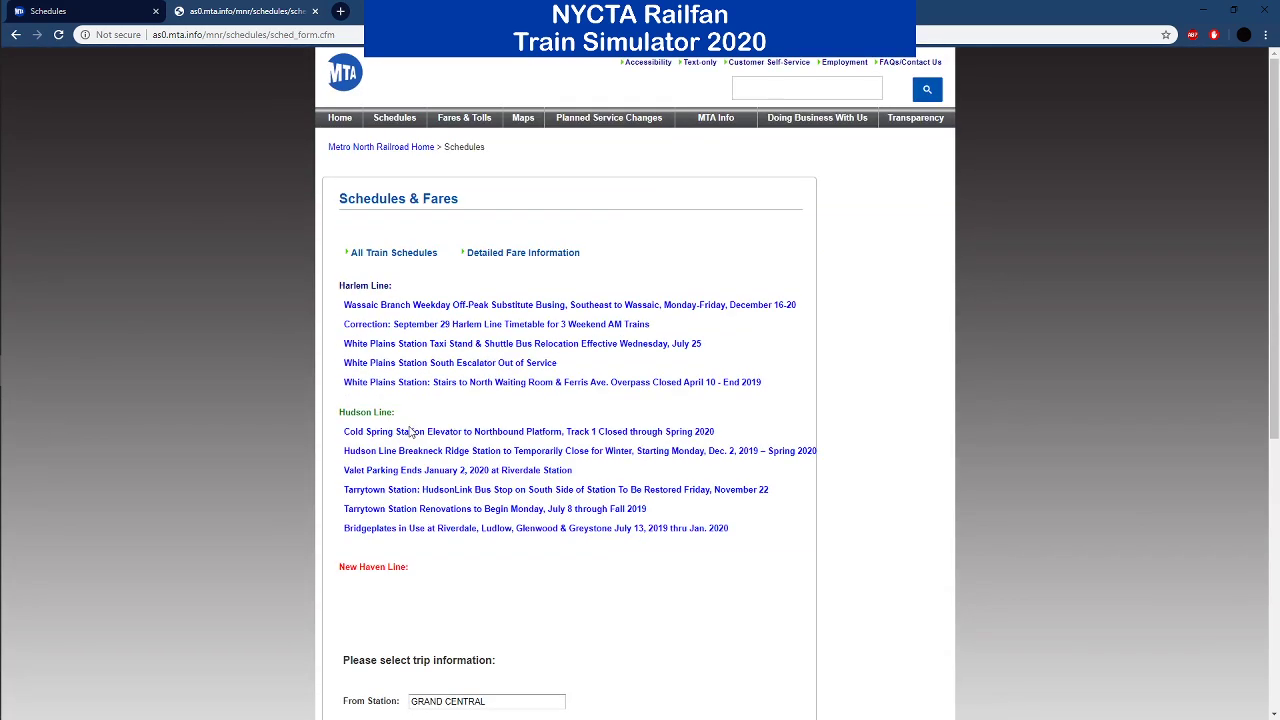
pyautogui.click(399, 258)
pyautogui.scroll(-3, 430, 303)
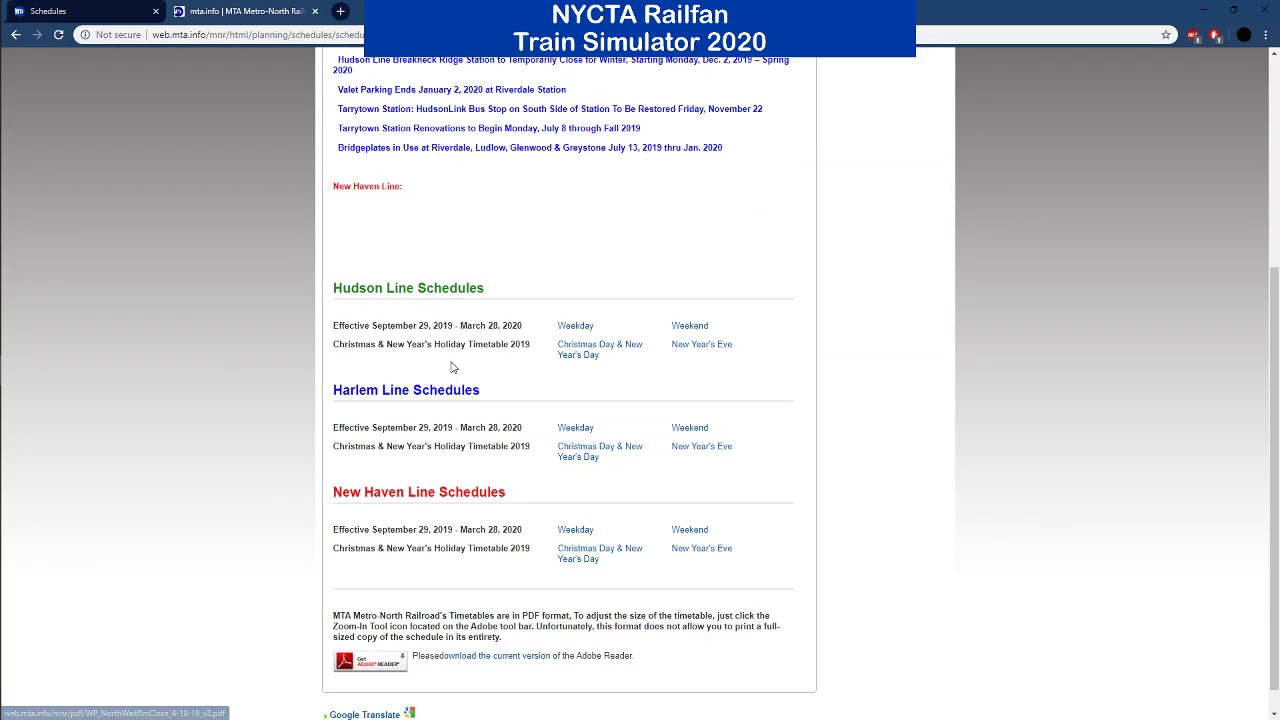
pyautogui.click(584, 532)
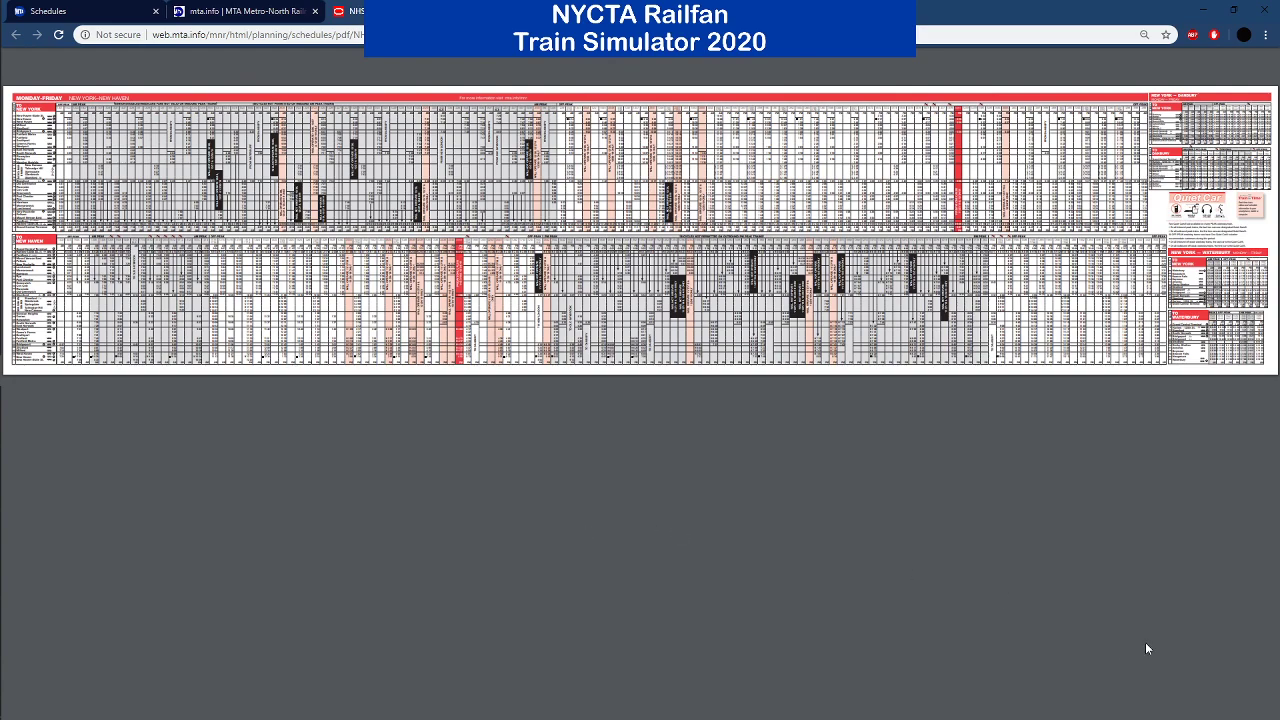
# Enlarge the Monday-Friday timetable until it is readable and look across its train columns from morning to evening.
pyautogui.click(1240, 647)
pyautogui.click(1240, 647)
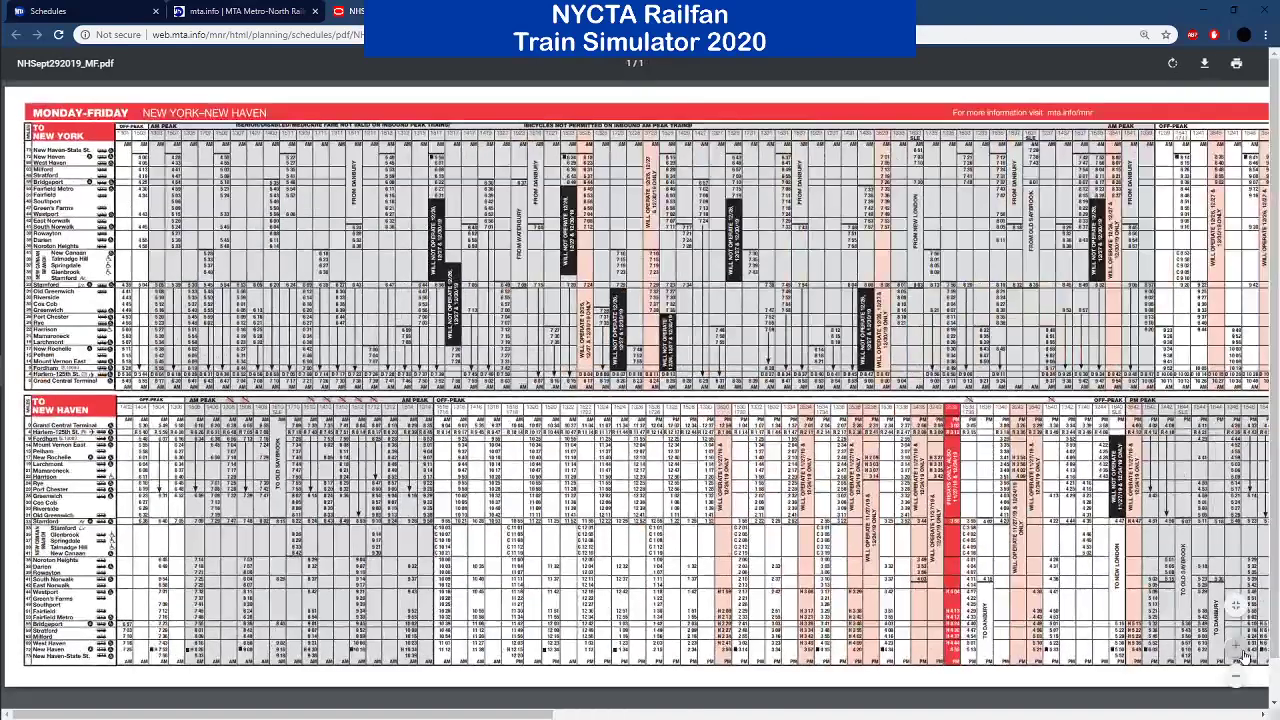
pyautogui.click(1240, 647)
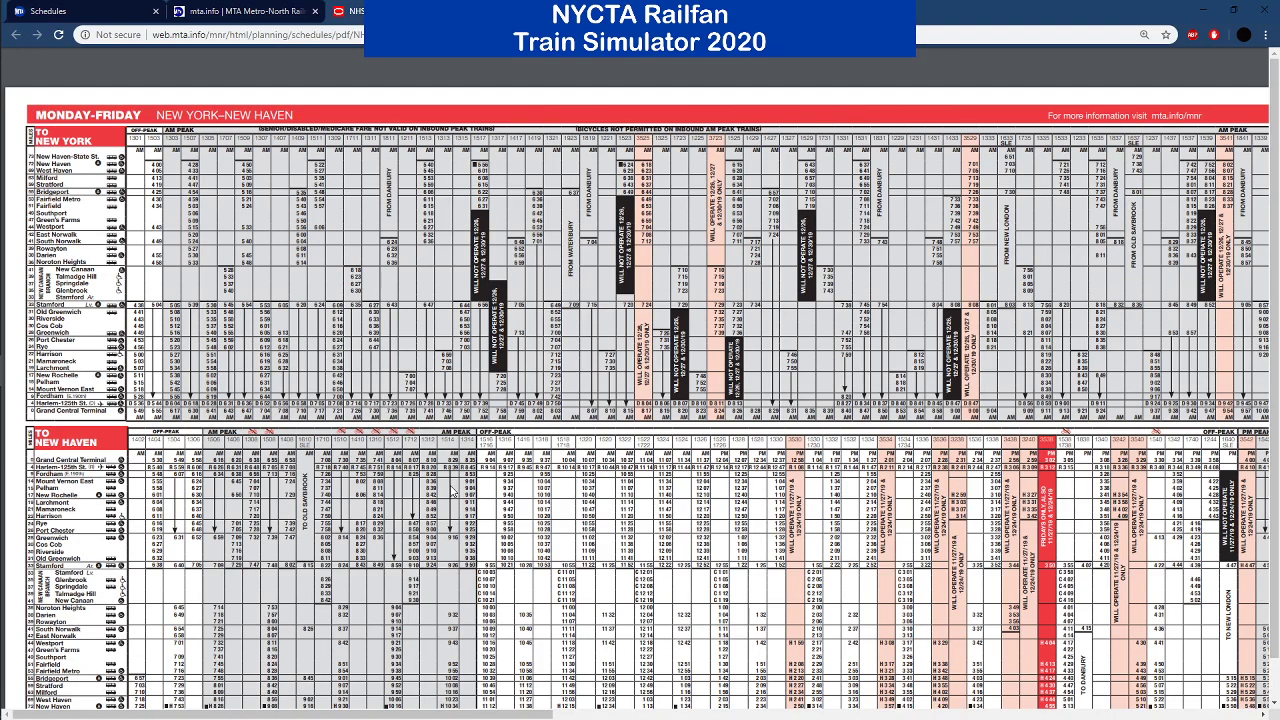
pyautogui.hscroll(10, 452, 488)
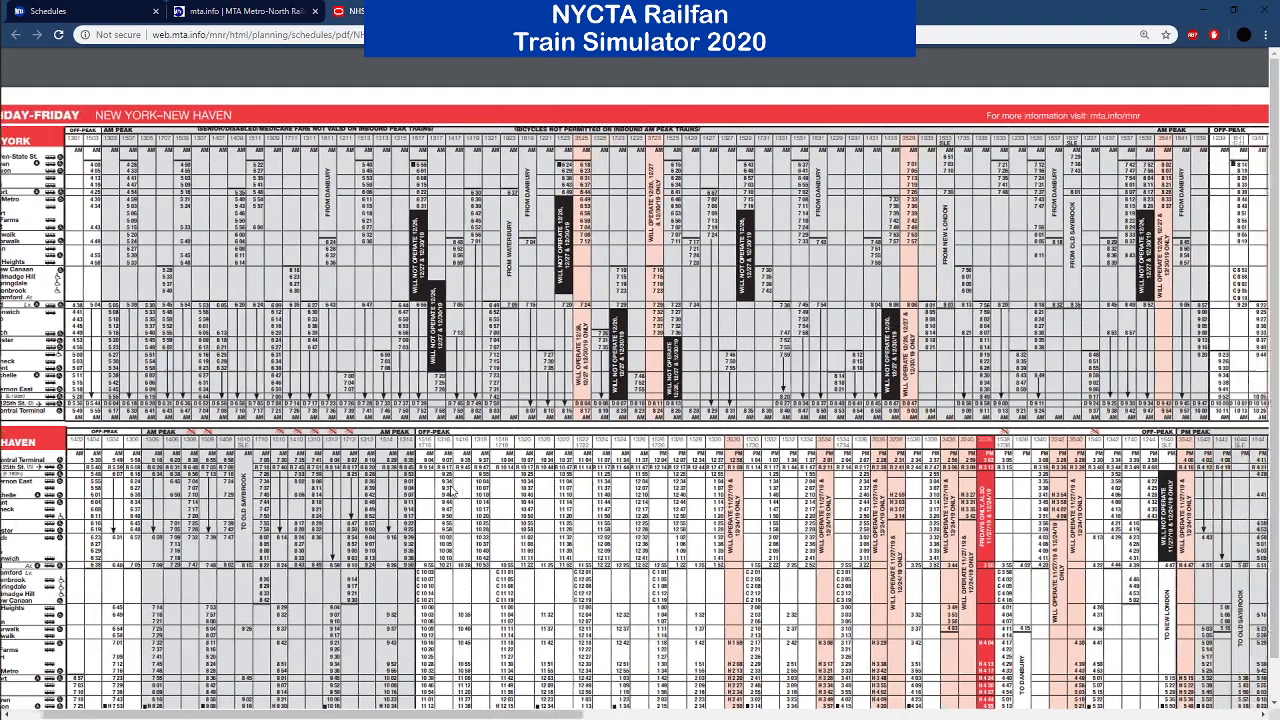
pyautogui.hscroll(4, 452, 488)
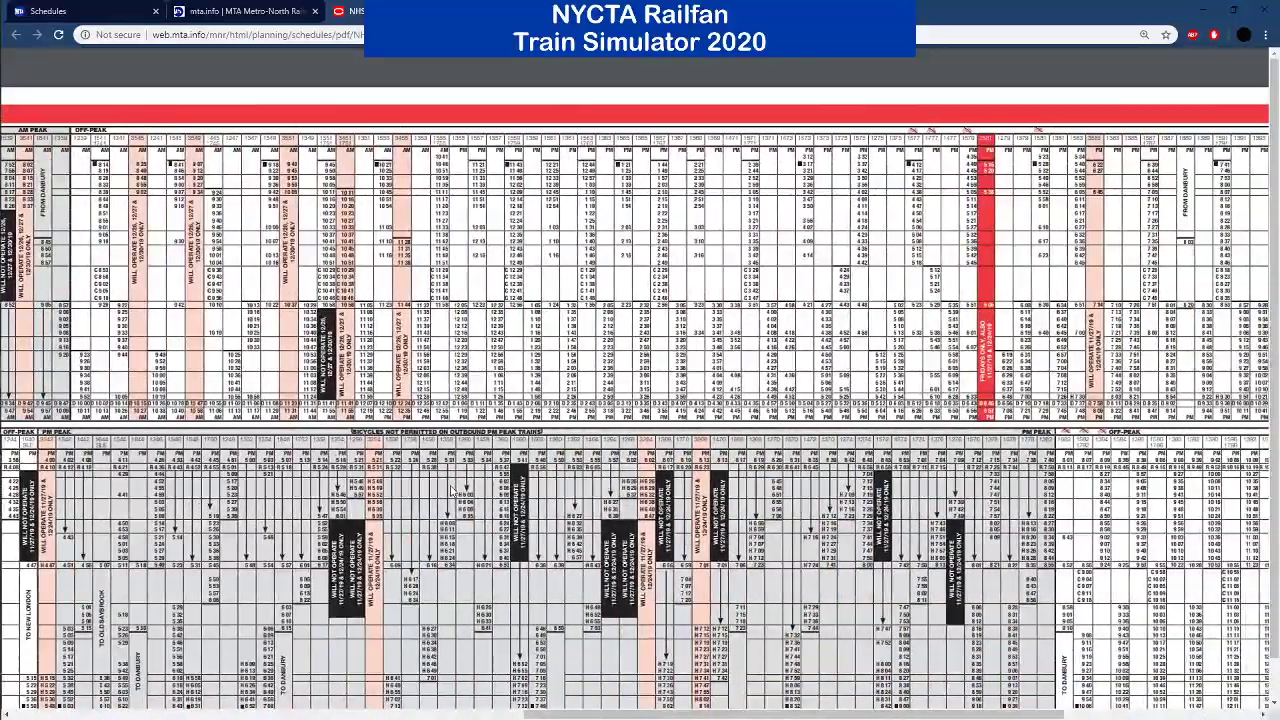
pyautogui.hscroll(-1, 452, 490)
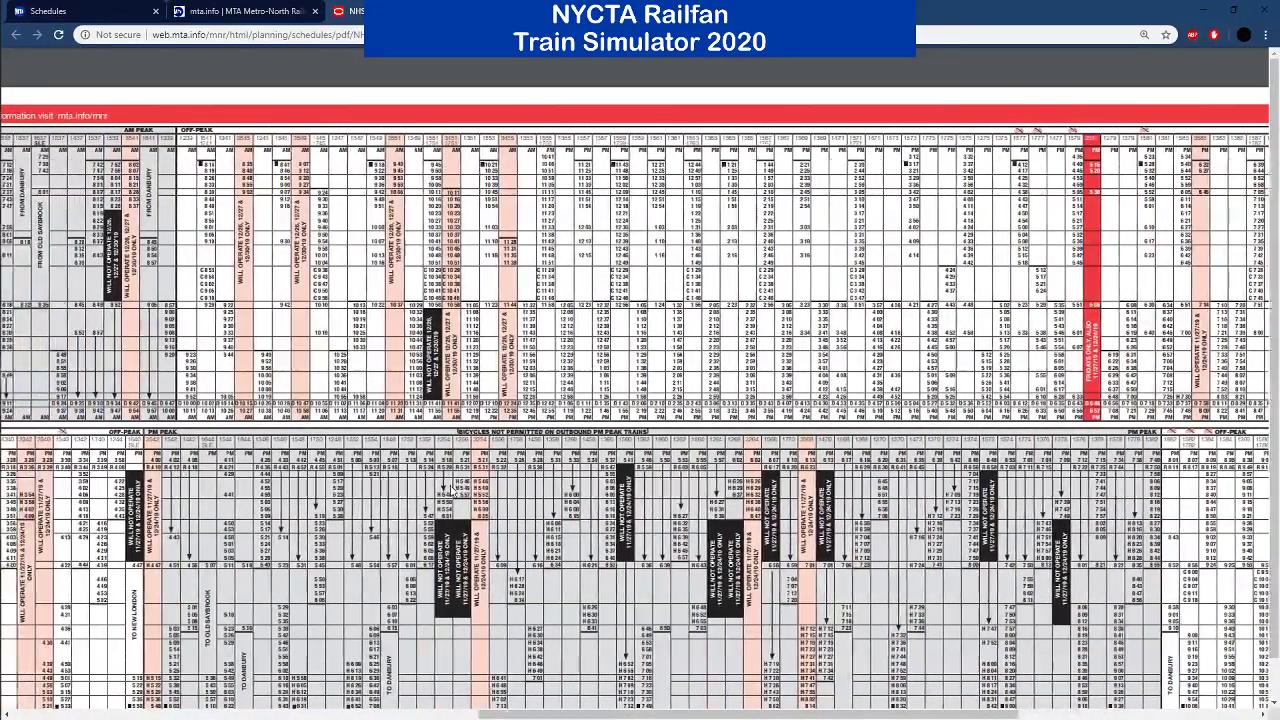
pyautogui.hscroll(-10, 678, 452)
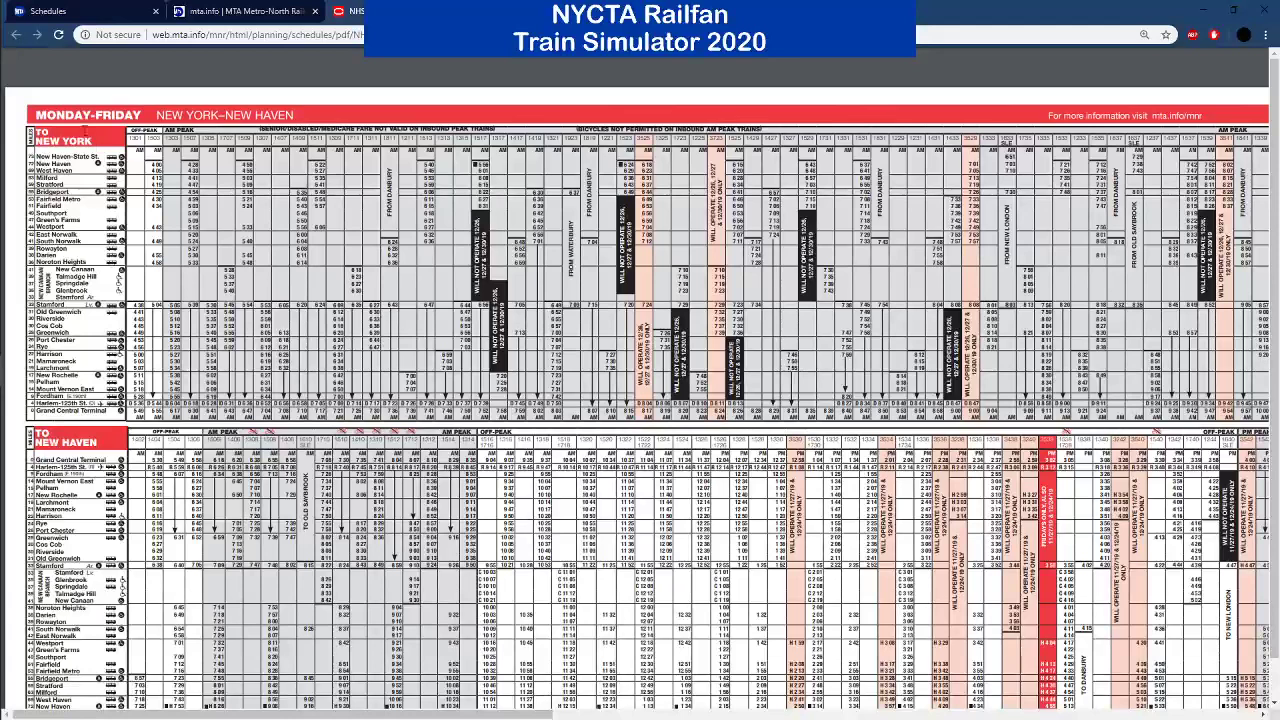
# Highlight the "NEW YORK–NEW HAVEN" route title at the head of the timetable and clear the selection.
pyautogui.moveTo(155, 114); pyautogui.dragTo(299, 114)
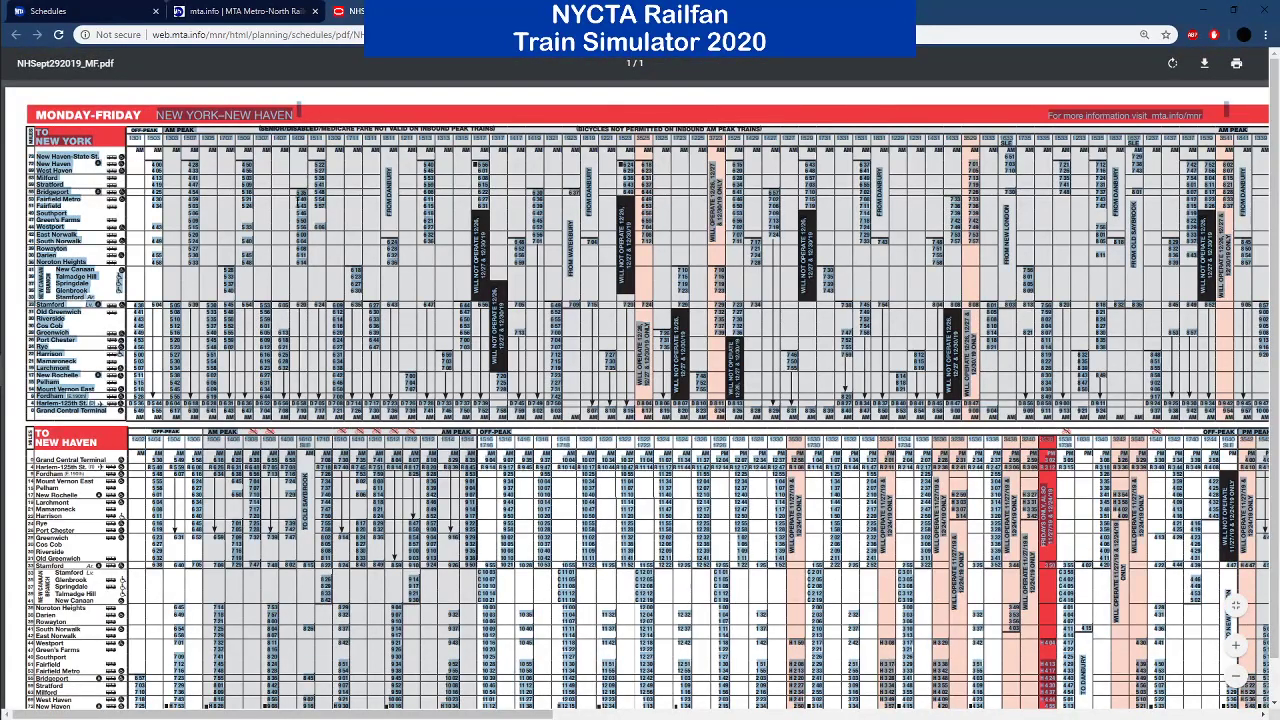
pyautogui.click(178, 104)
pyautogui.moveTo(156, 114); pyautogui.dragTo(286, 114)
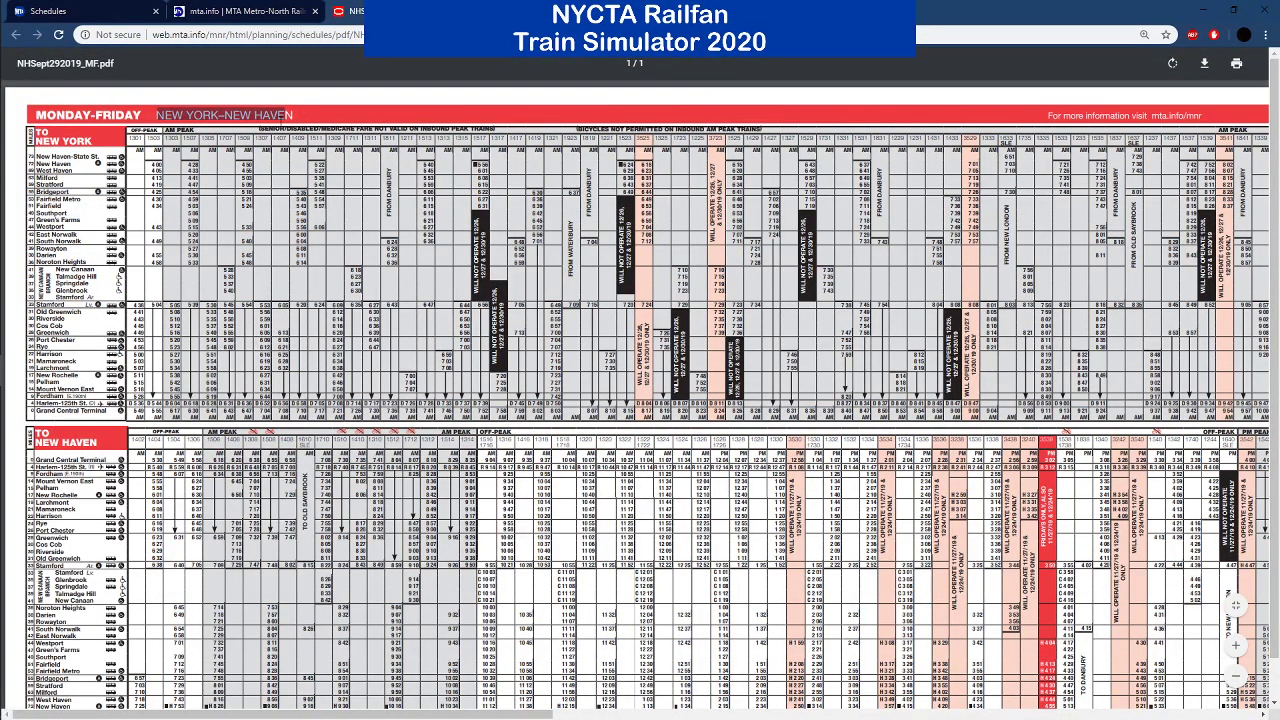
pyautogui.click(276, 183)
# Examine the full width of the inbound and outbound New Haven Line tables, including the Danbury and Waterbury branch tables.
pyautogui.middleClick(214, 344)
pyautogui.hscroll(10, 436, 344)
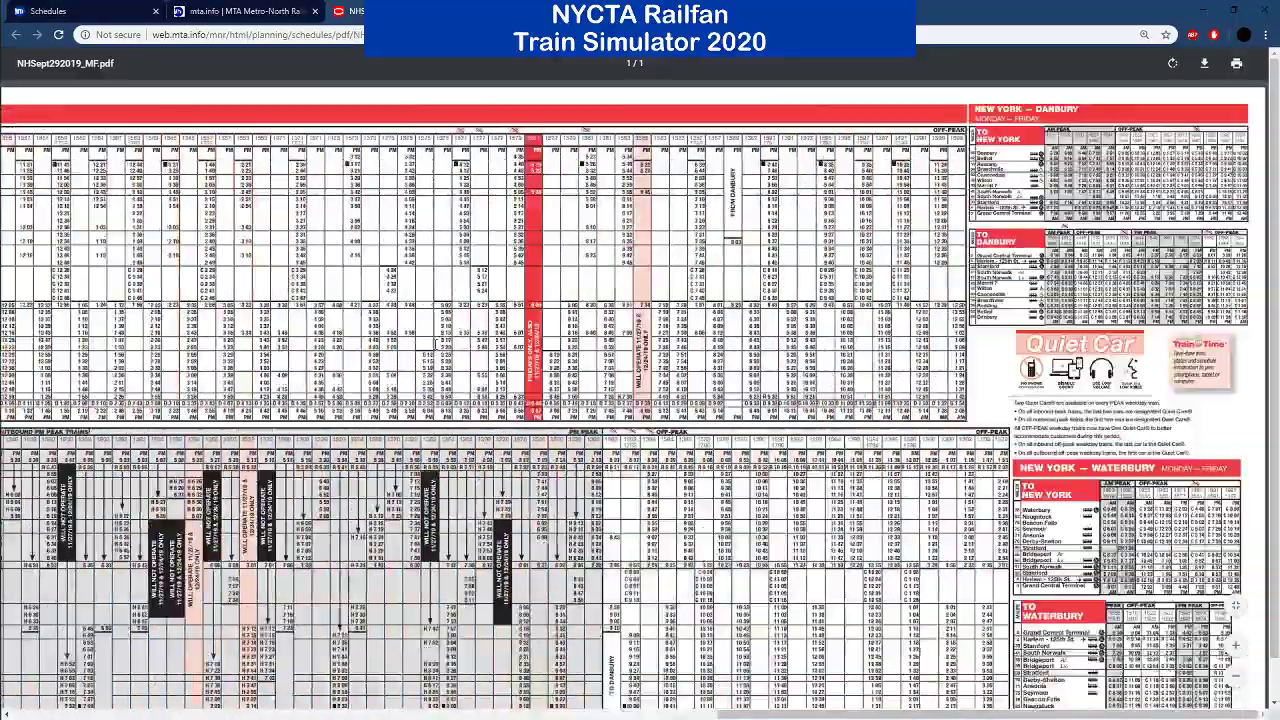
pyautogui.hscroll(-3, 436, 344)
pyautogui.hscroll(-3, 545, 487)
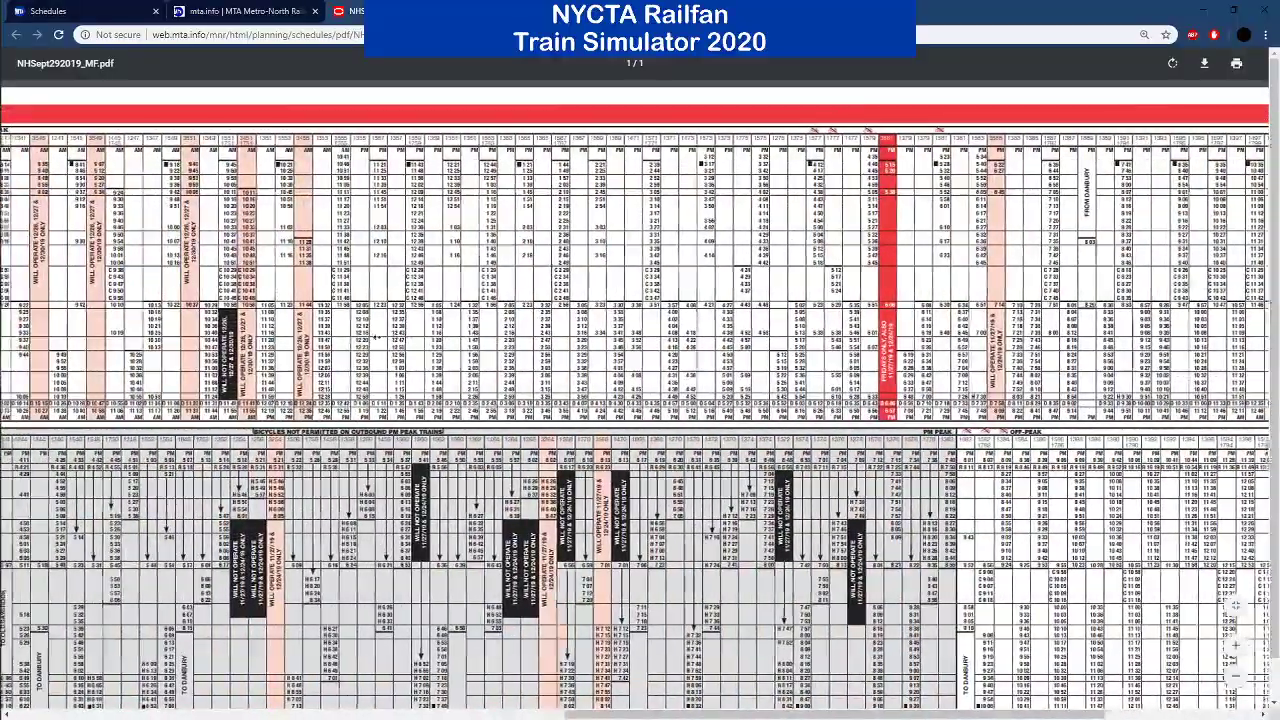
pyautogui.scroll(-1, 545, 487)
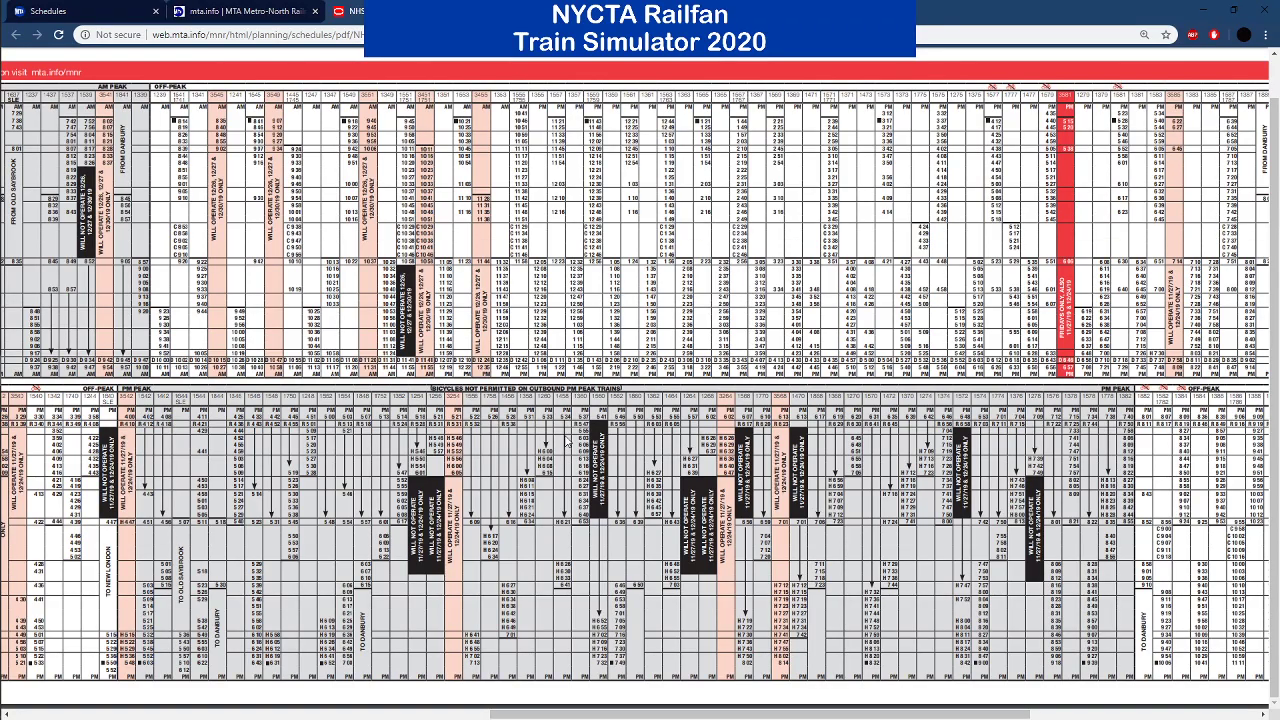
pyautogui.hscroll(10, 563, 440)
pyautogui.hscroll(-10, 650, 431)
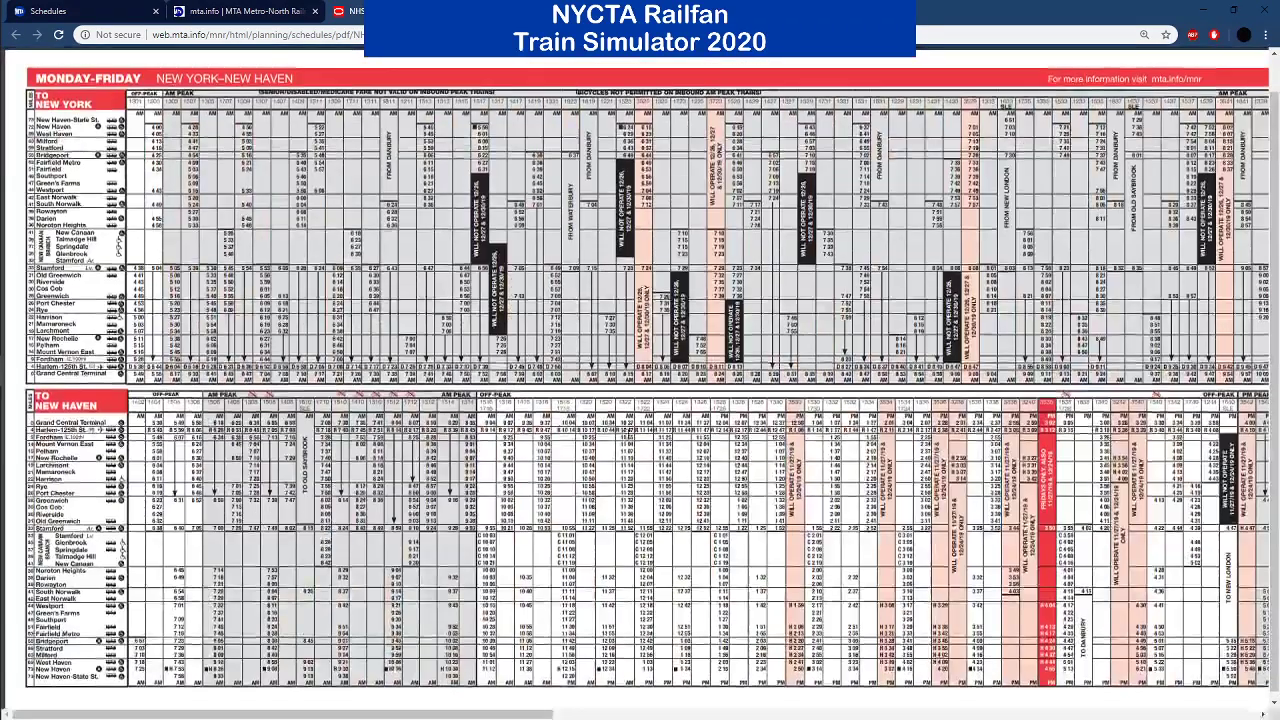
pyautogui.hscroll(10, 172, 552)
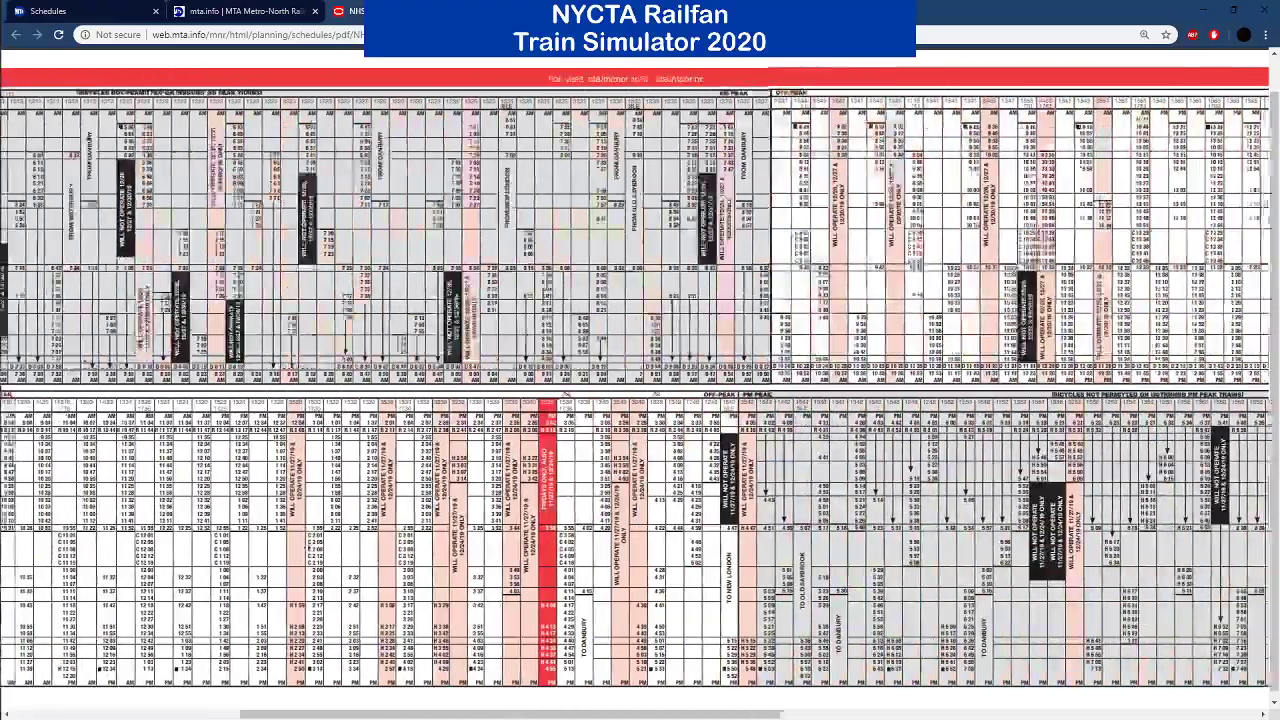
pyautogui.hscroll(-10, 172, 552)
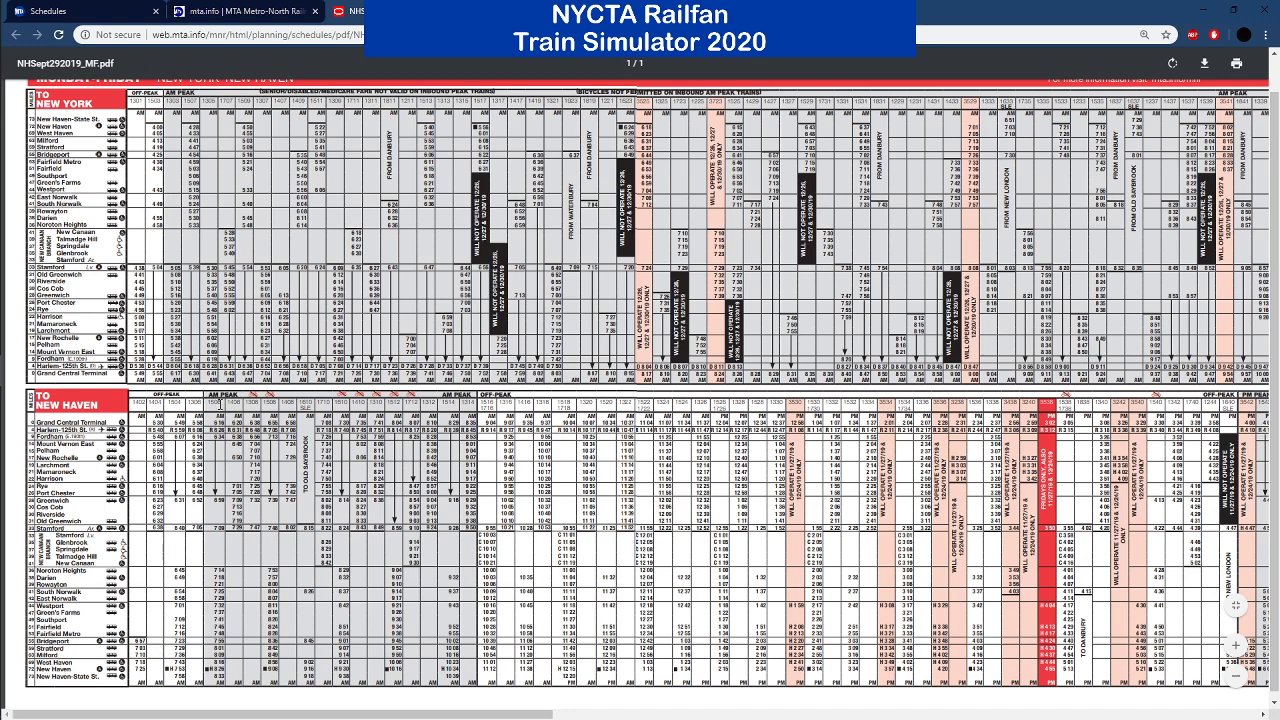
# Highlight the AM Peak period in the To New Haven table and trace one morning train's stop times to their stations.
pyautogui.moveTo(208, 392); pyautogui.dragTo(471, 392)
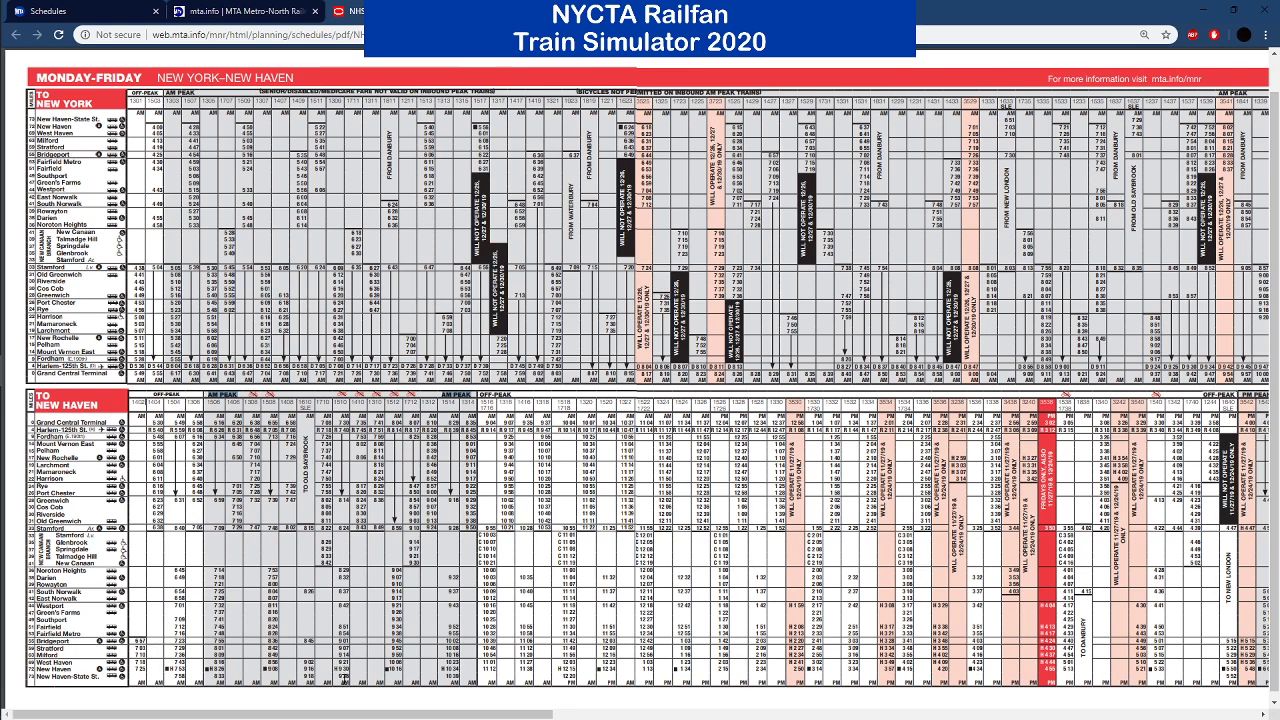
pyautogui.moveTo(342, 428); pyautogui.dragTo(347, 582)
pyautogui.click(345, 600)
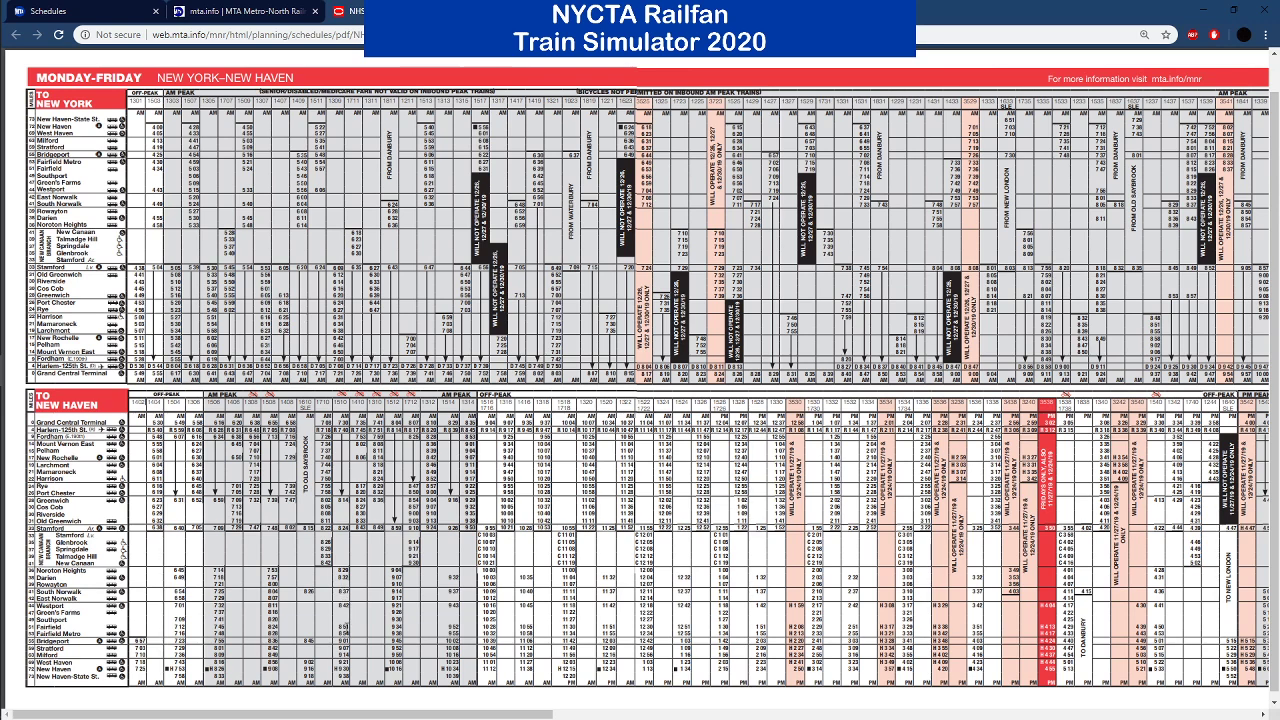
pyautogui.moveTo(347, 628); pyautogui.dragTo(62, 619)
pyautogui.click(102, 621)
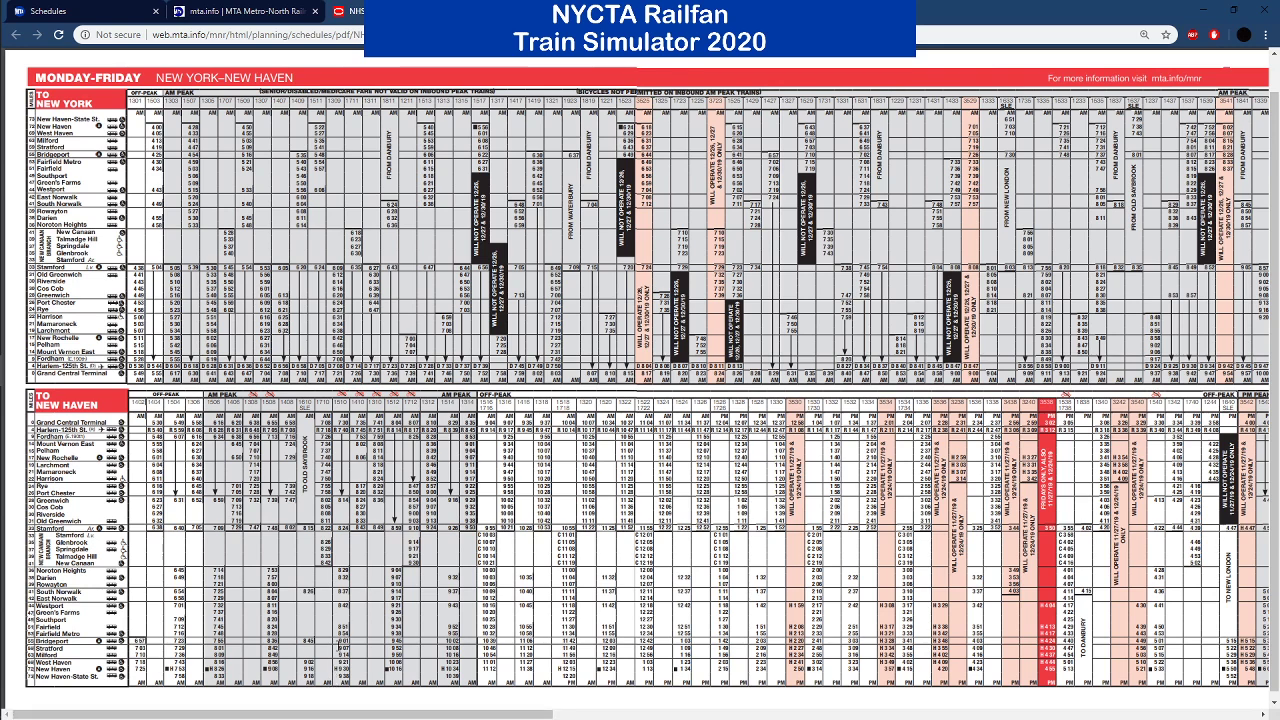
# Check the Steam chat window for the latest message and return to the timetable.
pyautogui.moveTo(10, 433)
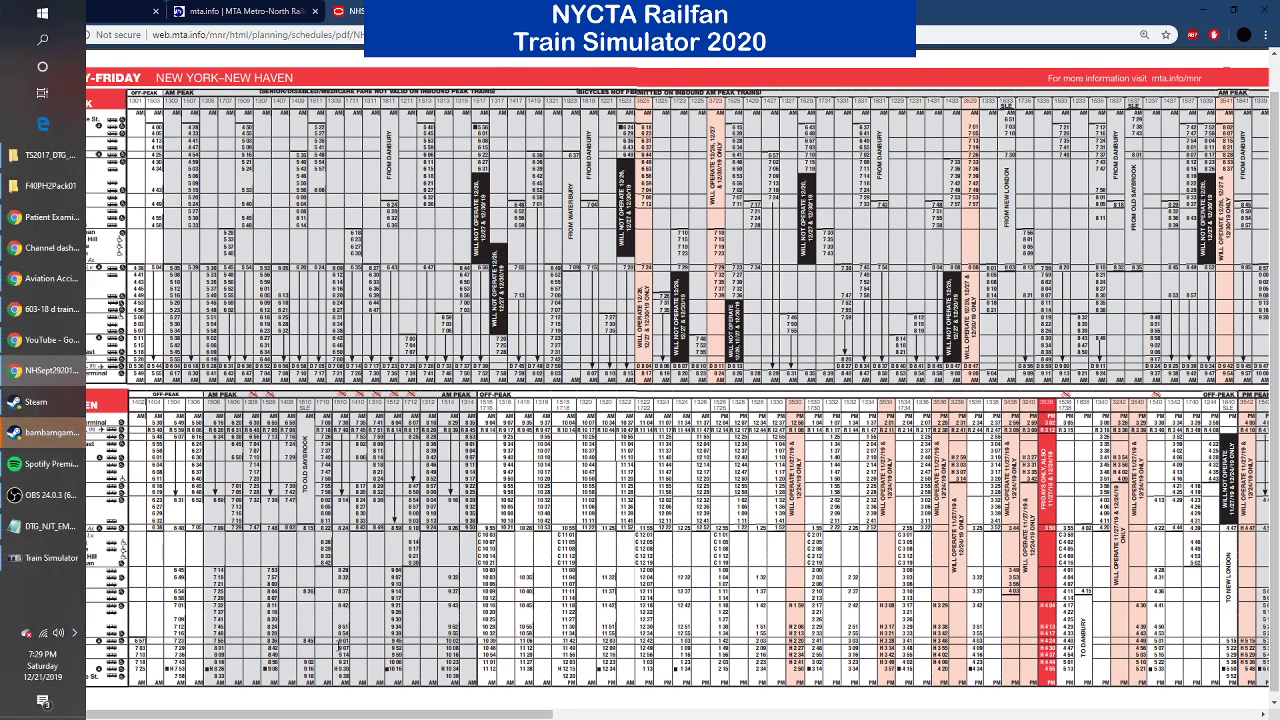
pyautogui.click(72, 432)
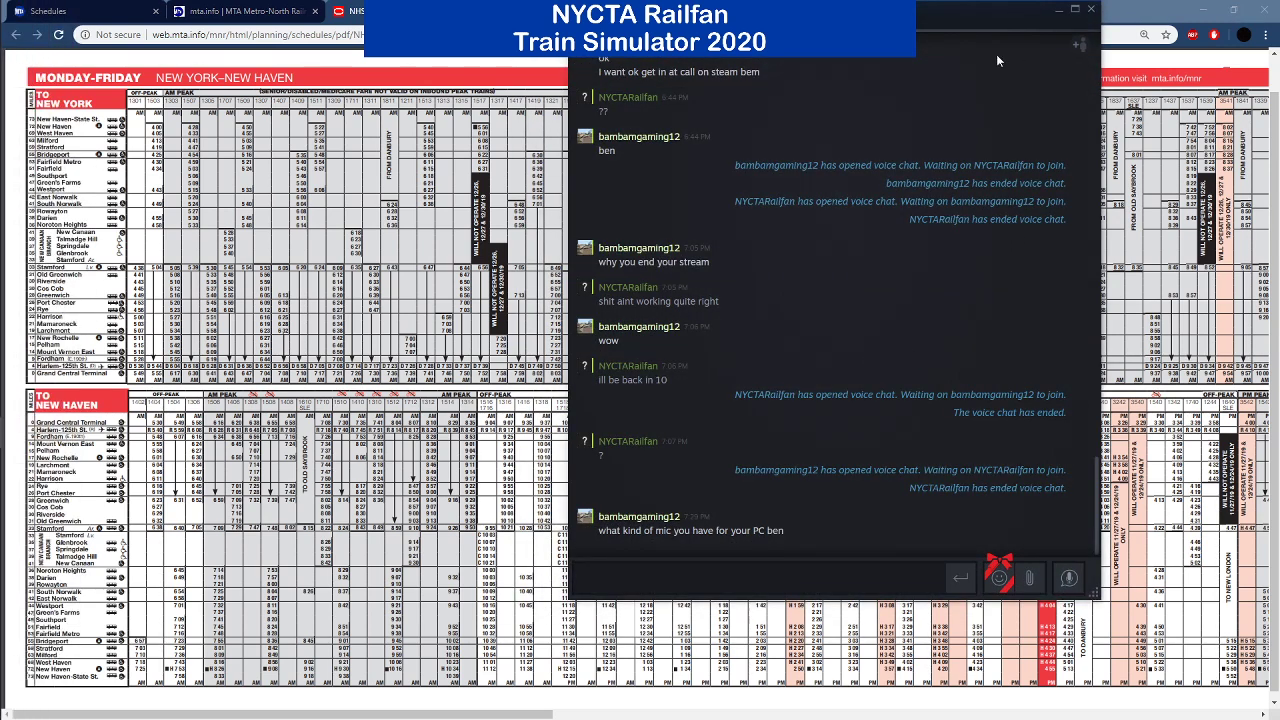
pyautogui.click(342, 440)
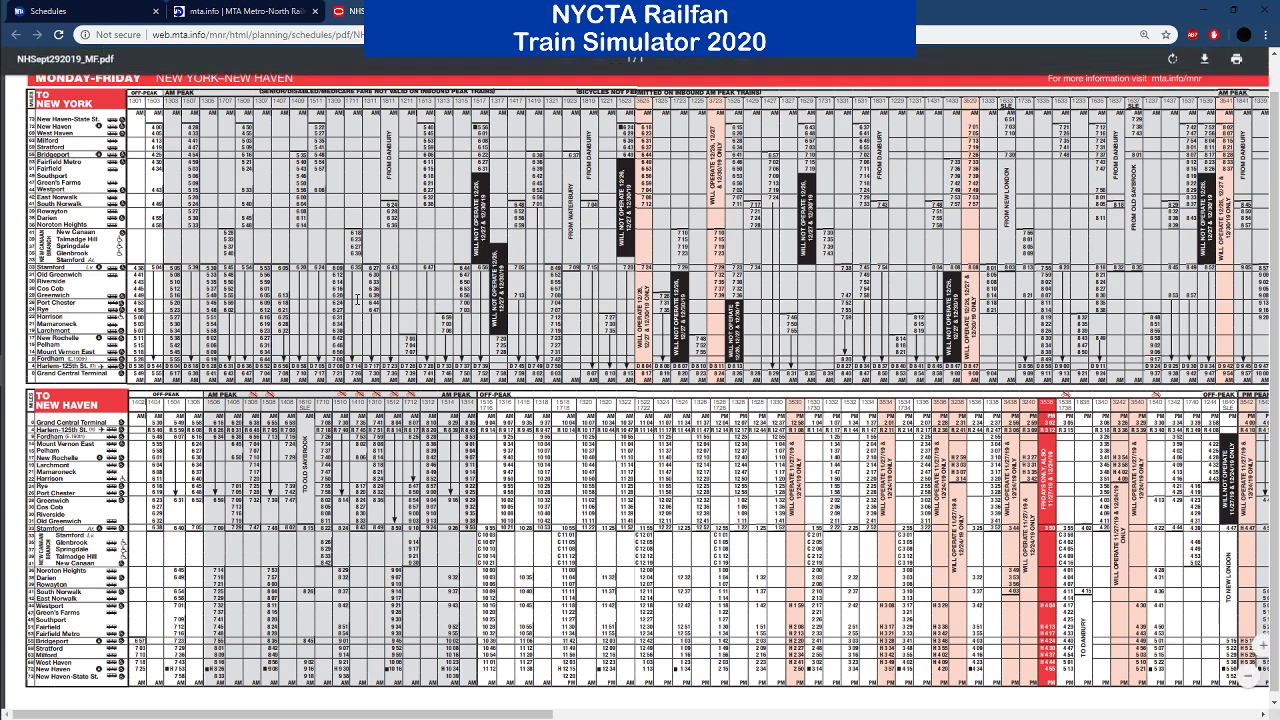
# Move the browser window out of the way, return to Train Simulator and examine the whole terminal's track layout from above.
pyautogui.doubleClick(878, 12)
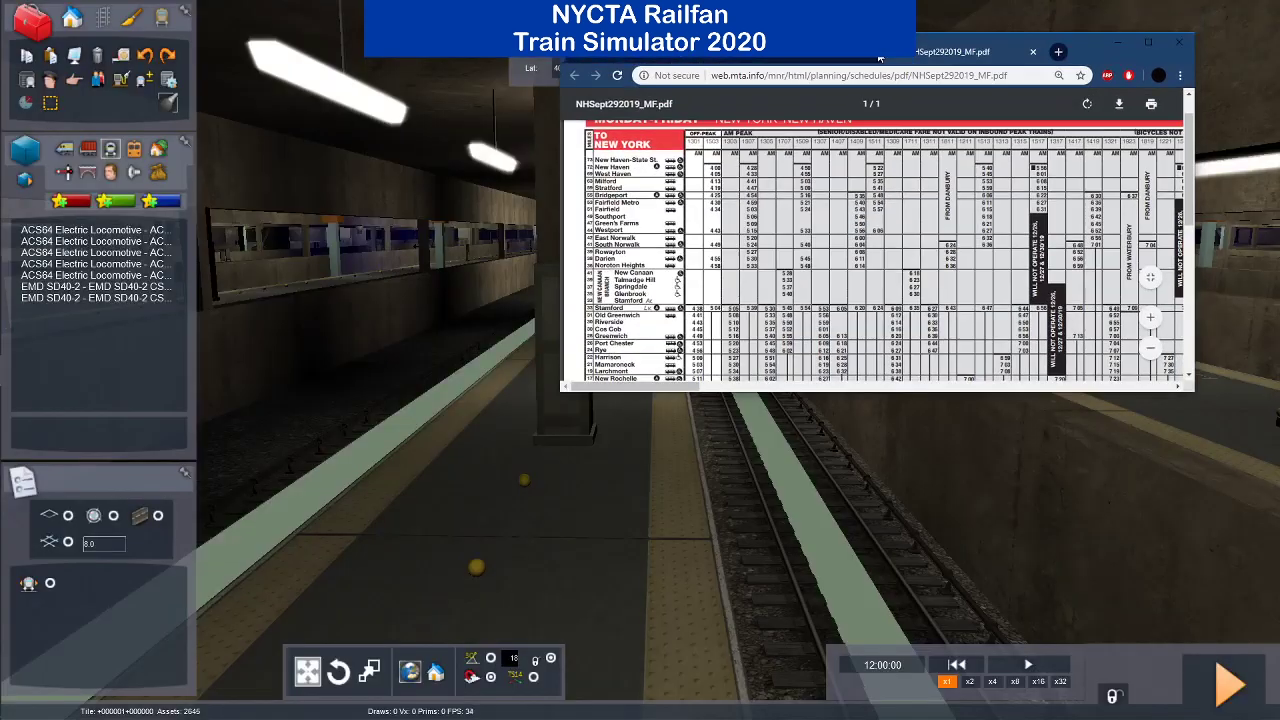
pyautogui.moveTo(878, 57); pyautogui.dragTo(540, 719)
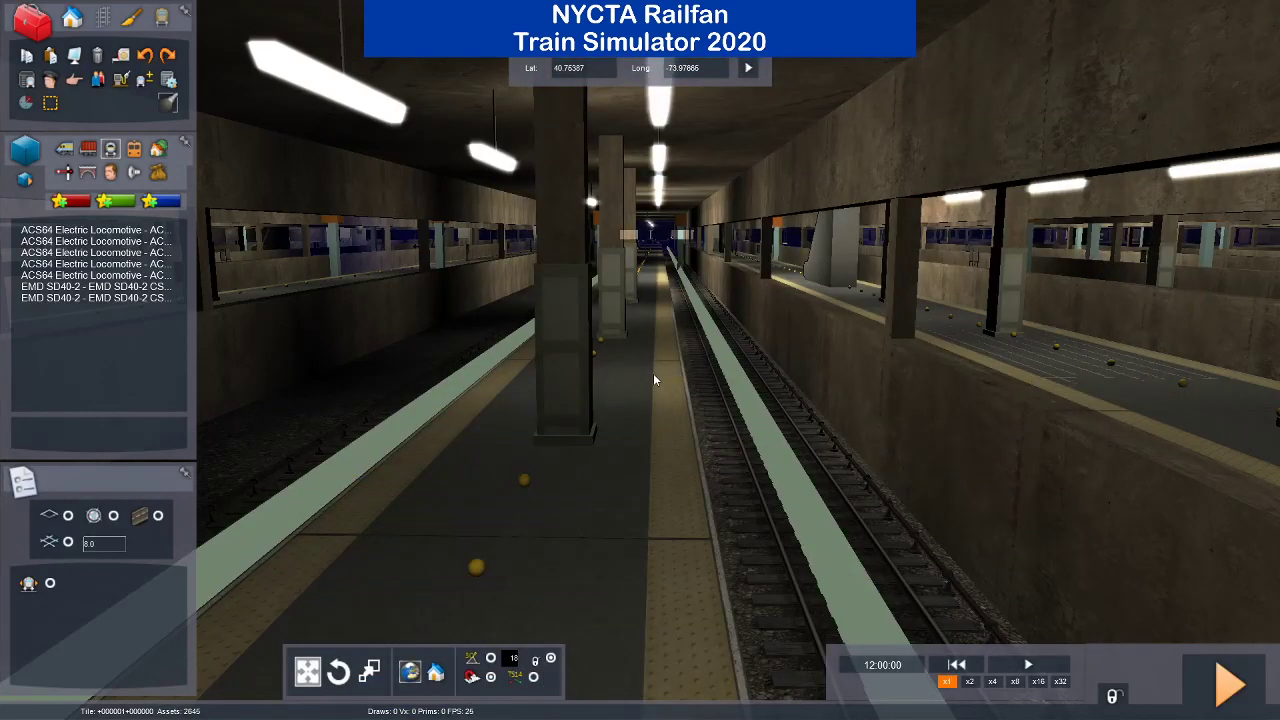
pyautogui.moveTo(655, 378); pyautogui.dragTo(655, 500, button='right')
pyautogui.scroll(-10, 657, 381)
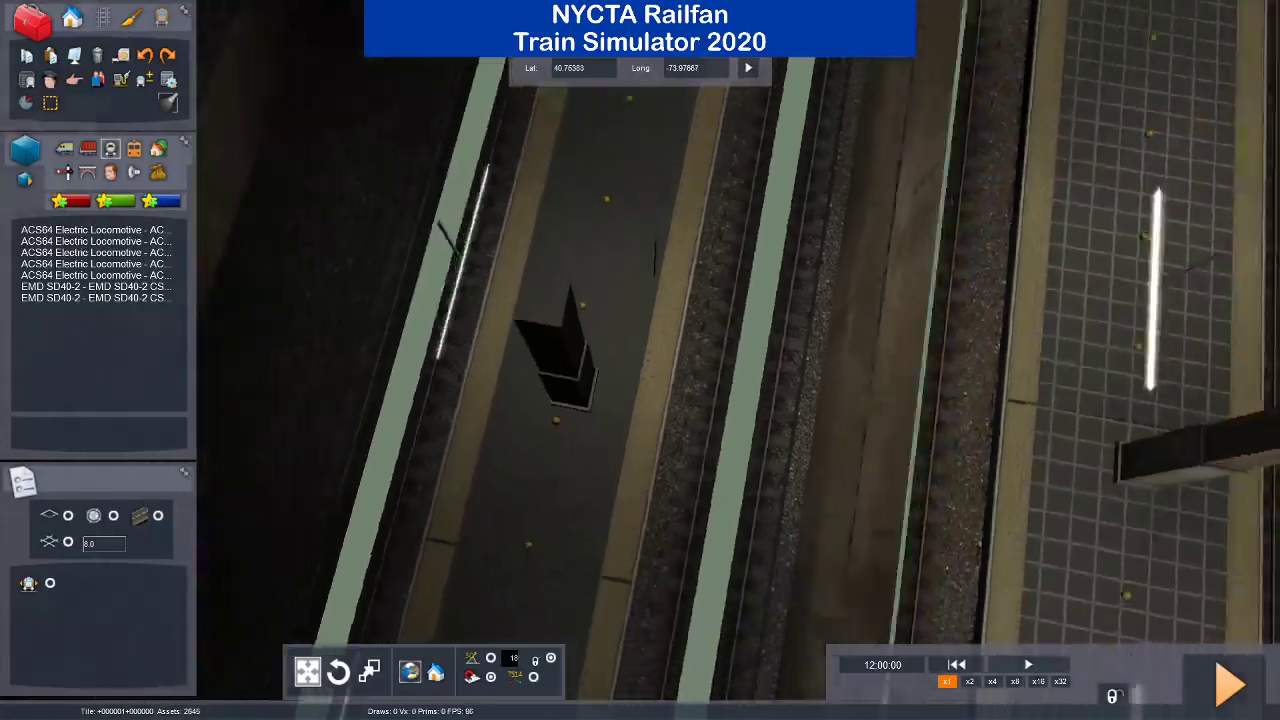
pyautogui.scroll(-10, 657, 381)
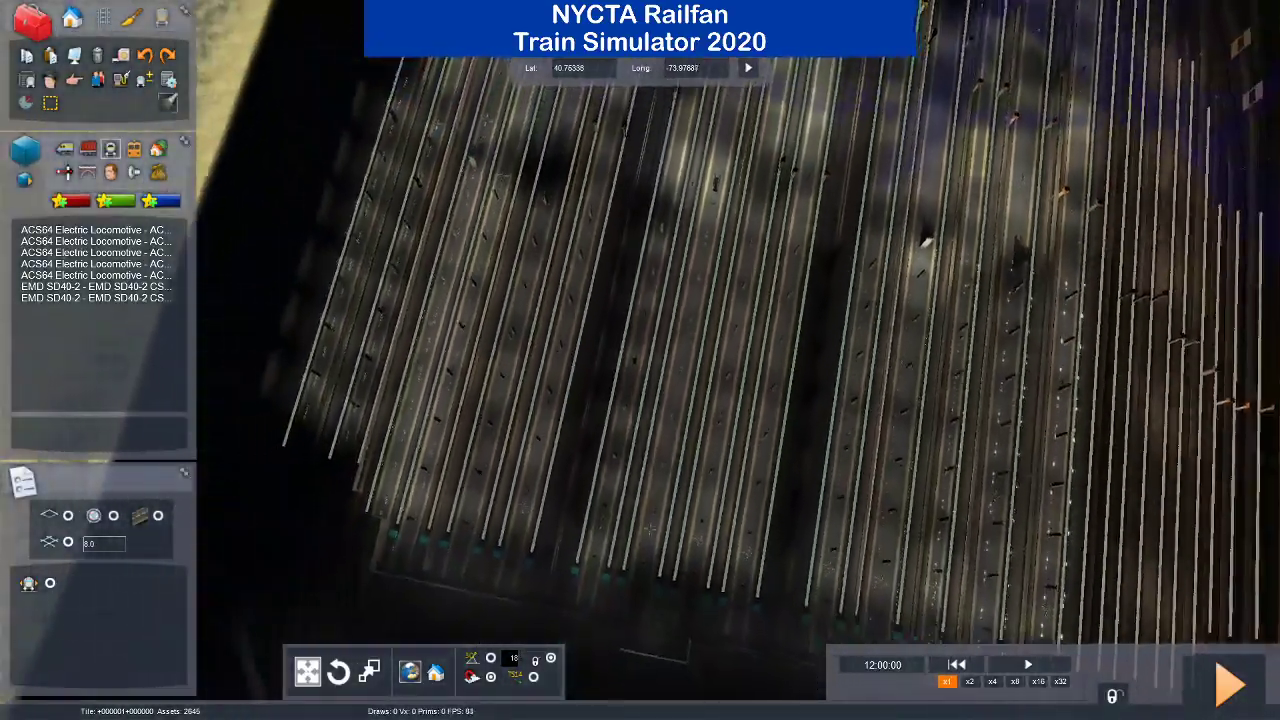
pyautogui.moveTo(657, 381); pyautogui.dragTo(622, 408, button='right')
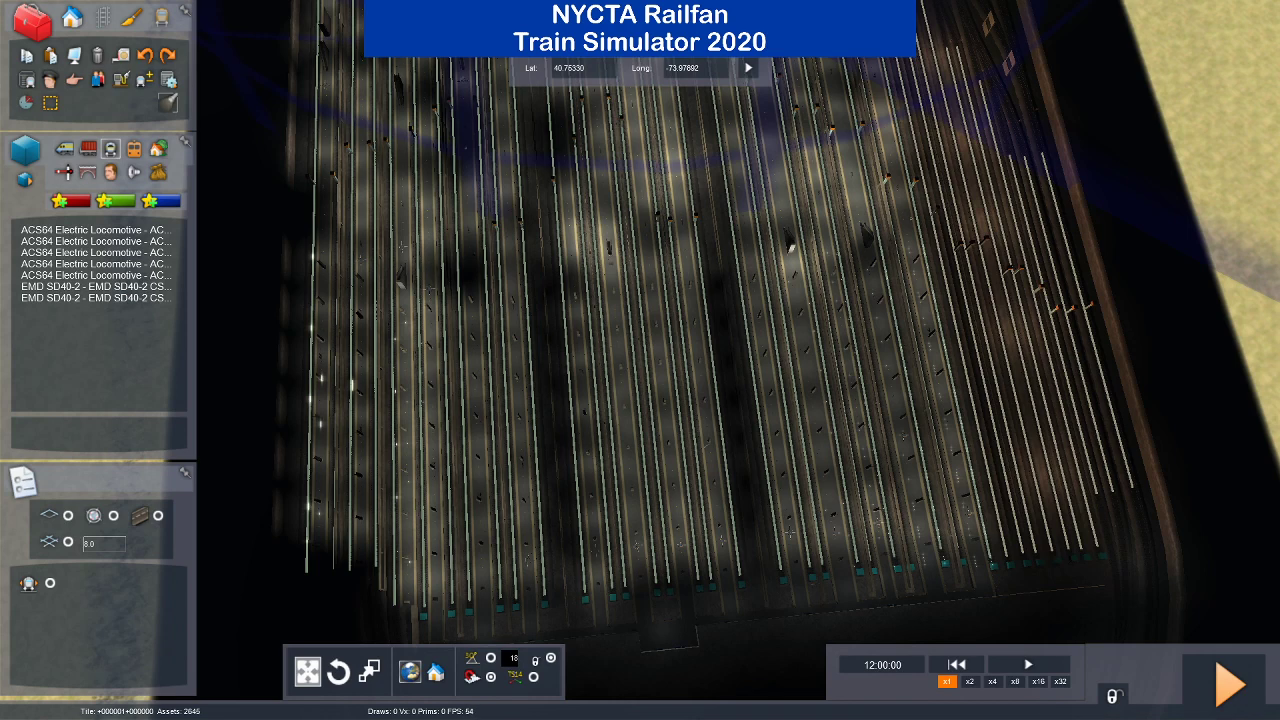
pyautogui.moveTo(657, 381); pyautogui.dragTo(657, 381, button='right')
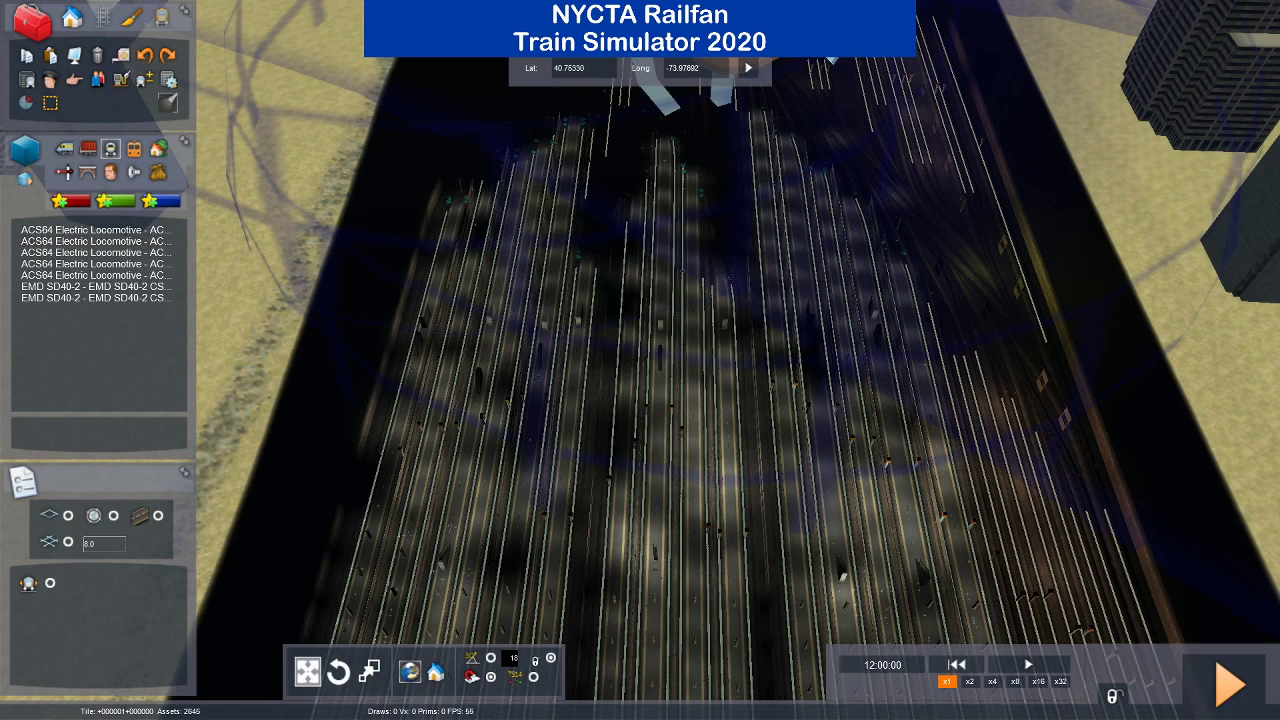
pyautogui.moveTo(482, 418); pyautogui.dragTo(482, 418, button='right')
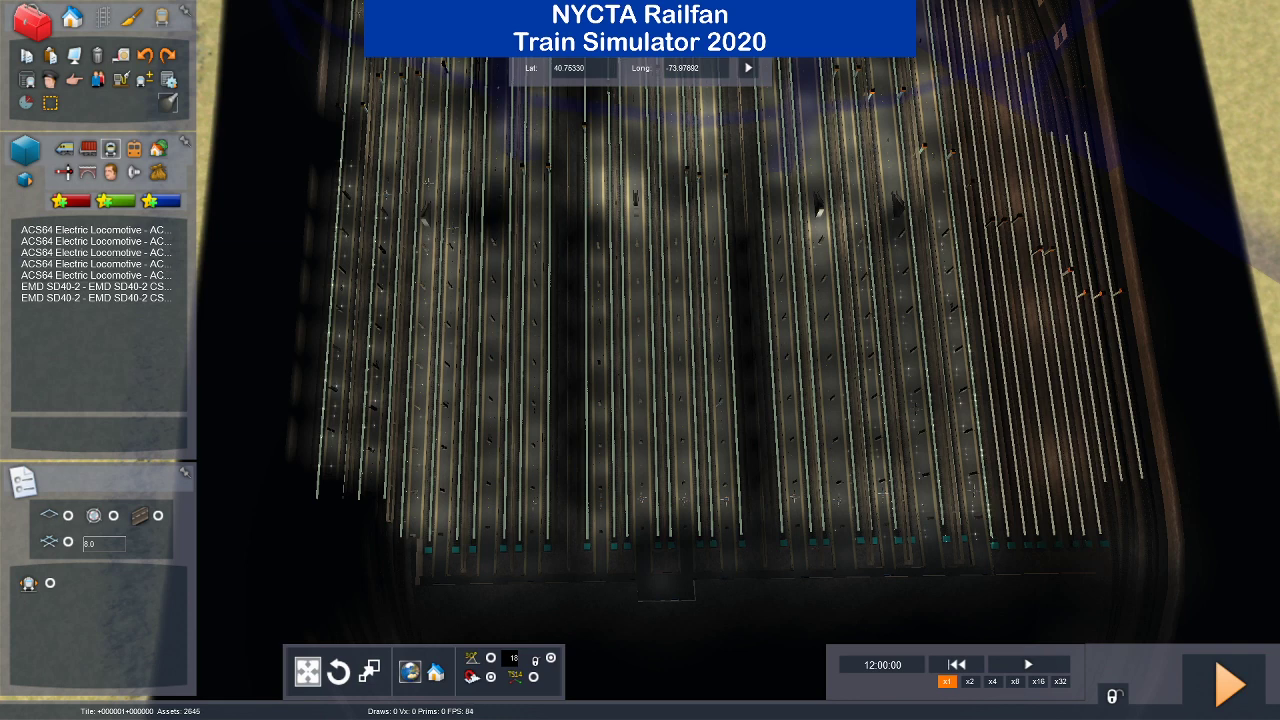
# Show the route's location list and read through its stations from Grand Central Terminal to New Haven Union Station.
pyautogui.click(748, 67)
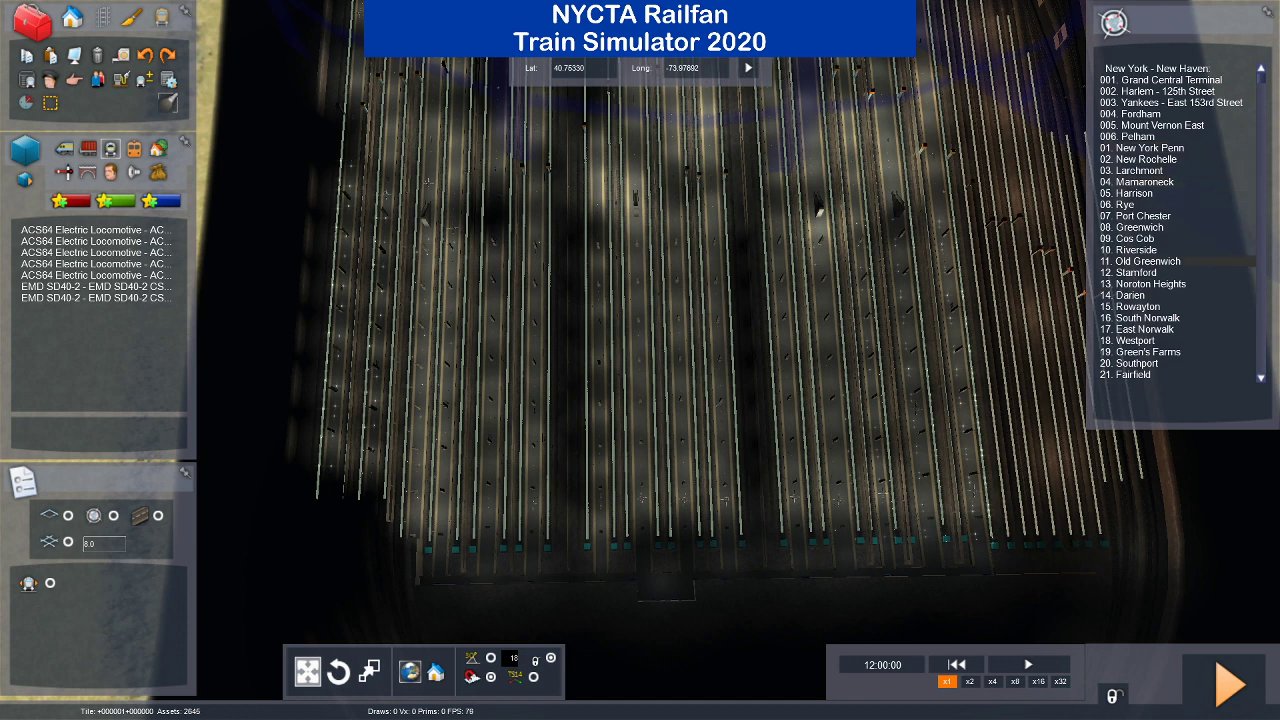
pyautogui.scroll(-2, 1180, 261)
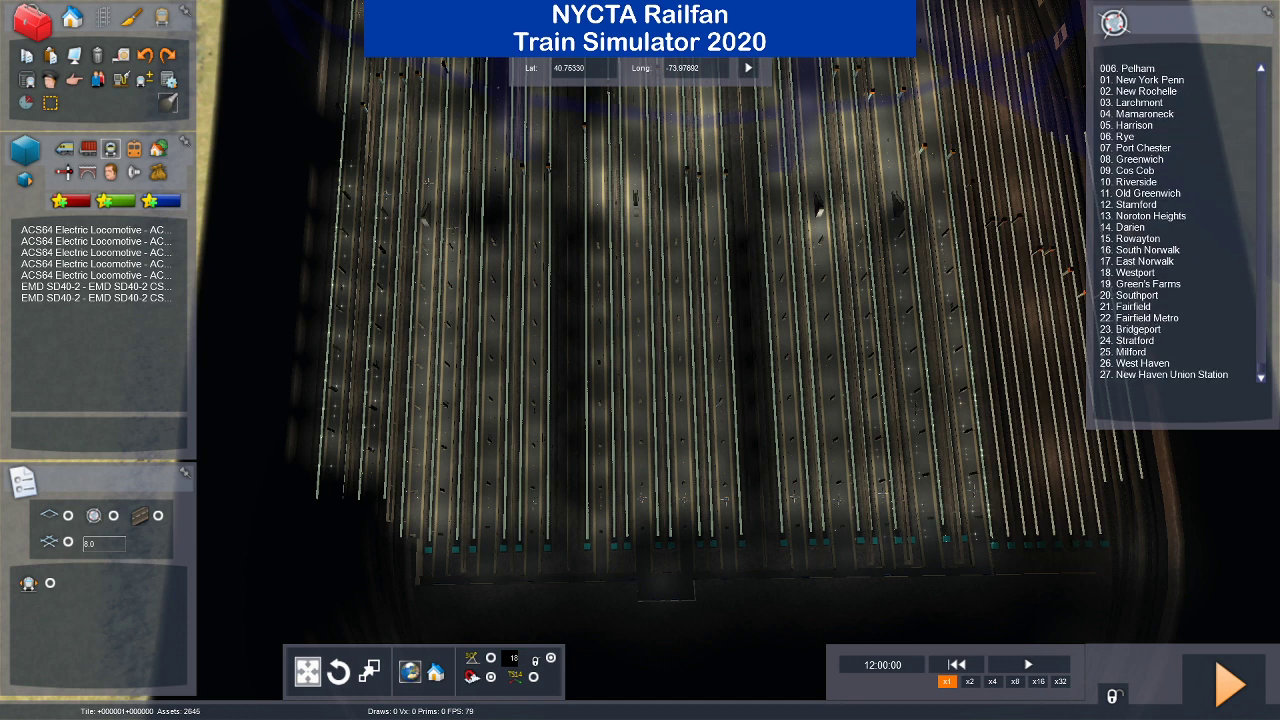
pyautogui.scroll(2, 1180, 220)
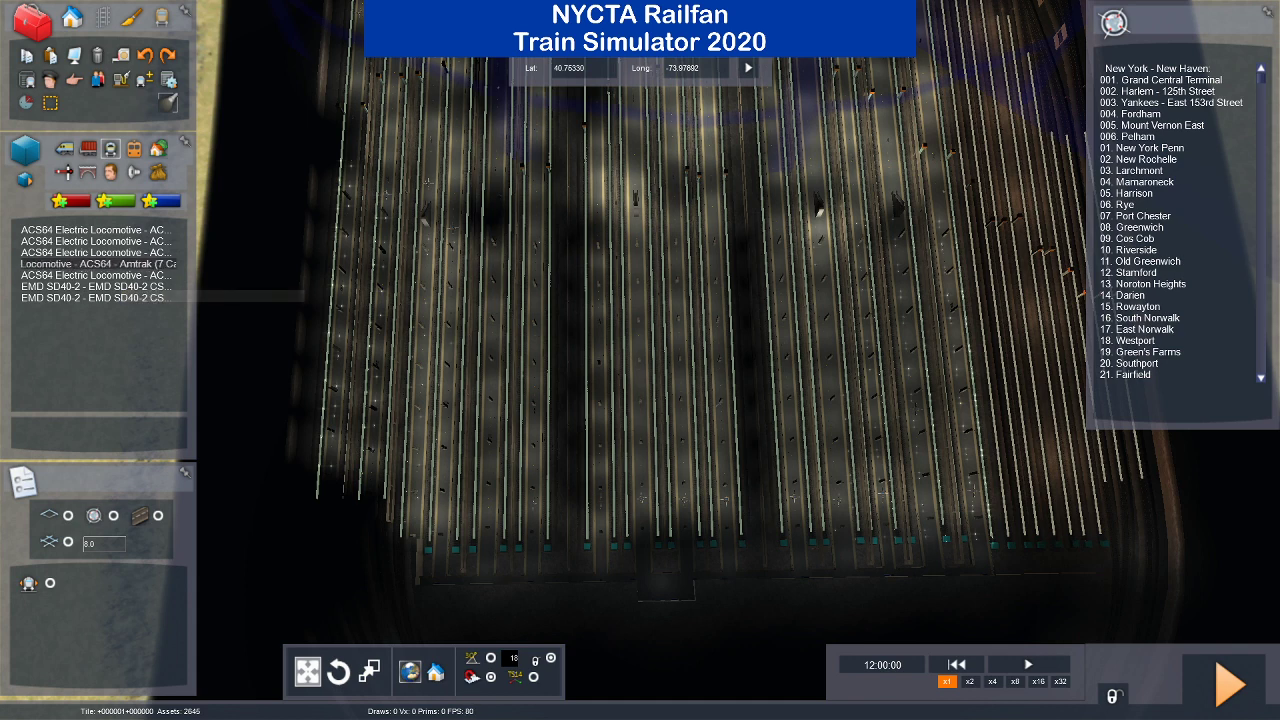
# Compare the available preloaded consists, individual engines and rolling stock wagons to see which trains the scenario offers.
pyautogui.click(100, 264)
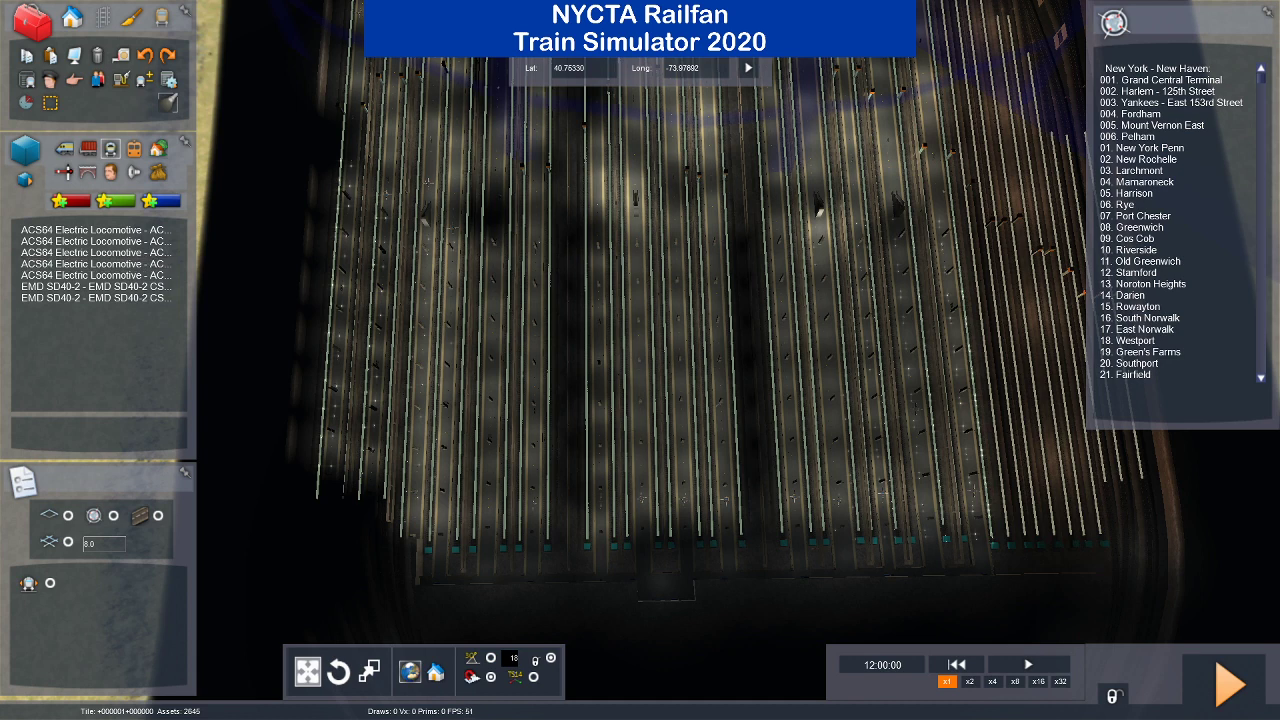
pyautogui.click(64, 148)
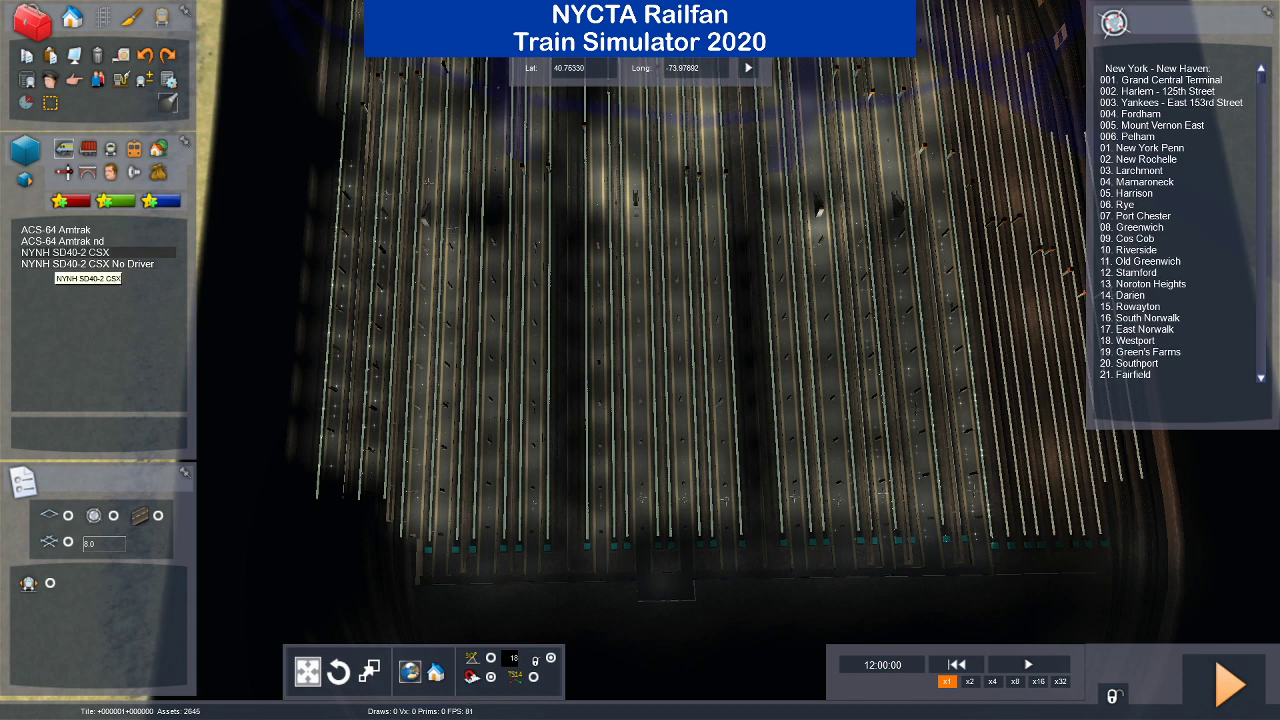
pyautogui.click(110, 148)
pyautogui.click(87, 148)
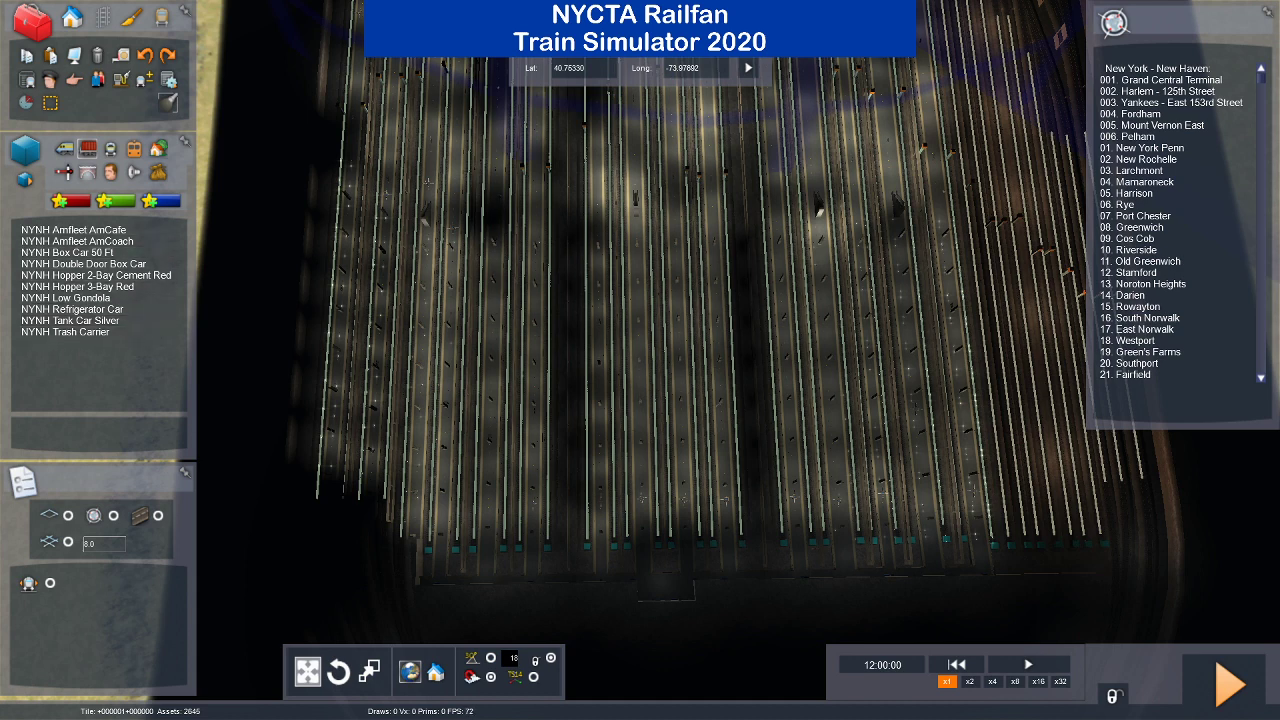
pyautogui.click(110, 148)
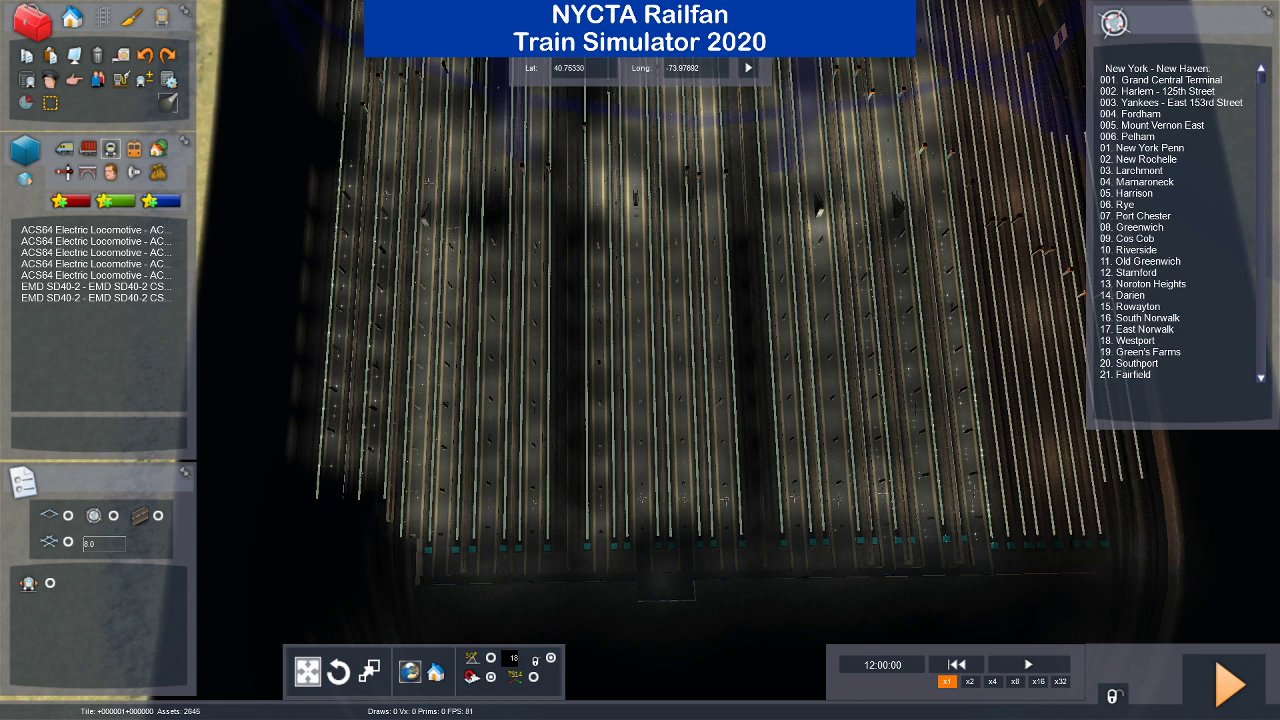
# Open the asset filter, check the Castlerock provider and switch the provider to DTG.
pyautogui.click(25, 179)
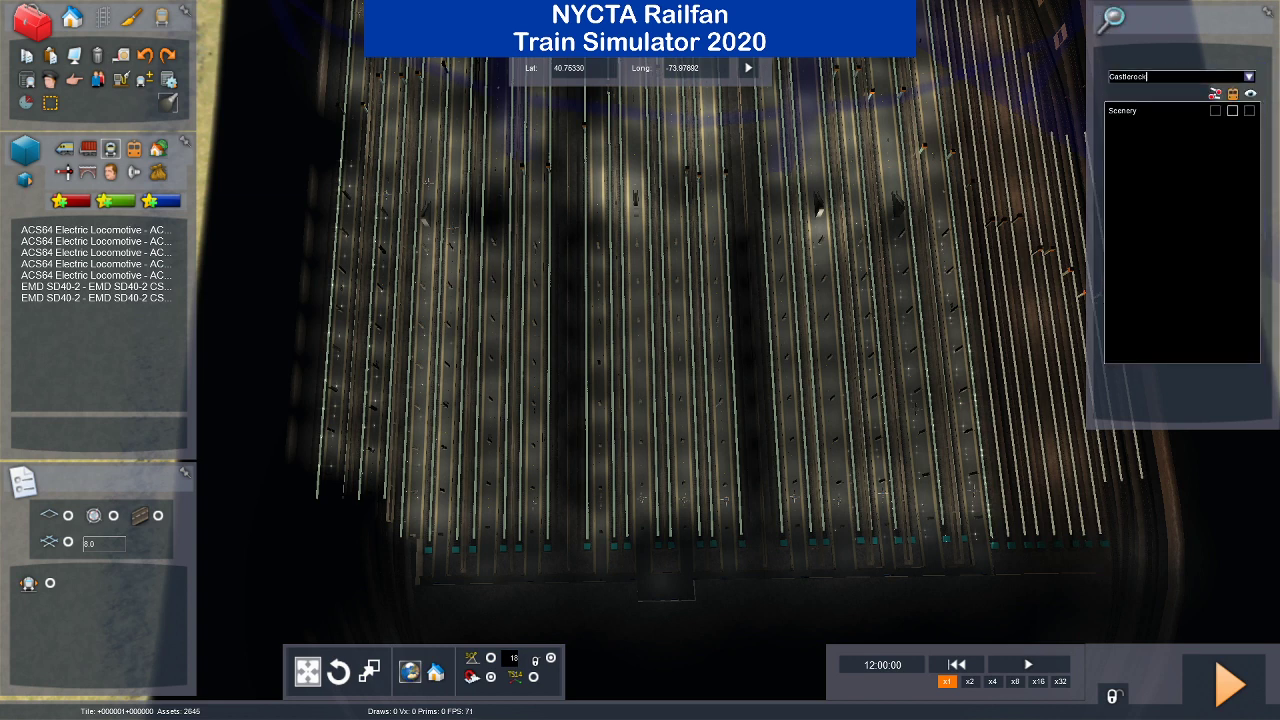
pyautogui.click(1248, 76)
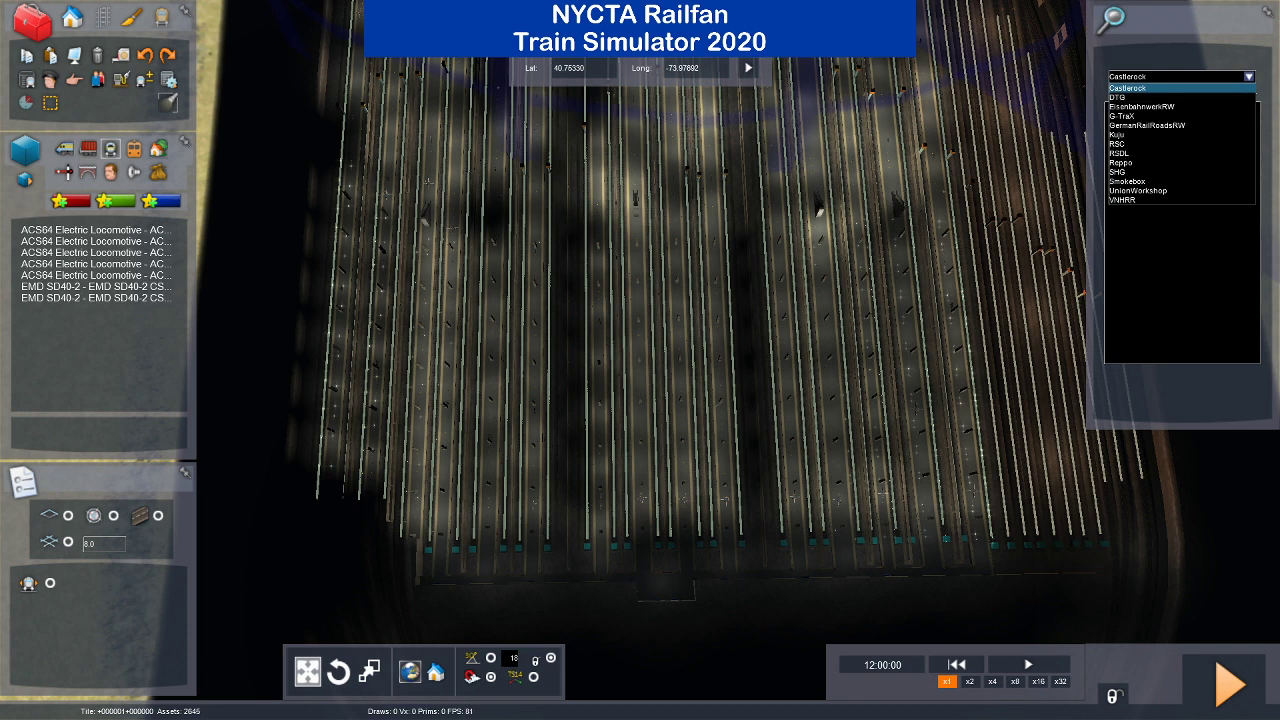
pyautogui.click(1180, 87)
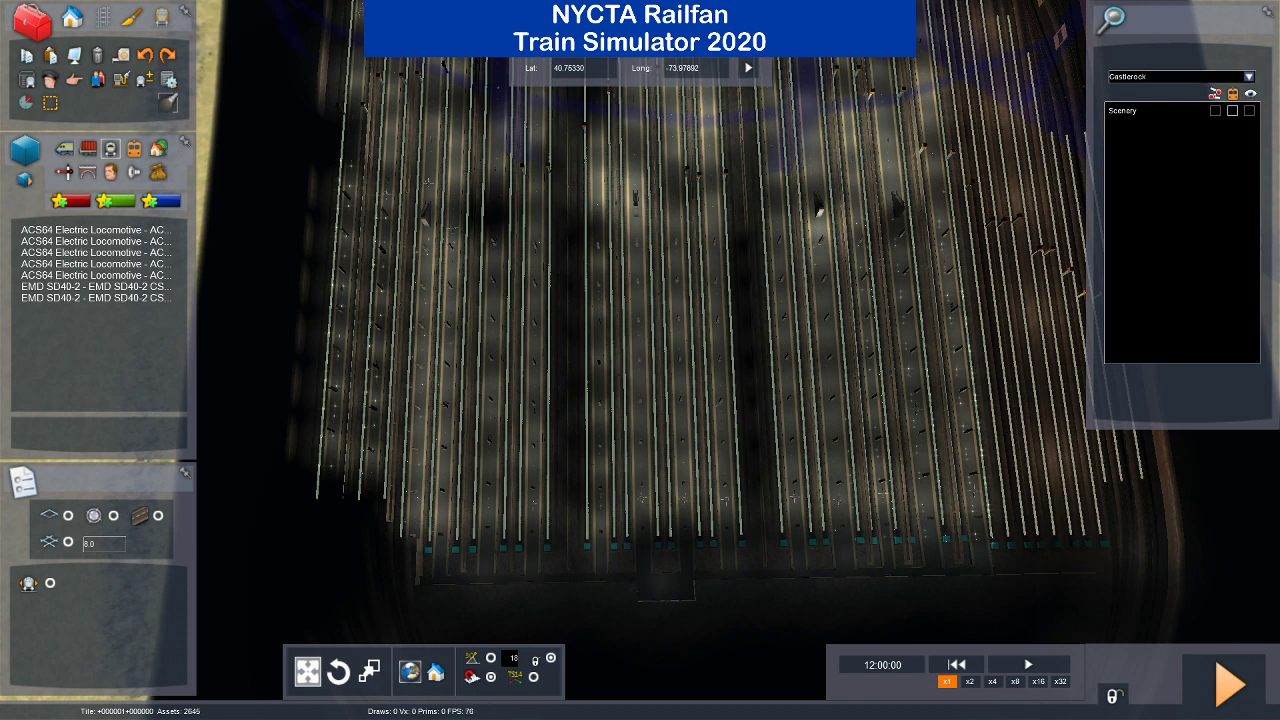
pyautogui.click(1248, 76)
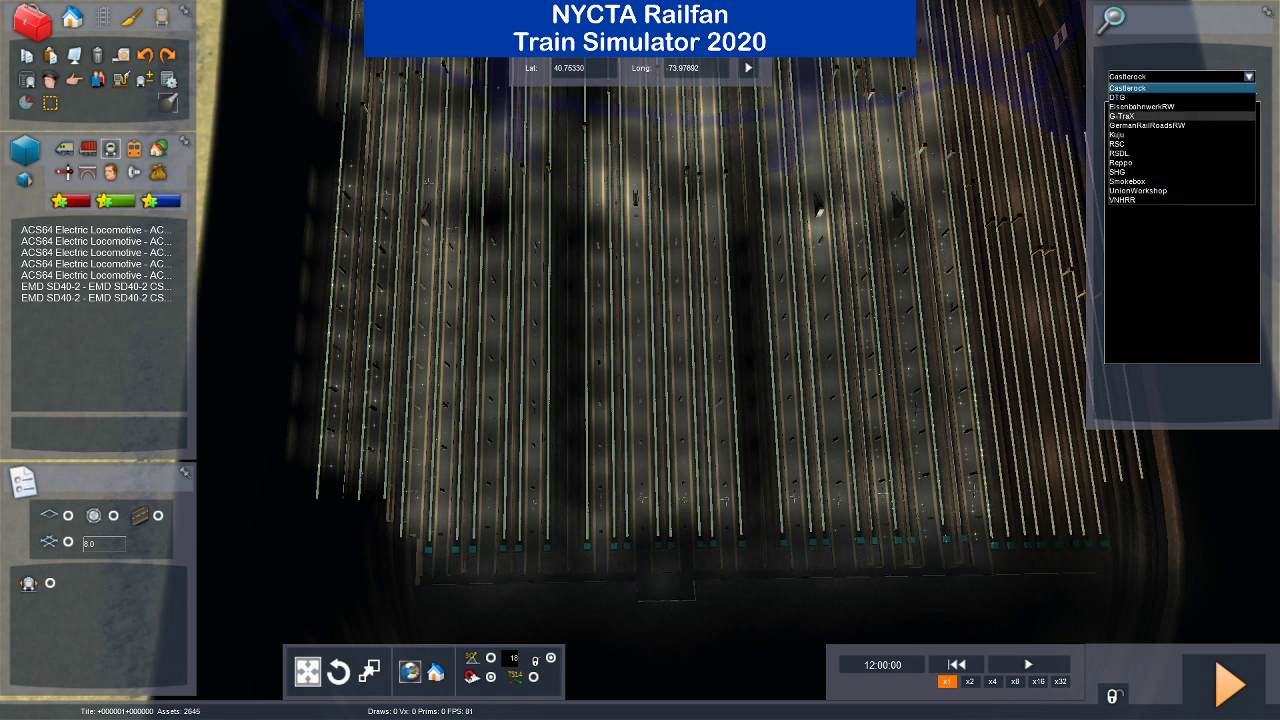
pyautogui.click(1130, 97)
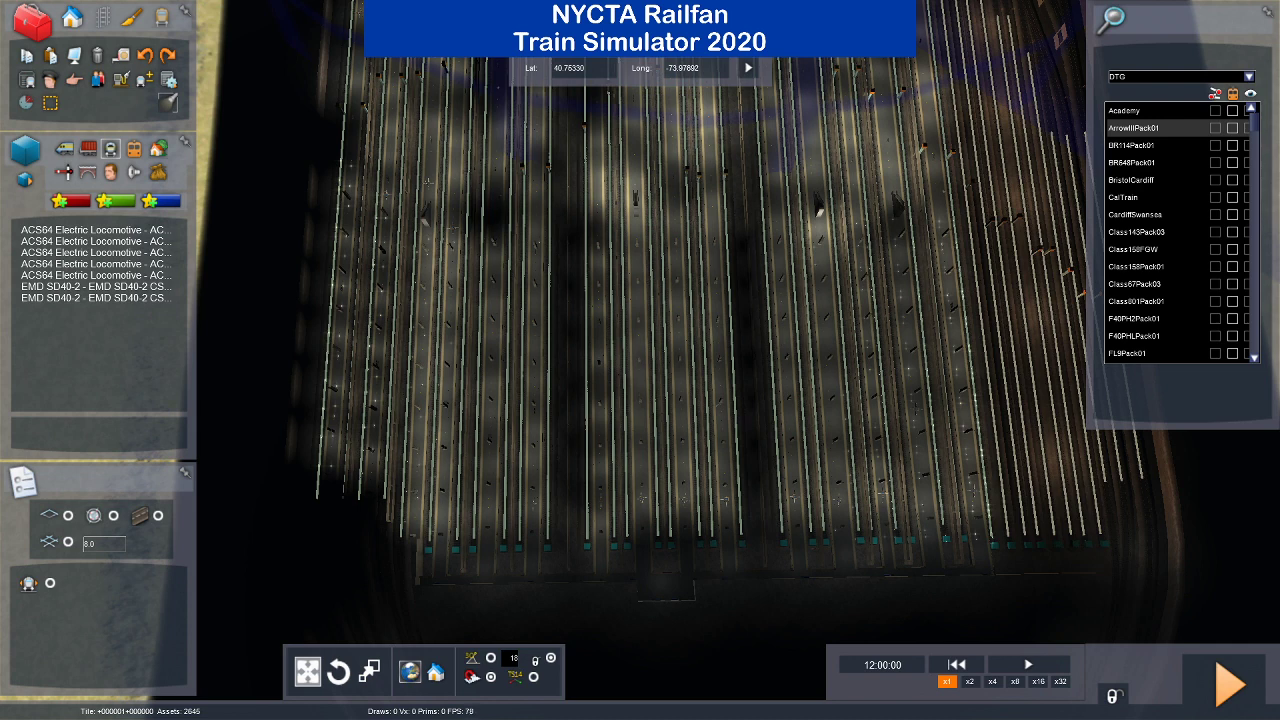
# Examine the whole list of DTG product packs for rolling stock suitable for the scenario.
pyautogui.scroll(-6, 1175, 232)
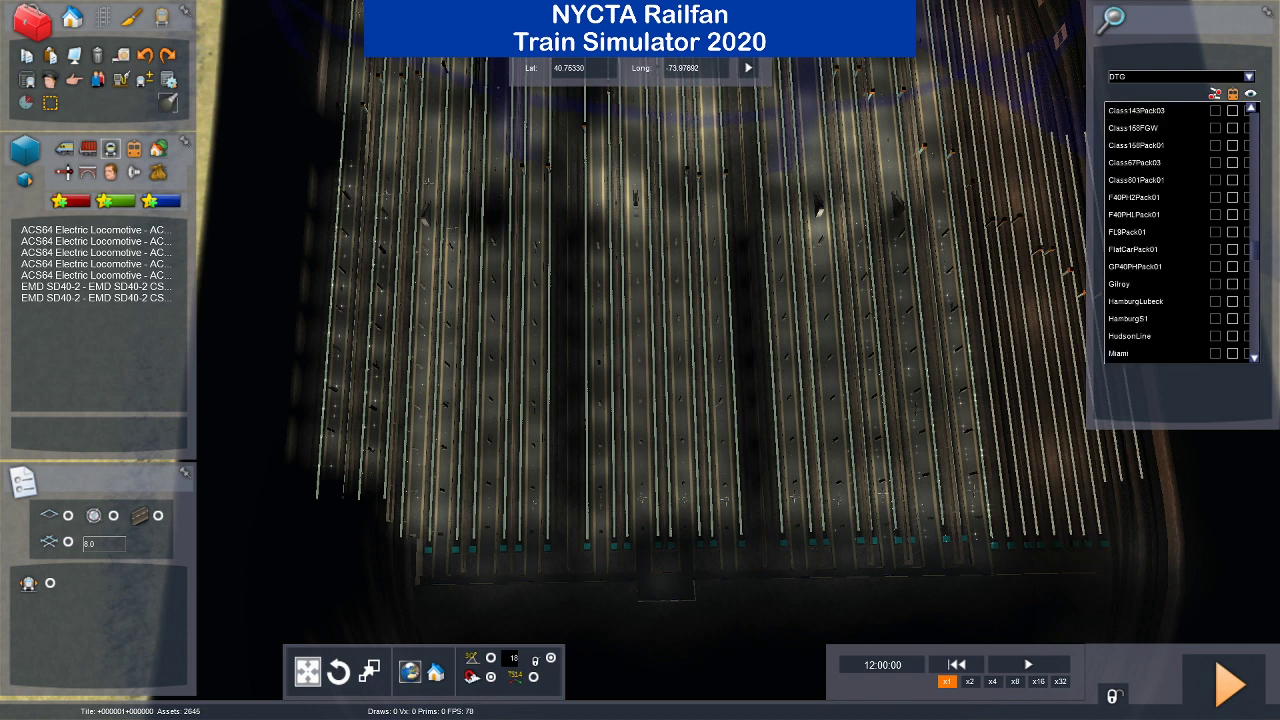
pyautogui.scroll(-3, 1175, 232)
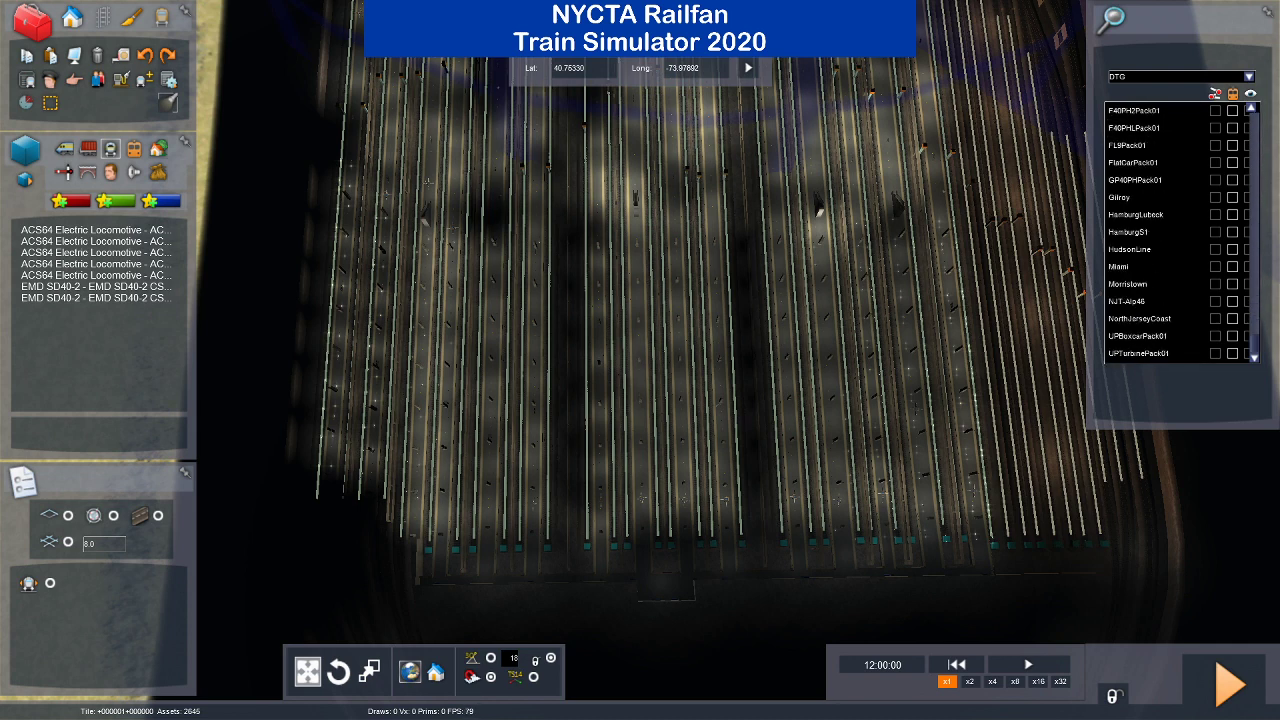
pyautogui.scroll(2, 1175, 232)
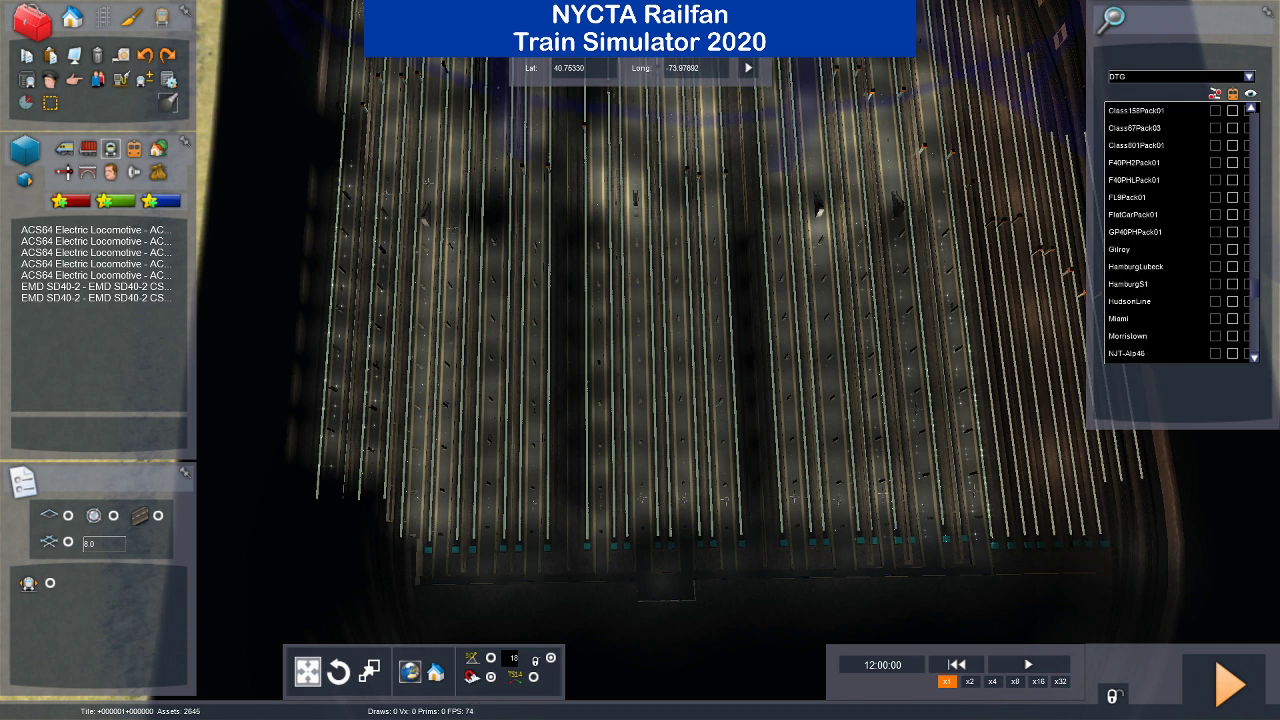
pyautogui.scroll(3, 1175, 232)
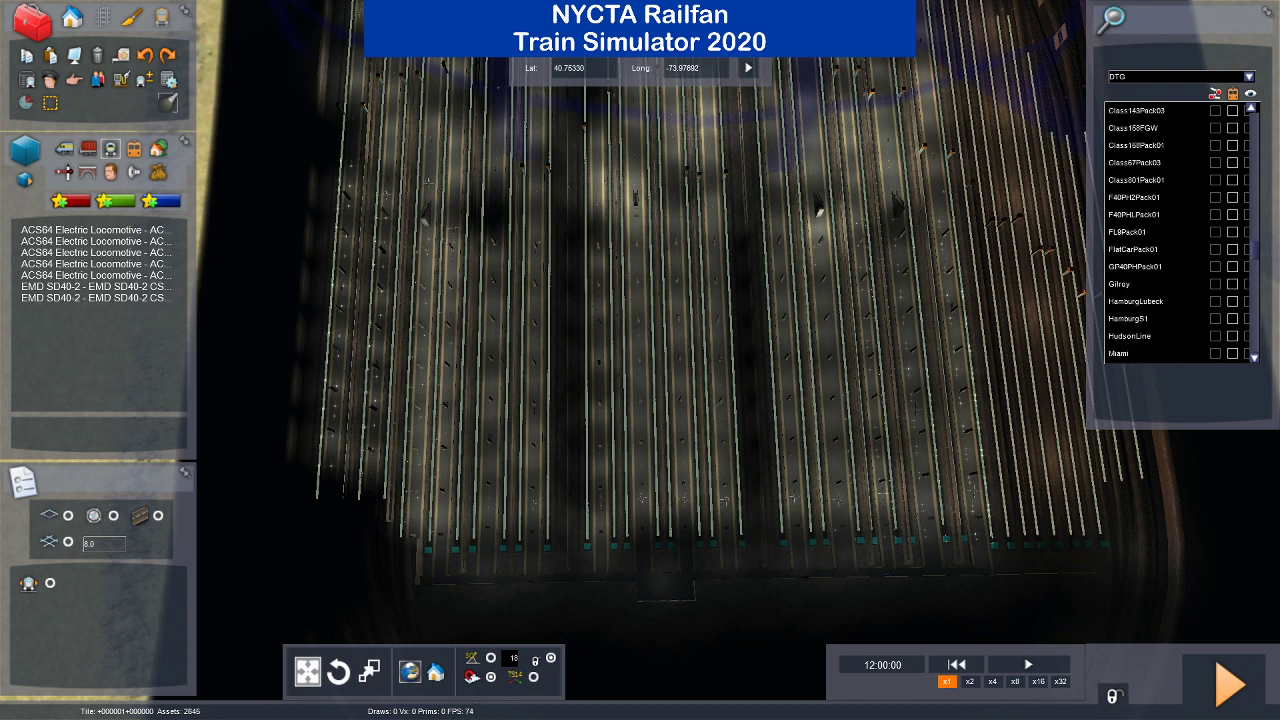
pyautogui.scroll(1, 1175, 232)
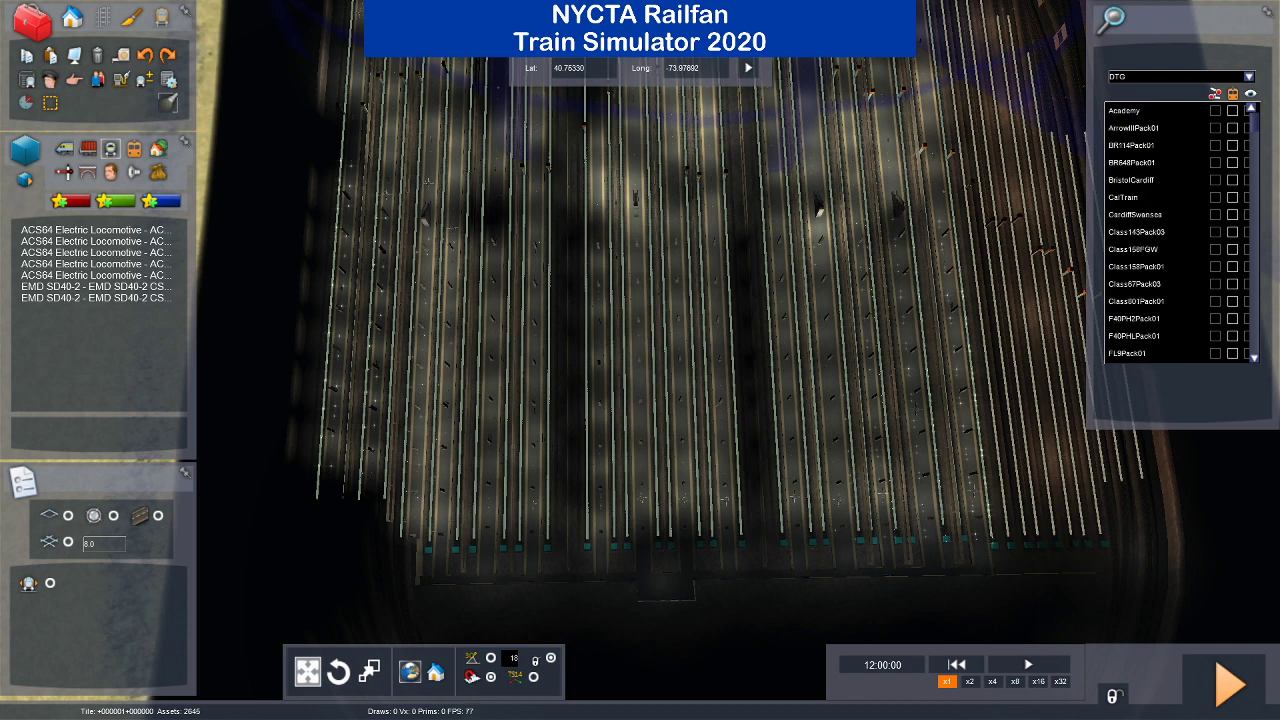
pyautogui.scroll(-1, 1175, 232)
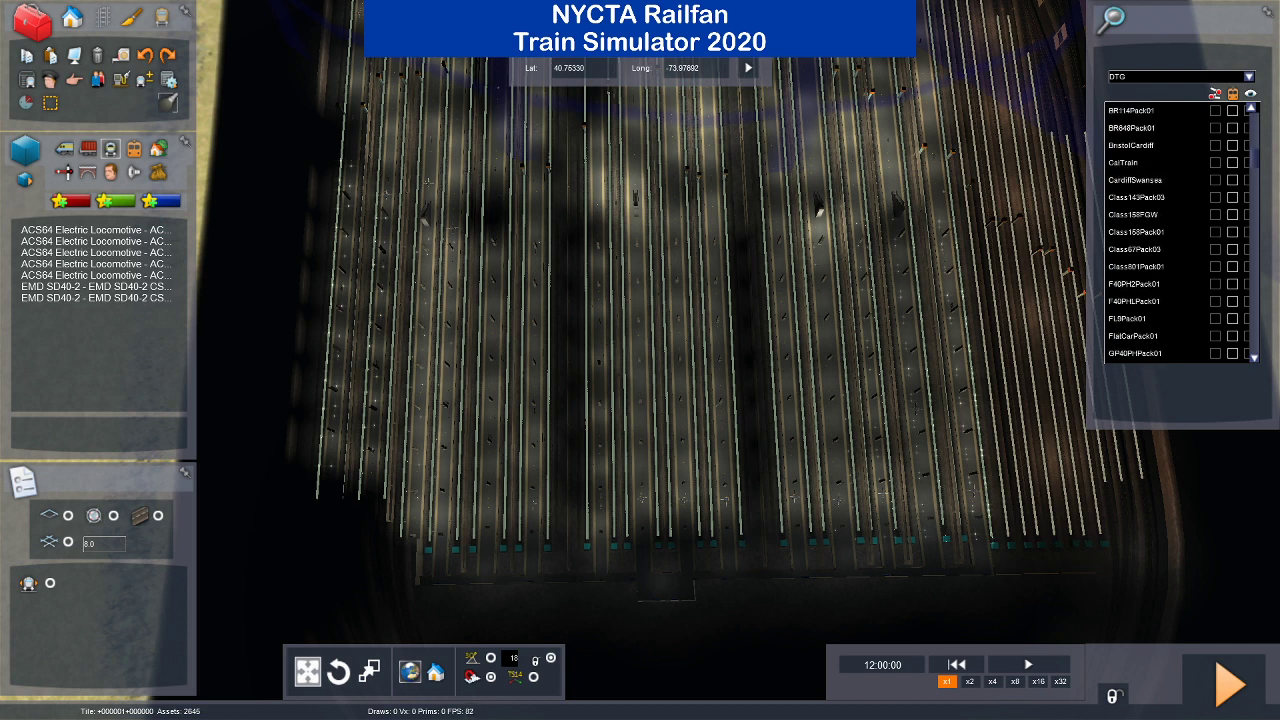
pyautogui.scroll(-1, 1175, 232)
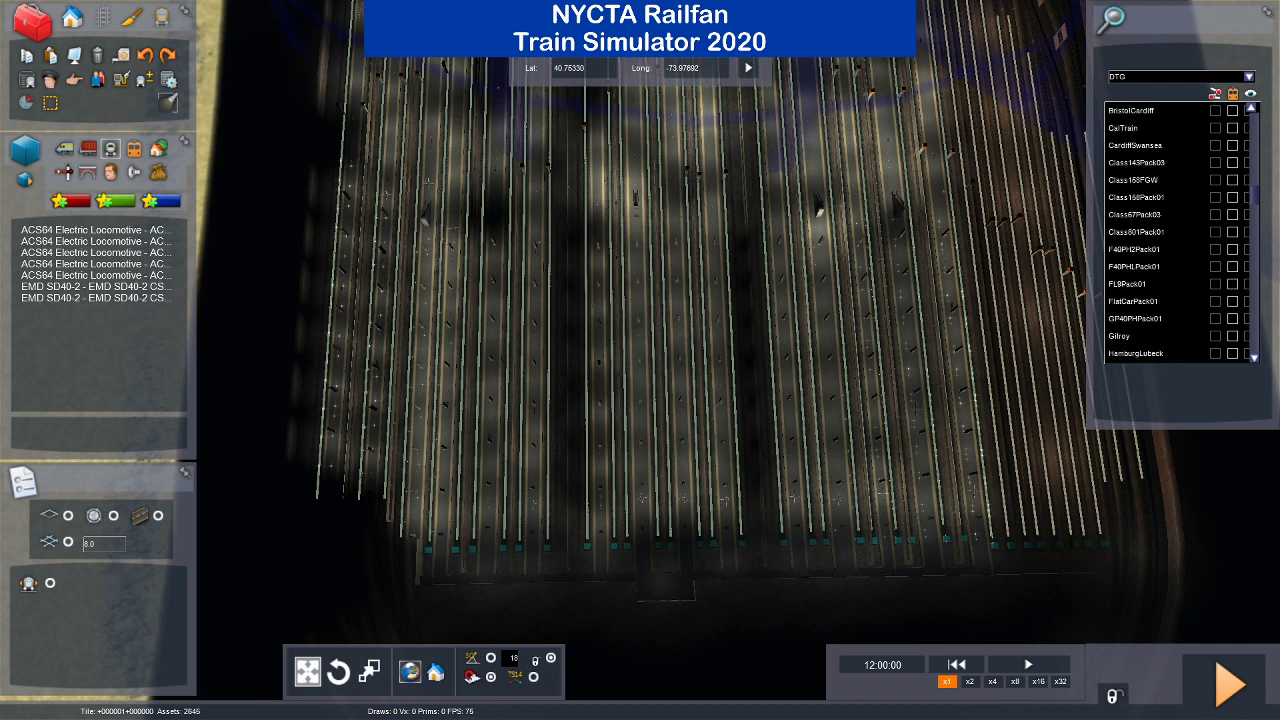
pyautogui.scroll(-4, 1175, 232)
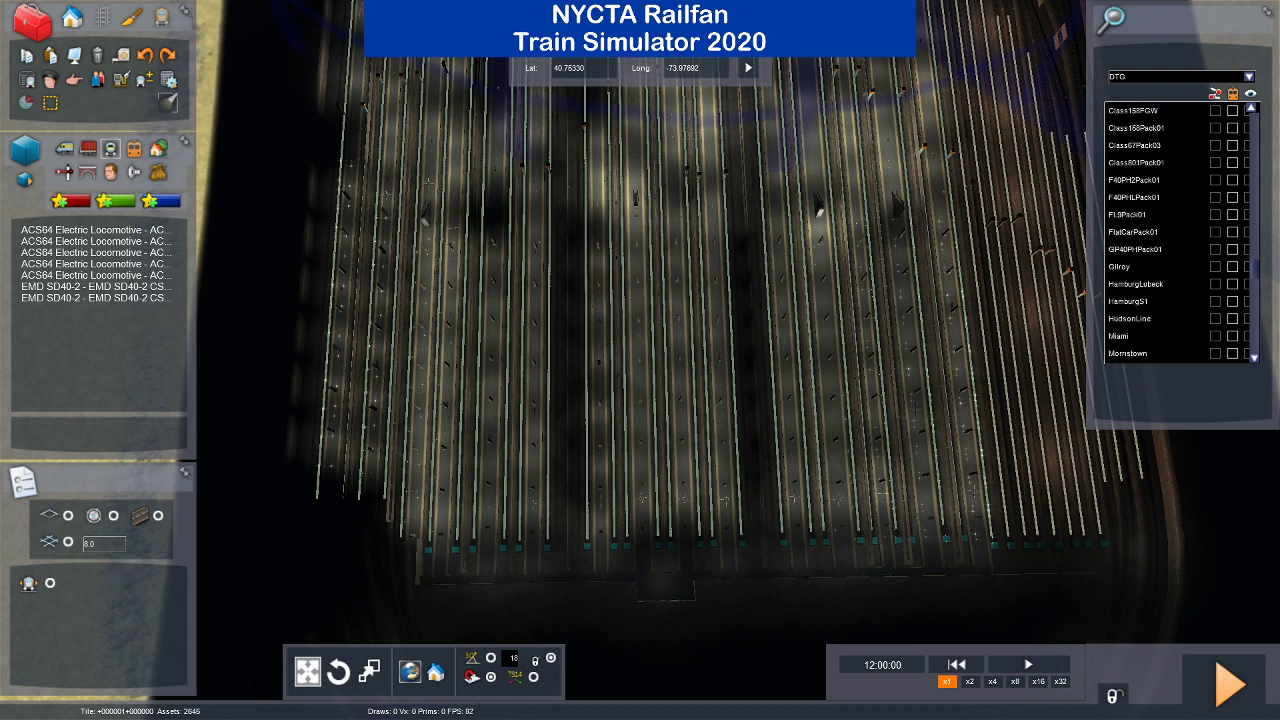
pyautogui.scroll(-1, 1175, 232)
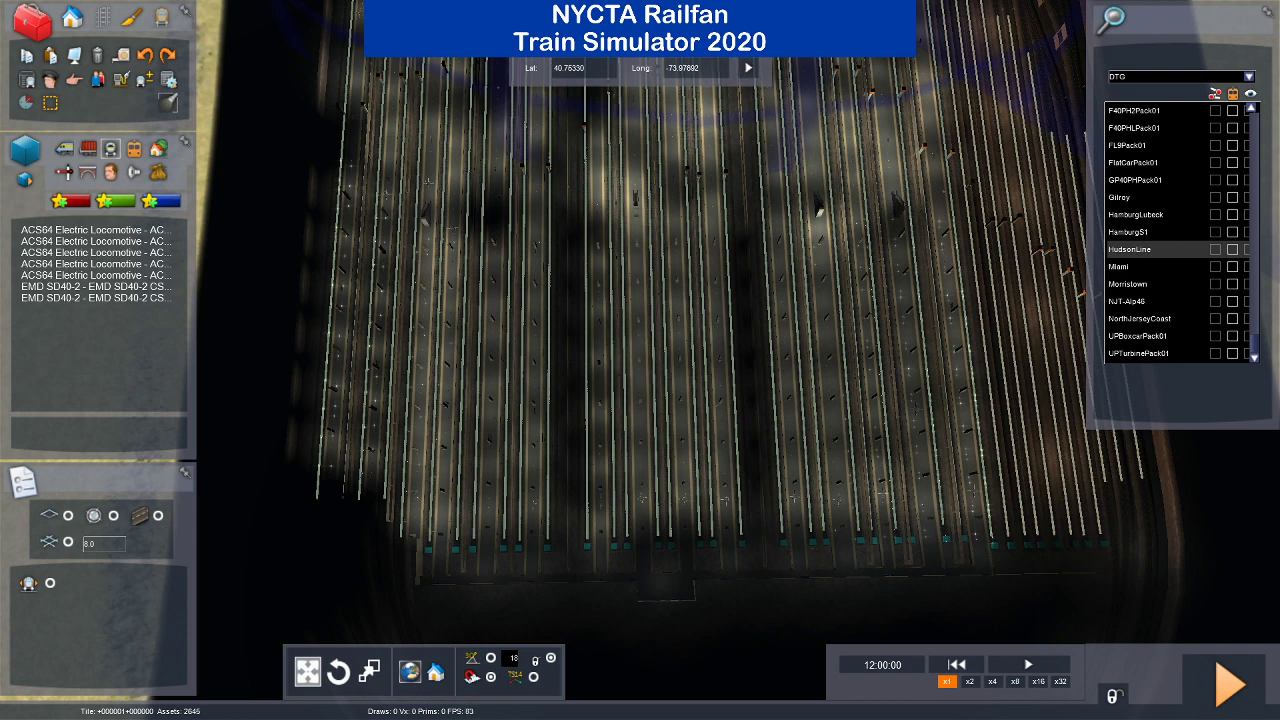
pyautogui.scroll(3, 1150, 249)
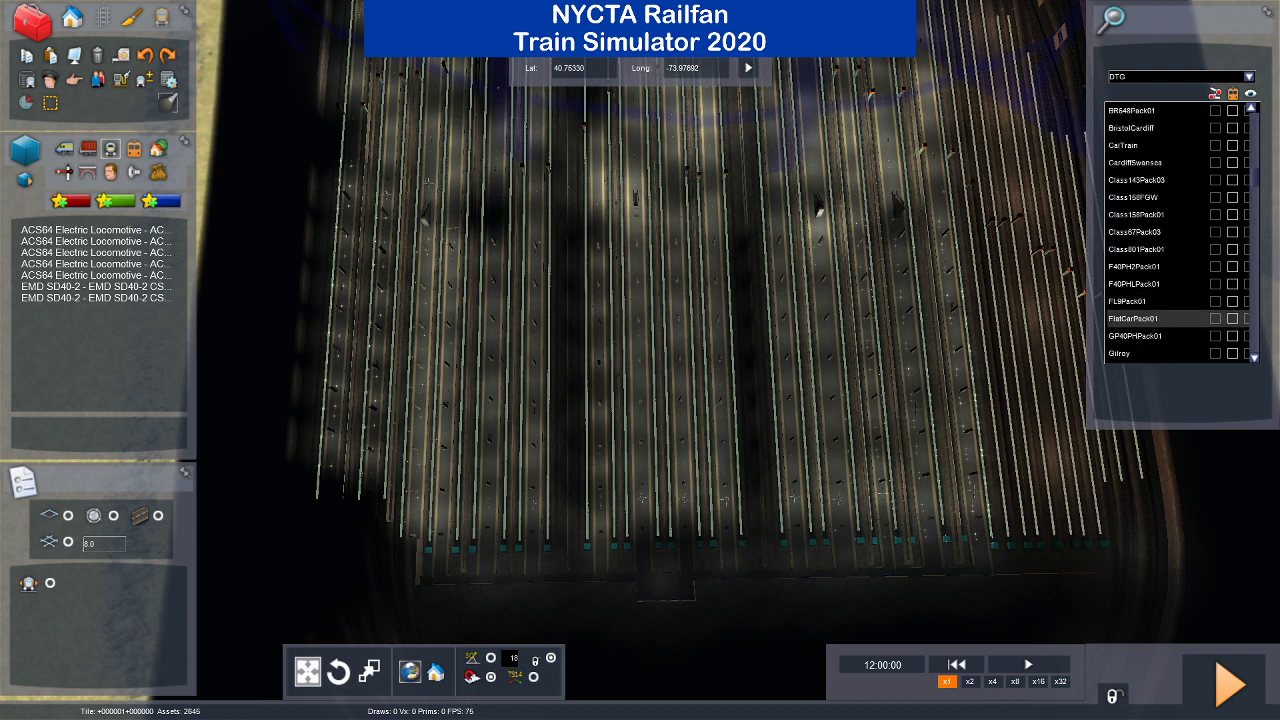
pyautogui.scroll(1, 1140, 318)
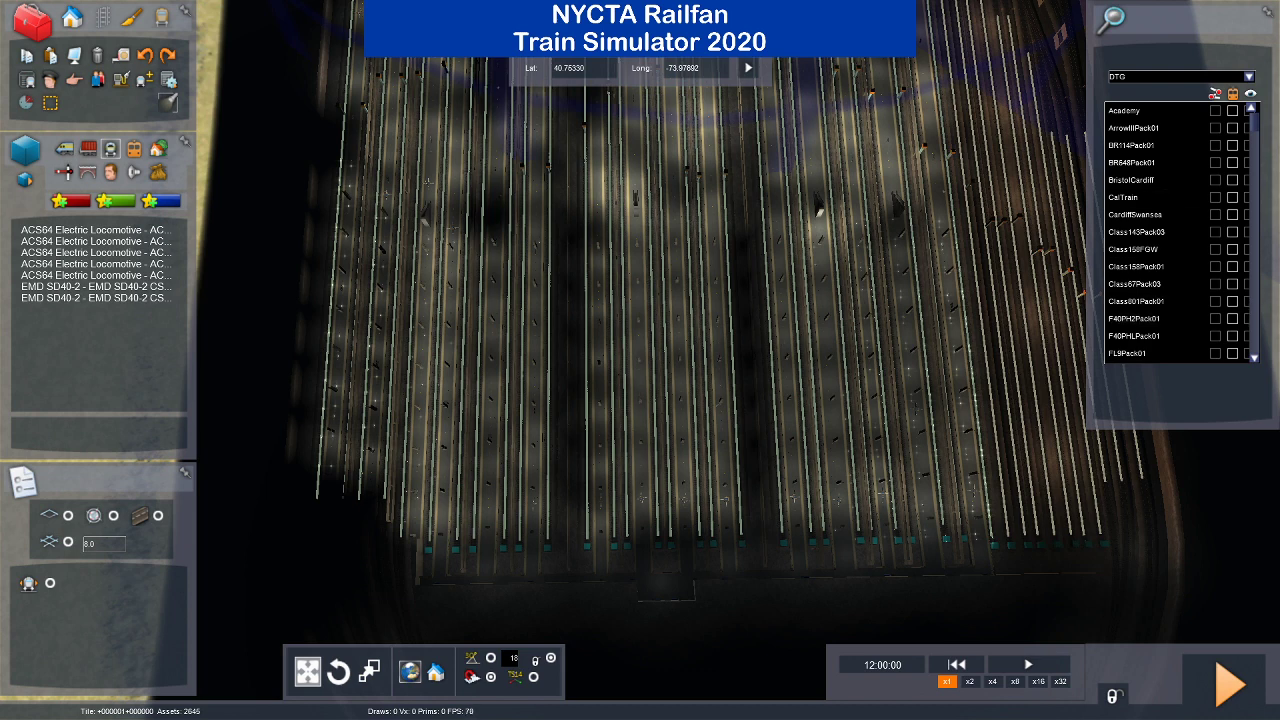
# Switch the asset provider to RSC and enable M8Pack01 for use in the scenario.
pyautogui.click(1248, 76)
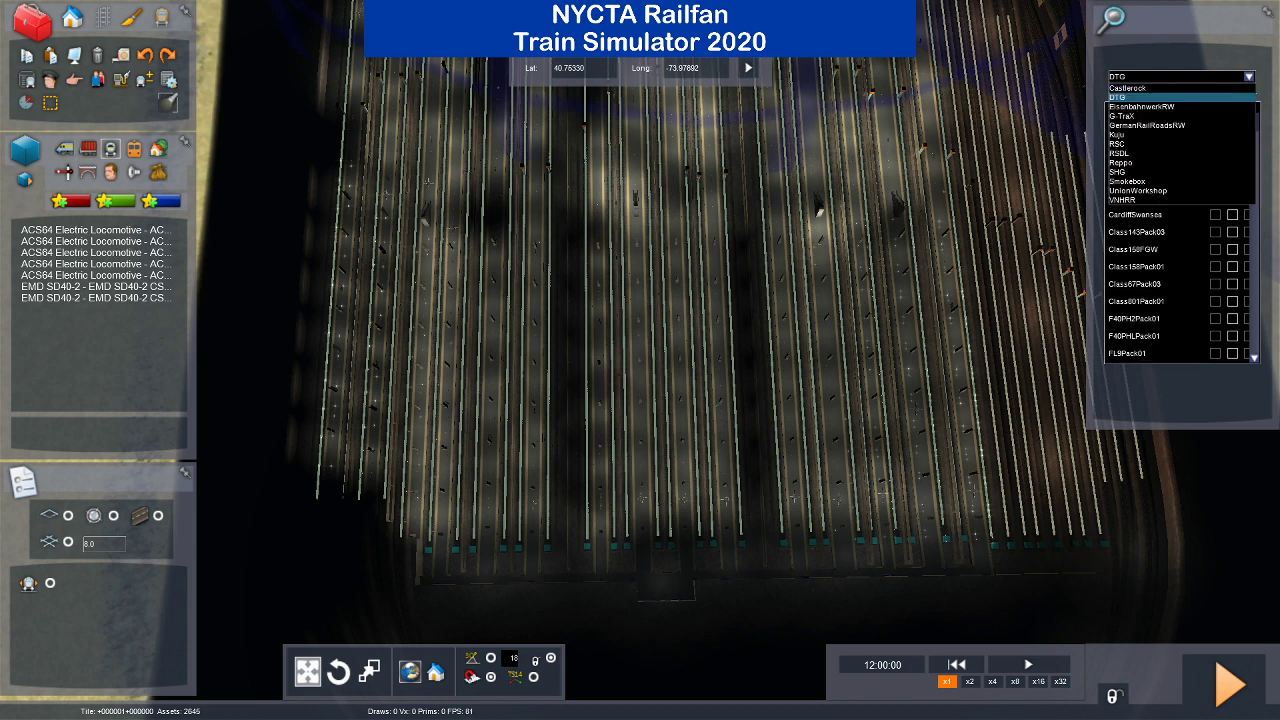
pyautogui.click(1140, 144)
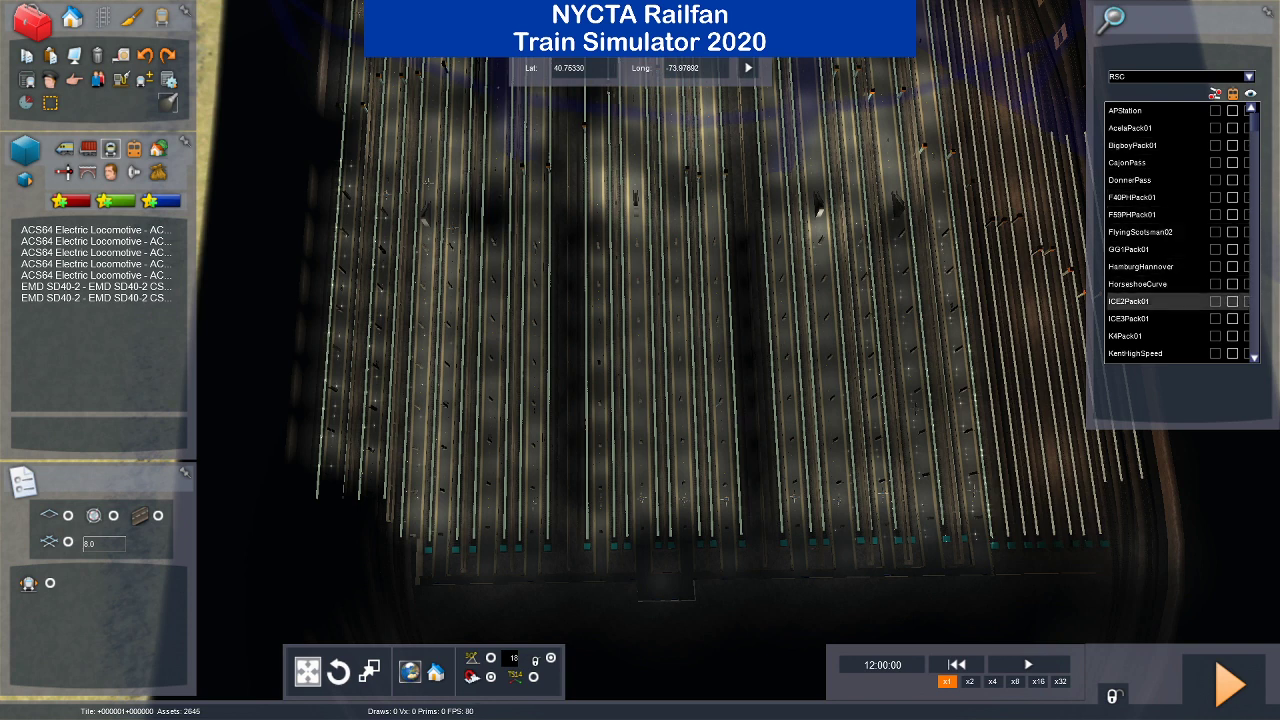
pyautogui.click(1135, 301)
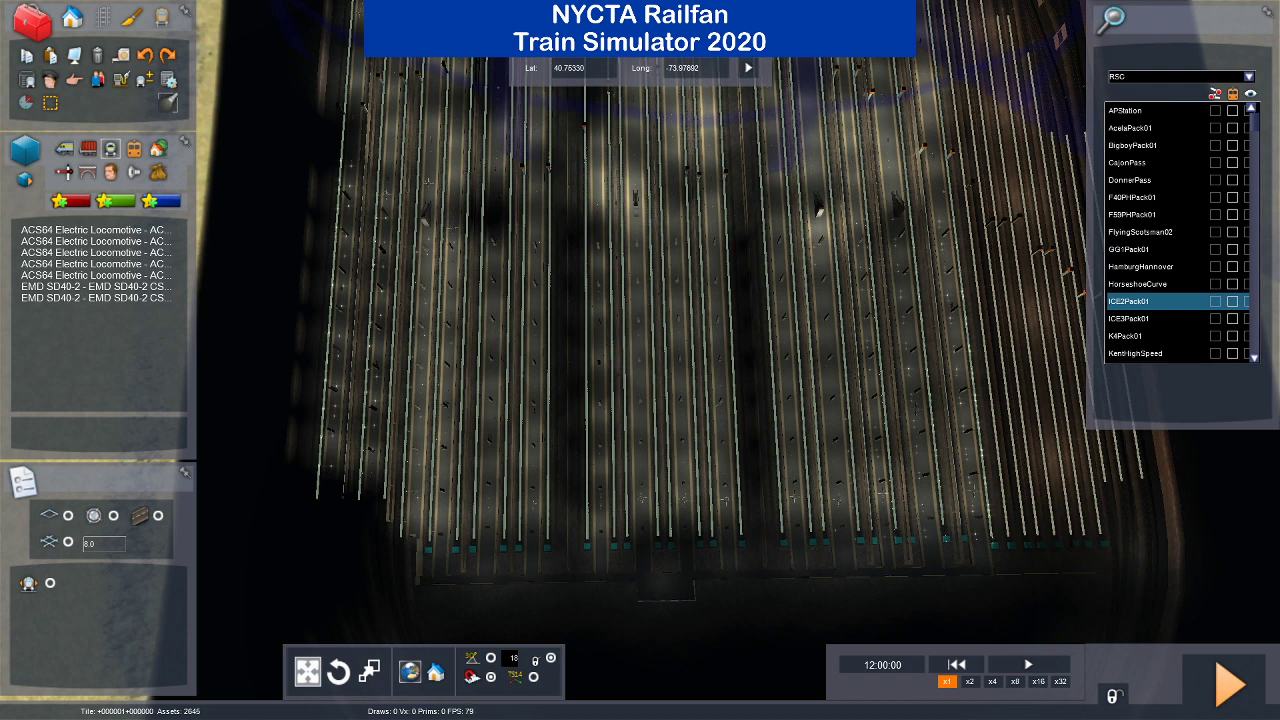
pyautogui.scroll(-3, 1180, 230)
pyautogui.scroll(-1, 1178, 232)
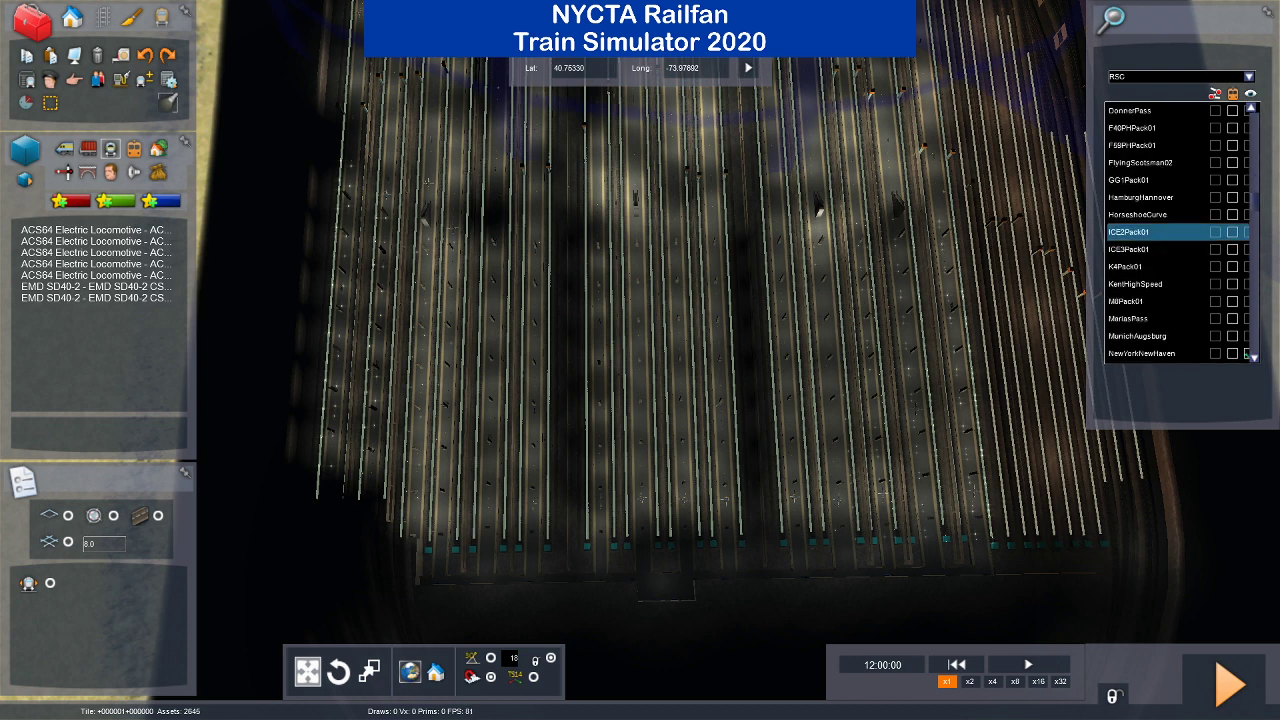
pyautogui.click(1135, 301)
pyautogui.click(1232, 301)
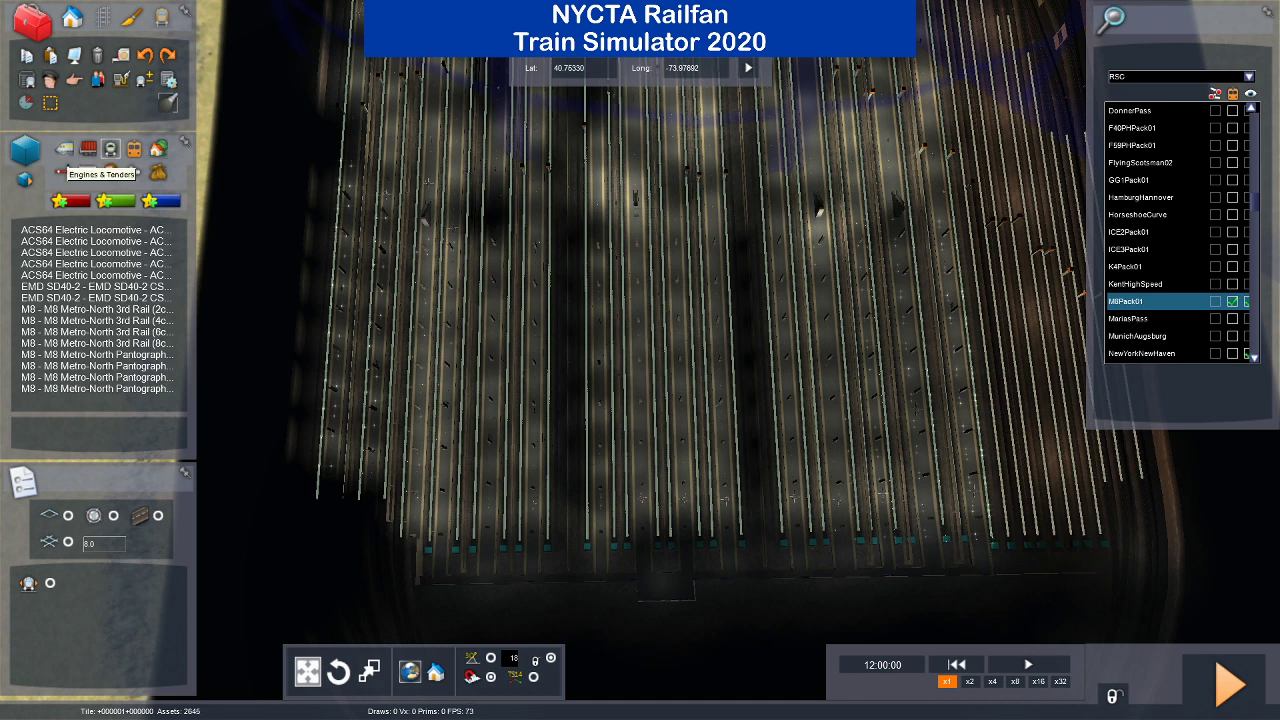
# List the individual engines, pick the Septa Silverliner V A and go down to platform level beside the terminal tracks.
pyautogui.click(64, 150)
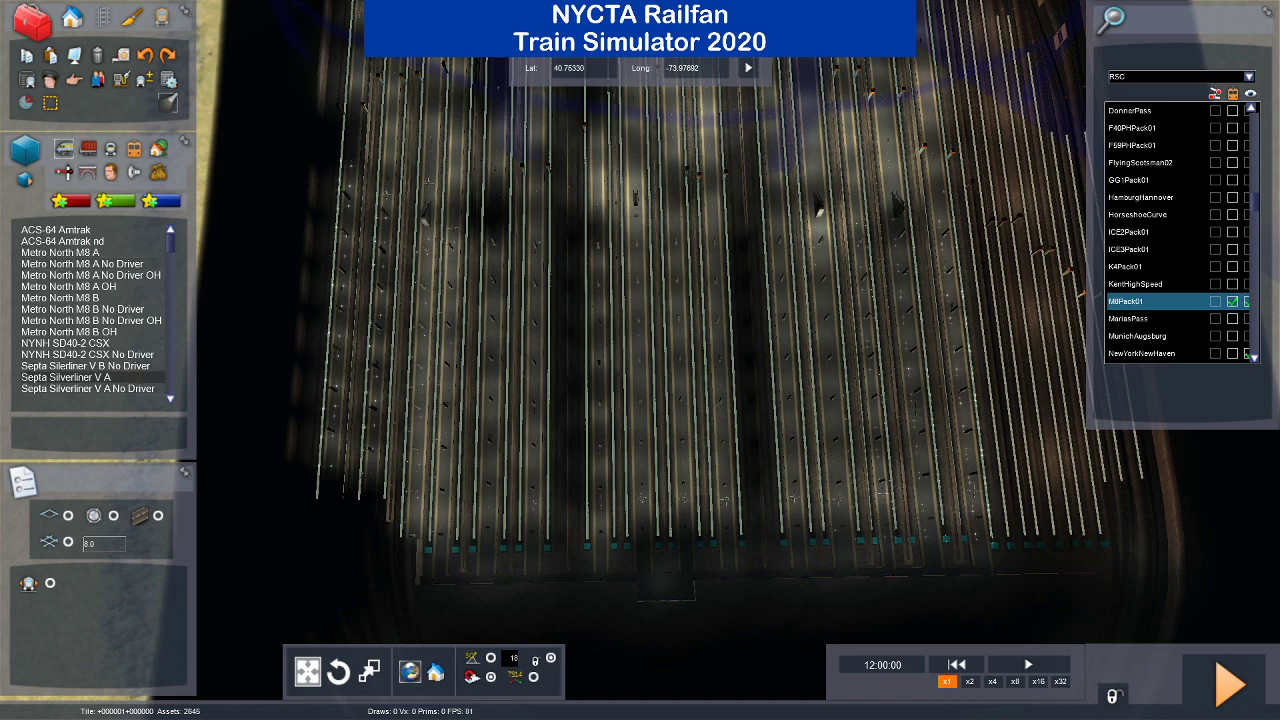
pyautogui.click(95, 377)
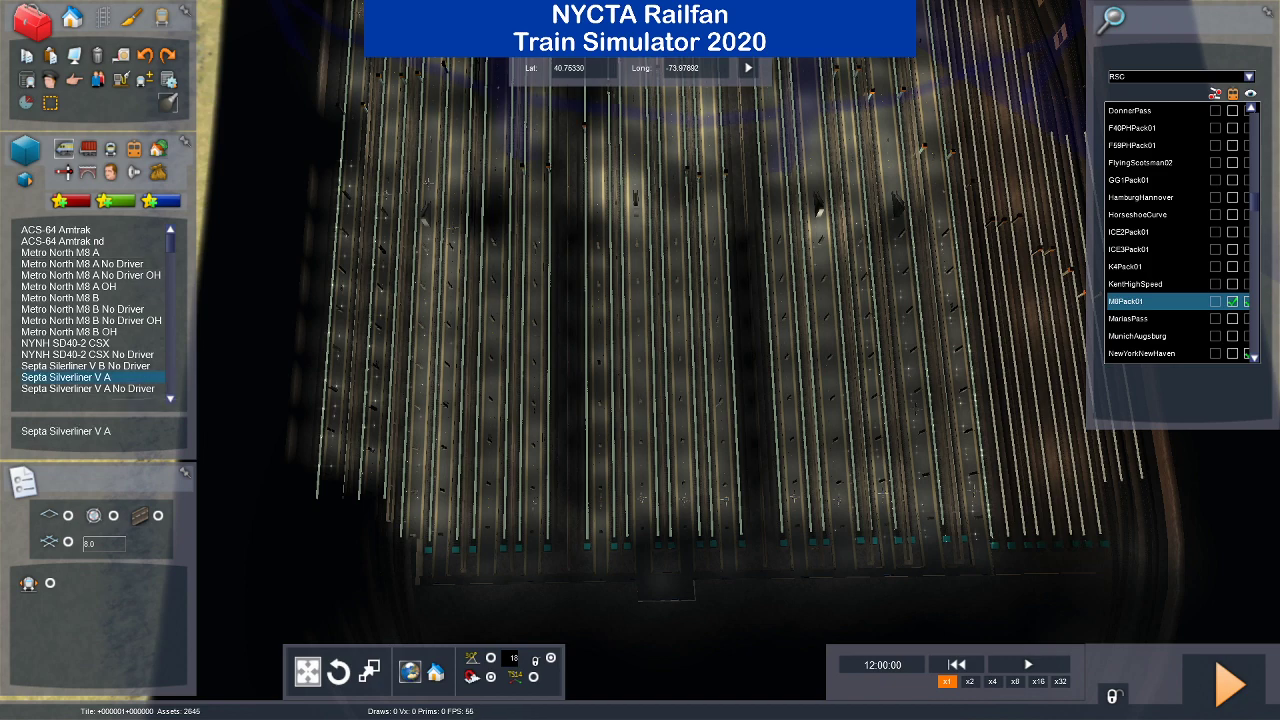
pyautogui.press('Up')
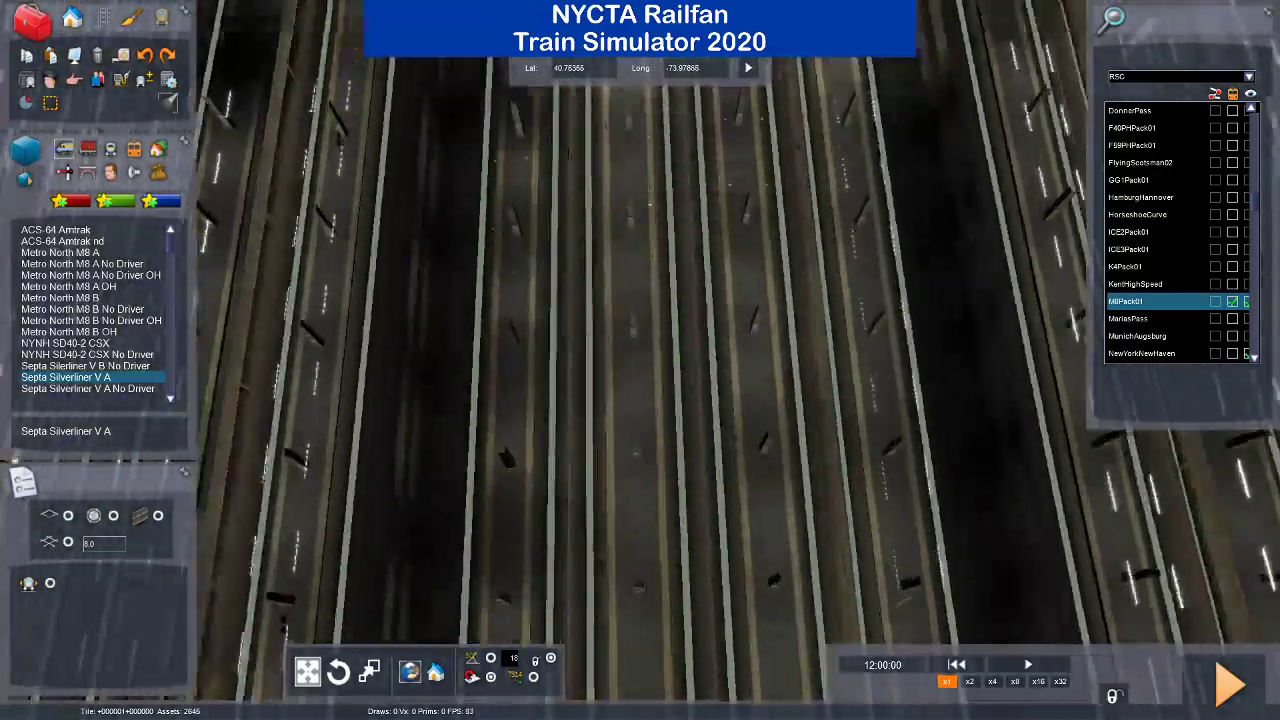
pyautogui.scroll(5, 640, 360)
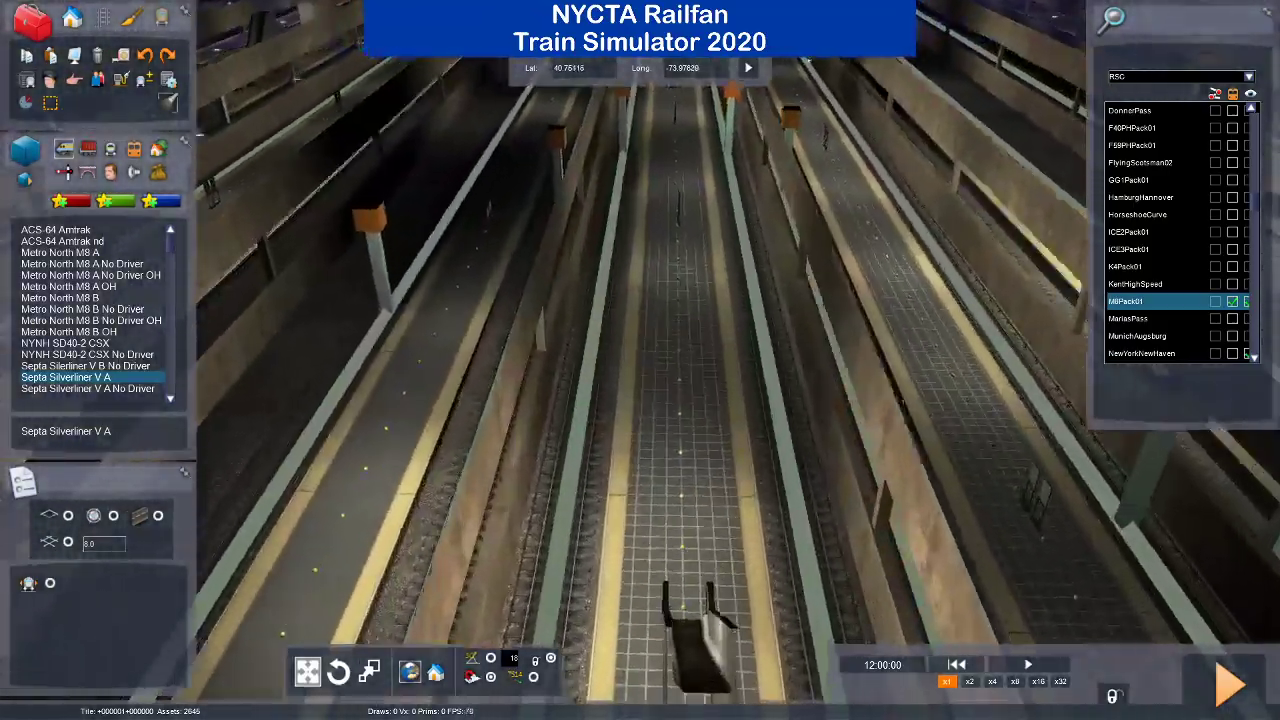
pyautogui.scroll(5, 640, 360)
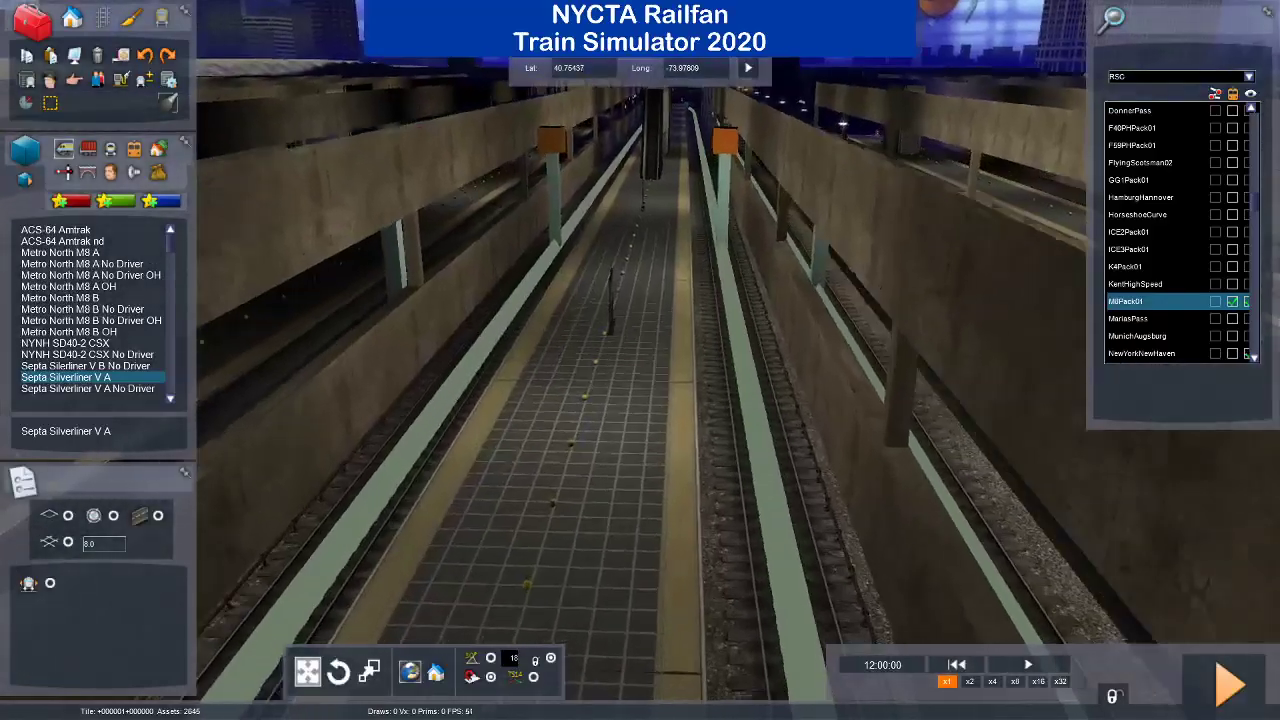
pyautogui.scroll(5, 640, 360)
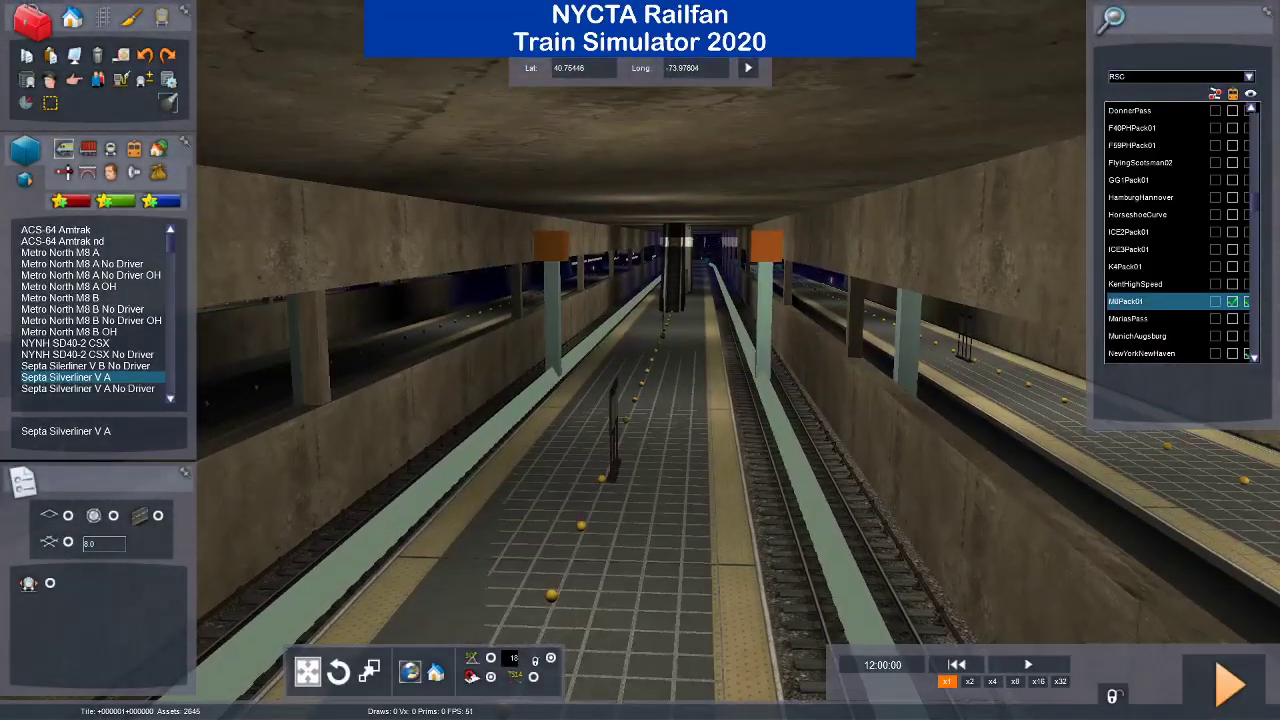
pyautogui.press('Escape')
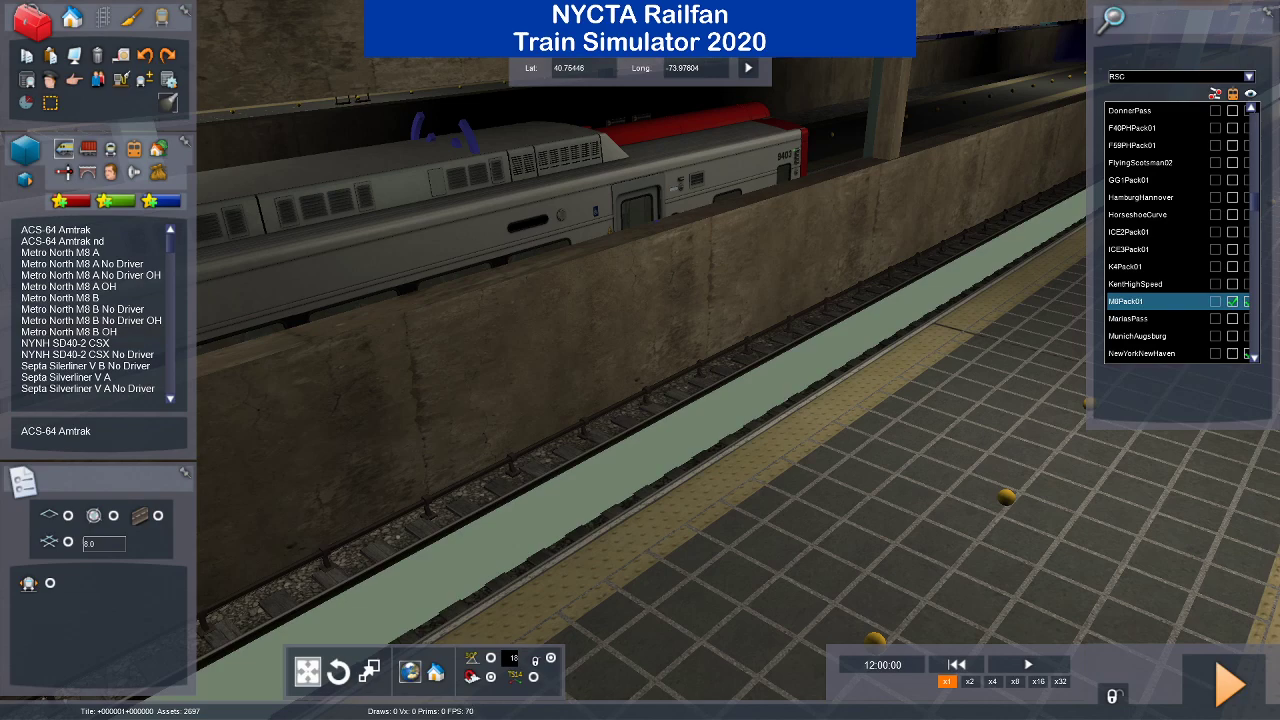
# Delete the individually placed M8 cars from the platform track.
pyautogui.press('Delete')
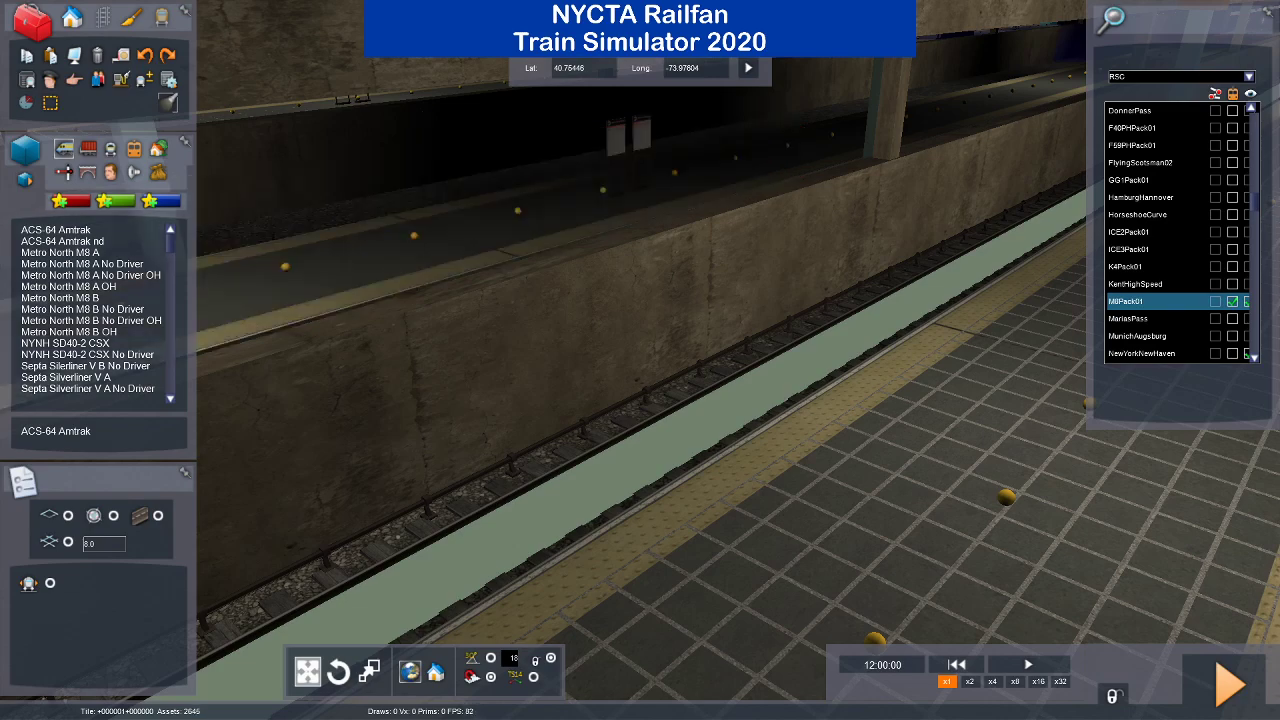
pyautogui.hotkey('ctrl', 'z')
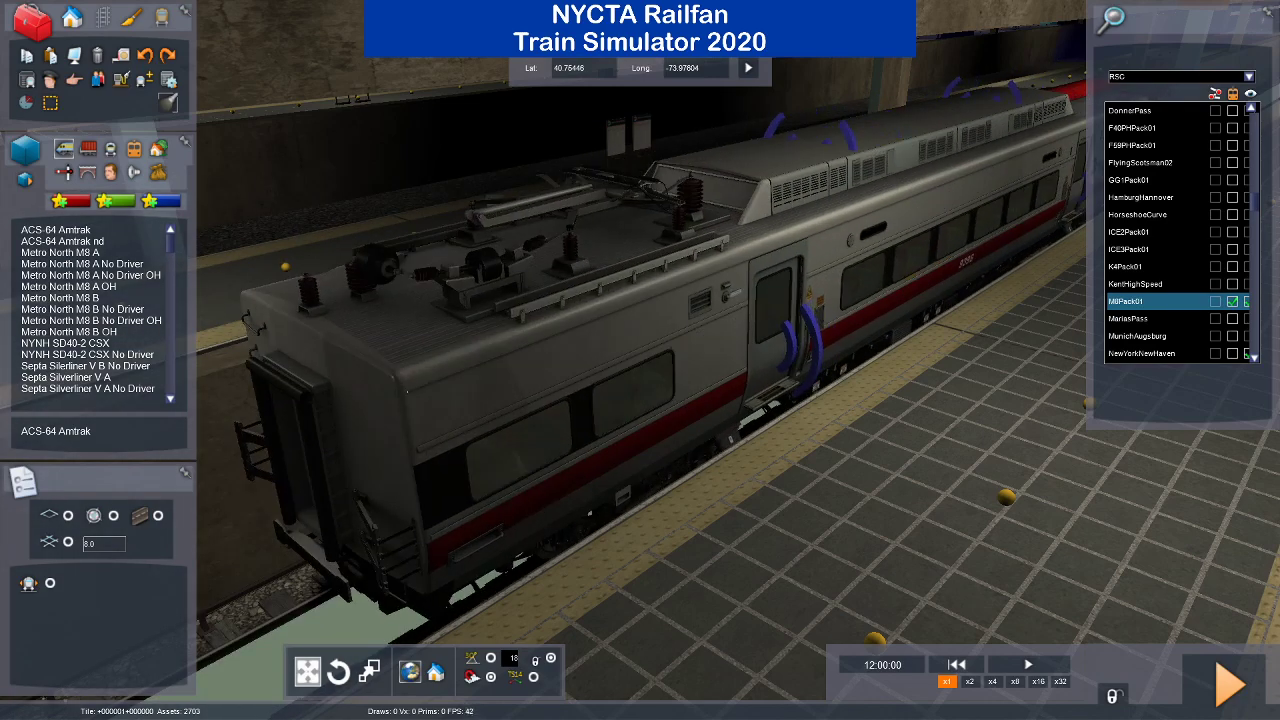
pyautogui.press('Delete')
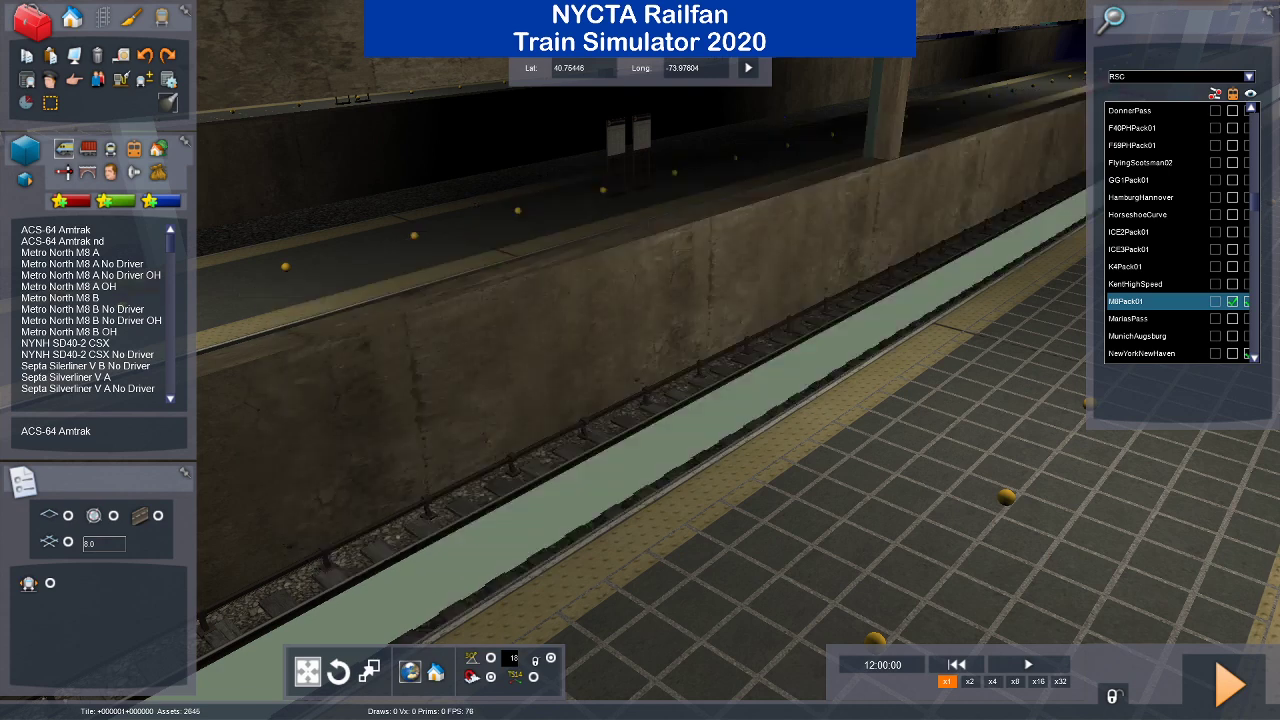
# Place the preassembled M8 Metro-North 3rd Rail consist with 8 cars on the emptied platform track.
pyautogui.scroll(-2, 95, 310)
pyautogui.click(110, 148)
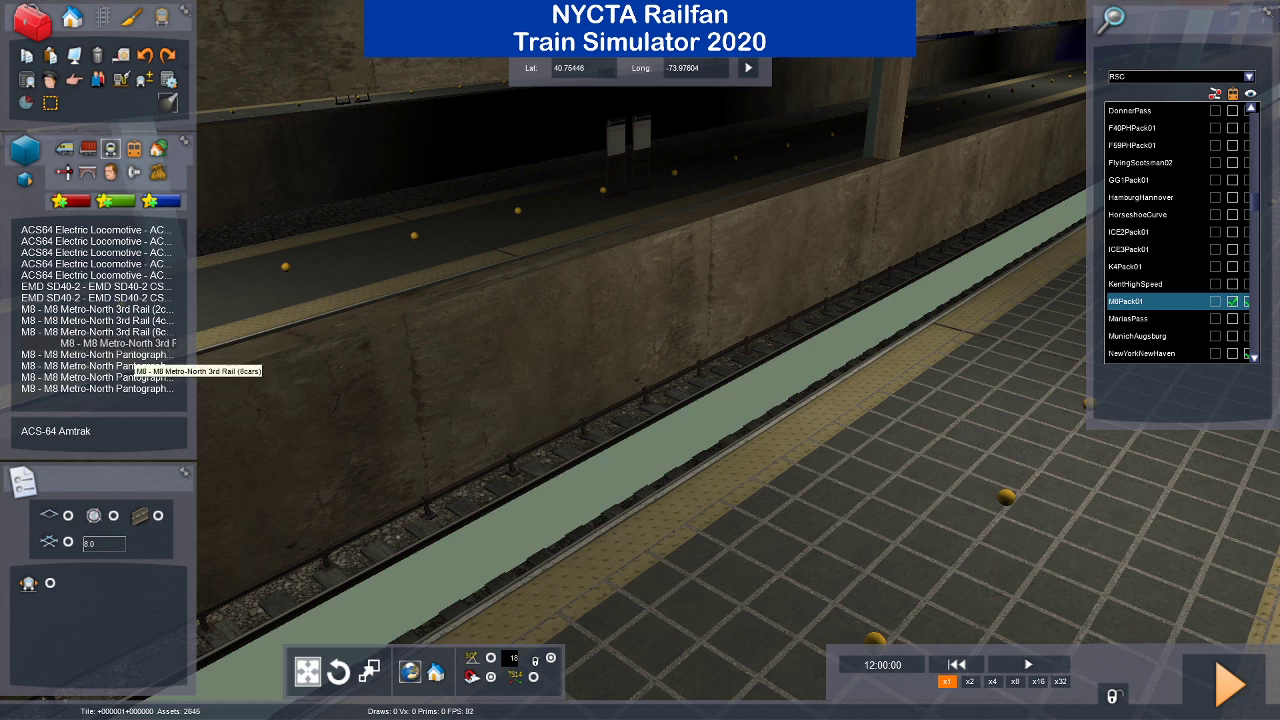
pyautogui.click(124, 343)
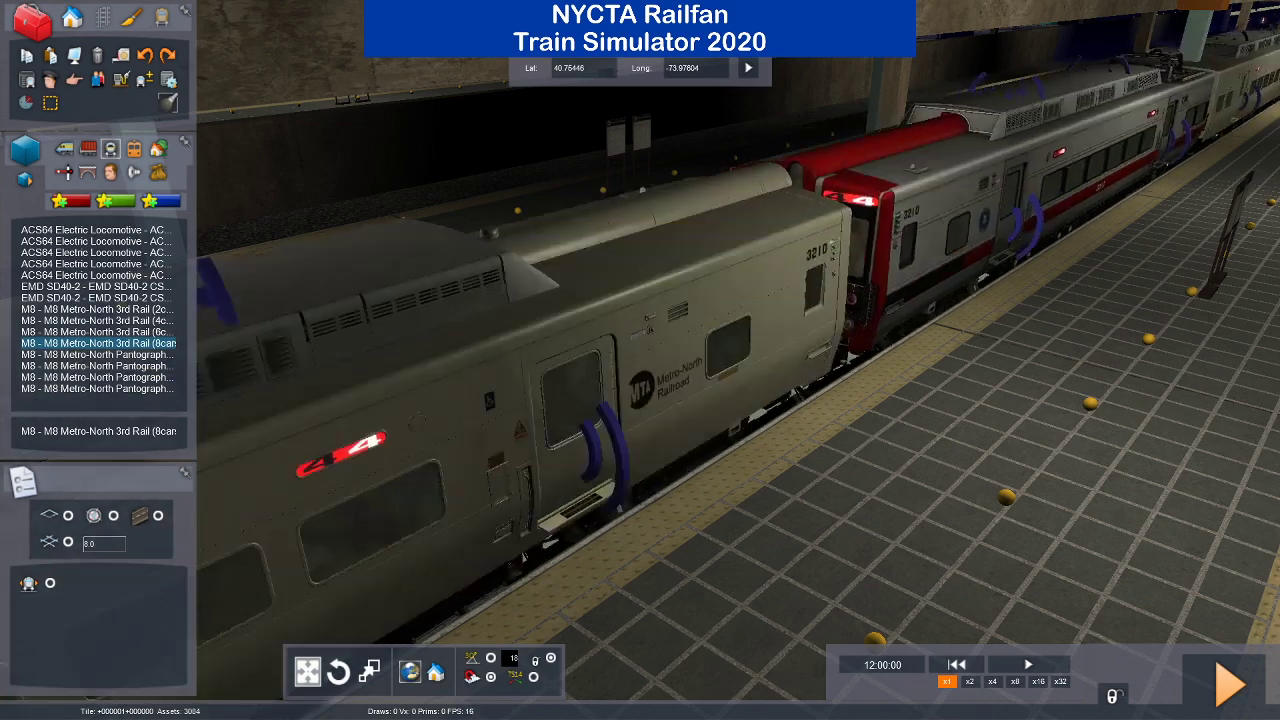
pyautogui.press('Down')
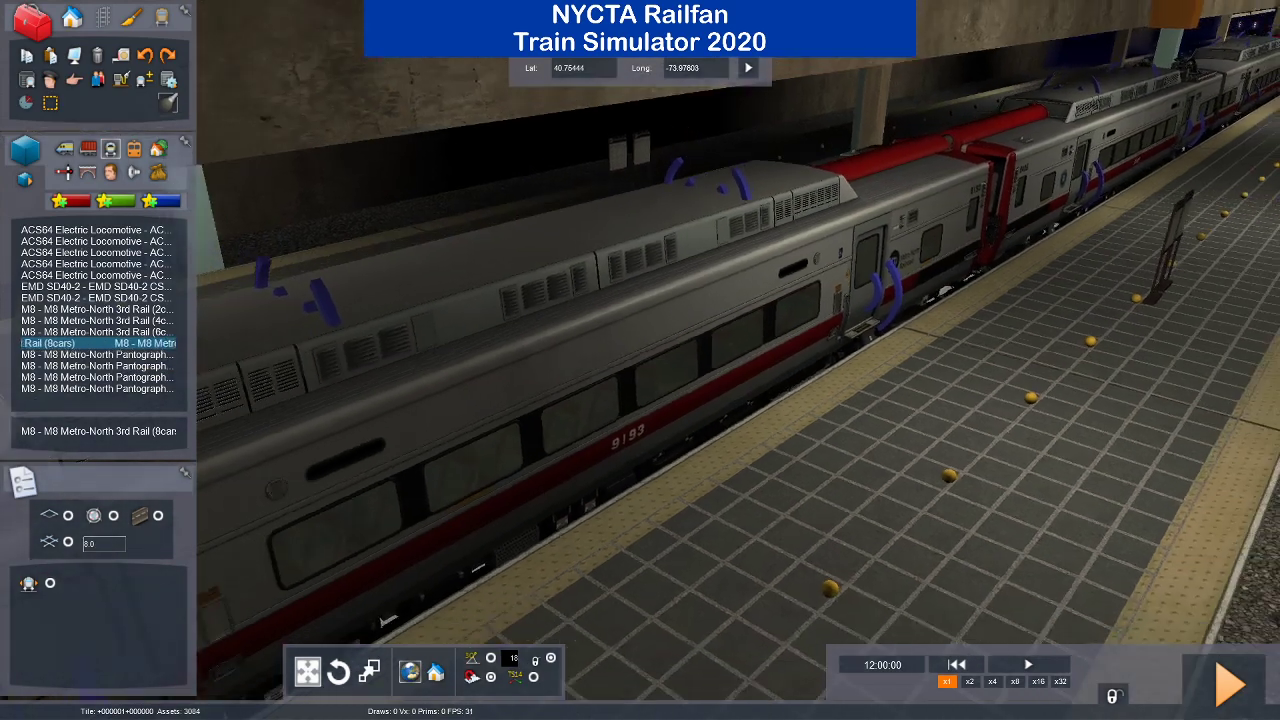
pyautogui.press('Down')
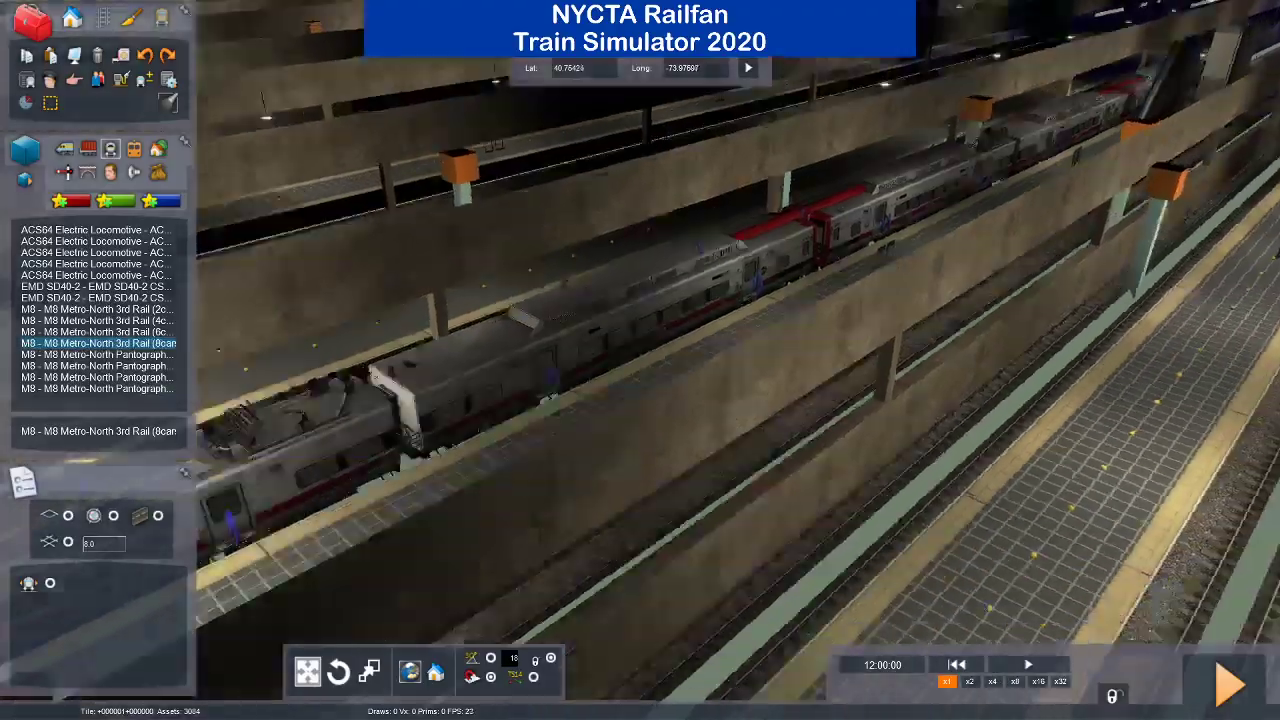
# Put a driver on the lead car at the departure end of the 8-car M8 train.
pyautogui.scroll(-5, 640, 360)
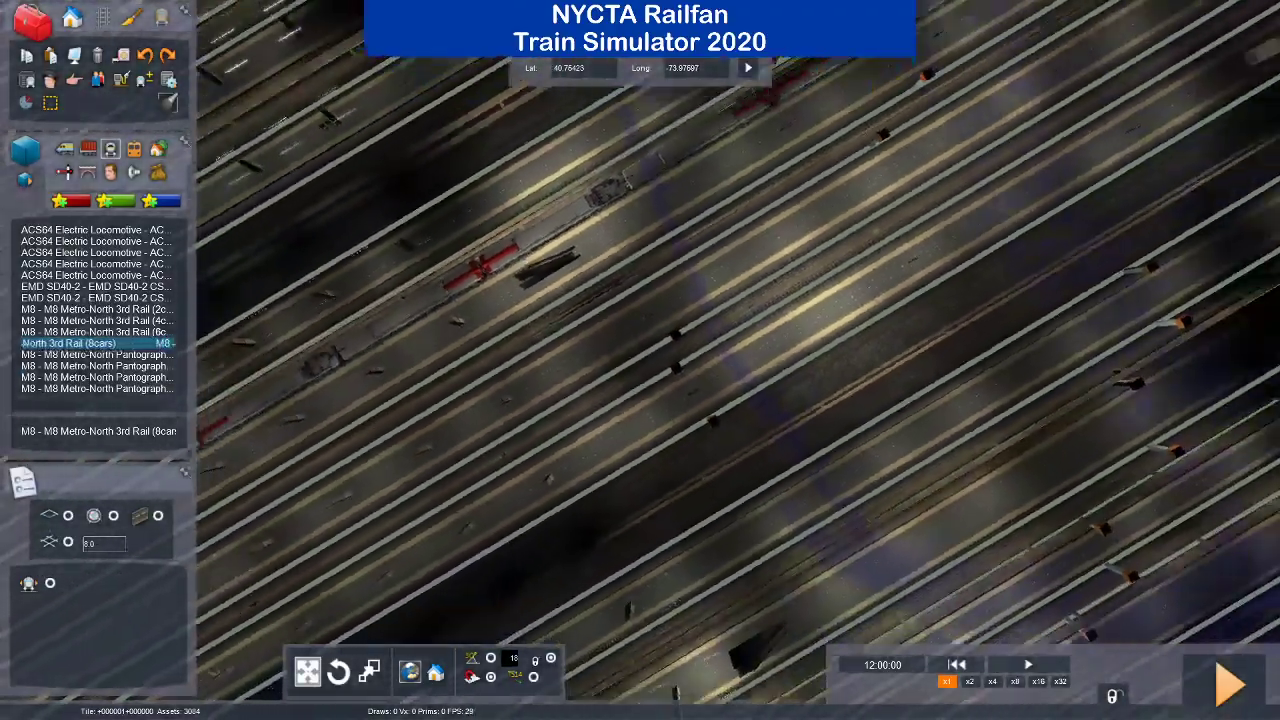
pyautogui.scroll(-1, 640, 360)
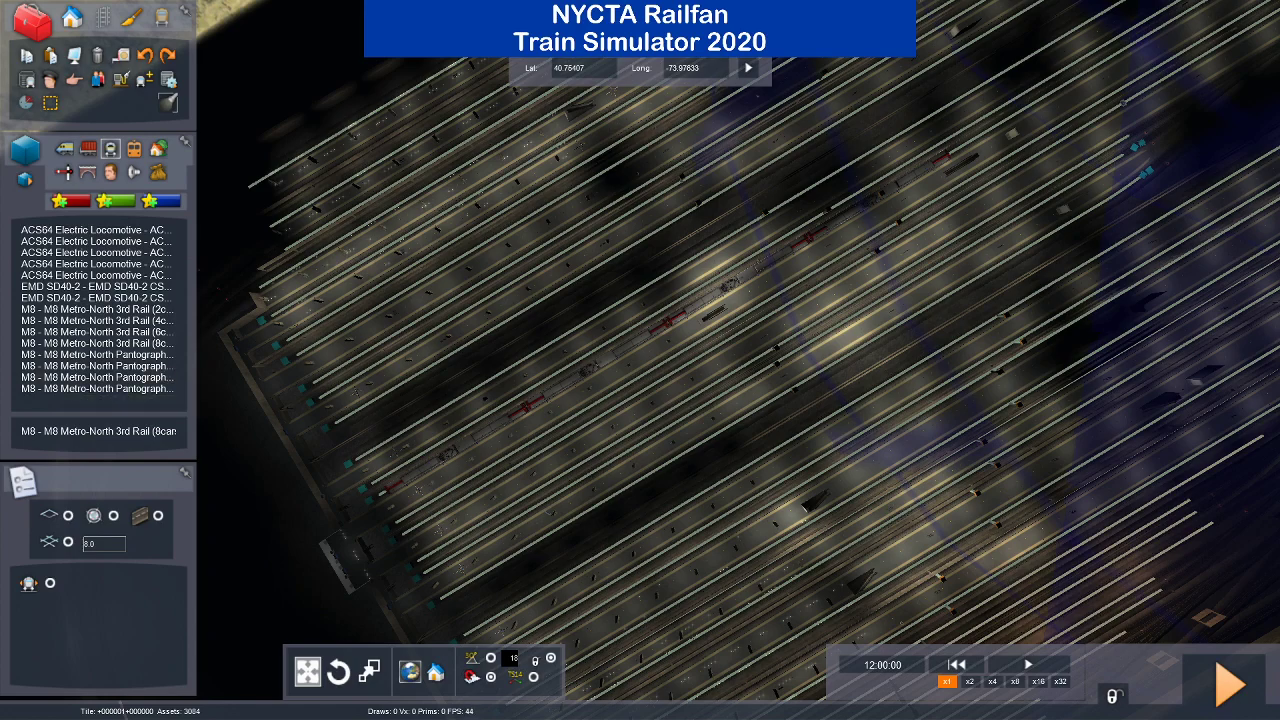
pyautogui.moveTo(640, 360); pyautogui.dragTo(830, 360, button='right')
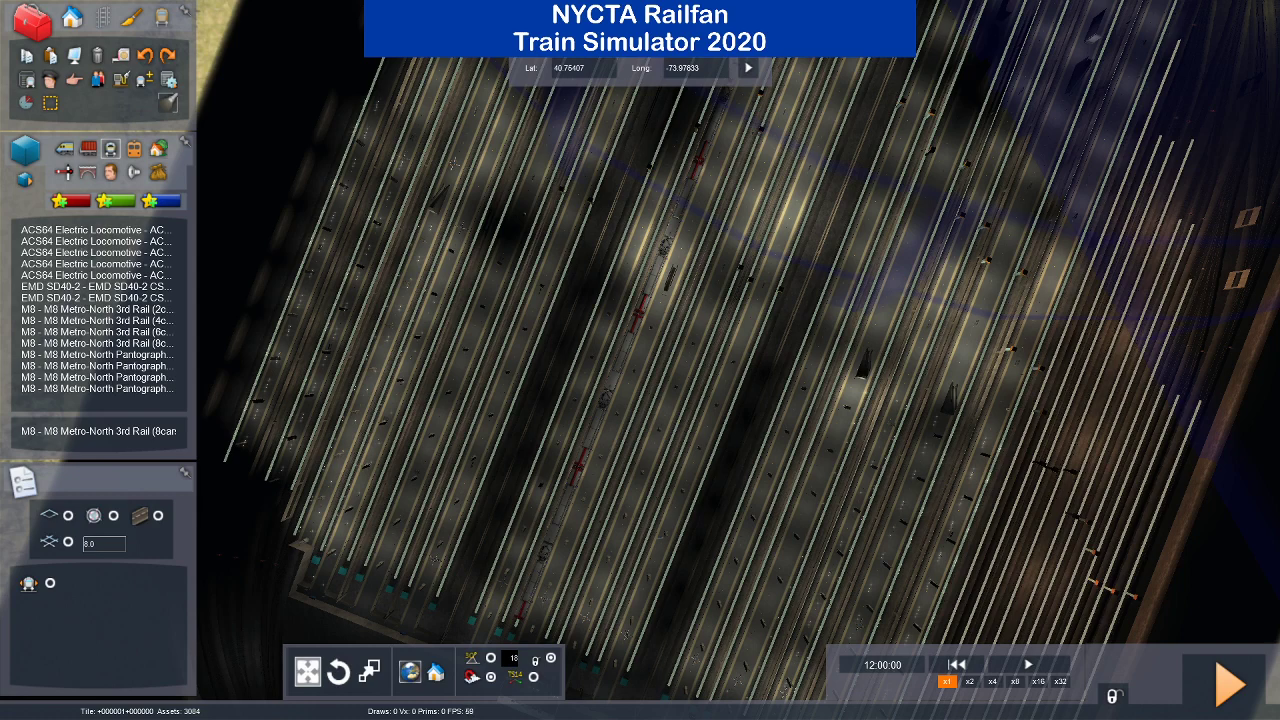
pyautogui.press('Up')
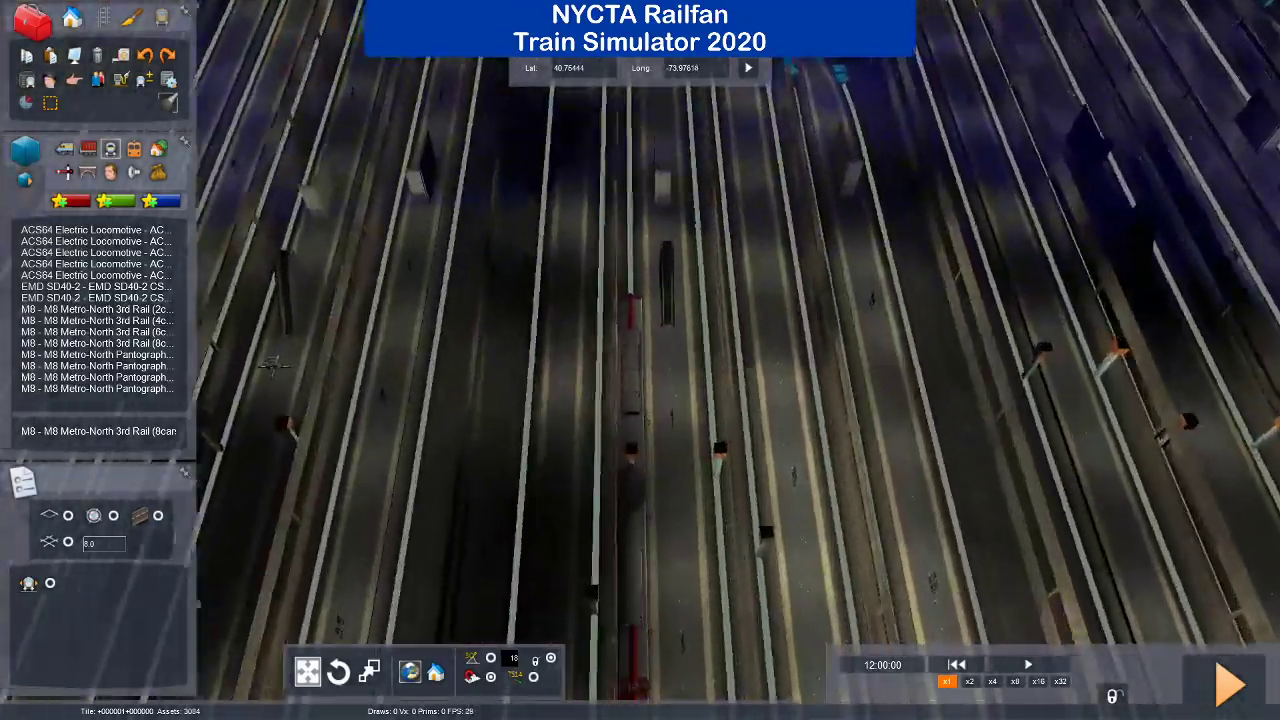
pyautogui.press('Right')
pyautogui.moveTo(272, 366); pyautogui.dragTo(200, 366, button='right')
pyautogui.press('Right')
pyautogui.moveTo(640, 360); pyautogui.dragTo(590, 410, button='right')
pyautogui.press('Up')
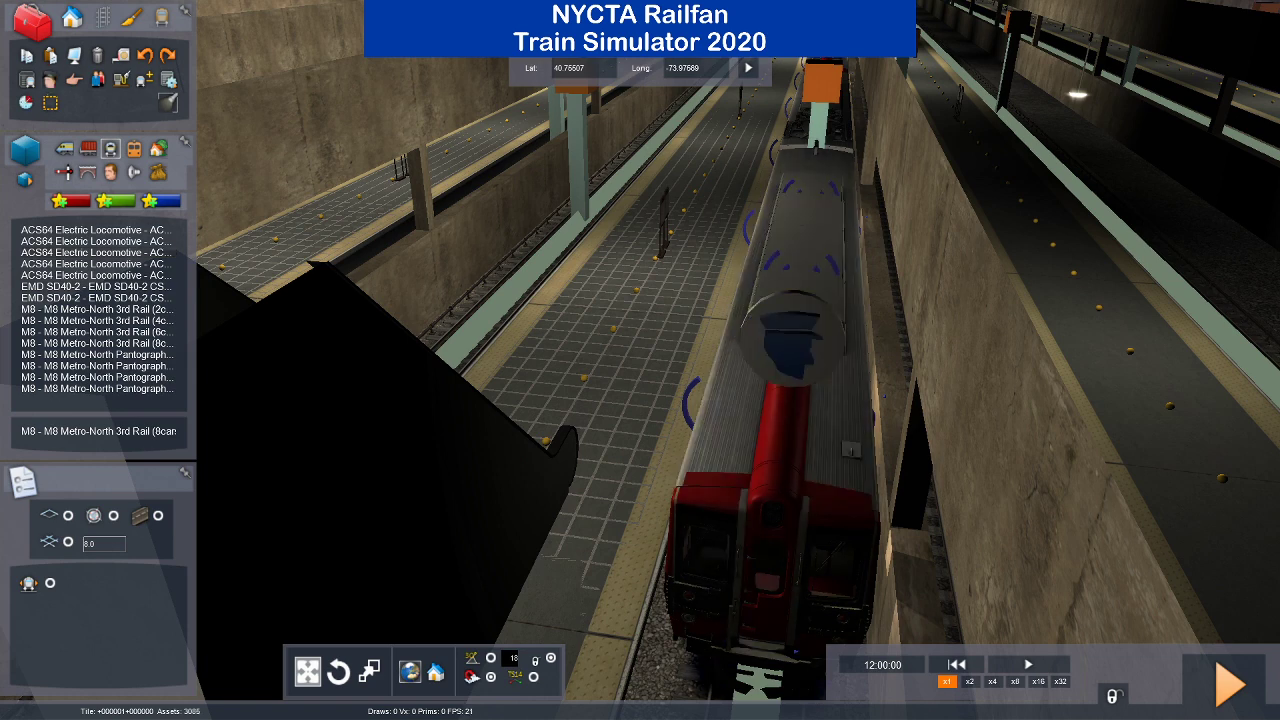
# Open the timetable for the new service and add a passenger pick-up at GCT Track 28.
pyautogui.click(27, 103)
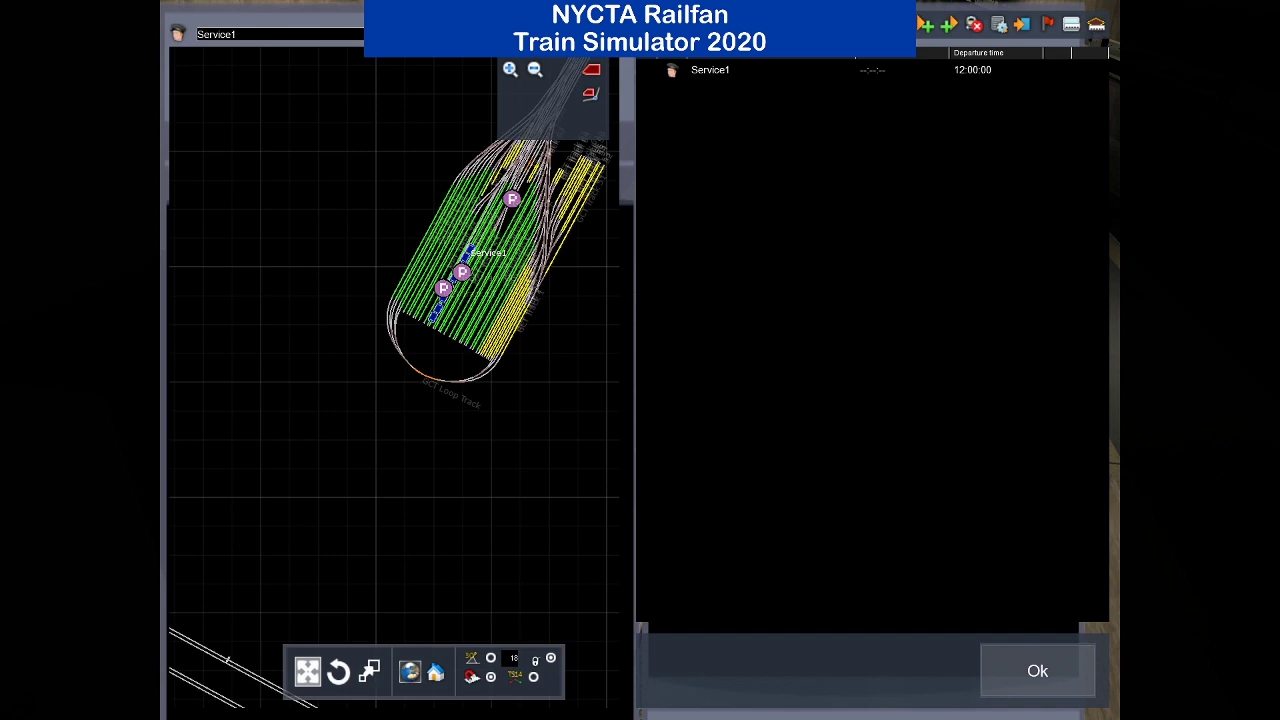
pyautogui.moveTo(530, 246); pyautogui.dragTo(484, 500)
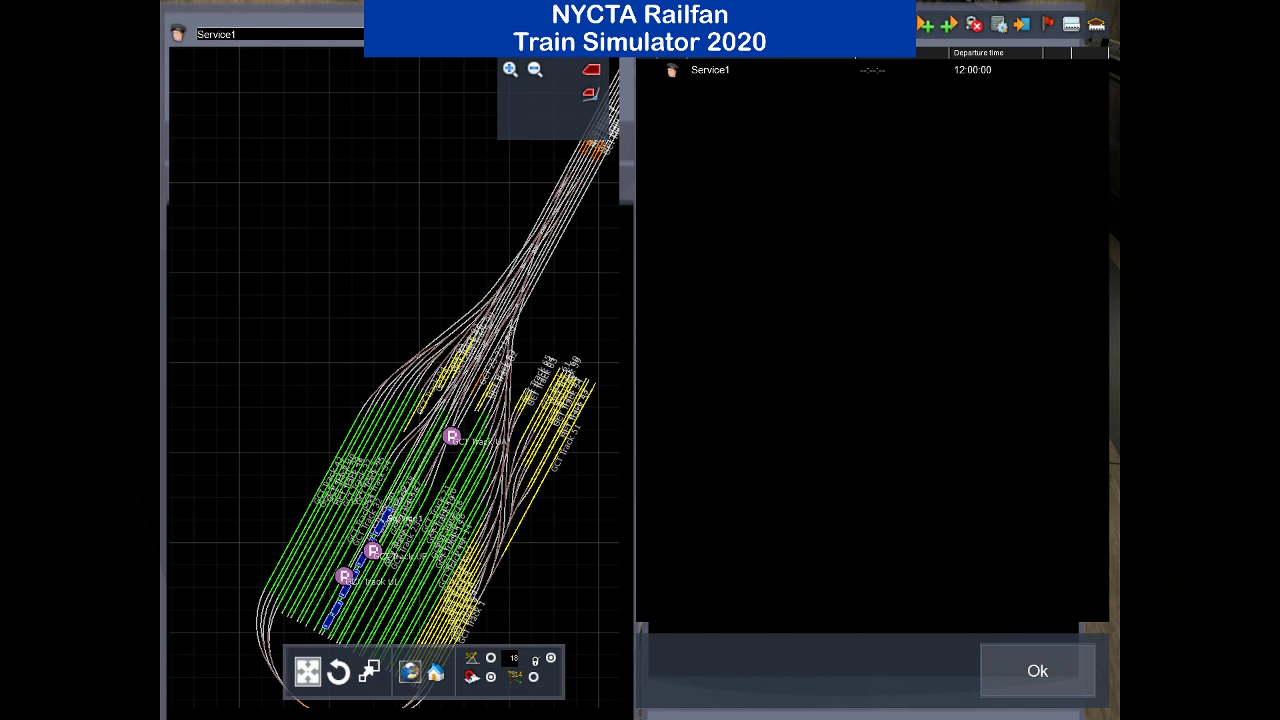
pyautogui.click(903, 24)
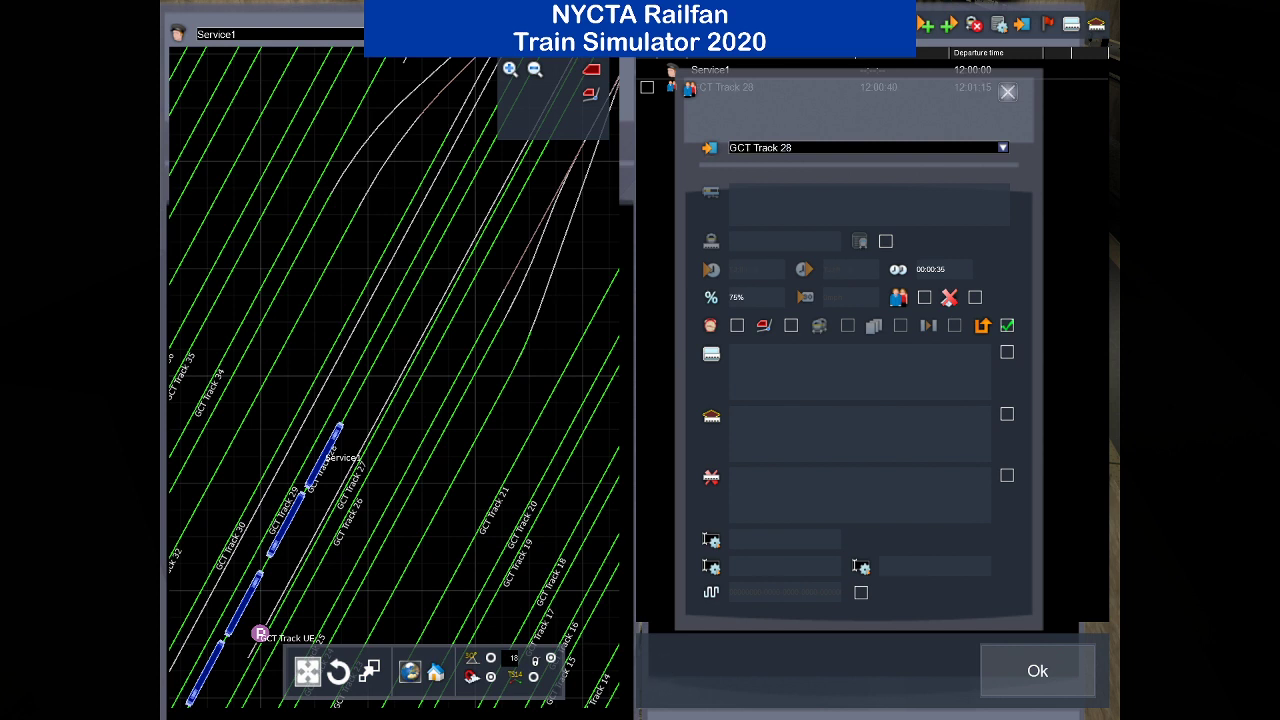
pyautogui.click(1007, 92)
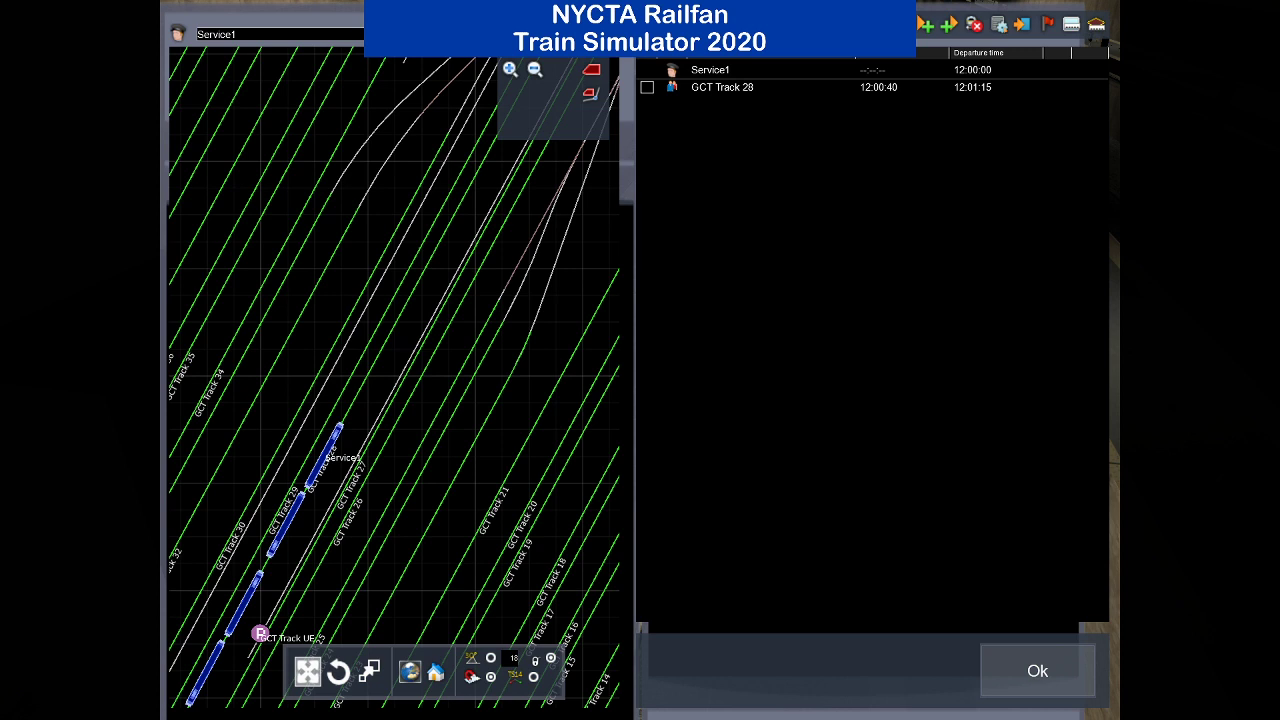
# Rename the service as Train #1510.
pyautogui.click(672, 70)
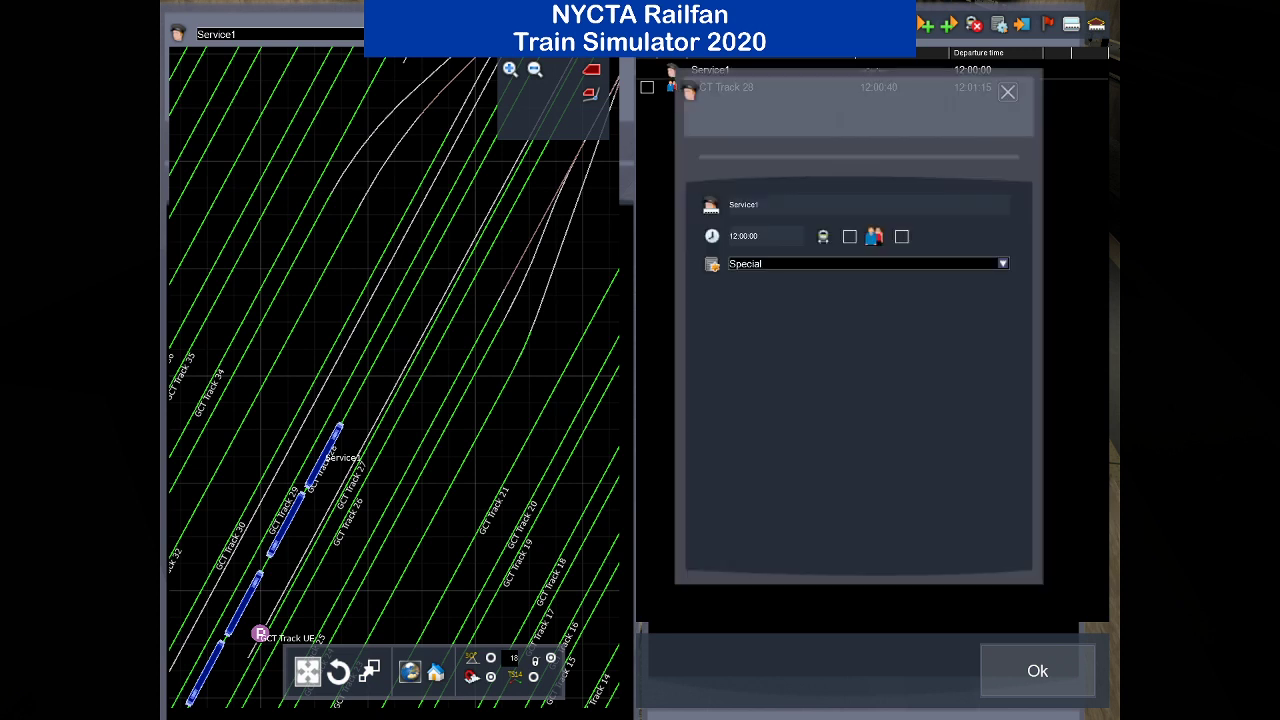
pyautogui.moveTo(760, 205); pyautogui.dragTo(728, 205)
pyautogui.write('Train #1510')
pyautogui.press('Return')
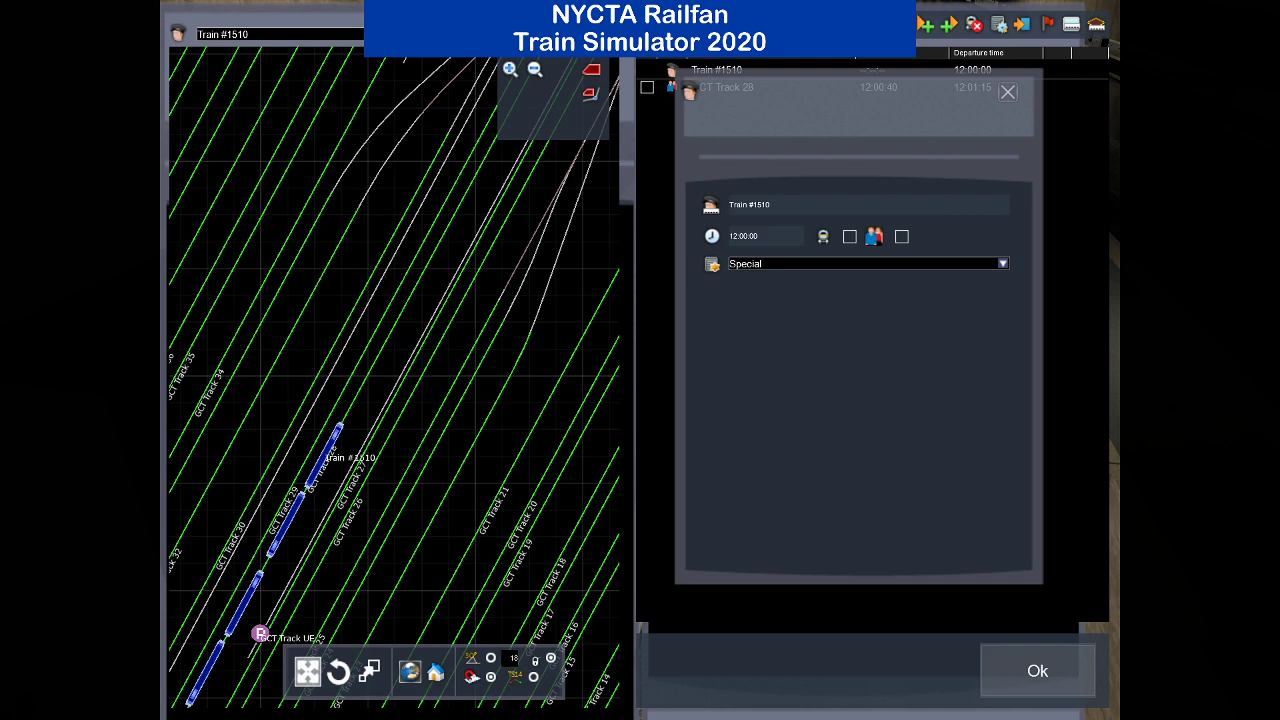
pyautogui.click(1007, 92)
# Make Train #1510 the player-driven service in its properties.
pyautogui.scroll(-6, 412, 388)
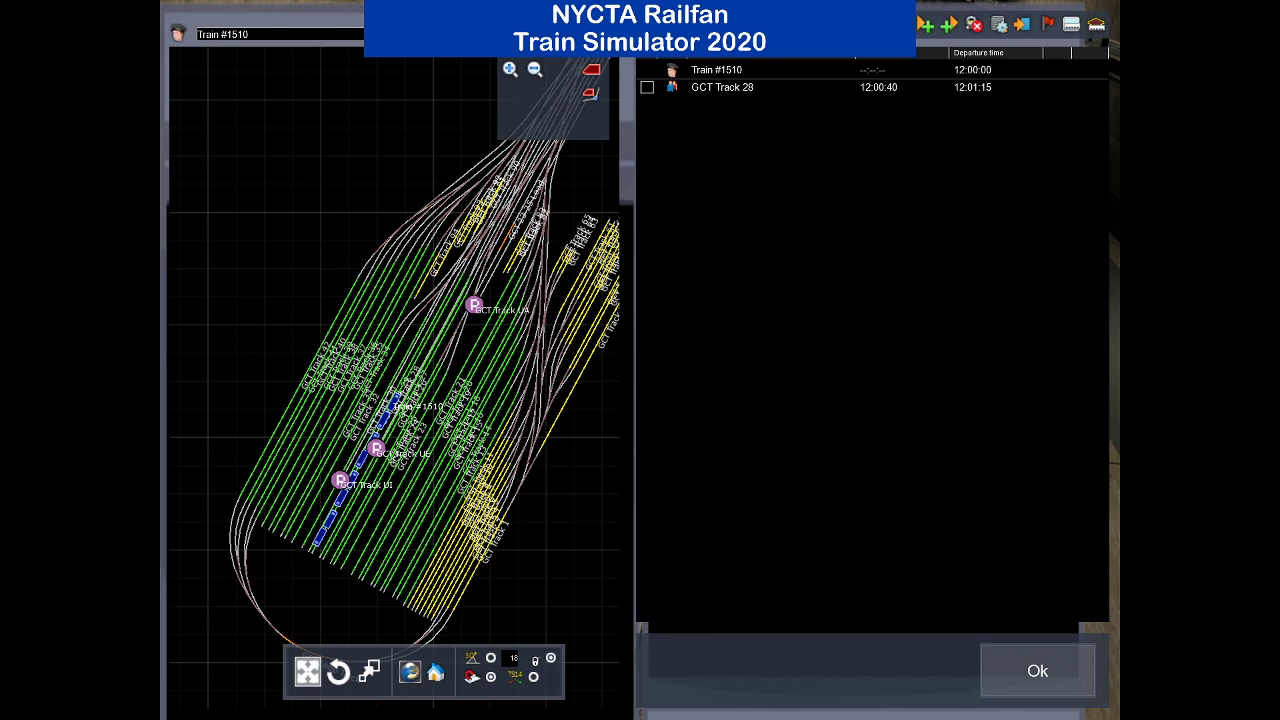
pyautogui.moveTo(474, 304); pyautogui.dragTo(425, 483)
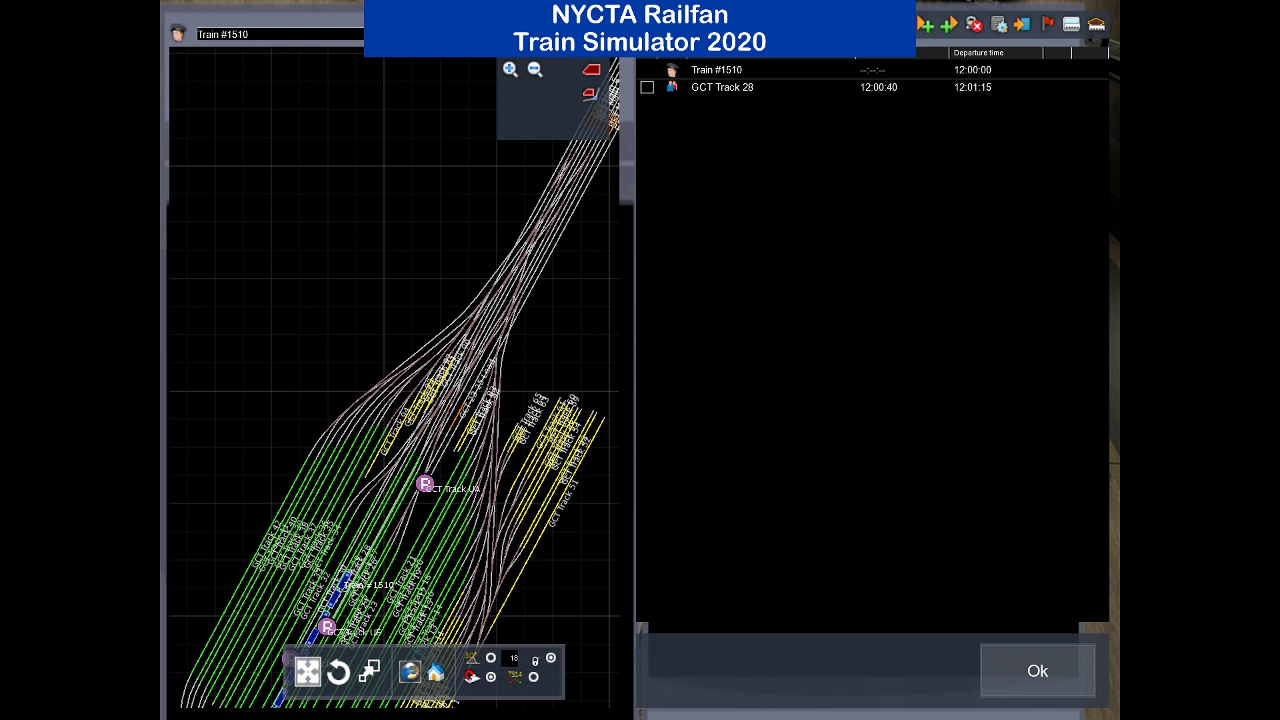
pyautogui.doubleClick(716, 69)
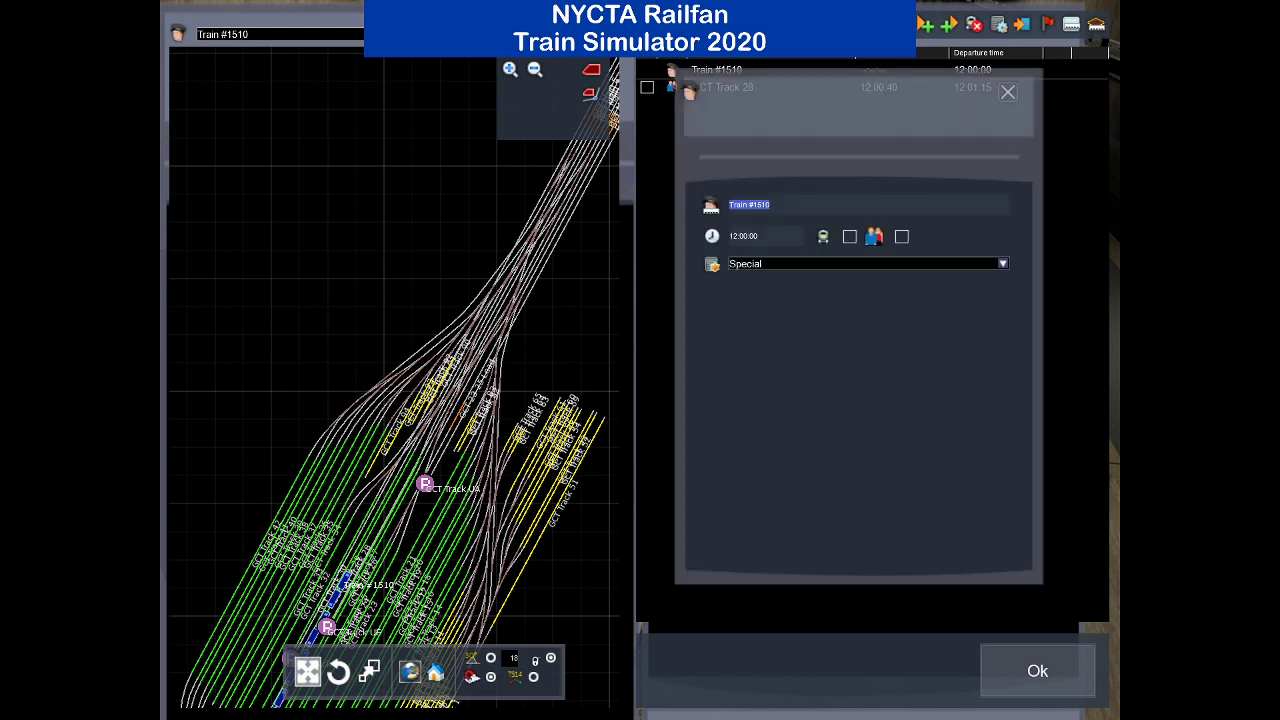
pyautogui.click(849, 236)
pyautogui.click(849, 236)
pyautogui.click(1007, 92)
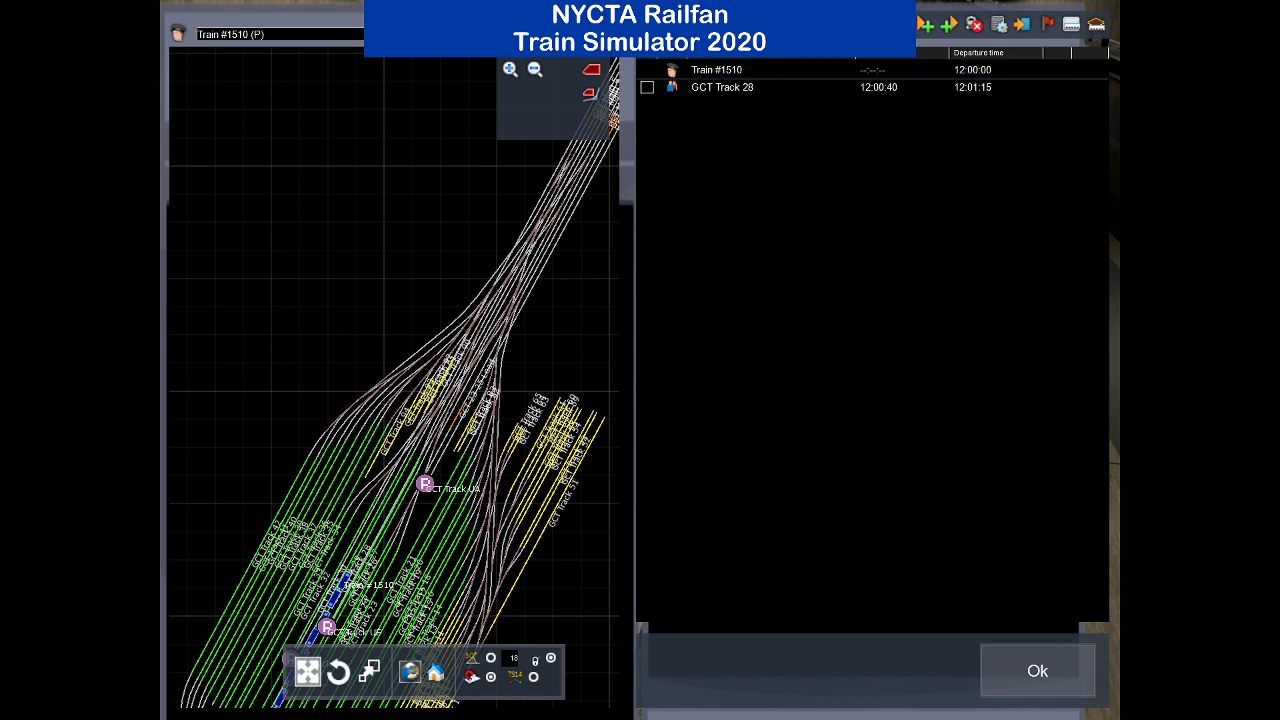
# Add a second passenger pick-up to Train #1510 at Harlem - 125th St. Track 4.
pyautogui.moveTo(590, 218); pyautogui.dragTo(200, 607)
pyautogui.scroll(-5, 275, 450)
pyautogui.moveTo(430, 170); pyautogui.dragTo(320, 574)
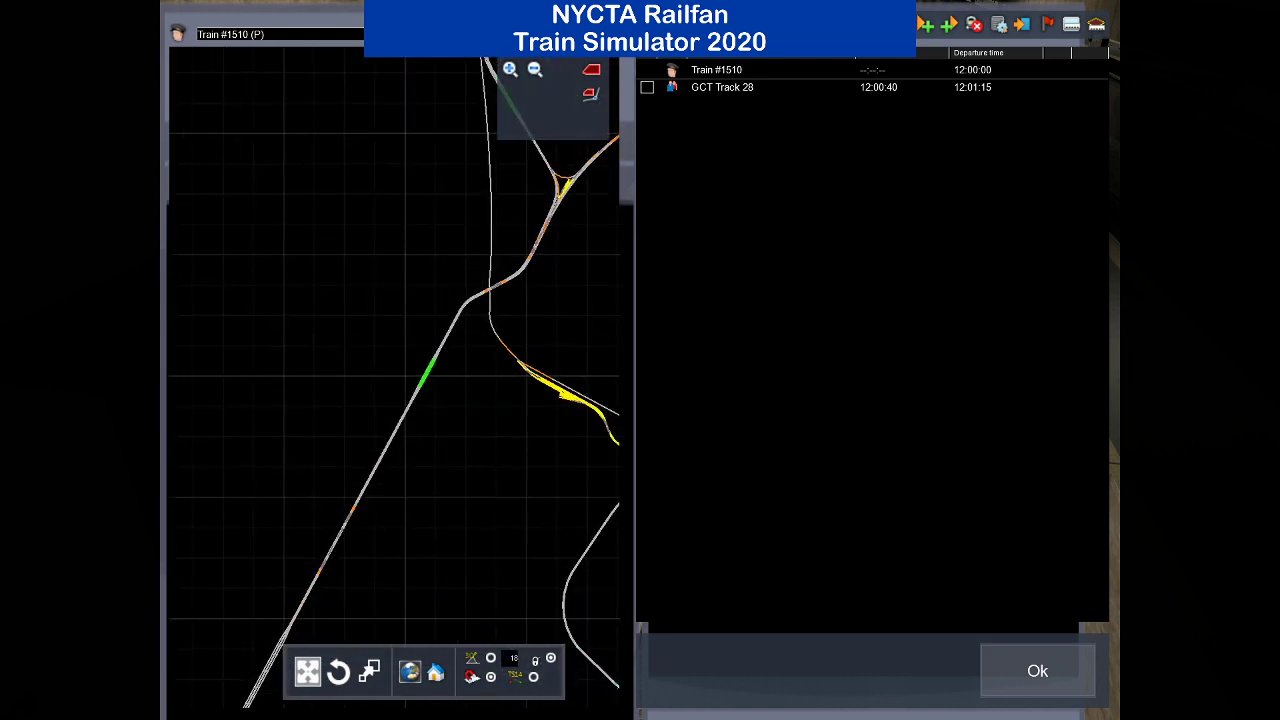
pyautogui.scroll(8, 425, 370)
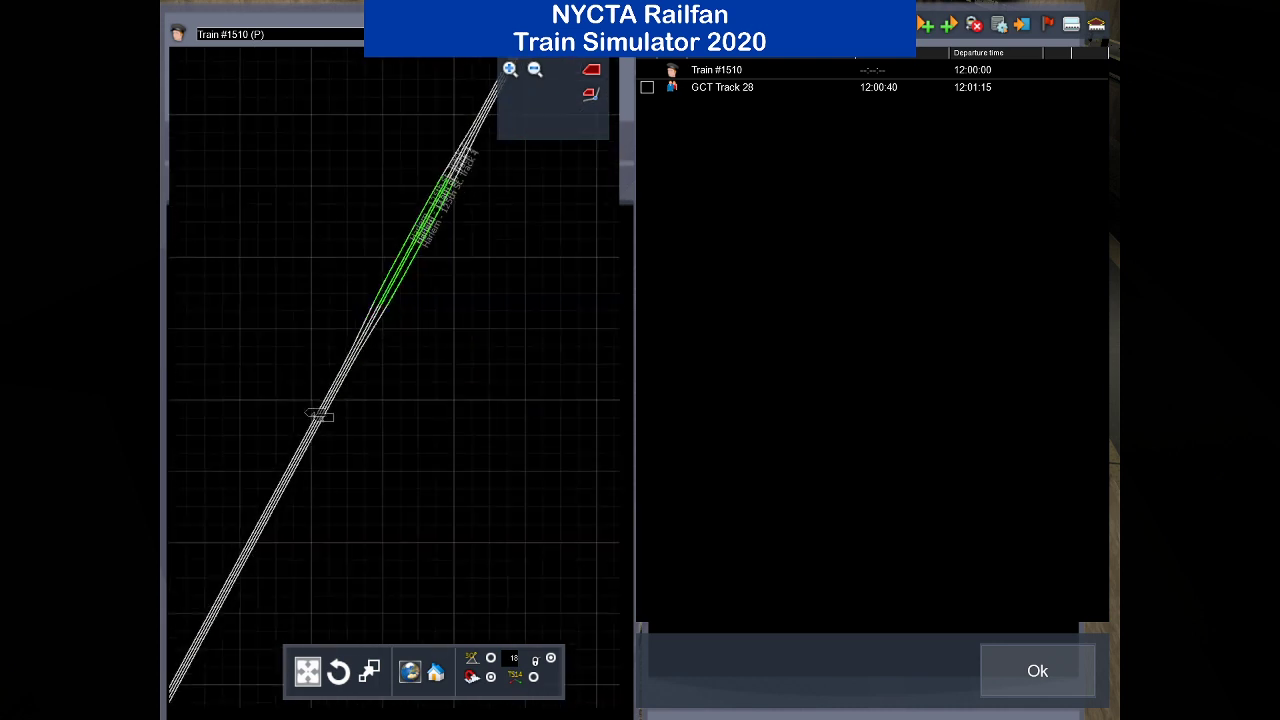
pyautogui.scroll(5, 394, 378)
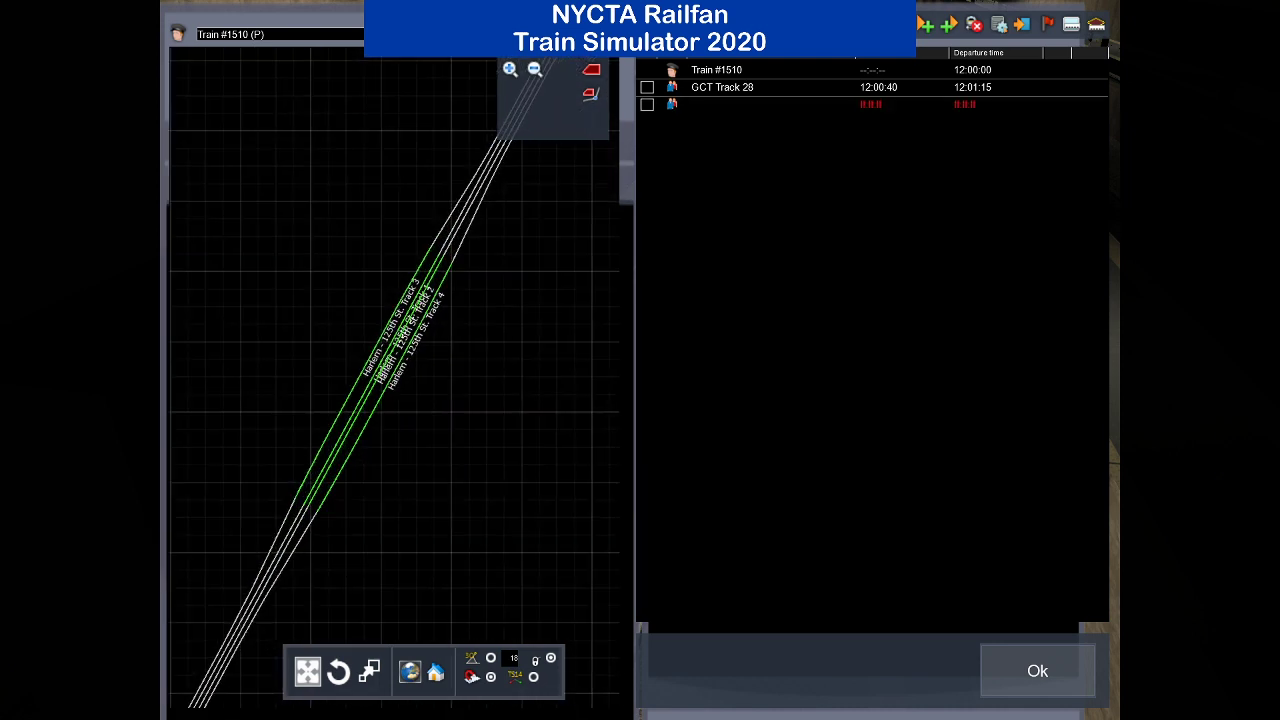
pyautogui.doubleClick(672, 104)
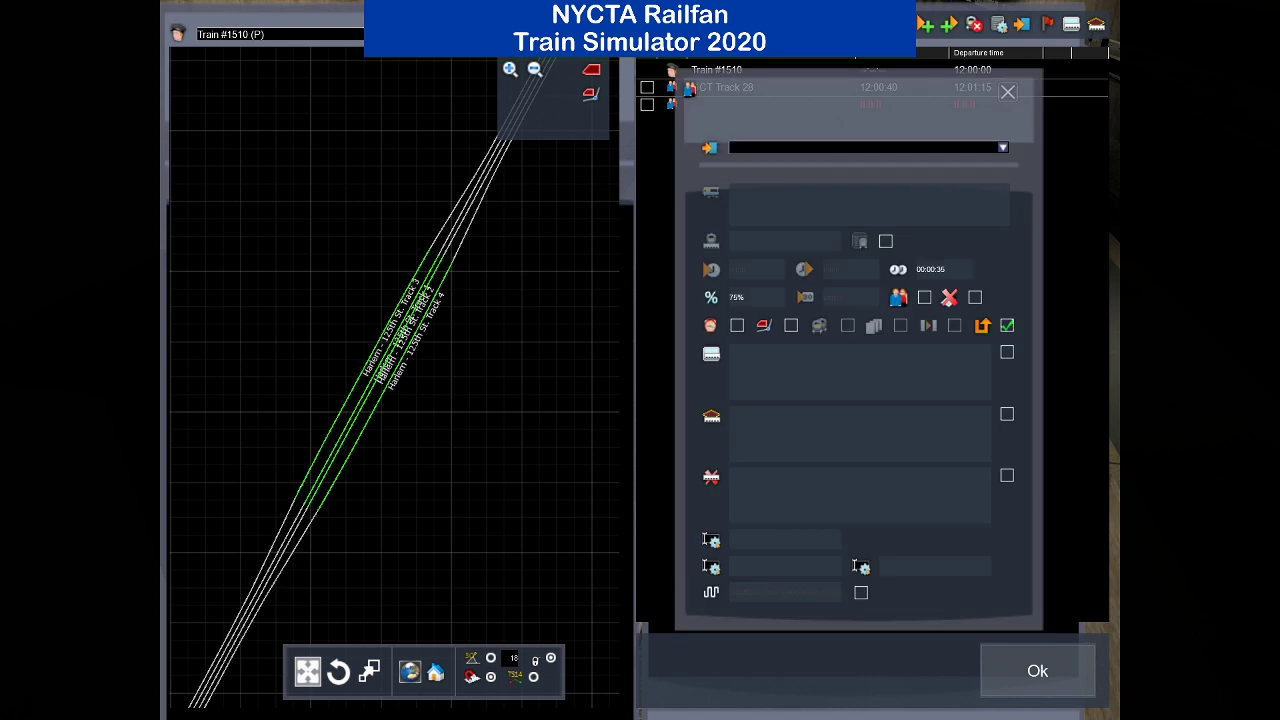
pyautogui.scroll(3, 394, 377)
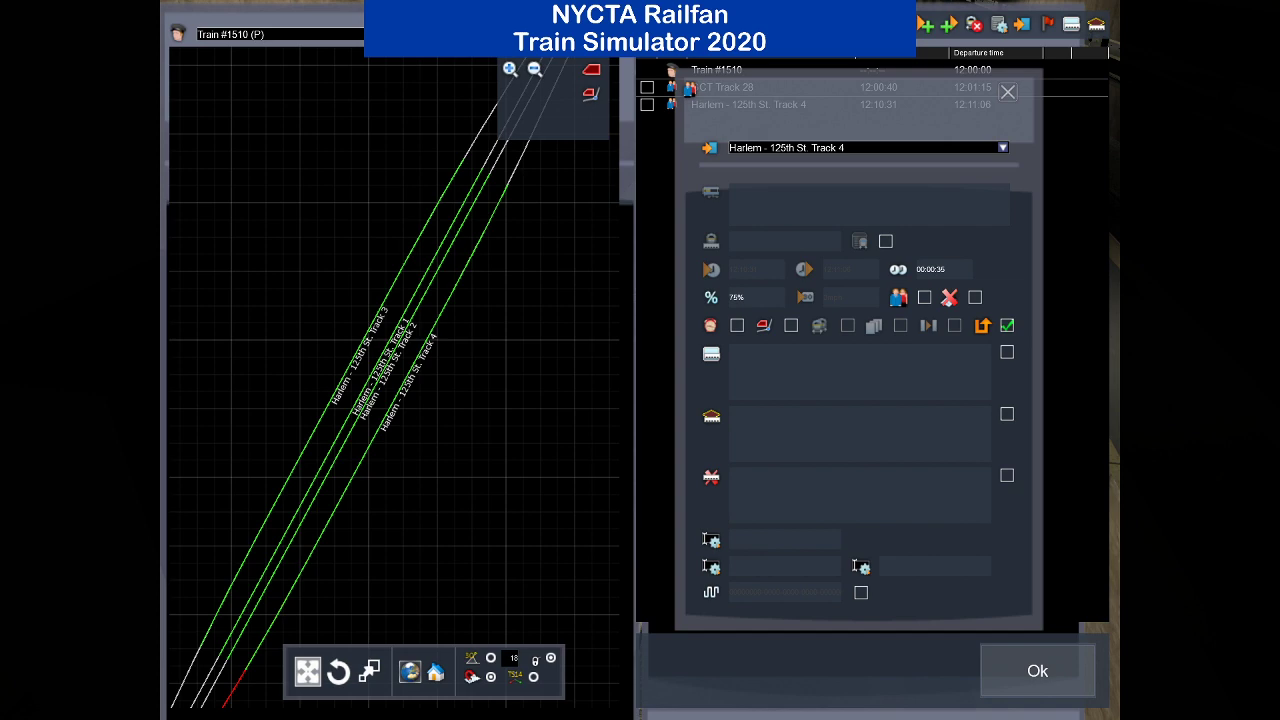
pyautogui.click(1007, 91)
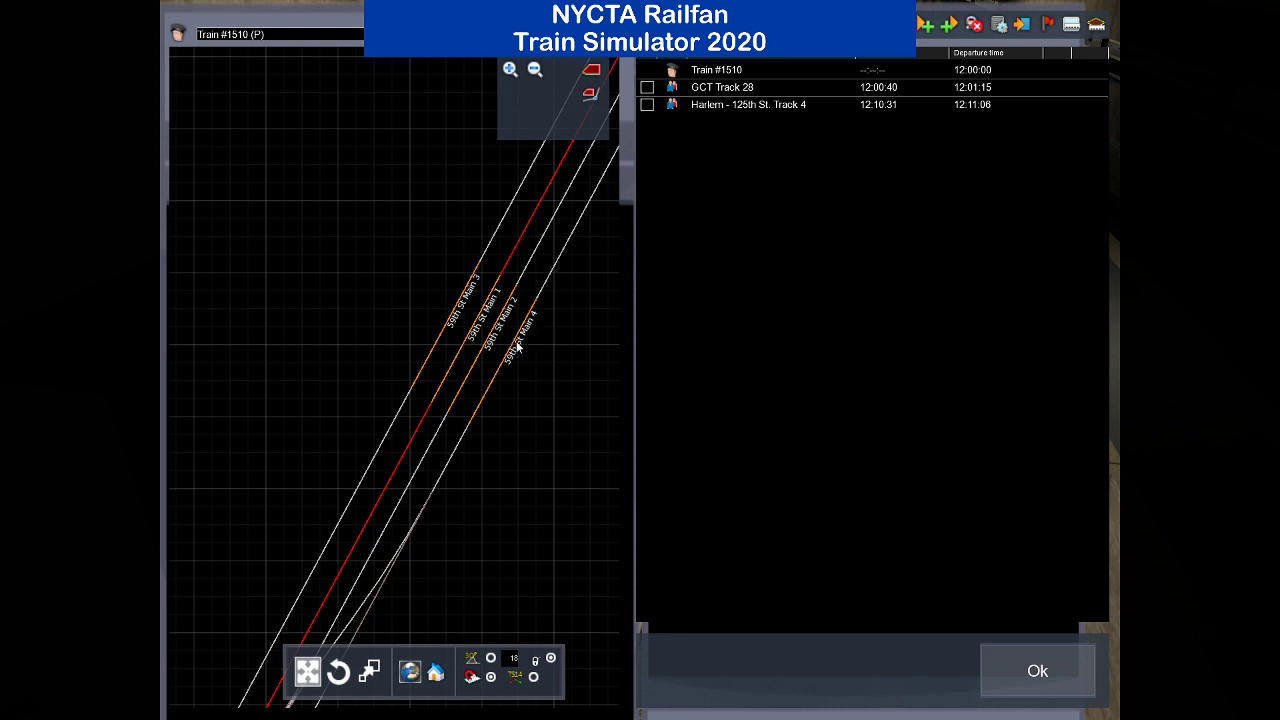
# Add a waypoint to the service at 59th St Main 4.
pyautogui.click(1048, 27)
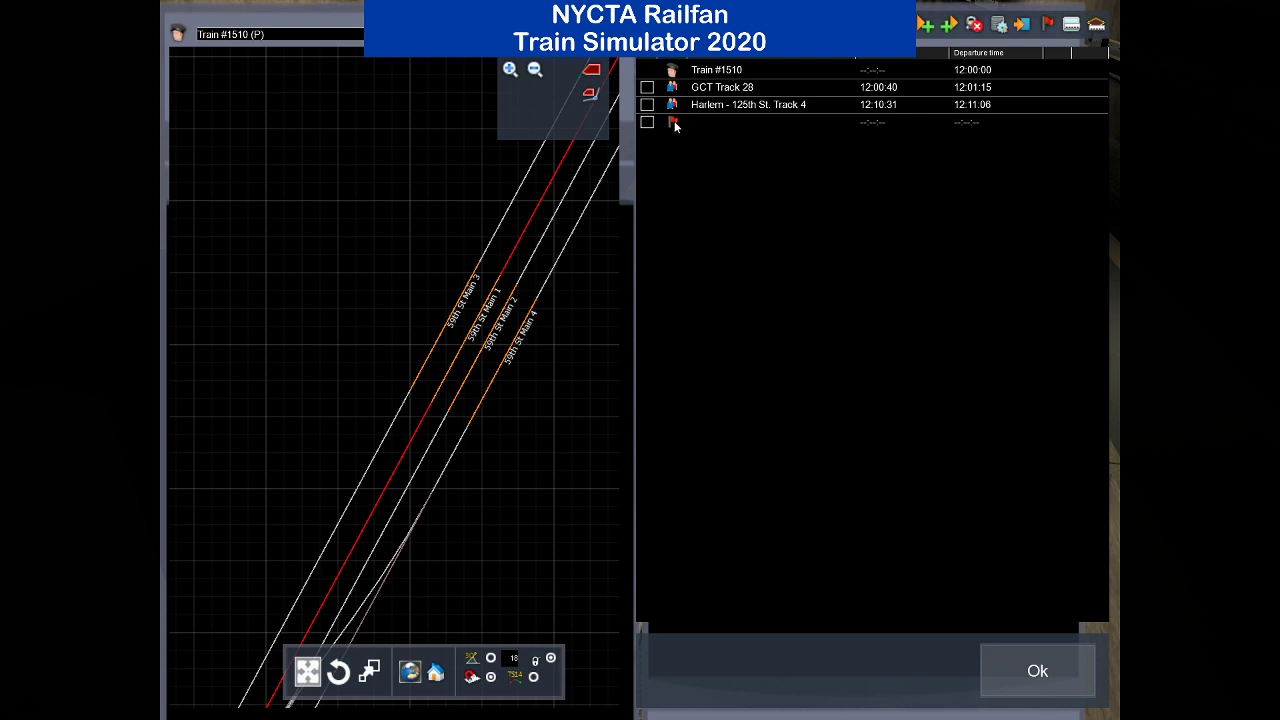
pyautogui.doubleClick(674, 121)
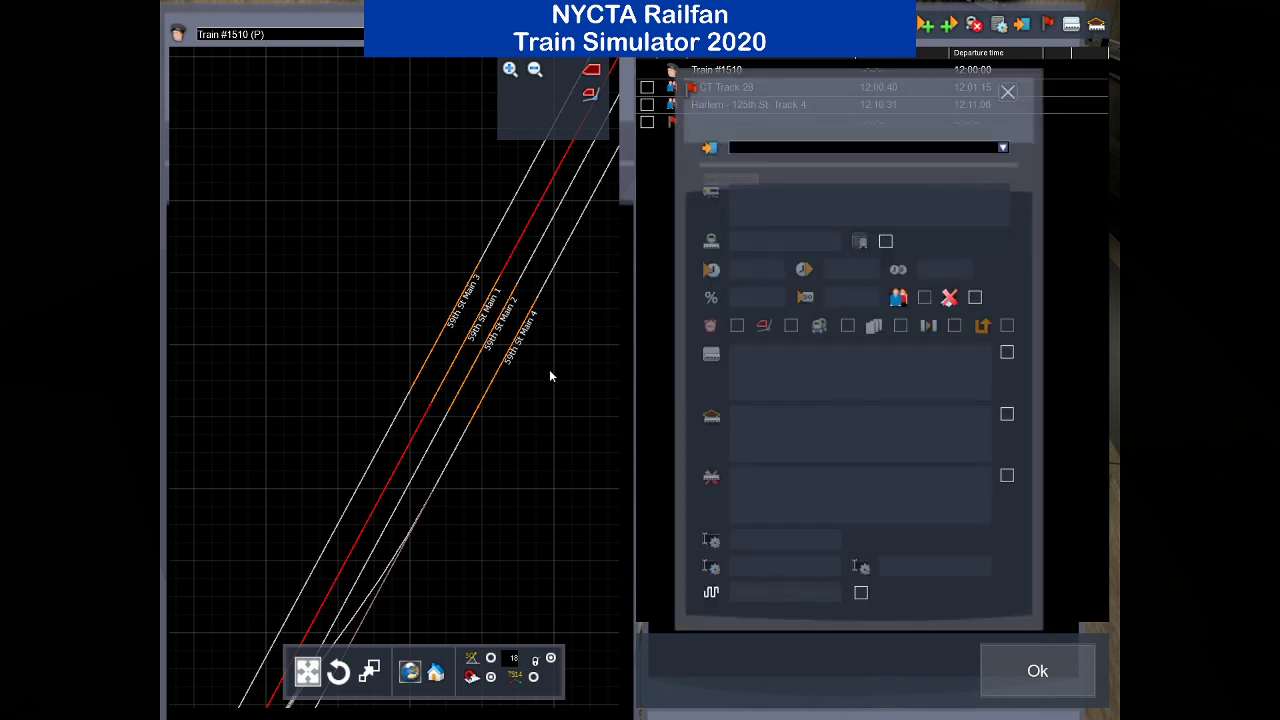
pyautogui.click(529, 332)
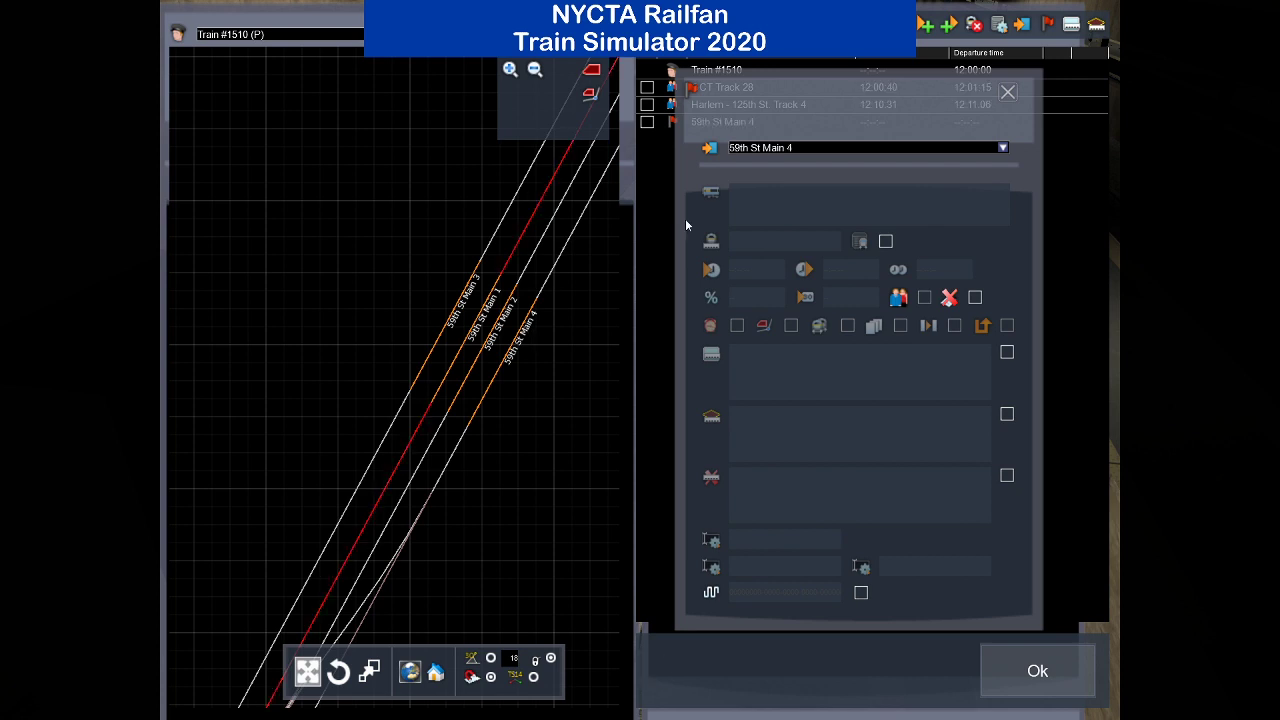
pyautogui.click(1008, 91)
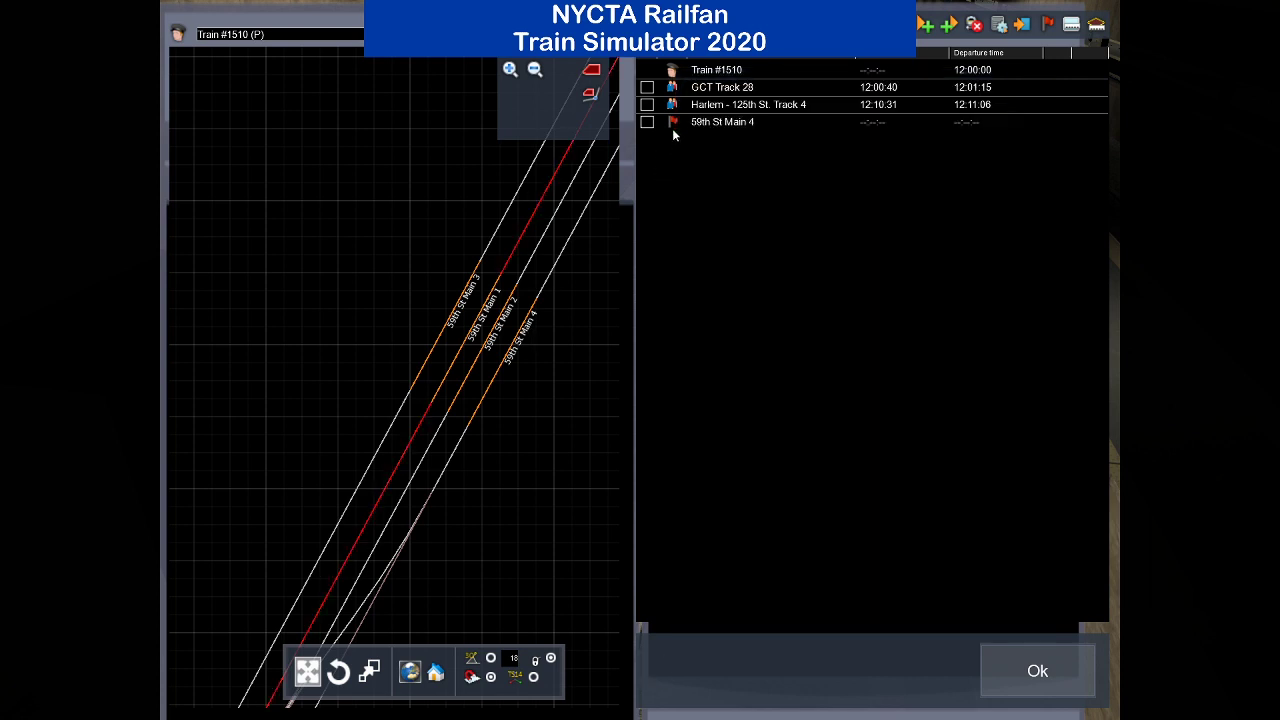
# Move the 59th St Main 4 waypoint ahead of the Harlem stop and hide it in the task view.
pyautogui.click(652, 122)
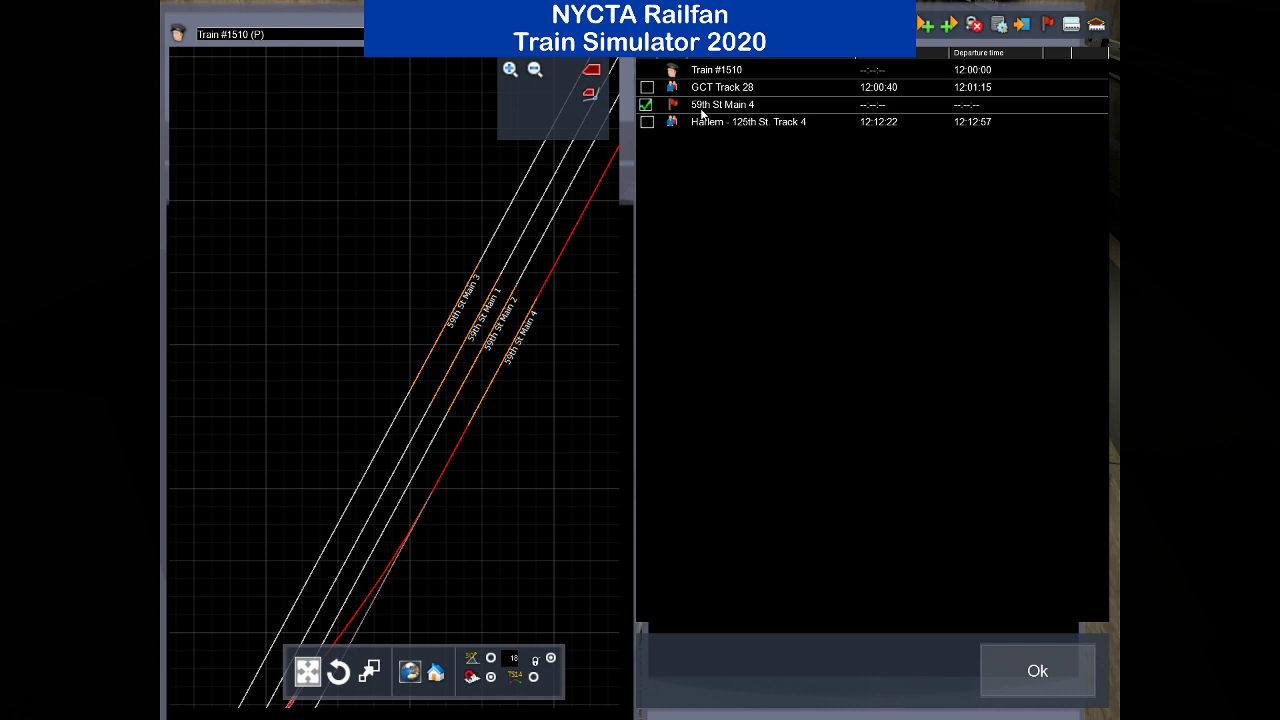
pyautogui.click(649, 106)
pyautogui.click(676, 104)
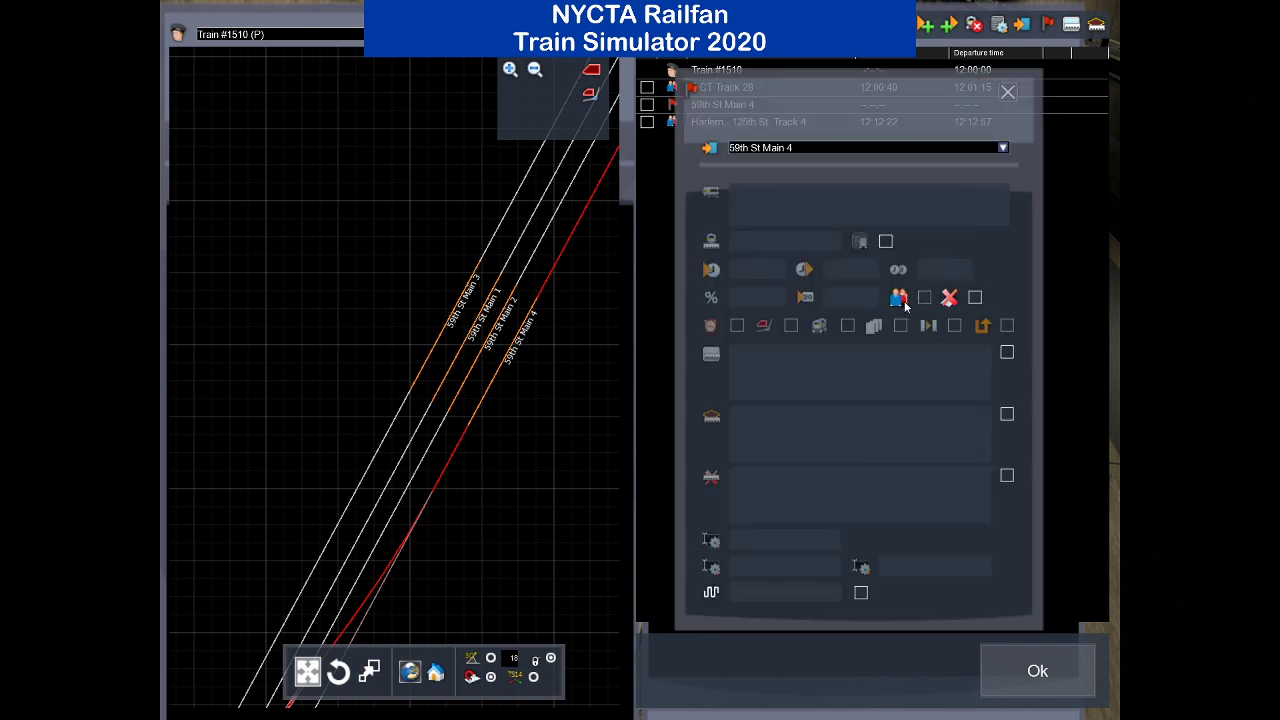
pyautogui.click(975, 297)
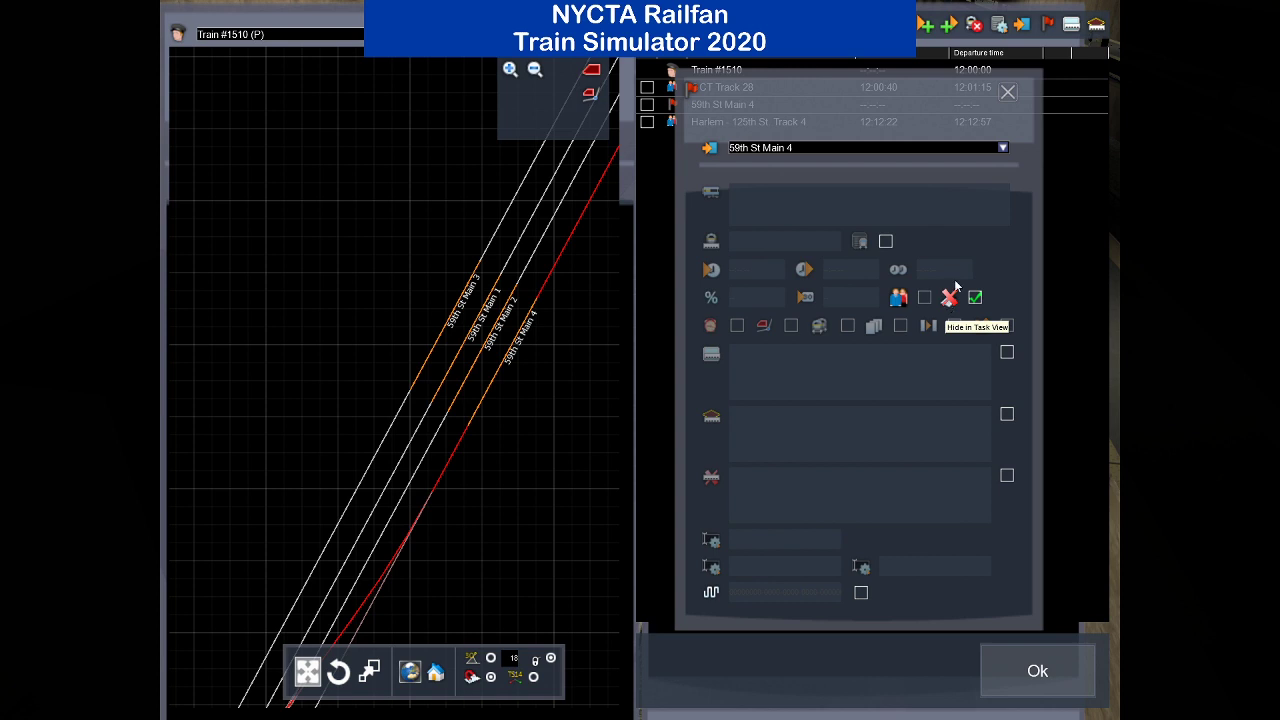
# Close the waypoint's properties and check the service path on the map from 59th St Main 4 up to Harlem - 125th St.
pyautogui.click(1008, 91)
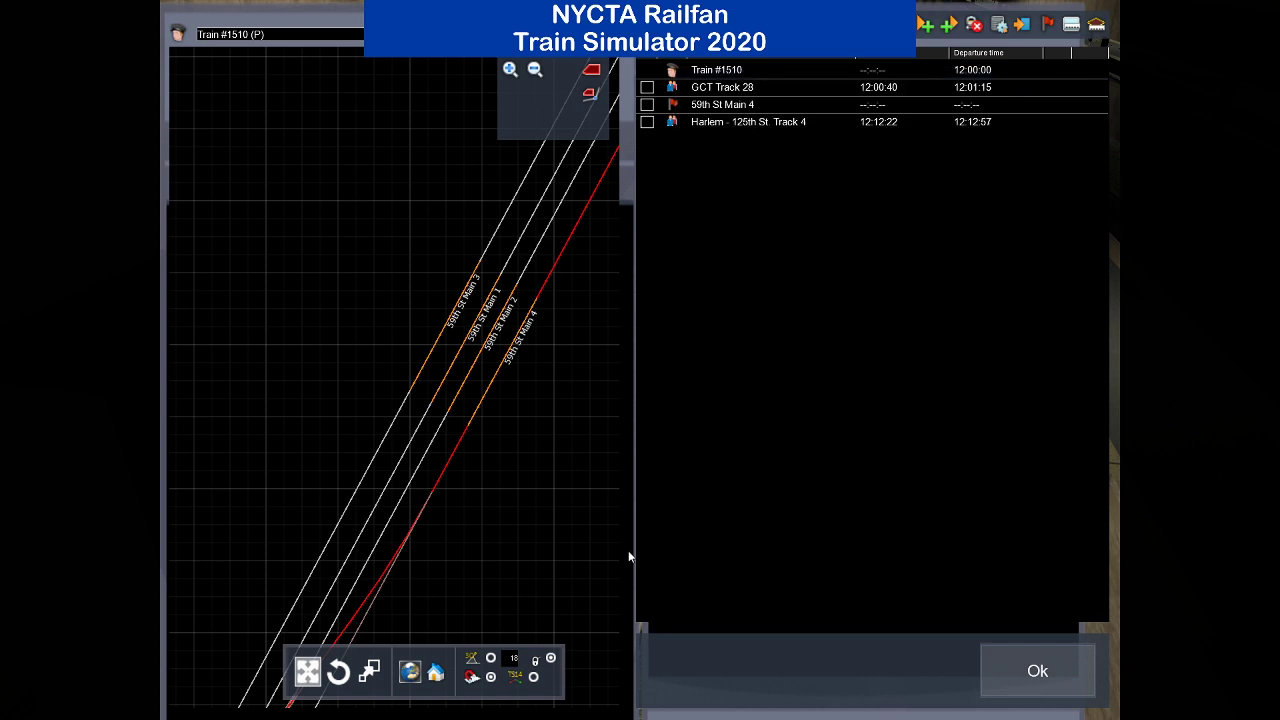
pyautogui.scroll(-5, 589, 539)
pyautogui.moveTo(530, 345); pyautogui.dragTo(205, 600)
pyautogui.scroll(-3, 423, 400)
pyautogui.moveTo(423, 400); pyautogui.dragTo(338, 385)
pyautogui.scroll(6, 338, 382)
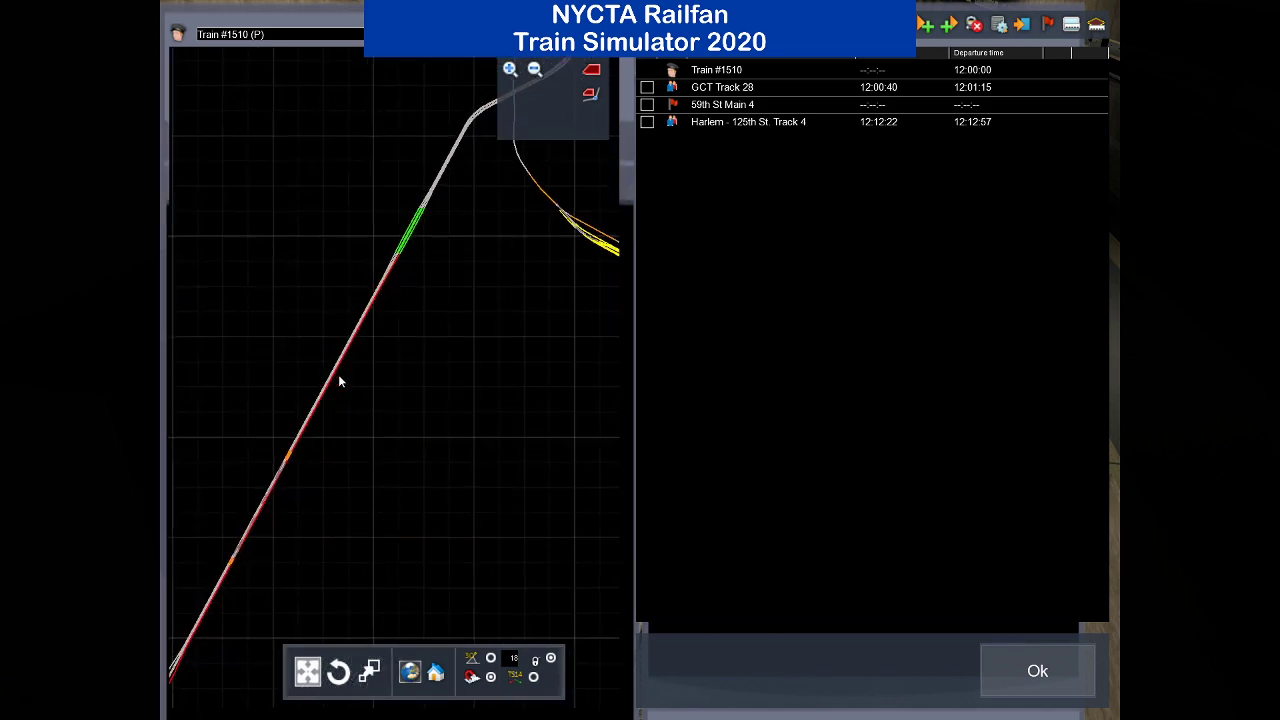
pyautogui.moveTo(386, 266); pyautogui.dragTo(416, 518)
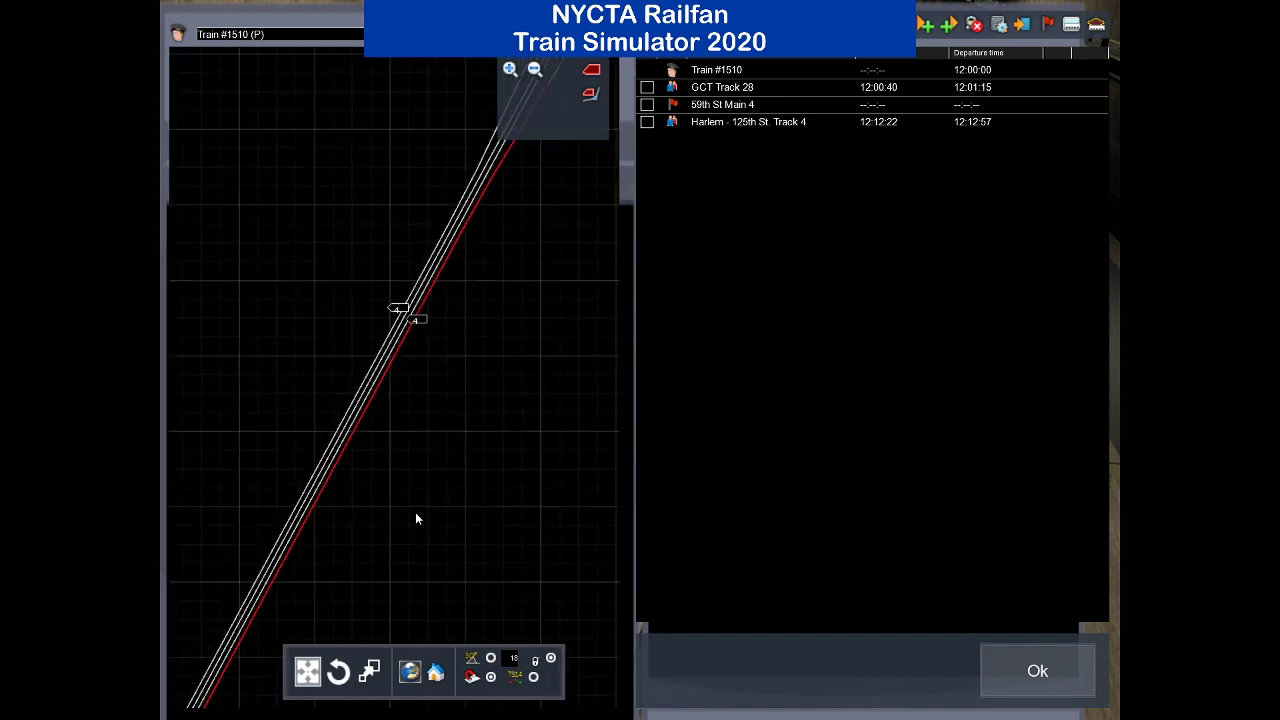
pyautogui.moveTo(570, 236); pyautogui.dragTo(428, 543)
pyautogui.moveTo(524, 383); pyautogui.dragTo(434, 494)
pyautogui.scroll(-1, 434, 494)
pyautogui.scroll(-2, 434, 494)
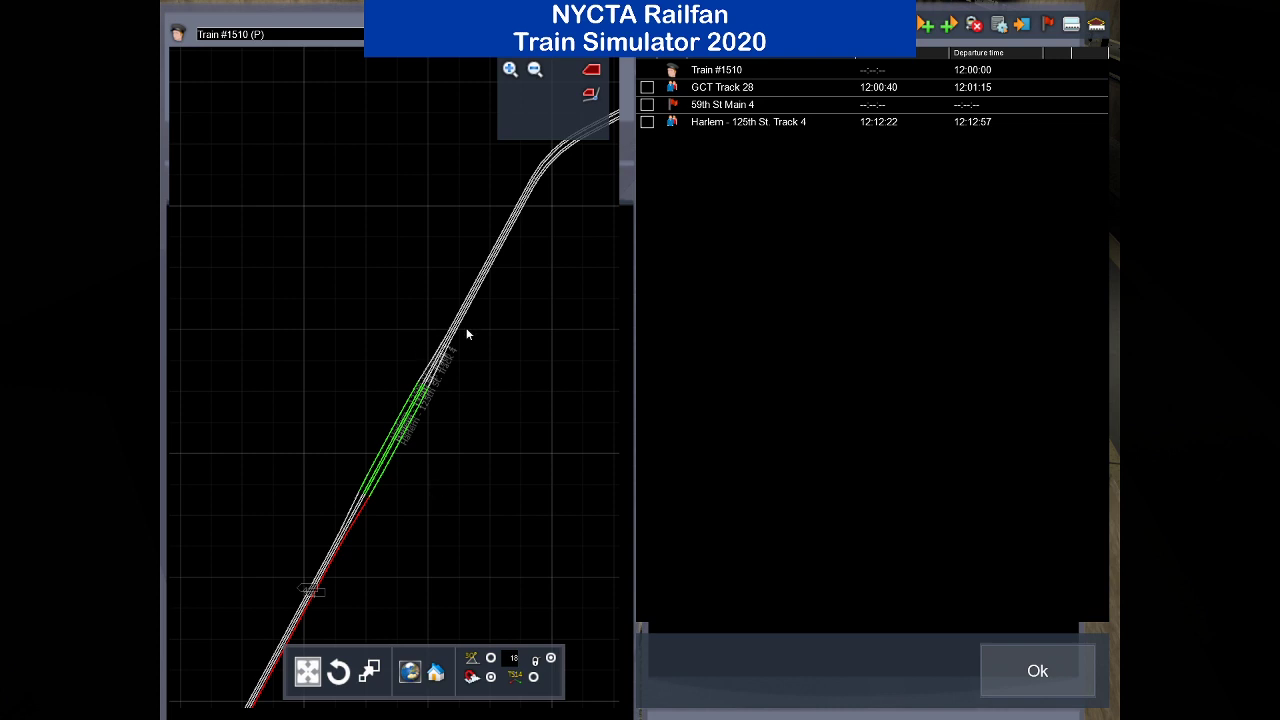
# Follow the main line on the map from Harlem - 125th St. past the Mott Haven junction and yard.
pyautogui.moveTo(503, 308); pyautogui.dragTo(305, 477)
pyautogui.moveTo(475, 421); pyautogui.dragTo(672, 269)
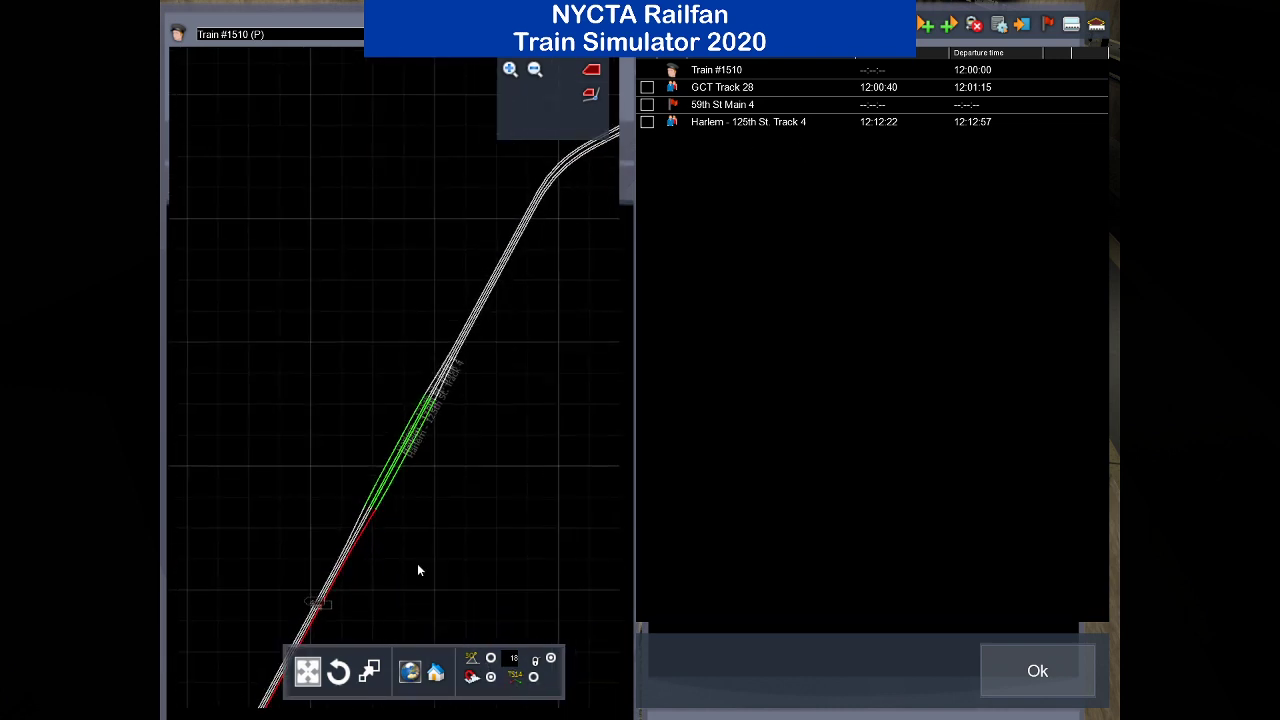
pyautogui.moveTo(502, 331); pyautogui.dragTo(424, 440)
pyautogui.moveTo(514, 306); pyautogui.dragTo(400, 452)
pyautogui.moveTo(473, 410); pyautogui.dragTo(401, 463)
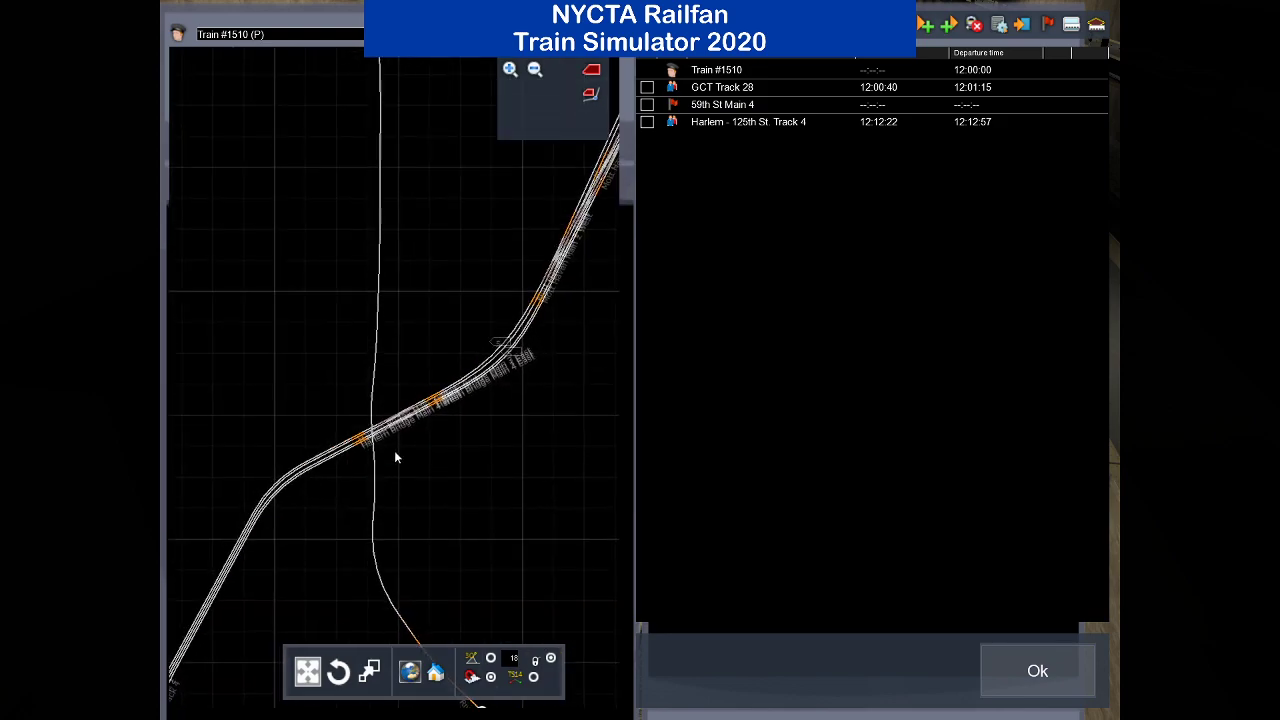
pyautogui.moveTo(437, 388); pyautogui.dragTo(223, 574)
pyautogui.moveTo(452, 340); pyautogui.dragTo(363, 524)
pyautogui.scroll(4, 363, 524)
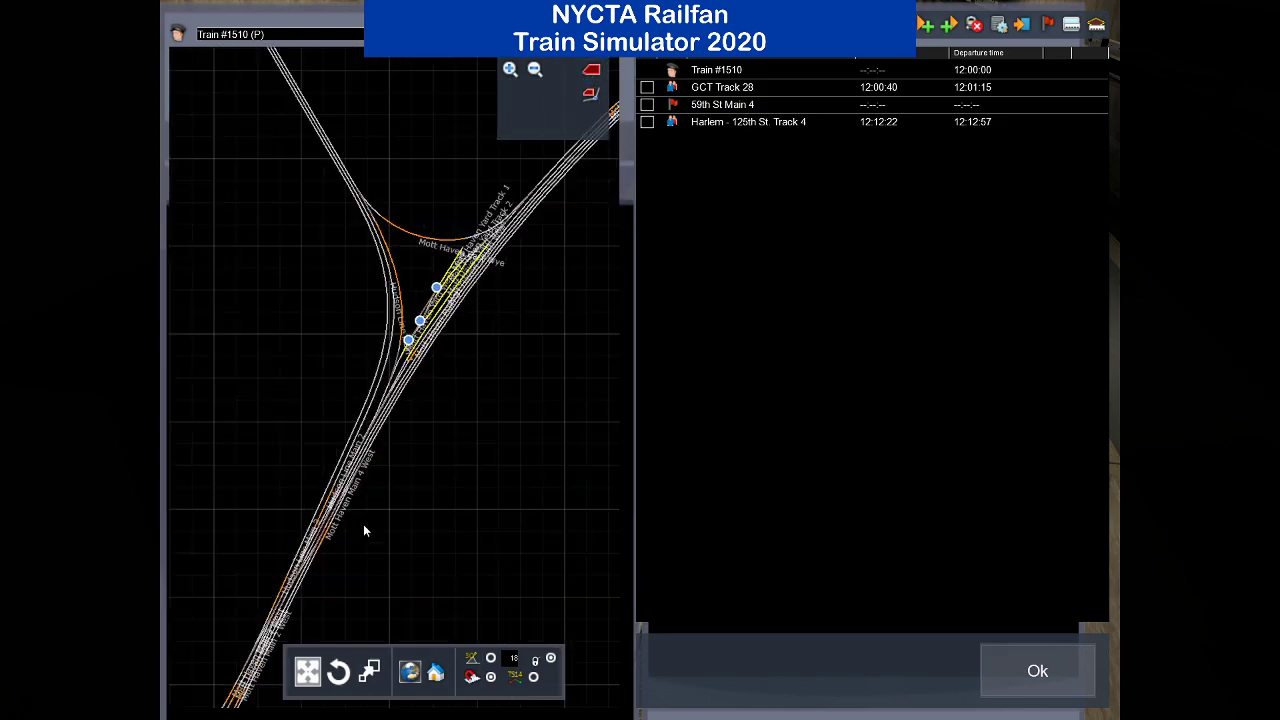
pyautogui.scroll(-5, 363, 524)
pyautogui.scroll(2, 363, 524)
pyautogui.scroll(-5, 338, 515)
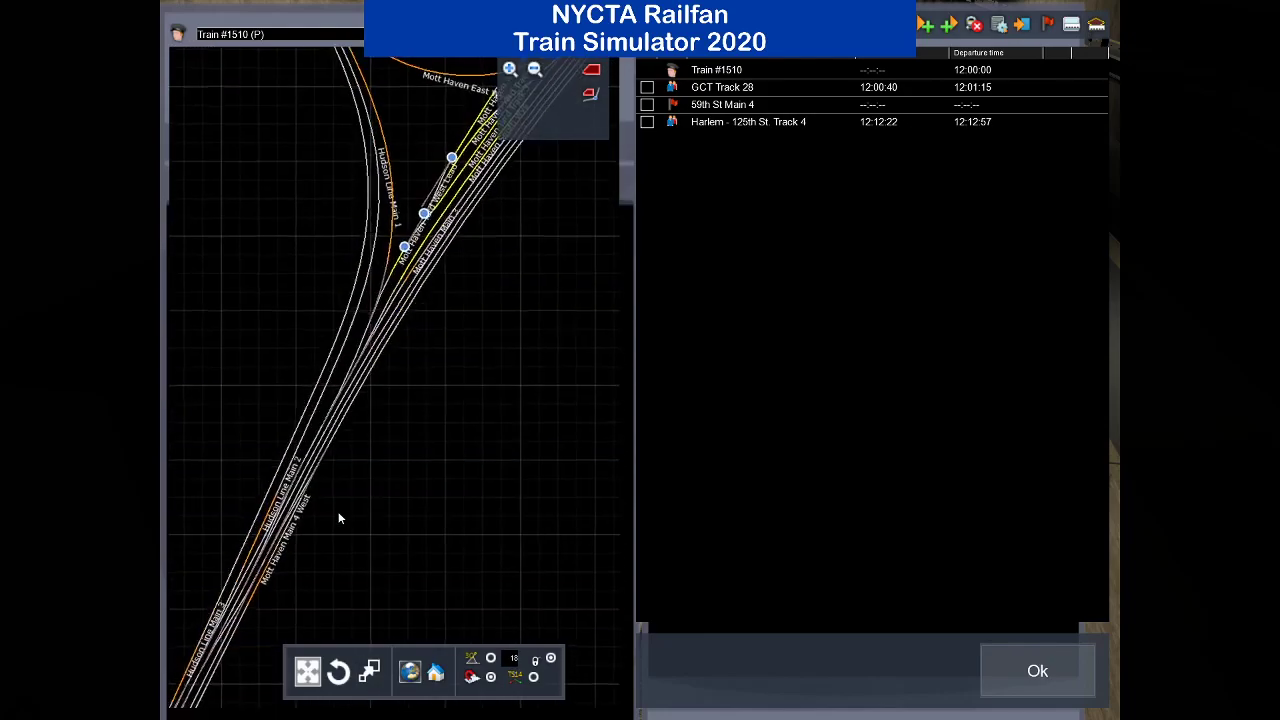
pyautogui.scroll(-1, 418, 440)
pyautogui.moveTo(524, 320); pyautogui.dragTo(116, 585)
pyautogui.moveTo(212, 522); pyautogui.dragTo(451, 449)
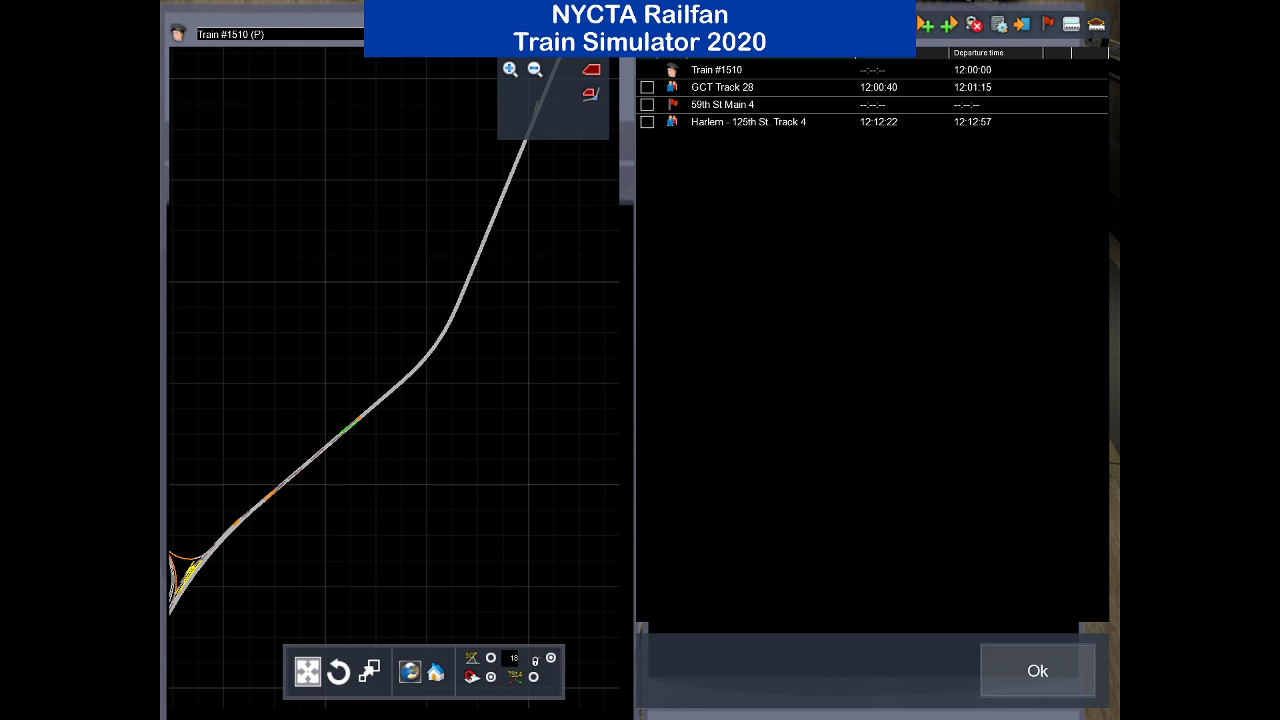
# Trace the New Haven Line branch on the map through Mount Vernon East to New Rochelle.
pyautogui.scroll(-8, 553, 515)
pyautogui.moveTo(551, 400); pyautogui.dragTo(258, 614)
pyautogui.moveTo(411, 363); pyautogui.dragTo(362, 420)
pyautogui.scroll(7, 460, 377)
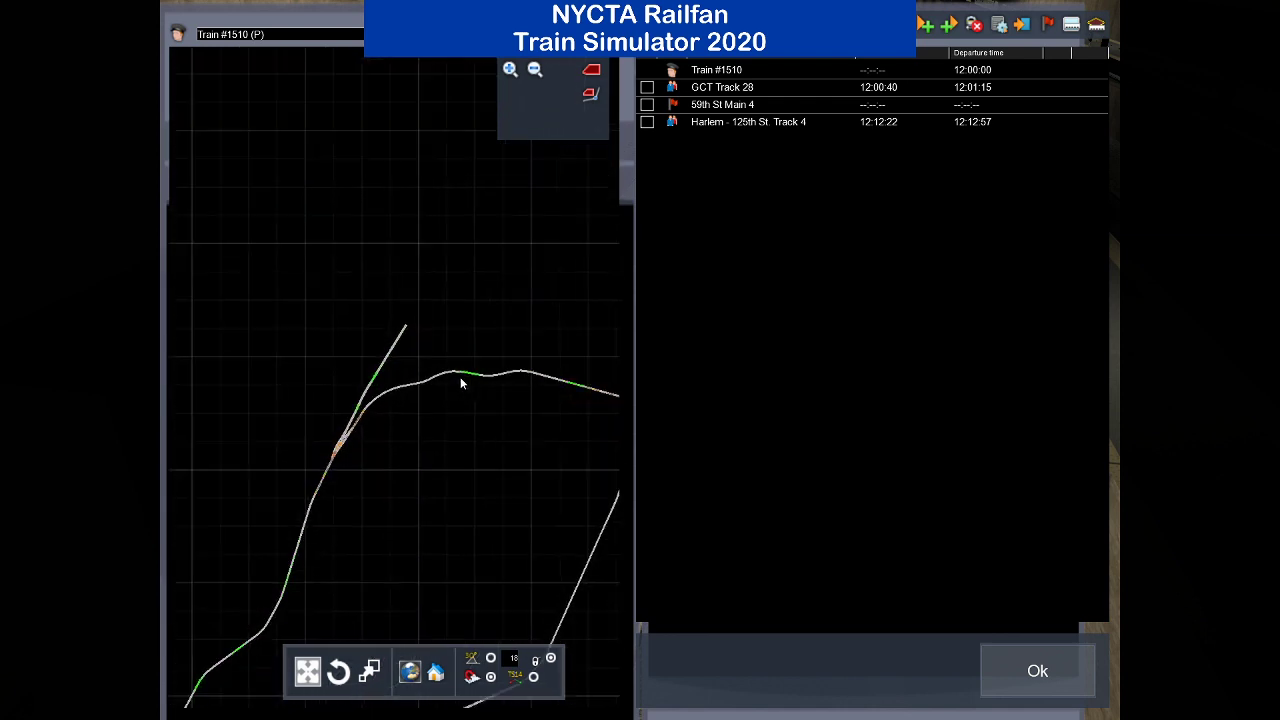
pyautogui.moveTo(466, 378); pyautogui.dragTo(80, 429)
pyautogui.scroll(3, 490, 405)
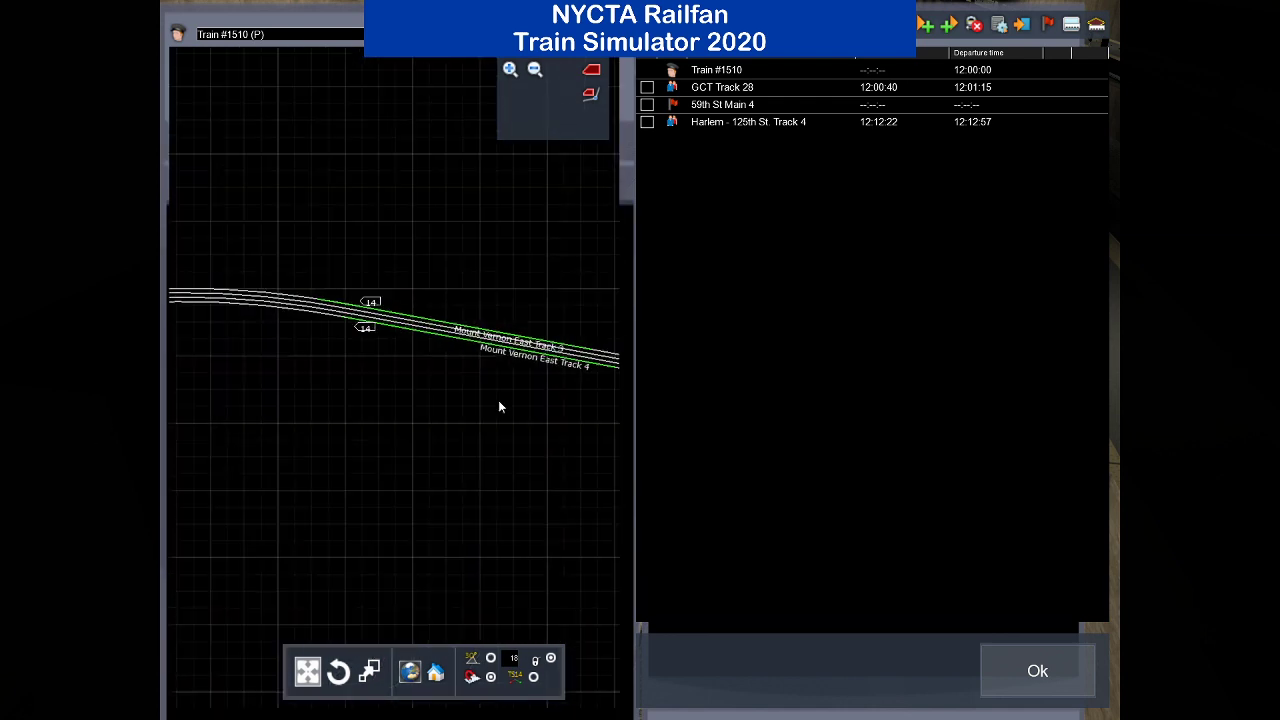
pyautogui.scroll(-2, 499, 401)
pyautogui.scroll(-8, 498, 400)
pyautogui.moveTo(498, 400); pyautogui.dragTo(300, 406)
pyautogui.moveTo(497, 422); pyautogui.dragTo(314, 444)
pyautogui.scroll(1, 418, 392)
pyautogui.scroll(5, 457, 437)
pyautogui.scroll(-5, 457, 437)
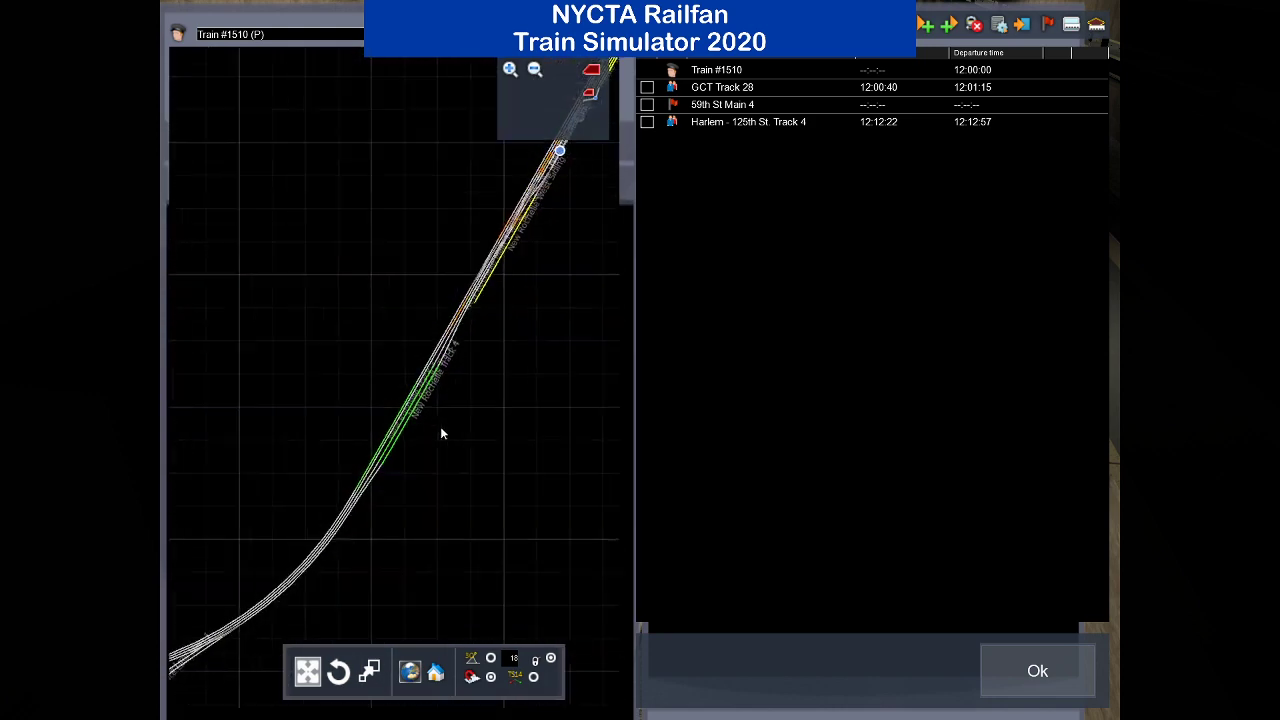
# Trace the line on the map from New Rochelle past Larchmont to Port Chester.
pyautogui.moveTo(536, 291); pyautogui.dragTo(314, 646)
pyautogui.scroll(5, 501, 462)
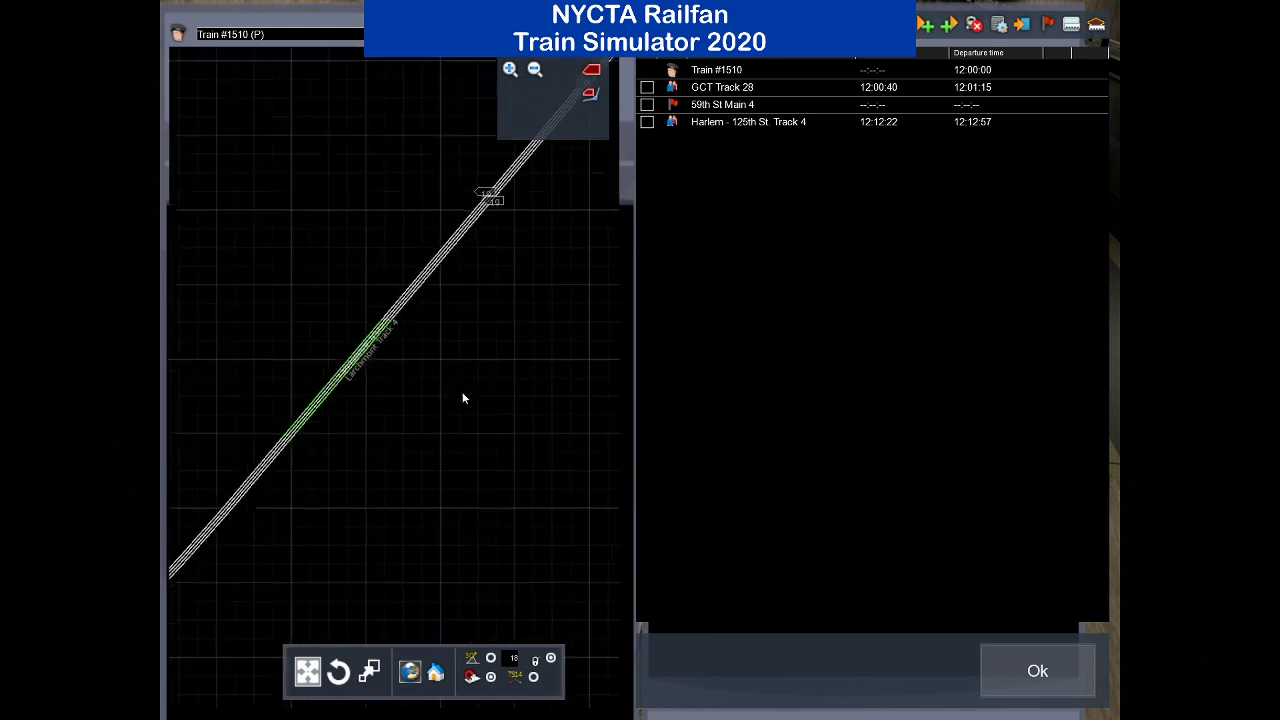
pyautogui.moveTo(475, 348); pyautogui.dragTo(320, 540)
pyautogui.moveTo(434, 377); pyautogui.dragTo(310, 570)
pyautogui.moveTo(471, 337); pyautogui.dragTo(320, 540)
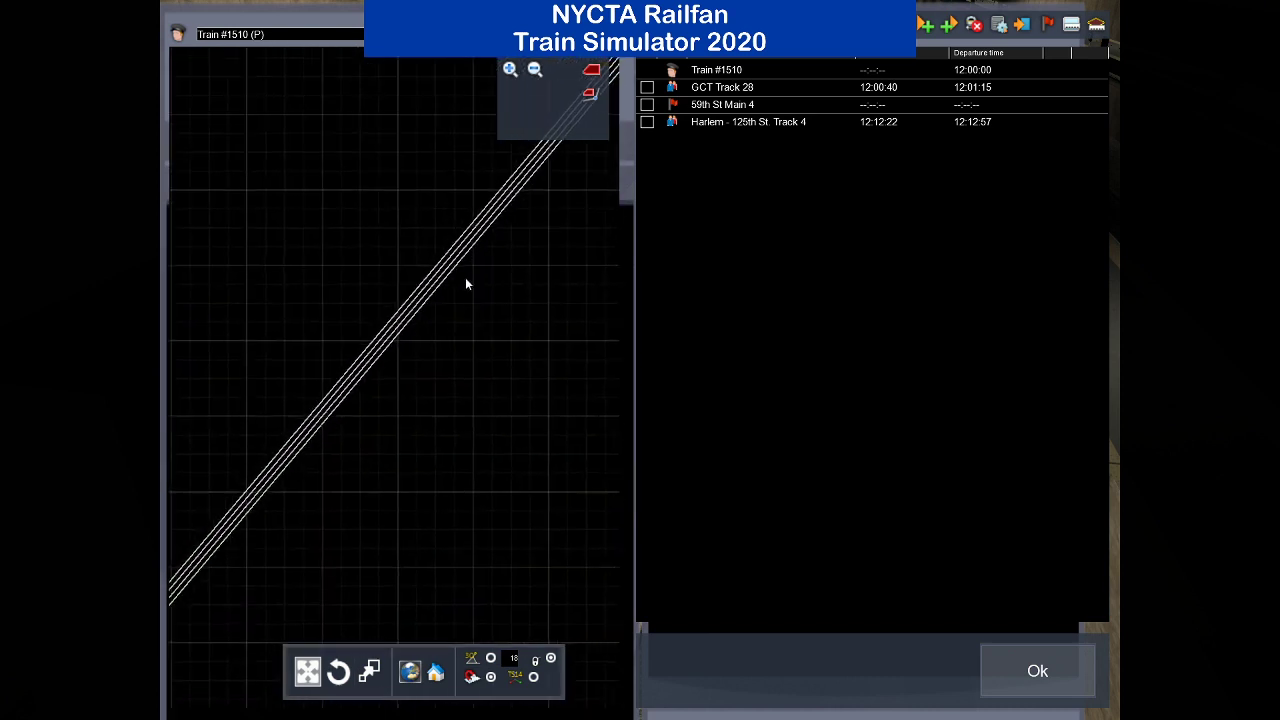
pyautogui.moveTo(466, 283); pyautogui.dragTo(310, 518)
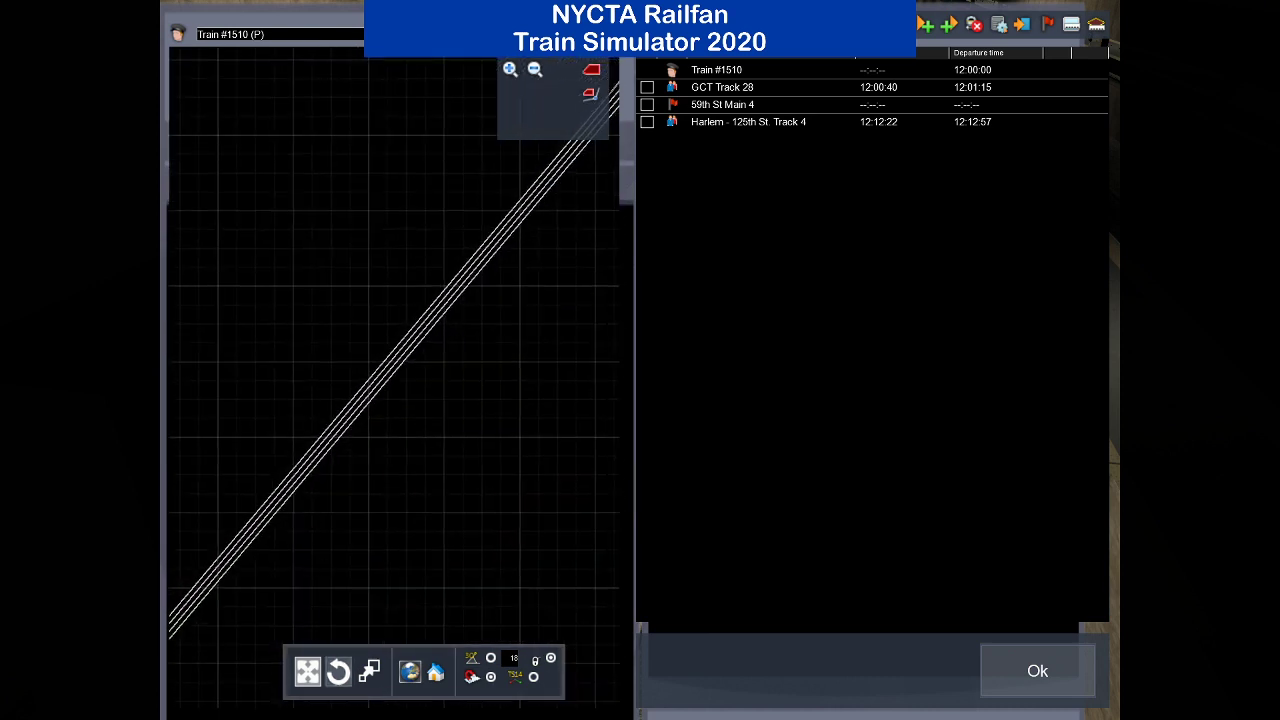
pyautogui.scroll(-8, 432, 581)
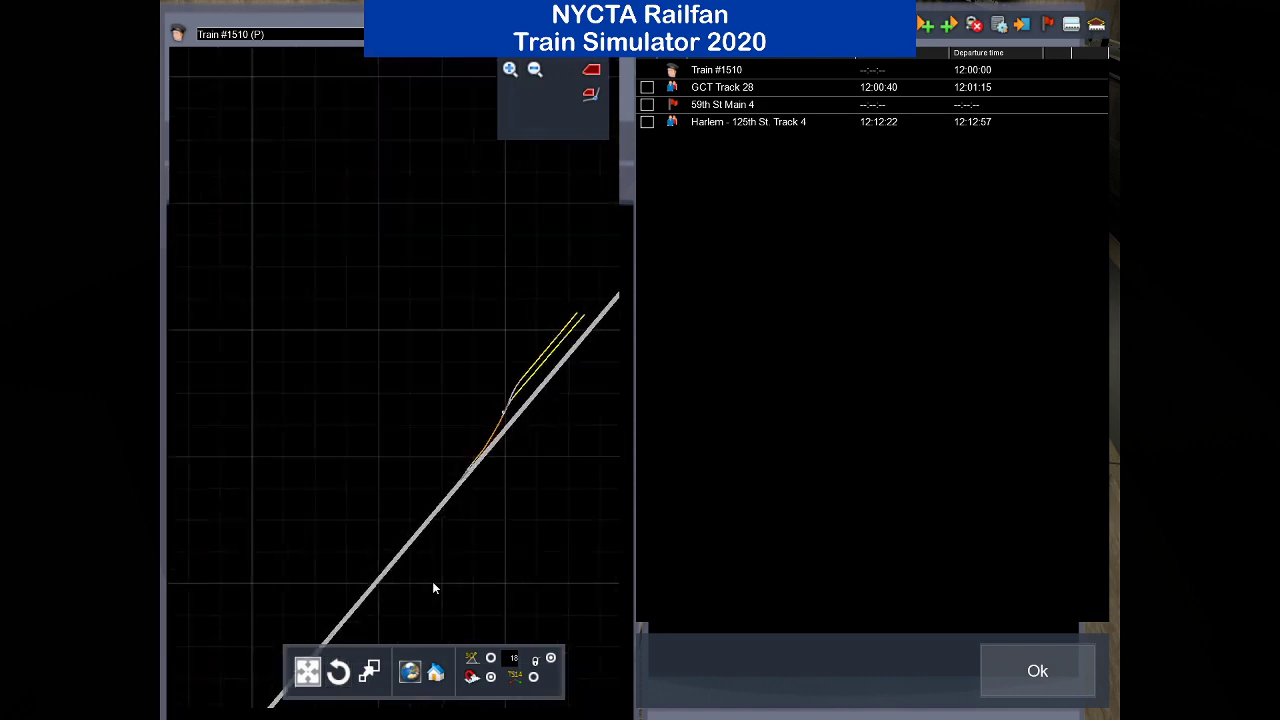
pyautogui.moveTo(559, 471); pyautogui.dragTo(2, 600)
pyautogui.scroll(8, 374, 238)
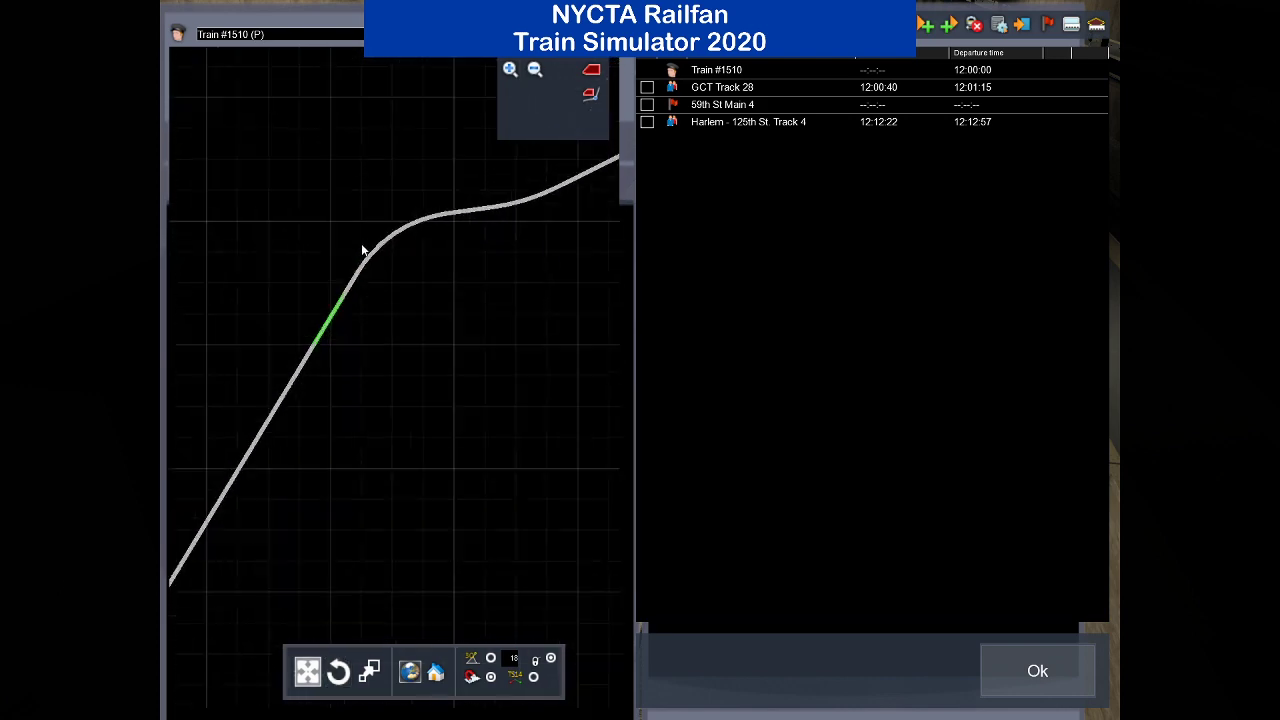
pyautogui.scroll(-2, 320, 365)
pyautogui.scroll(2, 333, 383)
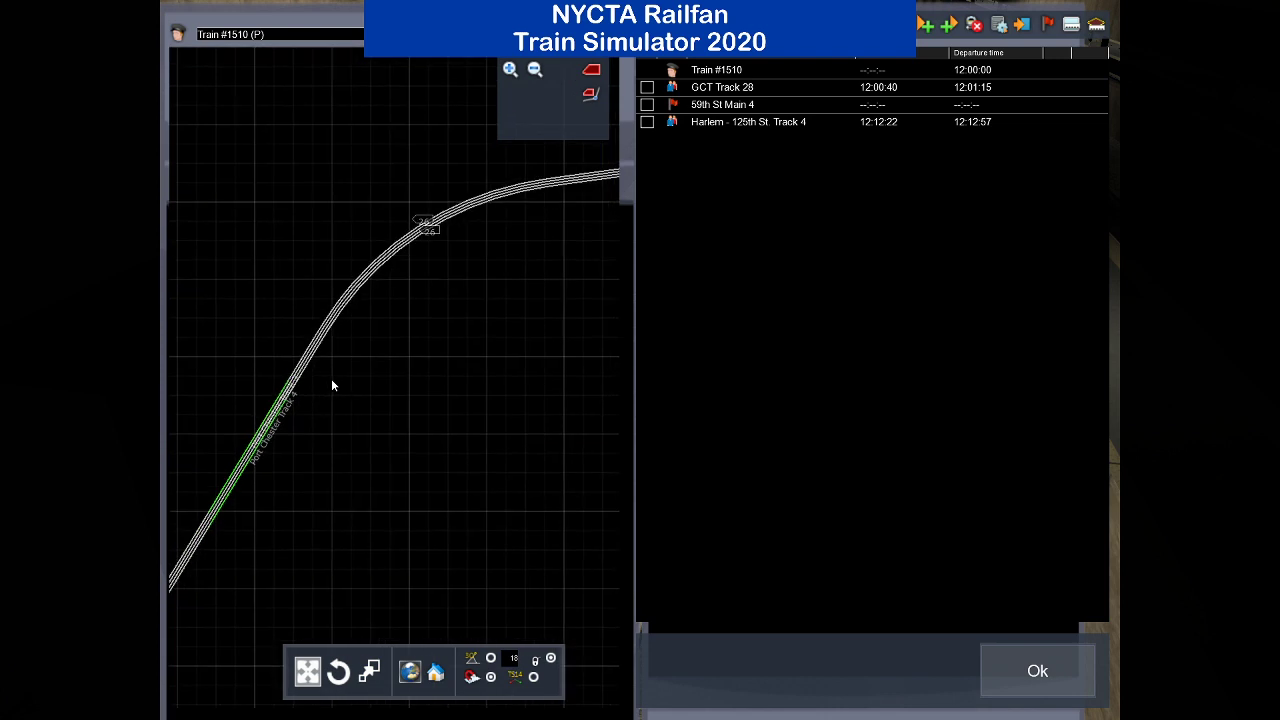
# Add a passenger pick-up to Train #1510 at Greenwich Track 4.
pyautogui.scroll(-3, 331, 383)
pyautogui.moveTo(354, 419); pyautogui.dragTo(185, 564)
pyautogui.moveTo(575, 190); pyautogui.dragTo(235, 462)
pyautogui.moveTo(395, 346); pyautogui.dragTo(225, 418)
pyautogui.scroll(4, 363, 356)
pyautogui.scroll(1, 385, 416)
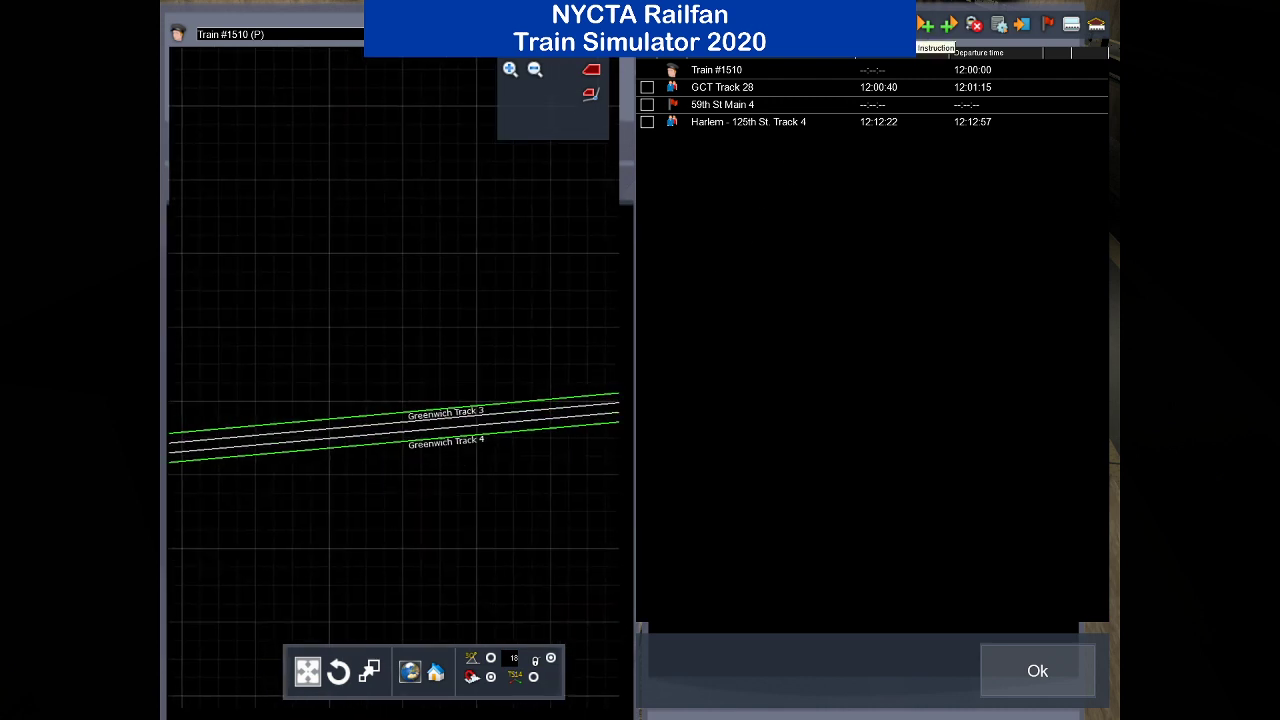
pyautogui.click(901, 24)
pyautogui.doubleClick(673, 135)
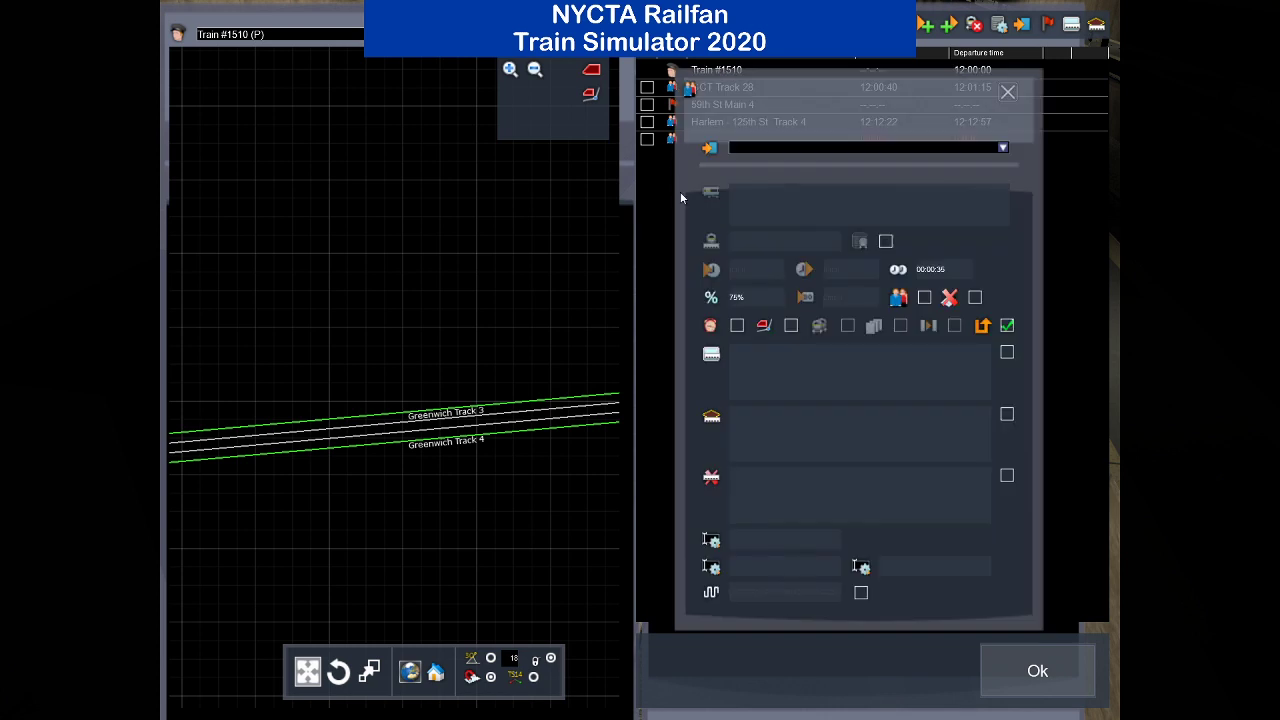
pyautogui.click(466, 440)
pyautogui.click(1008, 92)
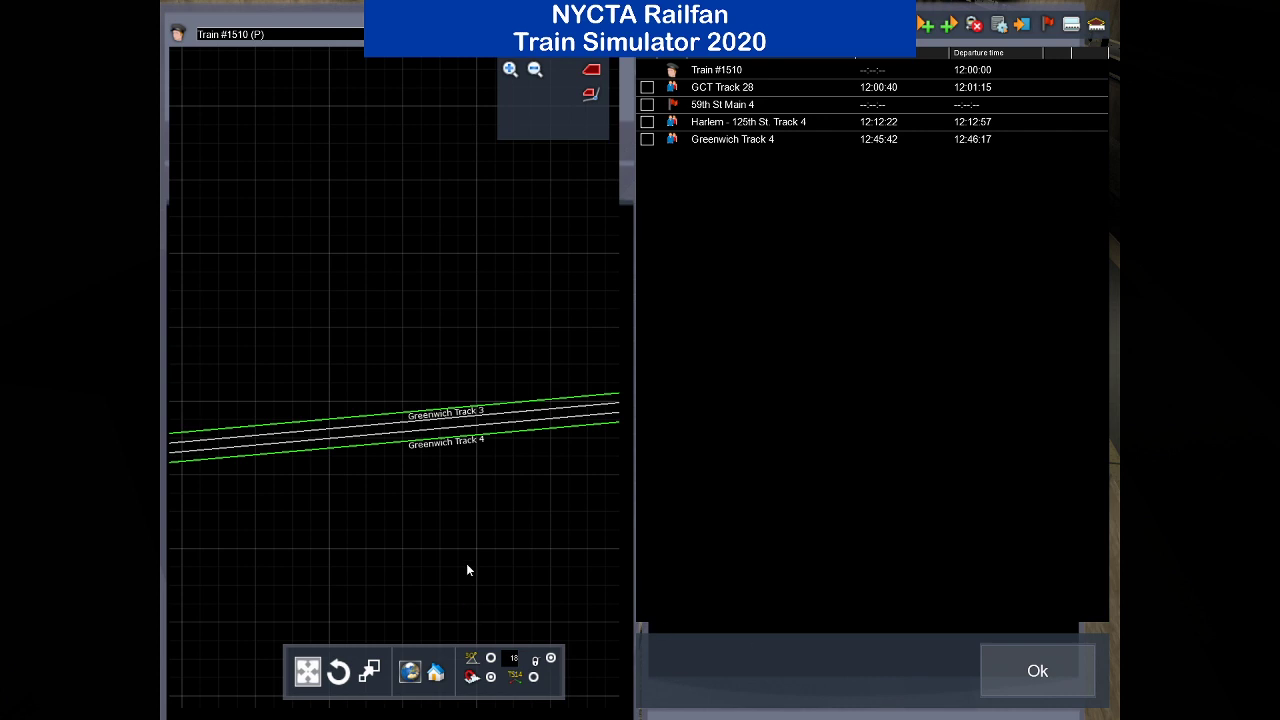
# Check the service path leading to Greenwich Track 4 back along the line around Port Chester.
pyautogui.scroll(-3, 470, 557)
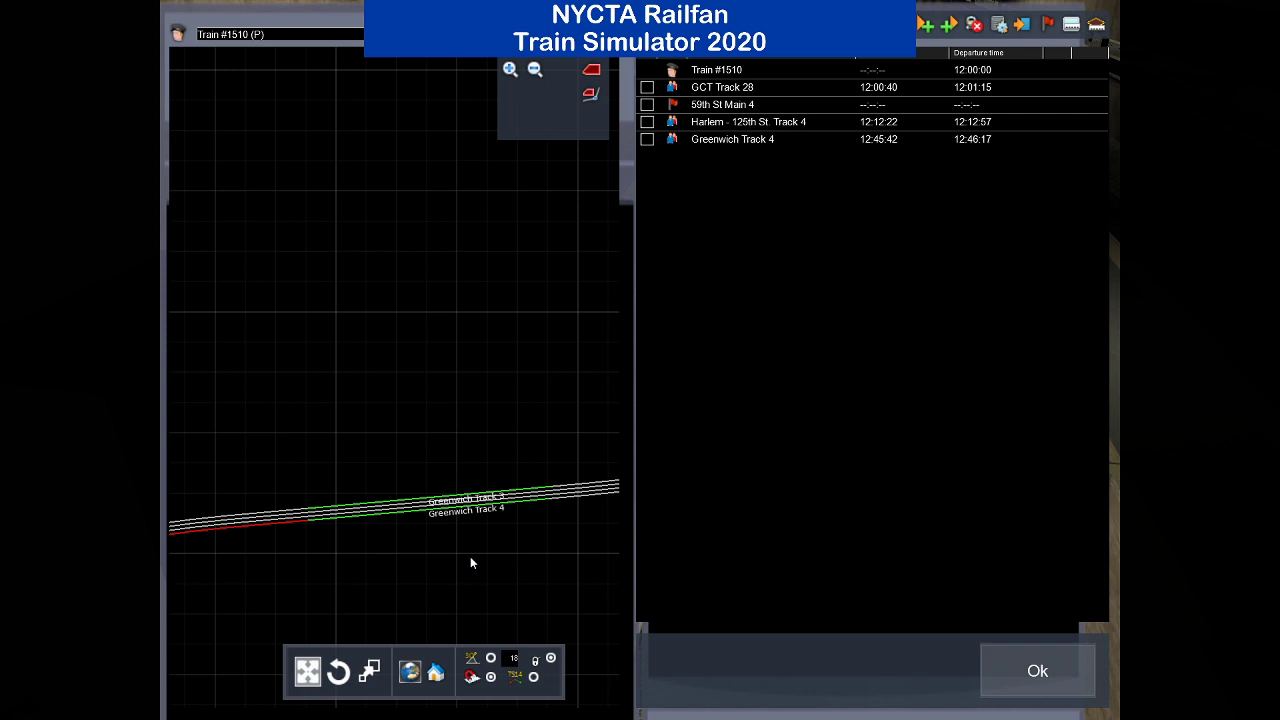
pyautogui.scroll(-8, 470, 557)
pyautogui.moveTo(388, 595); pyautogui.dragTo(567, 214)
pyautogui.moveTo(282, 519); pyautogui.dragTo(414, 533)
pyautogui.scroll(6, 429, 381)
pyautogui.scroll(-3, 414, 533)
pyautogui.moveTo(390, 210); pyautogui.dragTo(355, 294)
pyautogui.scroll(4, 355, 294)
pyautogui.scroll(-2, 429, 346)
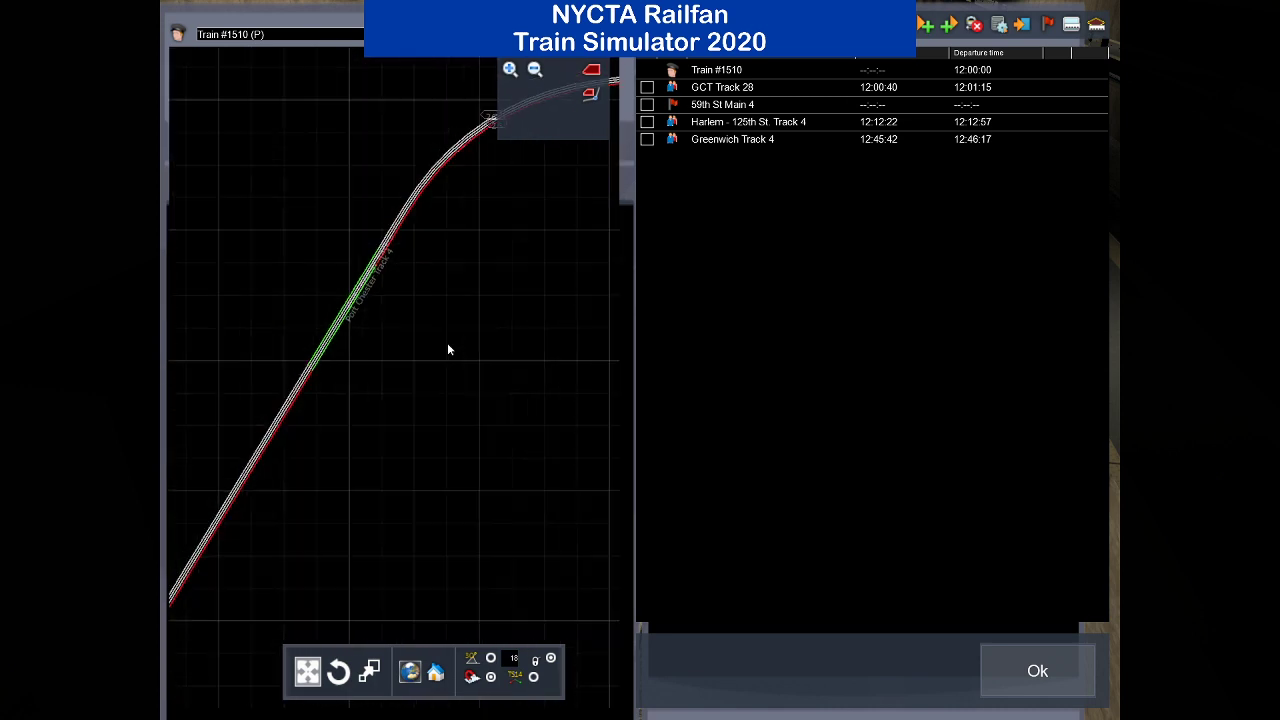
# Add a passenger pick-up to Train #1510 at Stamford Track 4.
pyautogui.scroll(-3, 448, 344)
pyautogui.moveTo(536, 305); pyautogui.dragTo(250, 472)
pyautogui.moveTo(486, 333); pyautogui.dragTo(229, 486)
pyautogui.moveTo(577, 318); pyautogui.dragTo(485, 404)
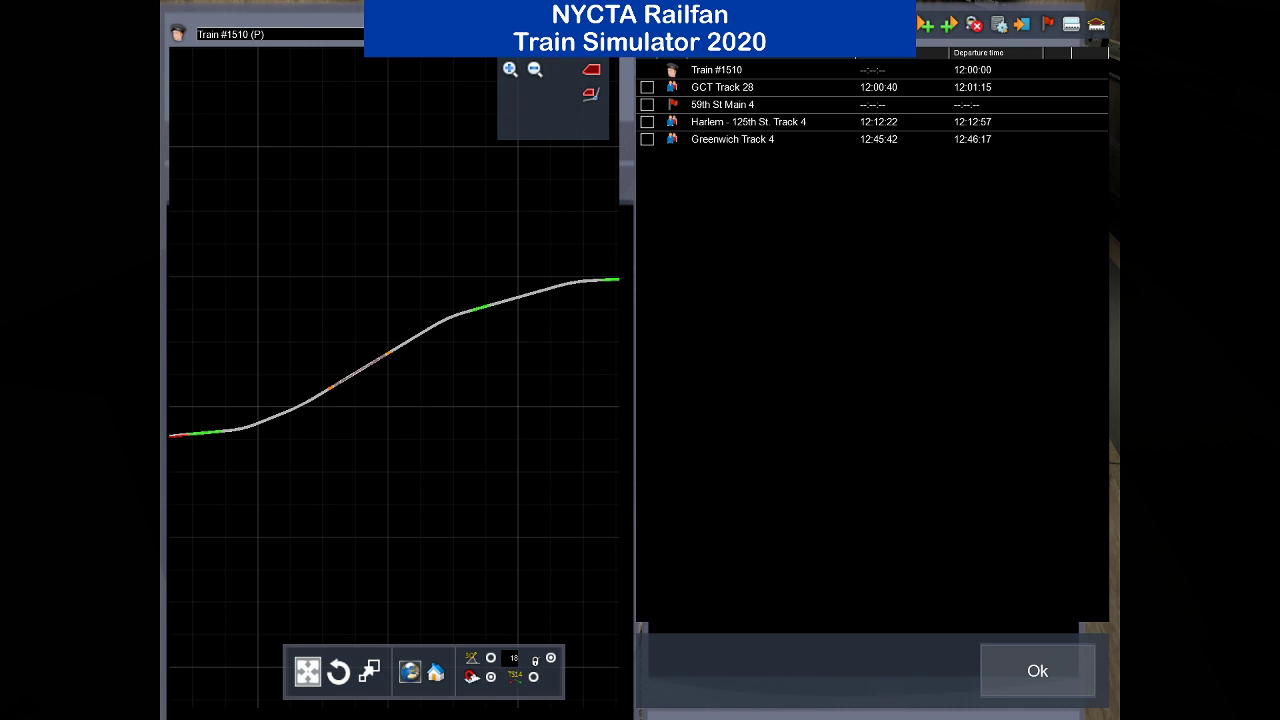
pyautogui.scroll(-4, 465, 498)
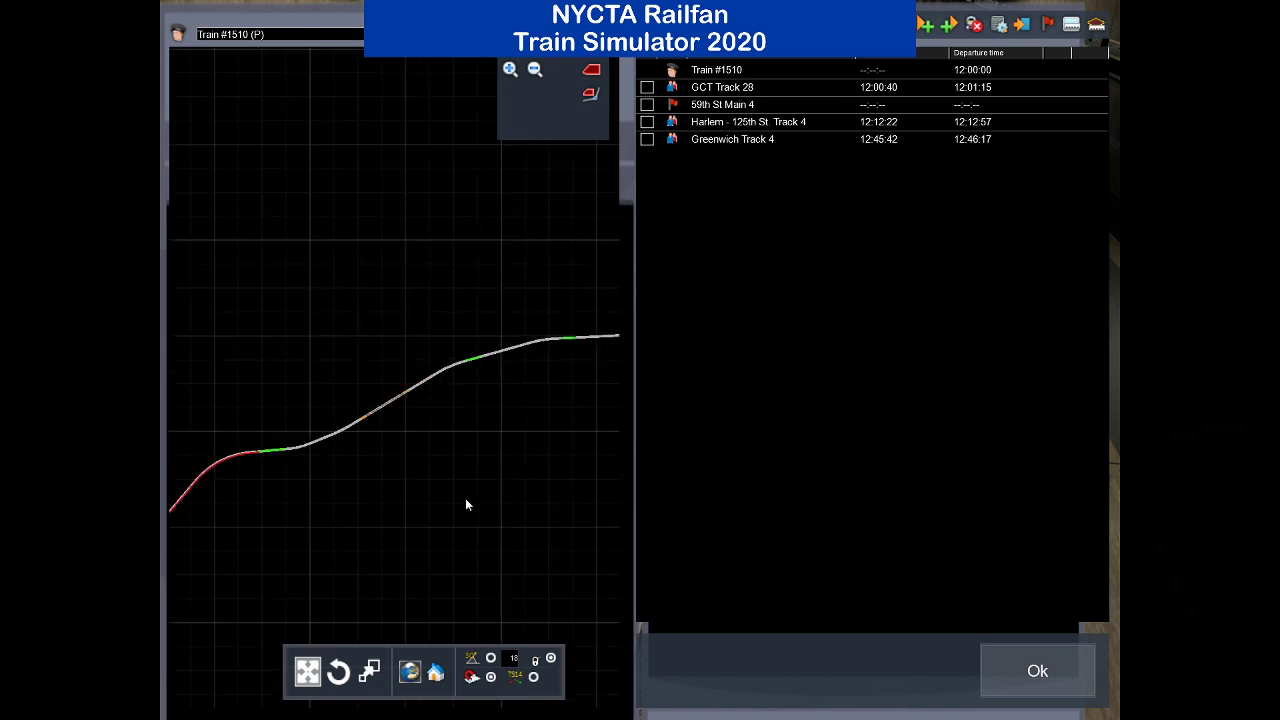
pyautogui.moveTo(590, 408); pyautogui.dragTo(420, 522)
pyautogui.moveTo(500, 497); pyautogui.dragTo(481, 516)
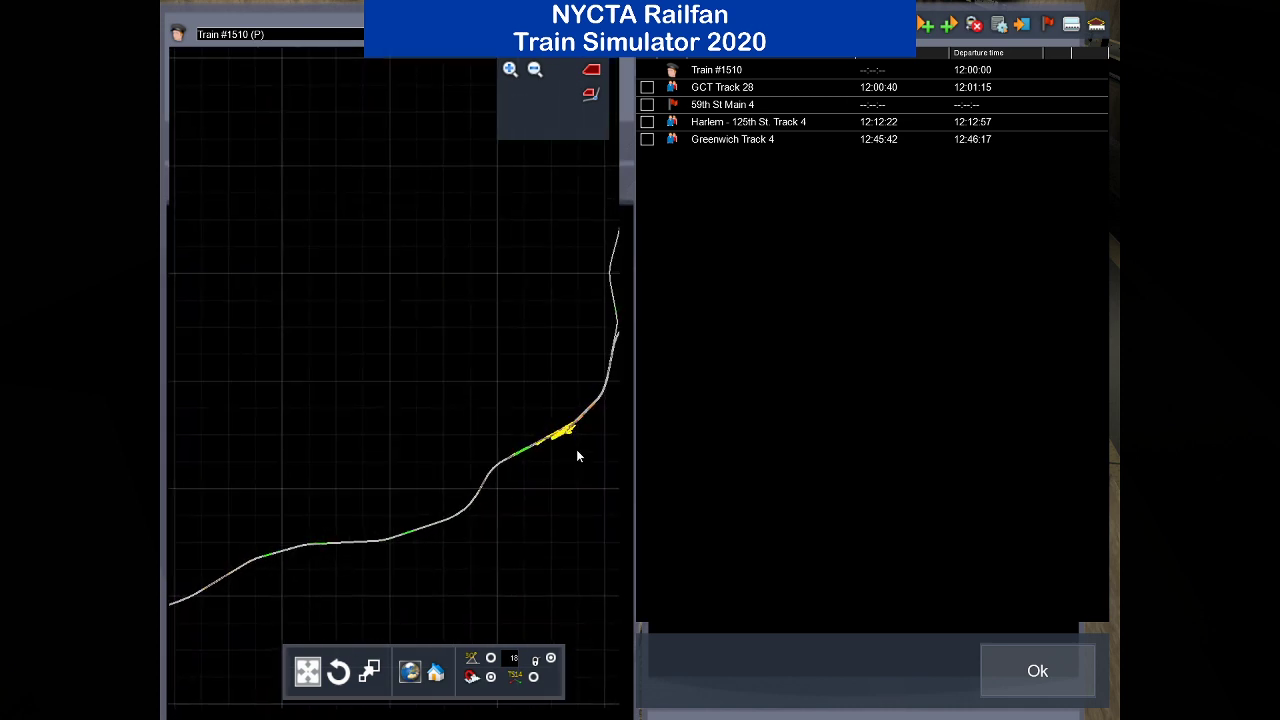
pyautogui.scroll(5, 576, 449)
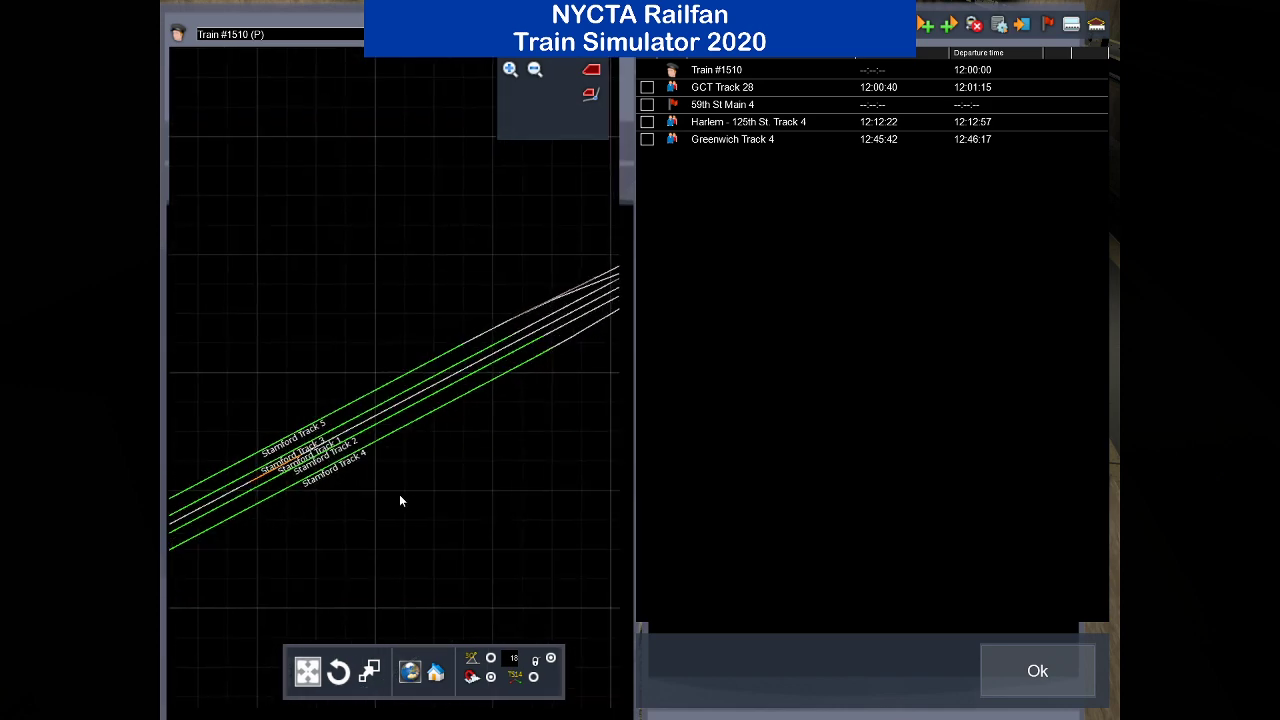
pyautogui.moveTo(400, 500); pyautogui.dragTo(486, 506)
pyautogui.scroll(-1, 485, 501)
pyautogui.scroll(3, 484, 499)
pyautogui.scroll(-5, 404, 527)
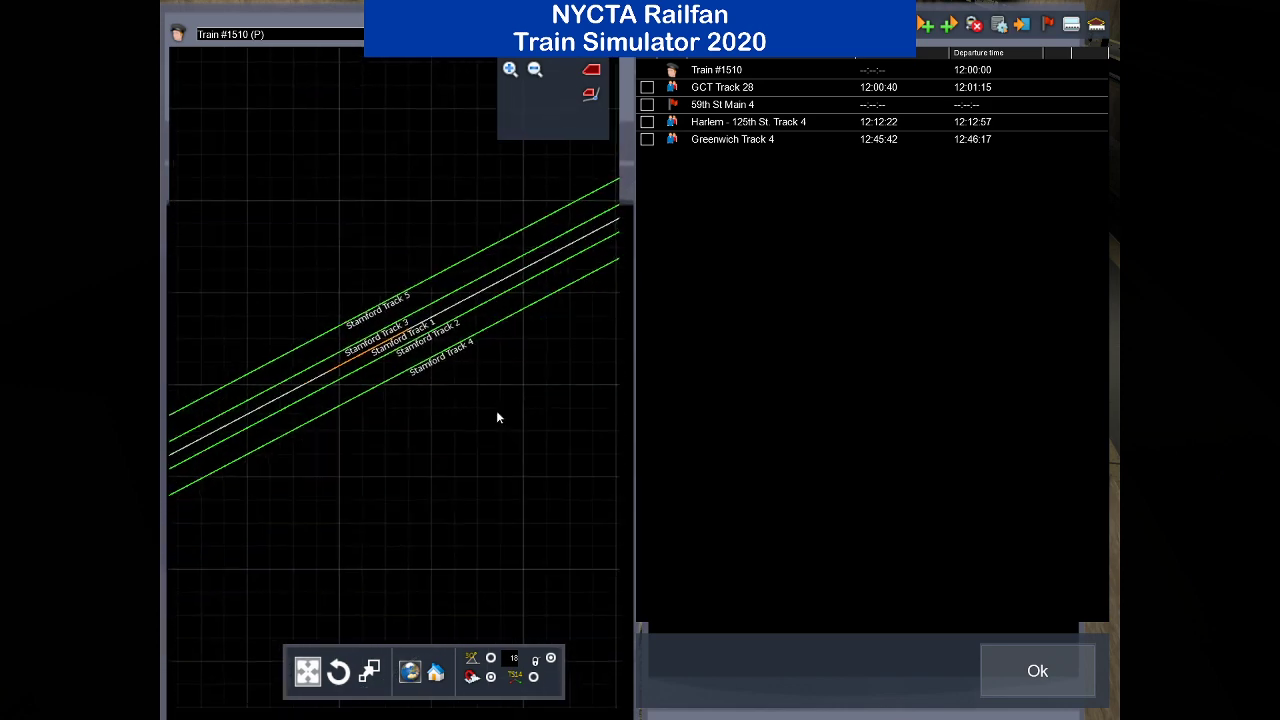
pyautogui.scroll(5, 411, 400)
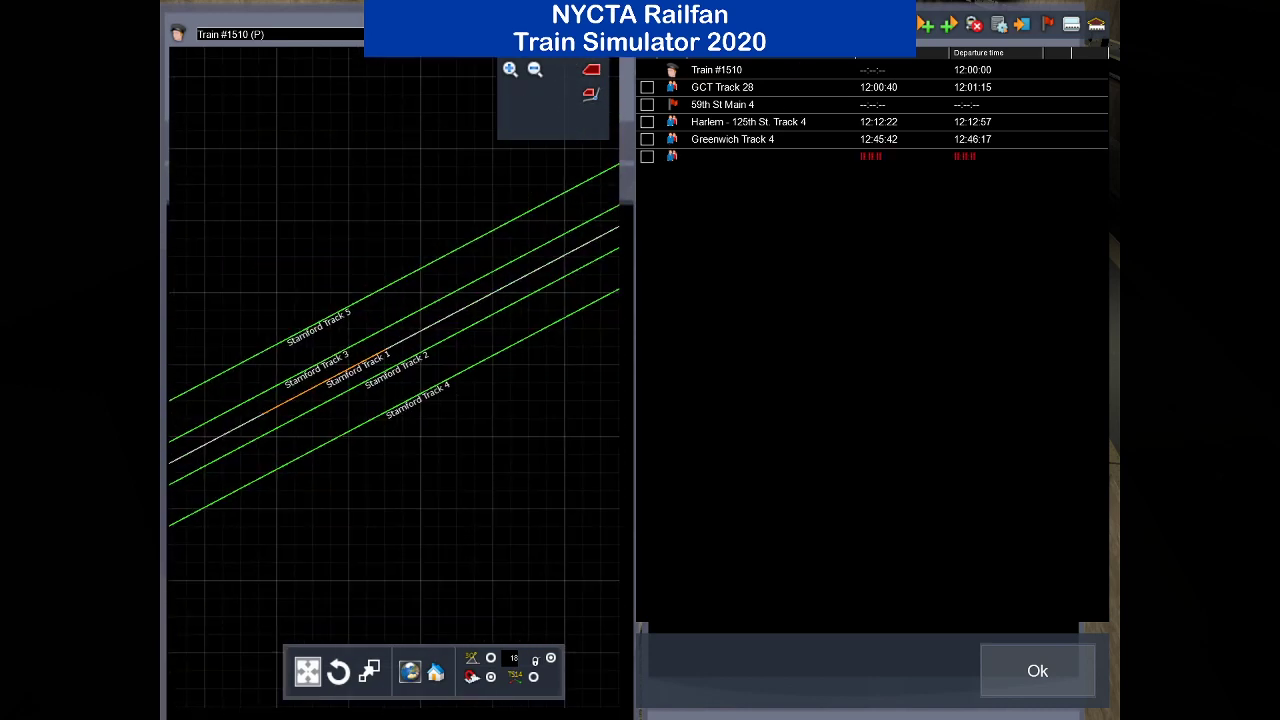
pyautogui.click(673, 157)
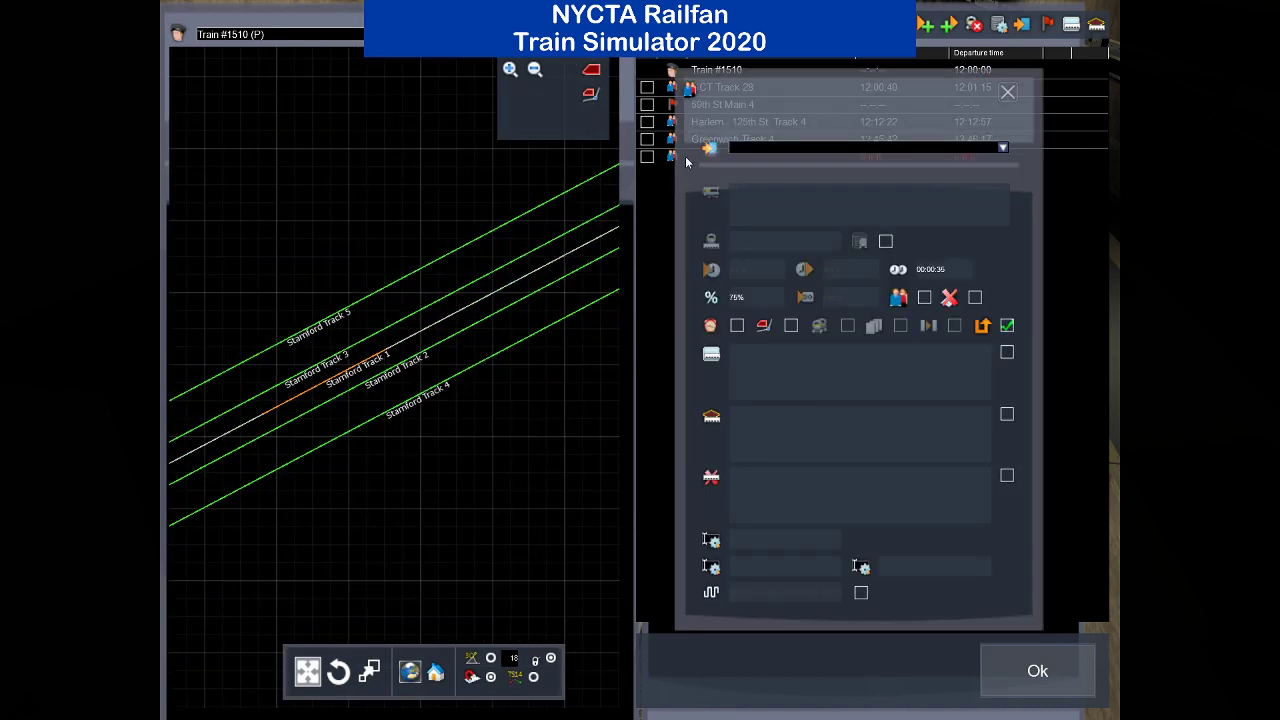
pyautogui.click(433, 393)
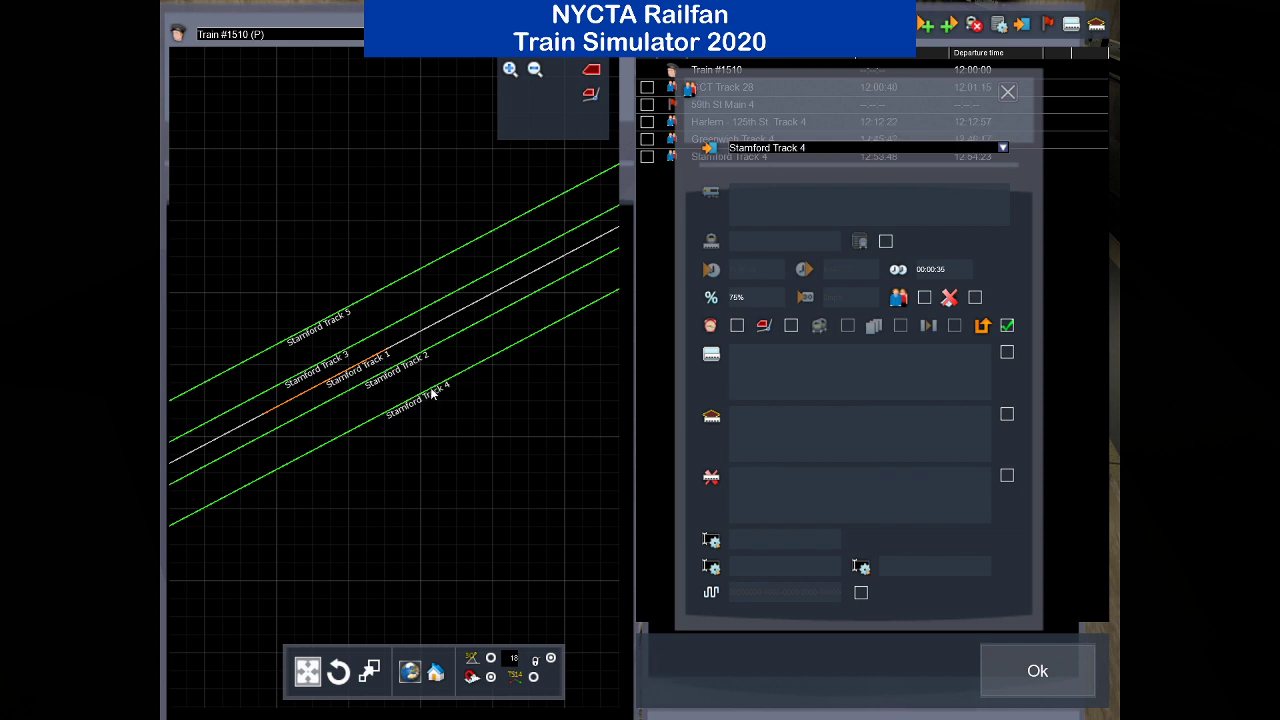
pyautogui.click(1008, 91)
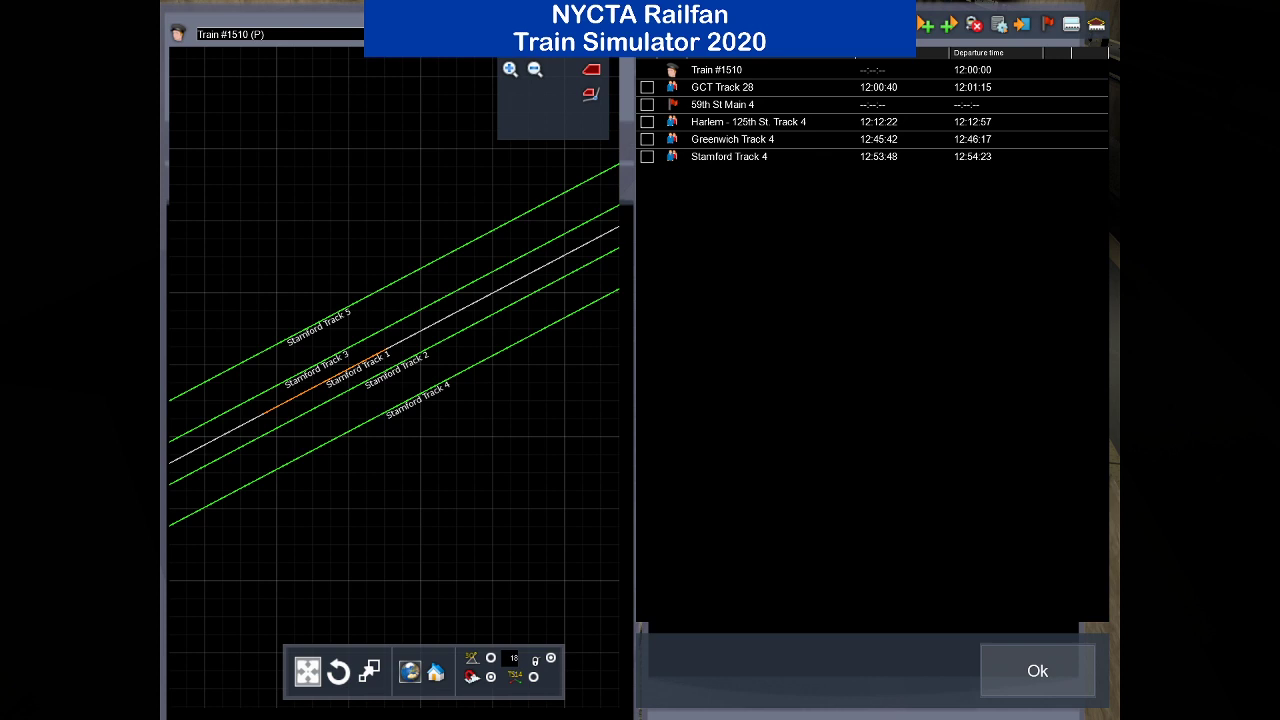
# Follow the line east from Stamford and add a passenger pick-up to Train #1510 at Noroton Heights Track 4.
pyautogui.scroll(-5, 457, 547)
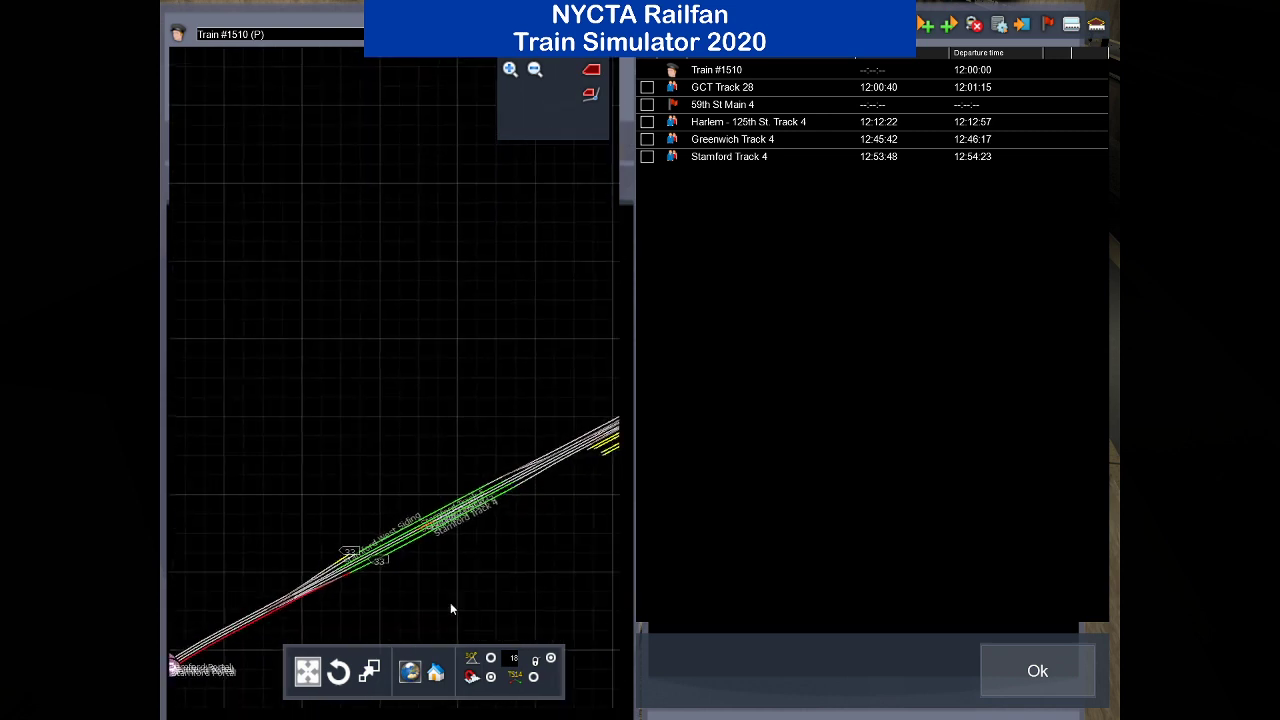
pyautogui.moveTo(450, 602); pyautogui.dragTo(288, 600)
pyautogui.scroll(-4, 528, 500)
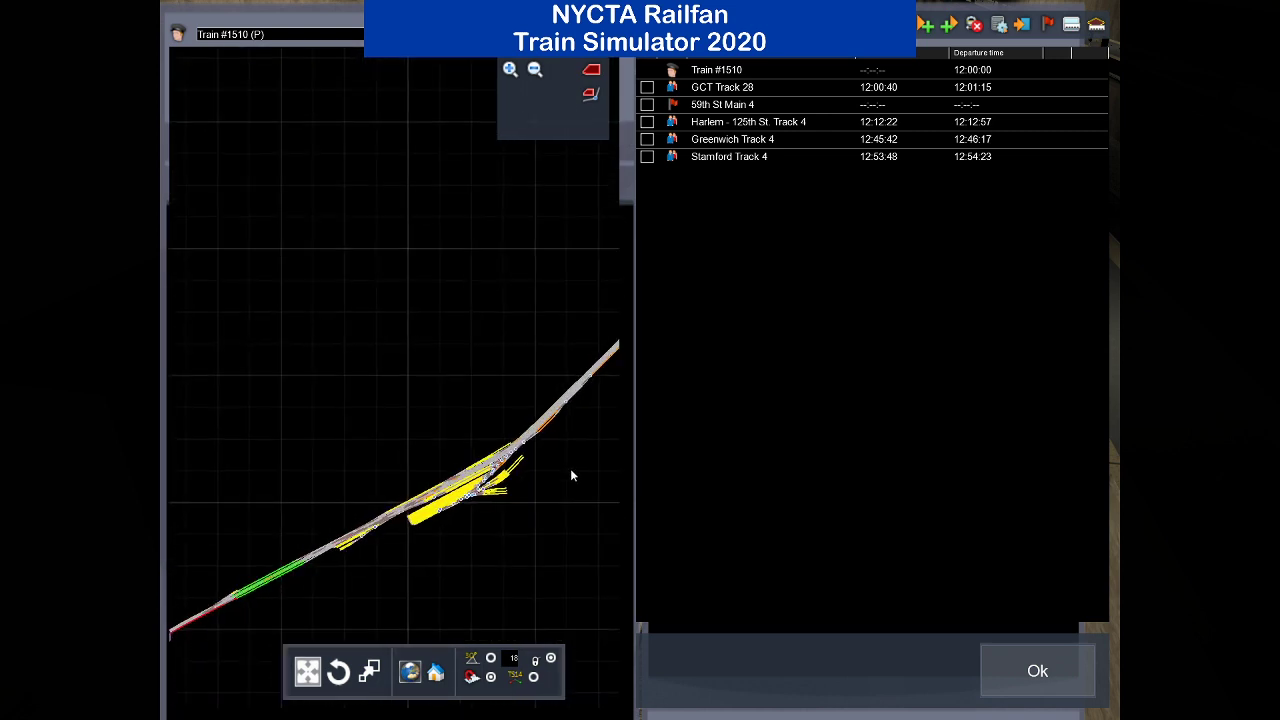
pyautogui.moveTo(588, 436); pyautogui.dragTo(486, 532)
pyautogui.moveTo(557, 323); pyautogui.dragTo(438, 476)
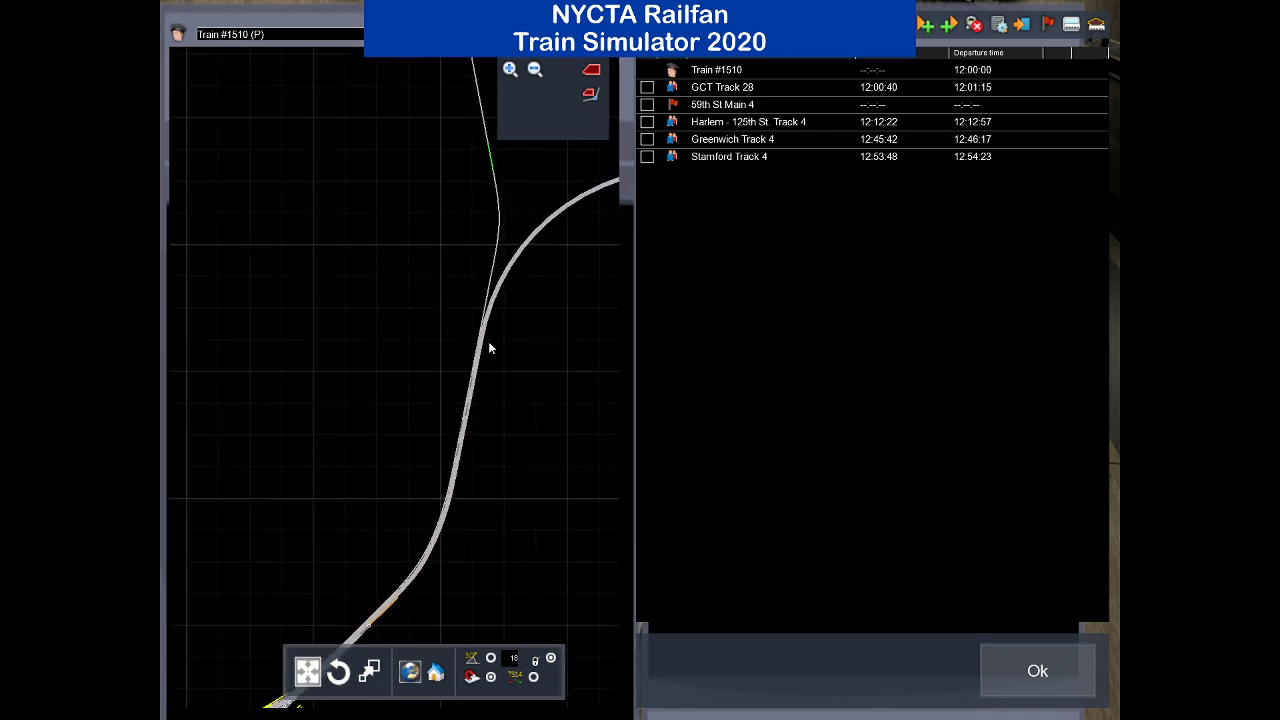
pyautogui.moveTo(612, 258); pyautogui.dragTo(352, 475)
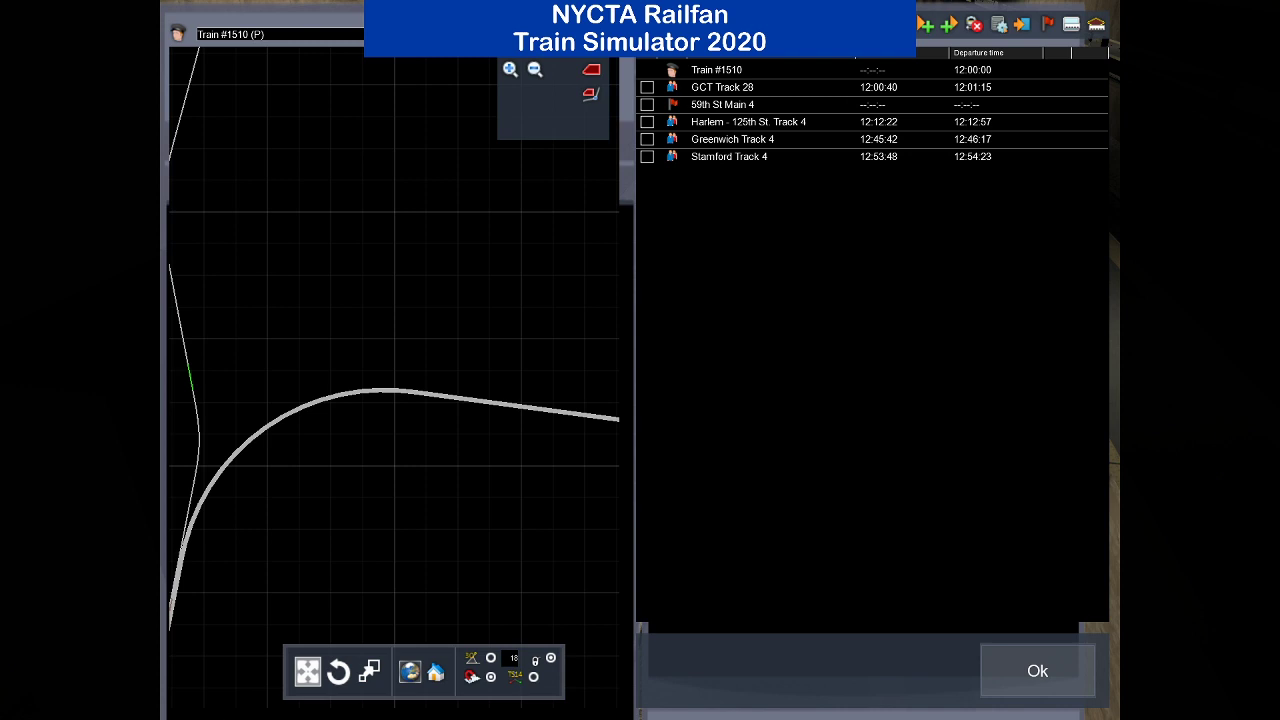
pyautogui.moveTo(409, 465); pyautogui.dragTo(417, 414)
pyautogui.moveTo(465, 496); pyautogui.dragTo(277, 523)
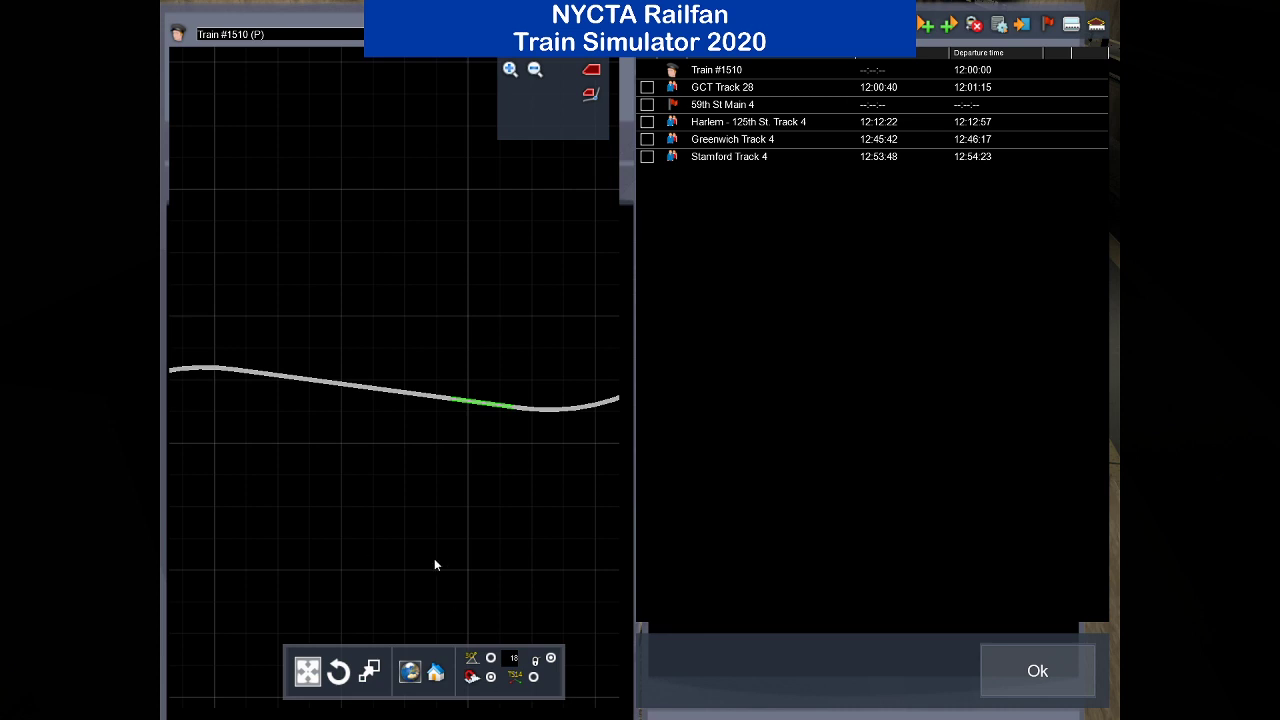
pyautogui.moveTo(342, 481); pyautogui.dragTo(693, 357)
pyautogui.moveTo(508, 457); pyautogui.dragTo(170, 450)
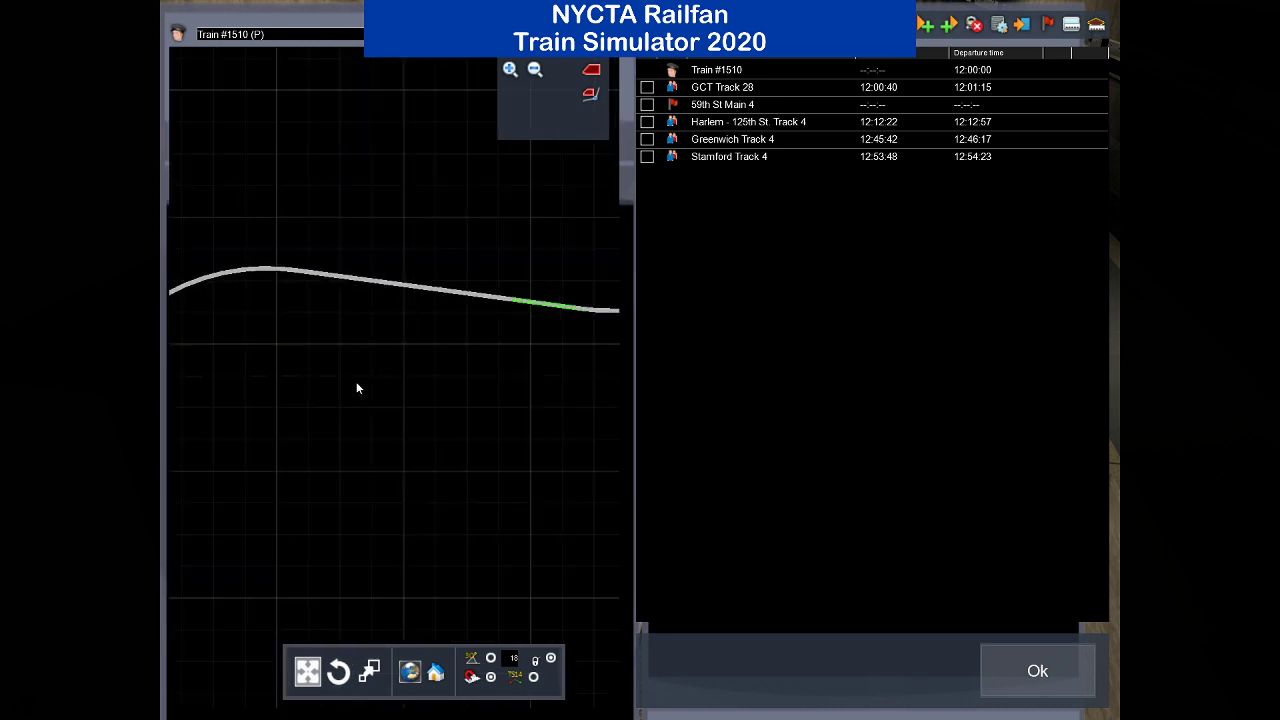
pyautogui.scroll(5, 484, 352)
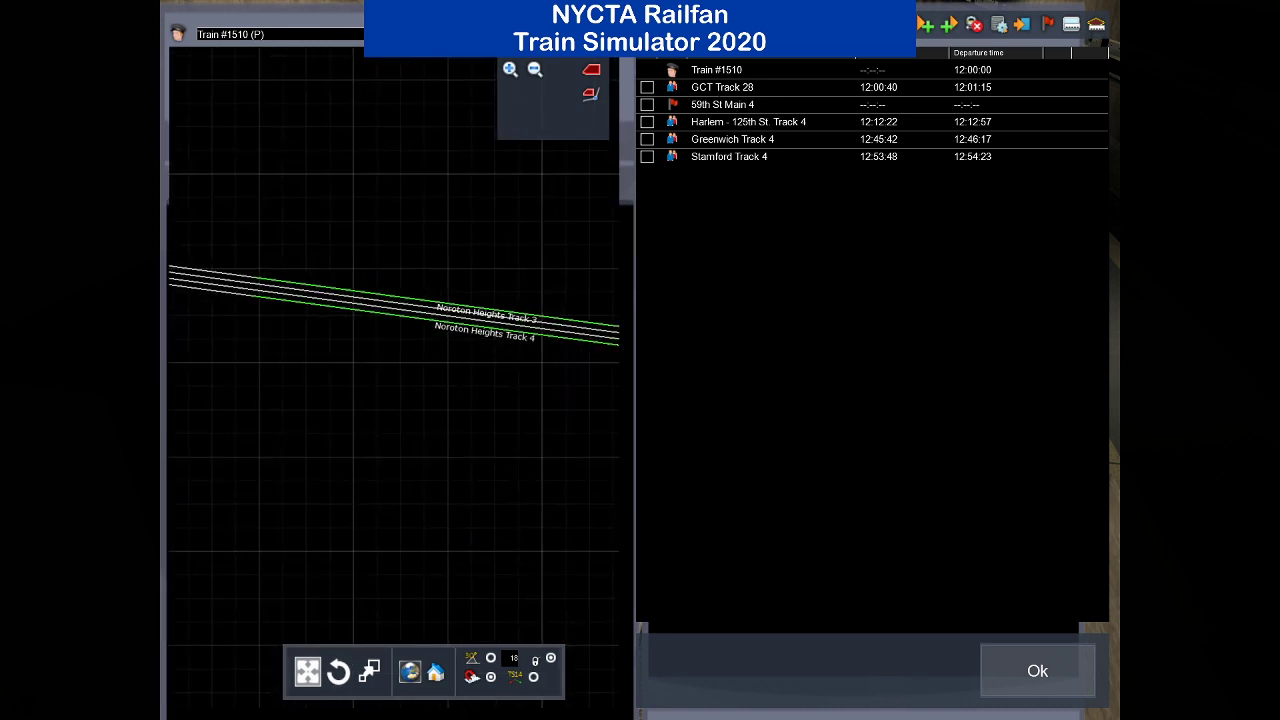
pyautogui.click(902, 24)
pyautogui.doubleClick(679, 176)
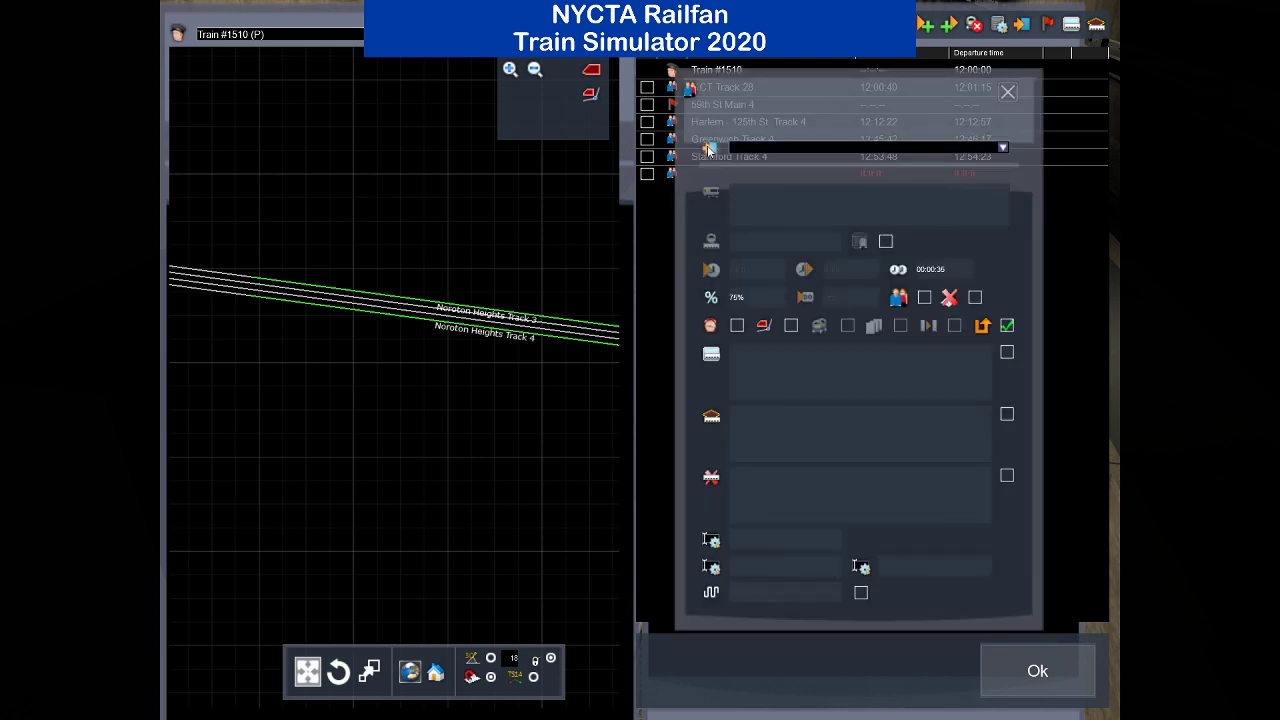
pyautogui.click(519, 337)
pyautogui.click(1008, 92)
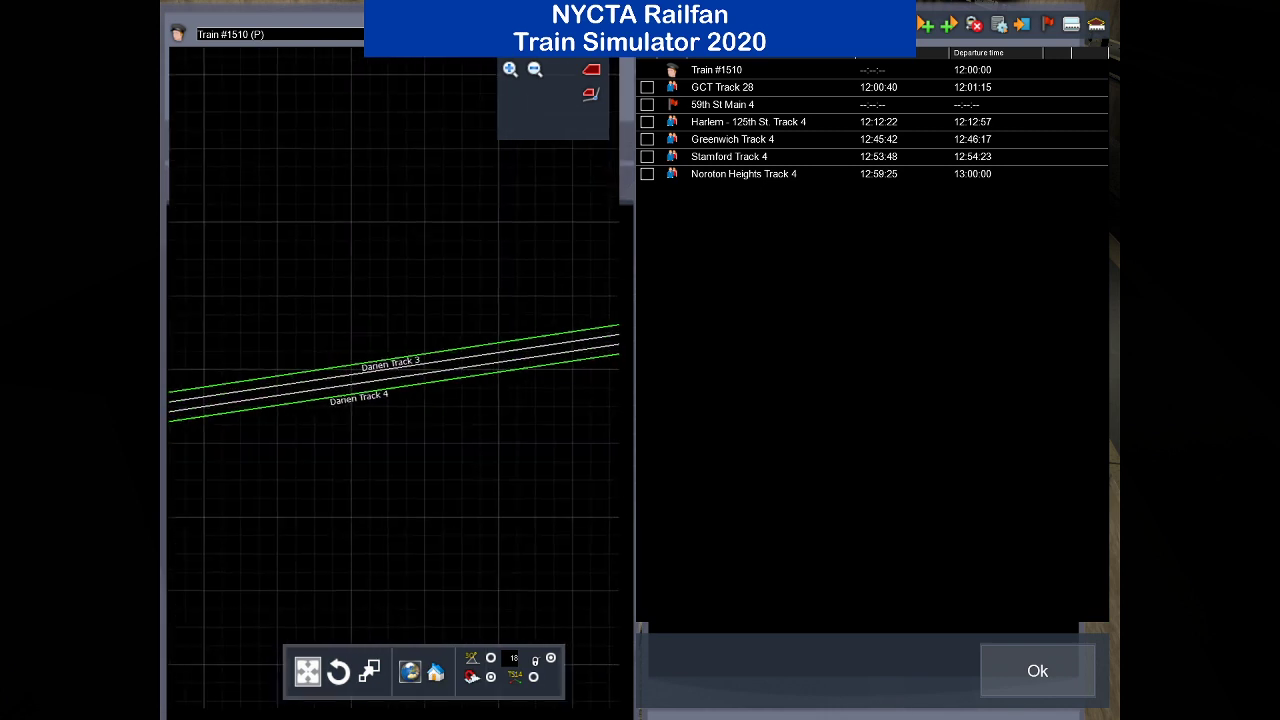
# Add a passenger pick-up to Train #1510 at Darien Track 4, removing the stray blank instruction above it.
pyautogui.click(729, 25)
pyautogui.click(778, 25)
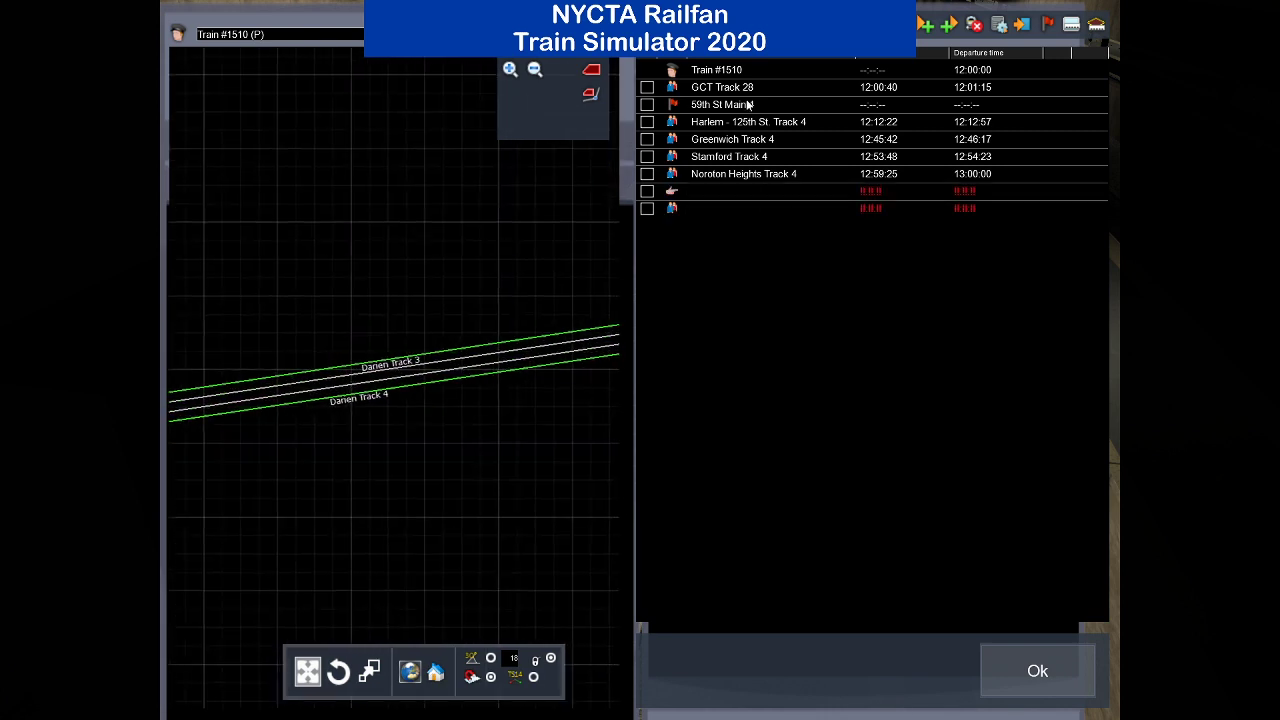
pyautogui.click(647, 192)
pyautogui.press('Delete')
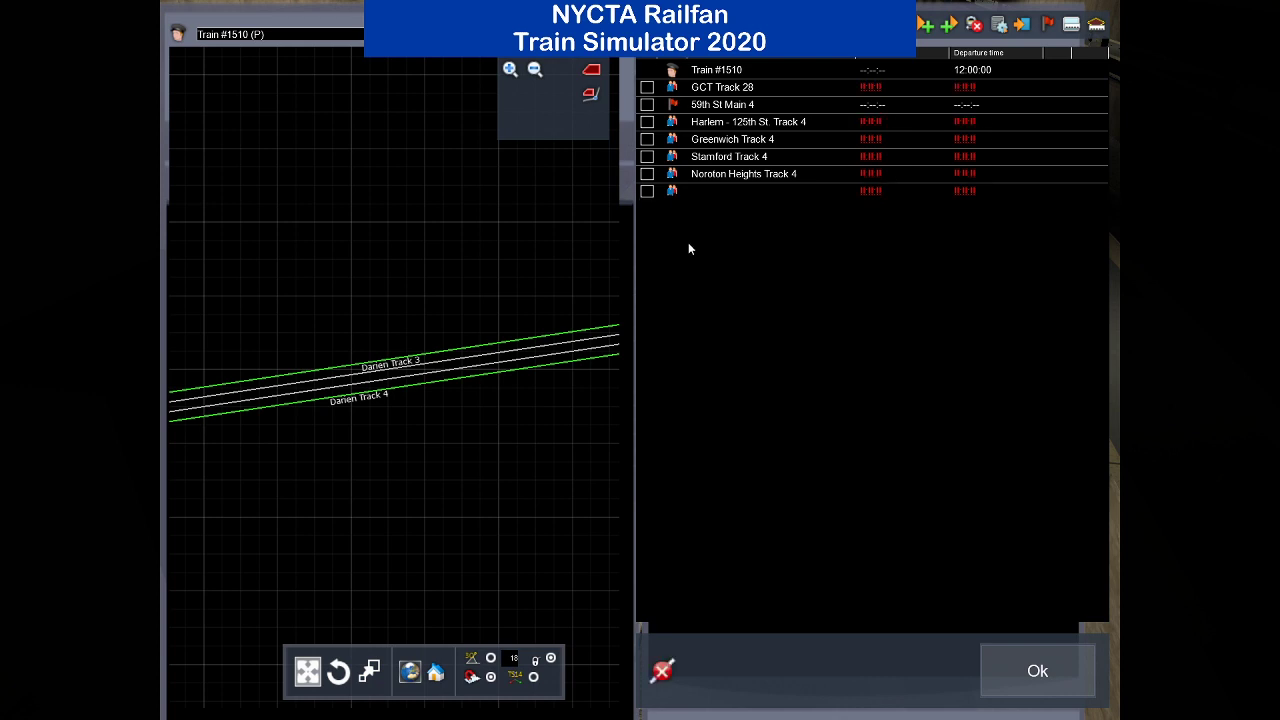
pyautogui.doubleClick(675, 191)
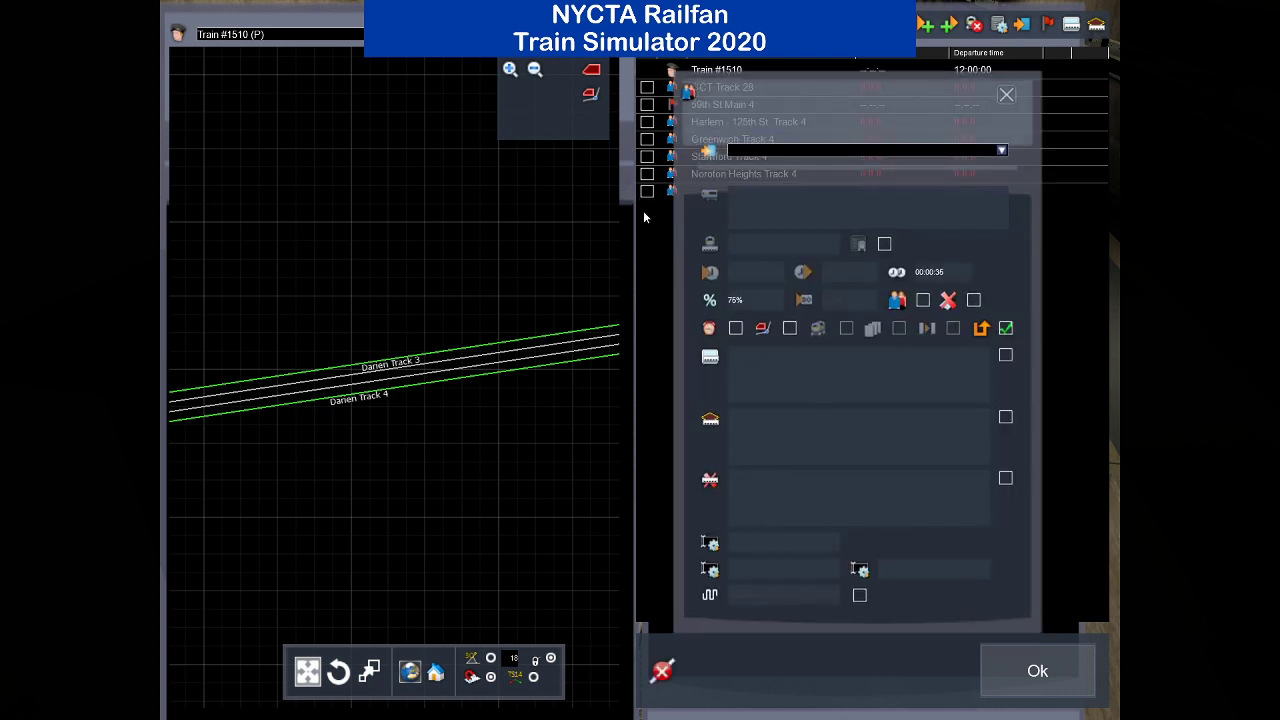
pyautogui.click(378, 394)
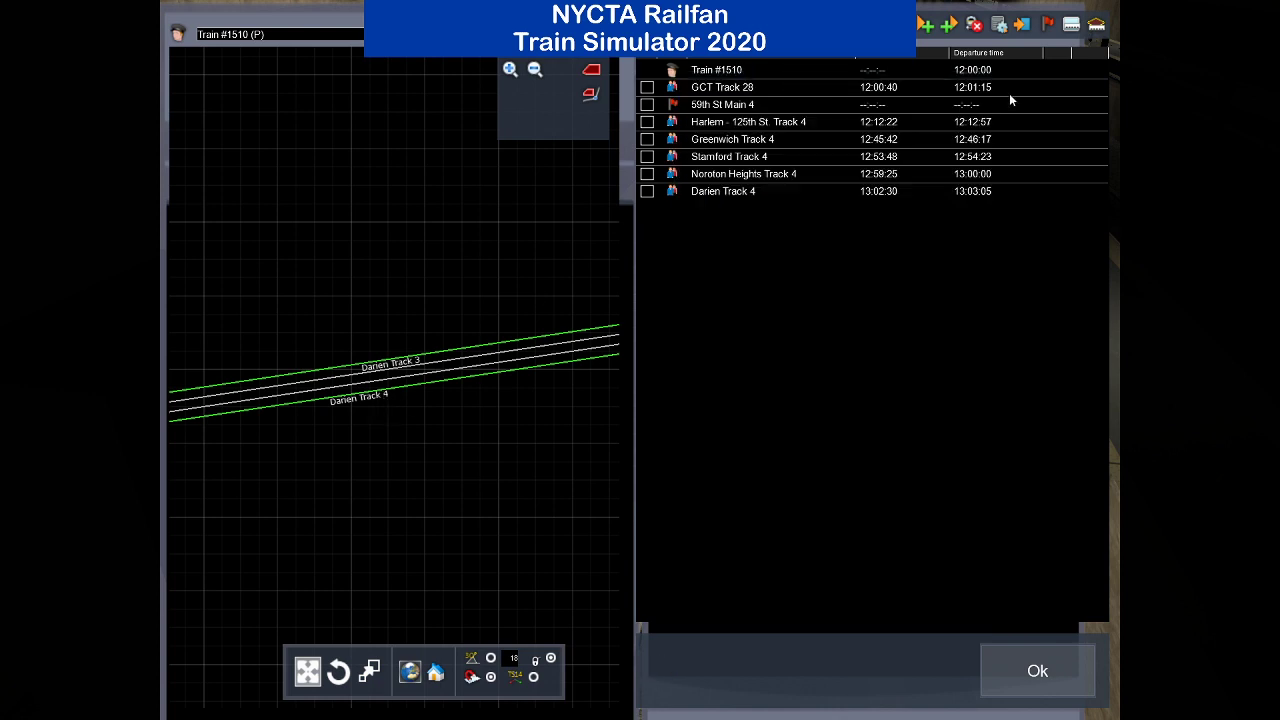
pyautogui.click(1006, 94)
# Add a passenger pick-up to Train #1510 at South Norwalk Track 4, removing the stray blank instruction after Darien.
pyautogui.scroll(-5, 394, 377)
pyautogui.moveTo(393, 527); pyautogui.dragTo(220, 592, button='right')
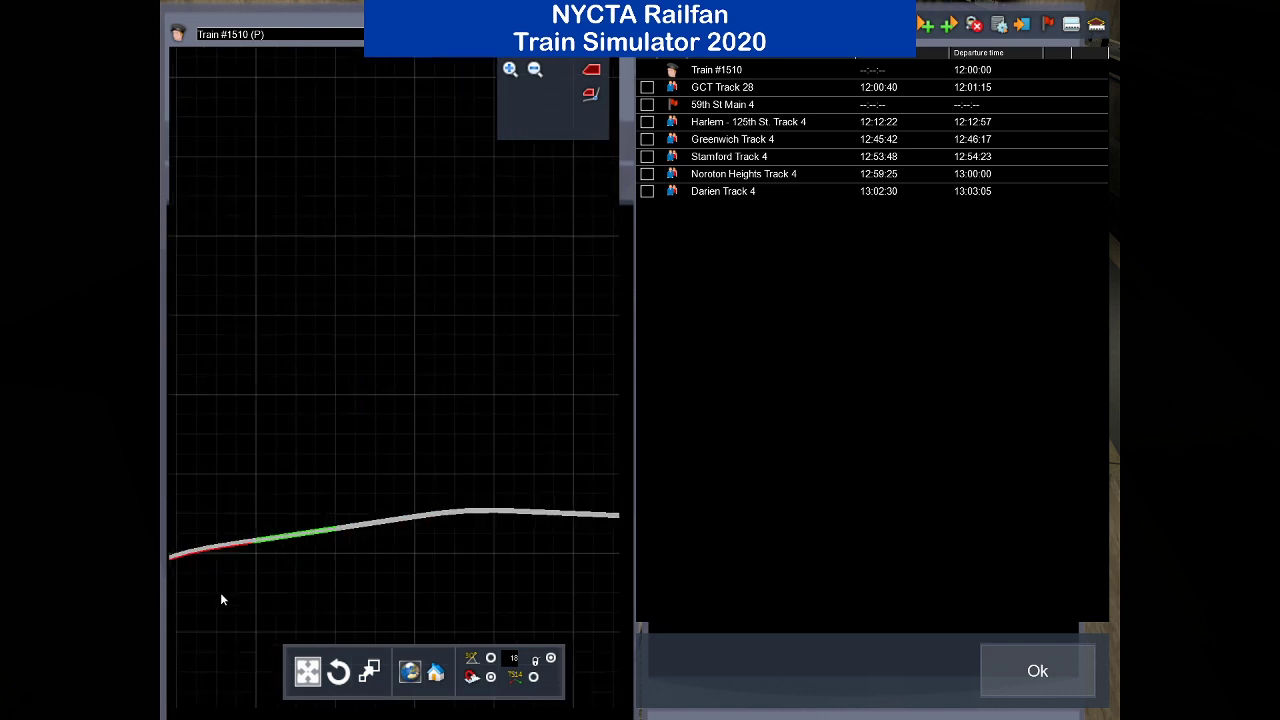
pyautogui.moveTo(474, 512); pyautogui.dragTo(254, 514, button='right')
pyautogui.moveTo(468, 618); pyautogui.dragTo(237, 588, button='right')
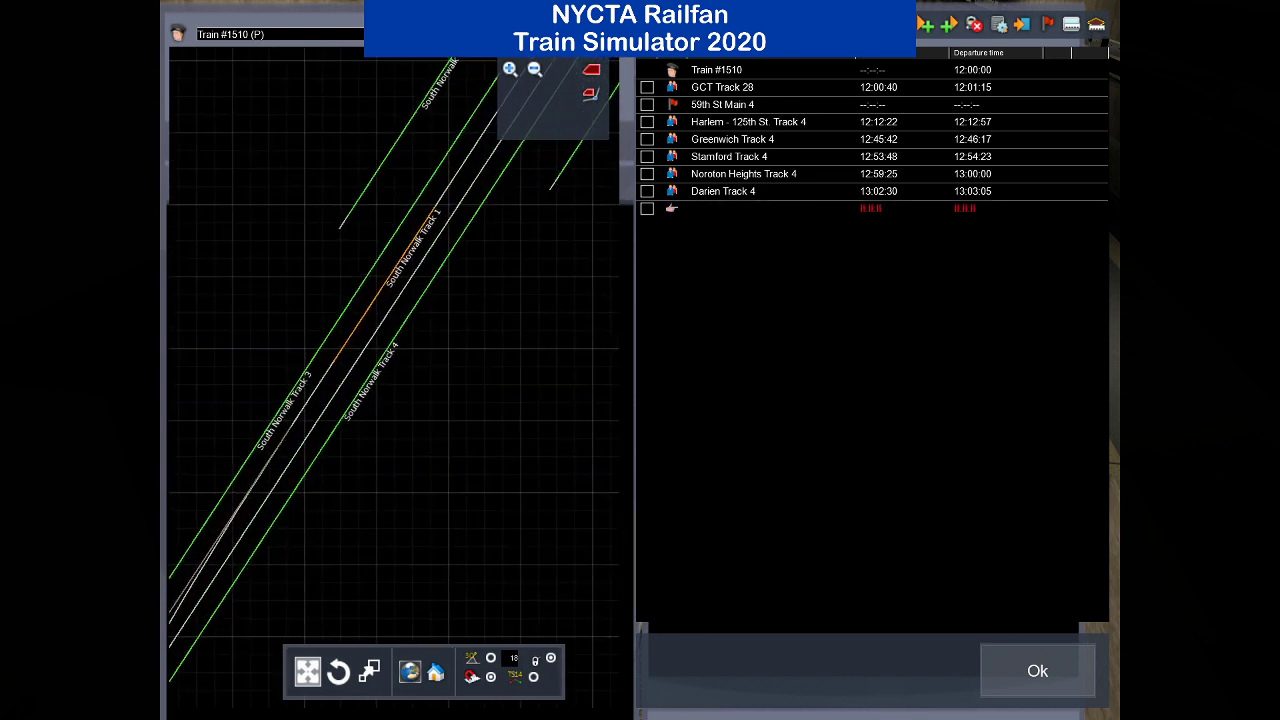
pyautogui.click(890, 24)
pyautogui.click(646, 208)
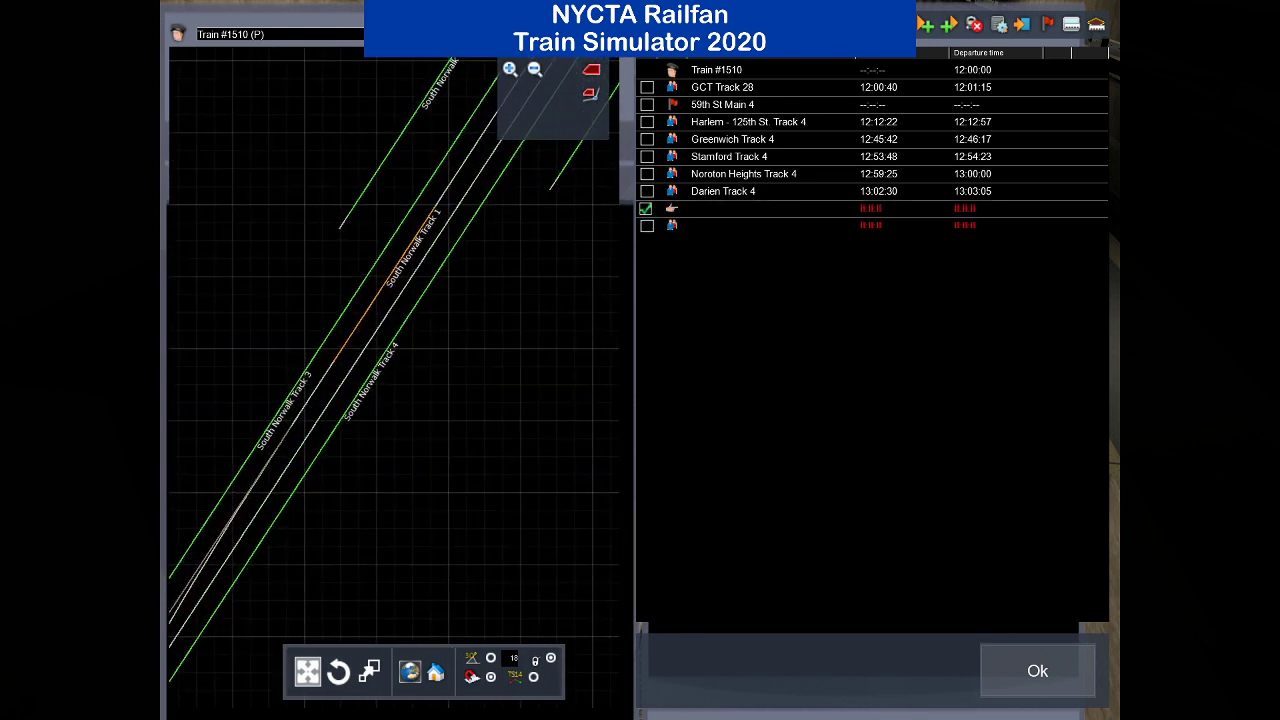
pyautogui.click(688, 26)
pyautogui.doubleClick(684, 214)
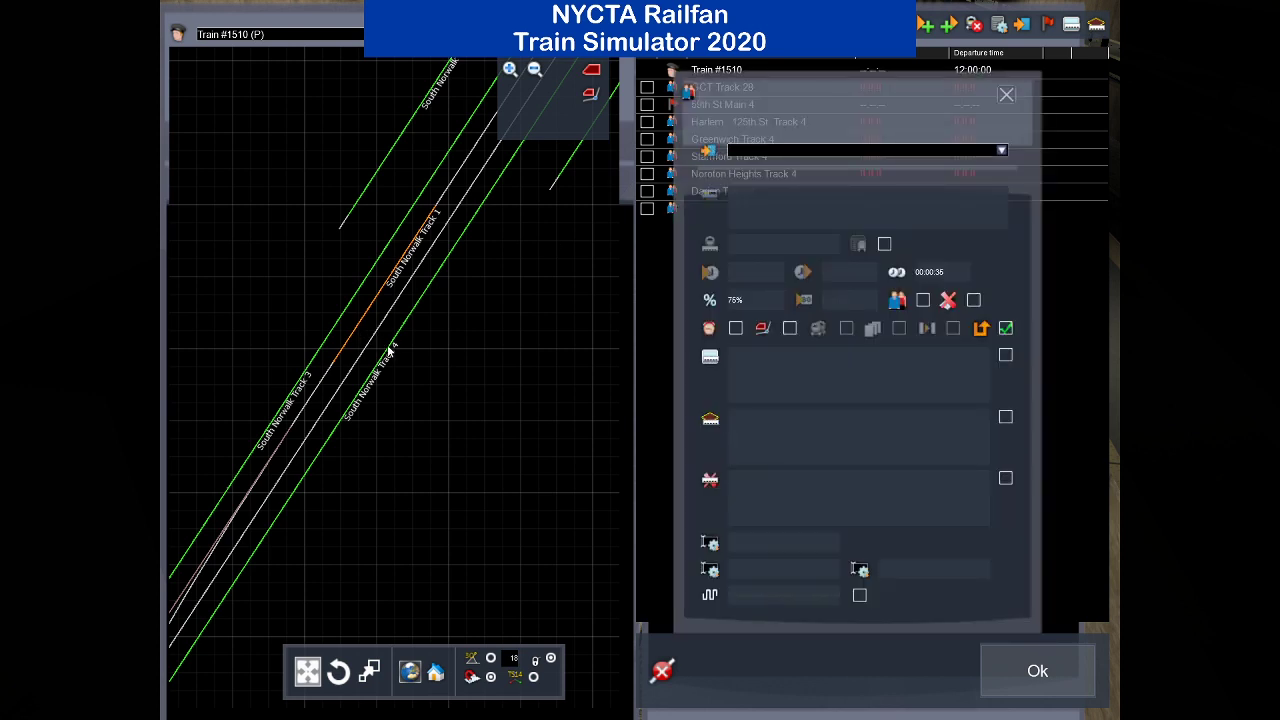
pyautogui.moveTo(388, 346); pyautogui.dragTo(390, 346)
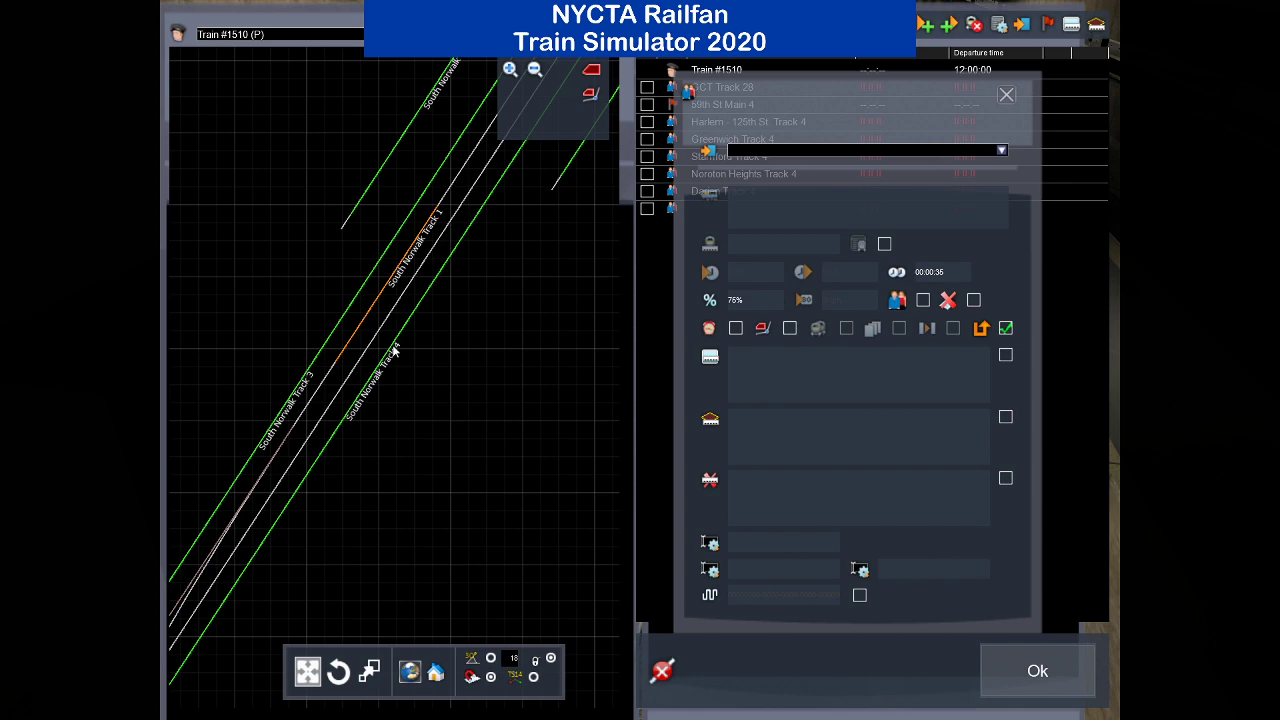
pyautogui.click(395, 349)
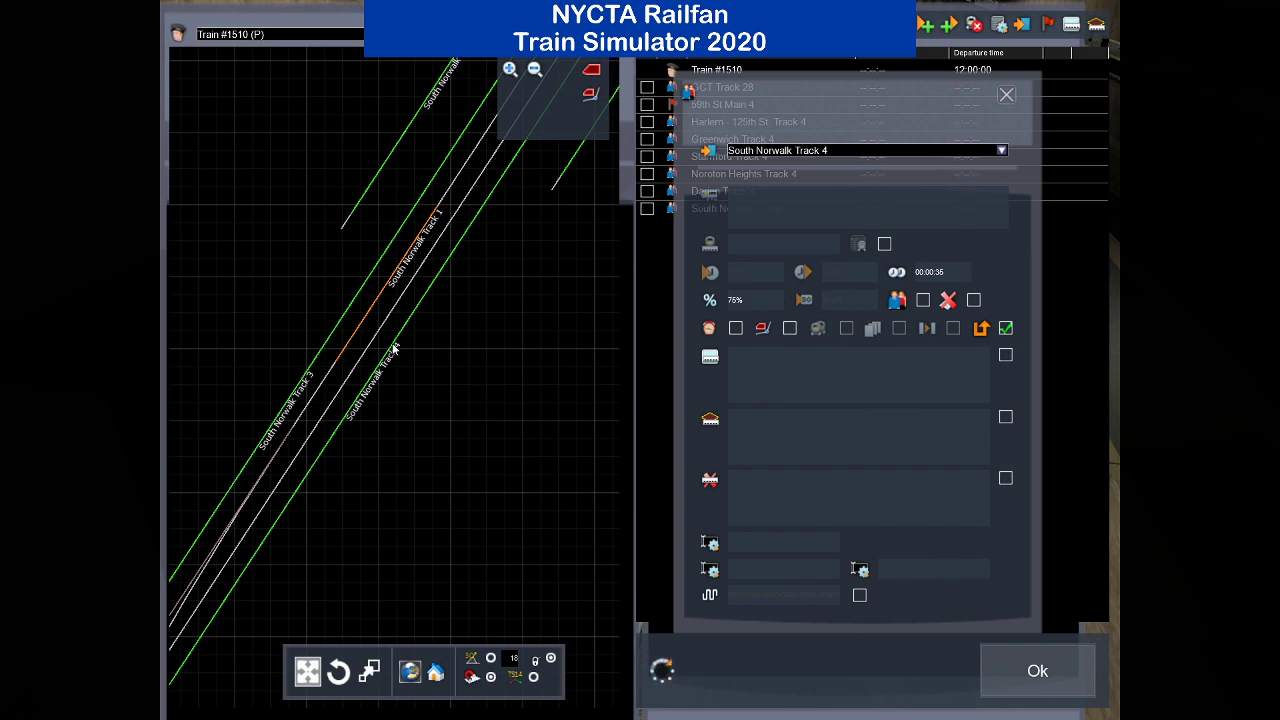
pyautogui.click(1006, 95)
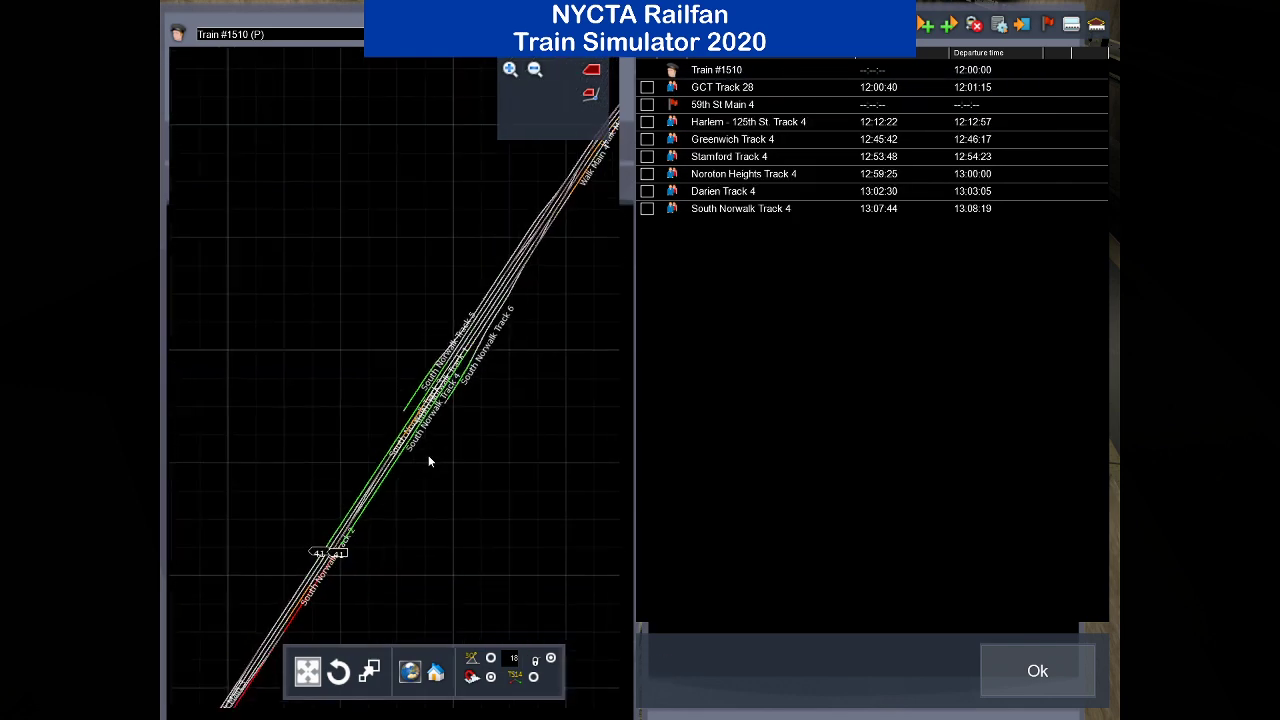
# Add a passenger pick-up to Train #1510 at Westport Track 4.
pyautogui.moveTo(504, 375); pyautogui.dragTo(377, 427)
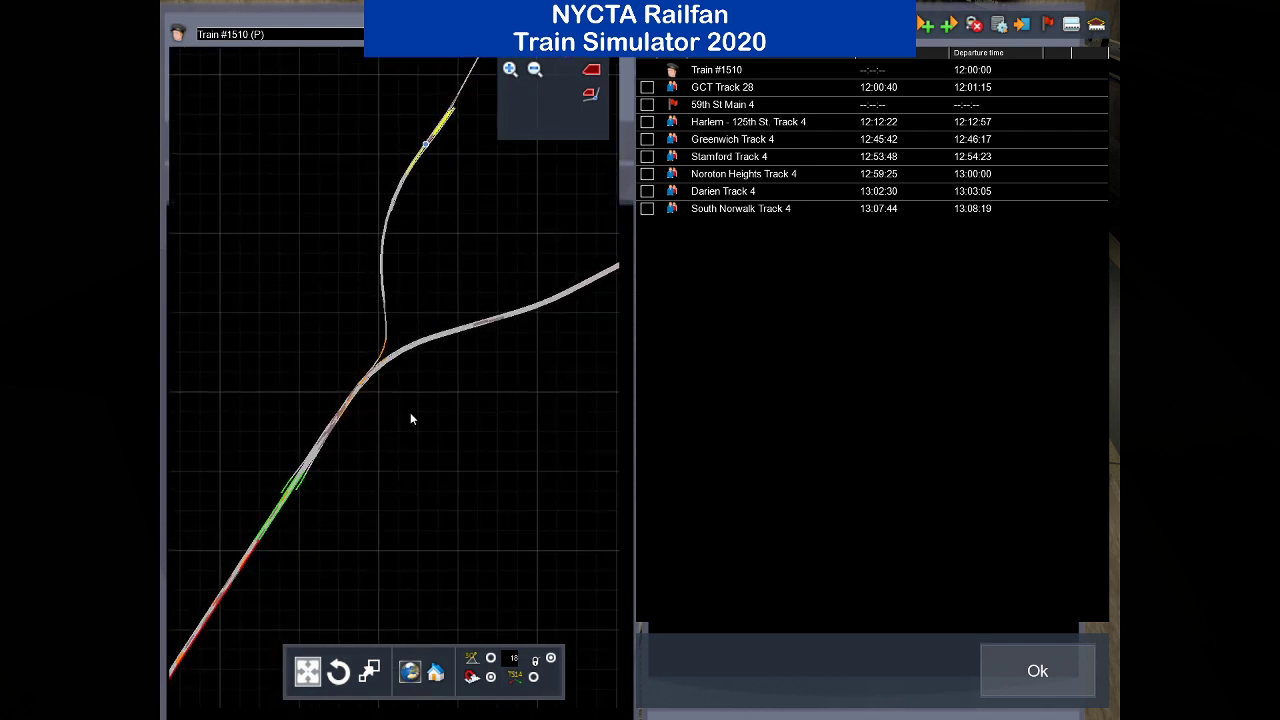
pyautogui.moveTo(499, 142); pyautogui.dragTo(306, 285)
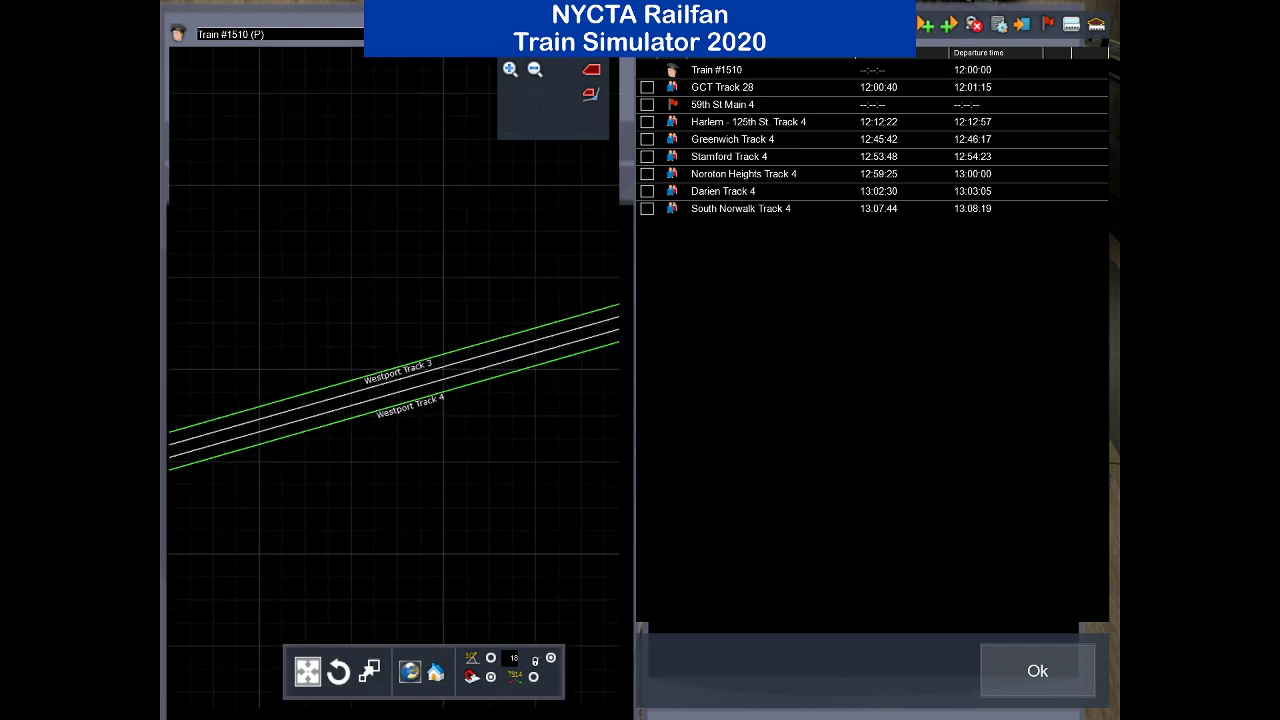
pyautogui.click(673, 227)
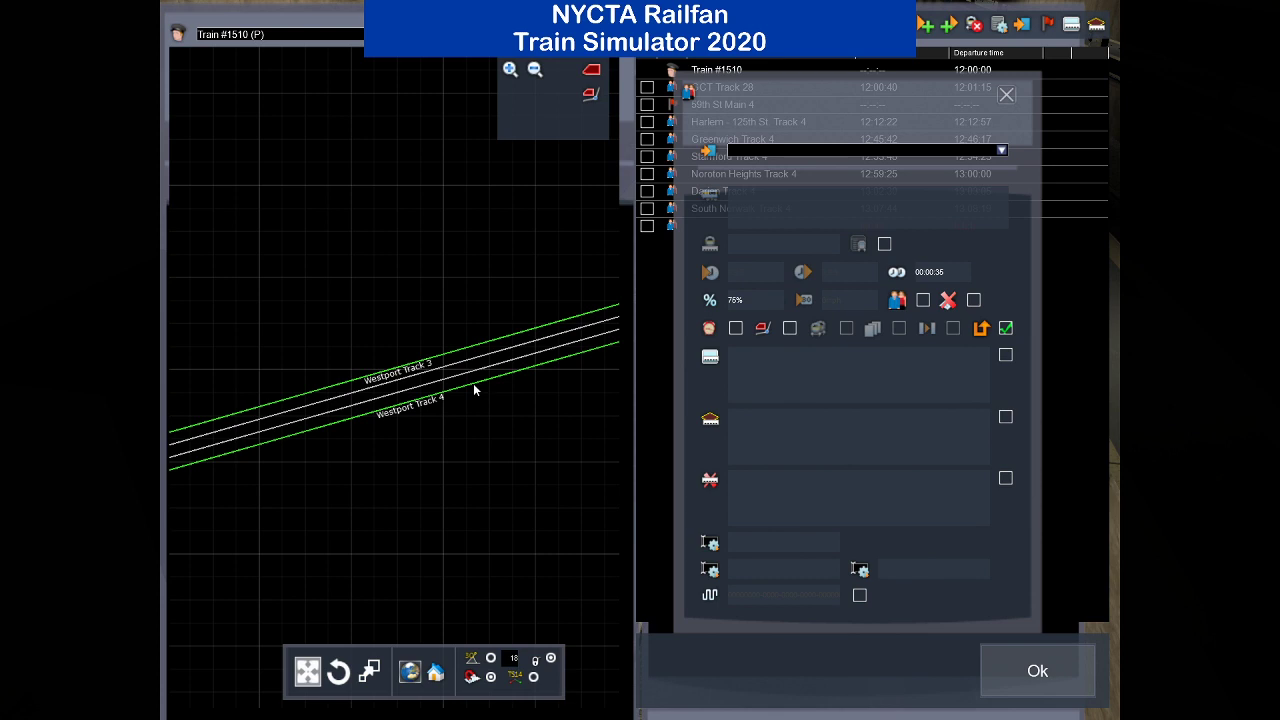
pyautogui.click(427, 403)
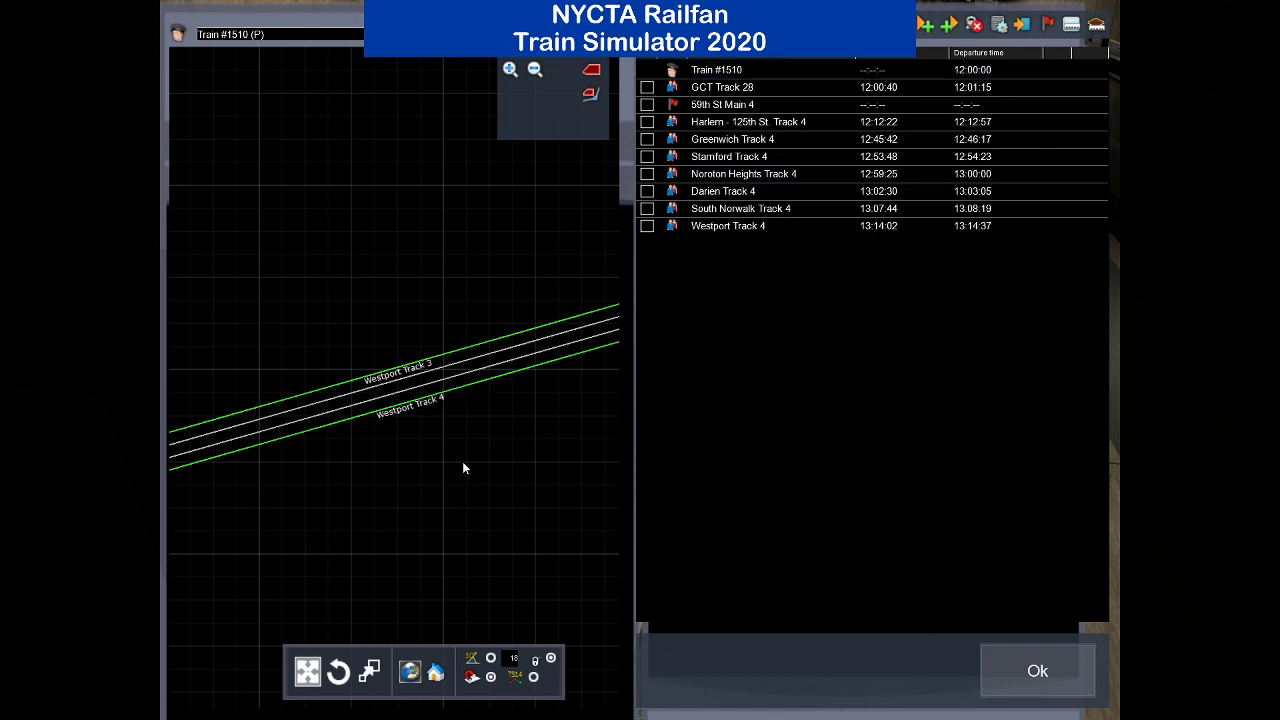
# Follow the line past Green's Farms and add a passenger pick-up to Train #1510 at Fairfield Track 4.
pyautogui.scroll(-8, 462, 462)
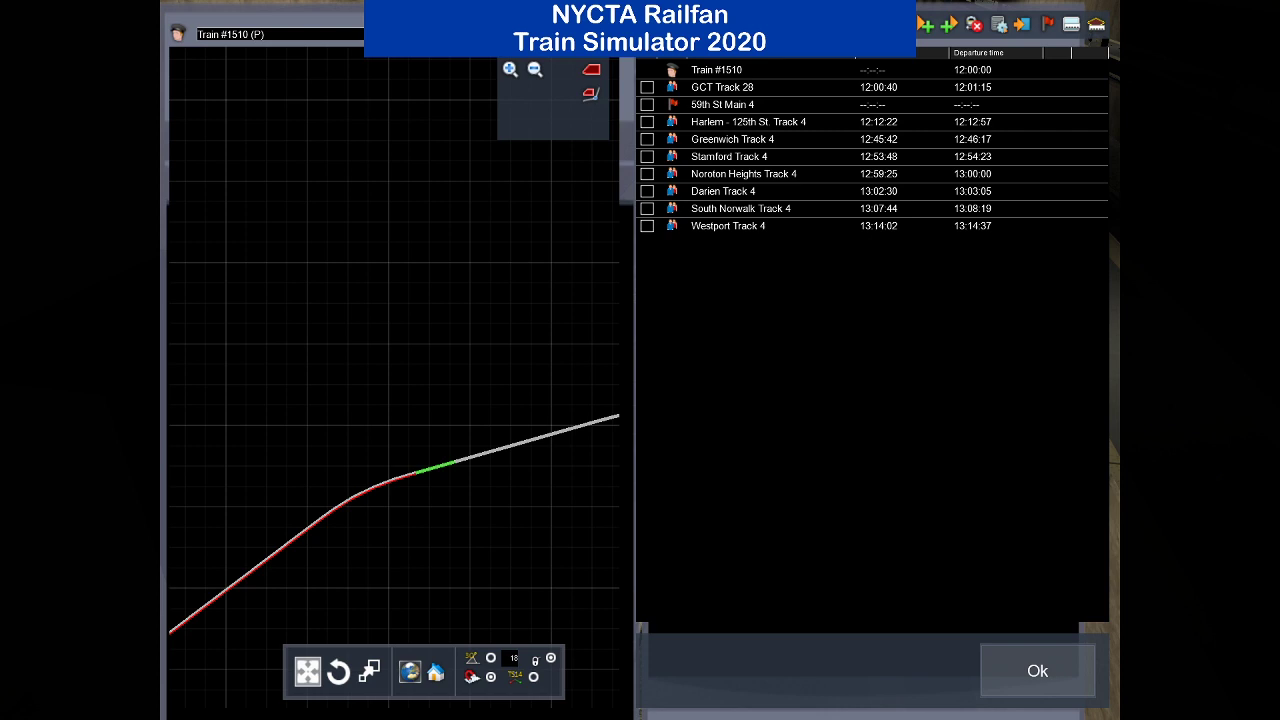
pyautogui.moveTo(558, 549); pyautogui.dragTo(176, 630)
pyautogui.moveTo(610, 530); pyautogui.dragTo(372, 507)
pyautogui.moveTo(534, 432); pyautogui.dragTo(331, 460)
pyautogui.scroll(8, 331, 460)
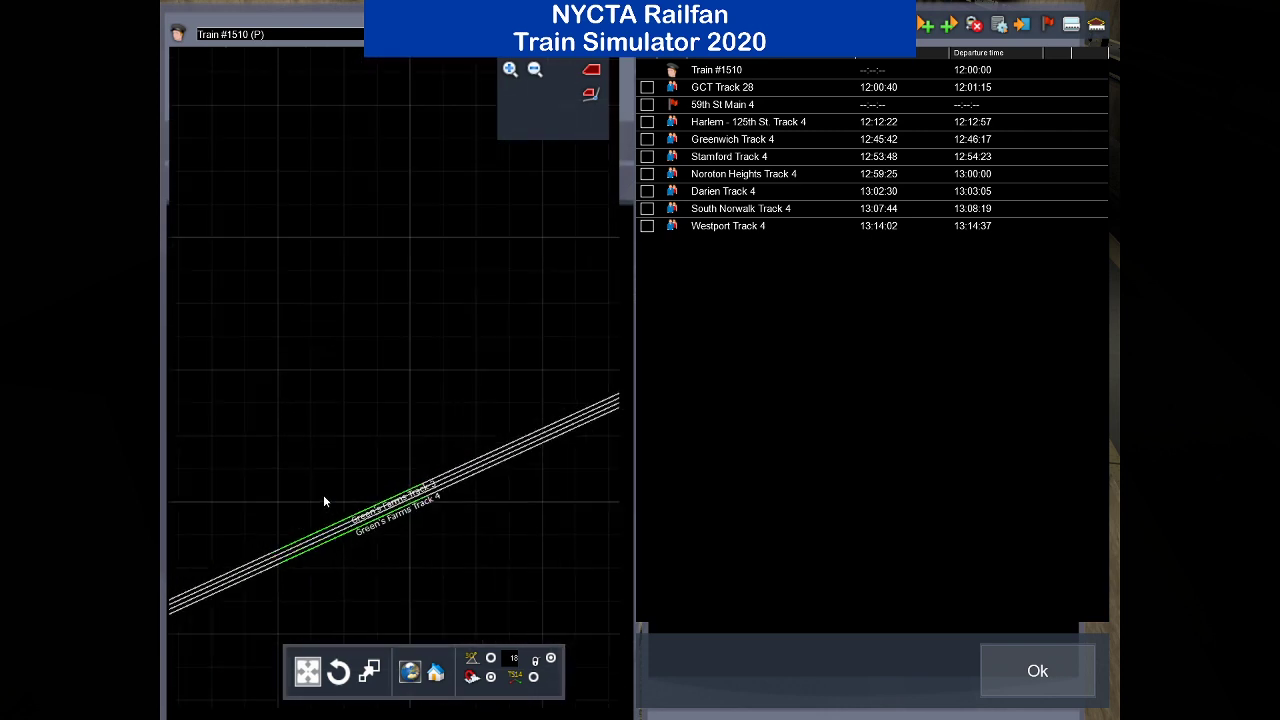
pyautogui.scroll(-7, 377, 506)
pyautogui.moveTo(525, 465); pyautogui.dragTo(240, 618)
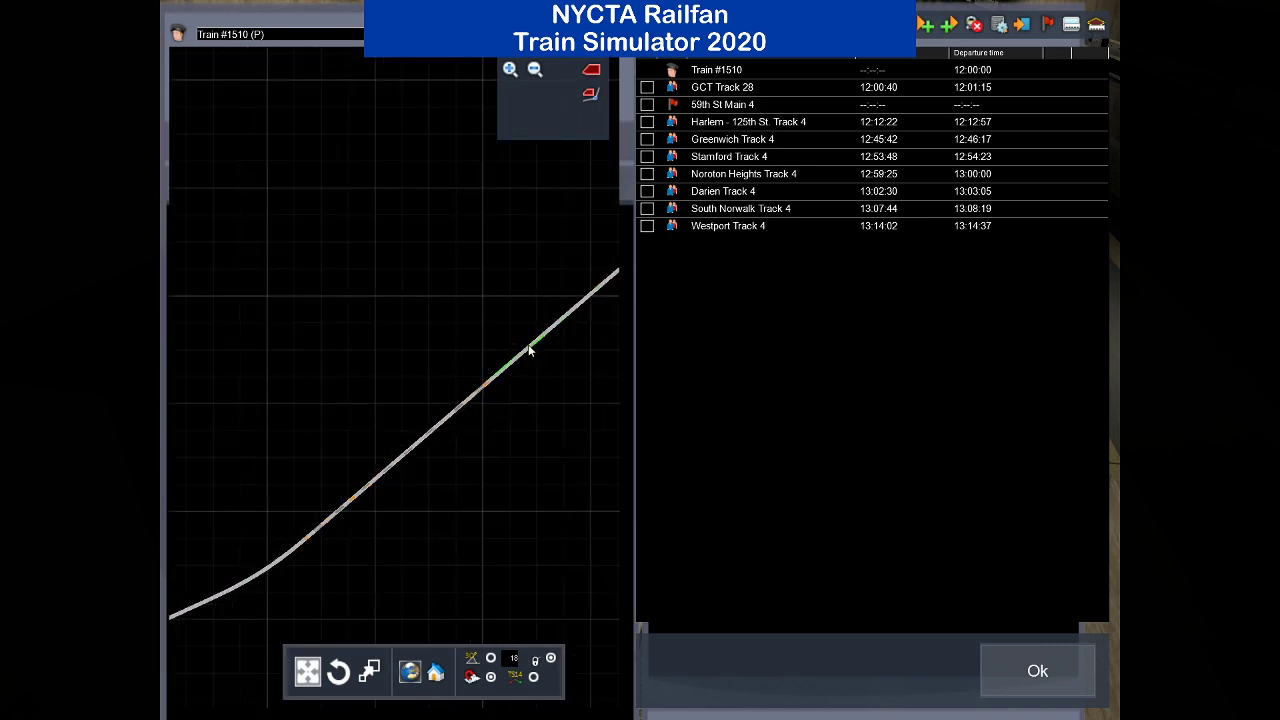
pyautogui.scroll(7, 528, 346)
pyautogui.scroll(-3, 529, 349)
pyautogui.moveTo(529, 349); pyautogui.dragTo(173, 613)
pyautogui.scroll(7, 355, 516)
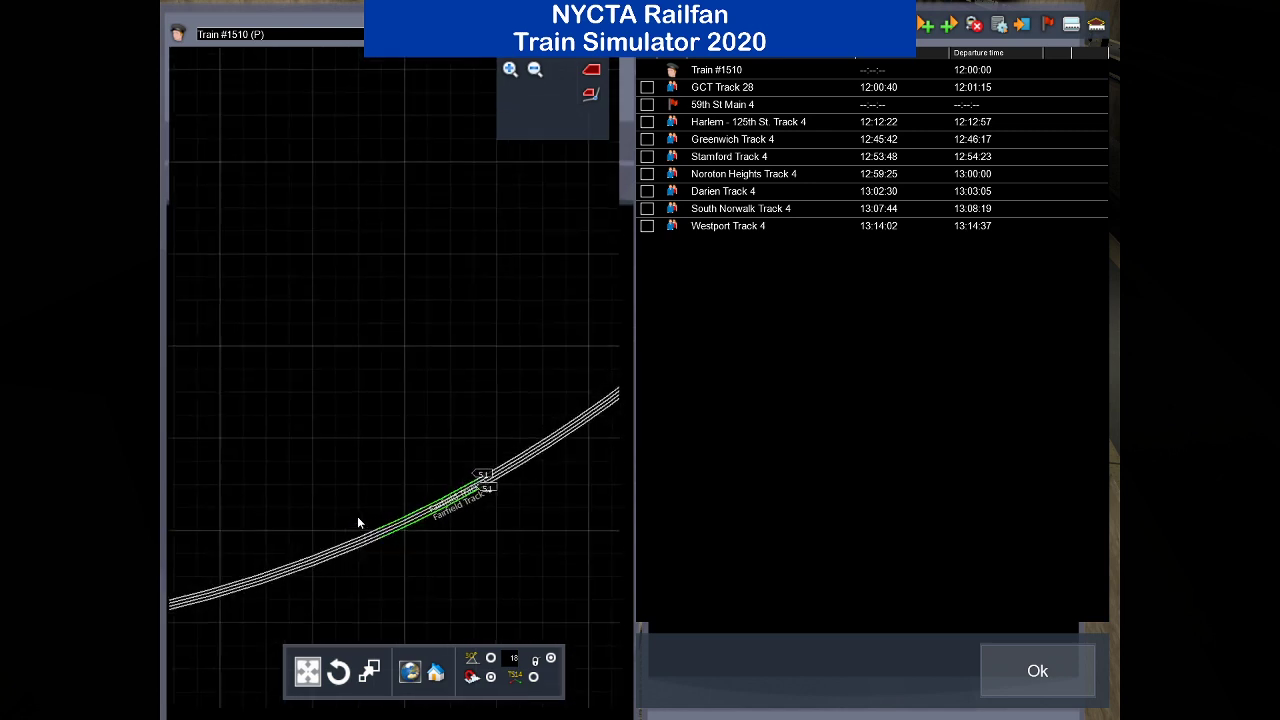
pyautogui.moveTo(477, 410); pyautogui.dragTo(397, 379)
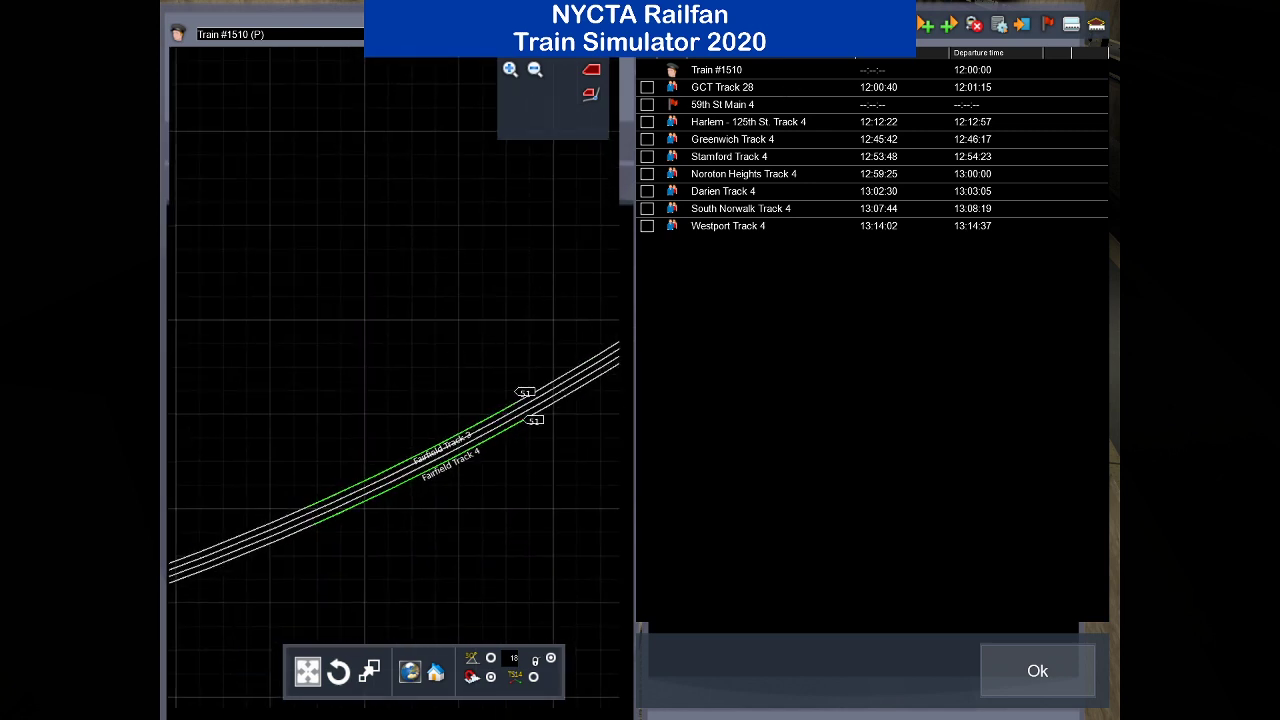
pyautogui.click(900, 24)
pyautogui.click(669, 240)
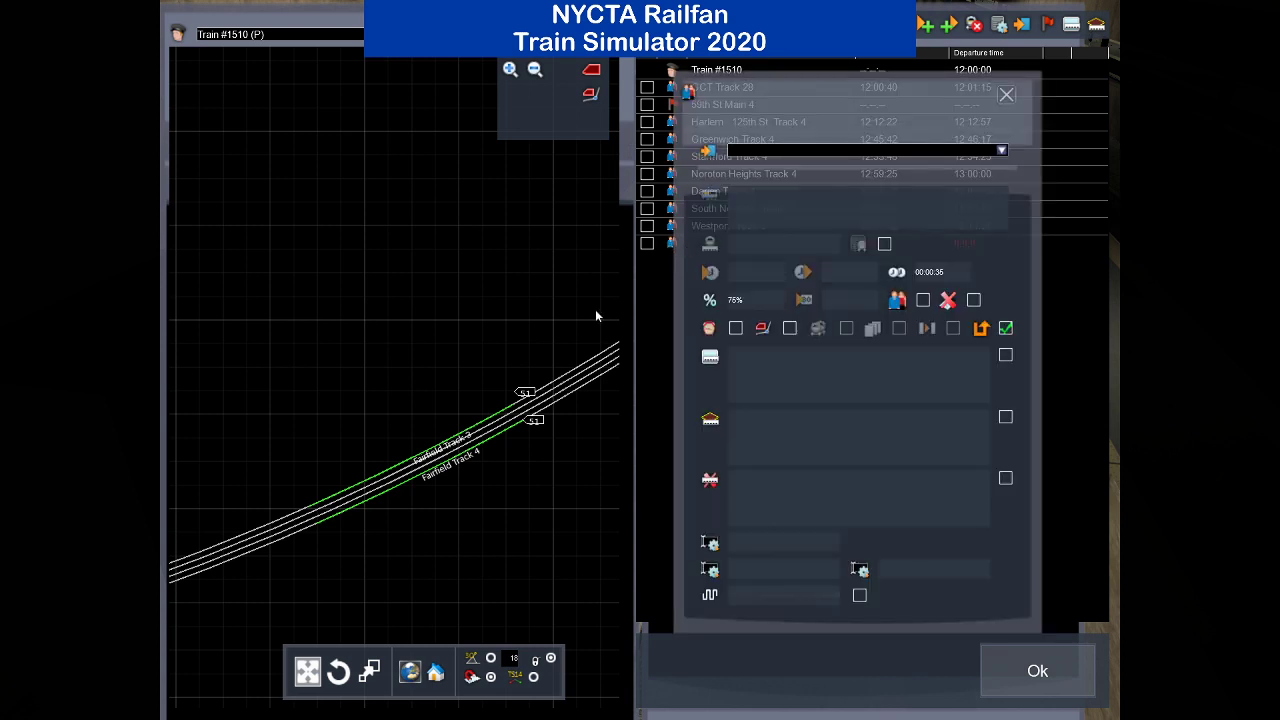
pyautogui.click(467, 455)
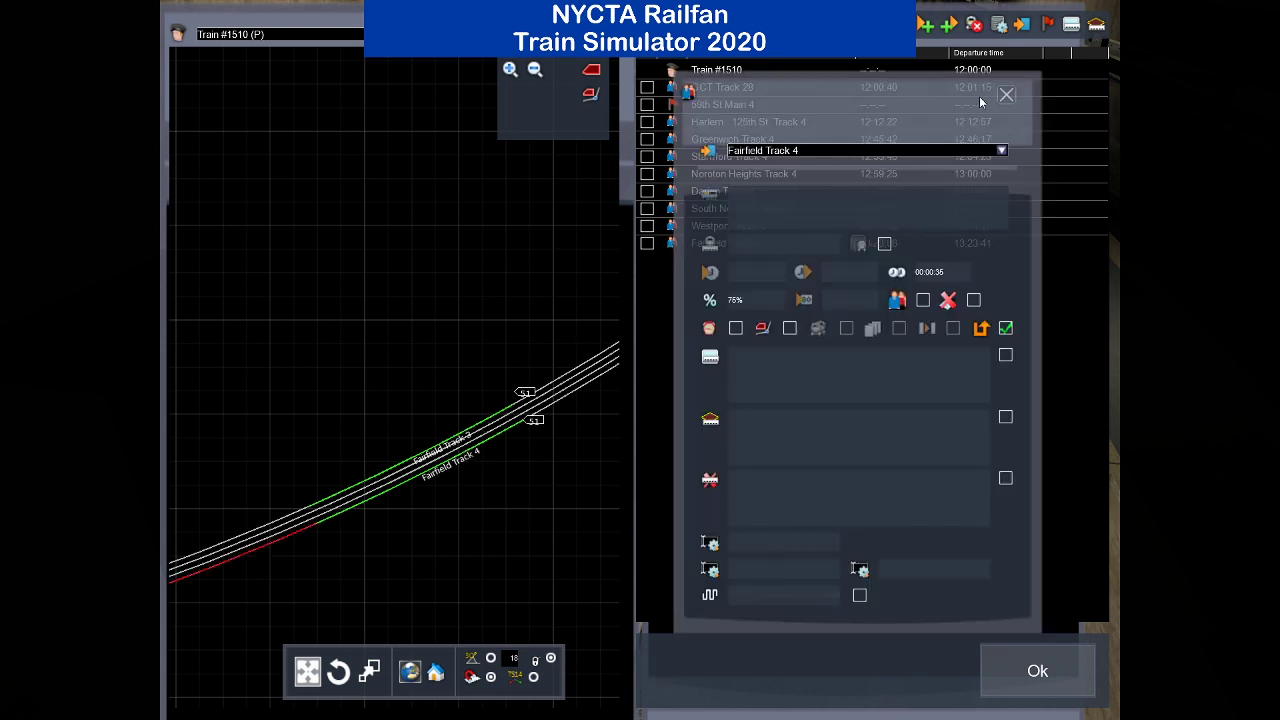
pyautogui.click(1007, 96)
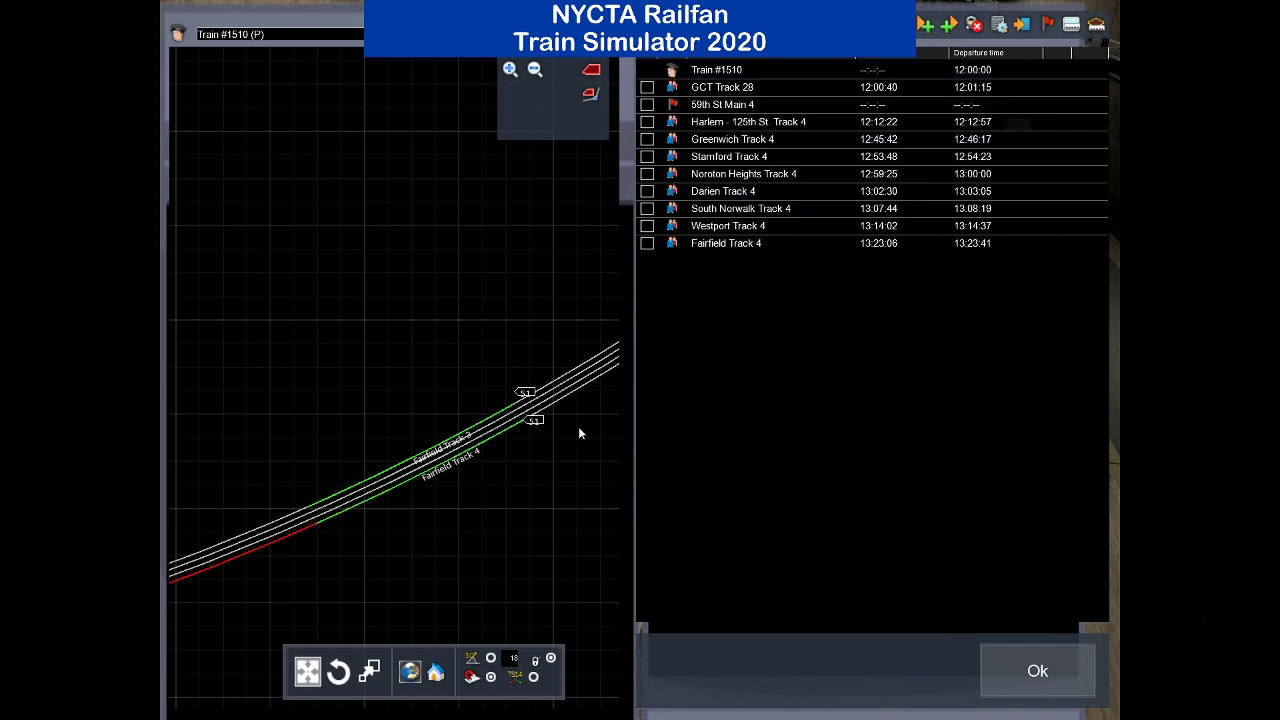
# Follow the line past Fairfield and add a passenger pick-up to Train #1510 at Fairfield Metro Track 4.
pyautogui.scroll(-5, 509, 491)
pyautogui.scroll(5, 406, 443)
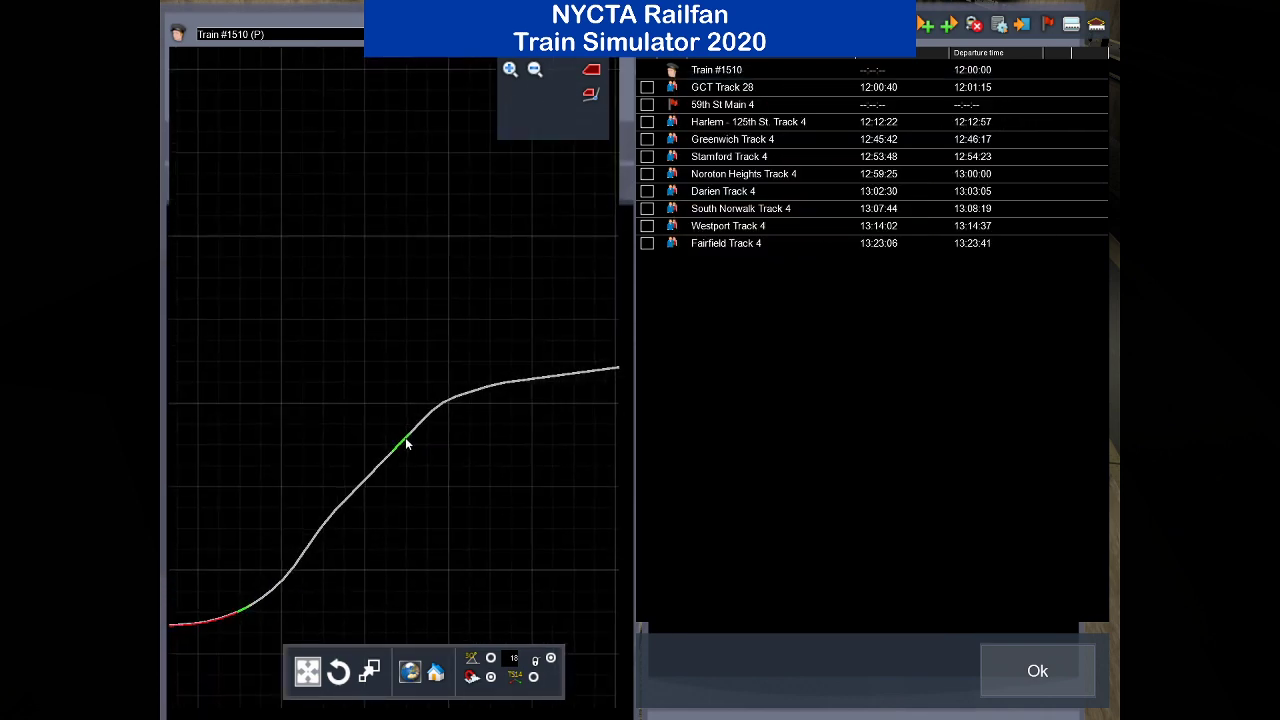
pyautogui.moveTo(437, 410); pyautogui.dragTo(470, 399)
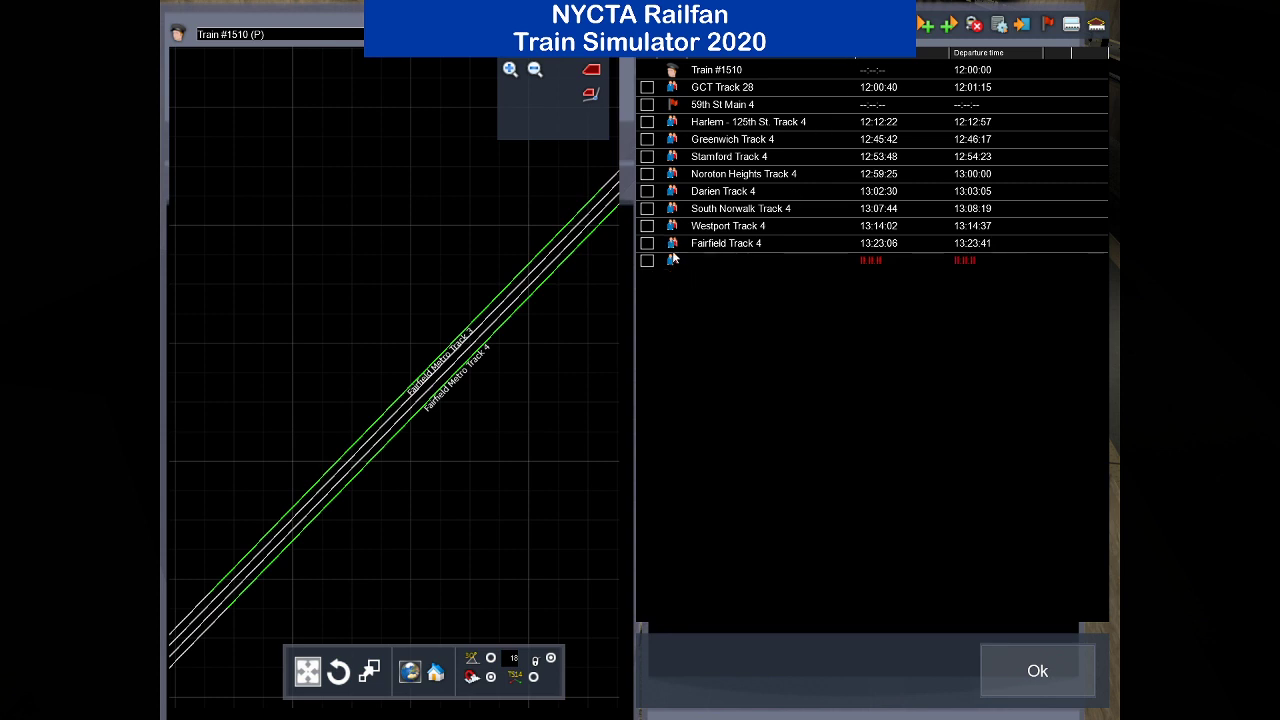
pyautogui.click(672, 252)
pyautogui.click(1003, 94)
pyautogui.click(681, 260)
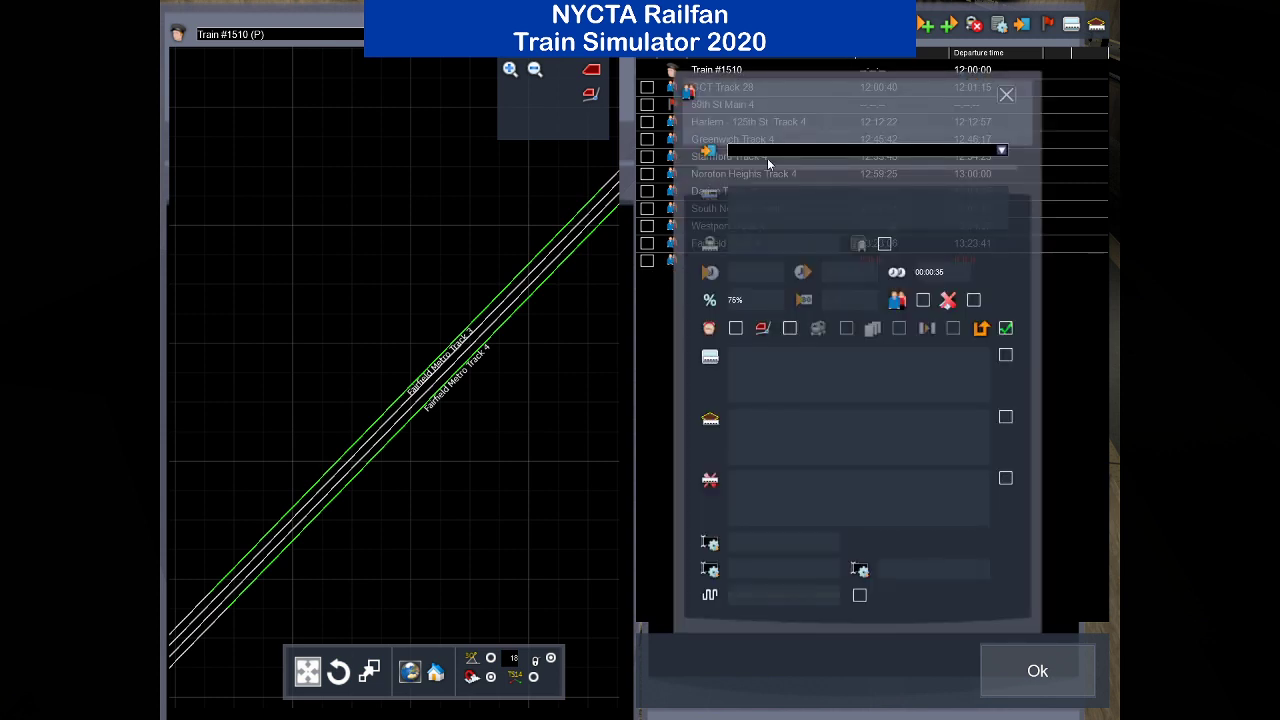
pyautogui.click(480, 353)
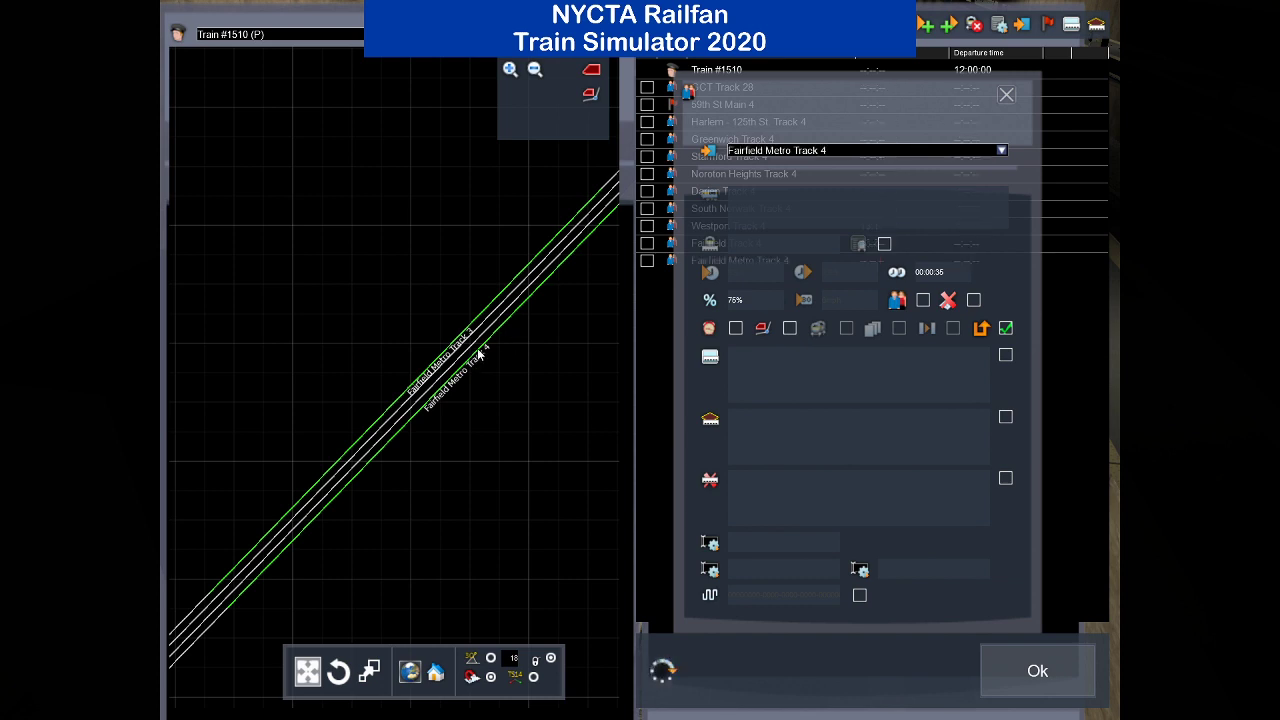
pyautogui.click(1006, 94)
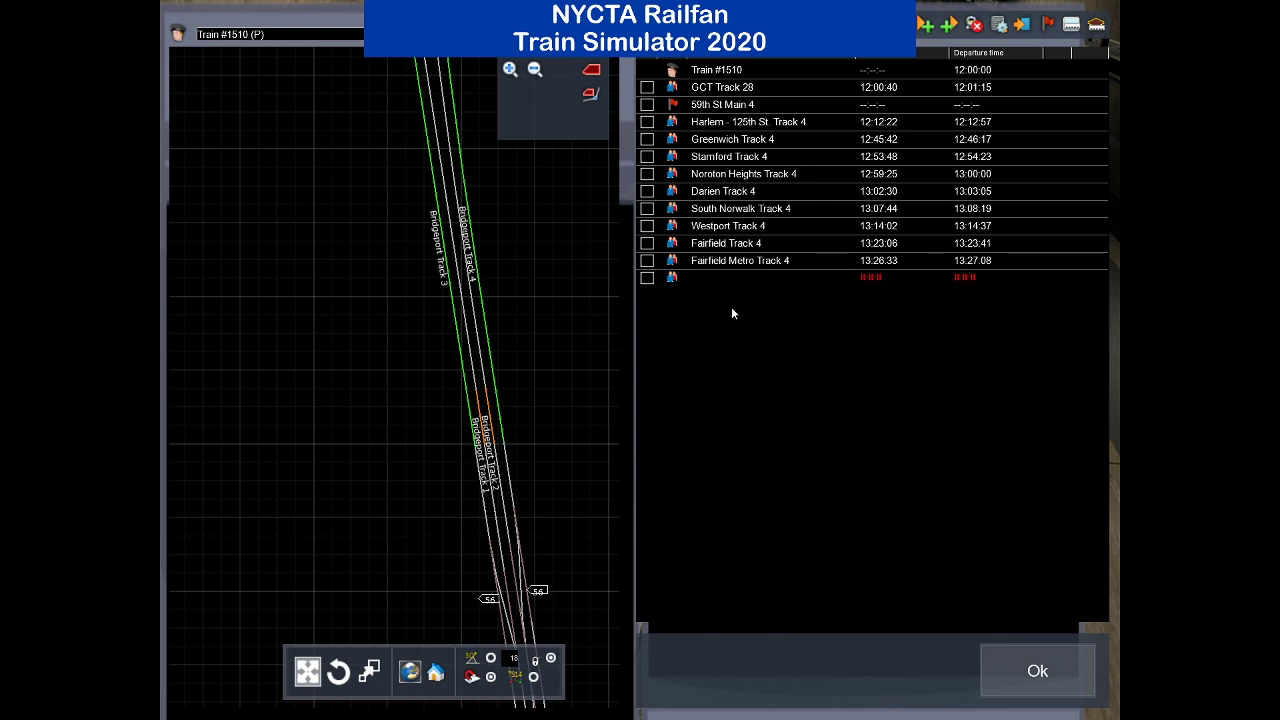
# Add passenger pick-ups to Train #1510 at Bridgeport Track 4 and Stratford Track 4.
pyautogui.click(670, 277)
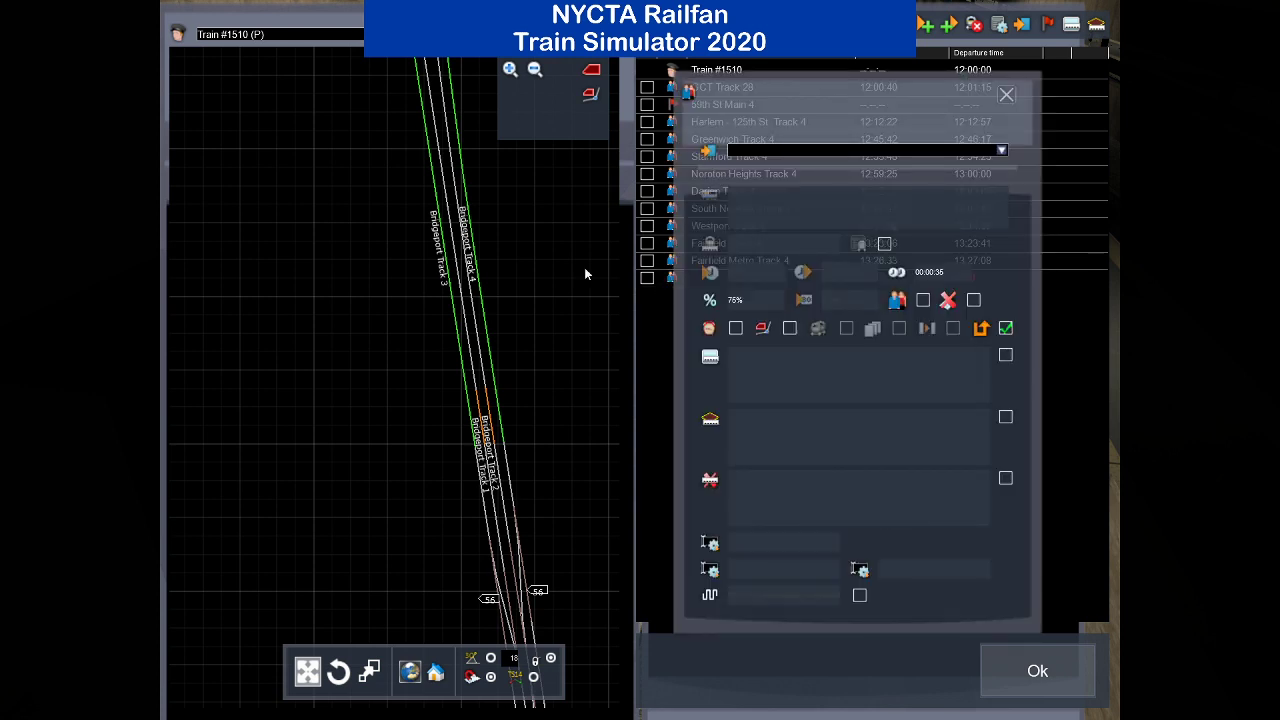
pyautogui.click(474, 248)
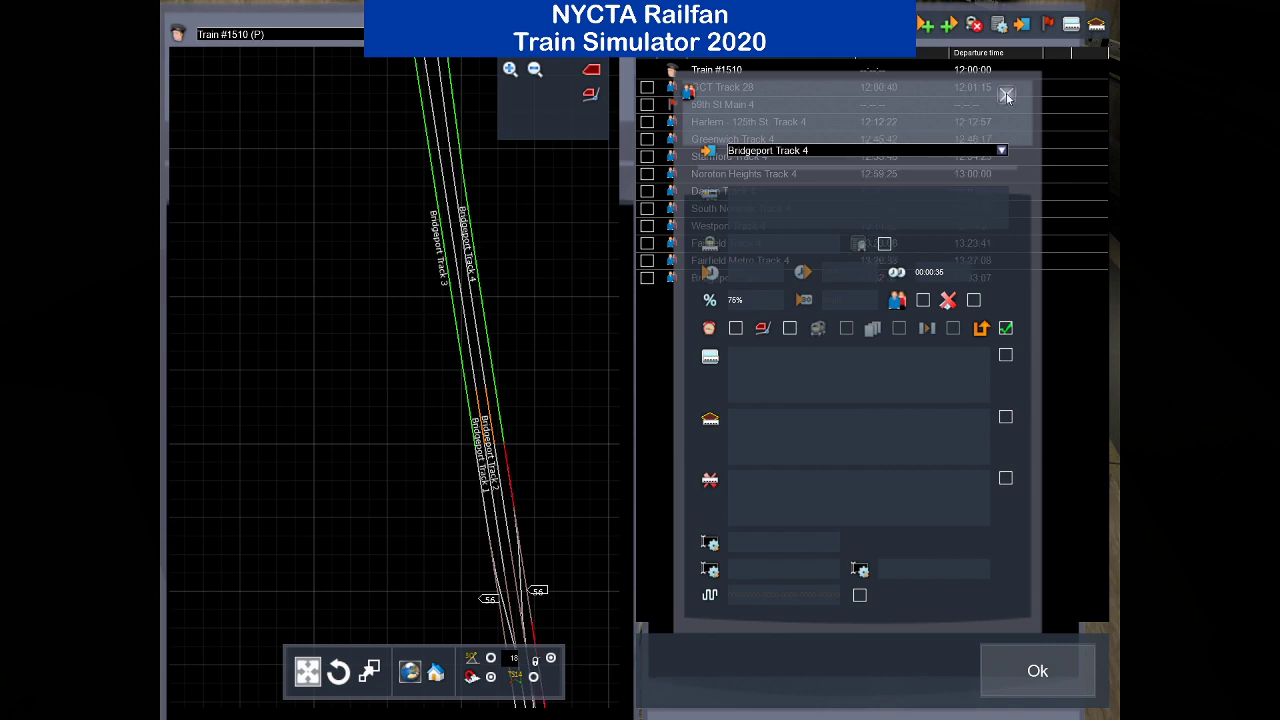
pyautogui.scroll(-3, 461, 362)
pyautogui.moveTo(550, 292); pyautogui.dragTo(371, 389)
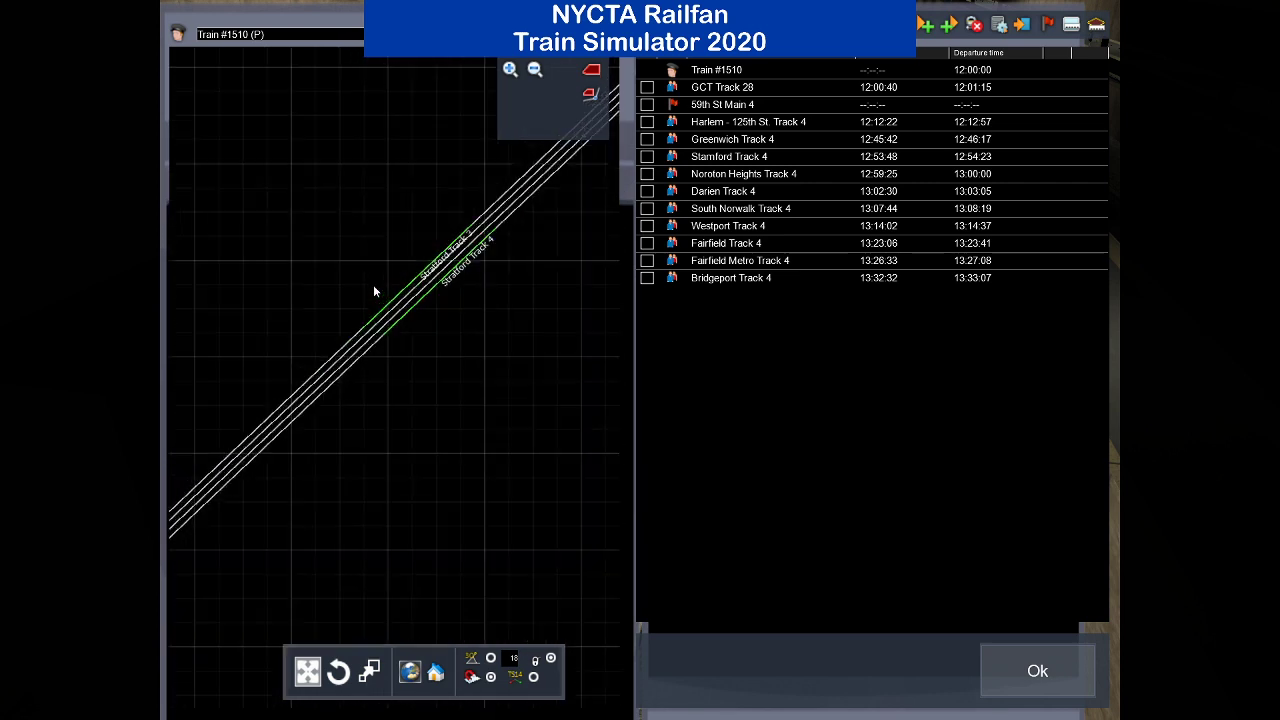
pyautogui.click(902, 24)
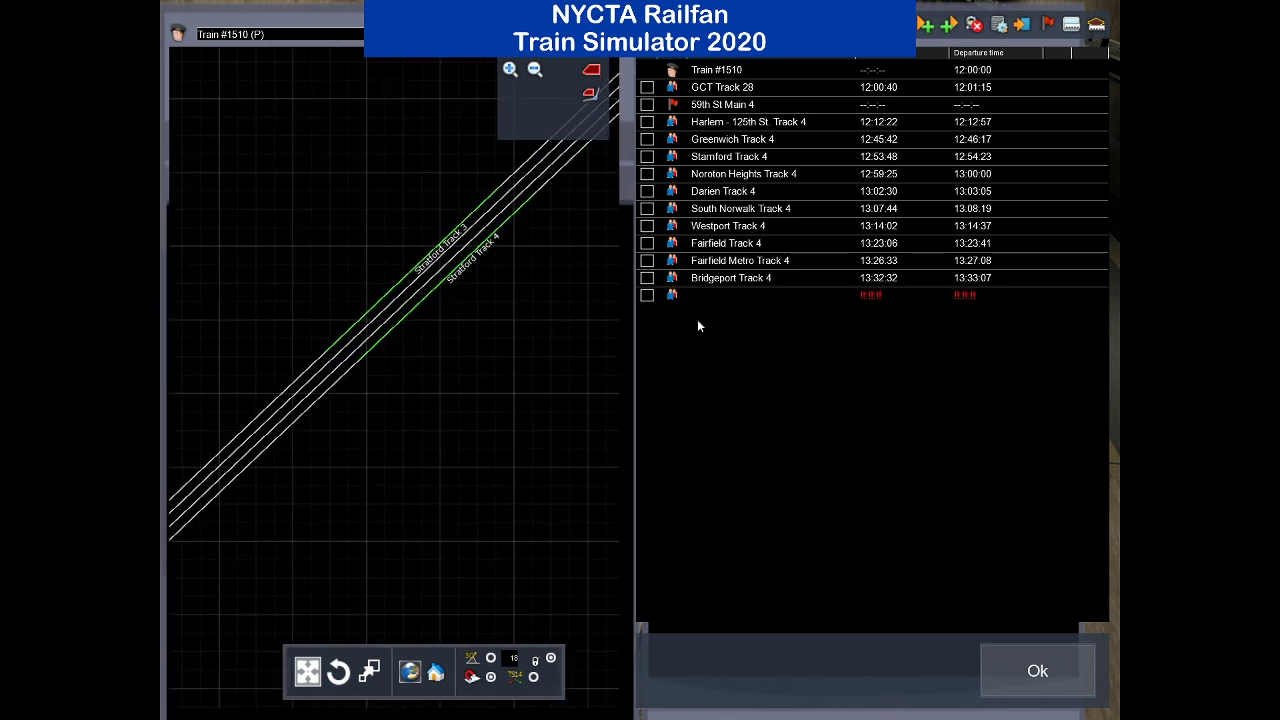
pyautogui.click(672, 295)
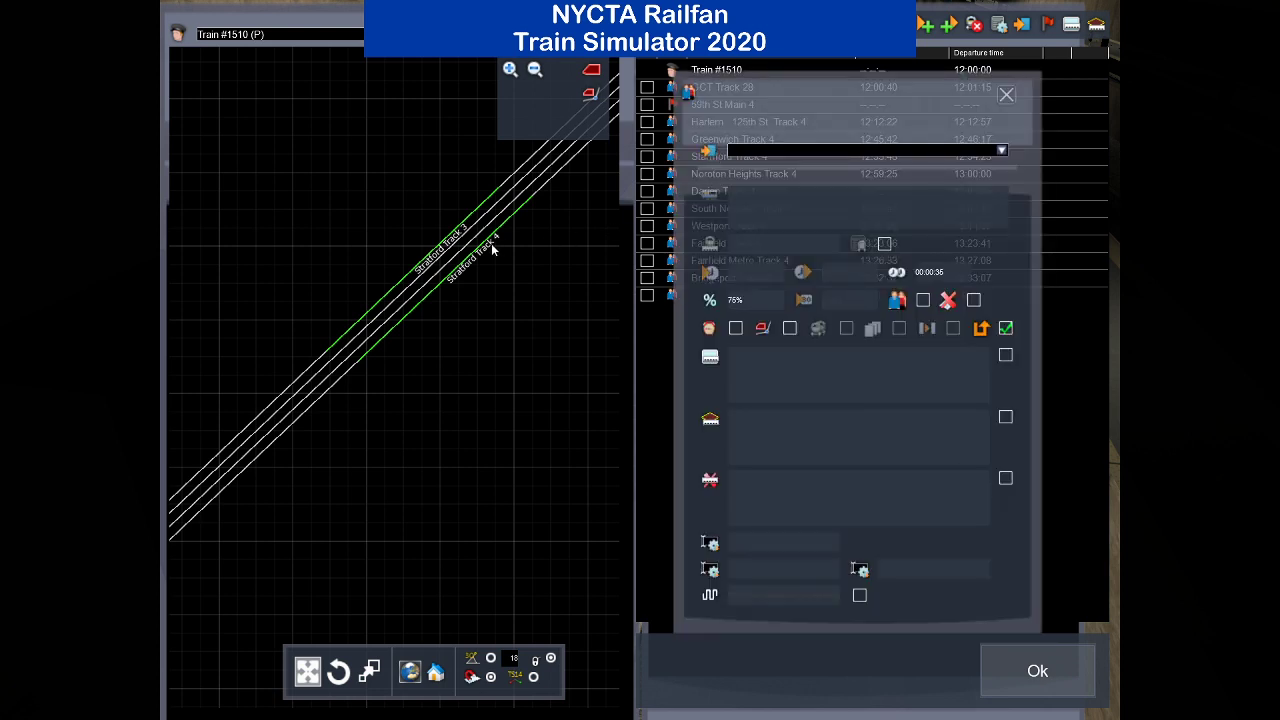
pyautogui.click(1006, 94)
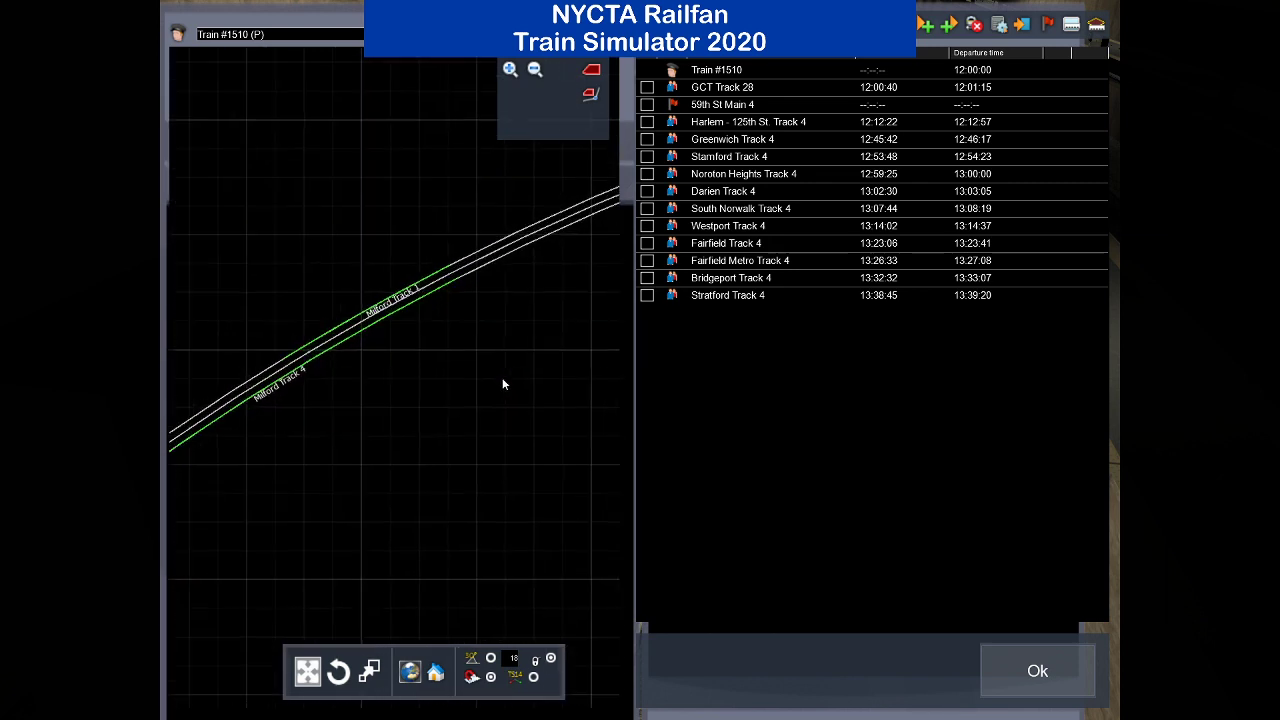
# Add a passenger pick-up to Train #1510 at Milford Track 4.
pyautogui.click(726, 24)
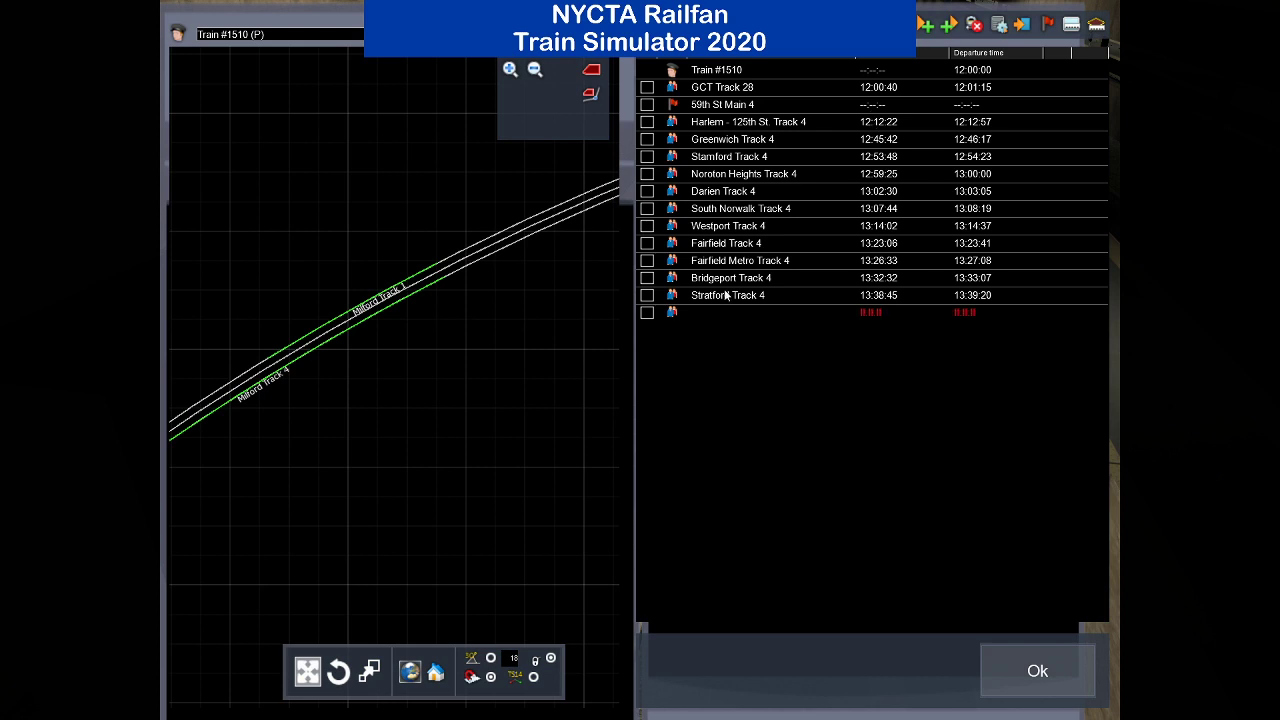
pyautogui.doubleClick(668, 314)
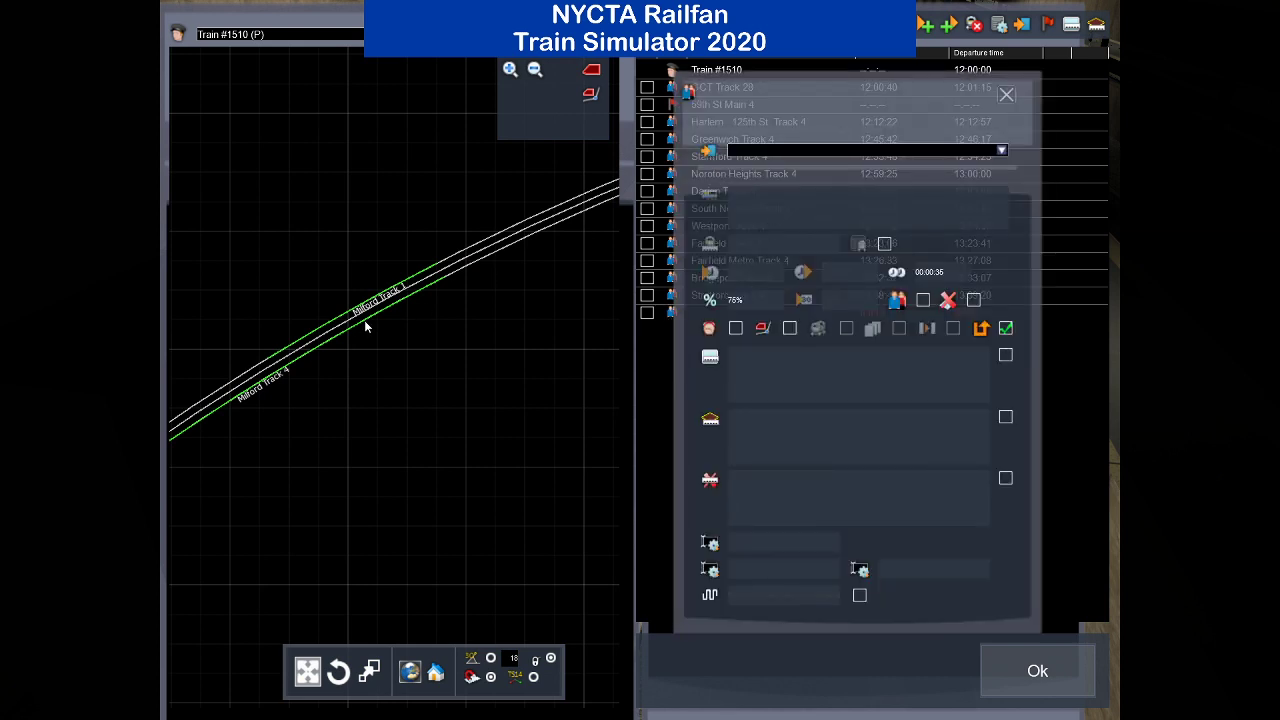
pyautogui.click(1007, 93)
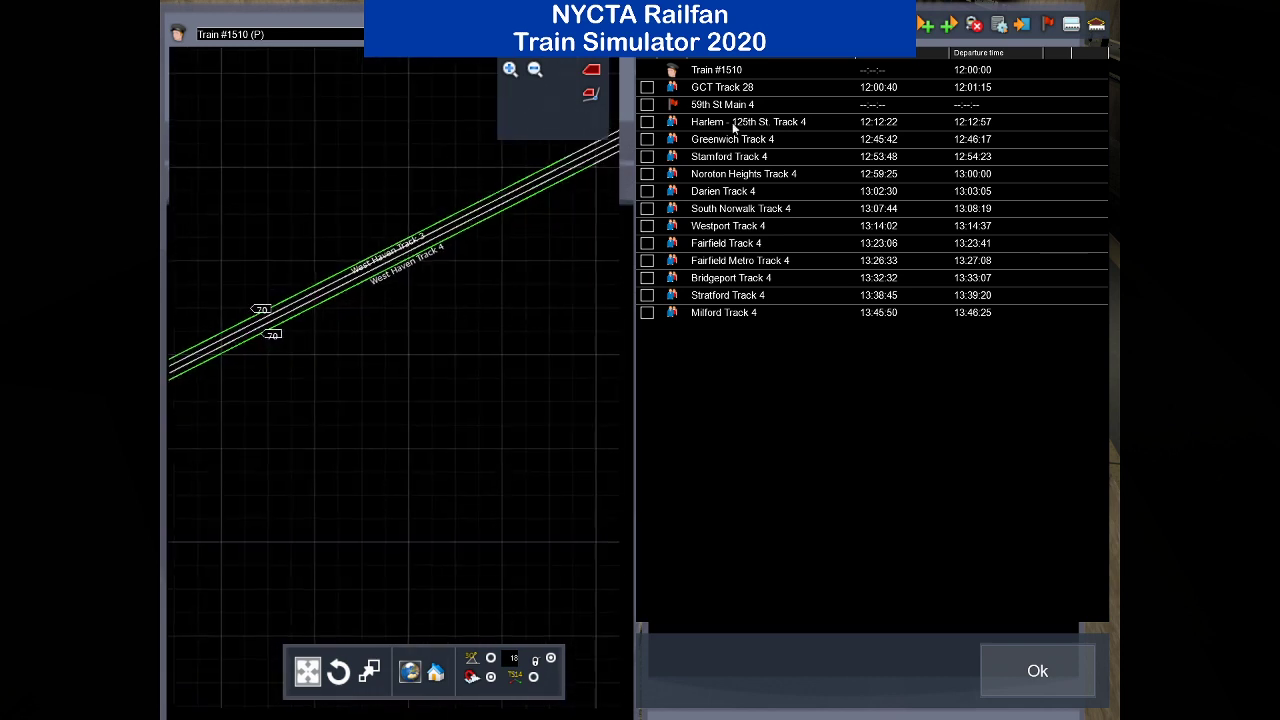
# Add a passenger pick-up to Train #1510, choosing West Haven Track 4 from the list of destinations.
pyautogui.click(676, 24)
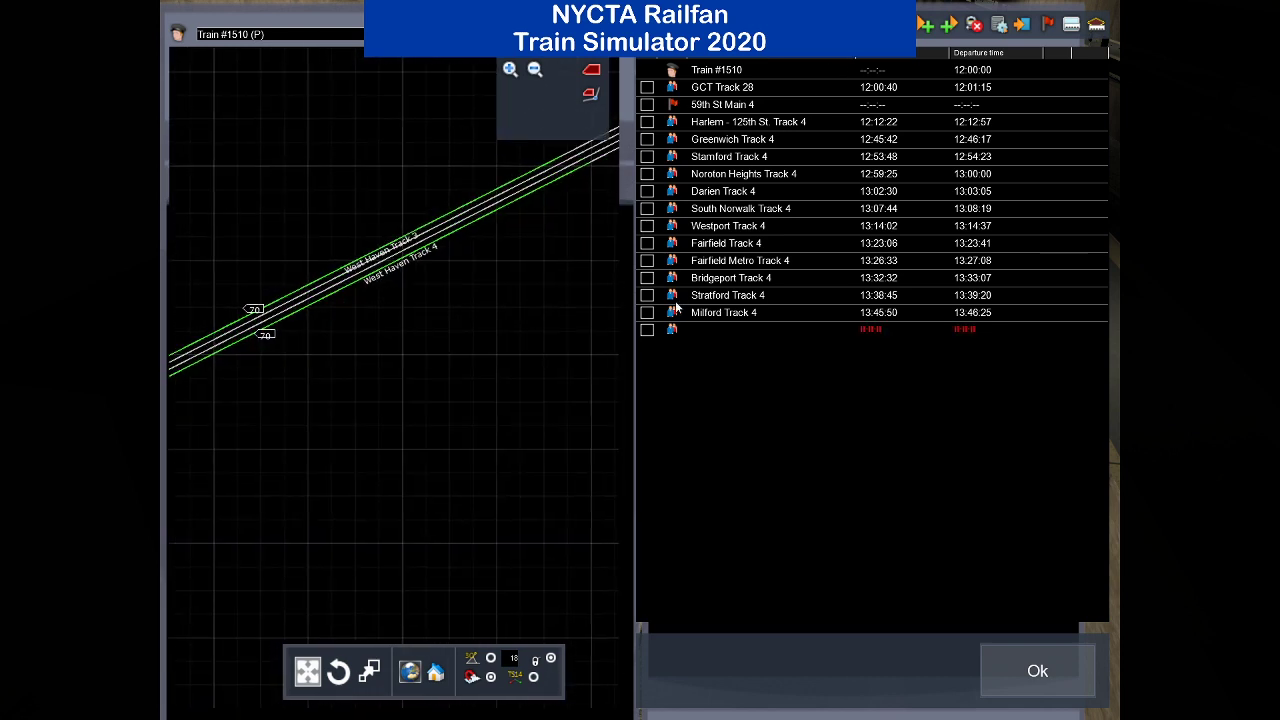
pyautogui.doubleClick(672, 329)
pyautogui.click(1003, 151)
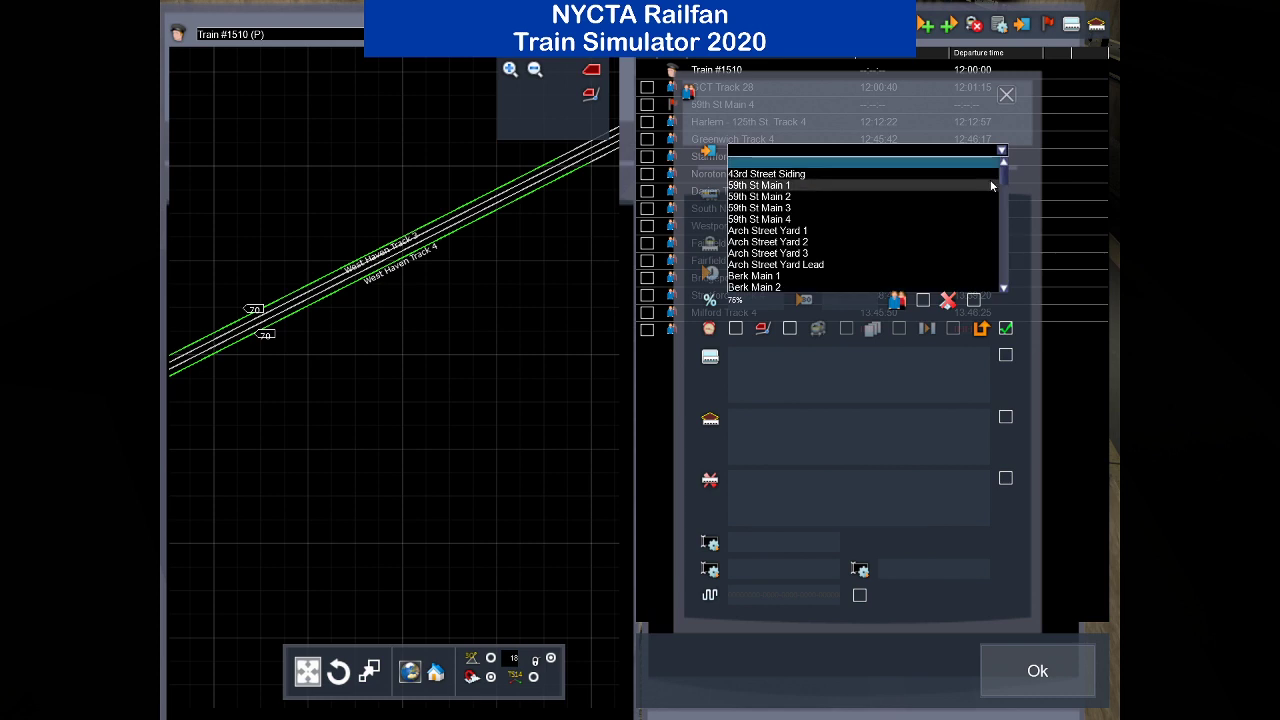
pyautogui.moveTo(1004, 171); pyautogui.dragTo(993, 288)
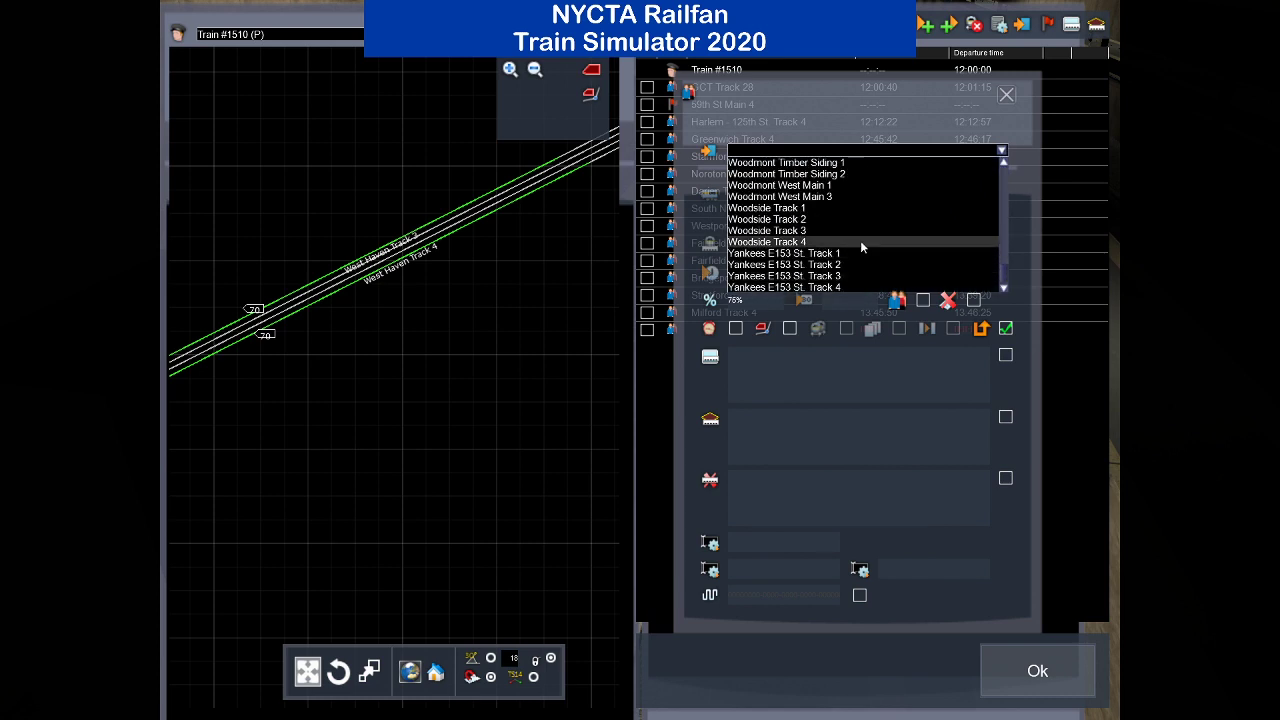
pyautogui.scroll(4, 860, 240)
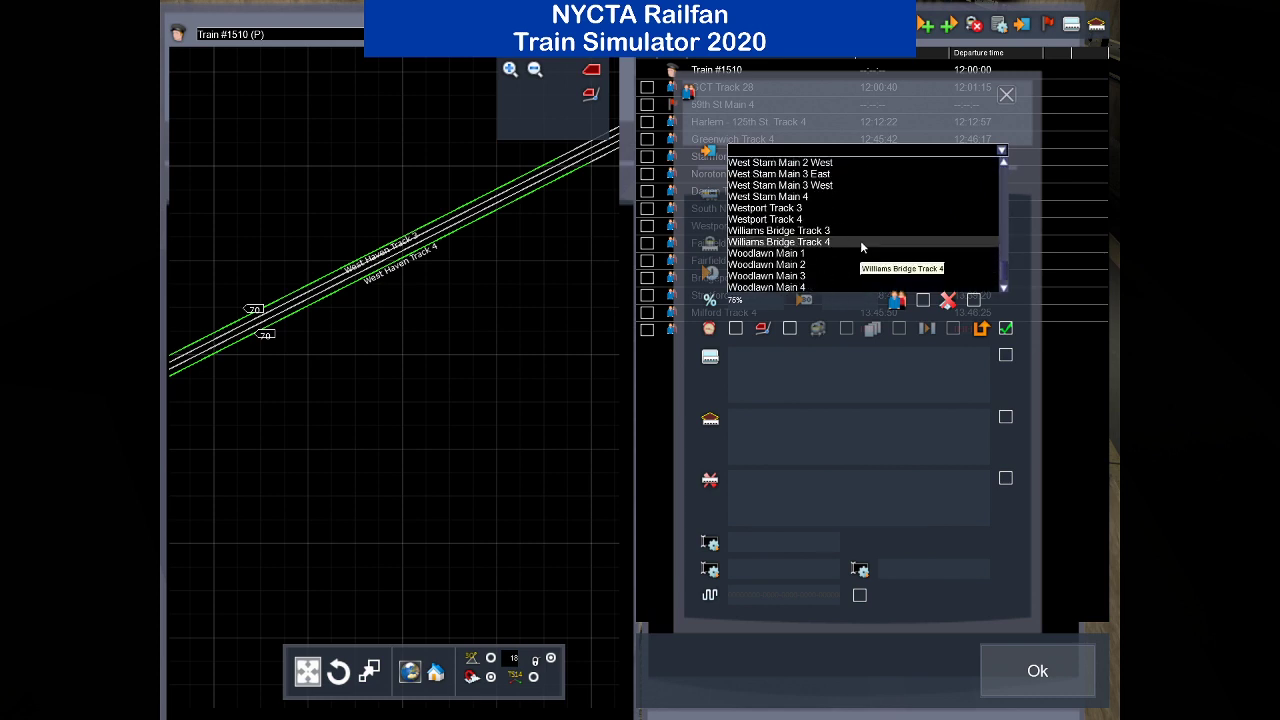
pyautogui.scroll(4, 860, 240)
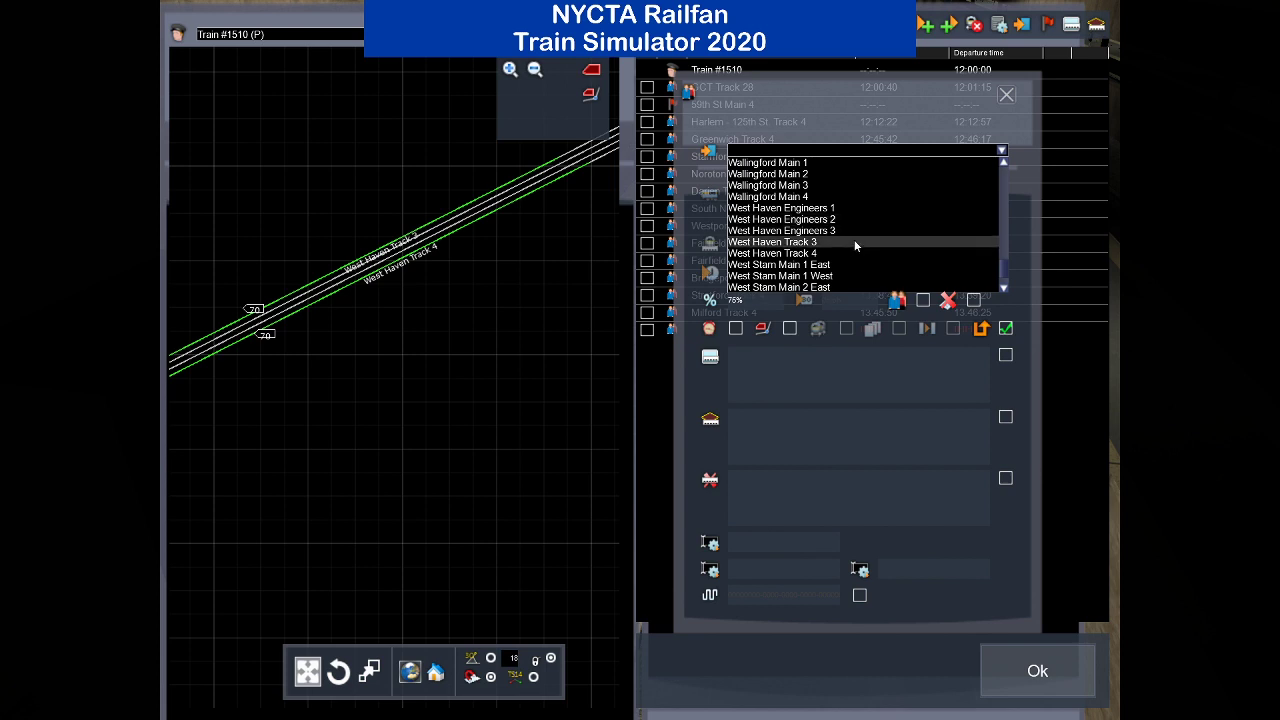
pyautogui.click(846, 253)
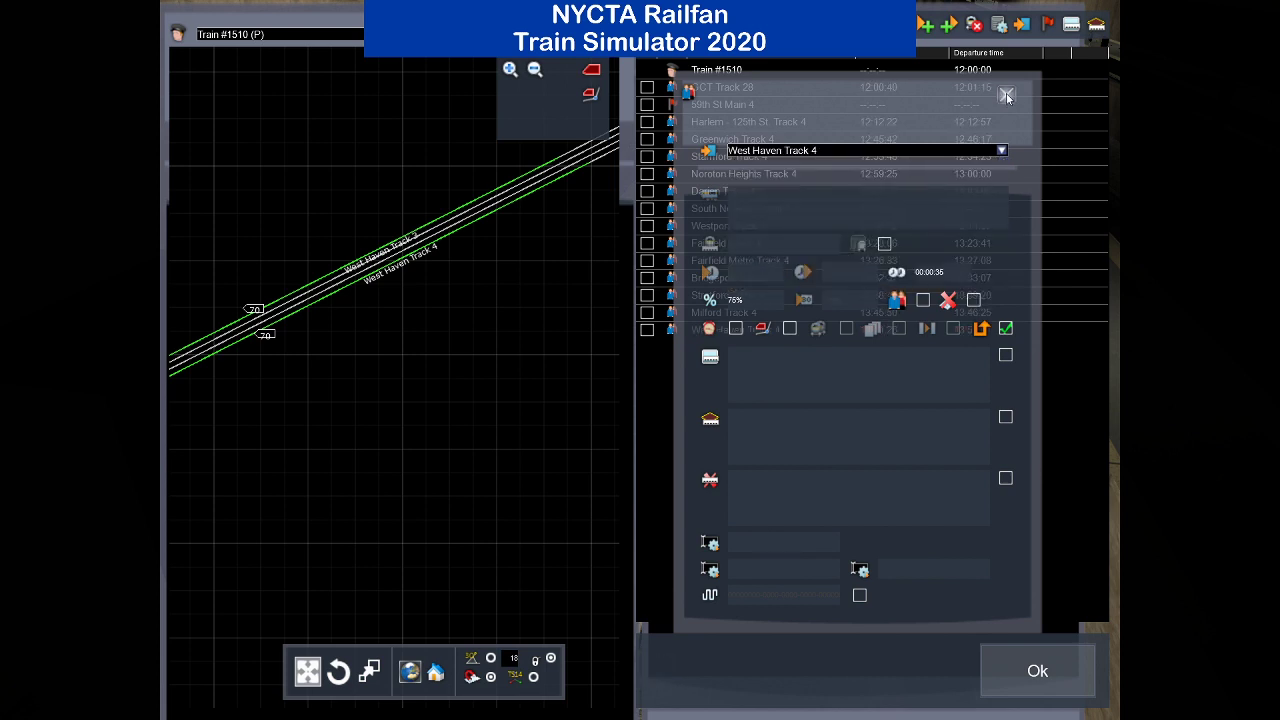
pyautogui.click(1006, 94)
# Follow the line to the New Haven station tracks and add a passenger pick-up to Train #1510 at New Haven Track 14.
pyautogui.moveTo(508, 304); pyautogui.dragTo(383, 441)
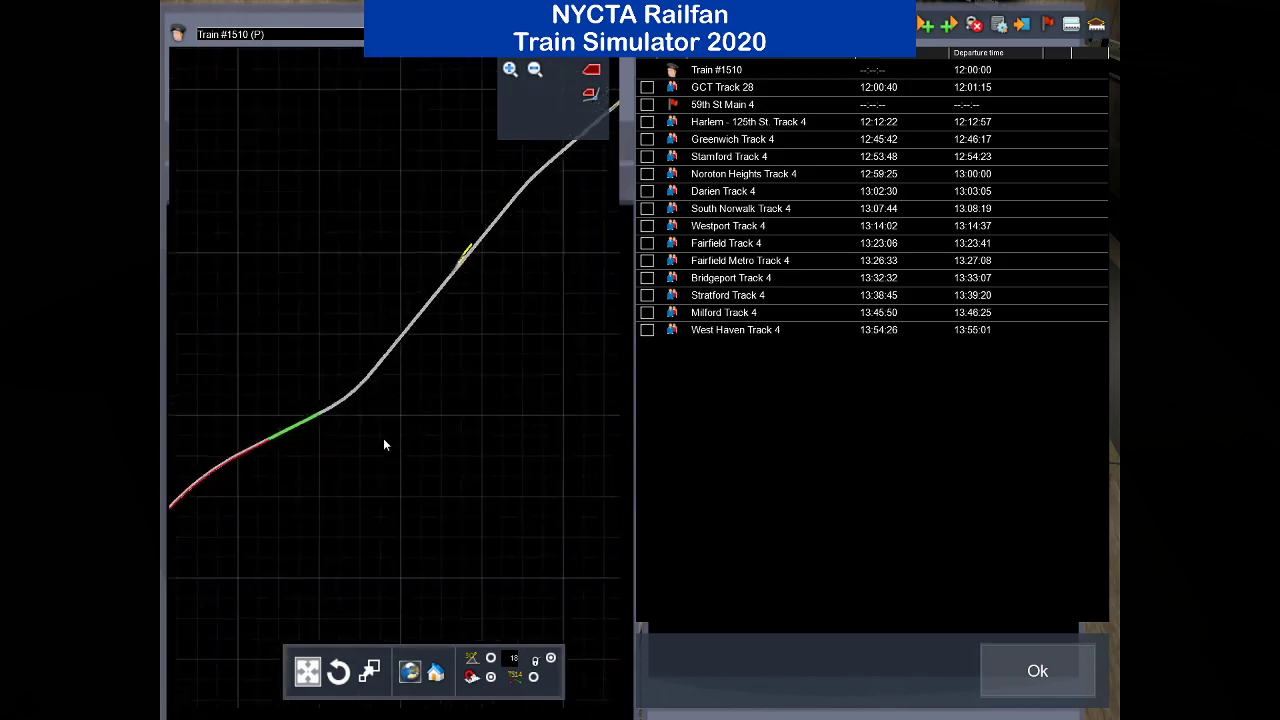
pyautogui.moveTo(529, 220); pyautogui.dragTo(306, 417)
pyautogui.moveTo(457, 309); pyautogui.dragTo(380, 383)
pyautogui.moveTo(540, 190); pyautogui.dragTo(483, 266)
pyautogui.scroll(3, 483, 266)
pyautogui.scroll(5, 483, 266)
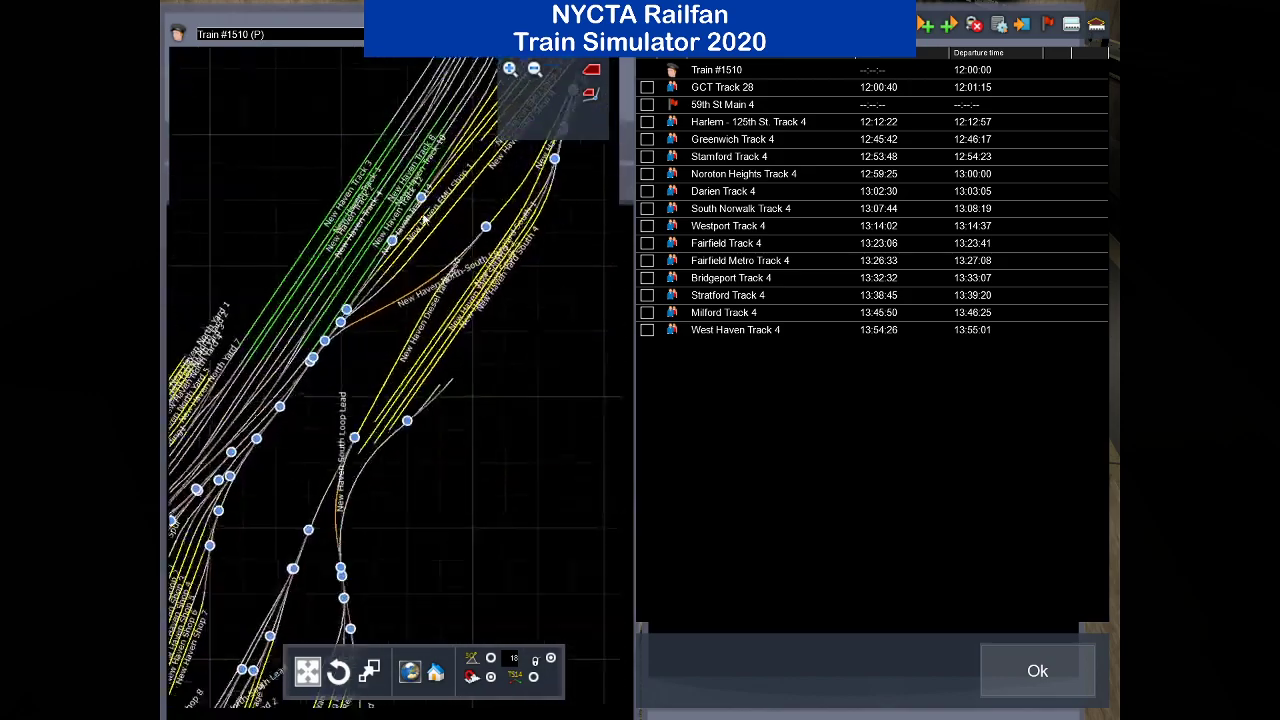
pyautogui.scroll(-2, 278, 340)
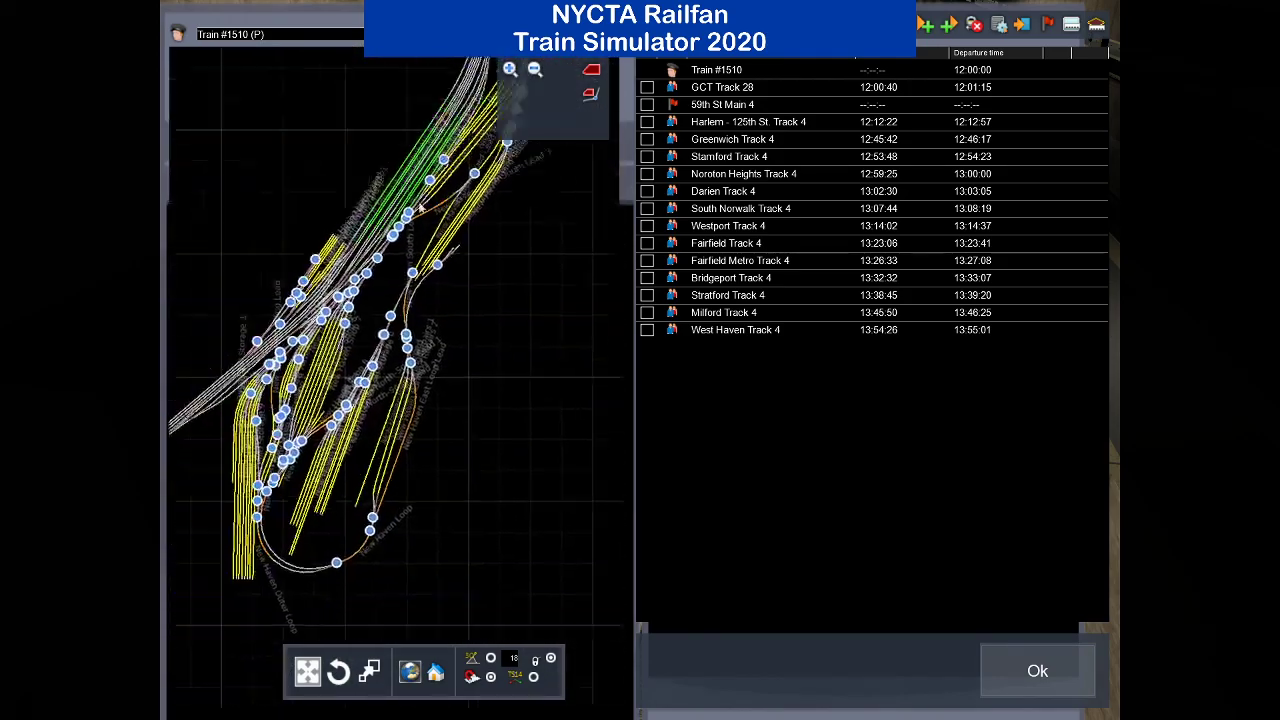
pyautogui.scroll(6, 271, 357)
pyautogui.scroll(-4, 268, 365)
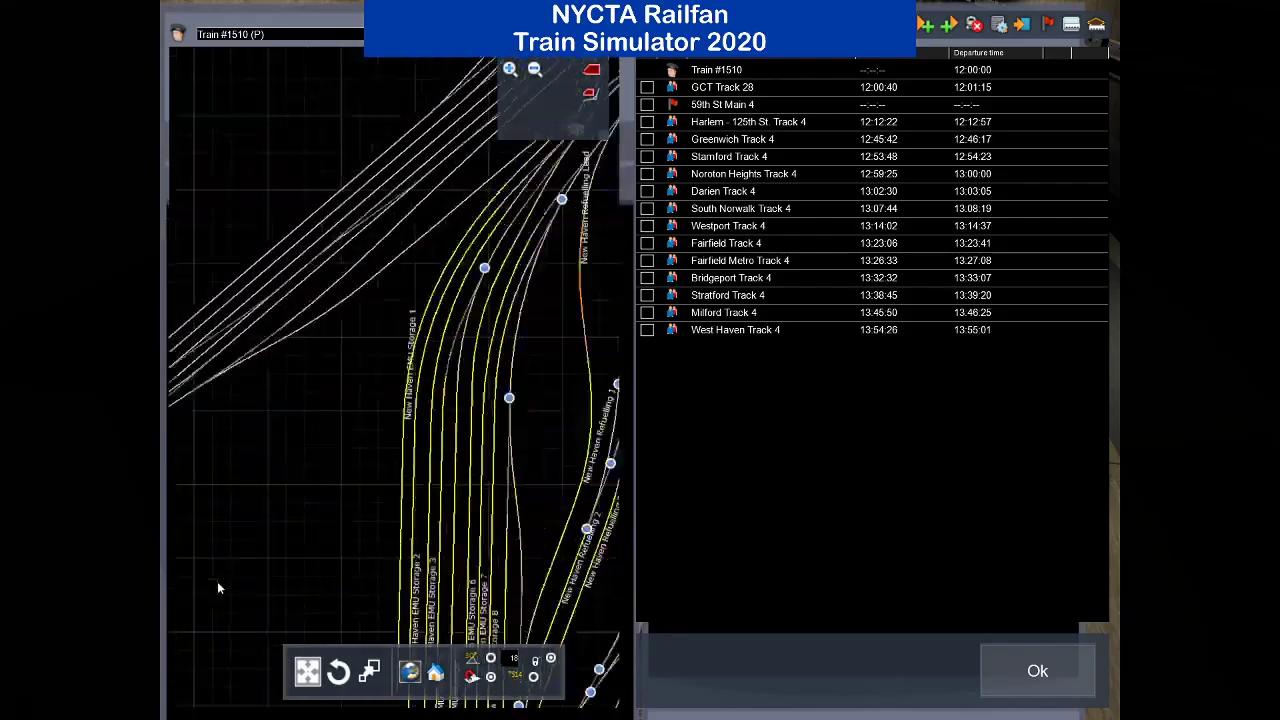
pyautogui.moveTo(388, 273); pyautogui.dragTo(306, 460)
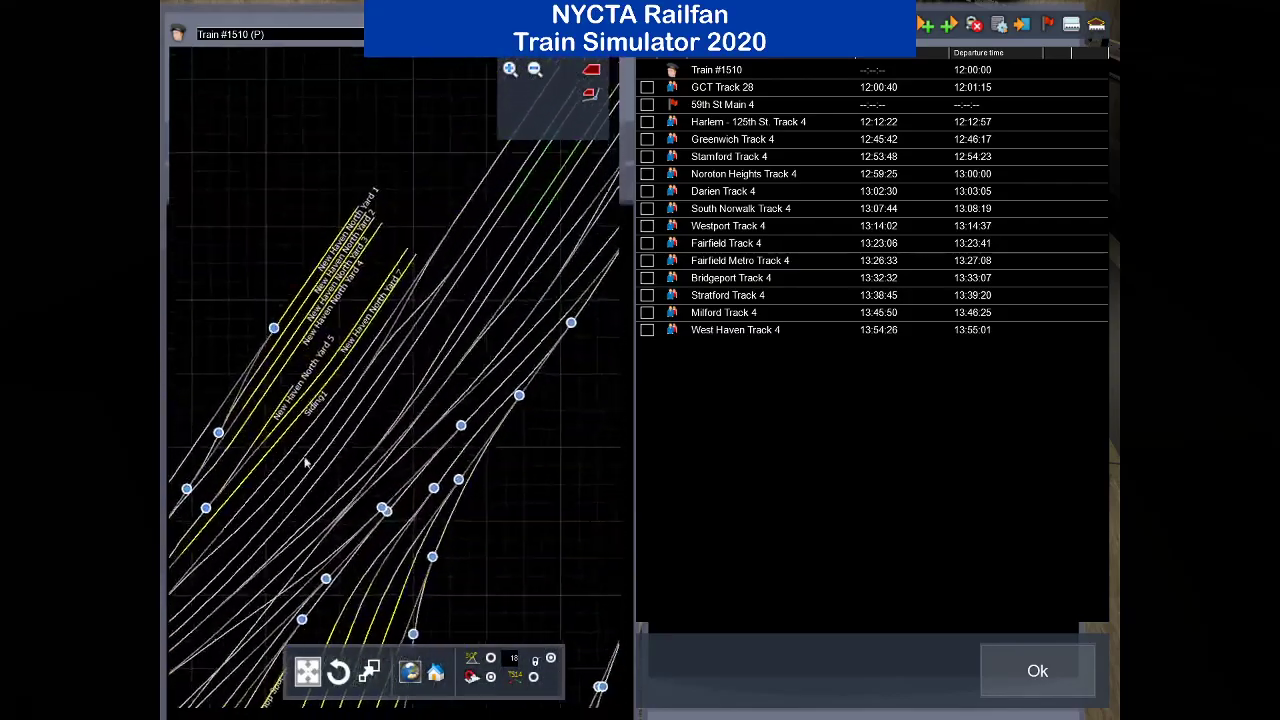
pyautogui.moveTo(395, 350); pyautogui.dragTo(329, 483)
pyautogui.moveTo(430, 305); pyautogui.dragTo(283, 446)
pyautogui.moveTo(391, 251); pyautogui.dragTo(264, 355)
pyautogui.click(850, 24)
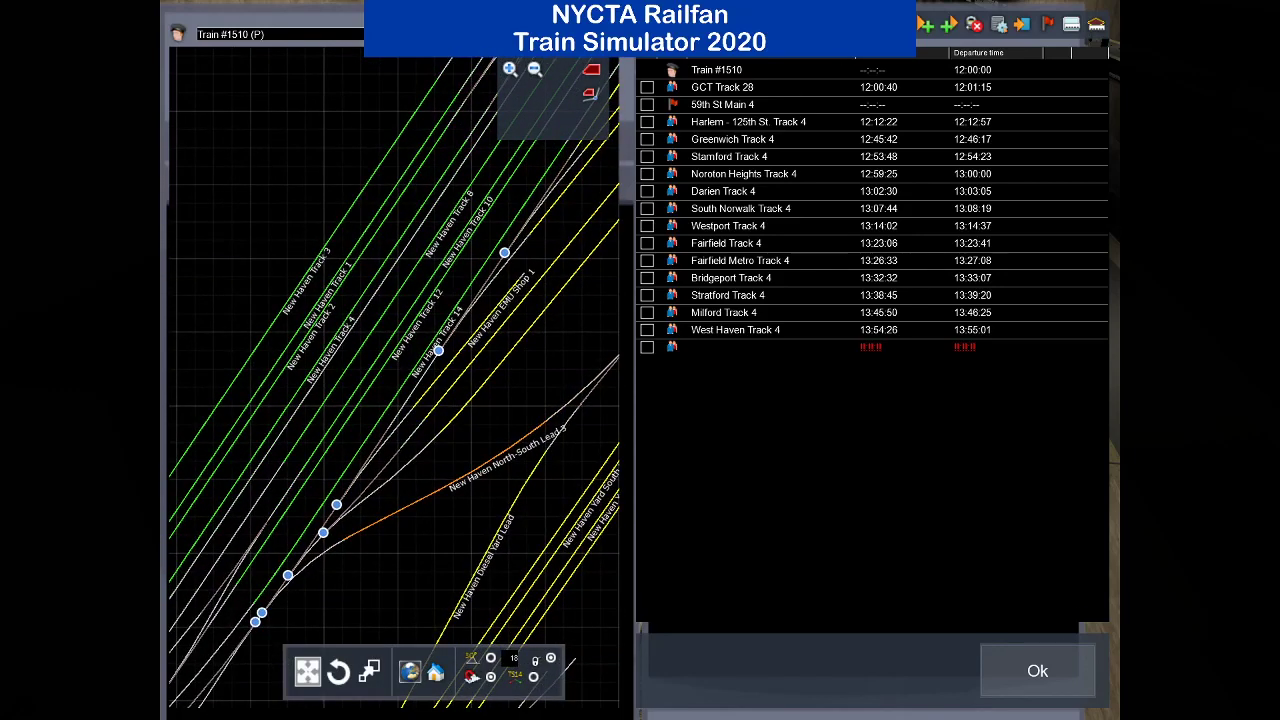
pyautogui.doubleClick(672, 357)
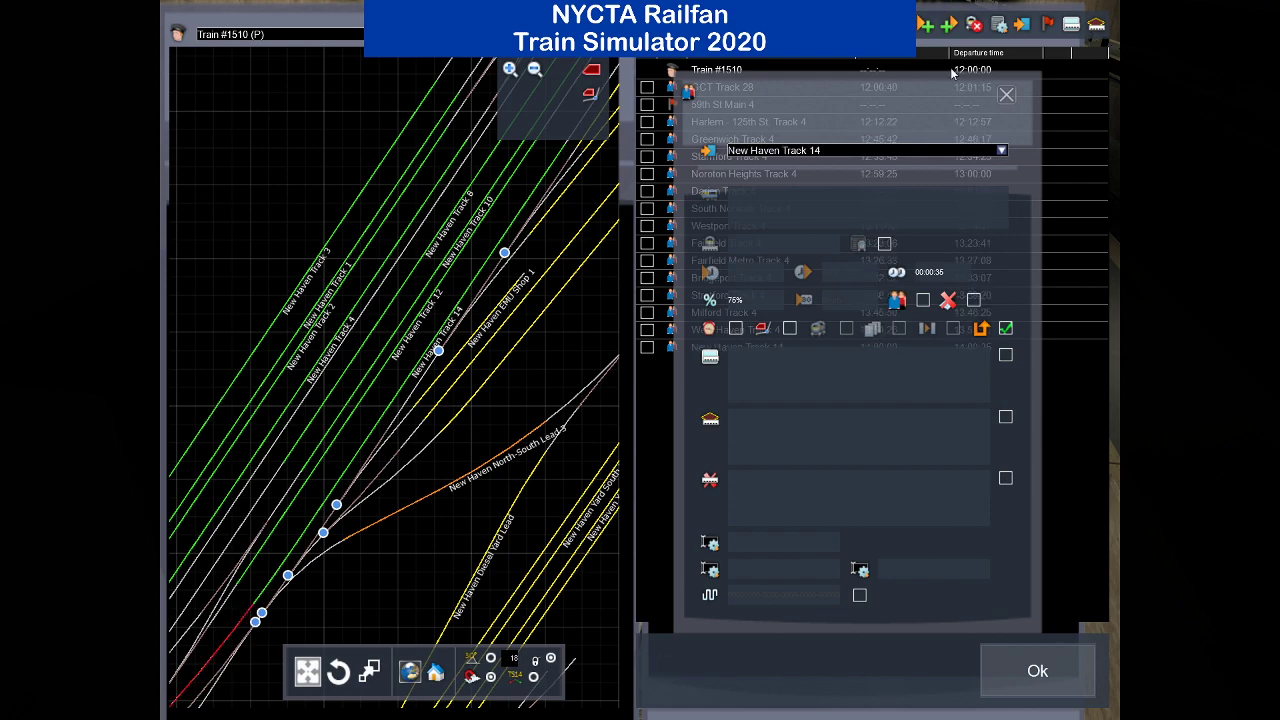
pyautogui.click(1007, 95)
# Add a passenger pick-up to Train #1510 at NH-State St Track 4 and inspect the route leading into it.
pyautogui.scroll(-8, 409, 405)
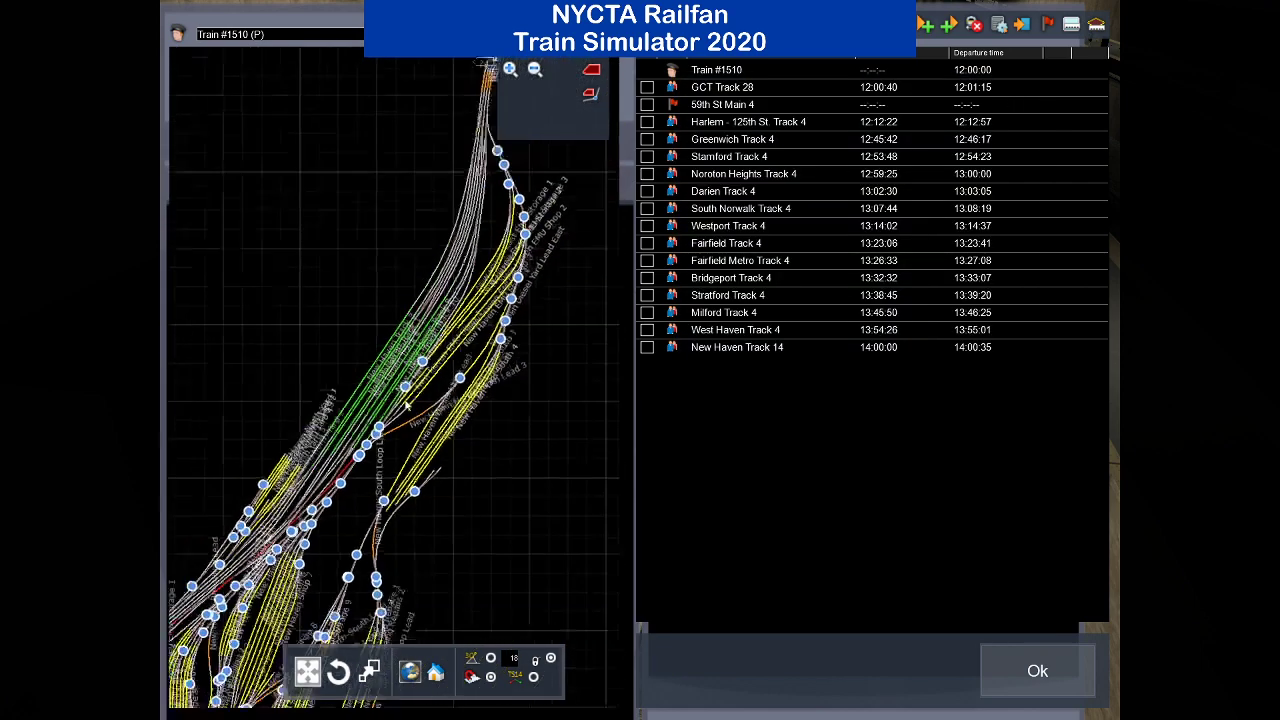
pyautogui.moveTo(454, 257); pyautogui.dragTo(400, 385)
pyautogui.scroll(6, 344, 438)
pyautogui.scroll(1, 400, 398)
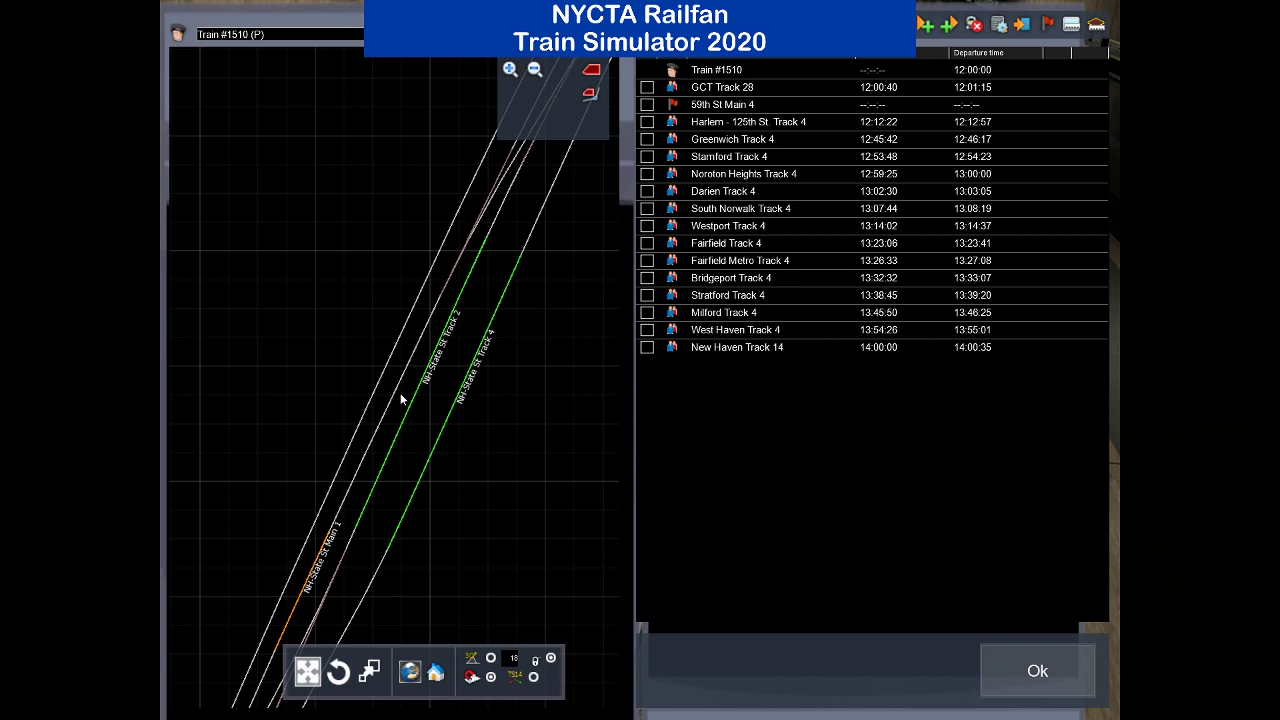
pyautogui.press('Insert')
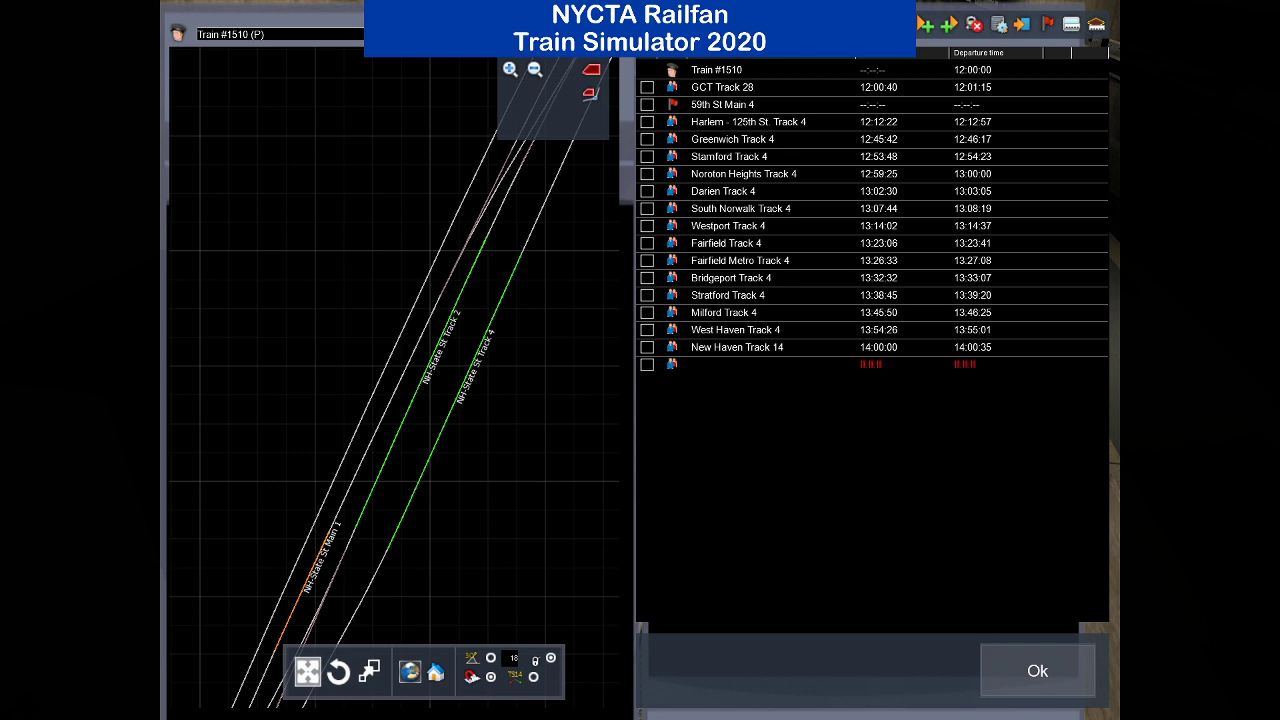
pyautogui.doubleClick(680, 366)
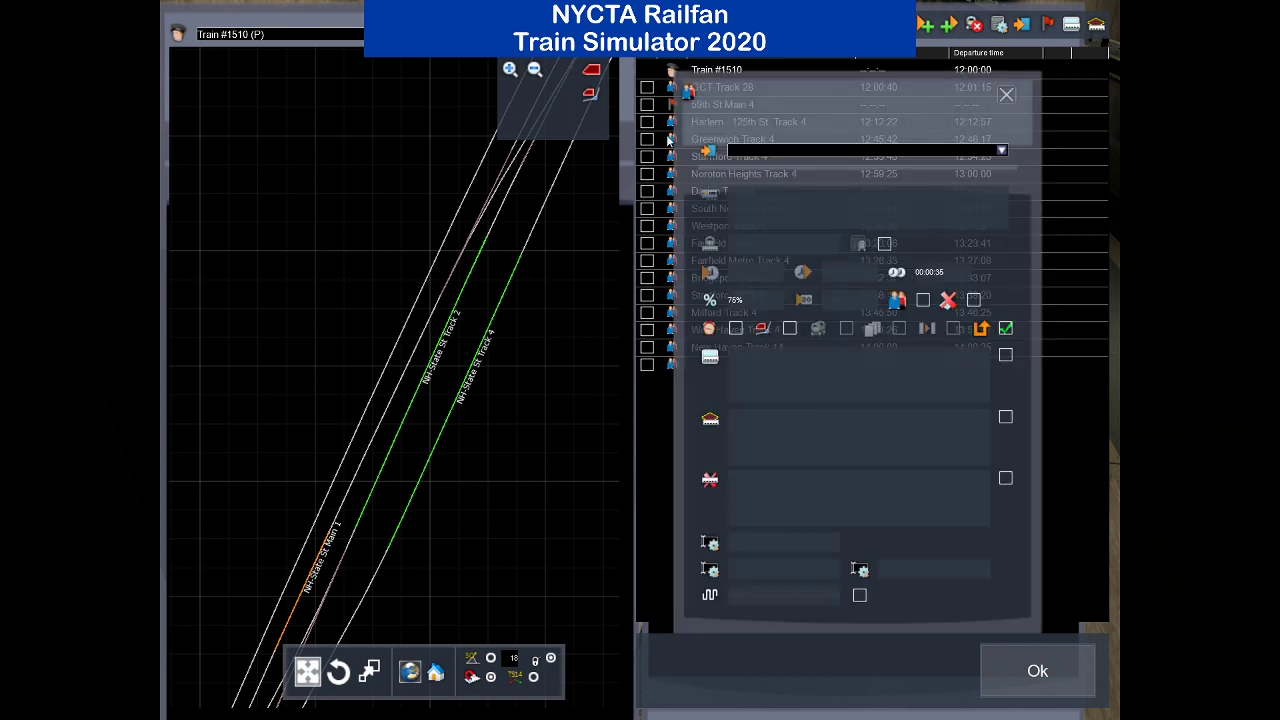
pyautogui.click(472, 372)
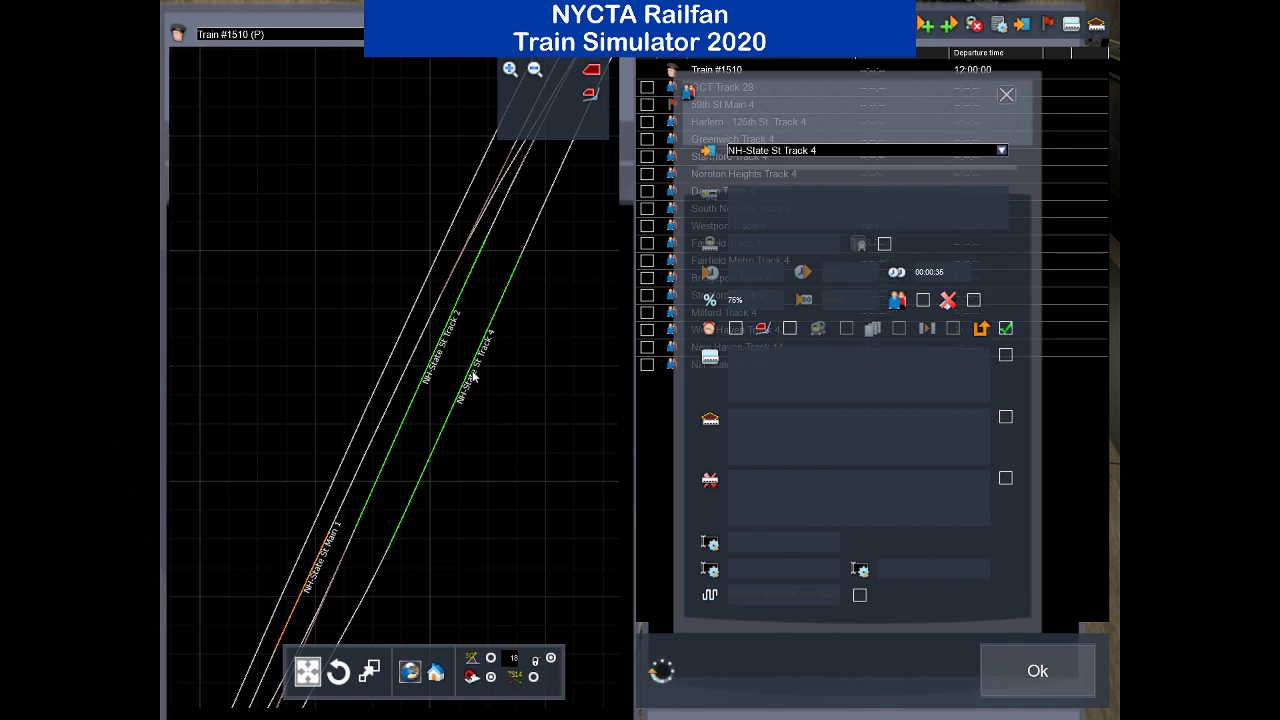
pyautogui.scroll(-4, 472, 469)
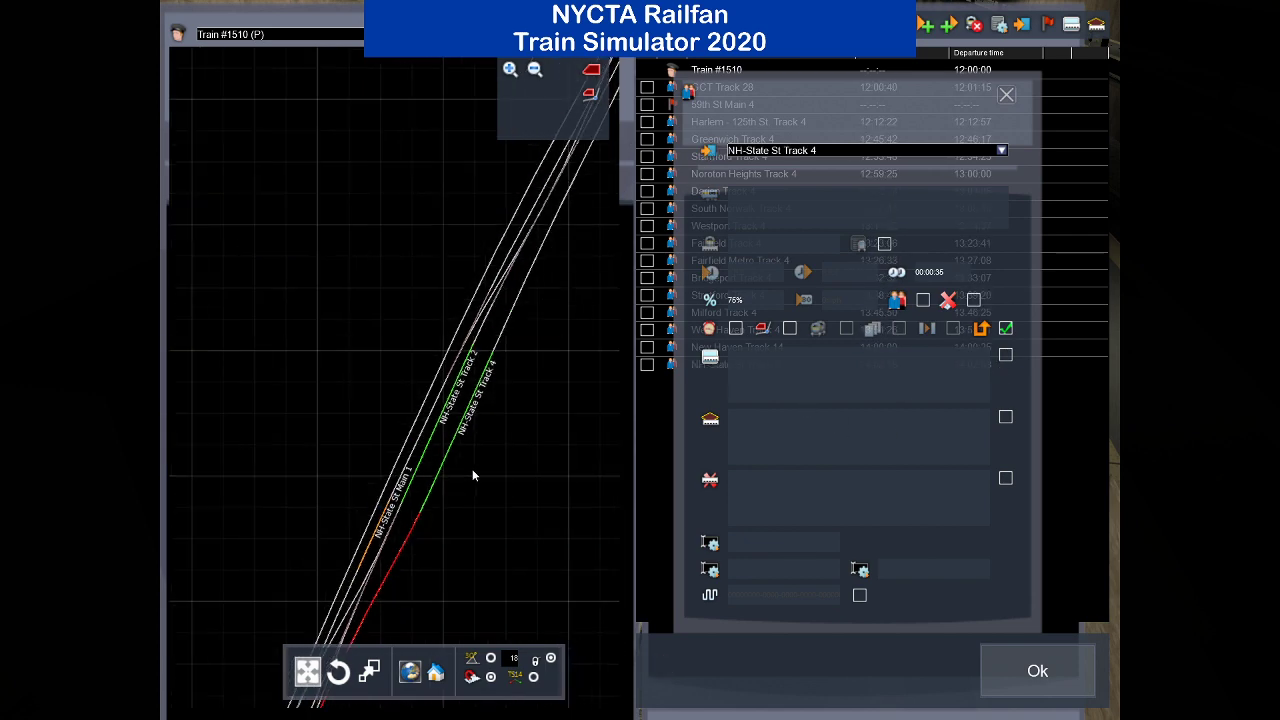
pyautogui.moveTo(446, 563); pyautogui.dragTo(512, 401)
pyautogui.scroll(2, 512, 401)
pyautogui.scroll(2, 513, 402)
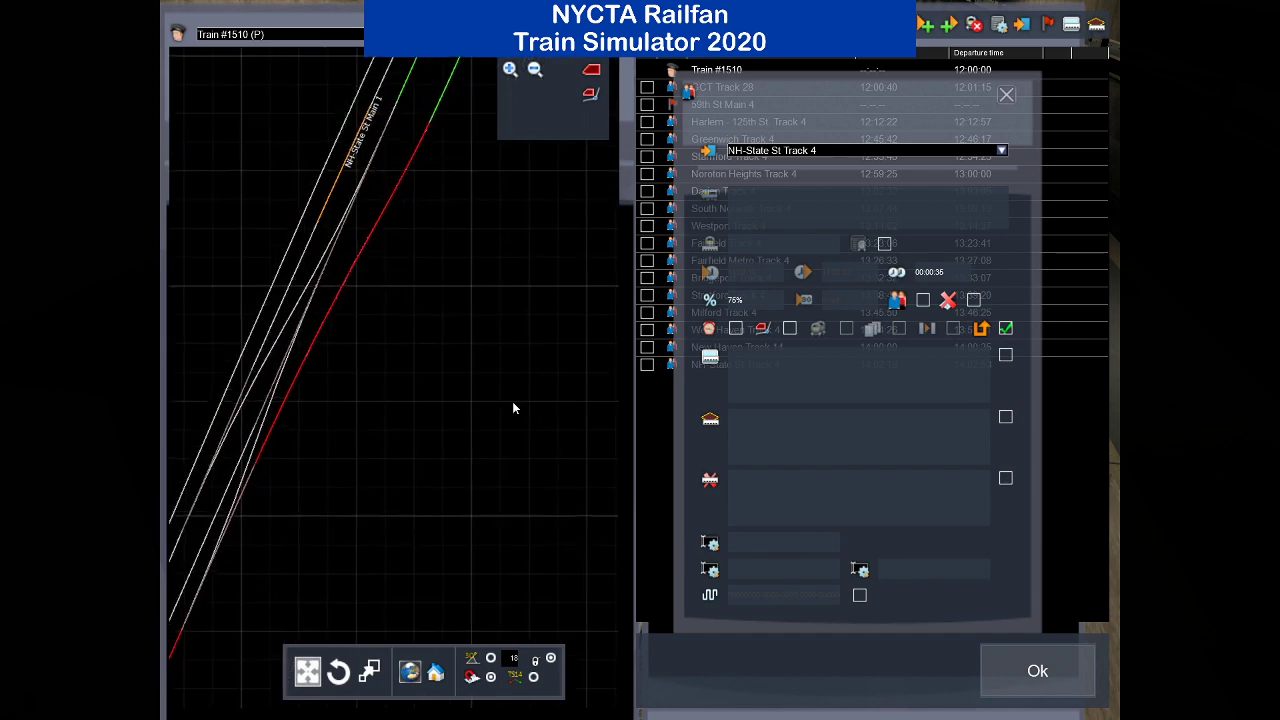
pyautogui.moveTo(508, 305); pyautogui.dragTo(432, 594)
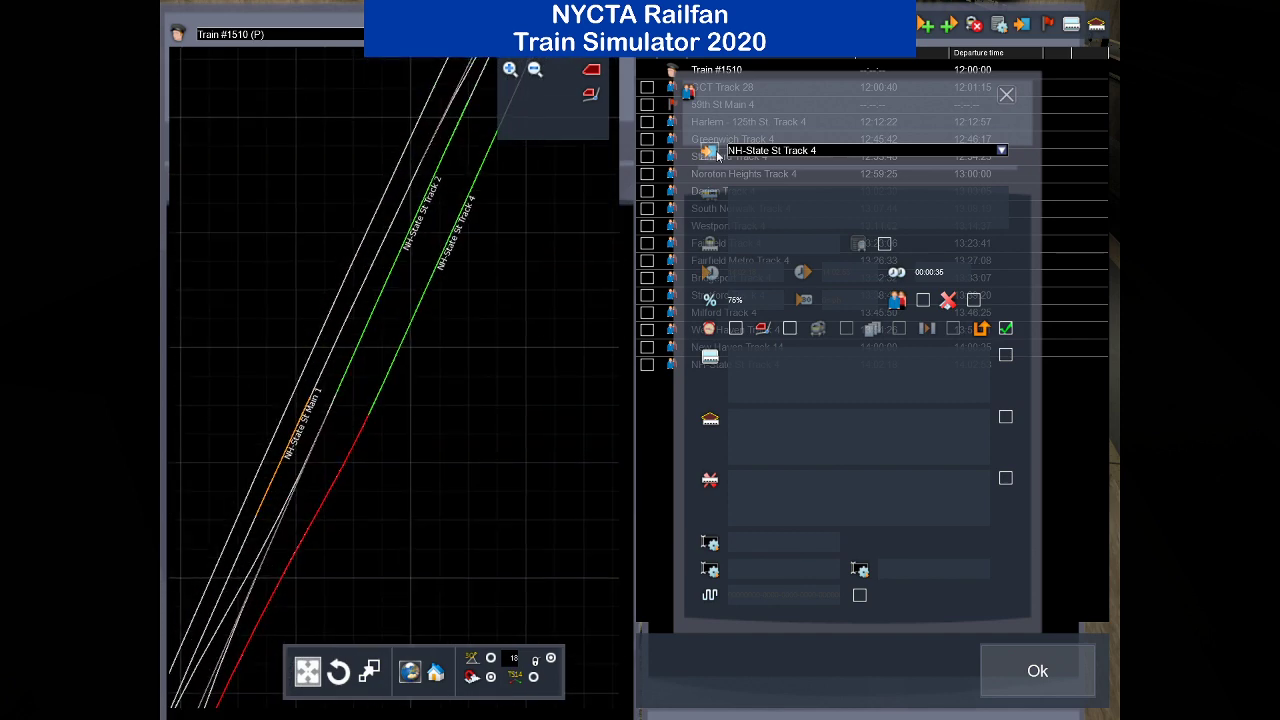
# Change the last passenger pick-up of Train #1510 to NH-State St Track 2.
pyautogui.click(422, 213)
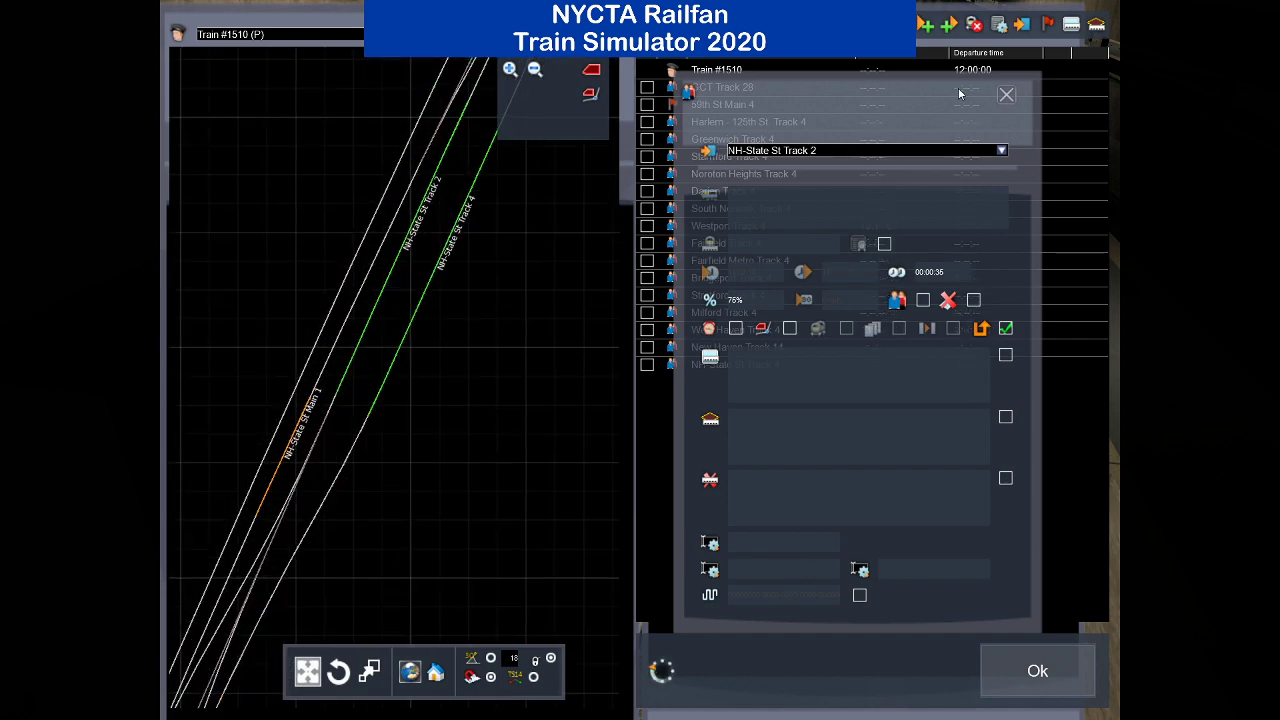
pyautogui.click(1006, 95)
# Examine the route between New Haven Track 14 and the NH-State St platforms, including the neighbouring yard tracks.
pyautogui.scroll(-5, 424, 328)
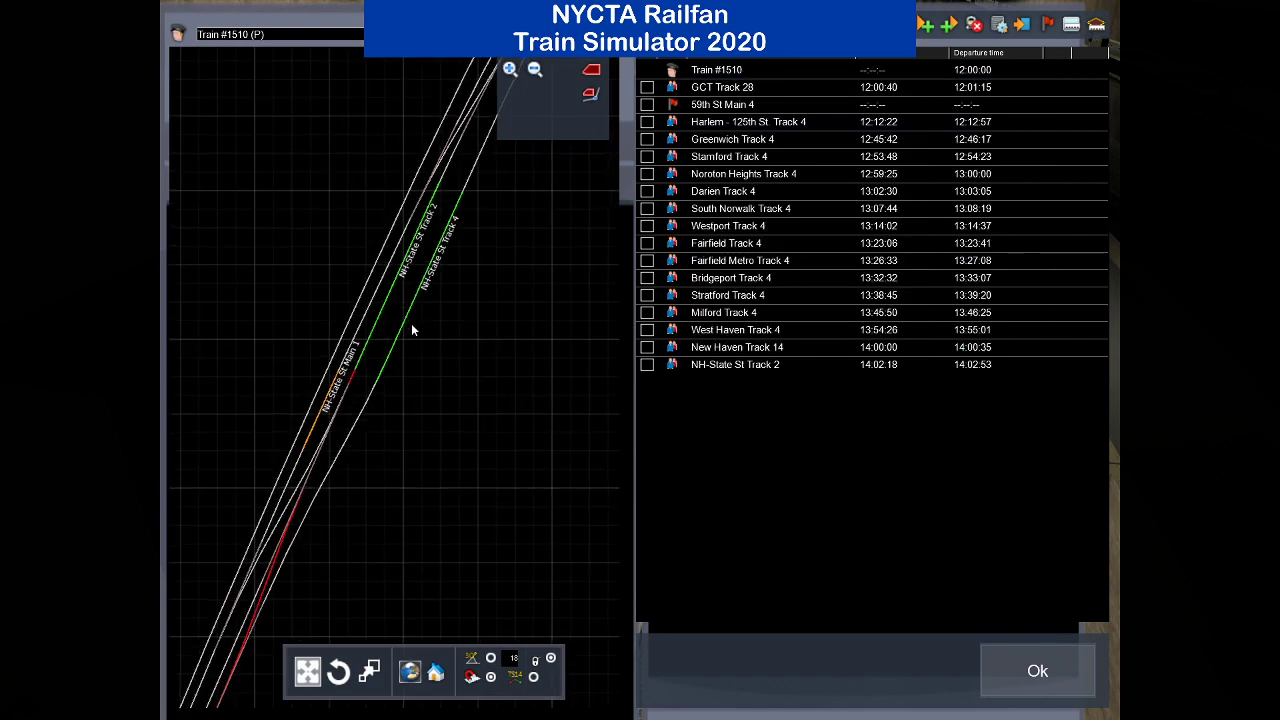
pyautogui.scroll(5, 383, 446)
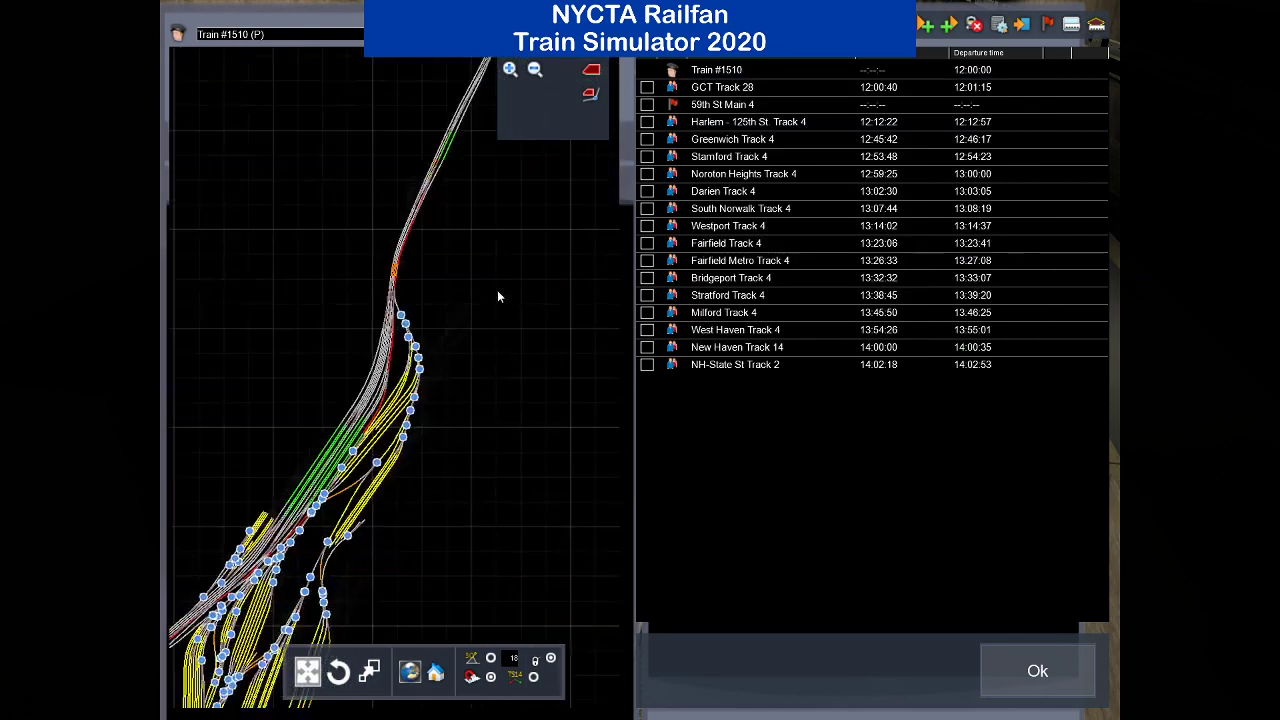
pyautogui.scroll(4, 328, 372)
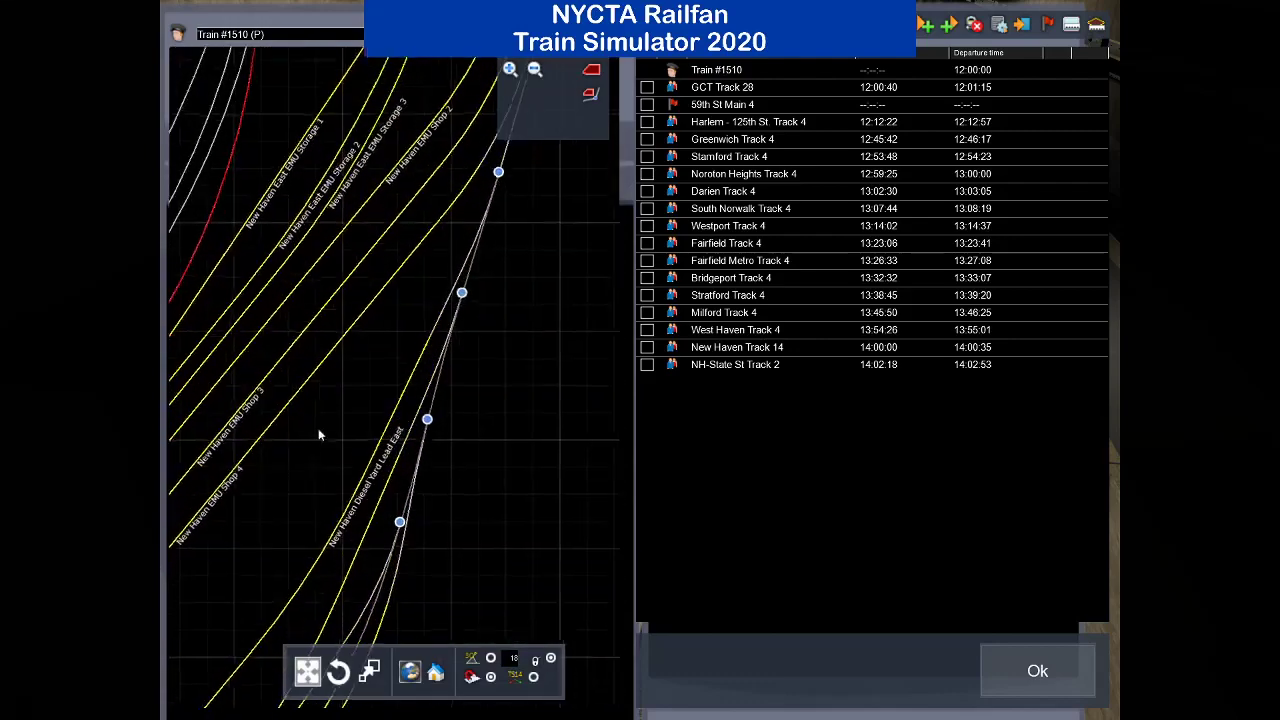
pyautogui.scroll(-3, 457, 358)
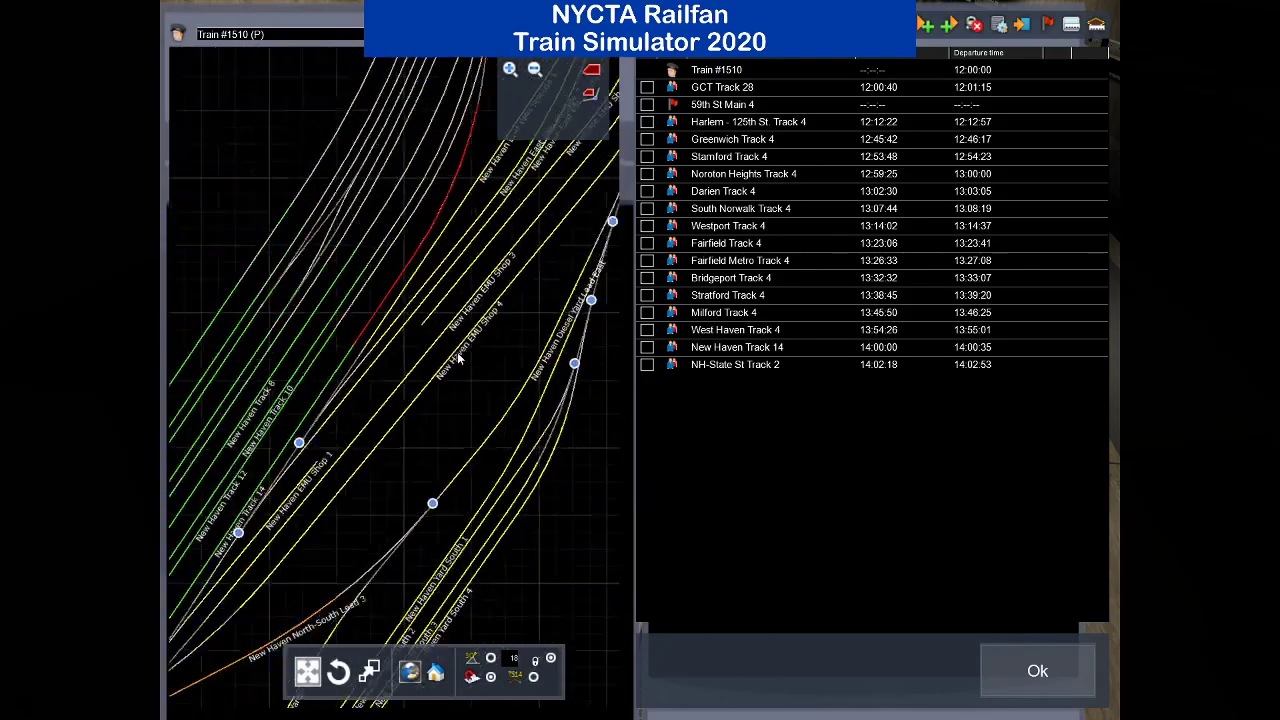
pyautogui.scroll(2, 476, 521)
pyautogui.moveTo(476, 521); pyautogui.dragTo(449, 658)
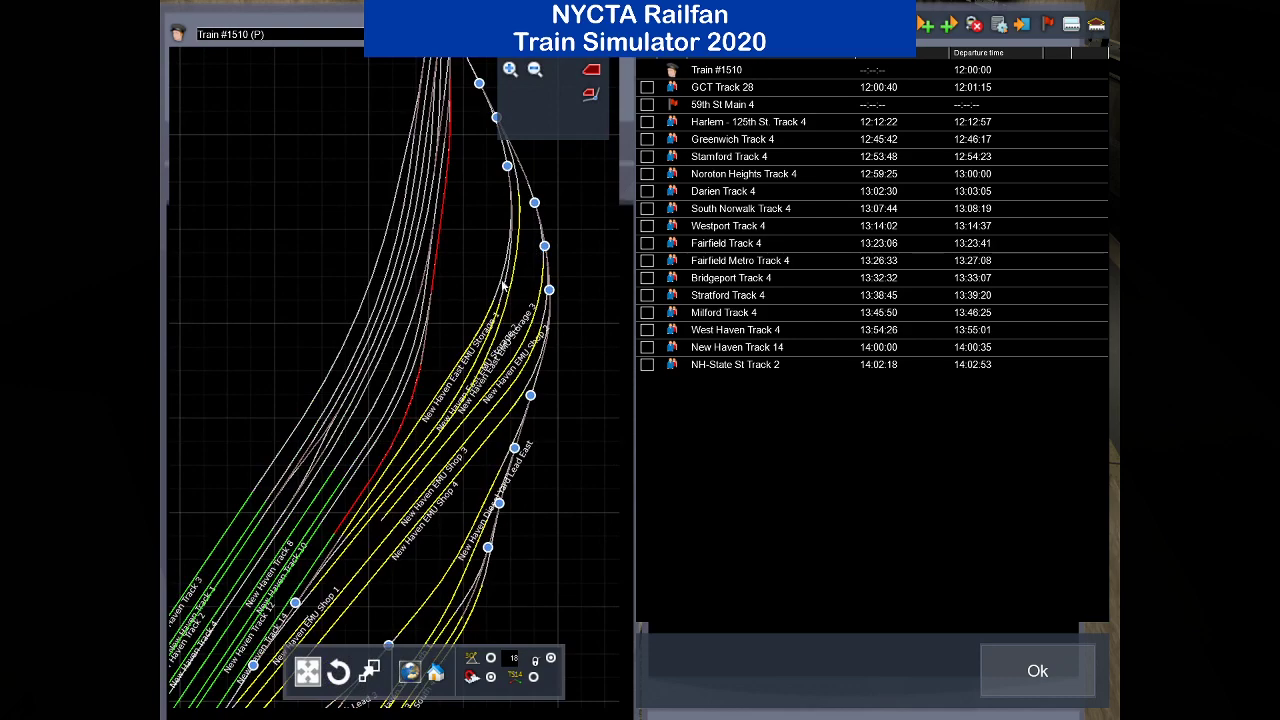
pyautogui.scroll(5, 504, 286)
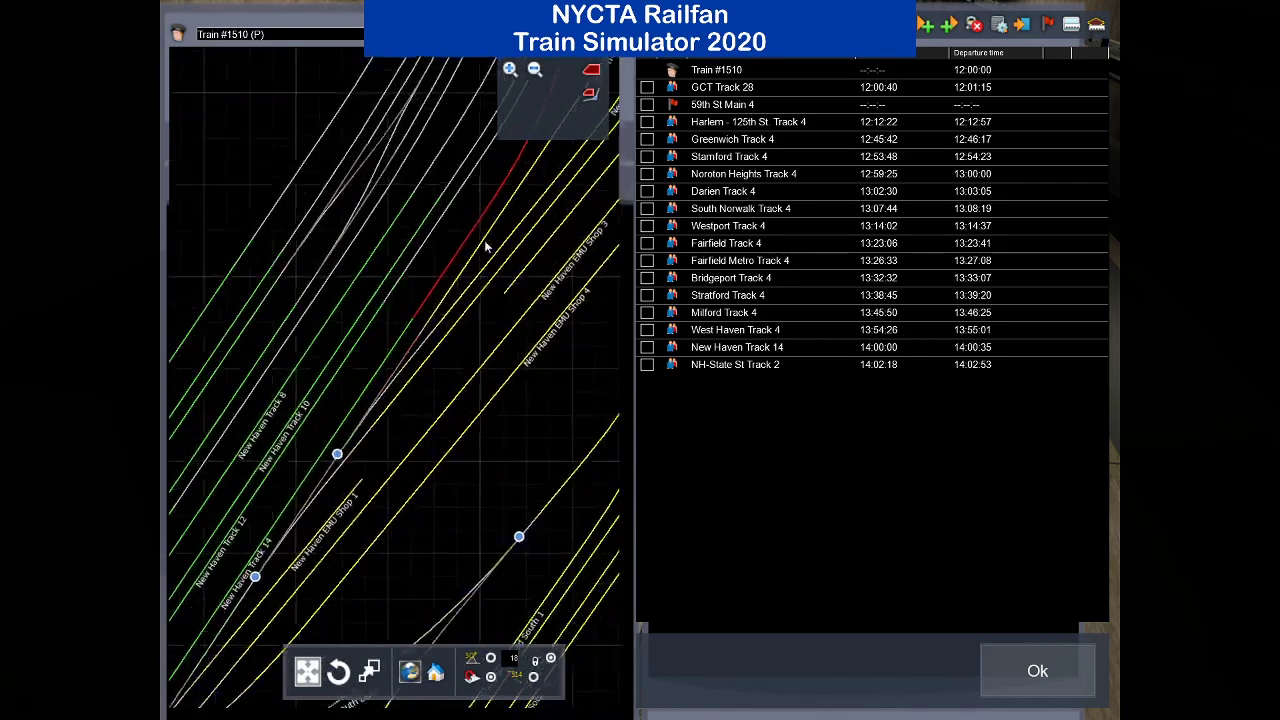
pyautogui.moveTo(437, 420); pyautogui.dragTo(517, 315)
pyautogui.scroll(-2, 464, 330)
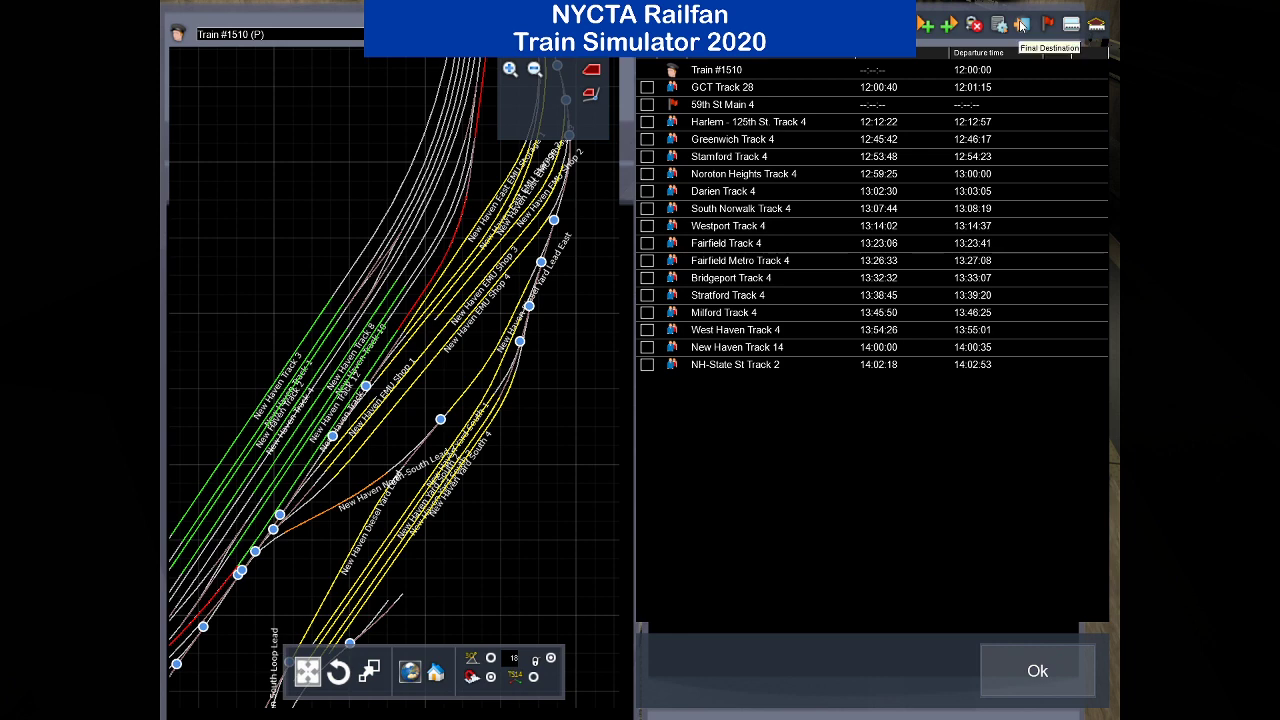
# Add a final destination to Train #1510 at NH-State St Track 2.
pyautogui.click(1020, 24)
pyautogui.doubleClick(670, 385)
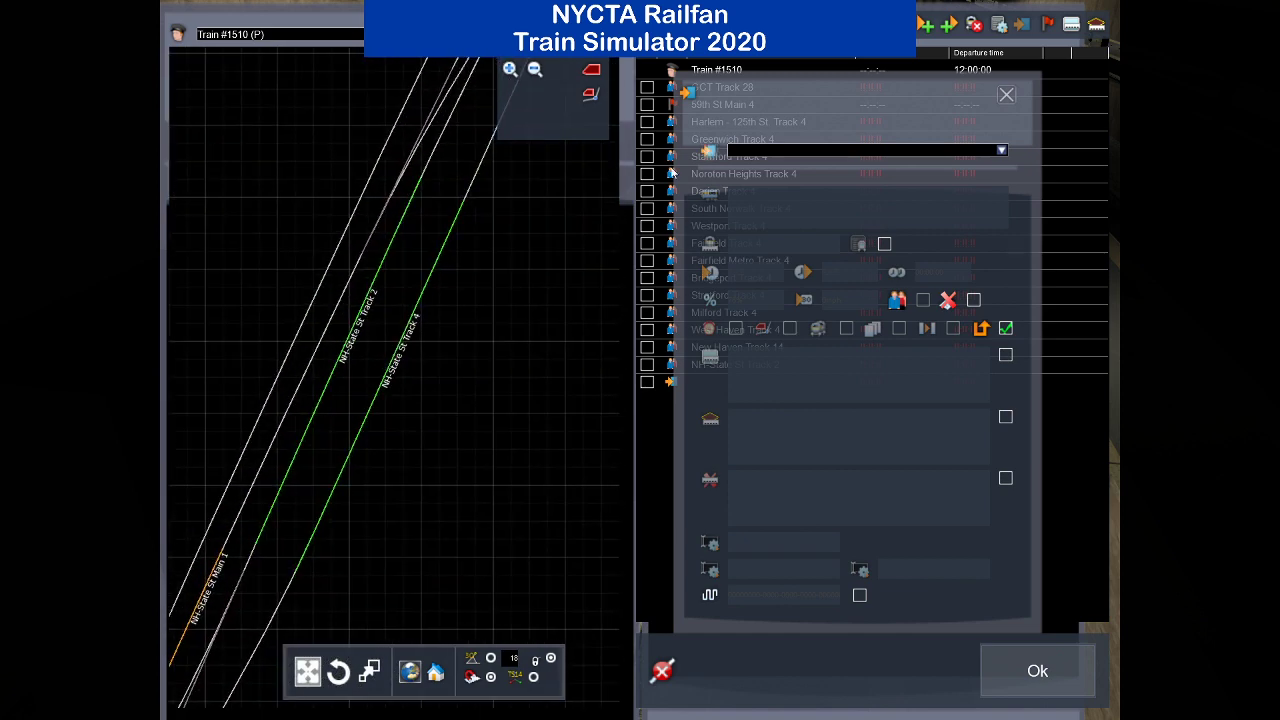
pyautogui.click(355, 315)
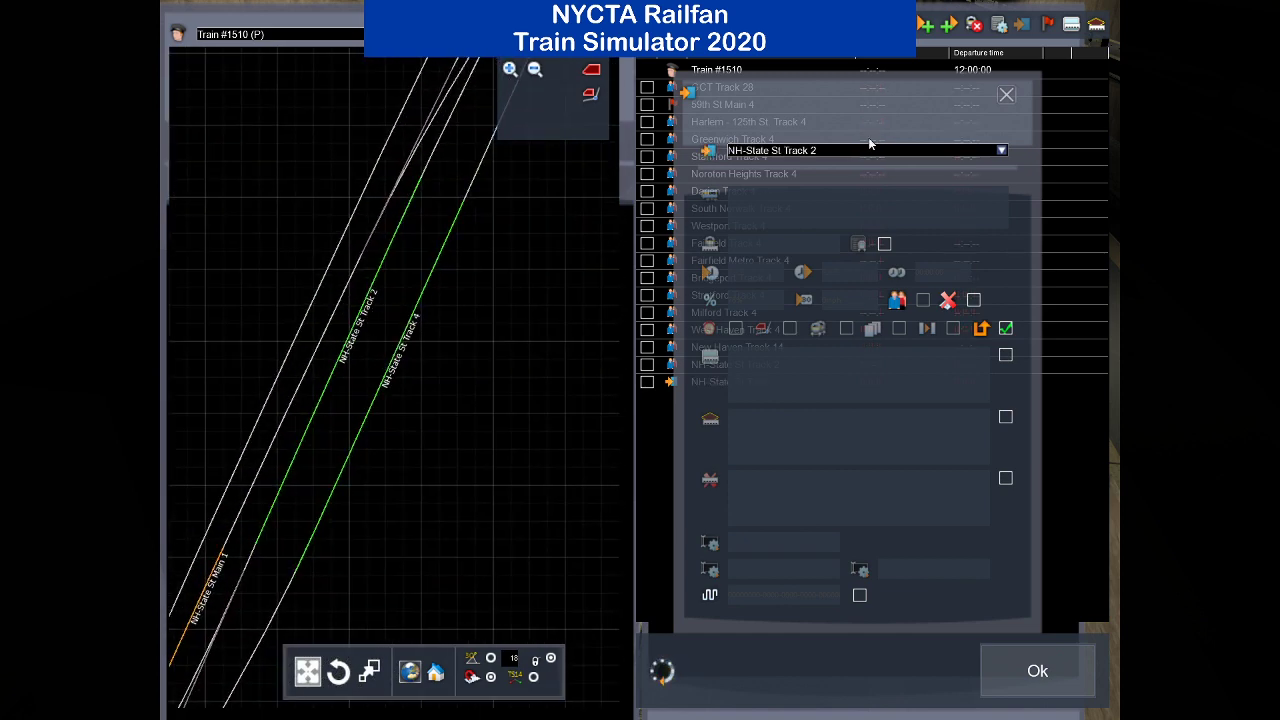
pyautogui.click(1006, 94)
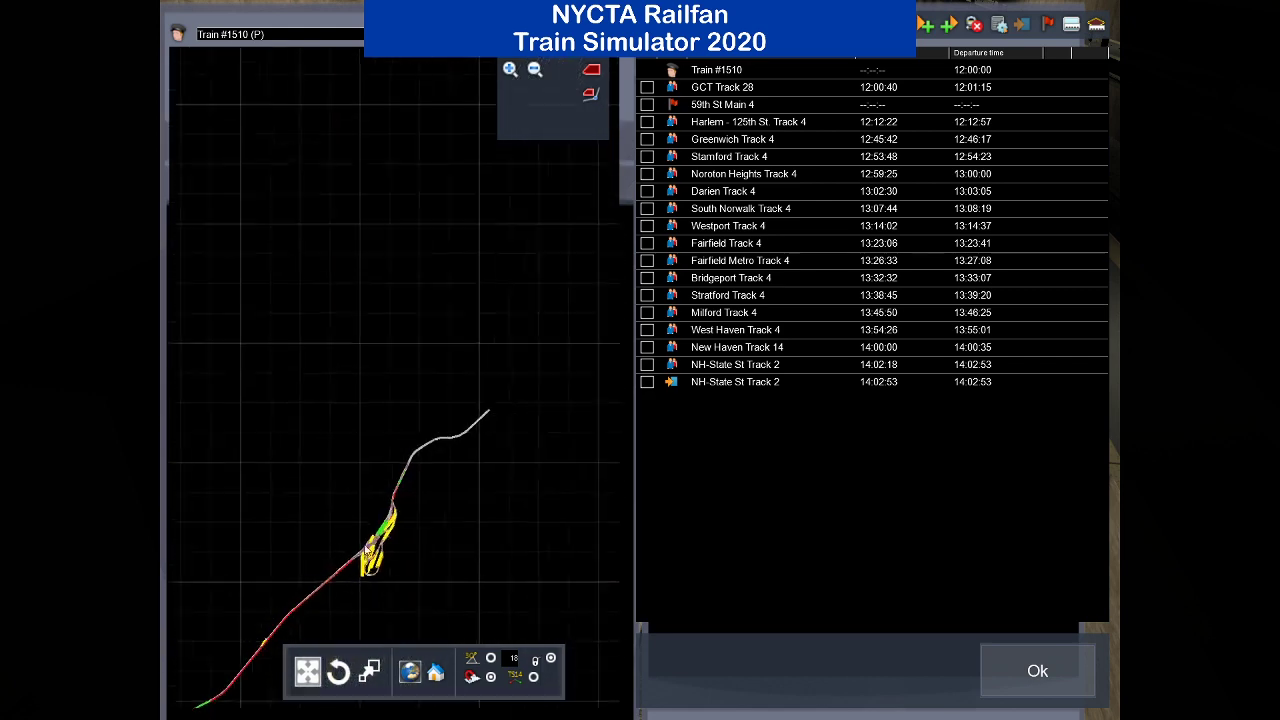
# Trace the whole route of Train #1510 on the map from New Haven back to Grand Central Terminal.
pyautogui.scroll(-1, 366, 550)
pyautogui.moveTo(260, 585); pyautogui.dragTo(602, 440)
pyautogui.scroll(-6, 537, 470)
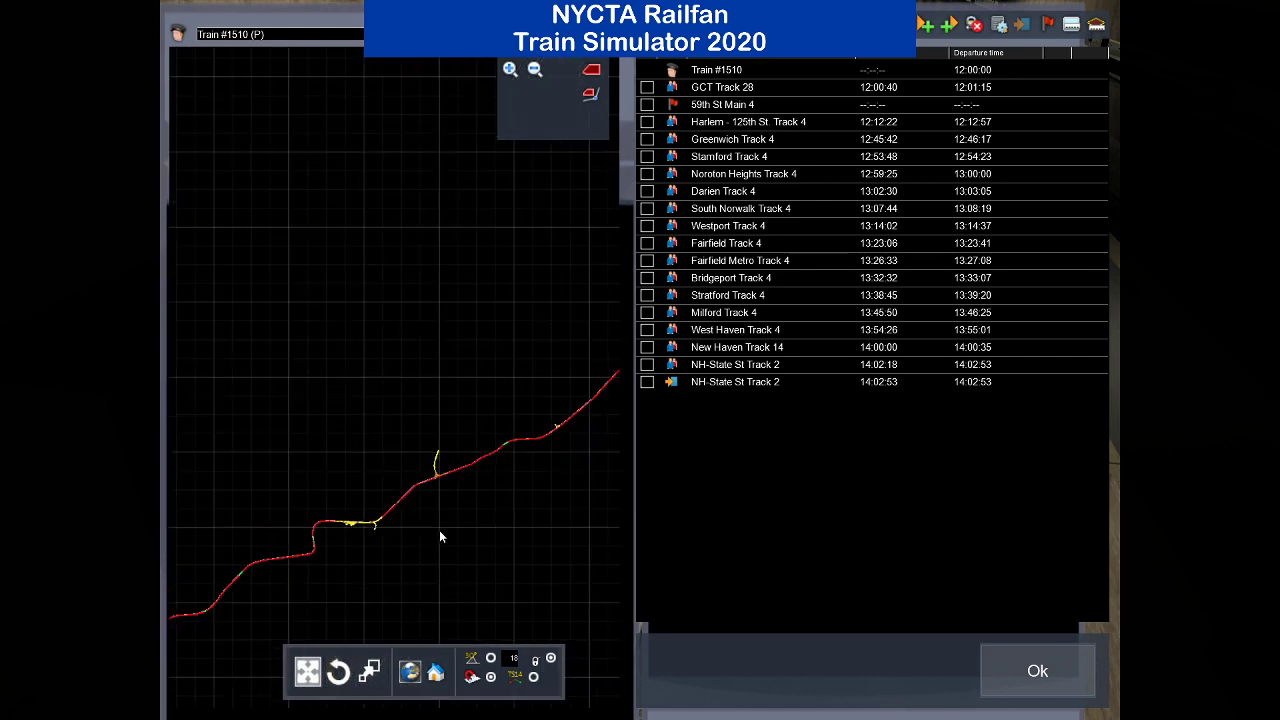
pyautogui.moveTo(440, 531); pyautogui.dragTo(743, 335)
pyautogui.moveTo(305, 572); pyautogui.dragTo(504, 283)
pyautogui.scroll(5, 335, 398)
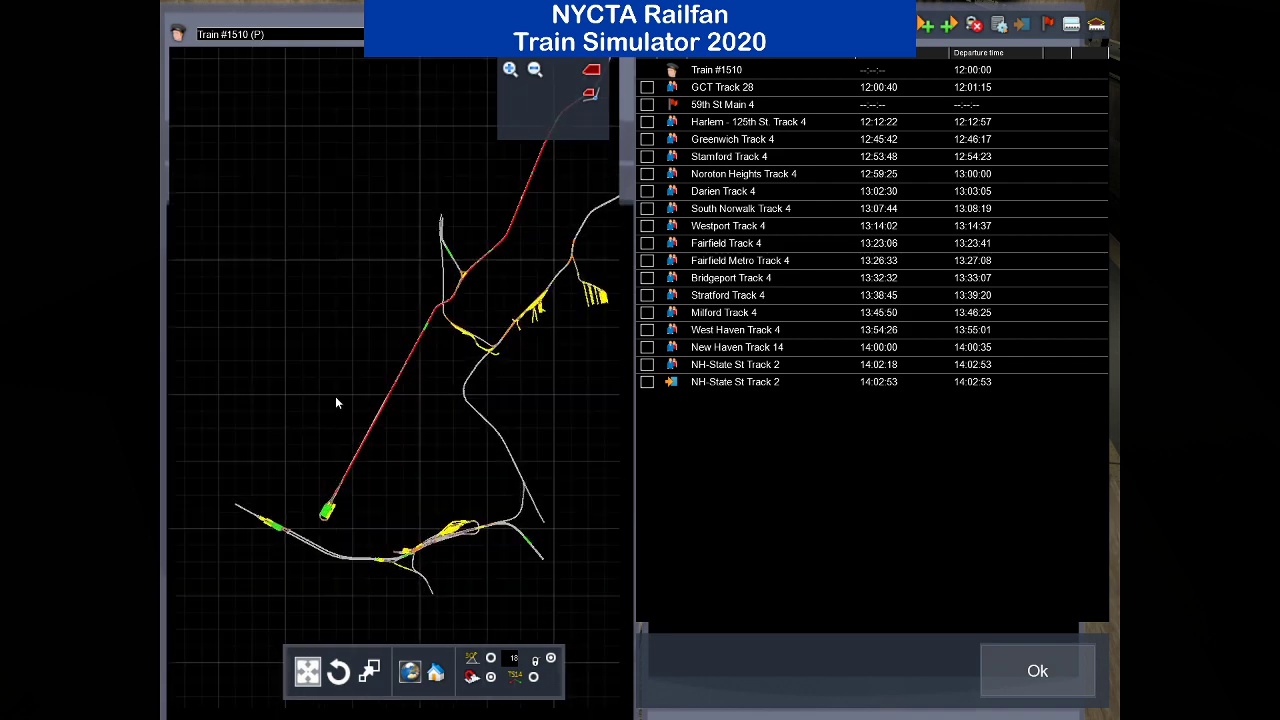
pyautogui.scroll(5, 372, 376)
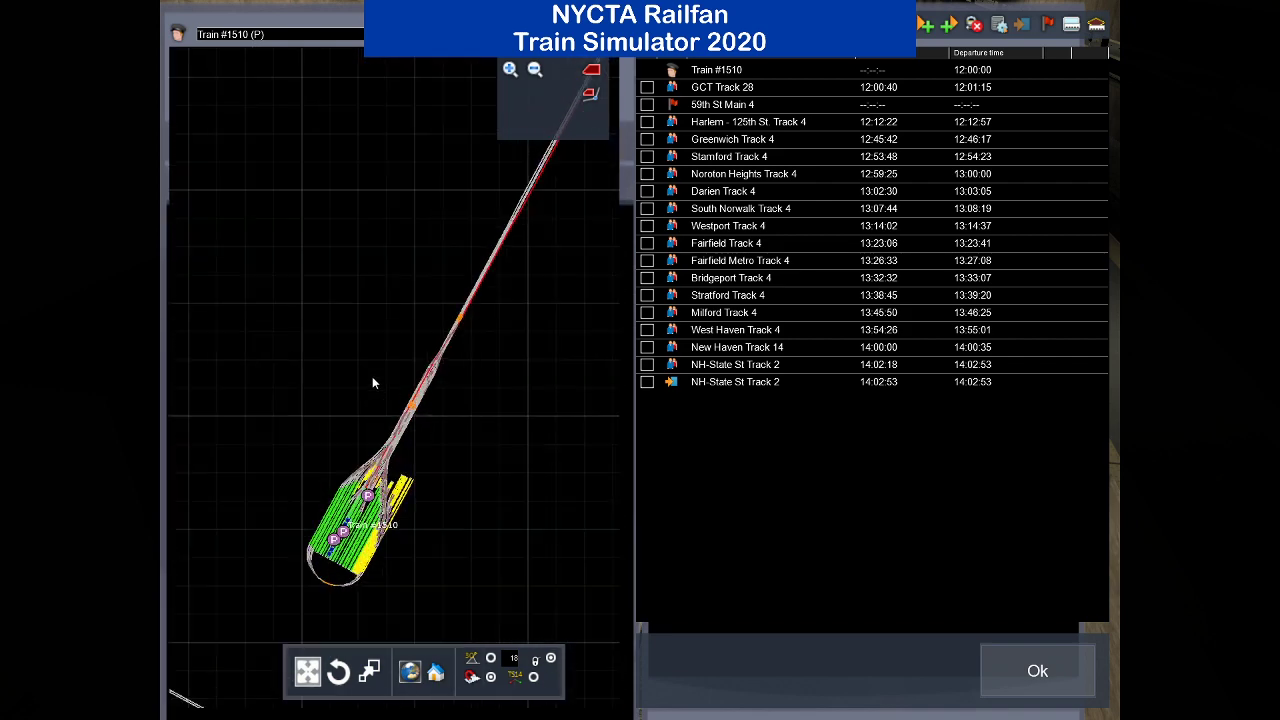
# Examine Train #1510 on its platform track at Grand Central and the tracks leading out of the station.
pyautogui.scroll(-1, 378, 532)
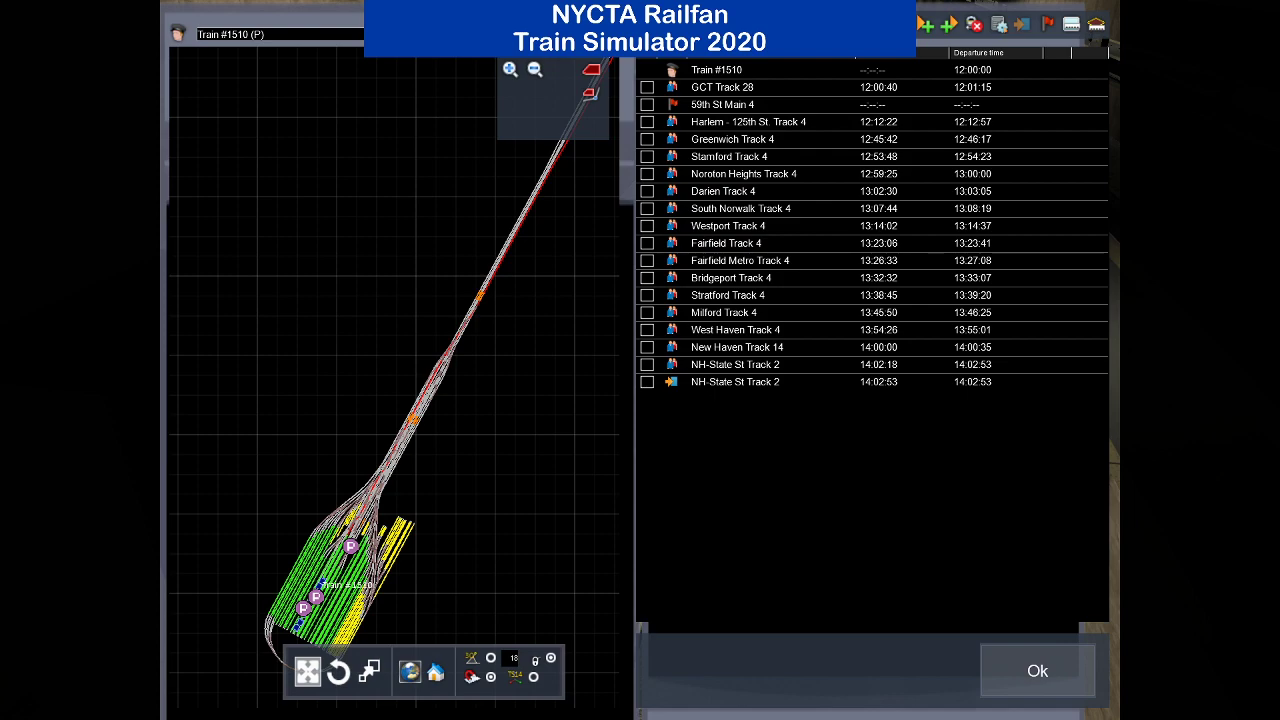
pyautogui.scroll(5, 322, 546)
pyautogui.moveTo(241, 538); pyautogui.dragTo(369, 422)
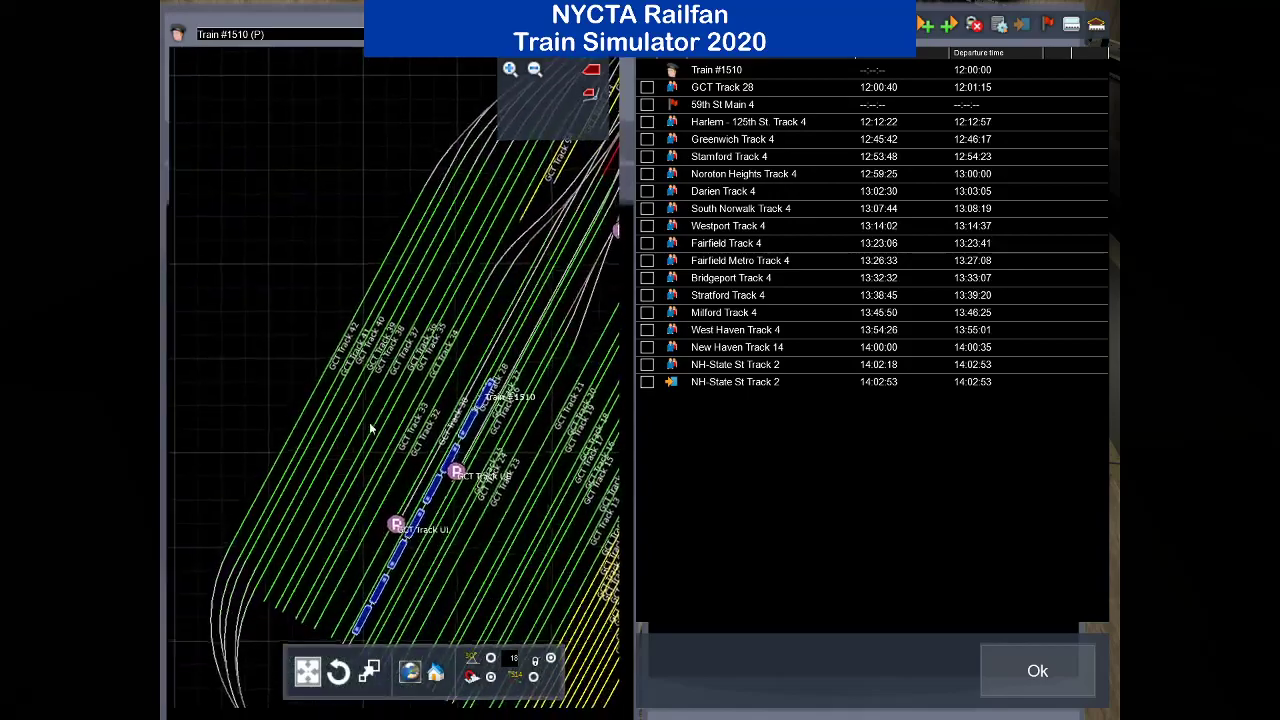
pyautogui.scroll(3, 371, 426)
pyautogui.moveTo(448, 529); pyautogui.dragTo(374, 218)
pyautogui.scroll(-4, 370, 300)
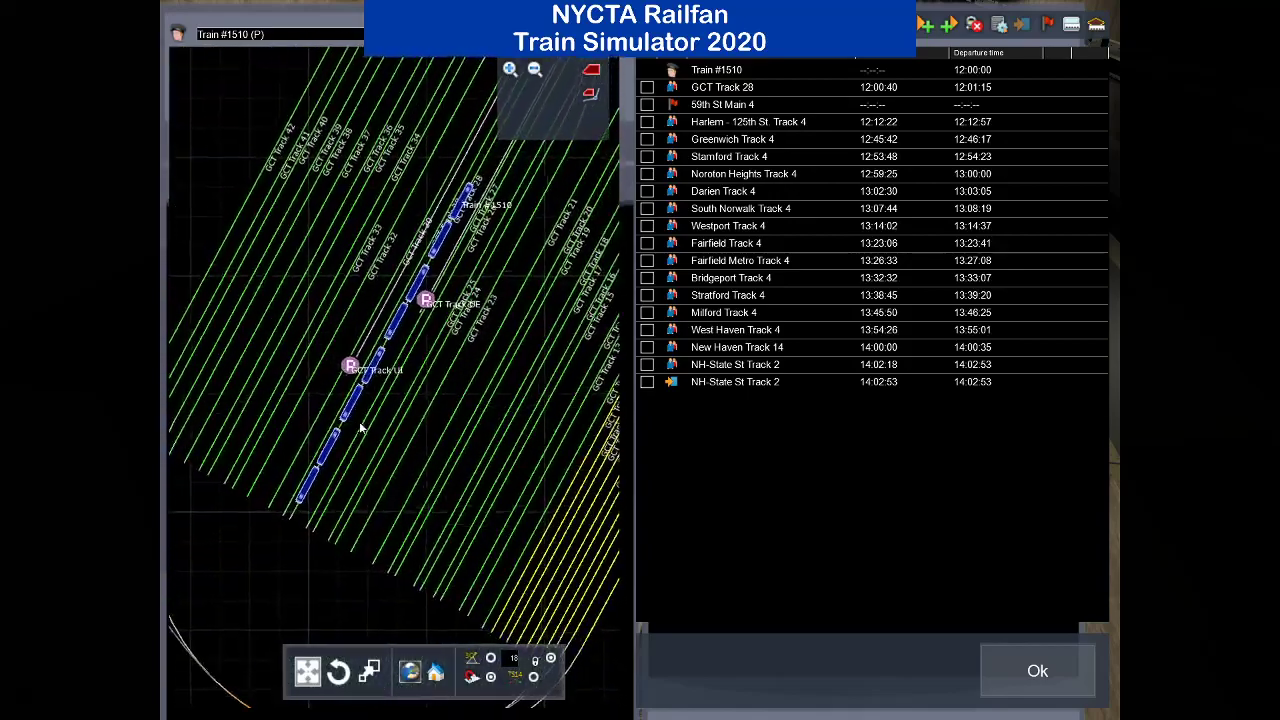
pyautogui.scroll(2, 360, 427)
pyautogui.moveTo(470, 401); pyautogui.dragTo(362, 609)
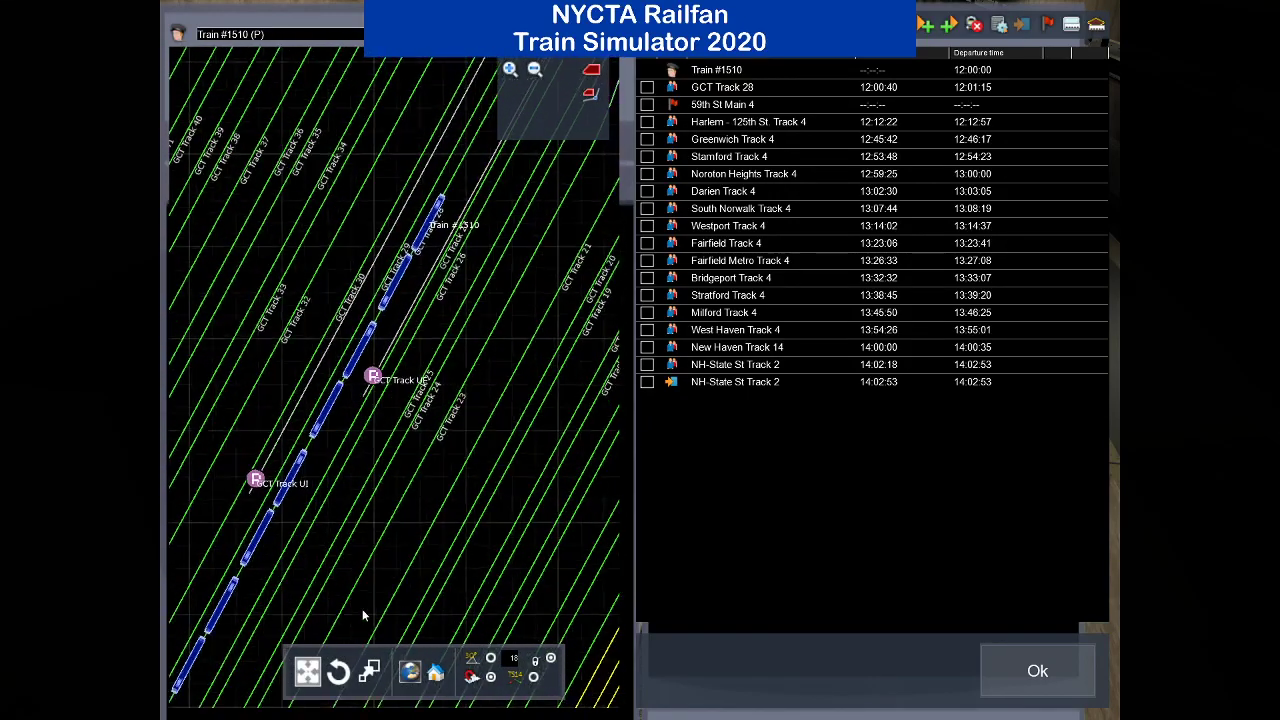
pyautogui.moveTo(533, 322); pyautogui.dragTo(420, 543)
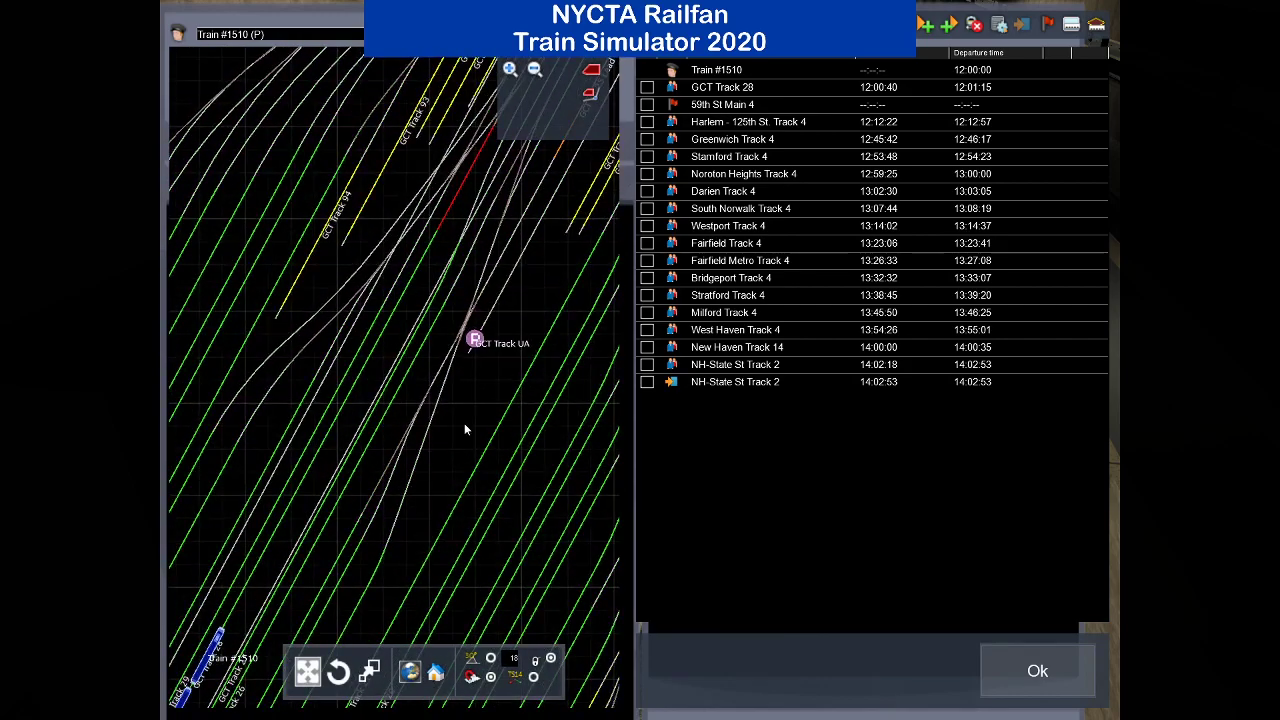
pyautogui.moveTo(466, 429); pyautogui.dragTo(416, 576)
pyautogui.moveTo(513, 313); pyautogui.dragTo(453, 123)
pyautogui.moveTo(330, 391); pyautogui.dragTo(497, 108)
pyautogui.moveTo(351, 266); pyautogui.dragTo(618, 114)
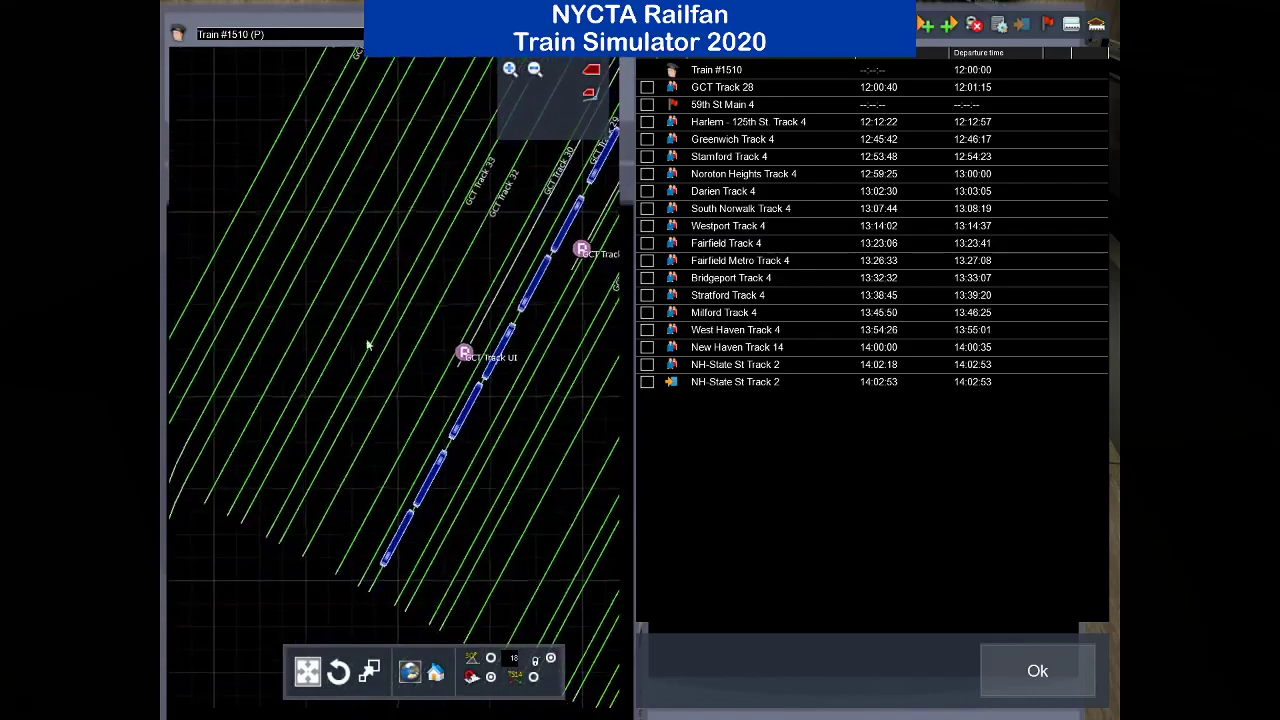
# Examine the platform track ends around Train #1510 and the GCT Loop Track beyond them.
pyautogui.scroll(3, 506, 301)
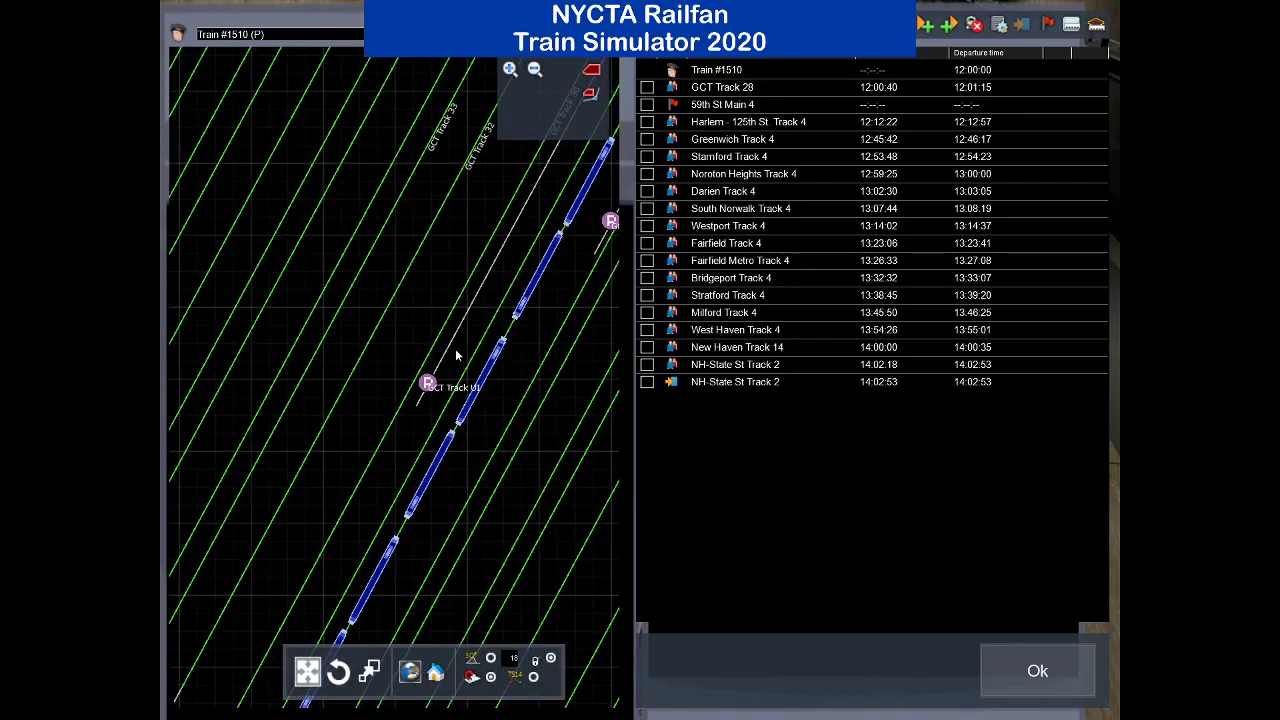
pyautogui.scroll(-4, 455, 352)
pyautogui.scroll(-4, 448, 358)
pyautogui.moveTo(473, 396); pyautogui.dragTo(459, 406)
pyautogui.moveTo(459, 456); pyautogui.dragTo(420, 343)
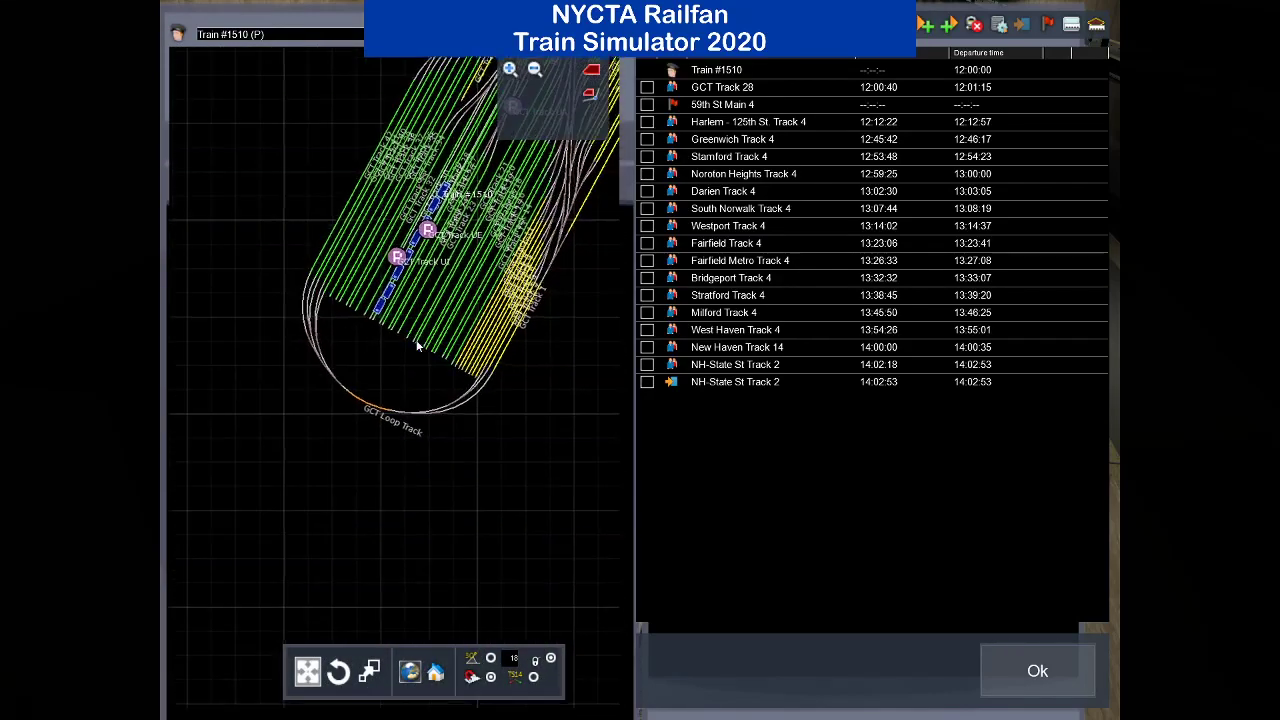
pyautogui.scroll(2, 441, 330)
pyautogui.scroll(2, 440, 333)
pyautogui.moveTo(429, 396); pyautogui.dragTo(403, 414)
pyautogui.scroll(-2, 280, 436)
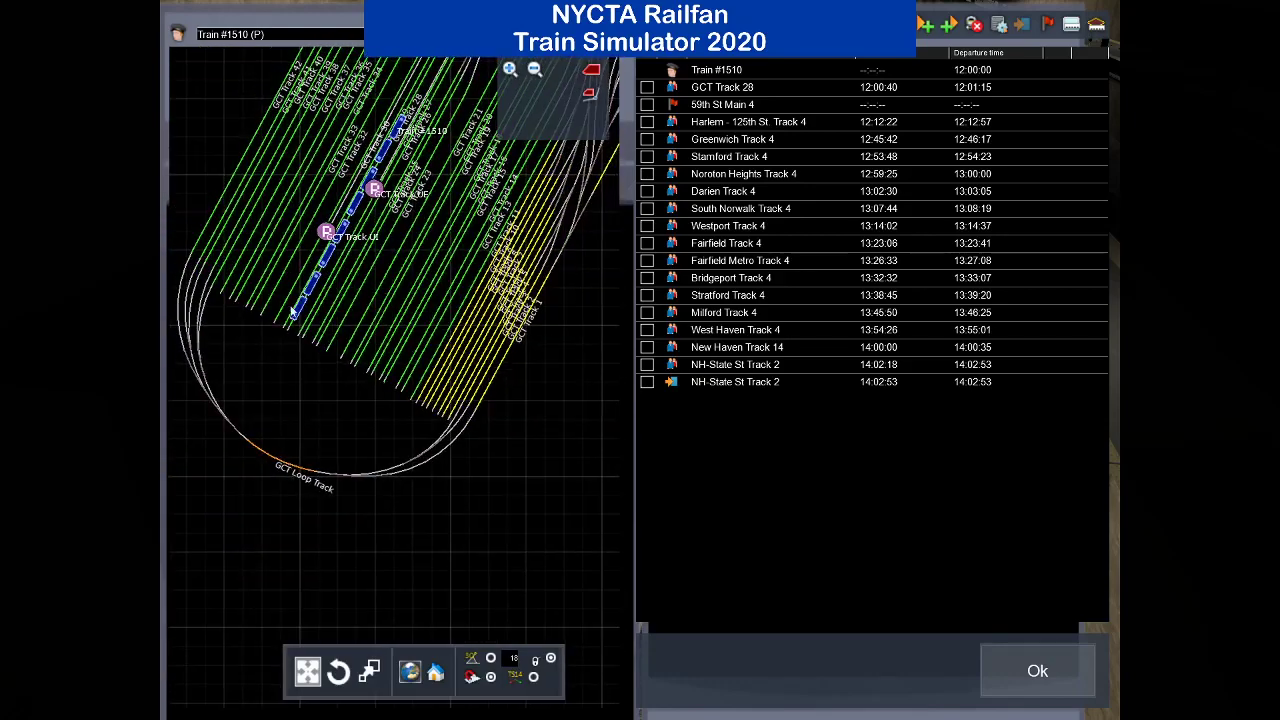
pyautogui.moveTo(318, 233); pyautogui.dragTo(358, 408)
pyautogui.scroll(2, 372, 398)
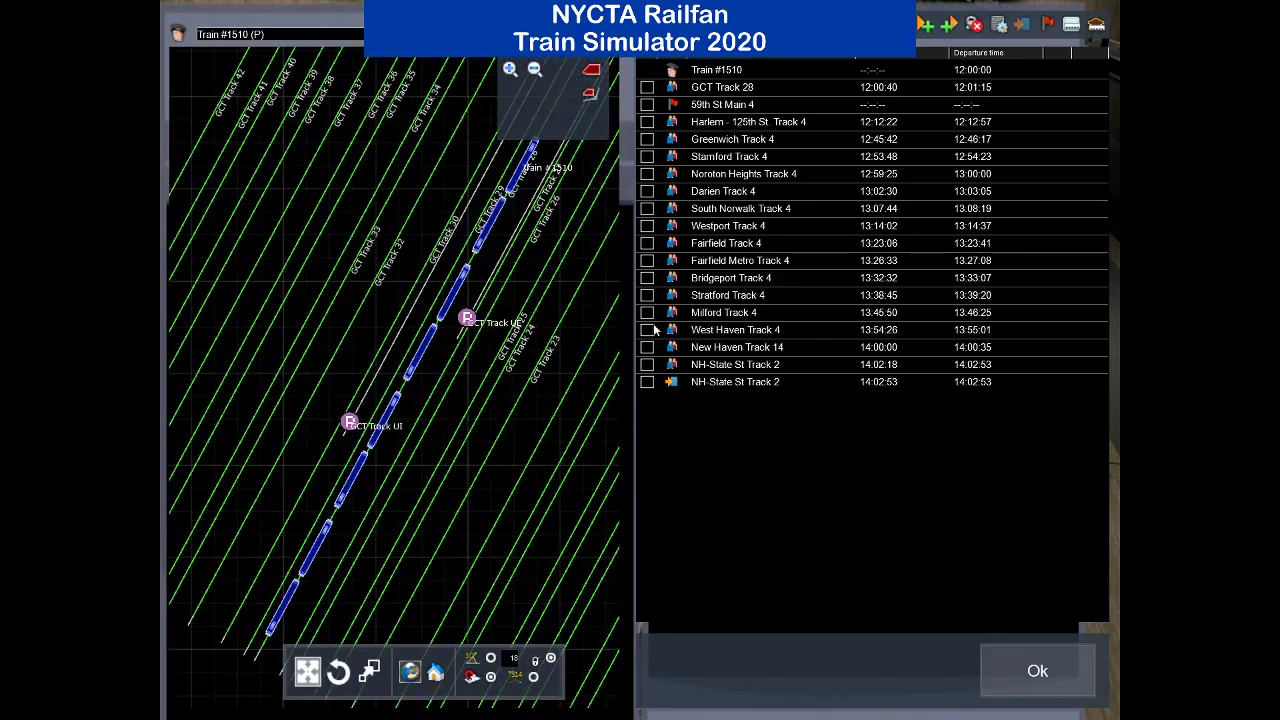
# Confirm the timetable of Train #1510 and return to the 3D scenario view.
pyautogui.click(1003, 648)
pyautogui.scroll(-4, 489, 595)
pyautogui.moveTo(600, 386); pyautogui.dragTo(404, 558)
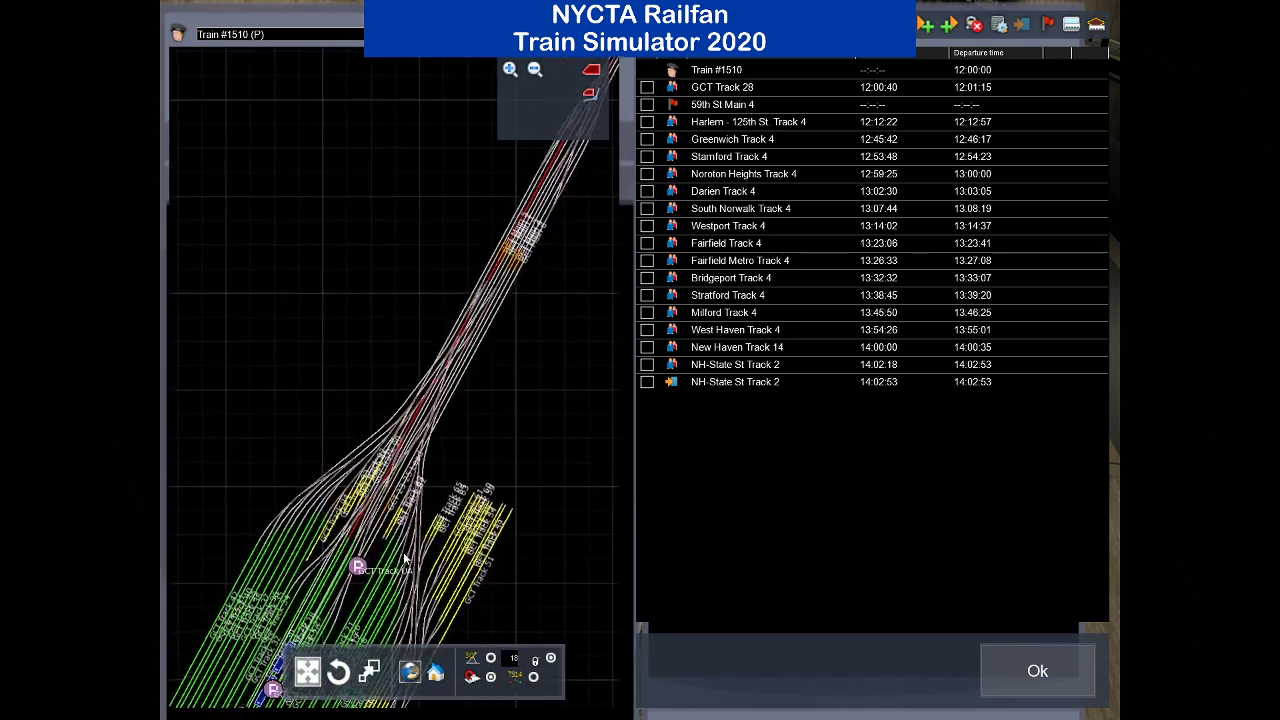
pyautogui.scroll(3, 393, 369)
pyautogui.click(1033, 670)
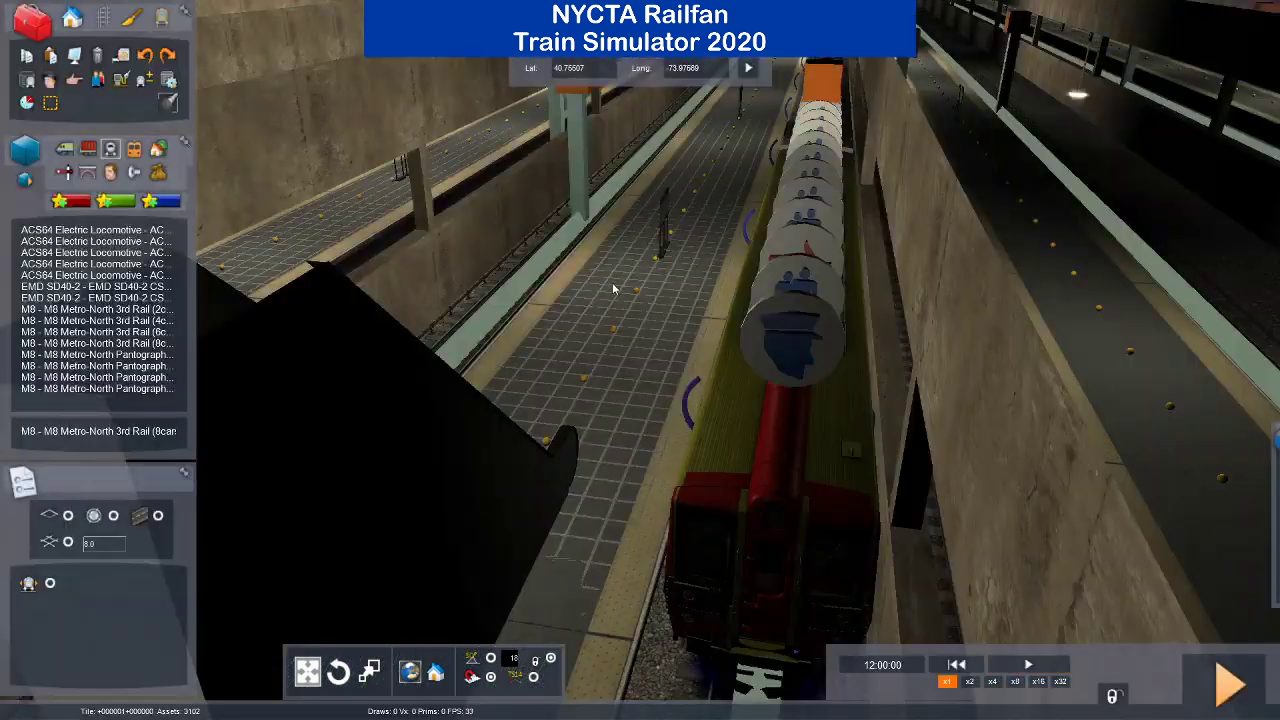
# Follow the line from Train #1510 at Grand Central to the four-track tunnel portal.
pyautogui.moveTo(576, 426); pyautogui.dragTo(613, 420, button='right')
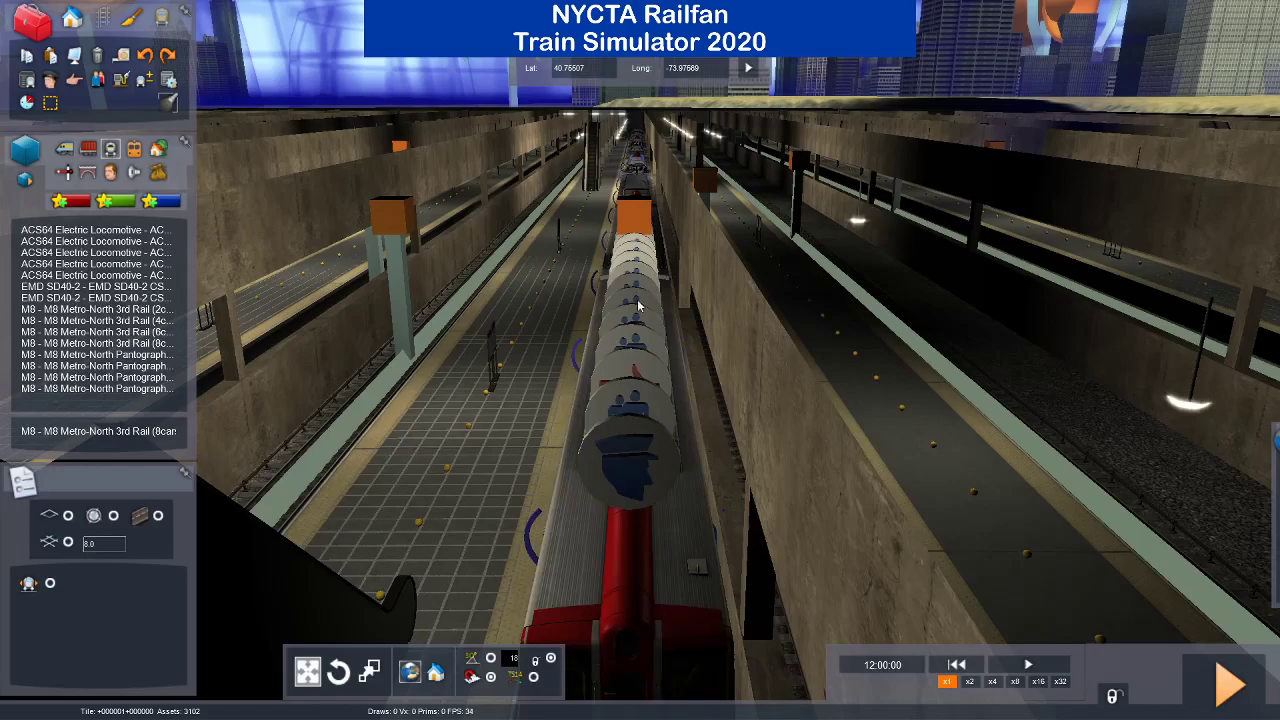
pyautogui.press('Left')
pyautogui.moveTo(595, 369); pyautogui.dragTo(687, 409, button='right')
pyautogui.moveTo(356, 407); pyautogui.dragTo(262, 260, button='right')
pyautogui.press('Up')
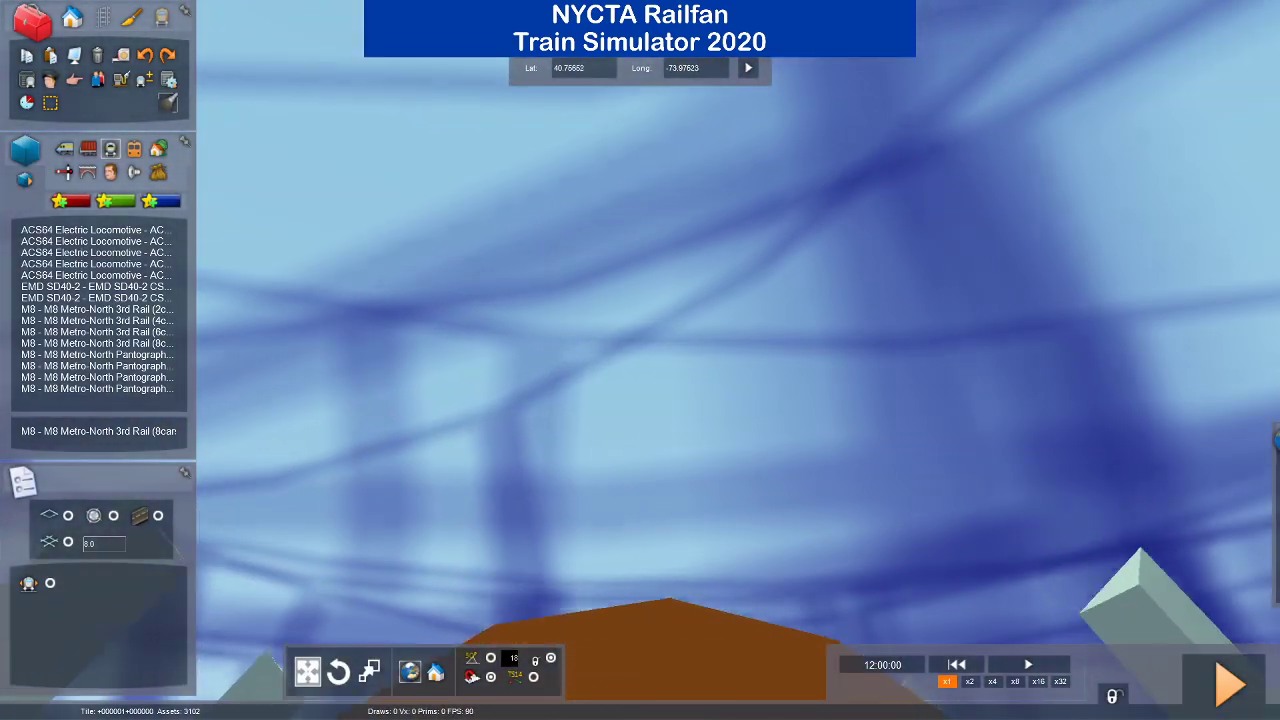
pyautogui.moveTo(692, 520); pyautogui.dragTo(680, 400, button='right')
pyautogui.press('Up')
pyautogui.press('Up')
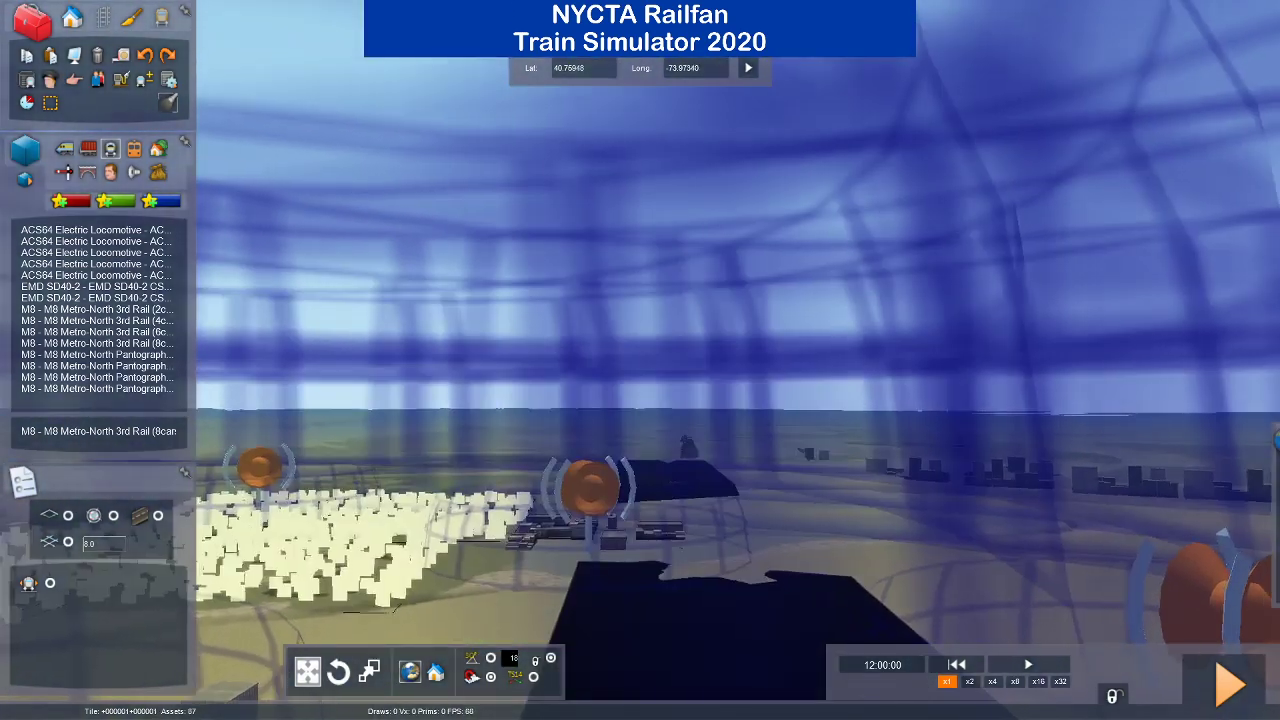
pyautogui.press('Up')
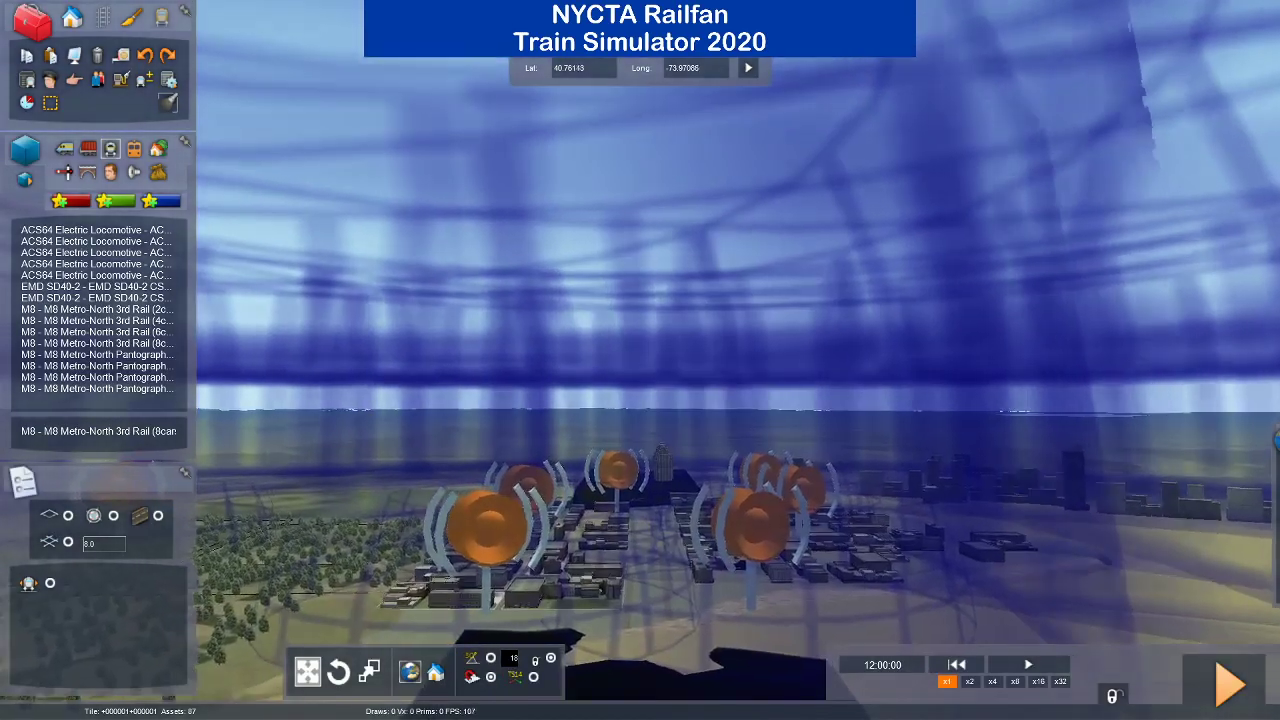
pyautogui.moveTo(680, 400); pyautogui.dragTo(680, 430, button='right')
pyautogui.press('Up')
pyautogui.press('Up')
pyautogui.press('Up')
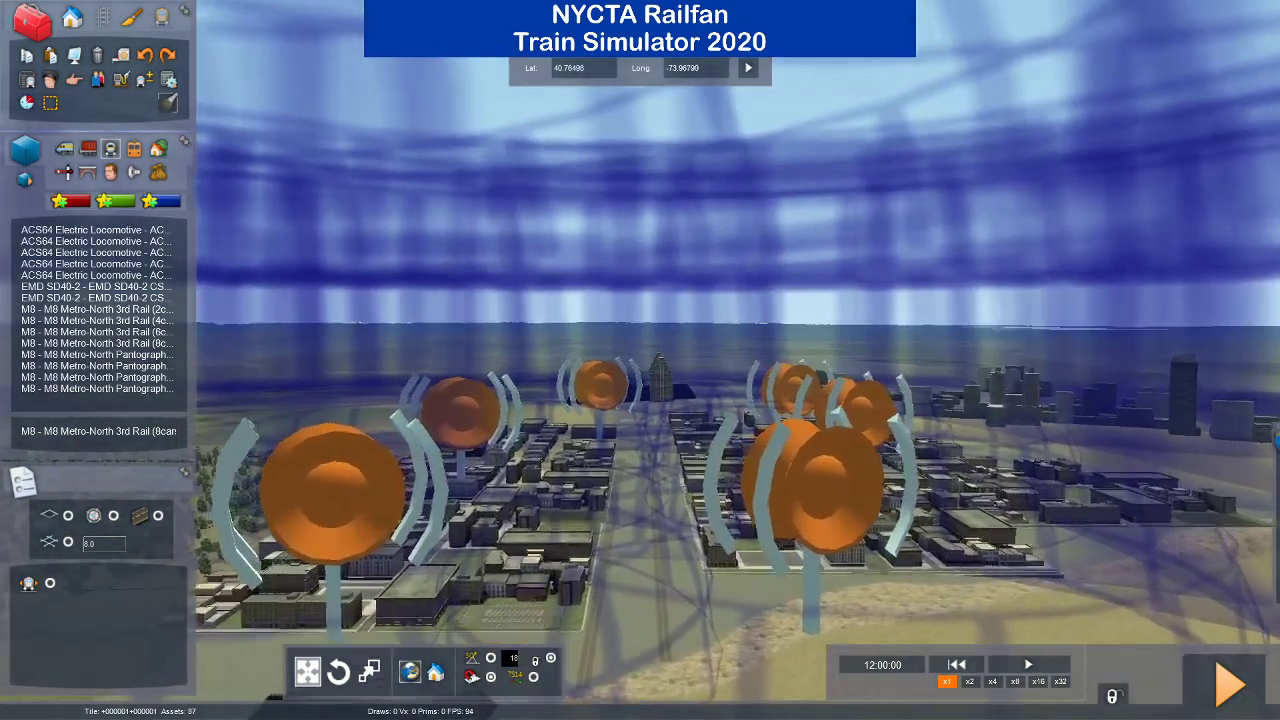
pyautogui.press('Up')
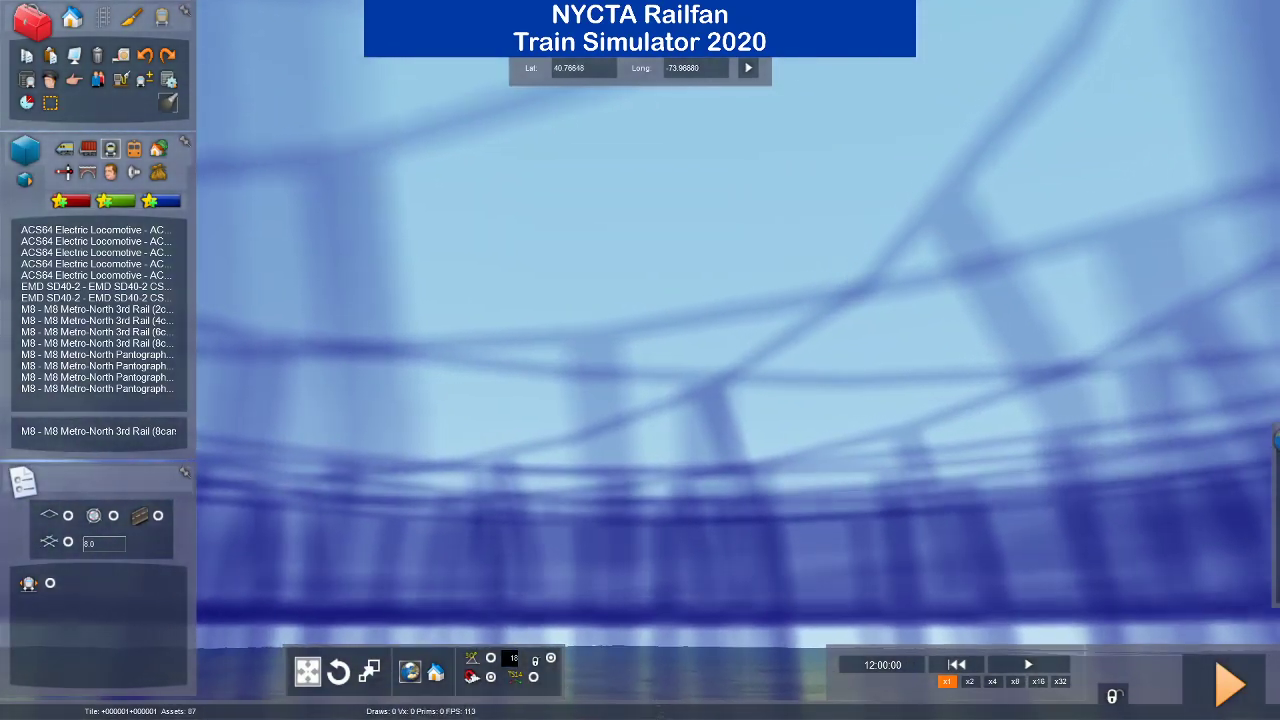
pyautogui.press('Up')
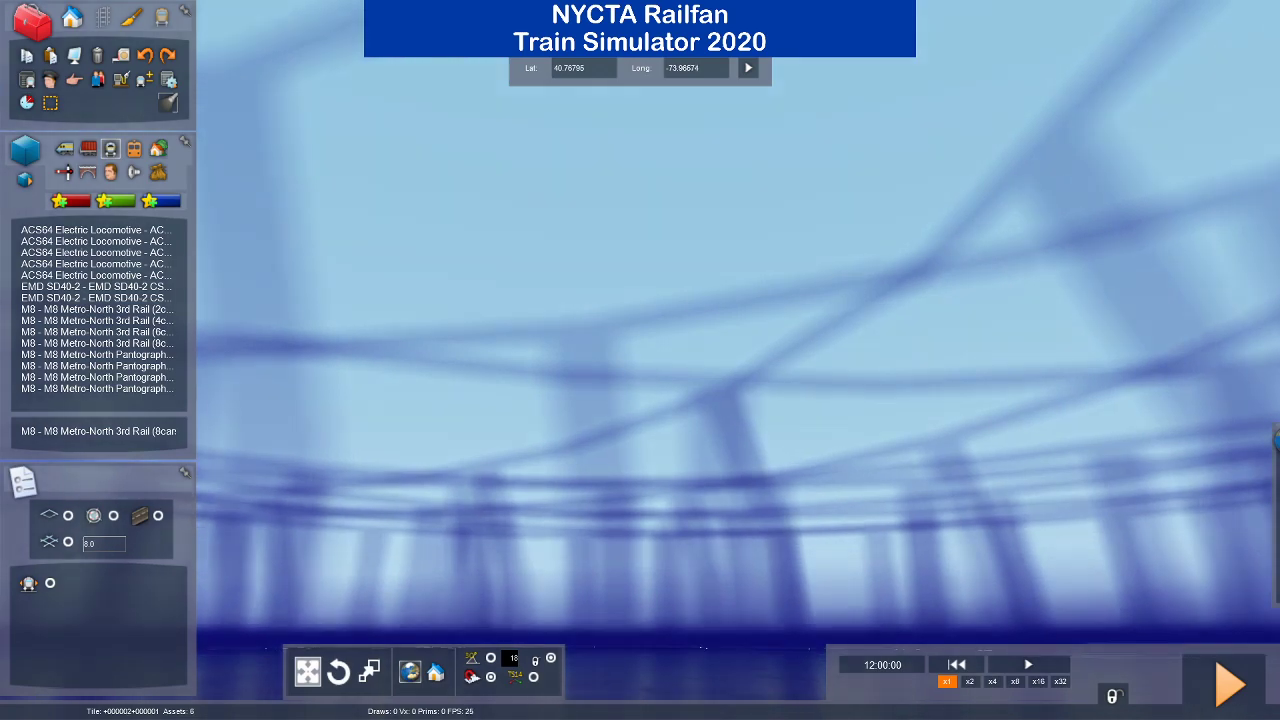
pyautogui.press('Up')
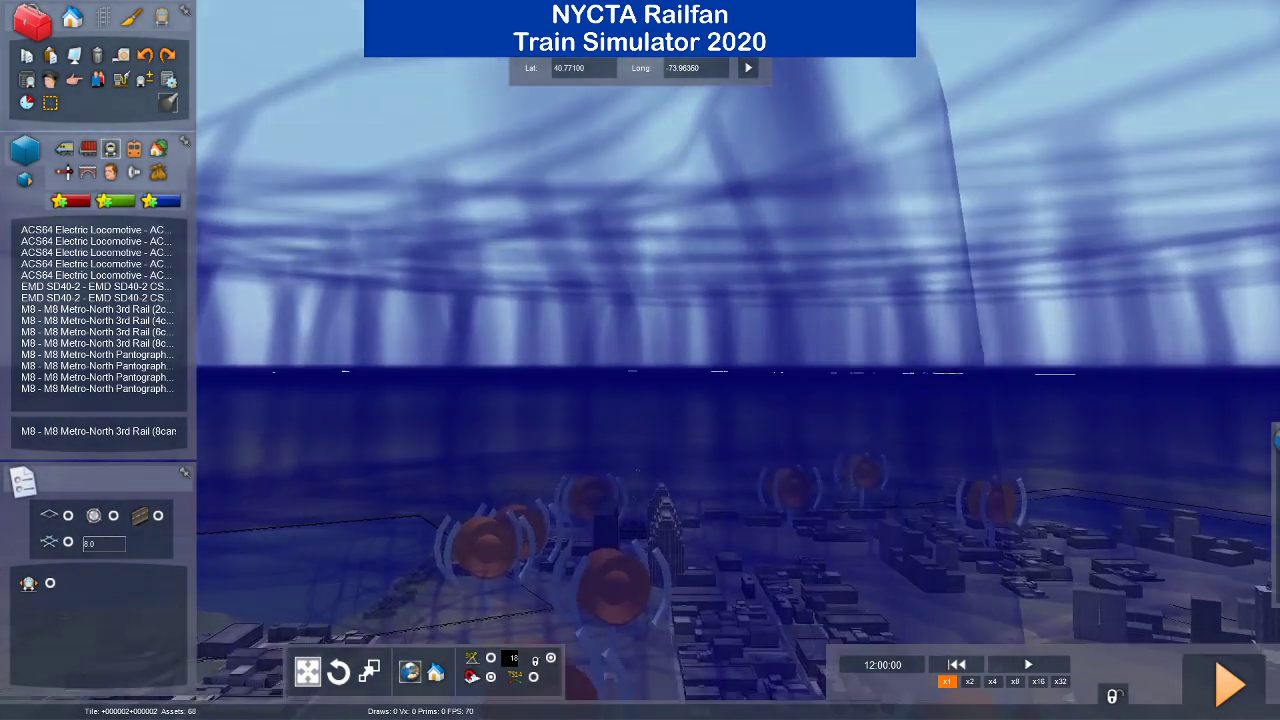
pyautogui.press('Up')
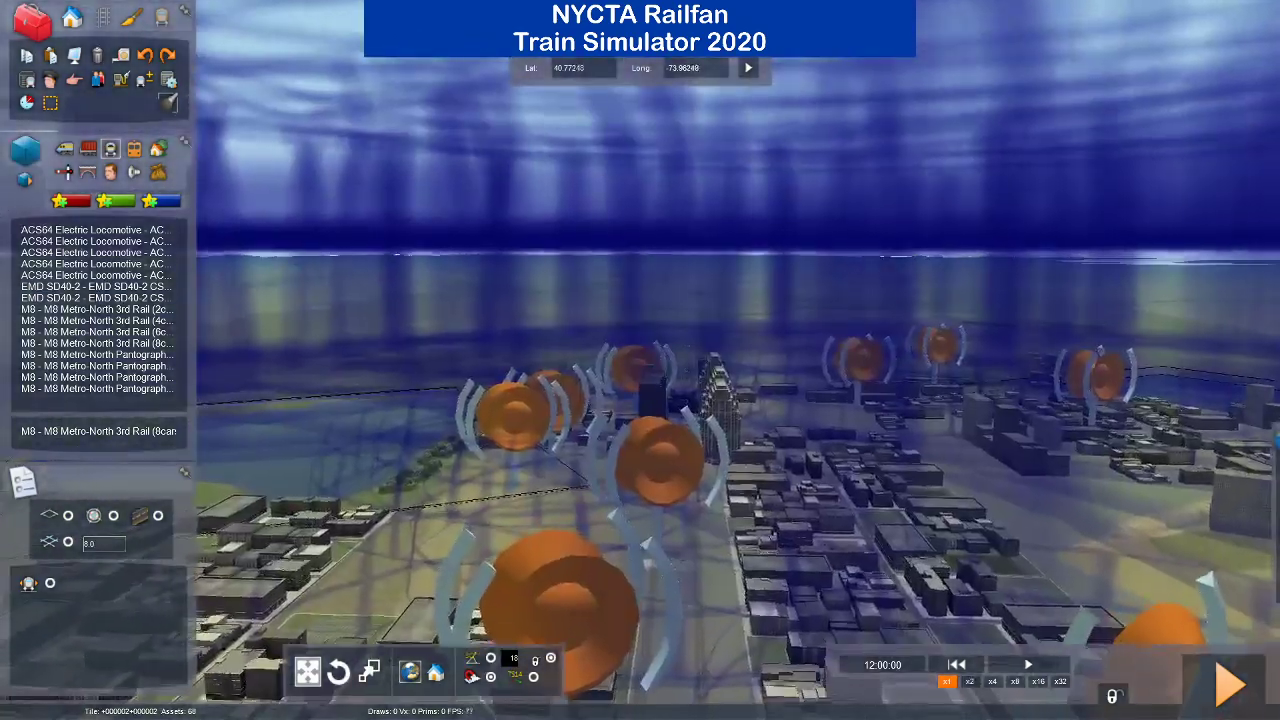
pyautogui.press('Up')
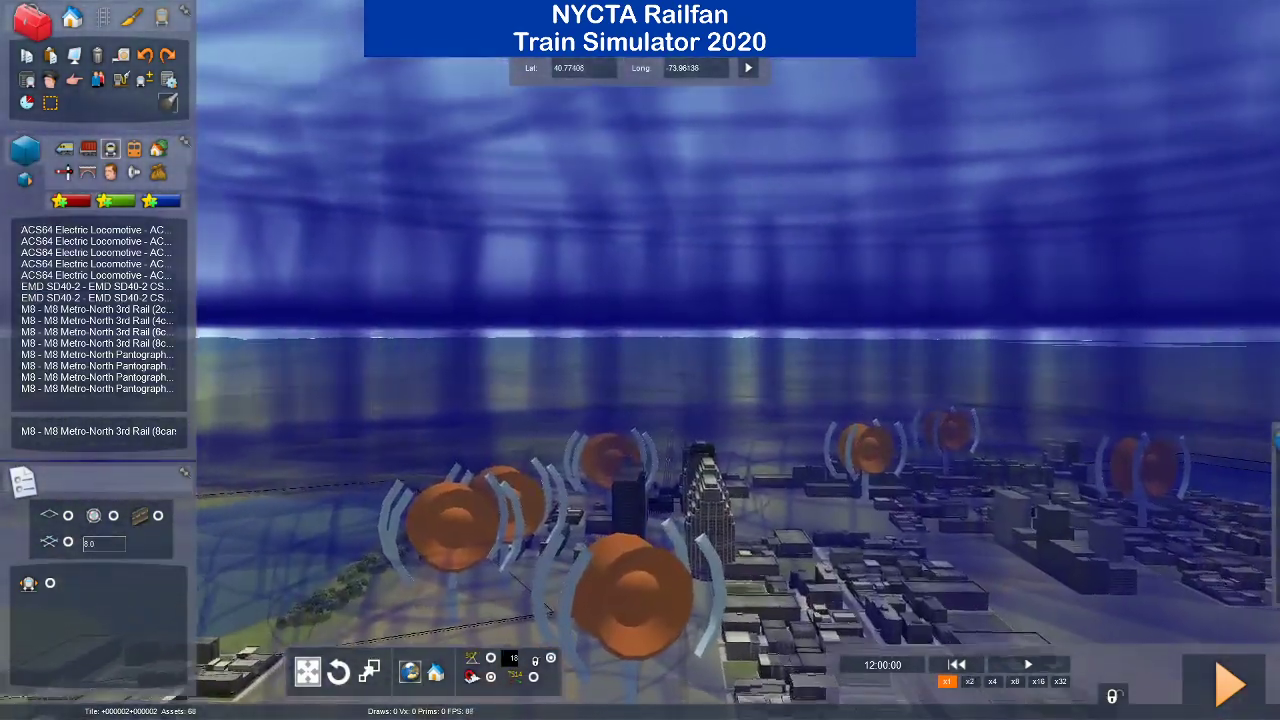
pyautogui.press('Up')
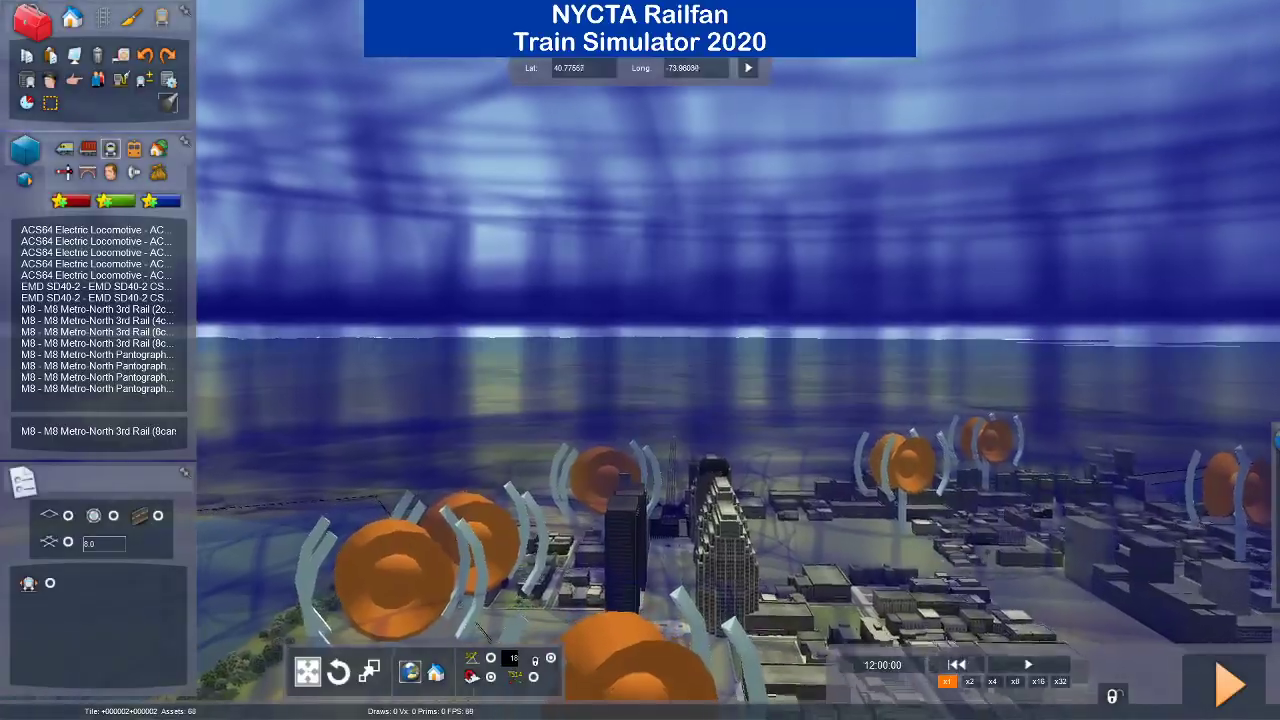
pyautogui.press('Up')
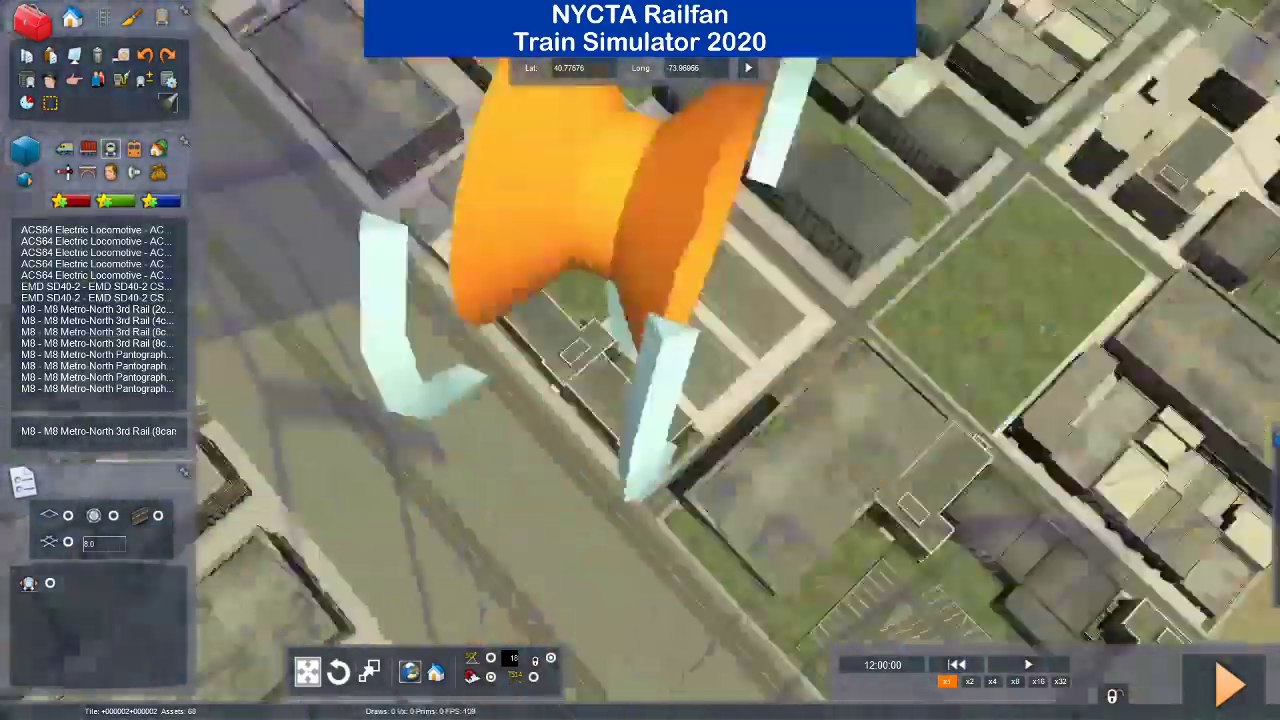
pyautogui.moveTo(640, 360)
pyautogui.mouseDown(button='right')
pyautogui.moveTo(480, 340)
pyautogui.moveTo(440, 220)
pyautogui.moveTo(340, 180)
pyautogui.moveTo(630, 360)
pyautogui.moveTo(730, 370)
pyautogui.moveTo(910, 430)
pyautogui.moveTo(500, 325)
pyautogui.moveTo(620, 320)
pyautogui.moveTo(250, 305)
pyautogui.moveTo(470, 390)
pyautogui.mouseUp(button='right')
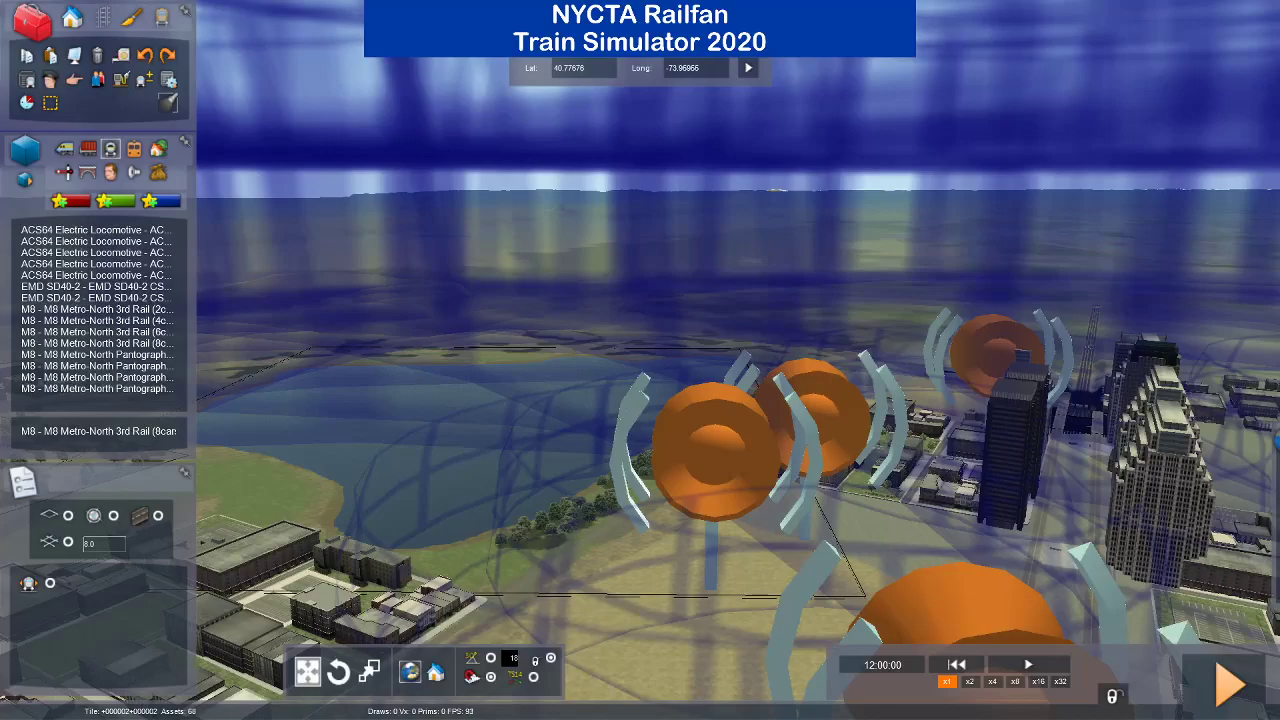
pyautogui.moveTo(640, 360); pyautogui.dragTo(905, 300, button='right')
pyautogui.press('Up')
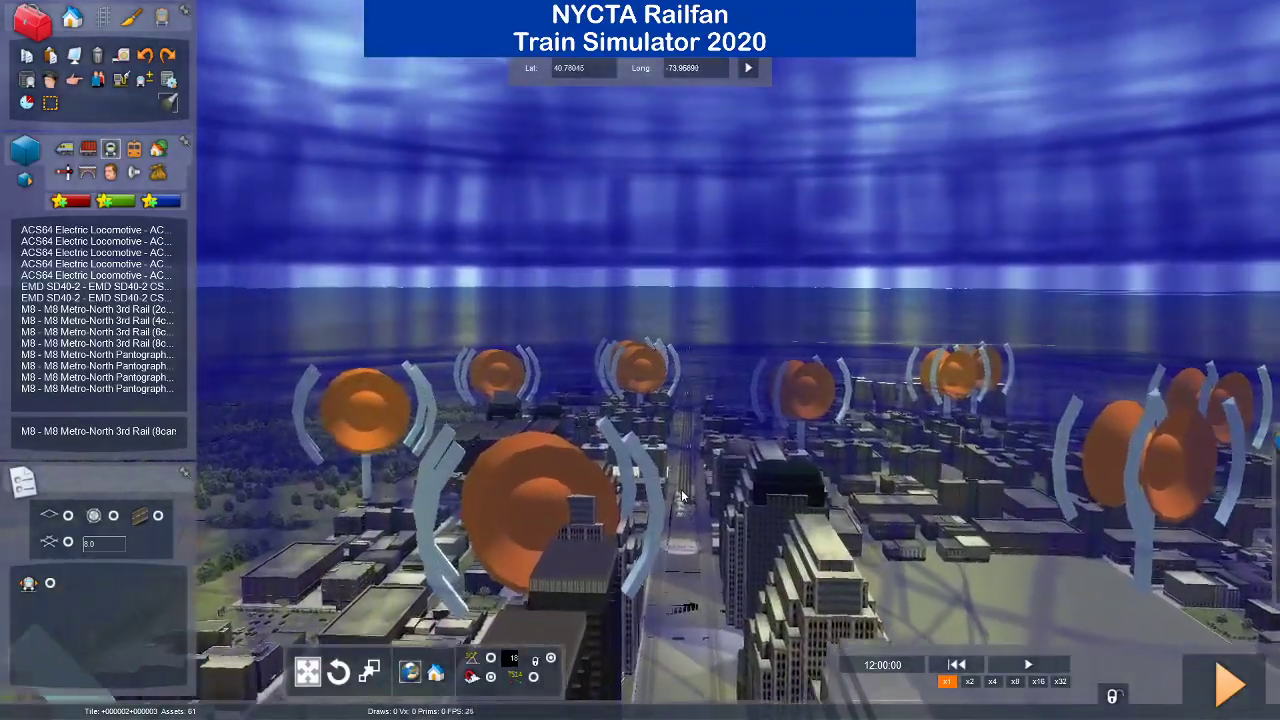
pyautogui.press('Up')
pyautogui.moveTo(681, 496); pyautogui.dragTo(681, 590, button='right')
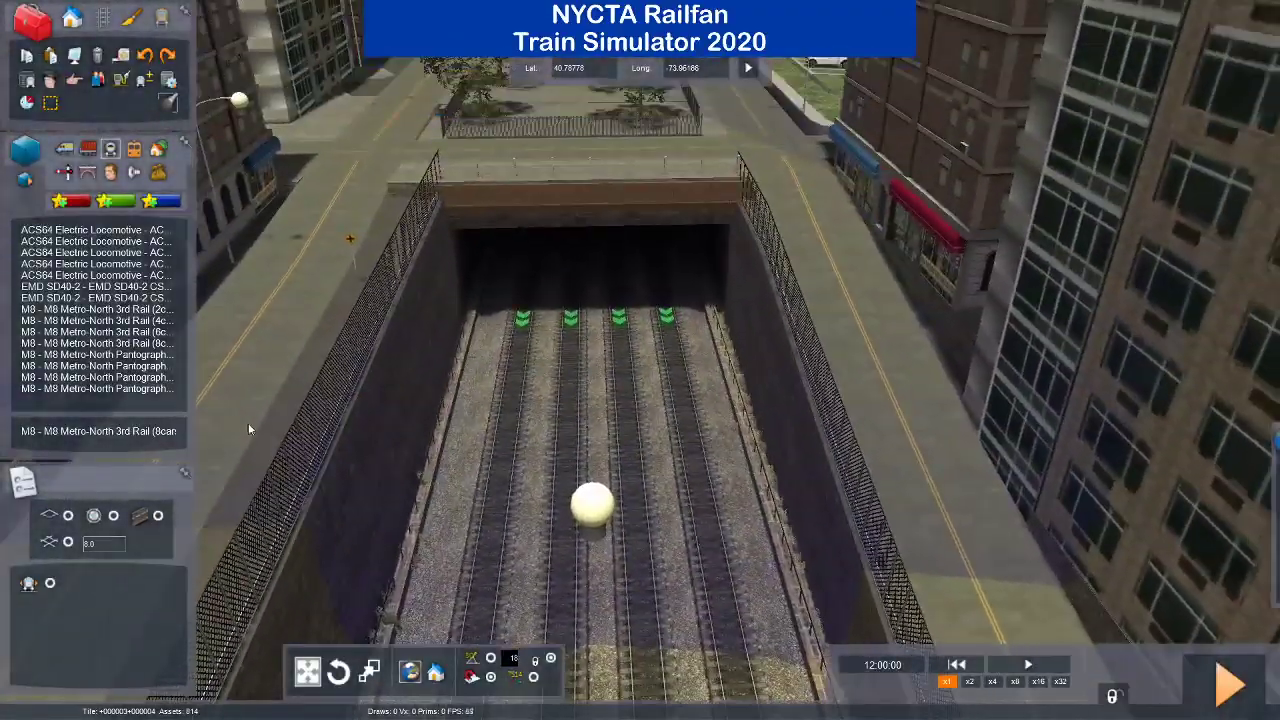
# Place an 8-car M8 Metro-North 3rd Rail train on the rightmost track inside the tunnel portal and assign it a driver.
pyautogui.click(105, 346)
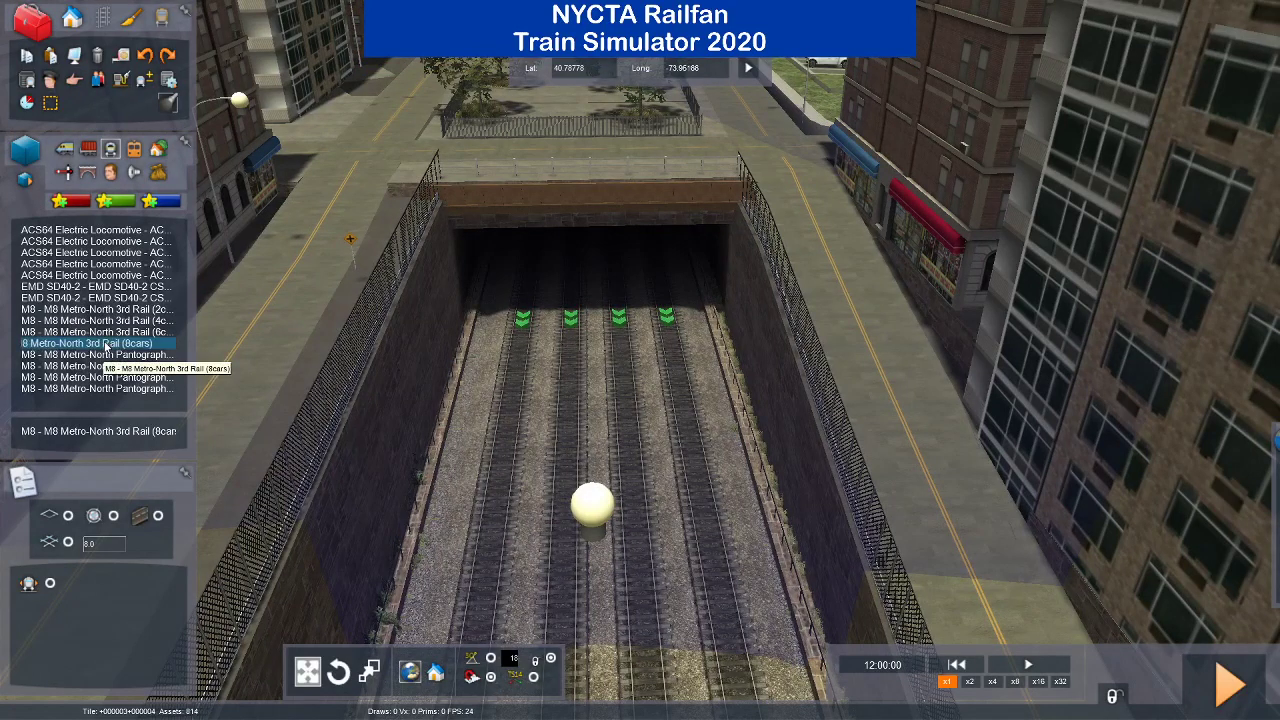
pyautogui.click(660, 238)
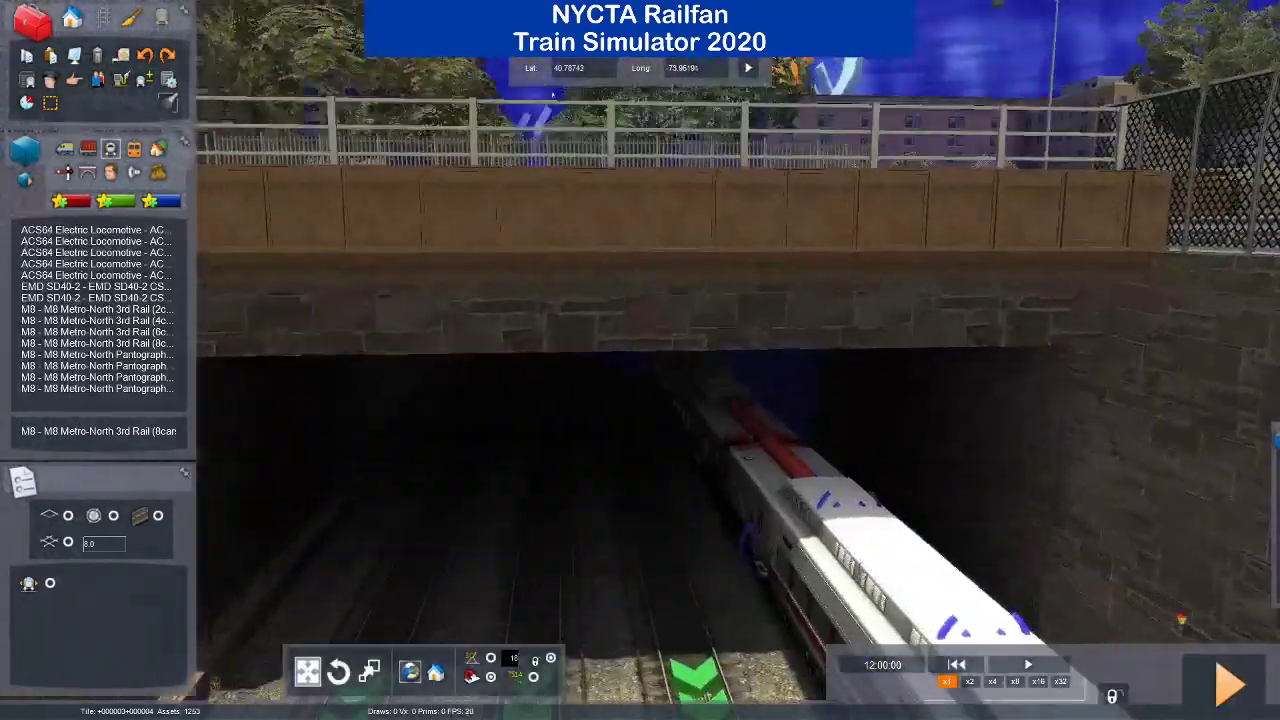
pyautogui.press('Up')
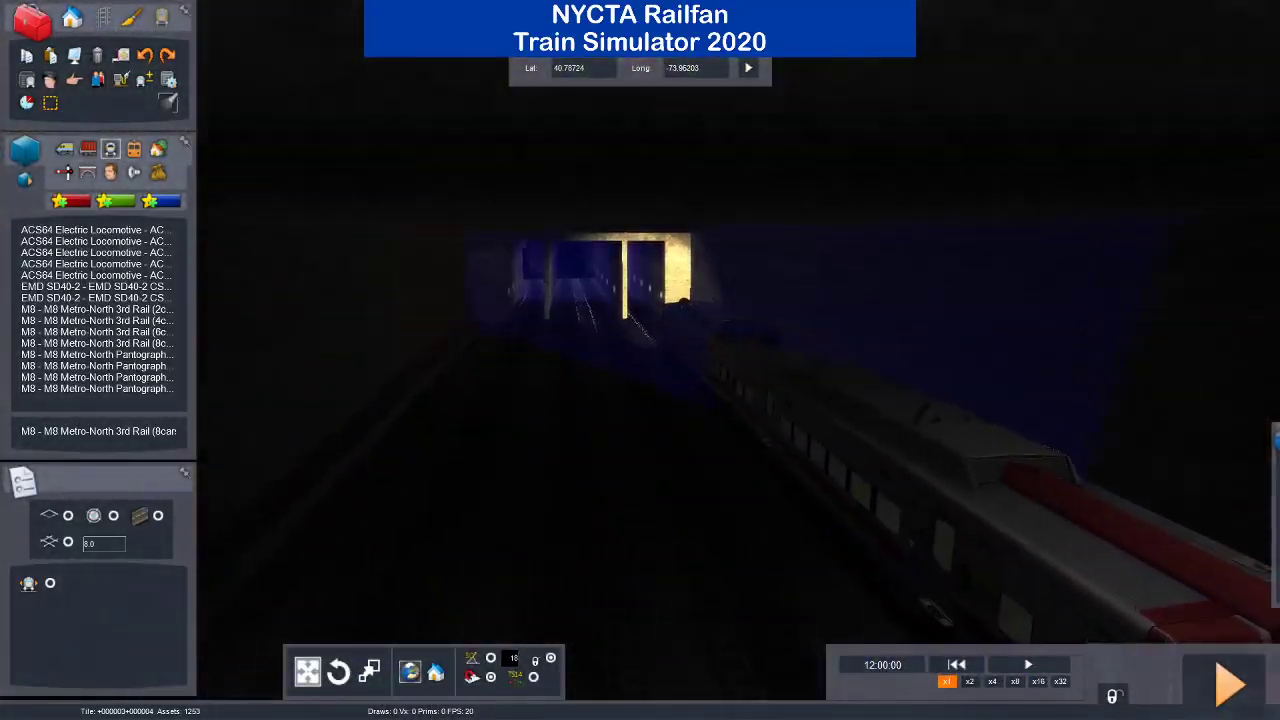
pyautogui.press('Up')
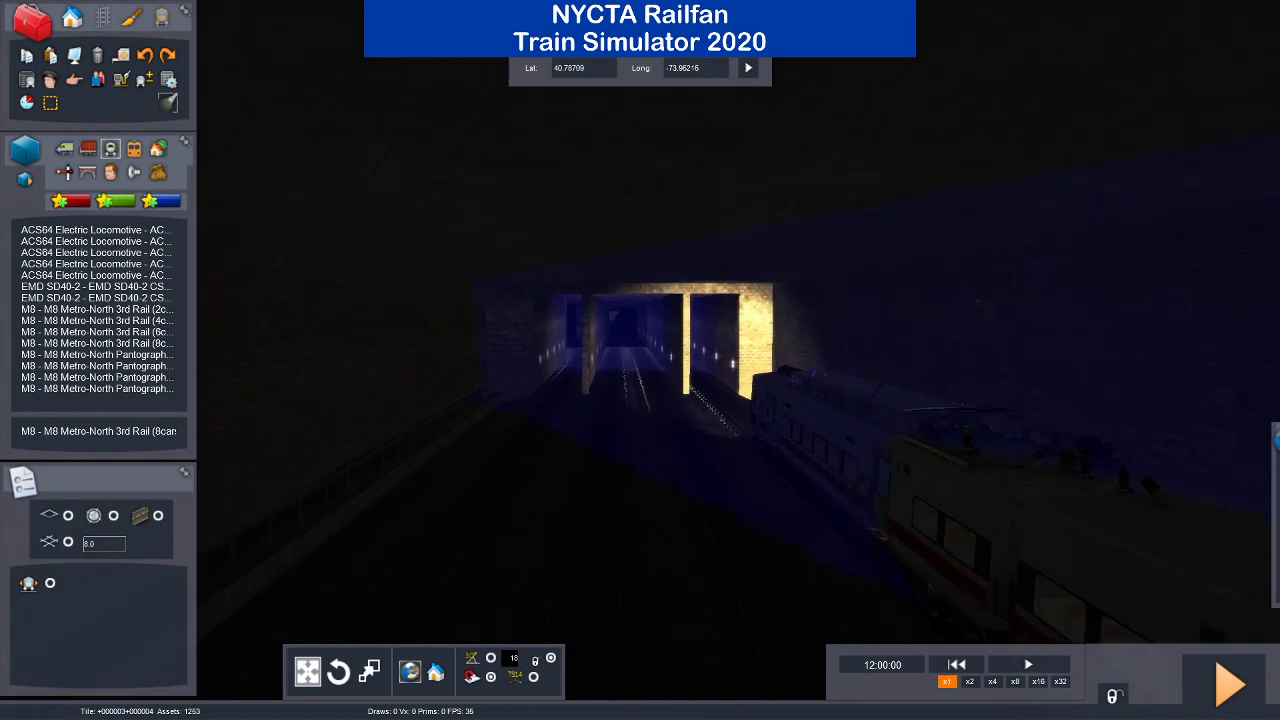
pyautogui.press('Right')
pyautogui.press('Up')
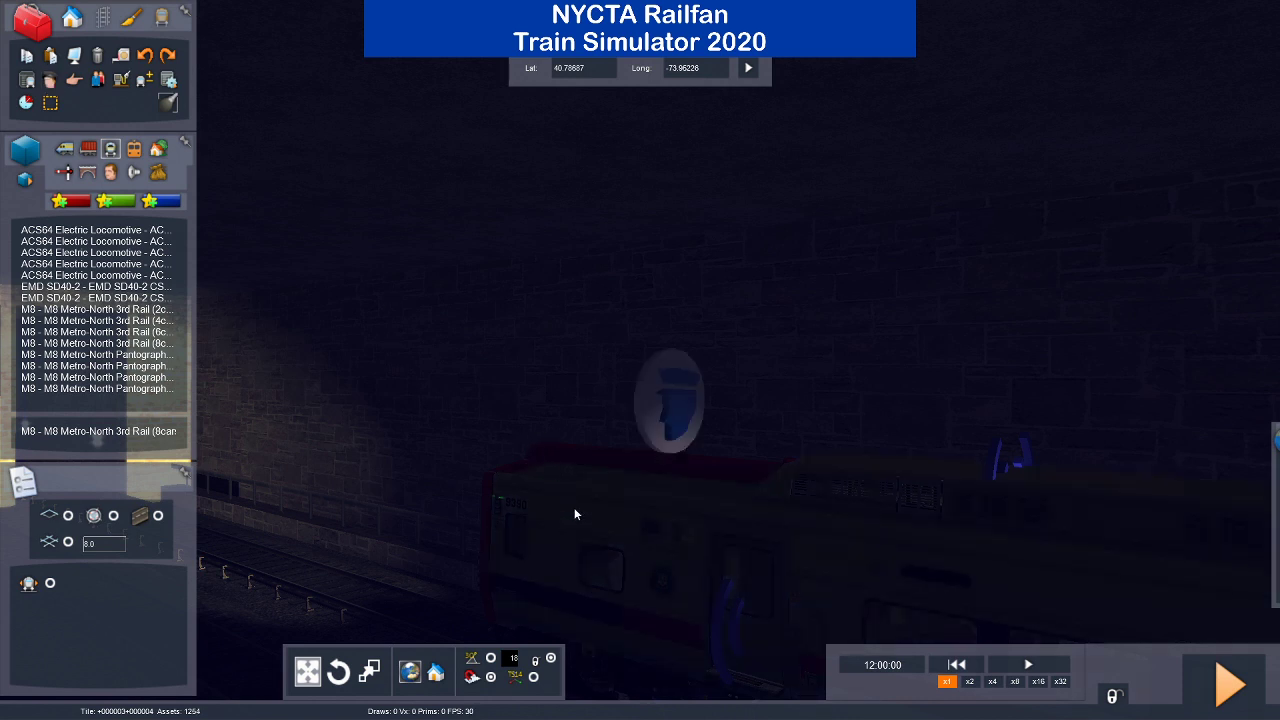
# Open the timetable view with Service1 as the selected service.
pyautogui.click(27, 103)
pyautogui.scroll(-5, 478, 474)
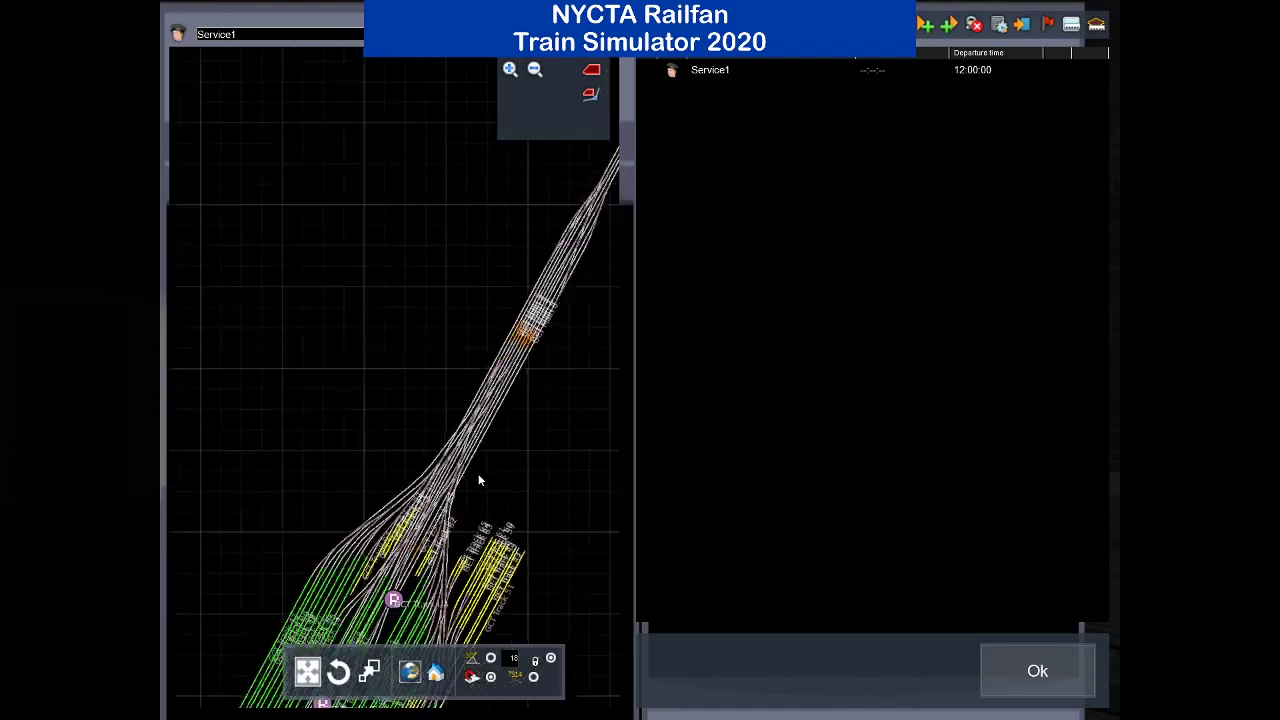
pyautogui.click(390, 34)
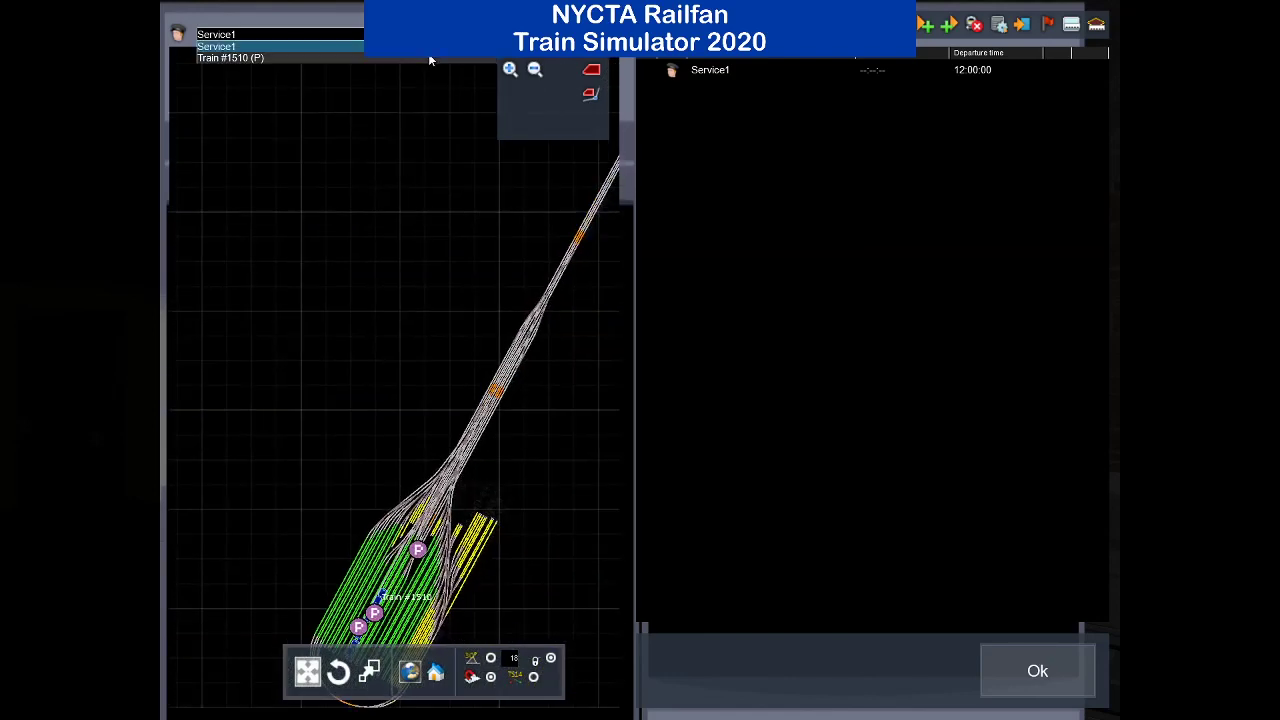
pyautogui.click(260, 43)
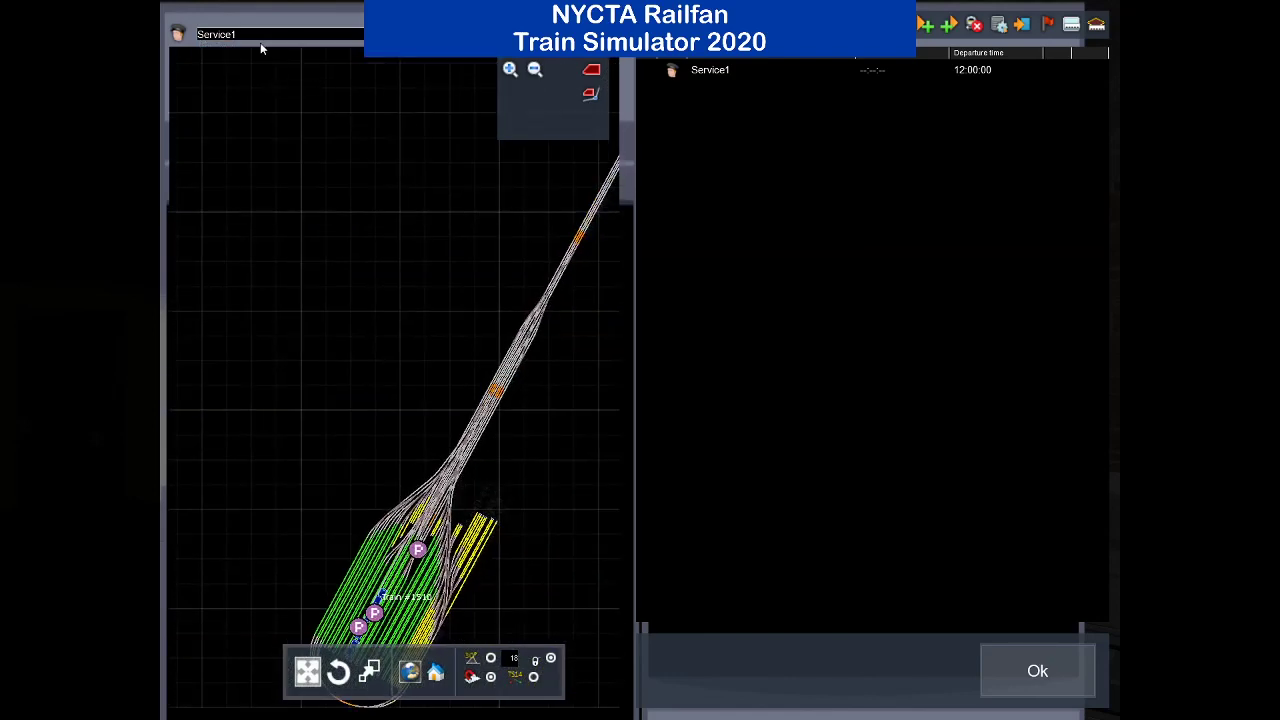
# Rename Service1 as MNR #1211 in its driver properties and close them.
pyautogui.doubleClick(677, 72)
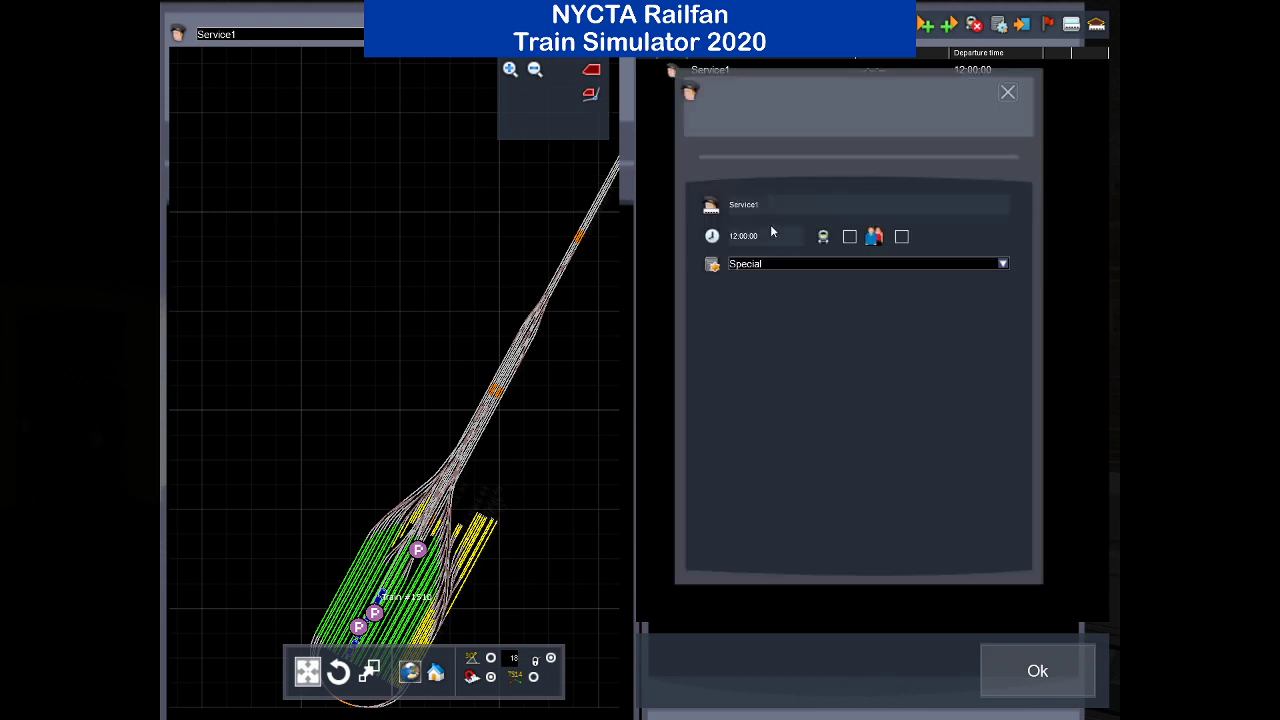
pyautogui.doubleClick(732, 205)
pyautogui.write('Train')
pyautogui.press('BackSpace')
pyautogui.press('BackSpace')
pyautogui.press('BackSpace')
pyautogui.press('BackSpace')
pyautogui.press('BackSpace')
pyautogui.write('#1211')
pyautogui.click(794, 235)
pyautogui.click(1008, 91)
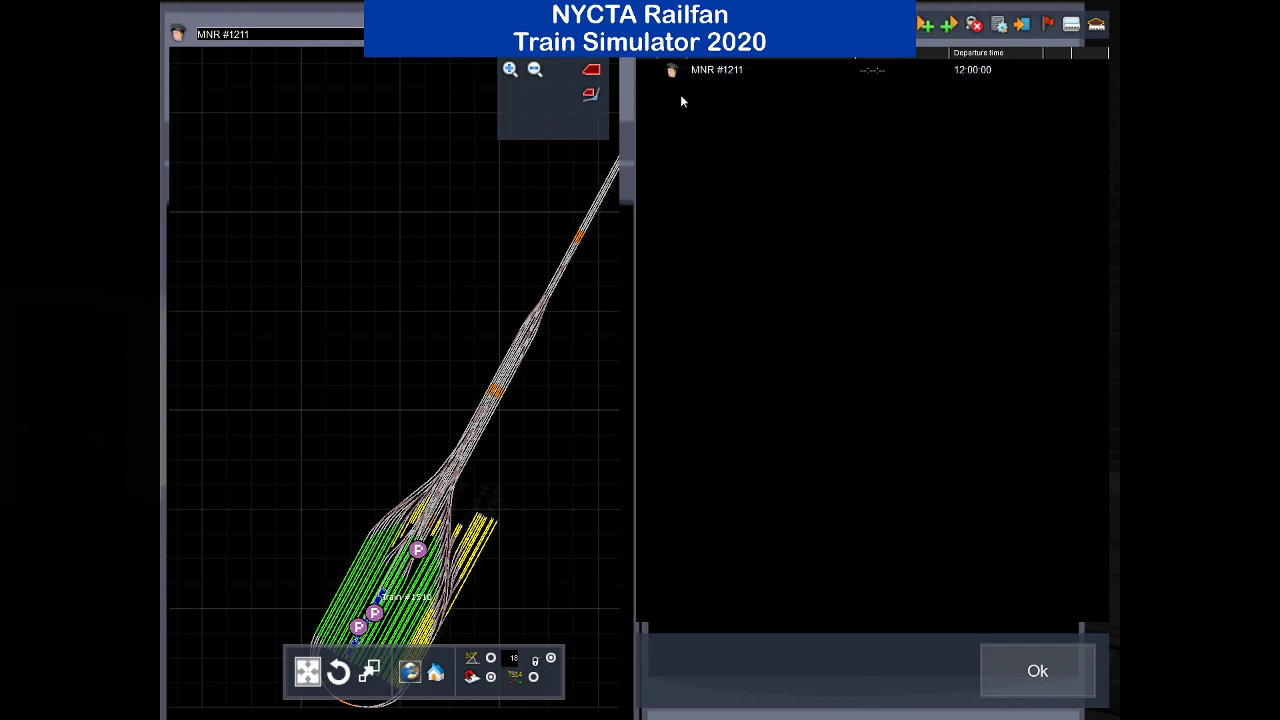
# Locate MNR #1211 on the map and trace its tracks down to Grand Central Terminal.
pyautogui.scroll(5, 446, 452)
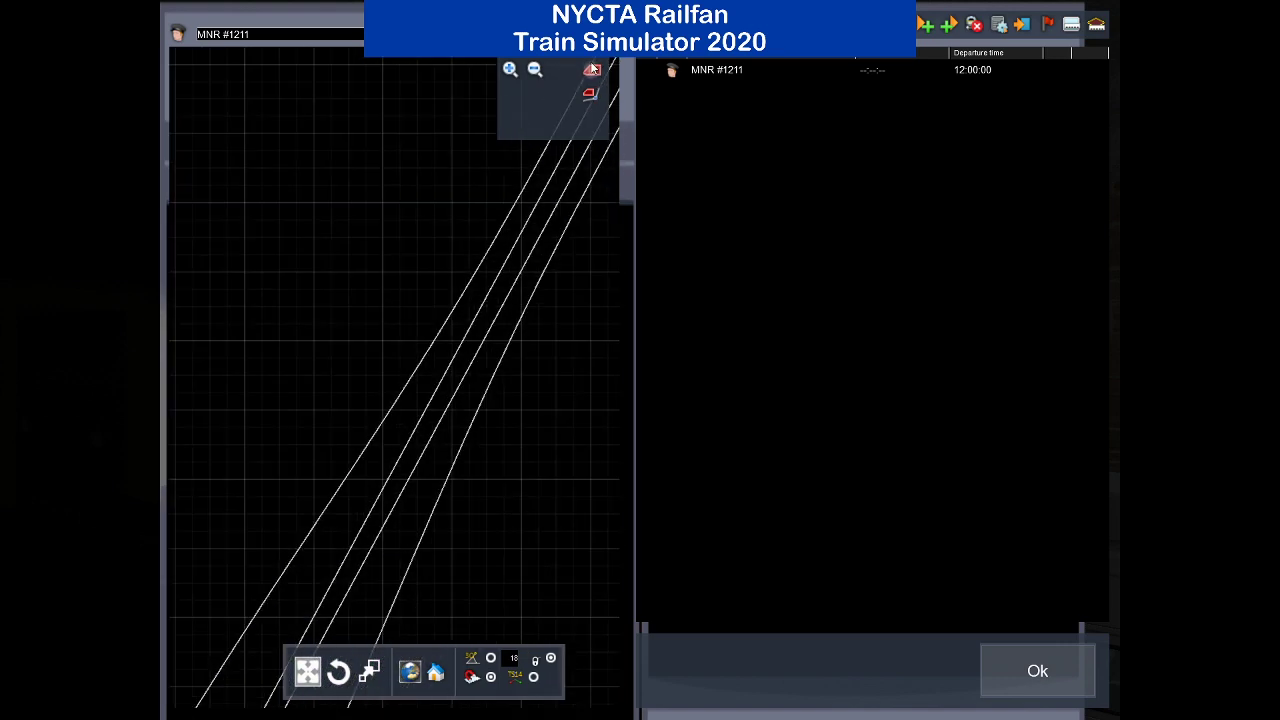
pyautogui.scroll(-5, 450, 350)
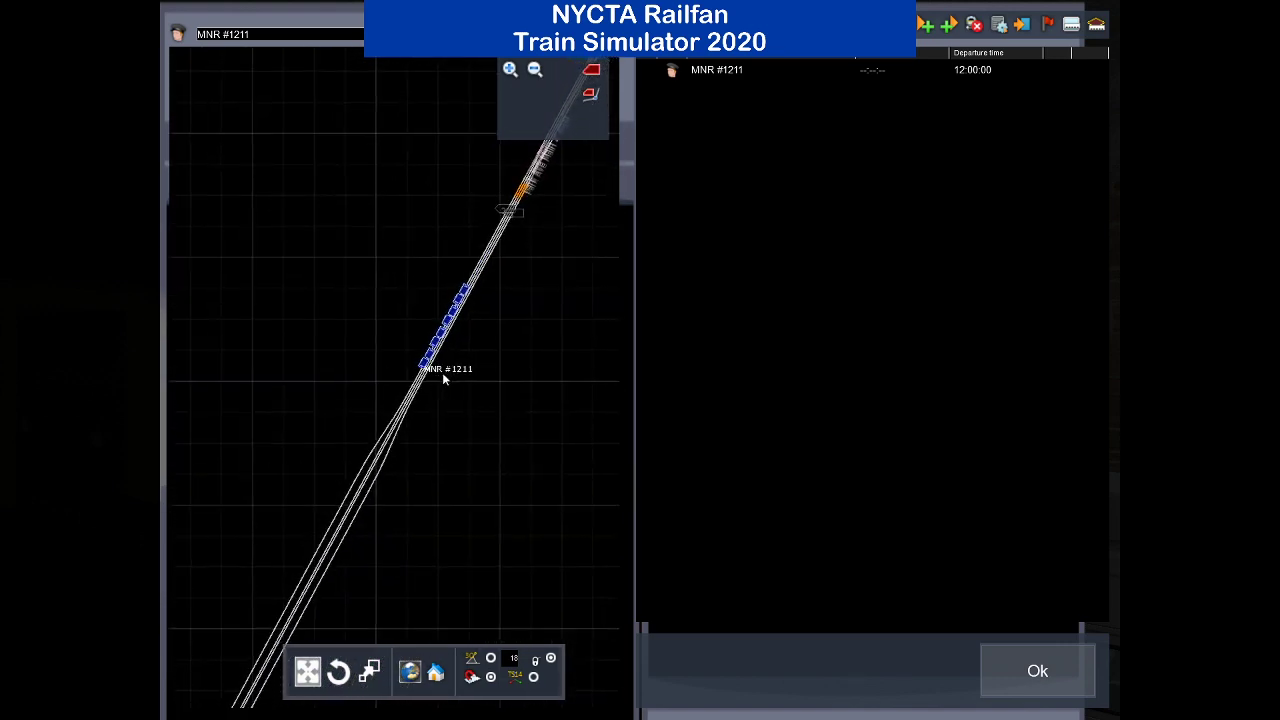
pyautogui.scroll(-5, 409, 501)
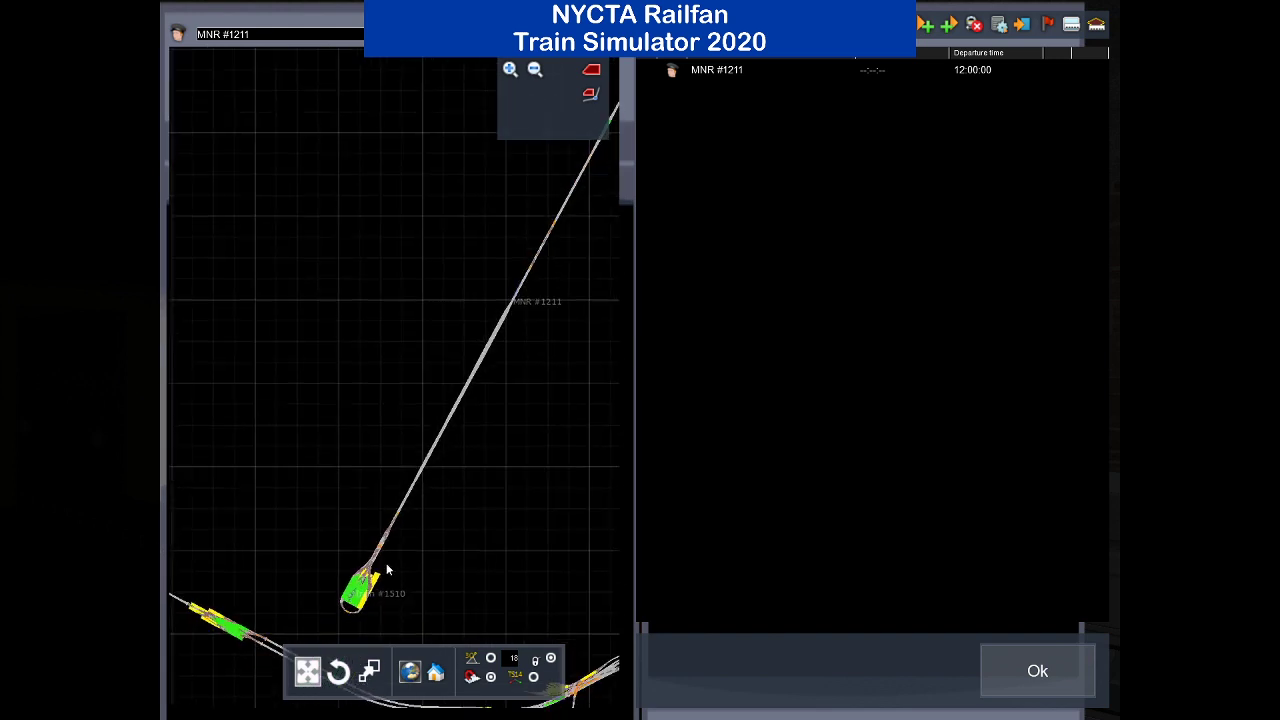
pyautogui.scroll(5, 447, 396)
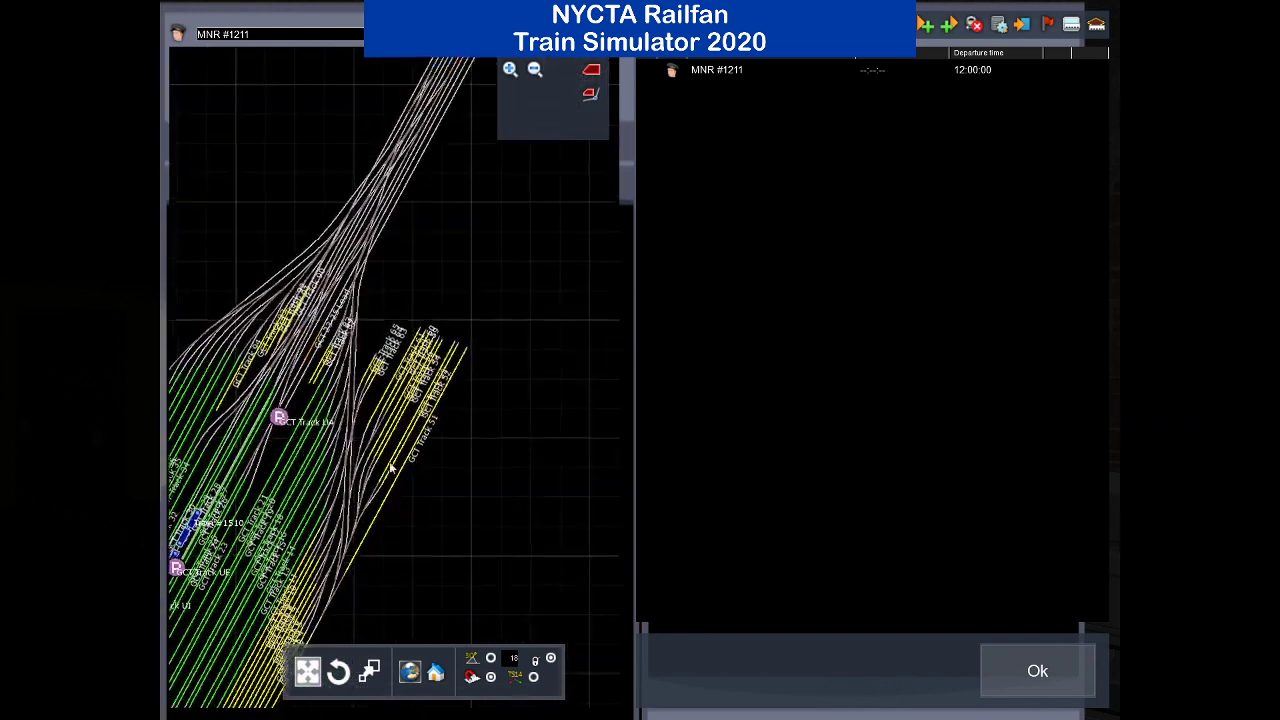
# Examine the GCT platform tracks around Train #1510, their ends, and the outer tracks curving into the loop.
pyautogui.scroll(5, 340, 494)
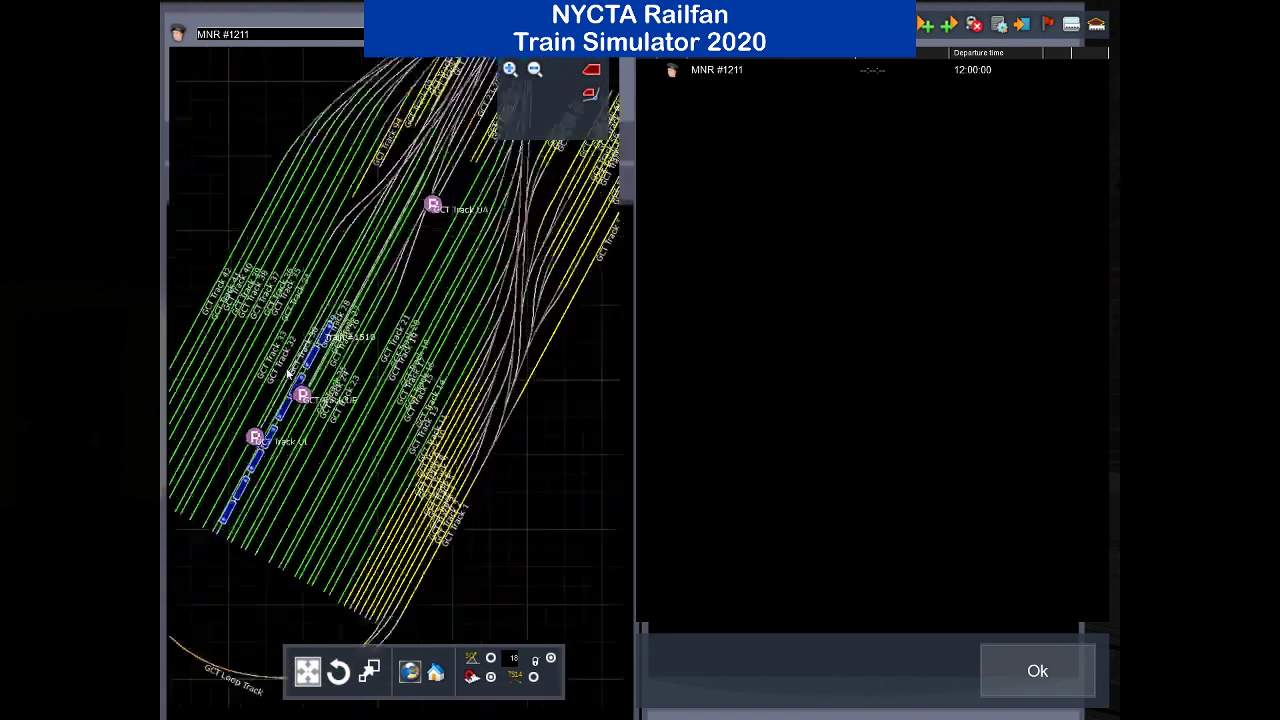
pyautogui.scroll(5, 429, 408)
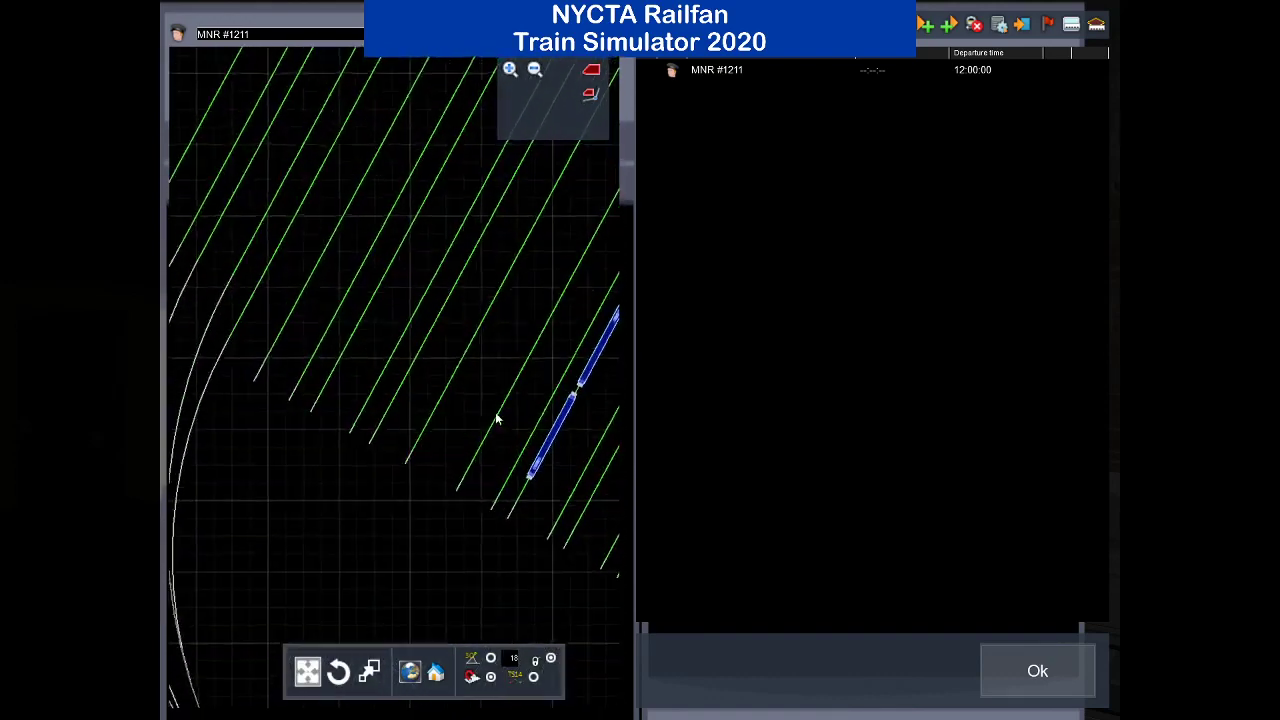
pyautogui.moveTo(319, 428); pyautogui.dragTo(302, 430)
pyautogui.scroll(-3, 302, 430)
pyautogui.scroll(2, 300, 430)
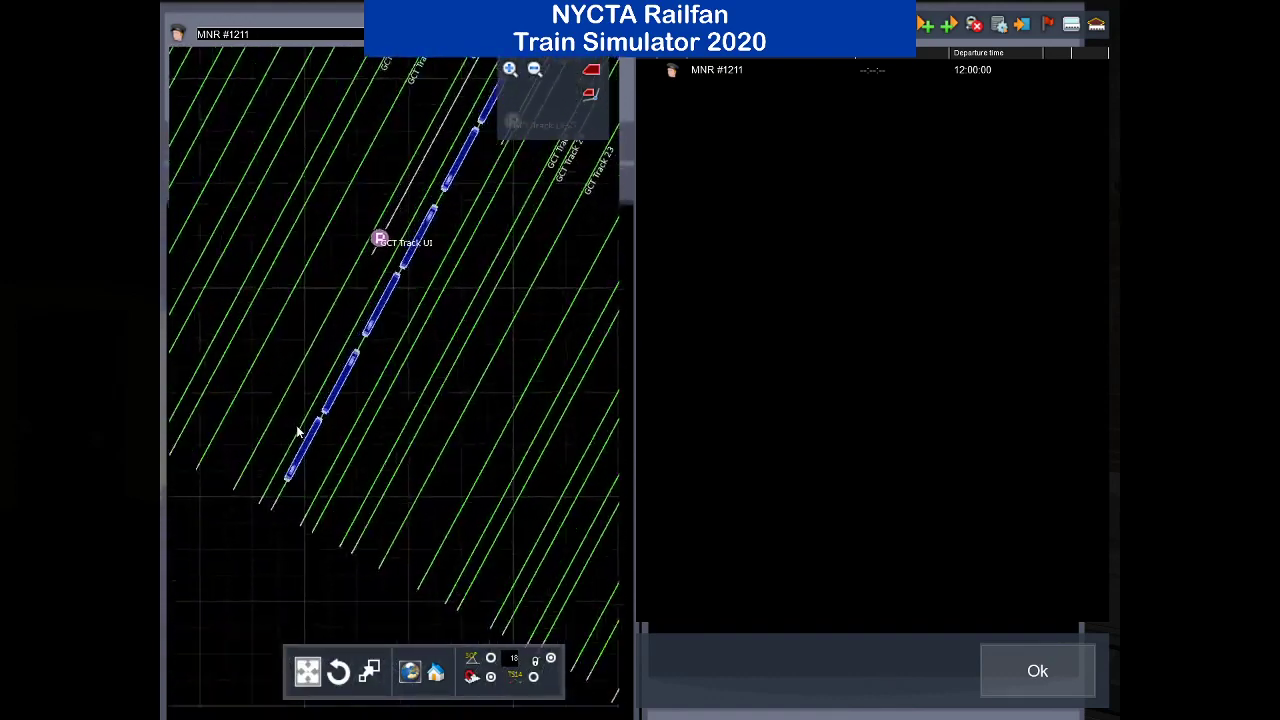
pyautogui.scroll(-10, 534, 239)
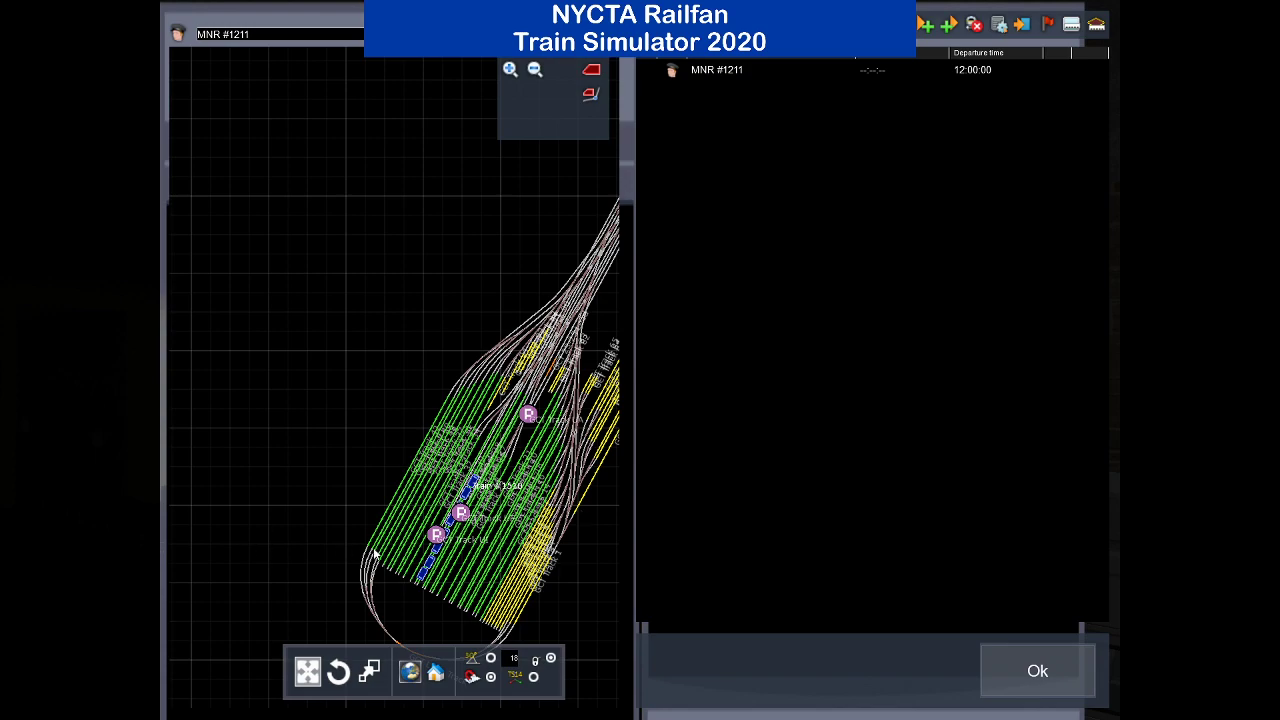
pyautogui.moveTo(371, 551); pyautogui.dragTo(296, 400)
pyautogui.scroll(5, 297, 400)
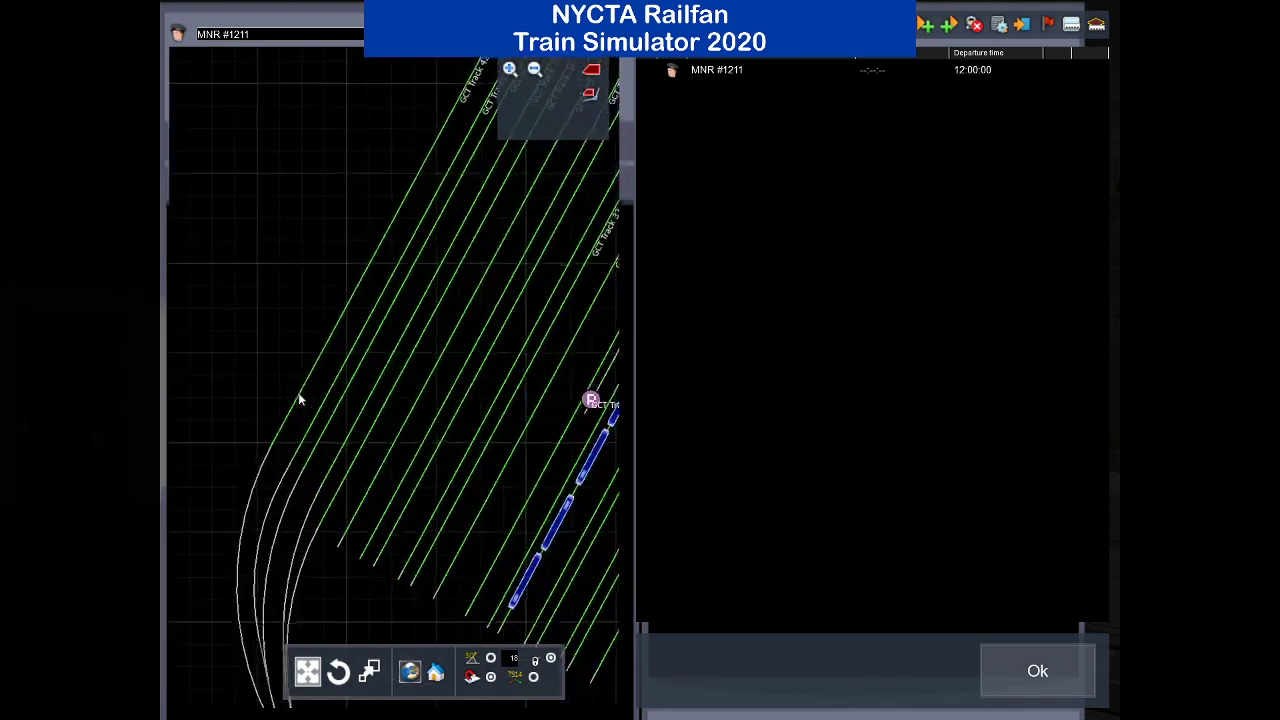
pyautogui.scroll(-3, 299, 392)
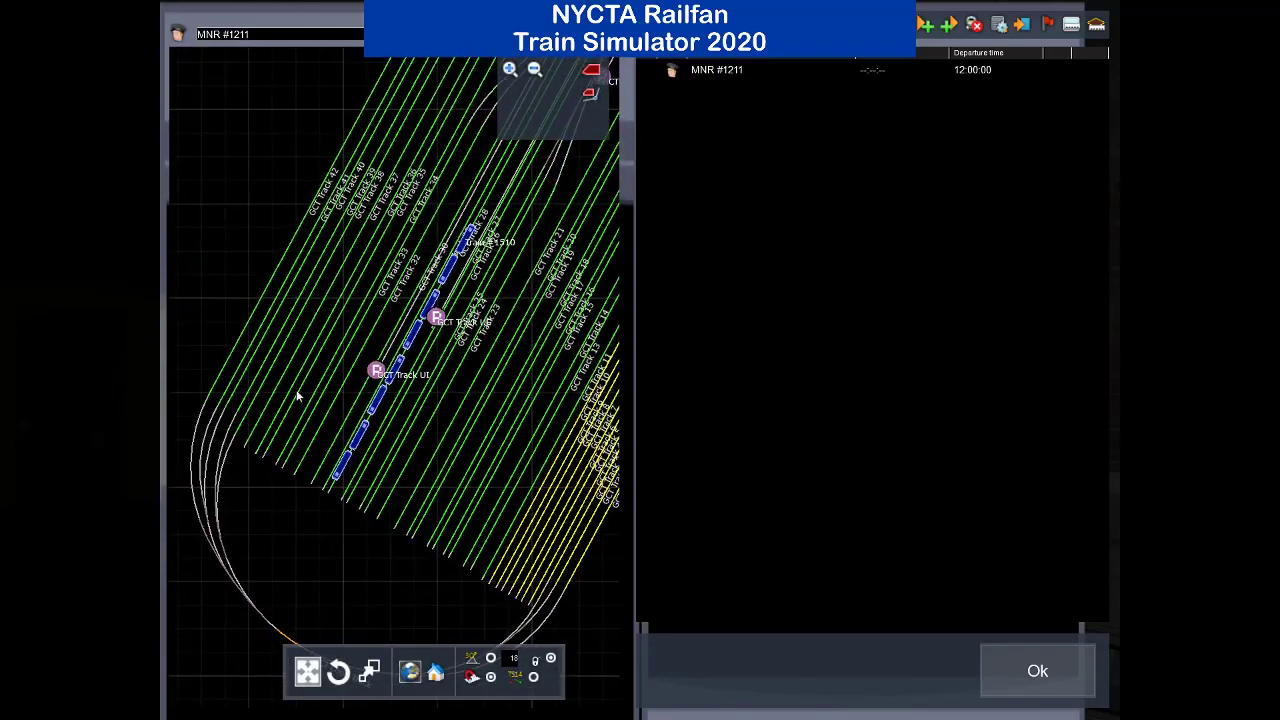
# Add a passenger pickup stop at GCT Track 30 to MNR #1211's timetable and close its properties.
pyautogui.moveTo(371, 456); pyautogui.dragTo(247, 391)
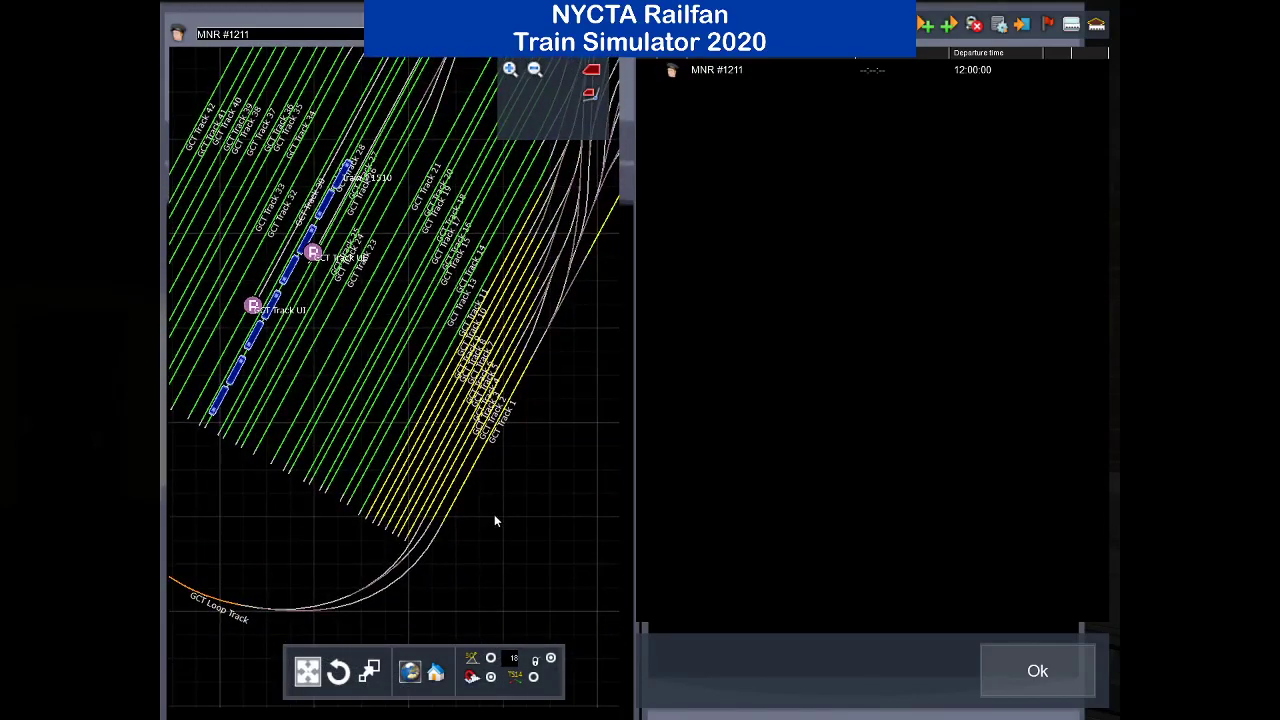
pyautogui.moveTo(266, 345); pyautogui.dragTo(434, 462)
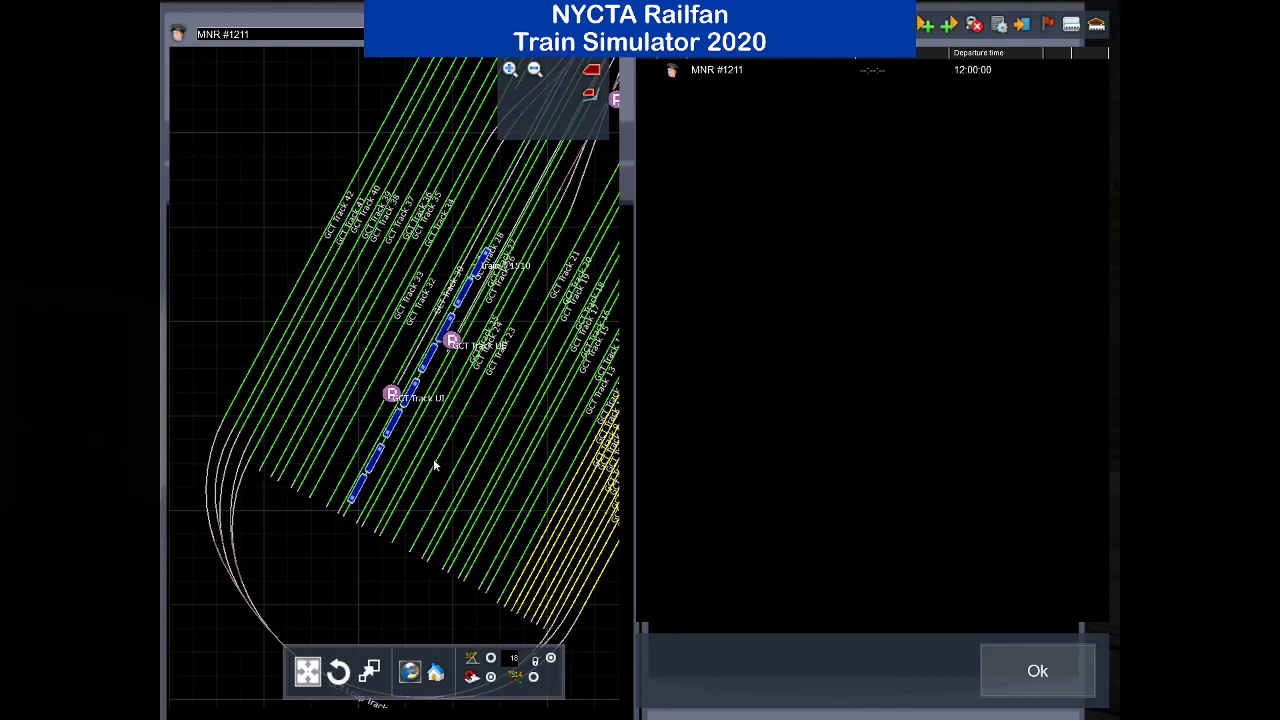
pyautogui.scroll(3, 349, 486)
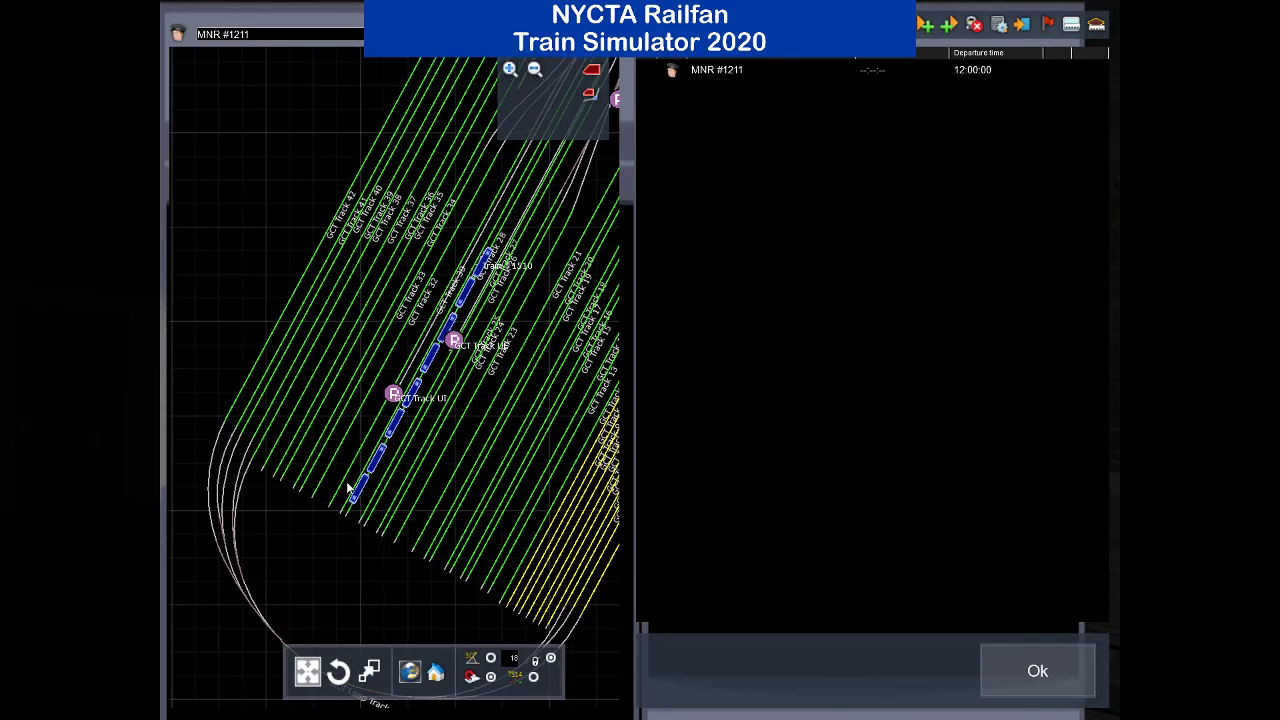
pyautogui.scroll(4, 363, 487)
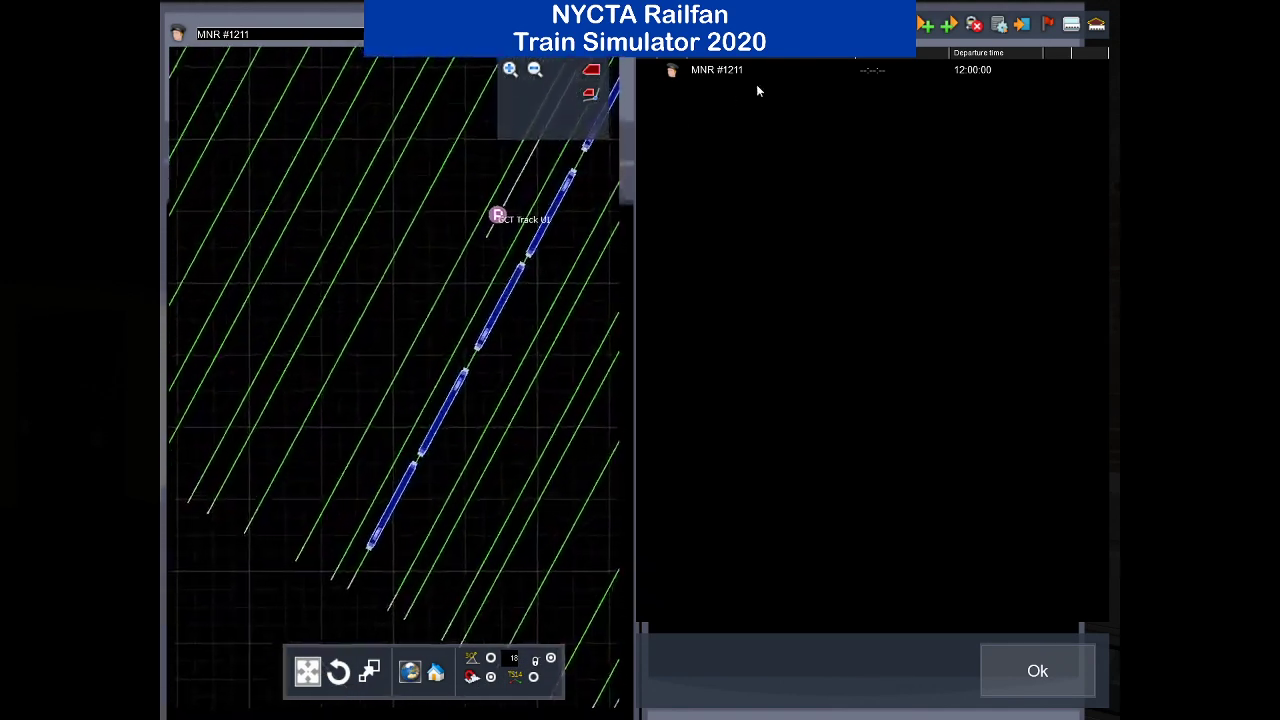
pyautogui.scroll(-5, 490, 260)
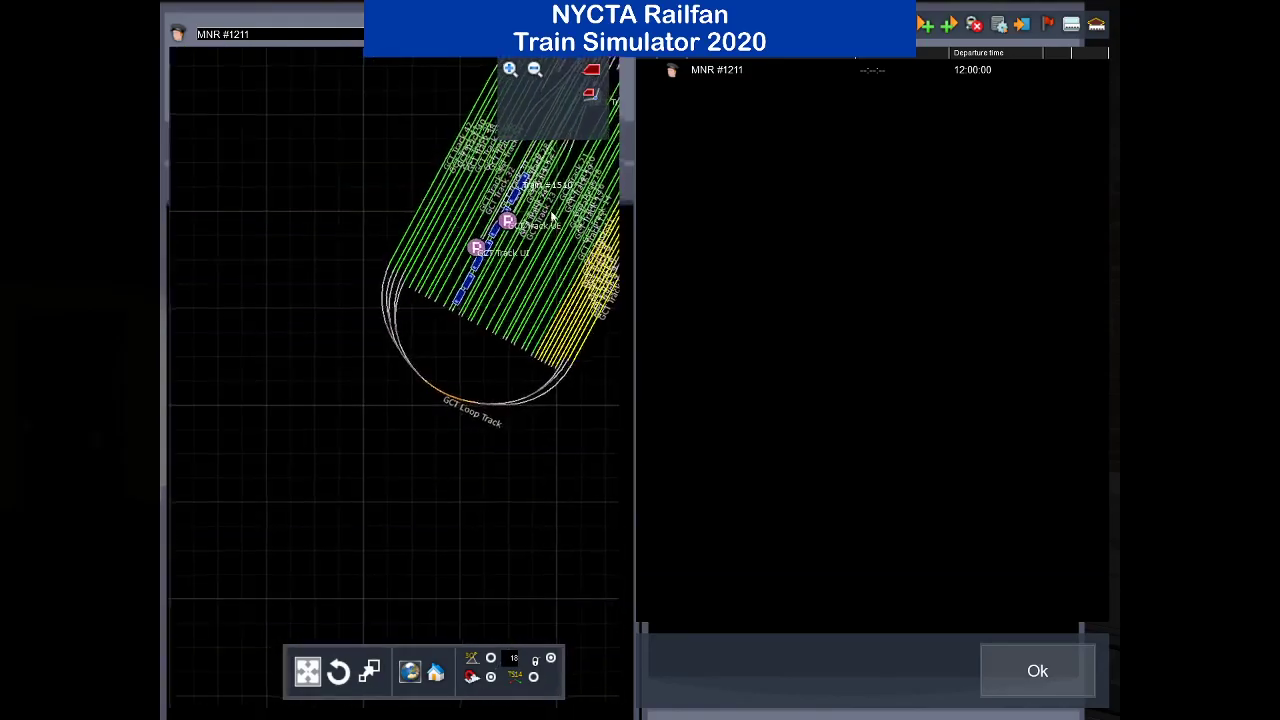
pyautogui.scroll(3, 400, 438)
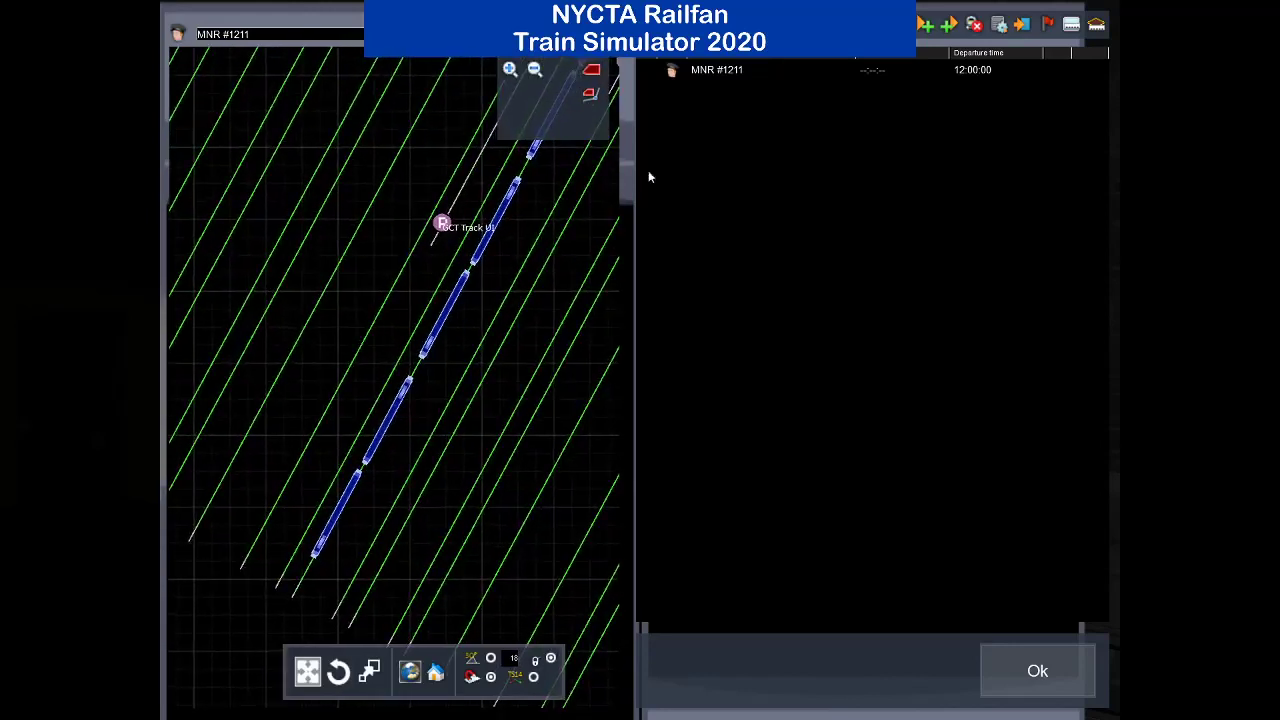
pyautogui.click(901, 24)
pyautogui.doubleClick(671, 88)
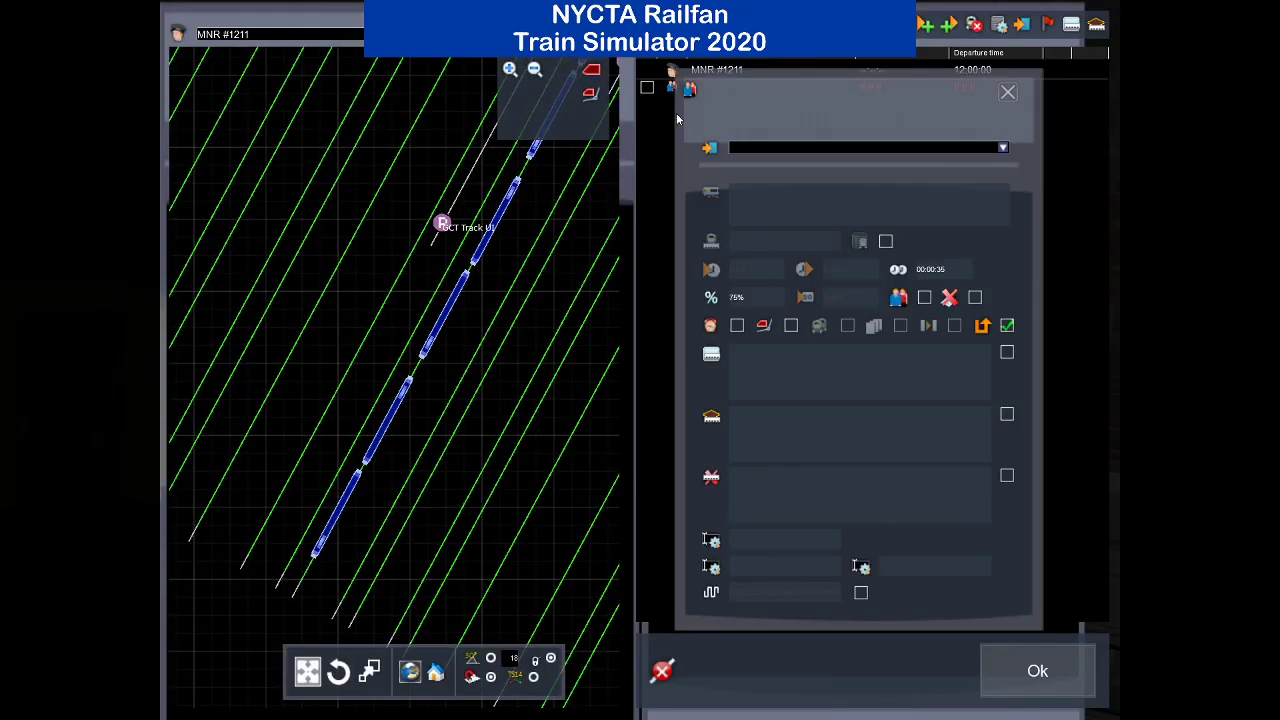
pyautogui.click(711, 147)
pyautogui.click(252, 553)
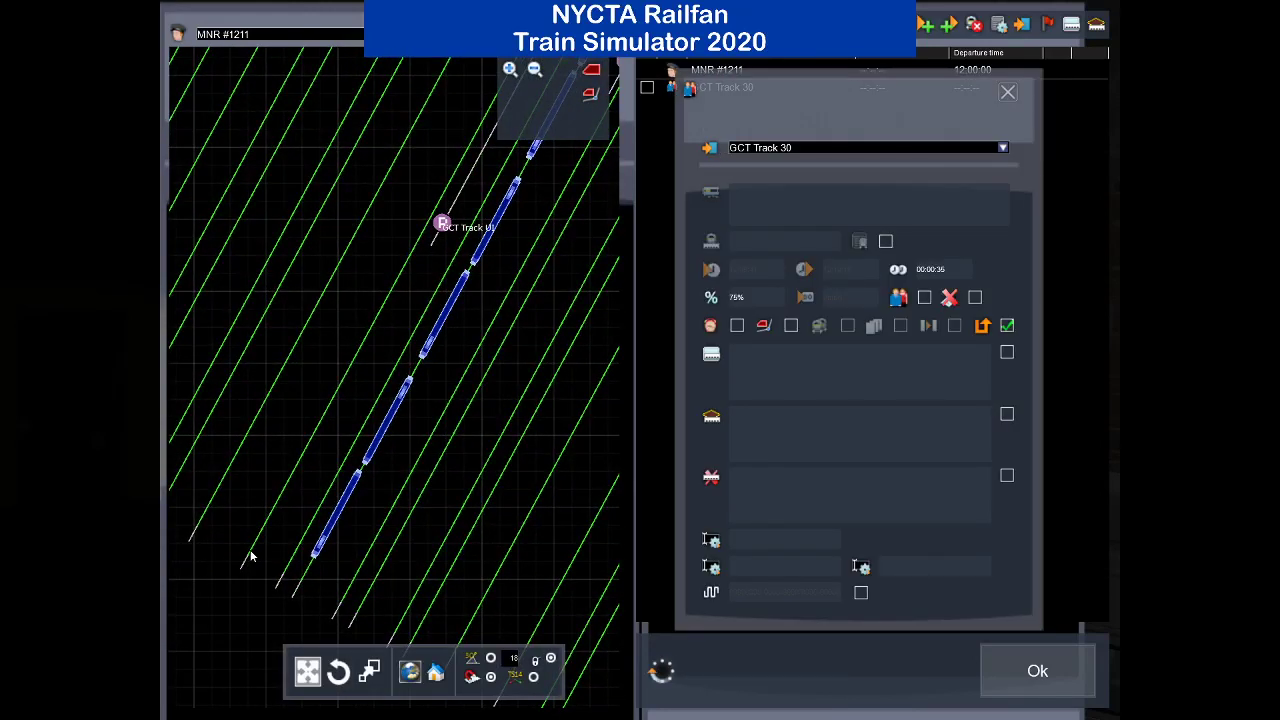
pyautogui.click(1010, 92)
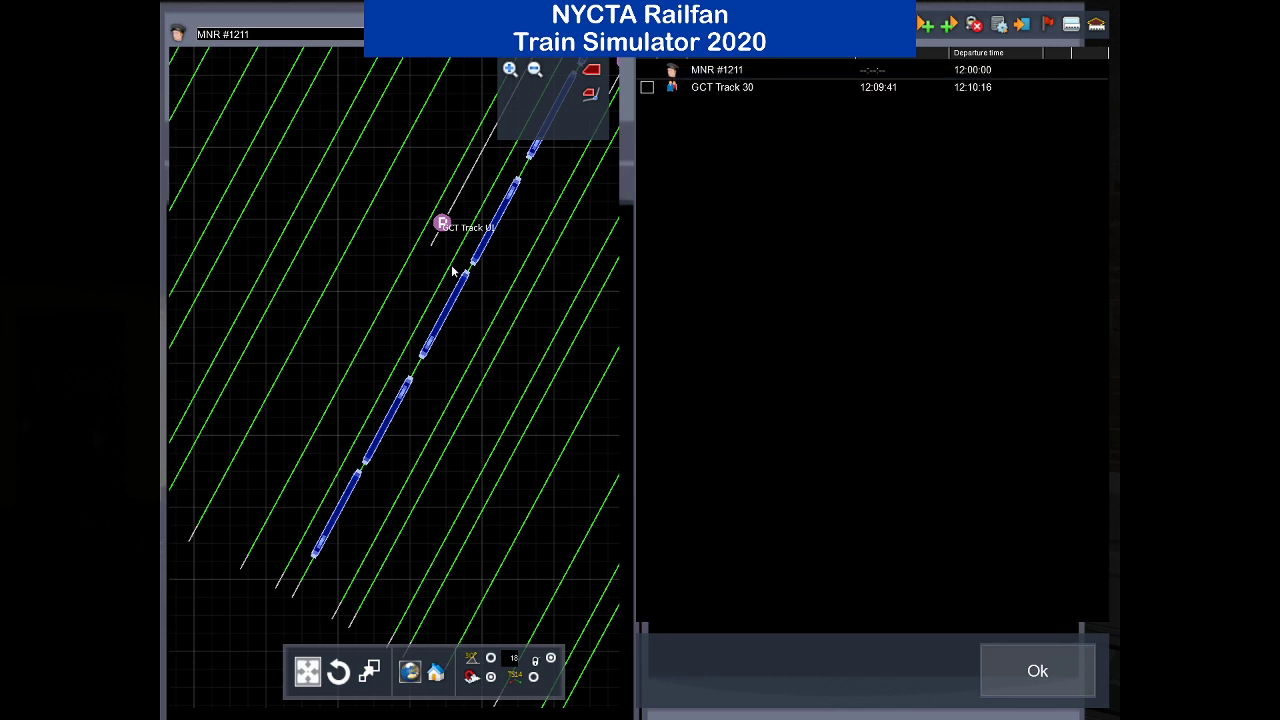
# Trace MNR #1211's red path between the 59th St main tracks and the GCT platform tracks.
pyautogui.scroll(-5, 482, 254)
pyautogui.scroll(8, 484, 260)
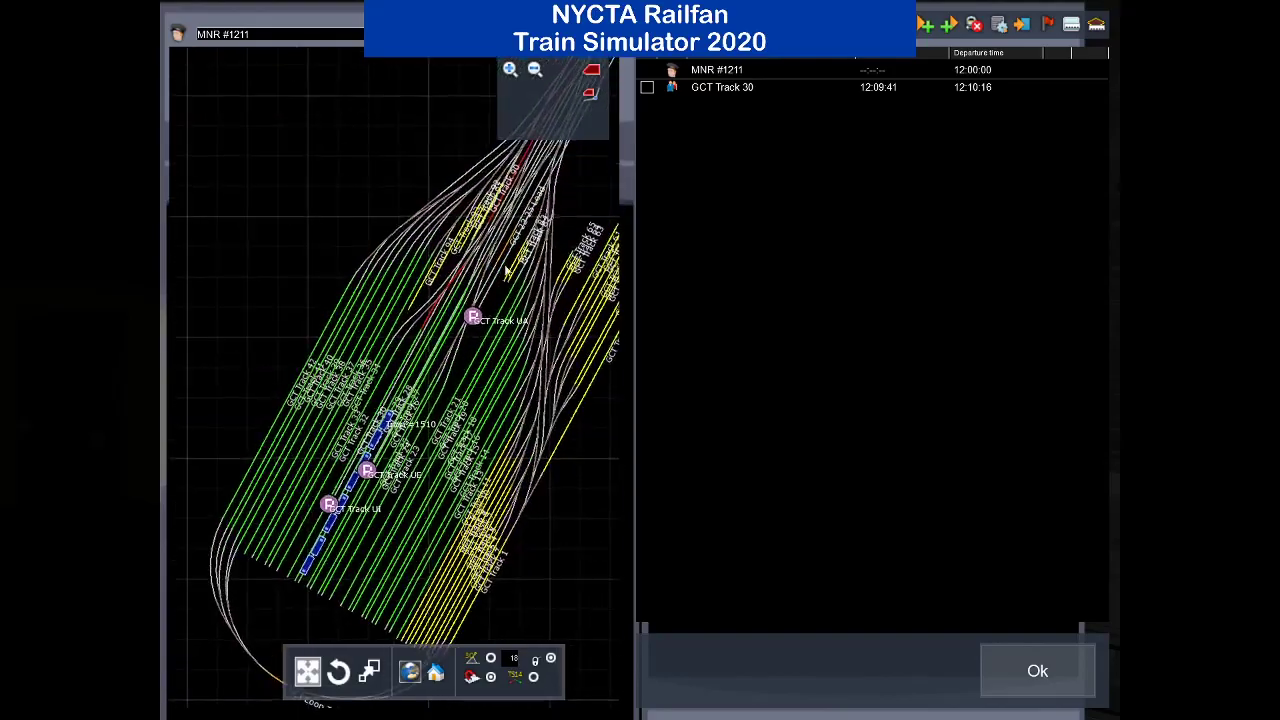
pyautogui.scroll(-6, 388, 462)
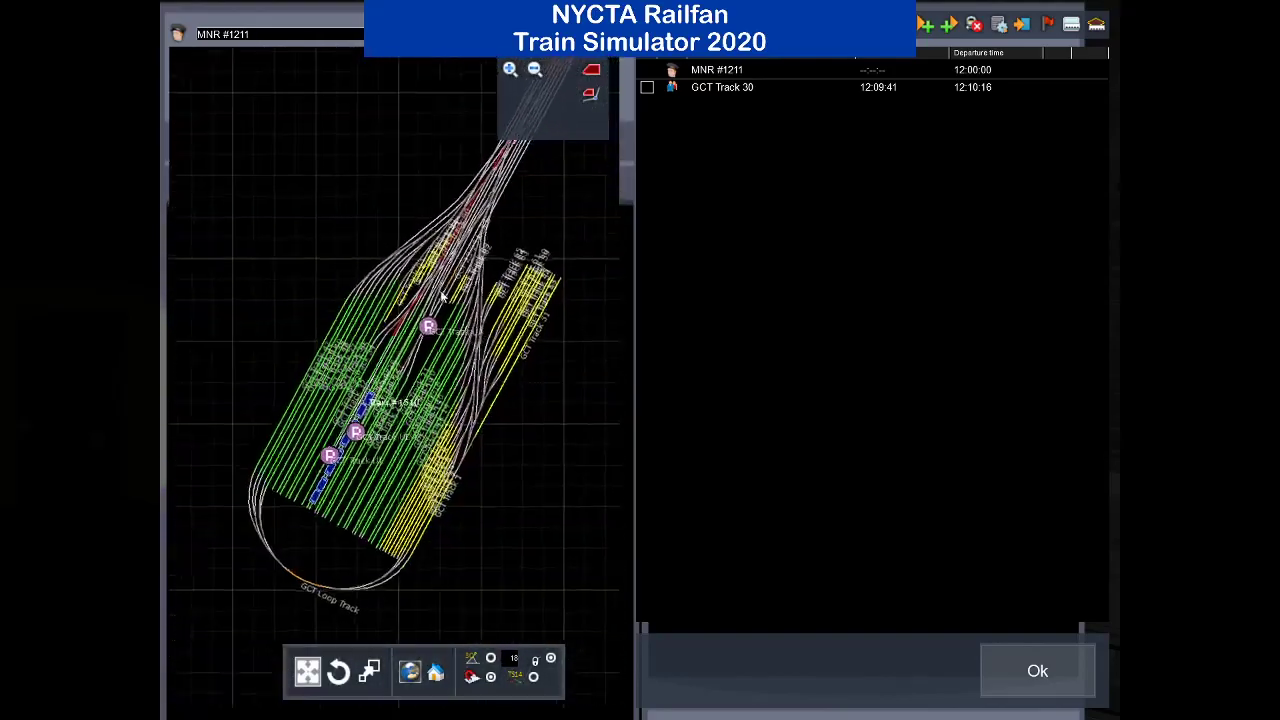
pyautogui.scroll(3, 382, 472)
pyautogui.scroll(5, 356, 350)
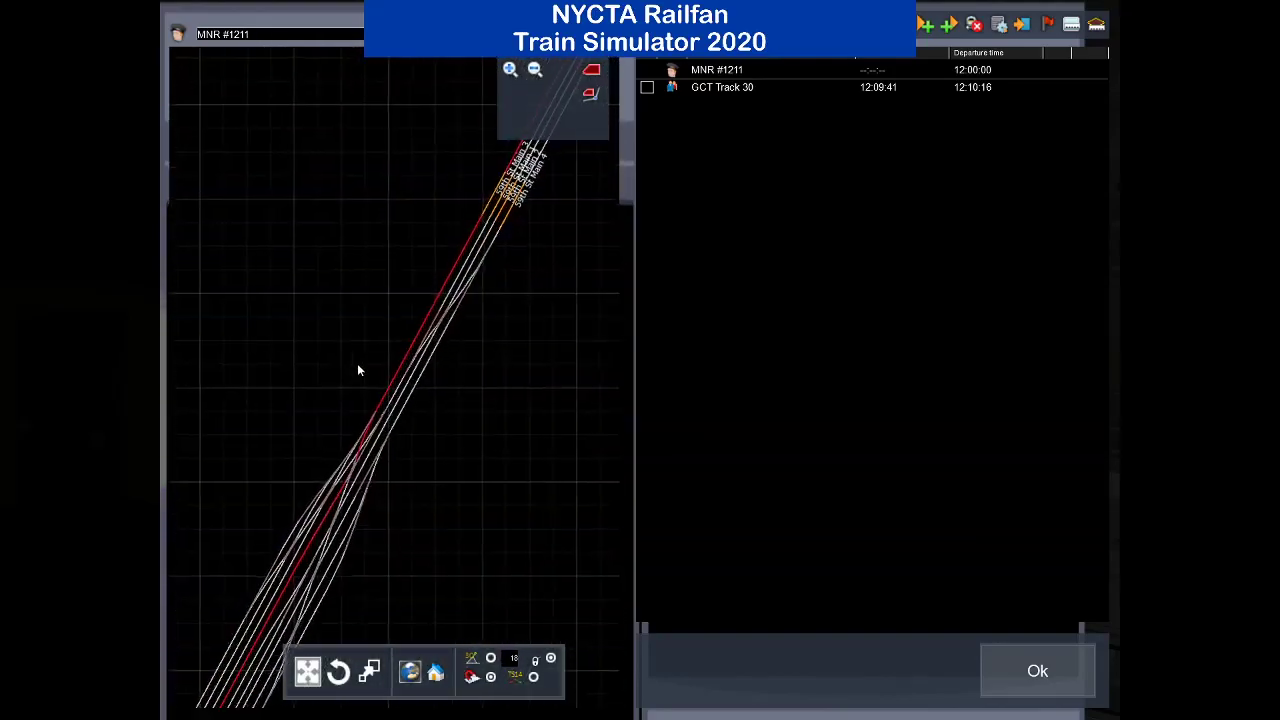
pyautogui.moveTo(400, 489); pyautogui.dragTo(566, 226)
pyautogui.moveTo(370, 537); pyautogui.dragTo(518, 250)
pyautogui.scroll(-5, 490, 340)
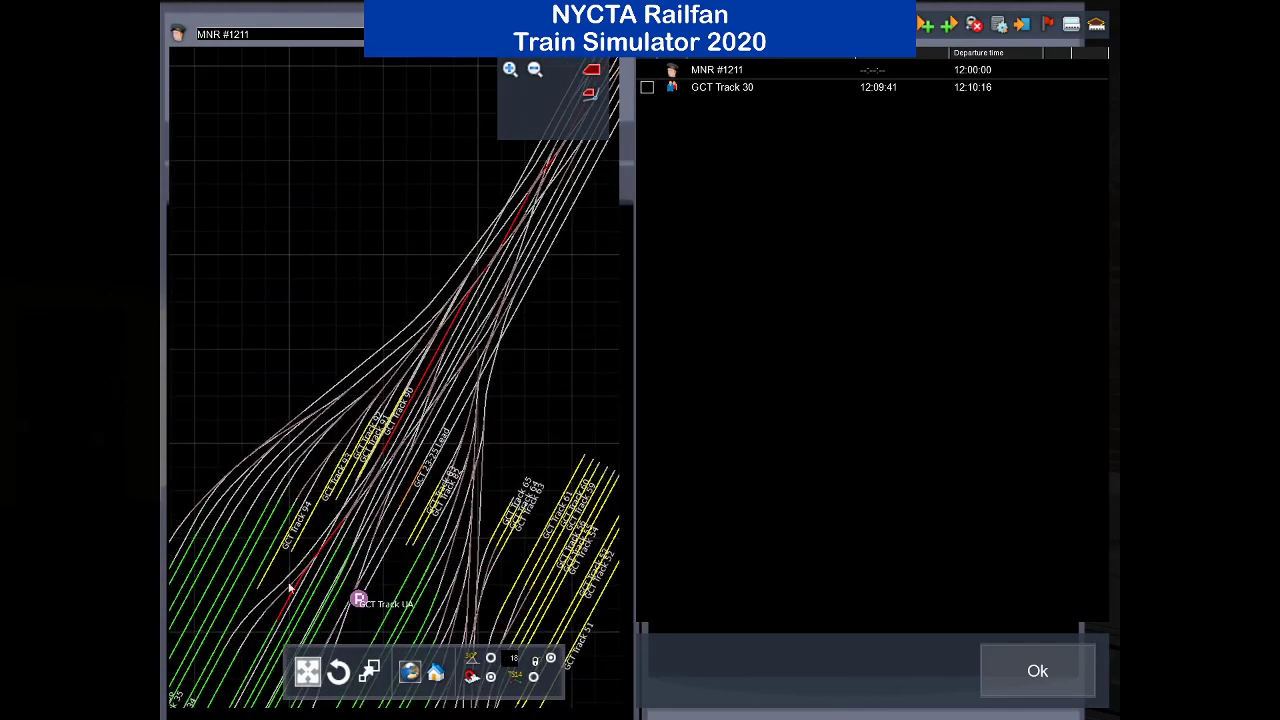
pyautogui.moveTo(479, 335); pyautogui.dragTo(354, 455)
pyautogui.moveTo(554, 229); pyautogui.dragTo(420, 365)
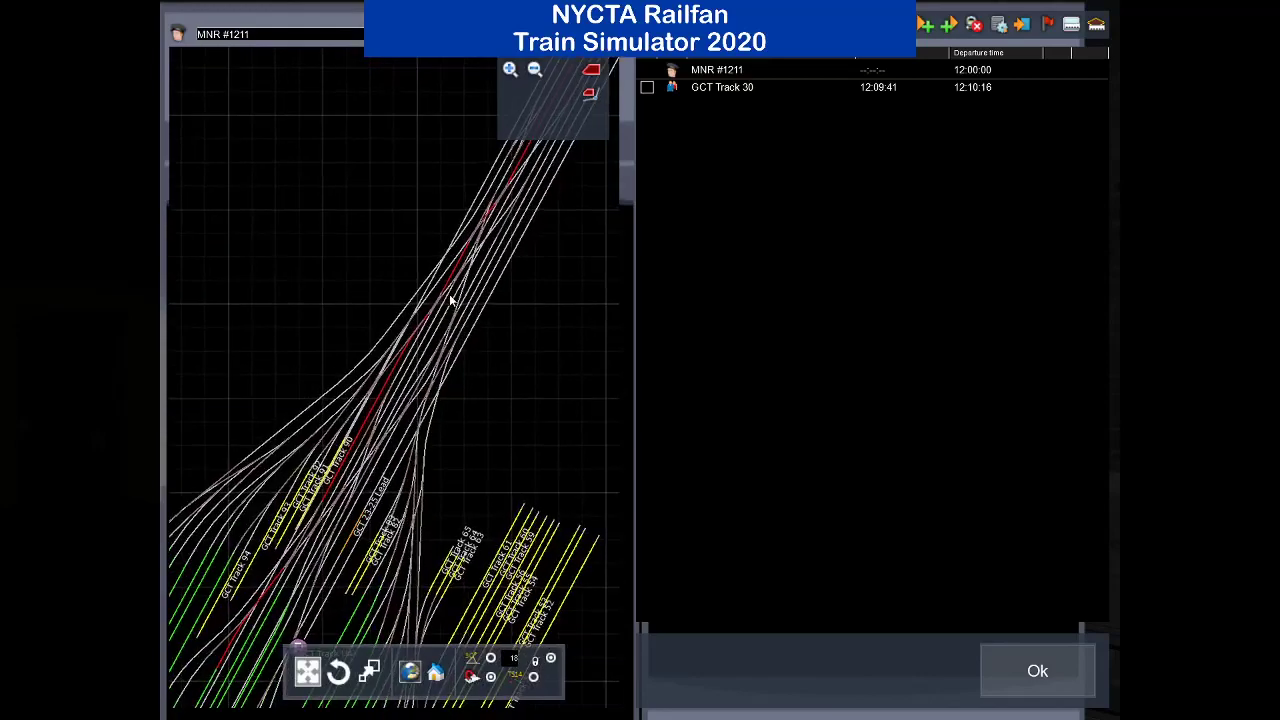
pyautogui.moveTo(422, 297); pyautogui.dragTo(500, 140)
pyautogui.moveTo(262, 542); pyautogui.dragTo(415, 224)
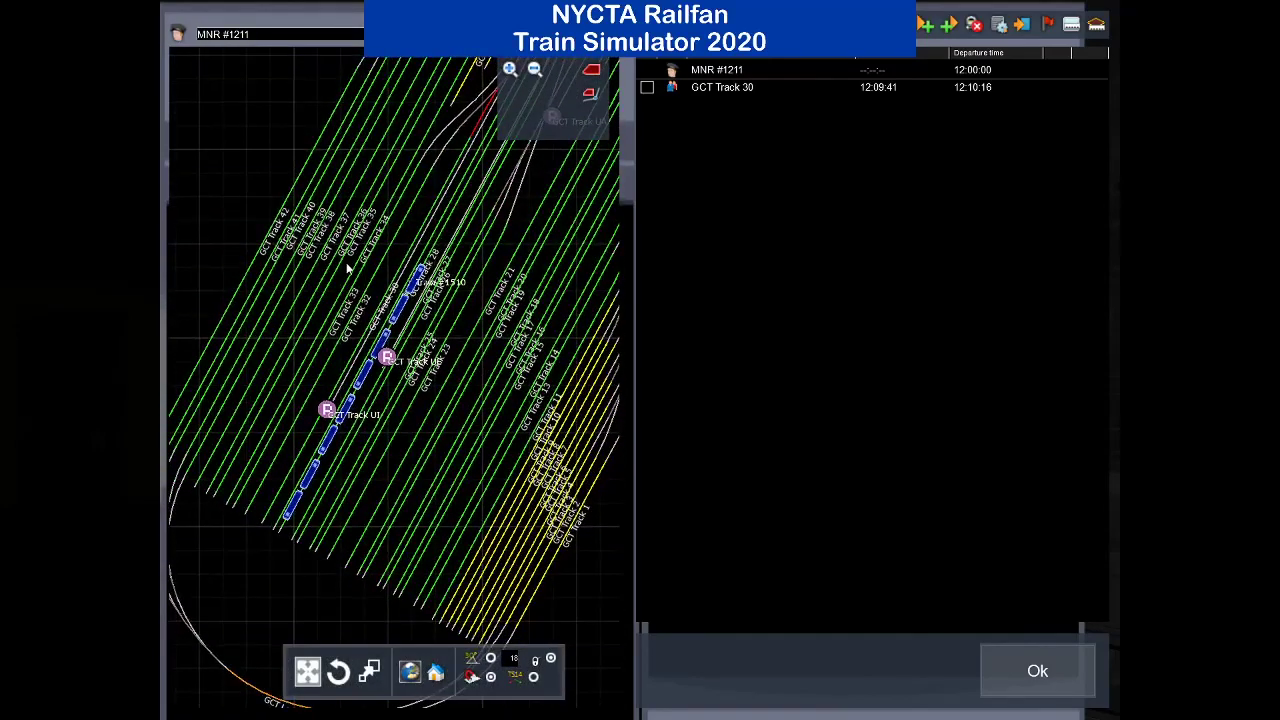
pyautogui.moveTo(566, 205); pyautogui.dragTo(412, 529)
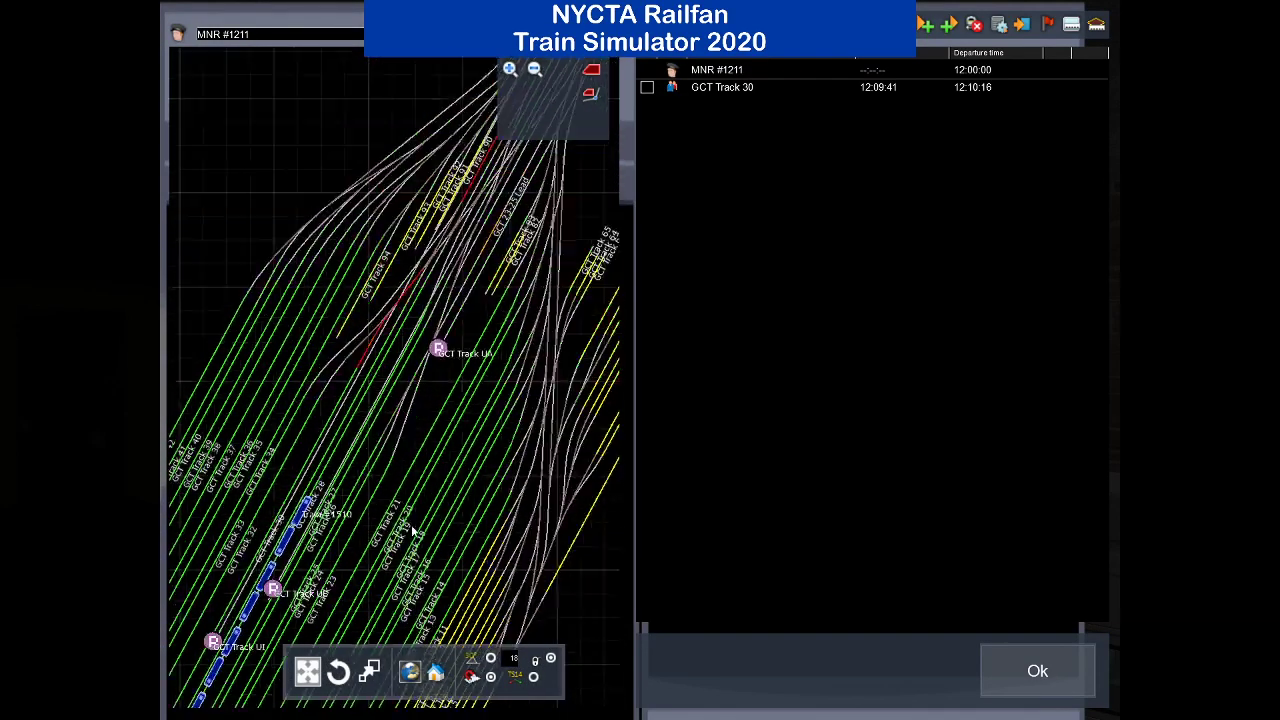
pyautogui.scroll(-4, 448, 449)
pyautogui.scroll(-2, 449, 453)
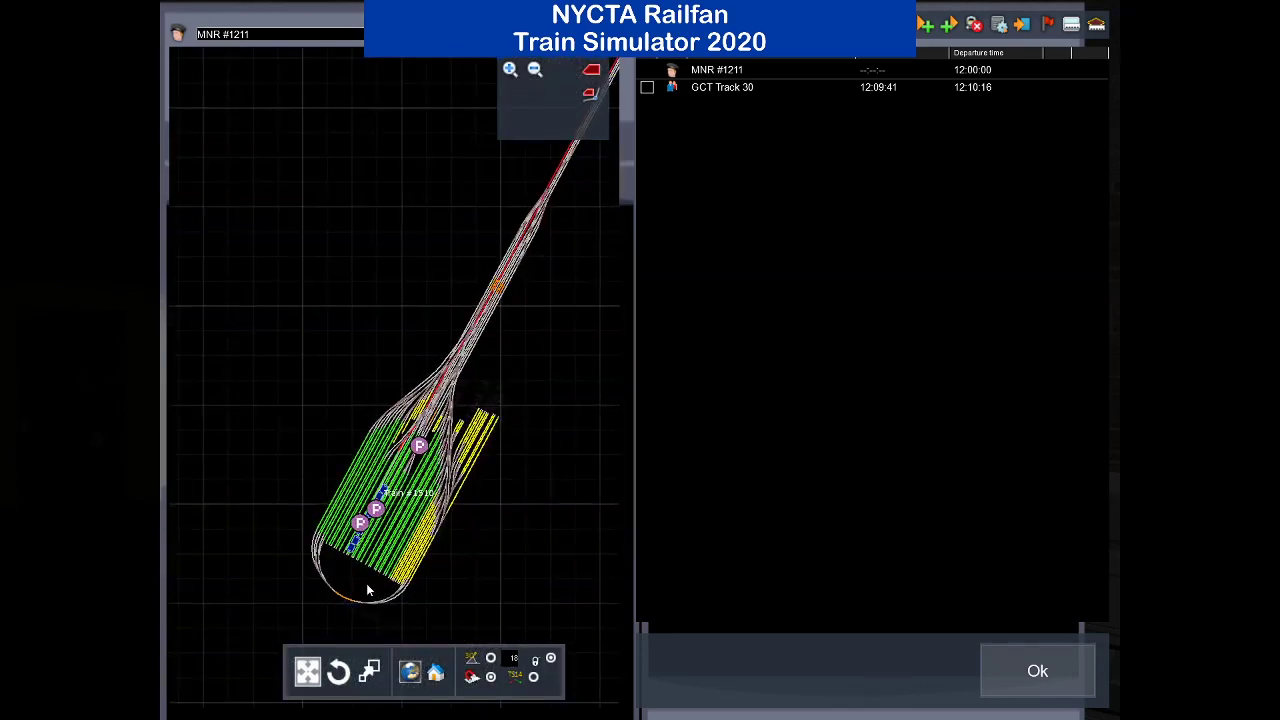
# Add a final destination instruction for MNR #1211 at GCT Track 30.
pyautogui.scroll(5, 366, 583)
pyautogui.moveTo(378, 313); pyautogui.dragTo(406, 601)
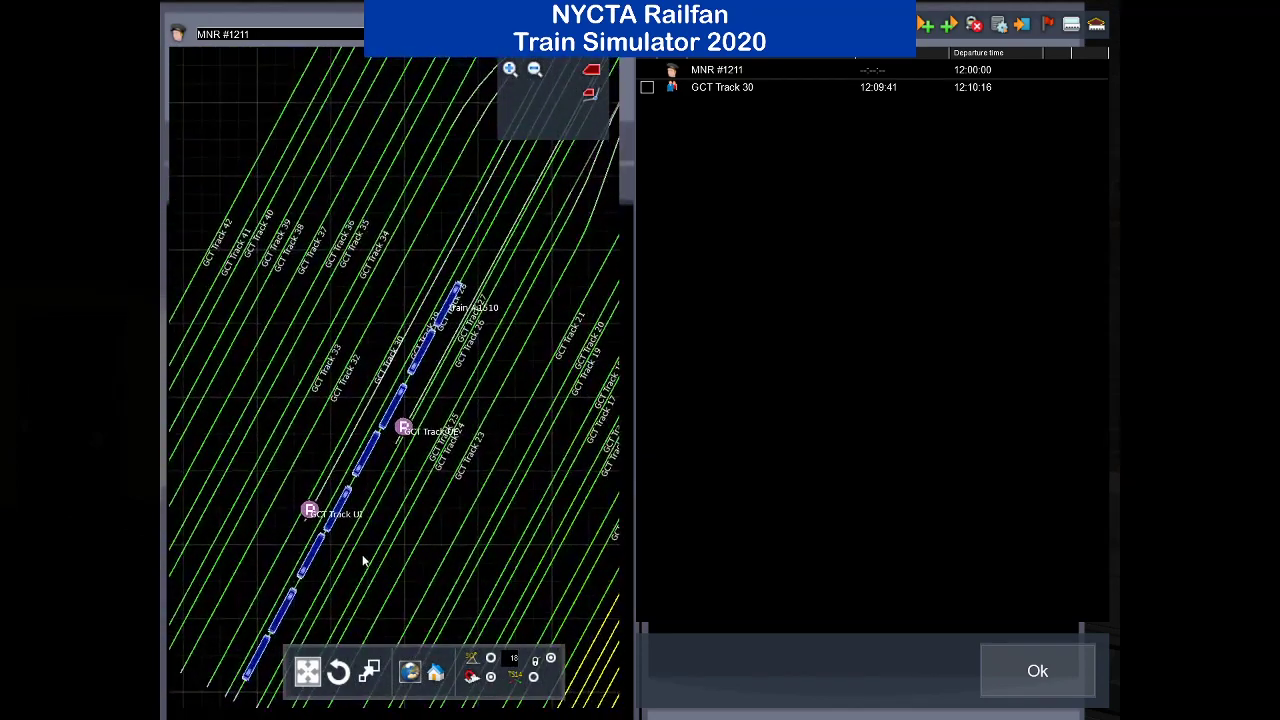
pyautogui.click(1000, 25)
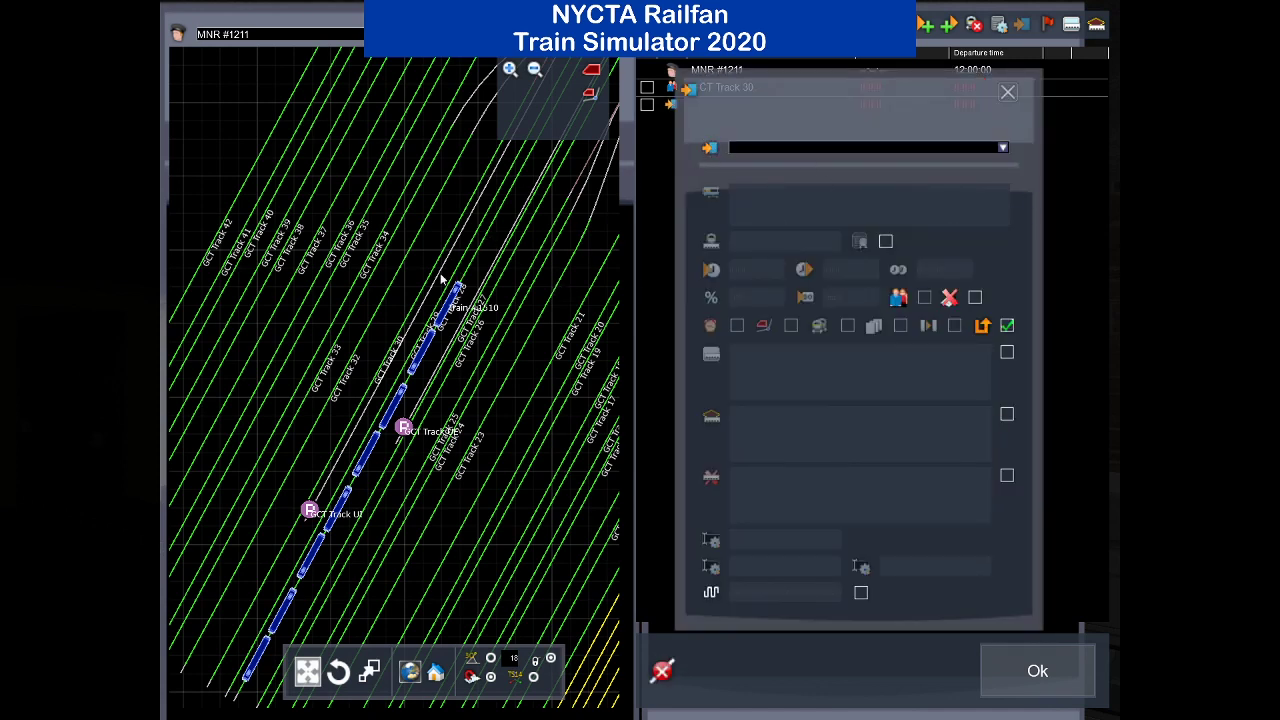
pyautogui.click(401, 338)
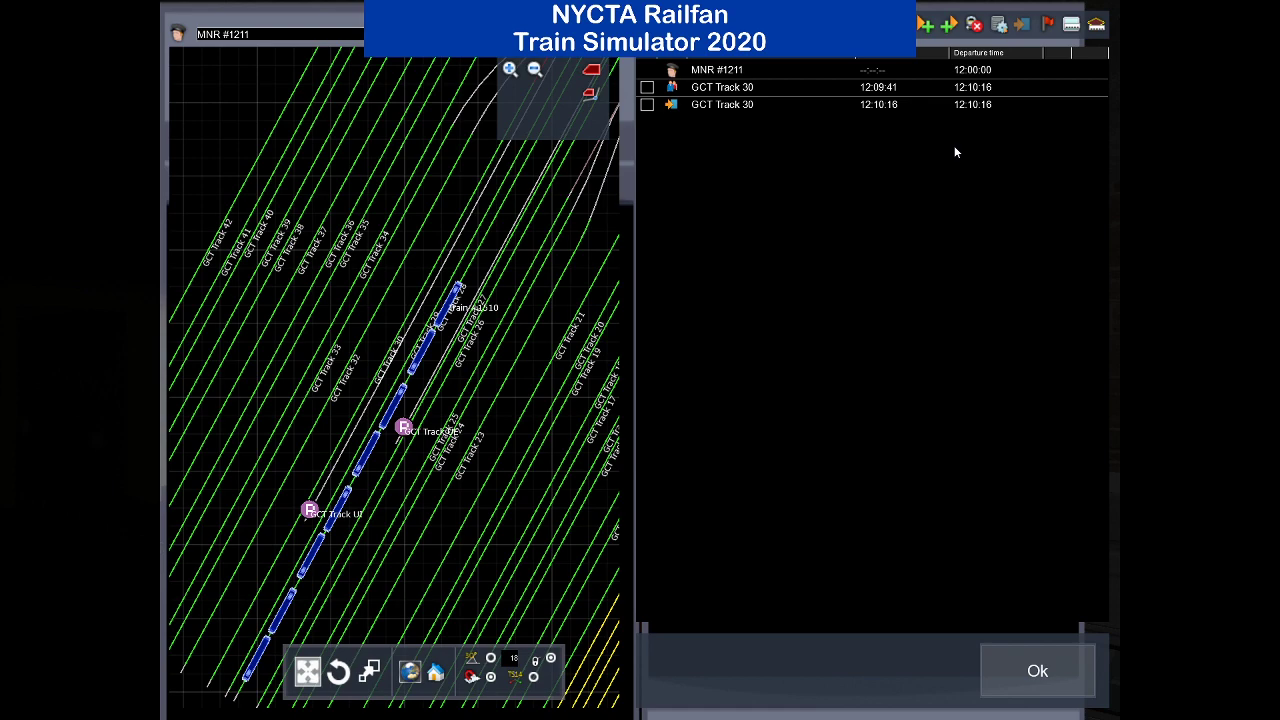
# Examine the GCT platform tracks around Train #1510 and the converging tracks north of the platforms.
pyautogui.scroll(4, 459, 308)
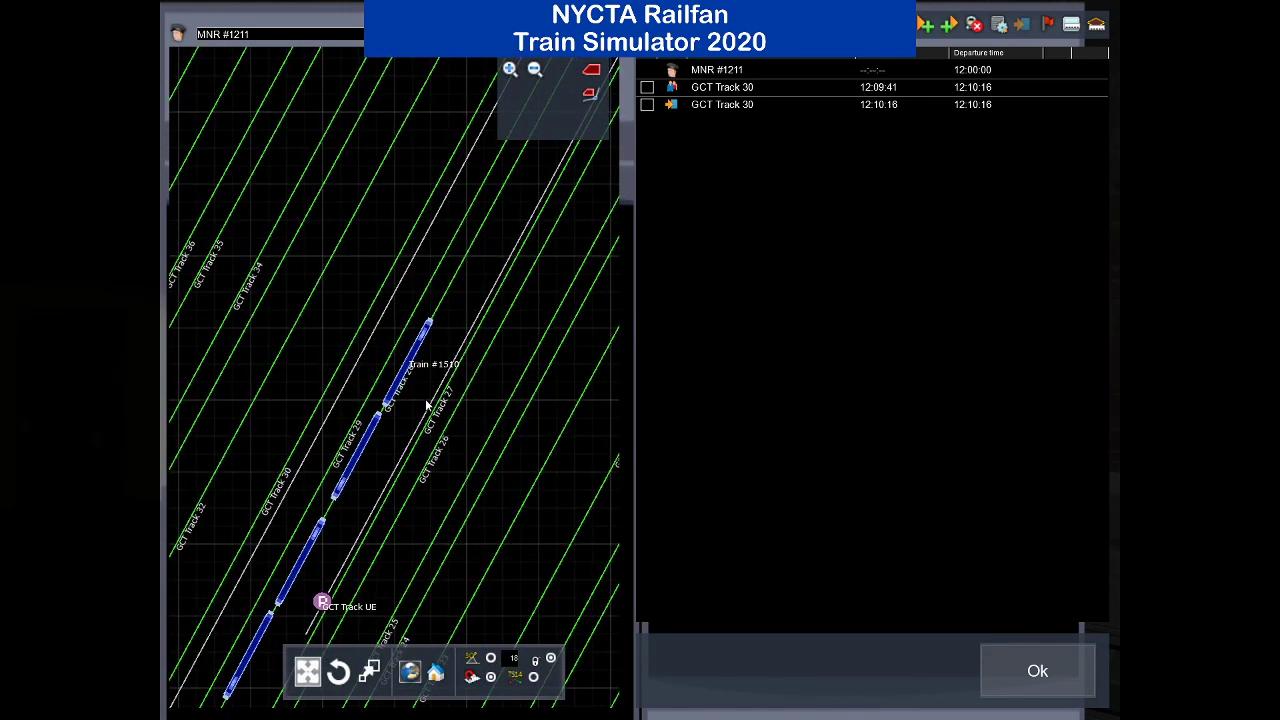
pyautogui.scroll(-5, 426, 404)
pyautogui.scroll(4, 426, 404)
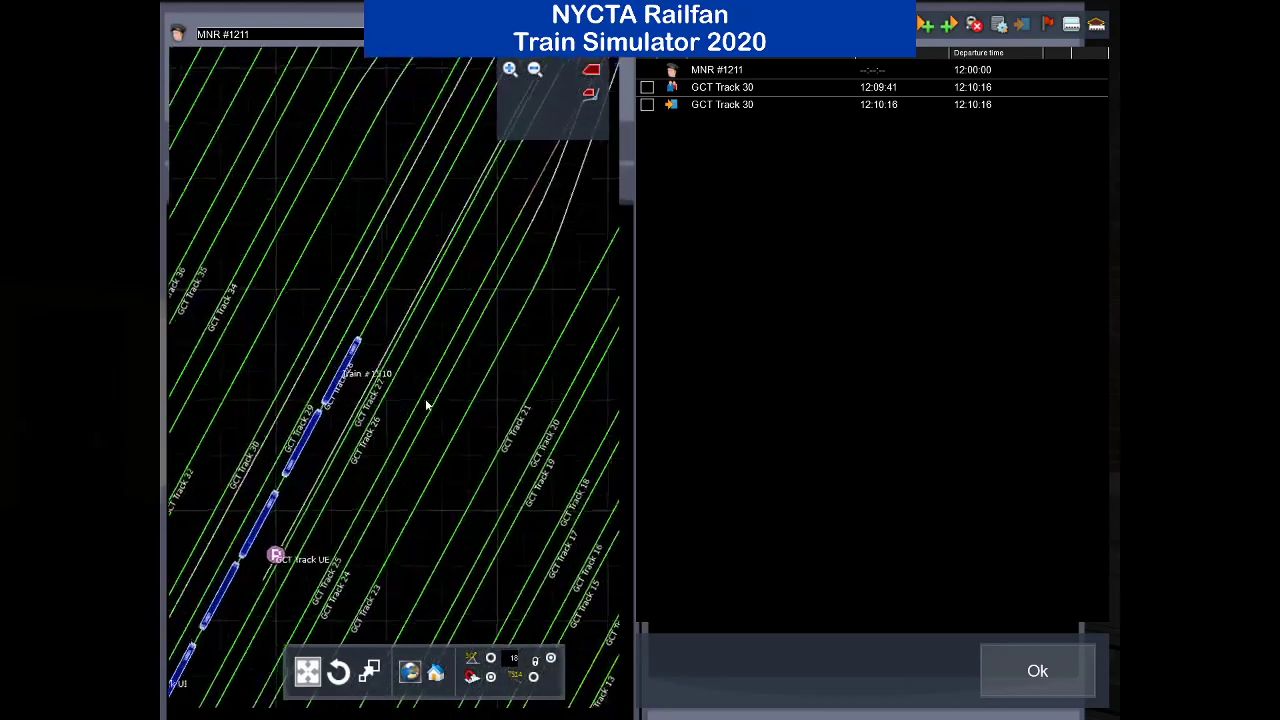
pyautogui.scroll(1, 426, 404)
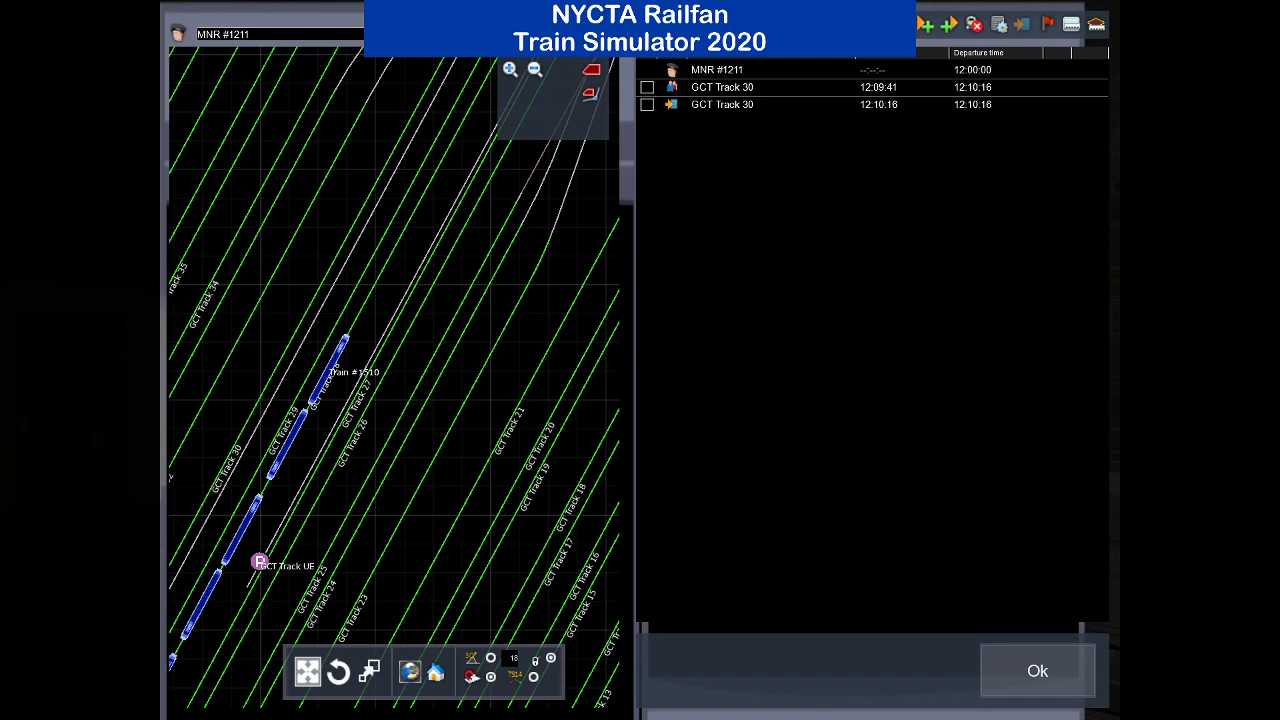
pyautogui.scroll(-4, 541, 389)
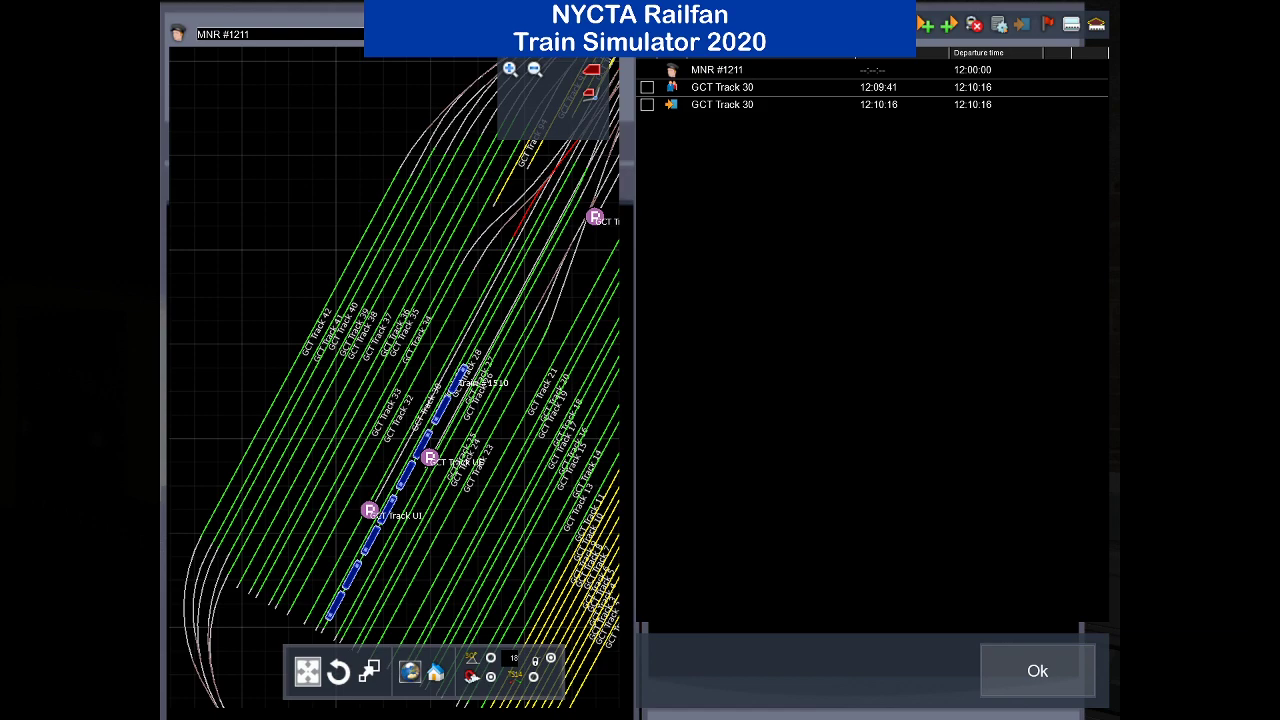
pyautogui.moveTo(298, 516); pyautogui.dragTo(182, 491)
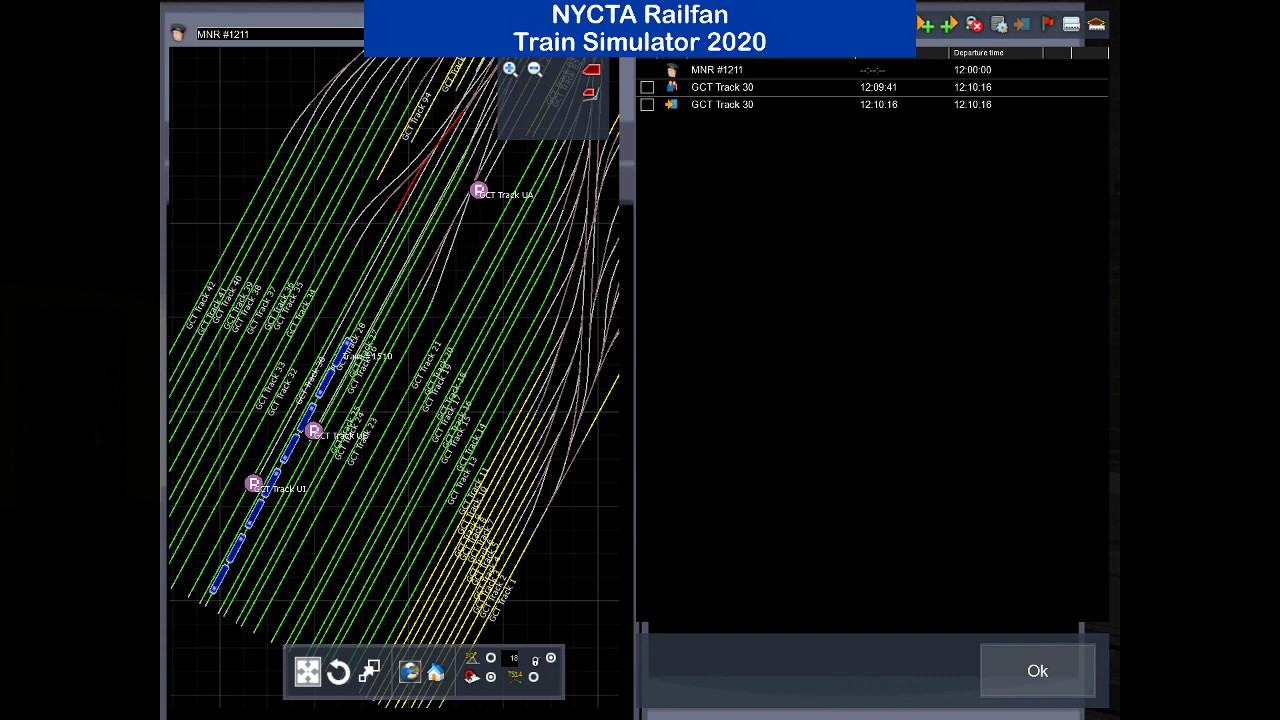
pyautogui.moveTo(513, 250); pyautogui.dragTo(405, 493)
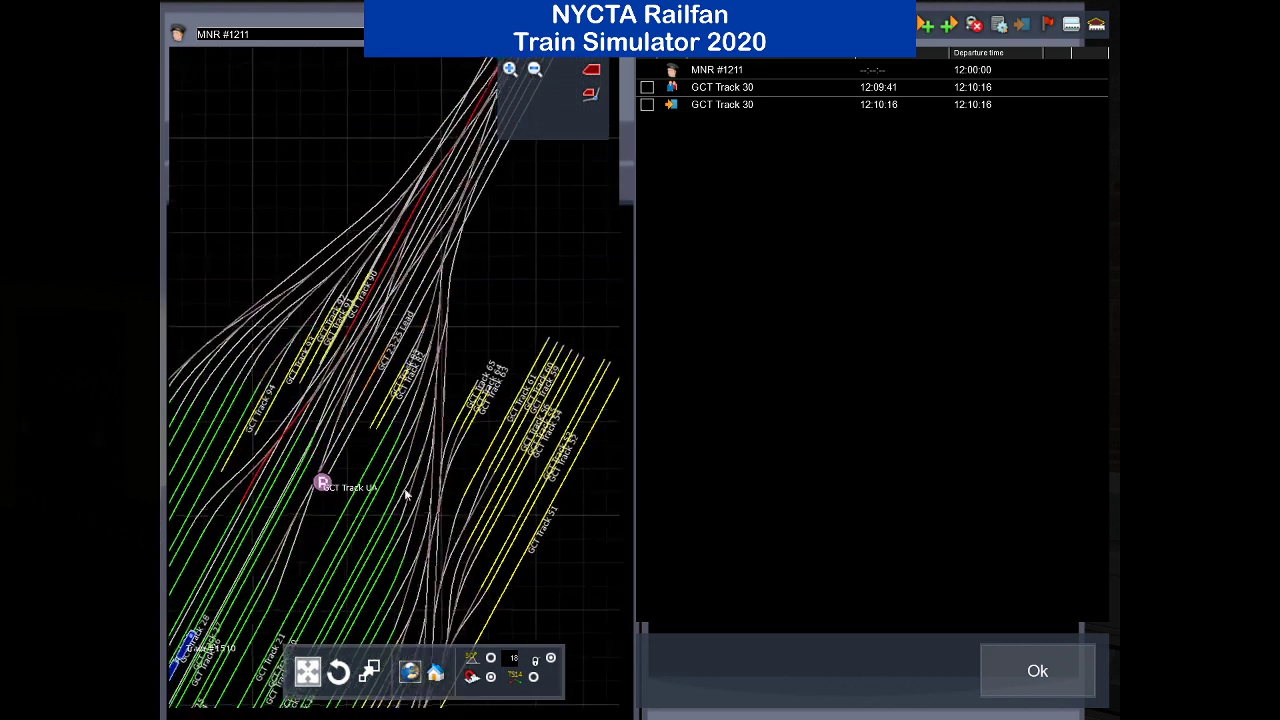
# Leave the timetable view and start playing the scenario, saving the changes to it.
pyautogui.click(1006, 685)
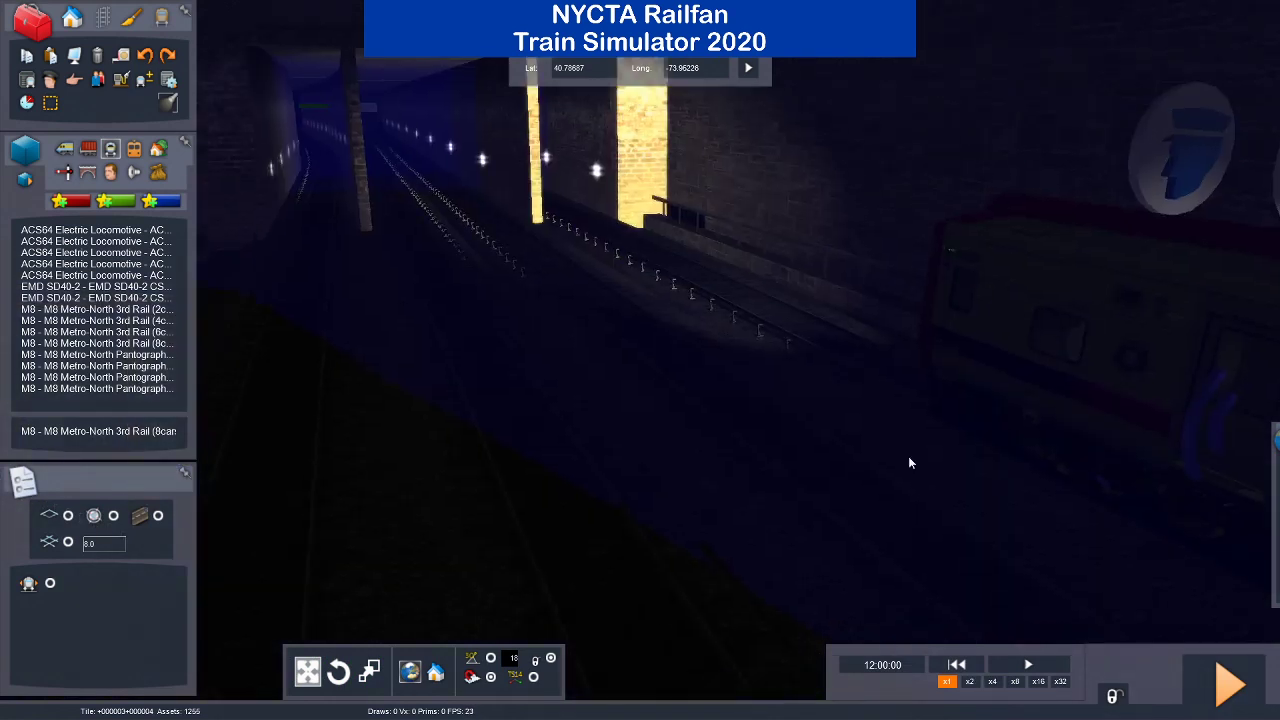
pyautogui.click(1240, 690)
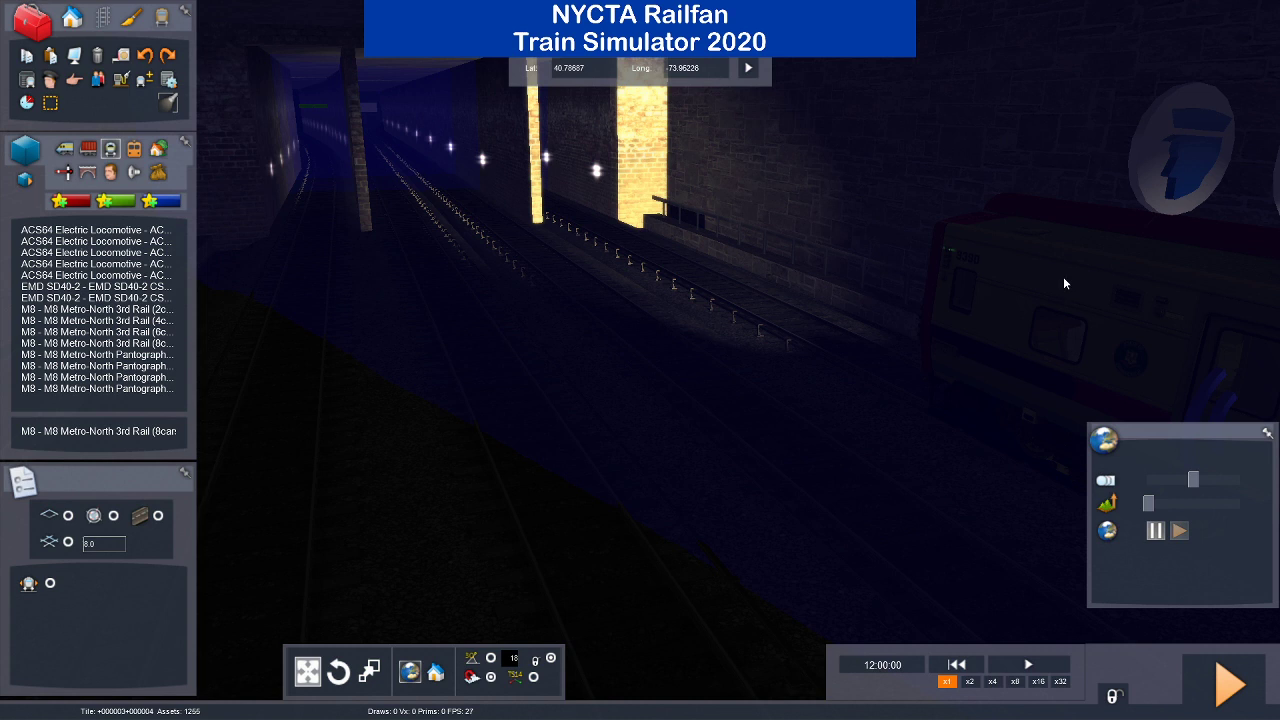
pyautogui.click(1230, 686)
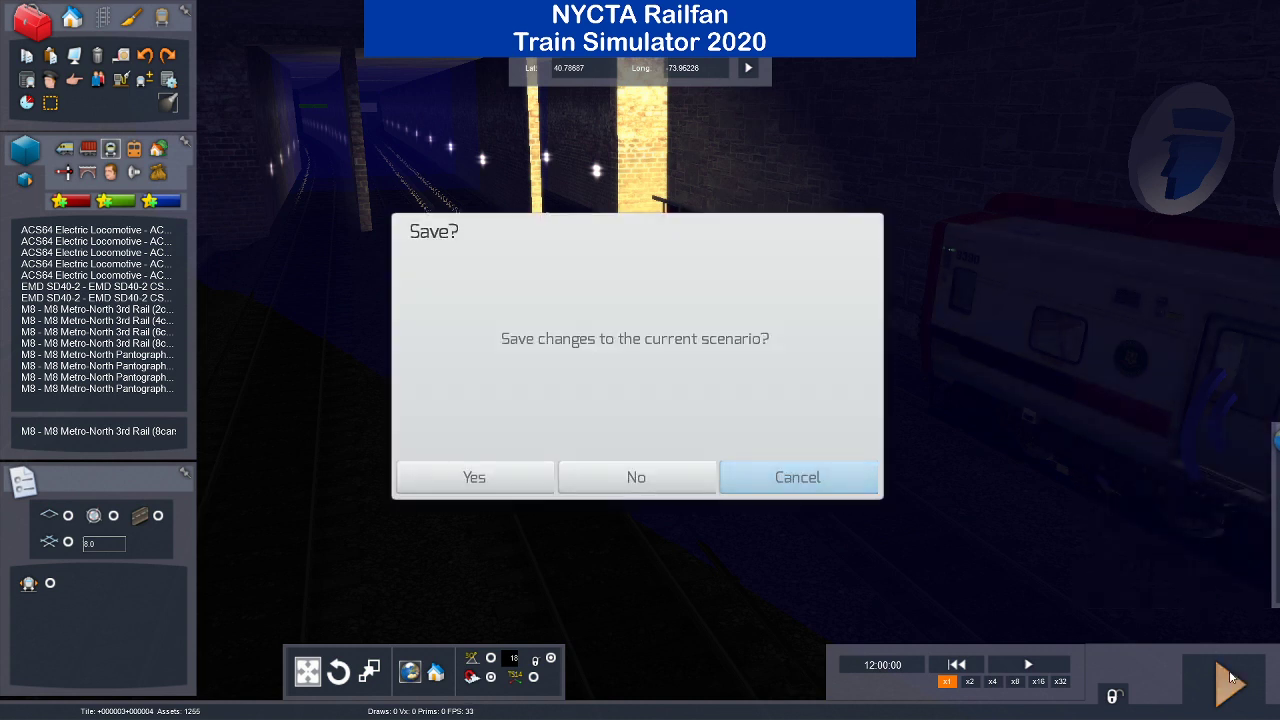
pyautogui.click(476, 479)
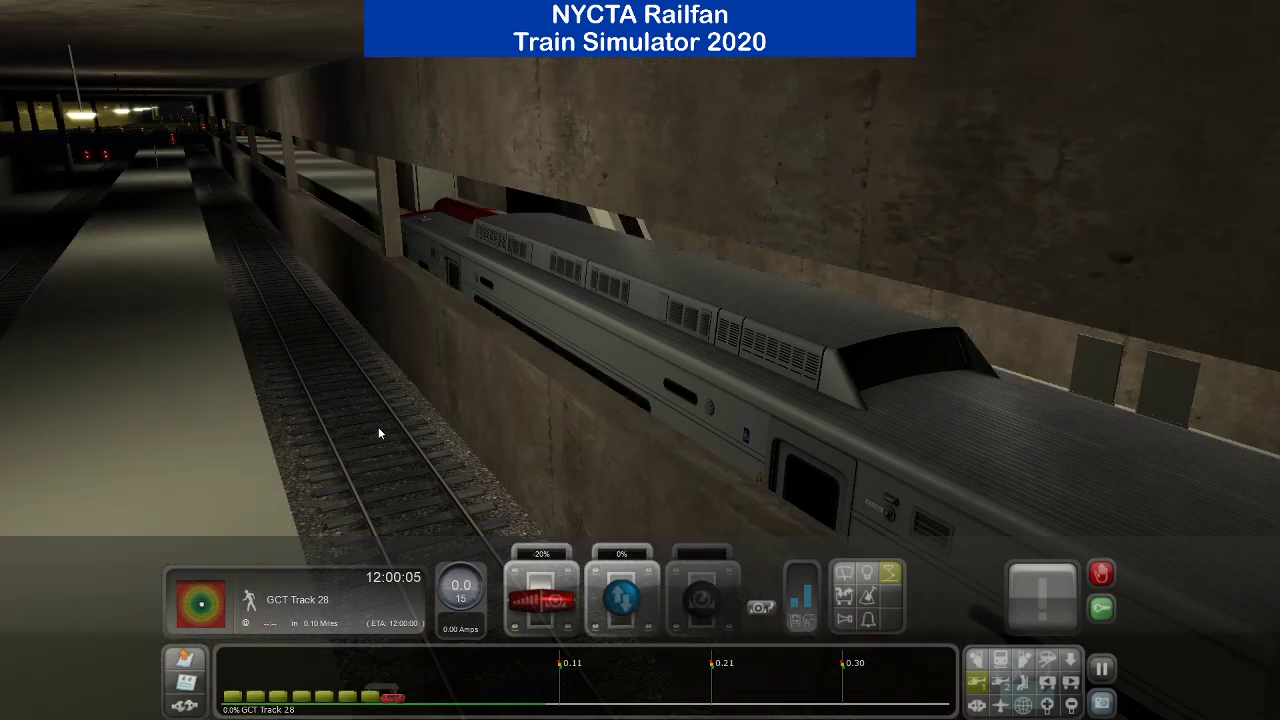
# Inspect the player train and its platform surroundings from the cab and external cameras, ending in the cab view.
pyautogui.press('1')
pyautogui.press('Down')
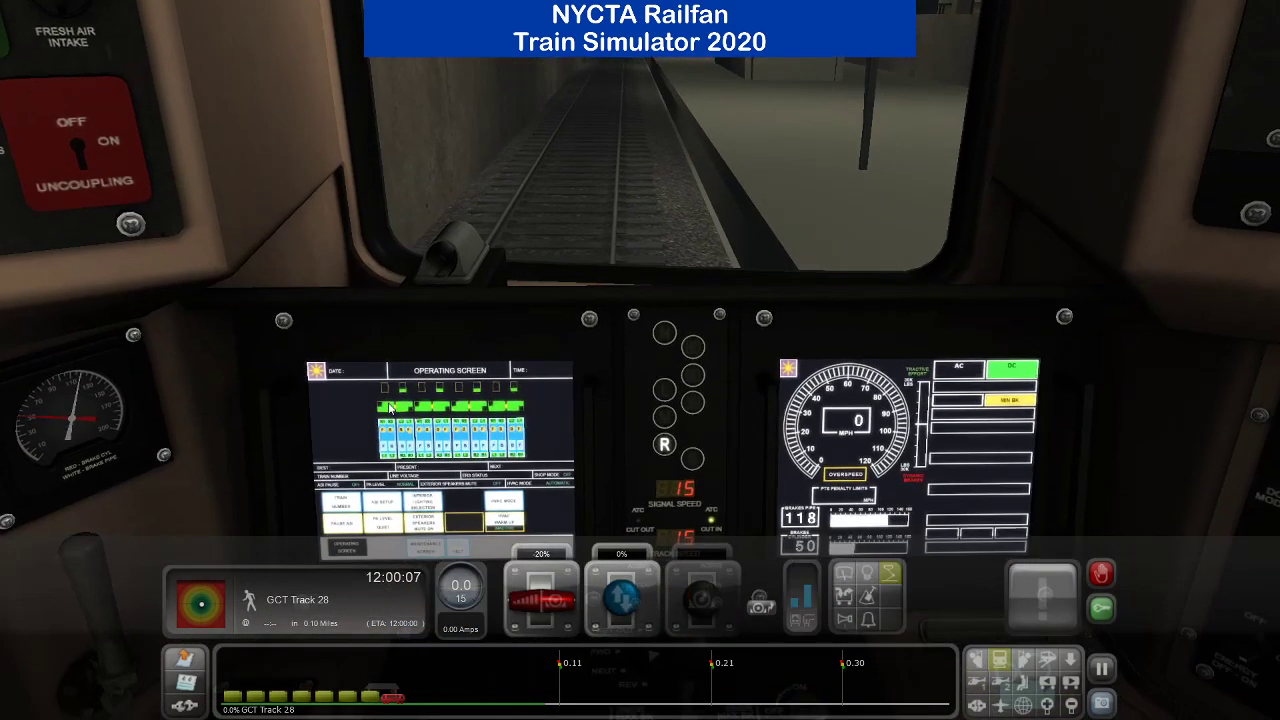
pyautogui.press('2')
pyautogui.press('Right')
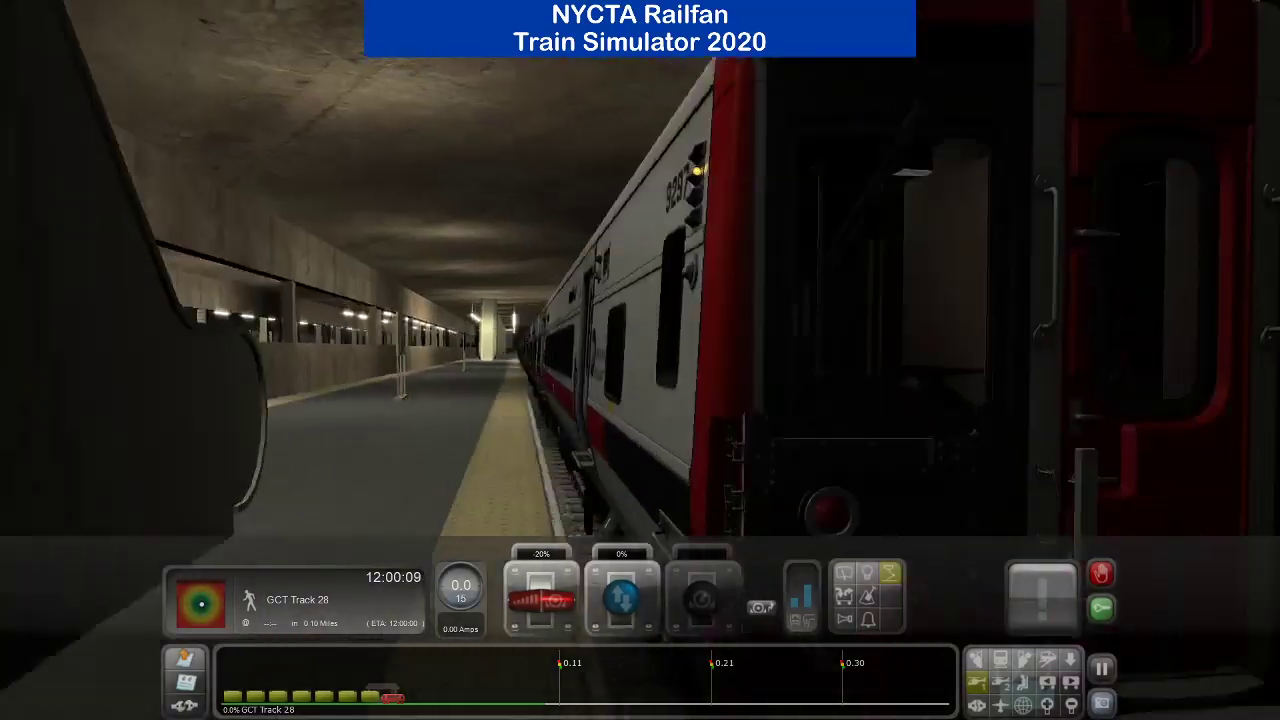
pyautogui.moveTo(640, 404); pyautogui.dragTo(386, 404, button='right')
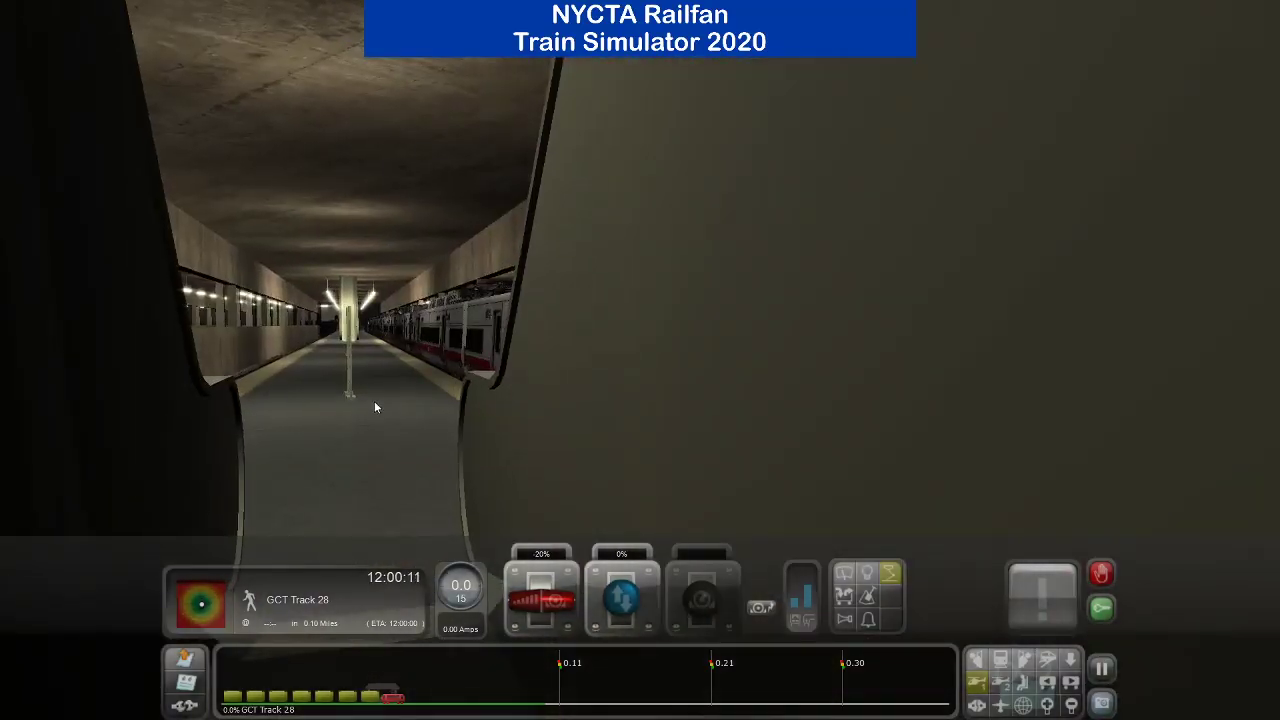
pyautogui.moveTo(287, 354); pyautogui.dragTo(226, 506, button='right')
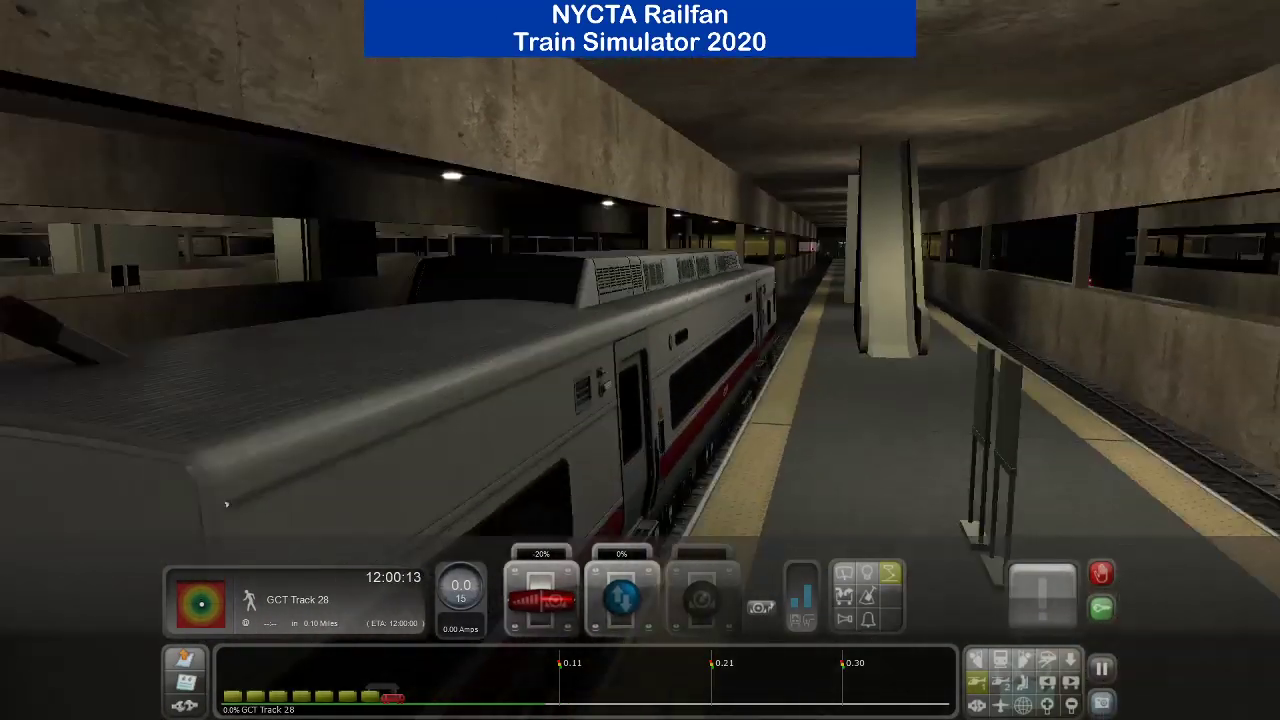
pyautogui.moveTo(250, 335); pyautogui.dragTo(310, 344, button='right')
pyautogui.press('1')
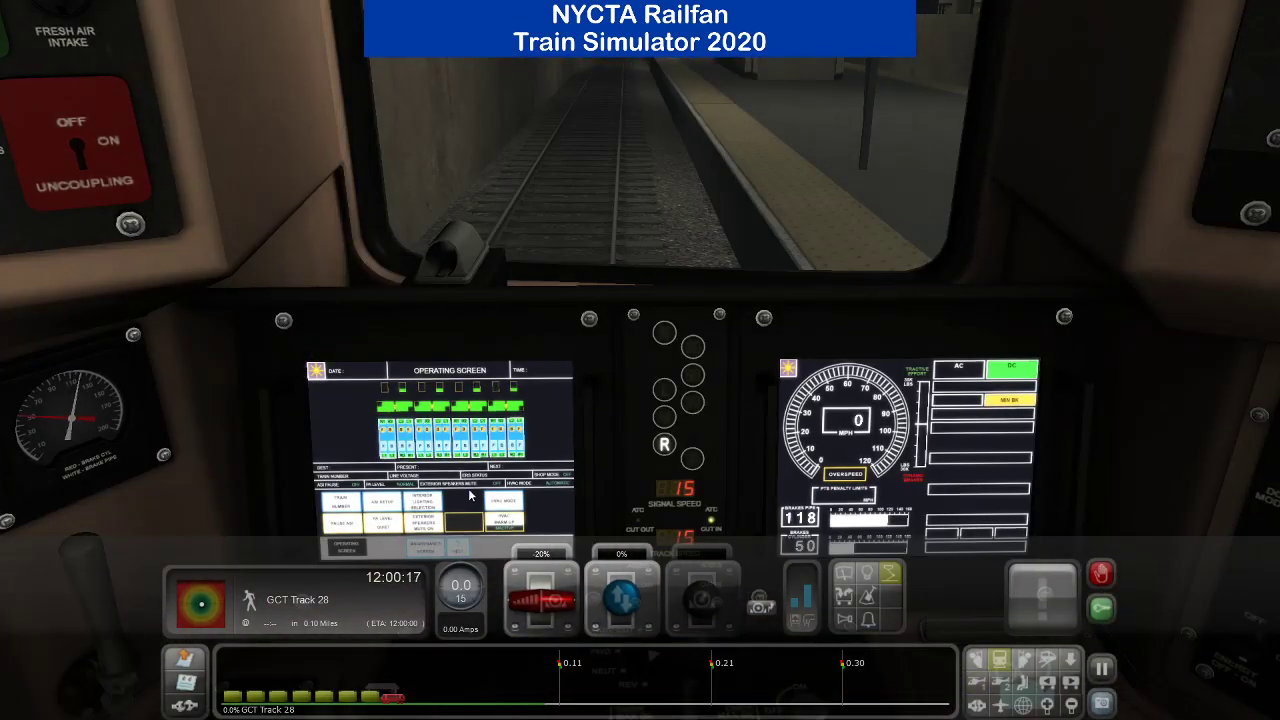
# Set the reverser to 100% forward, release the brakes and apply 37% power to depart GCT Track 28.
pyautogui.moveTo(453, 488); pyautogui.dragTo(491, 484, button='right')
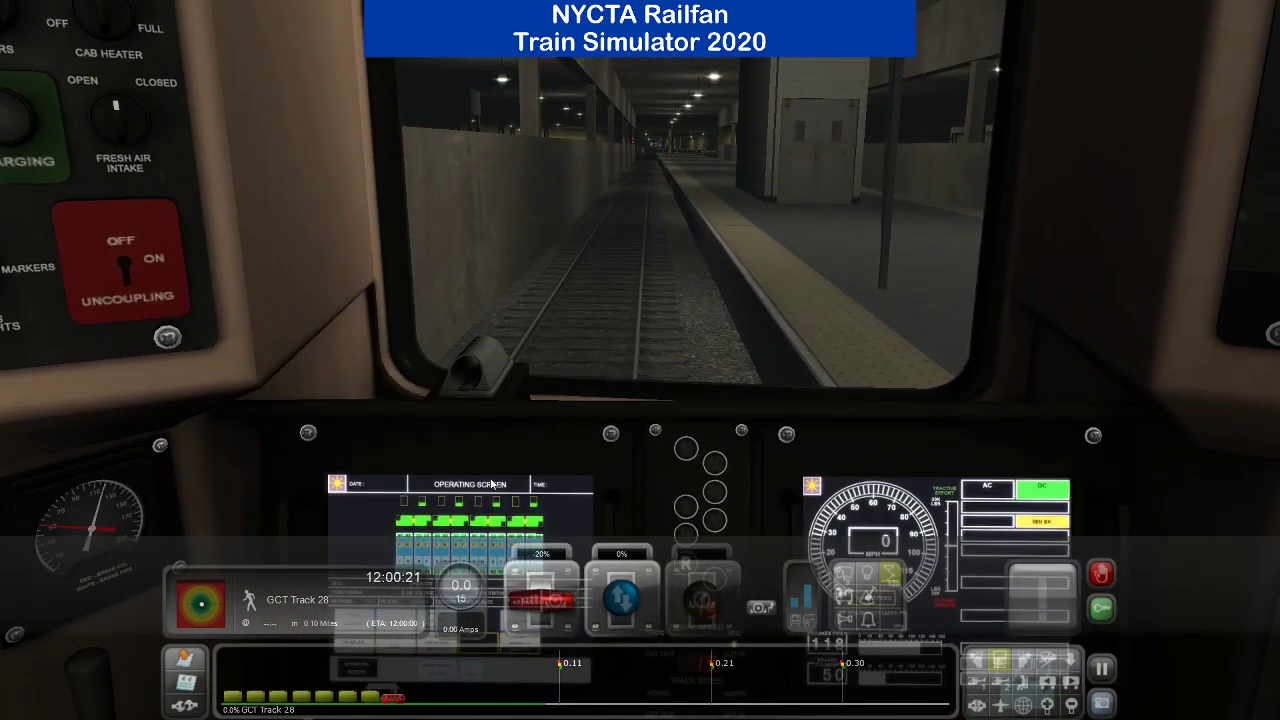
pyautogui.press('w')
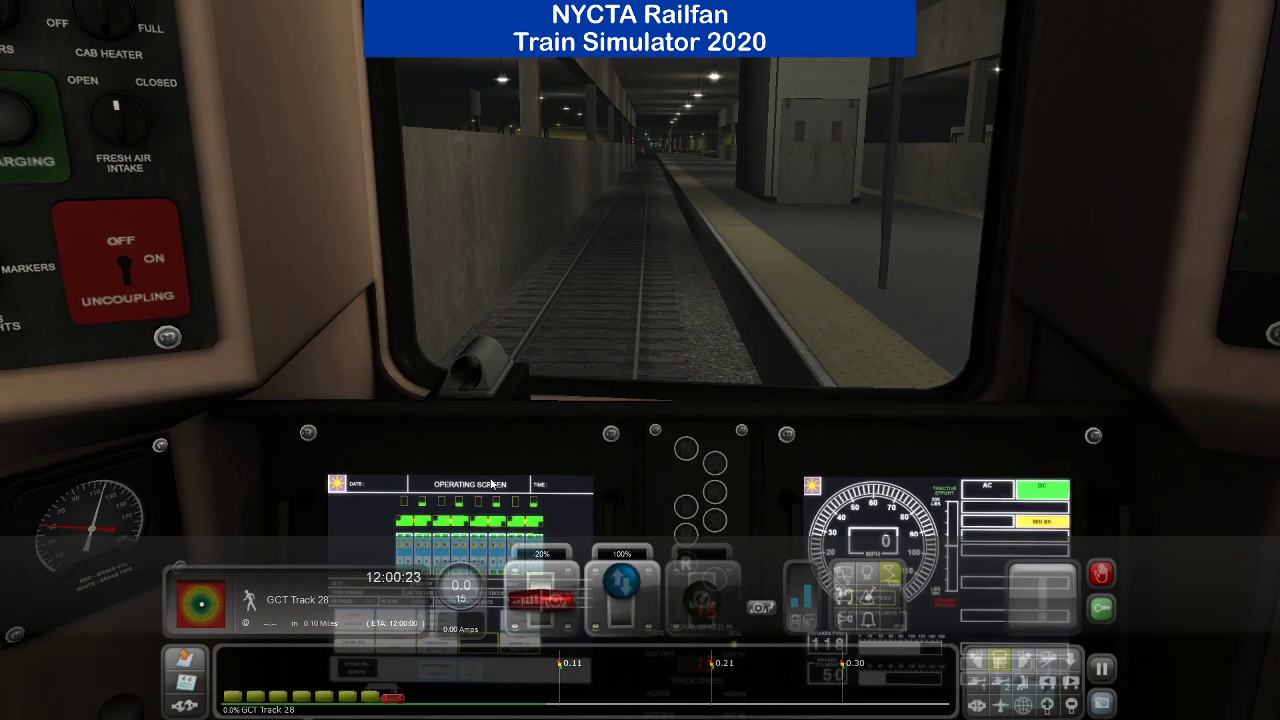
pyautogui.press('a')
pyautogui.press('a')
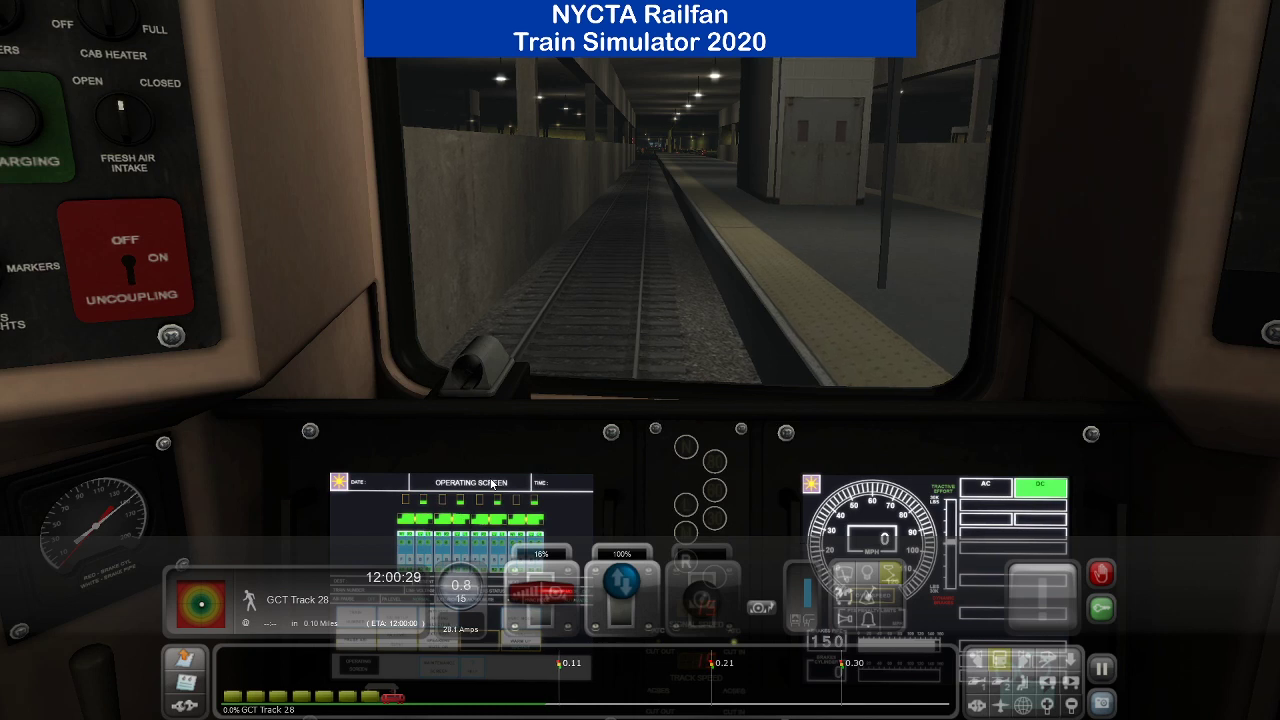
pyautogui.press('a')
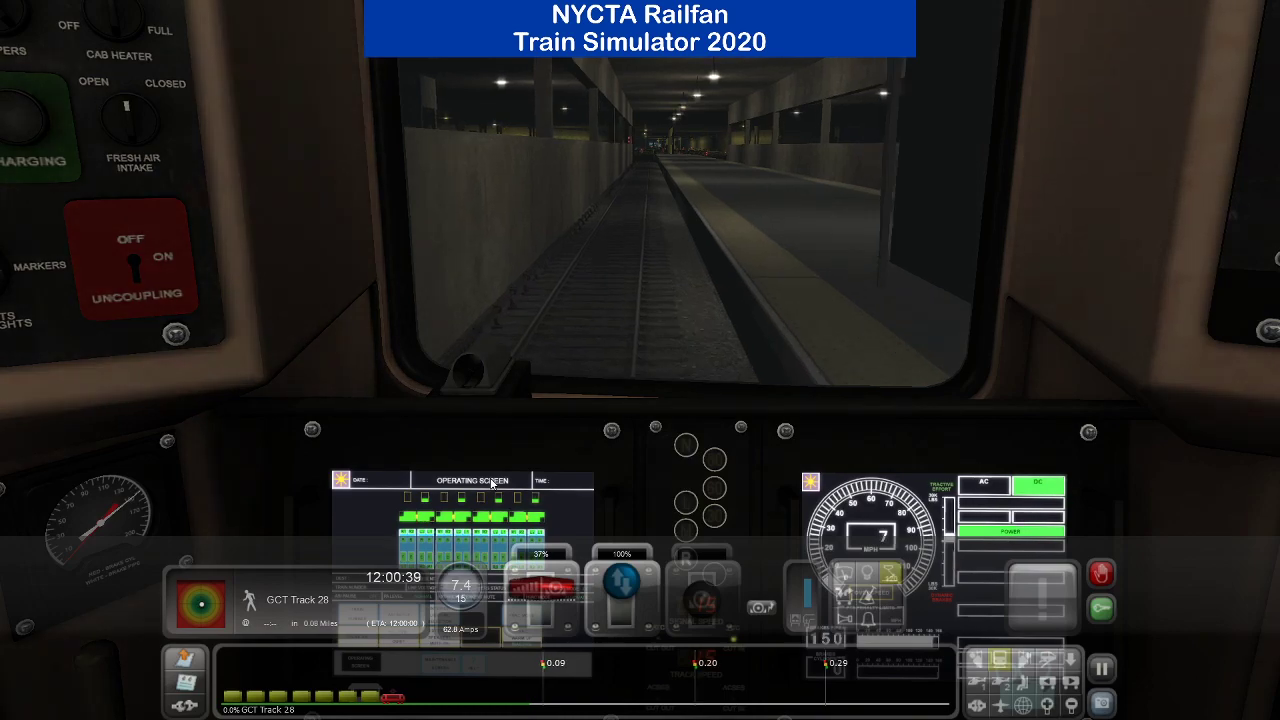
# View the departing train and the adjacent platform from the external camera, ending in the cab view.
pyautogui.press('2')
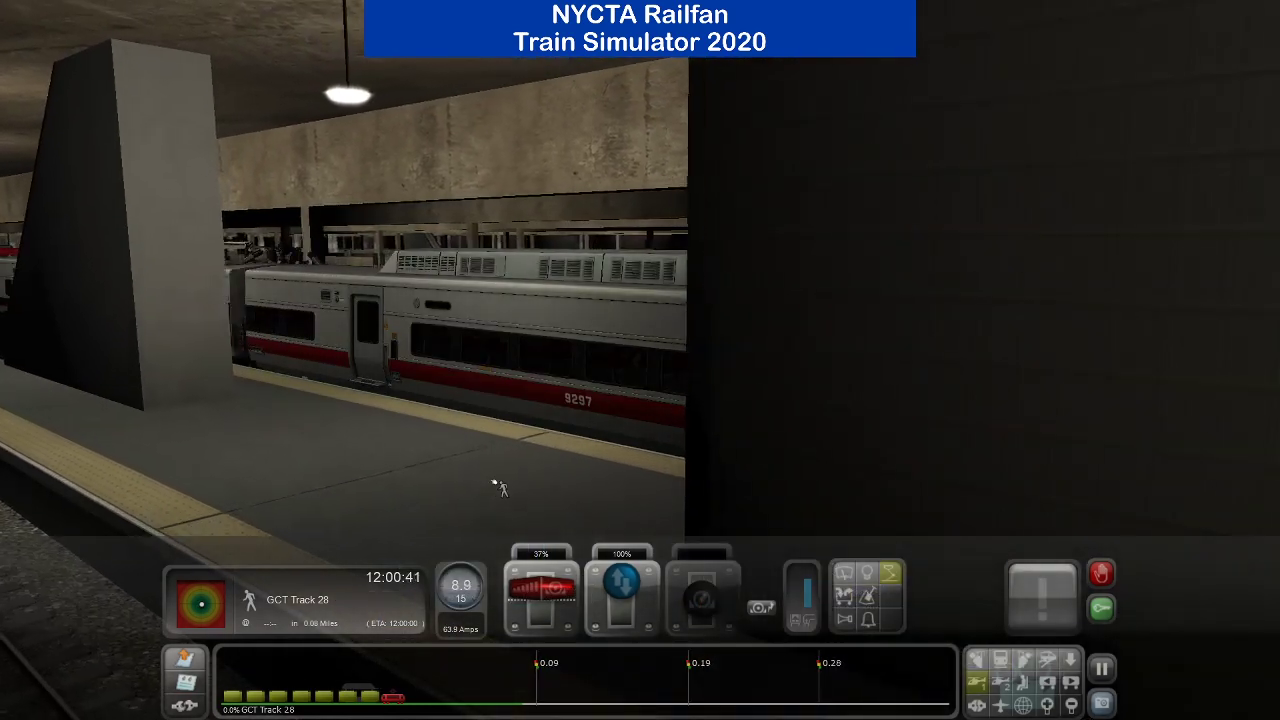
pyautogui.moveTo(380, 400)
pyautogui.mouseDown(button='right')
pyautogui.moveTo(760, 400)
pyautogui.moveTo(380, 480)
pyautogui.moveTo(380, 398)
pyautogui.mouseUp(button='right')
pyautogui.press('1')
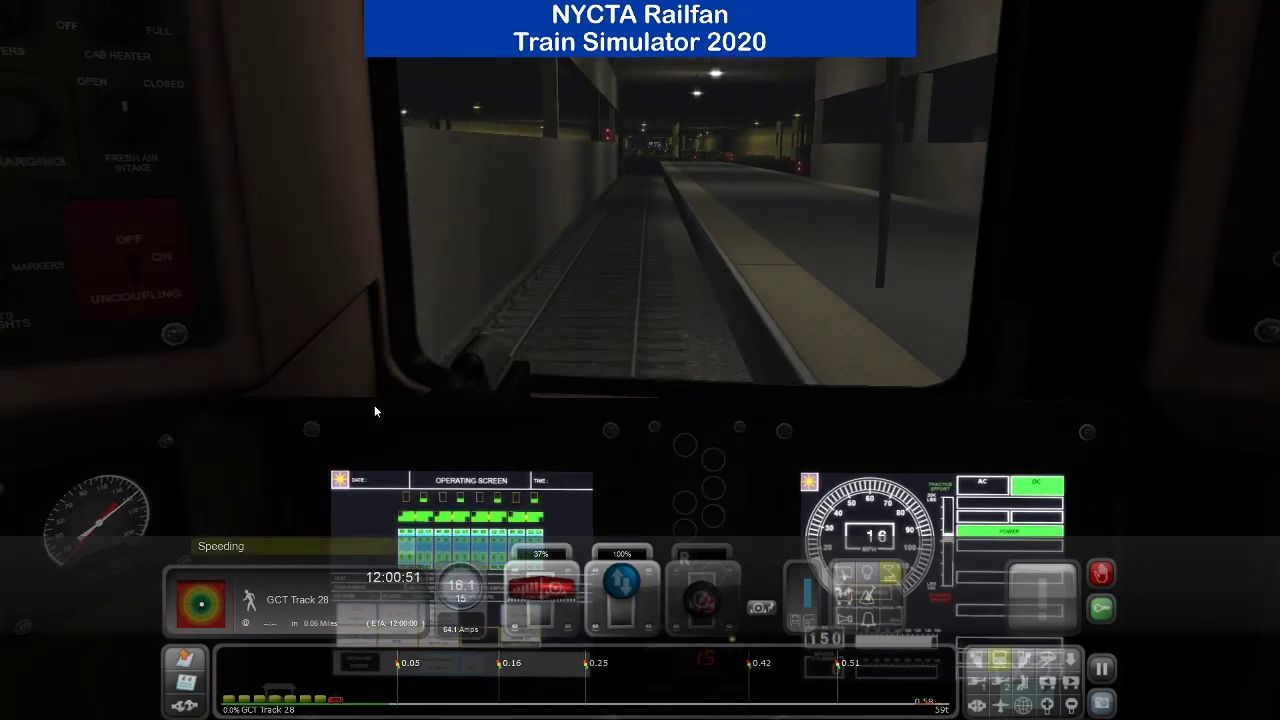
# Reduce power to 7% and brake to -56% to slow the train as it leaves the platform.
pyautogui.press('d')
pyautogui.press('d')
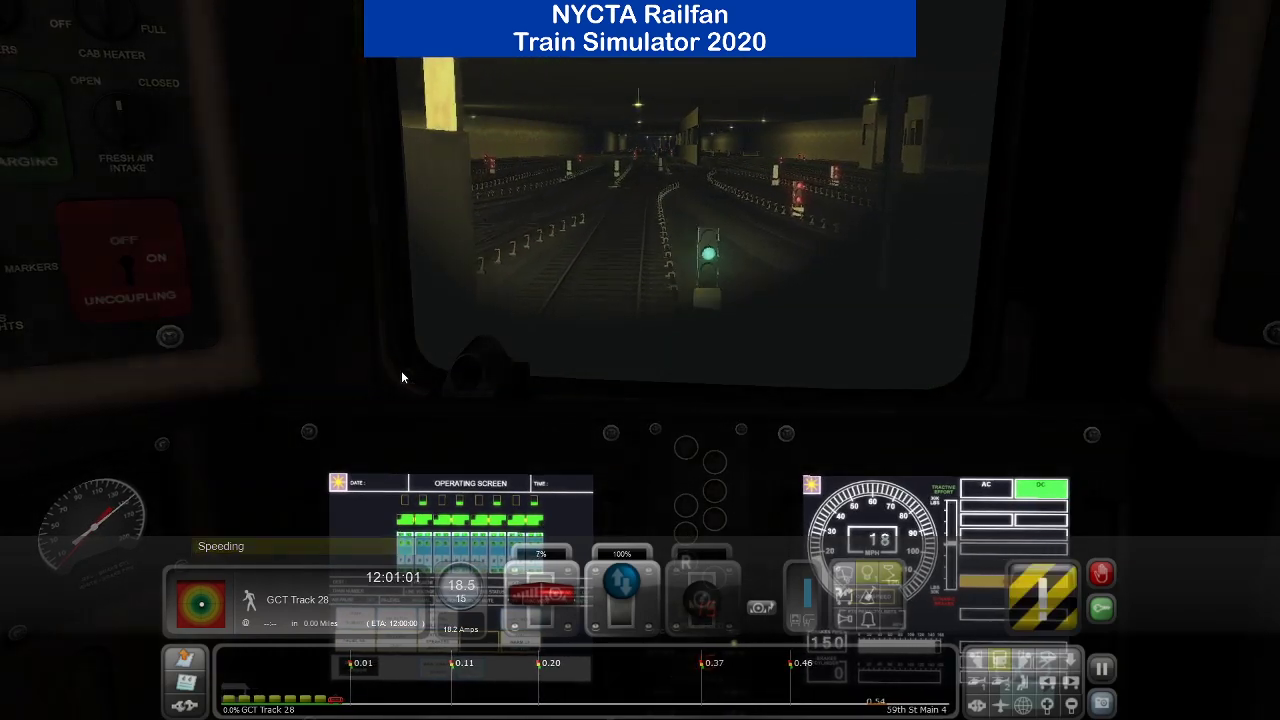
pyautogui.press('d')
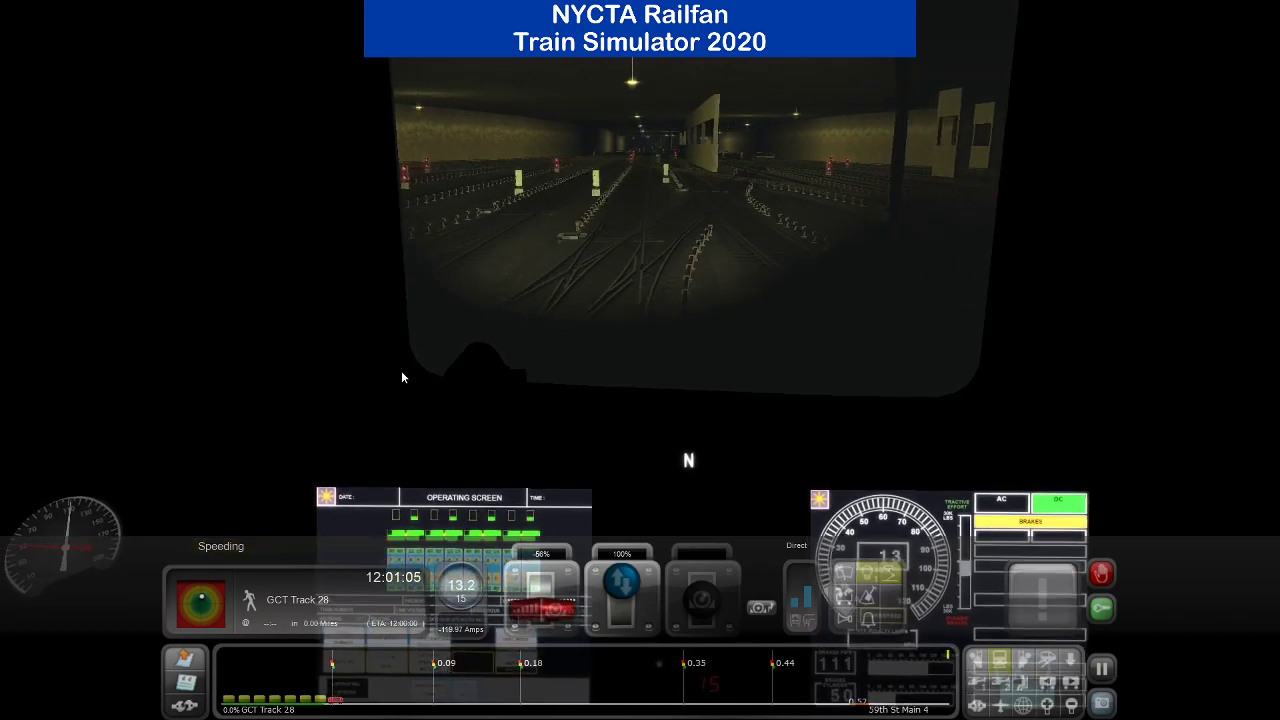
# Release the brakes, reapply power and ease it to 12% for the crossovers north of the platforms.
pyautogui.press('a')
pyautogui.press('a')
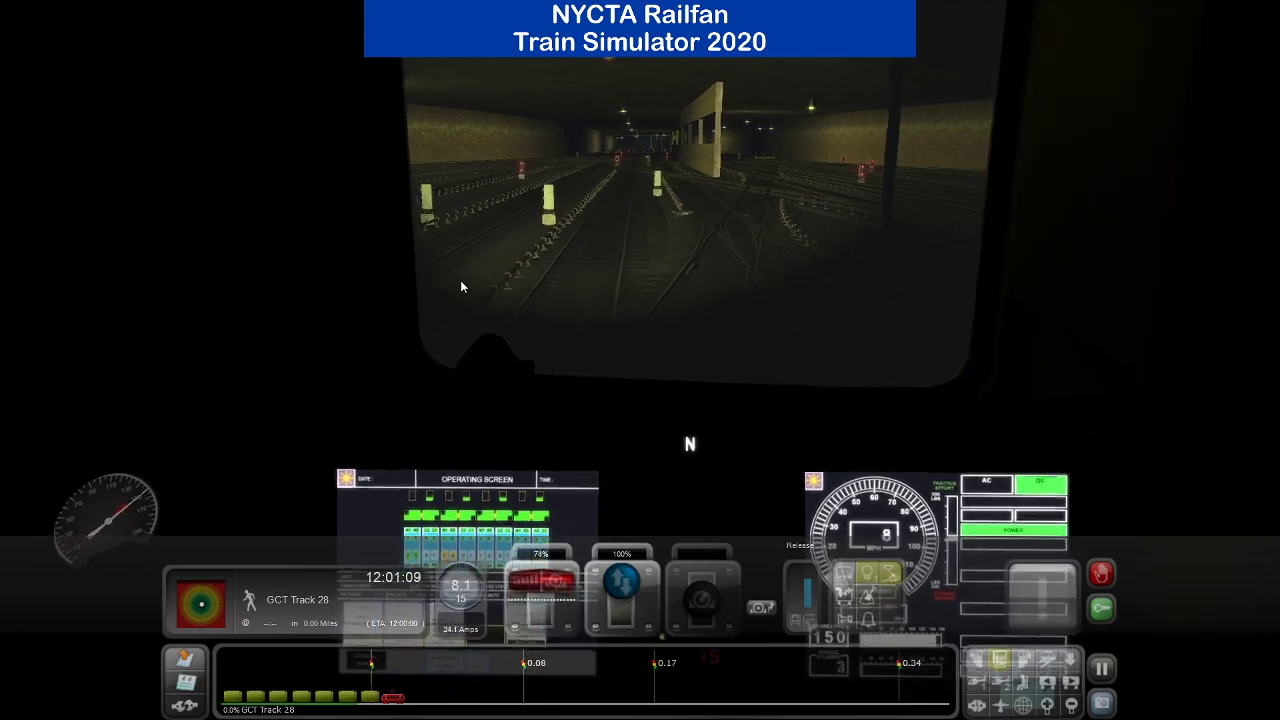
pyautogui.press('d')
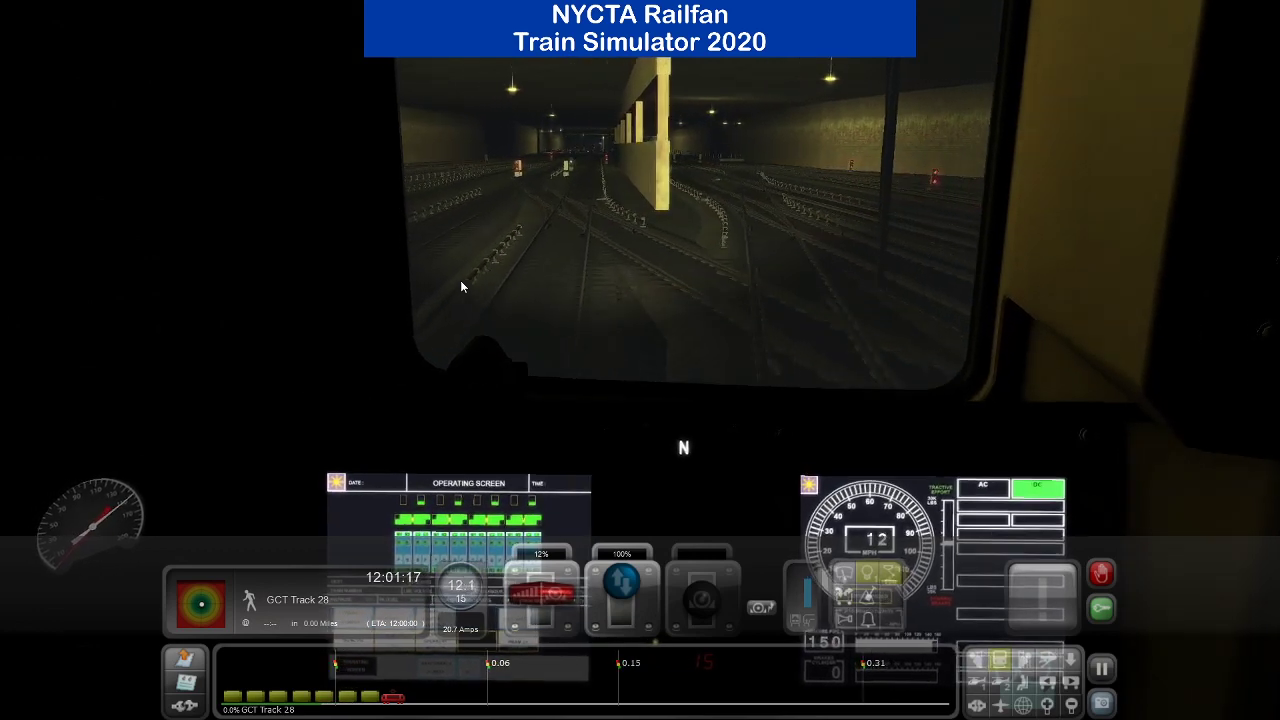
# Inspect the moving train and the tracks behind it from the external camera, ending in the cab view.
pyautogui.press('2')
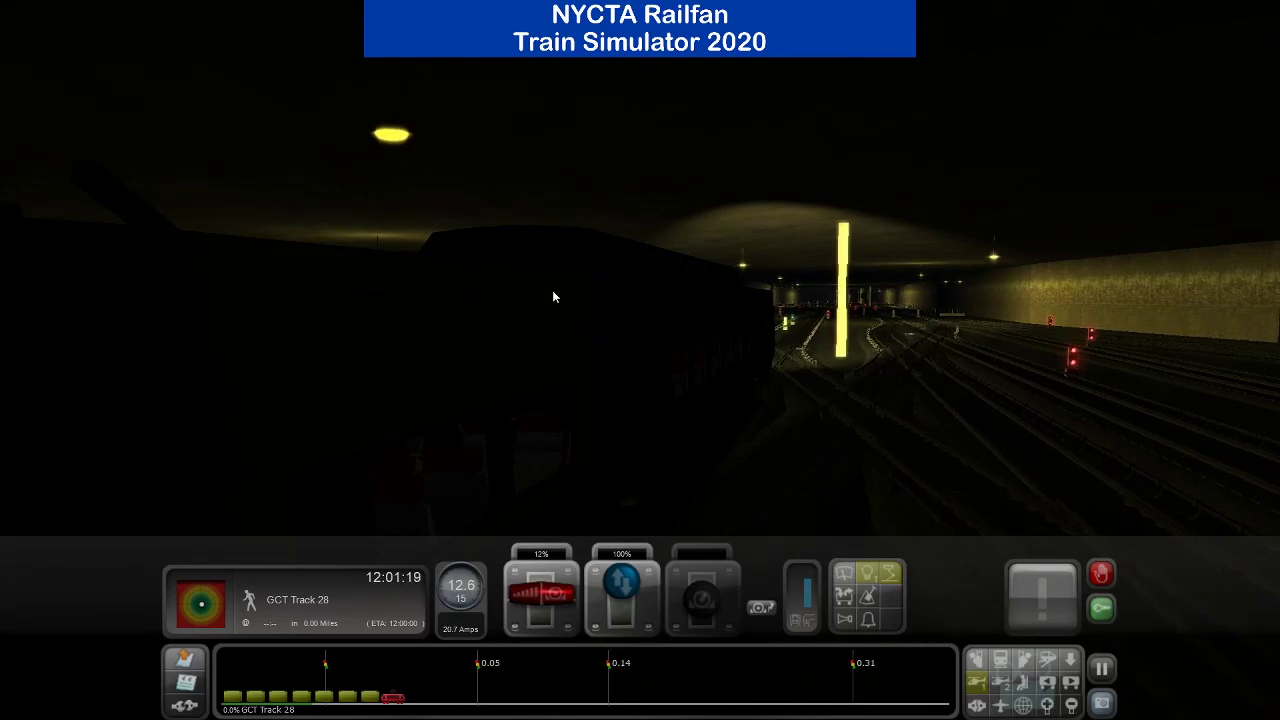
pyautogui.moveTo(552, 290); pyautogui.dragTo(960, 280, button='right')
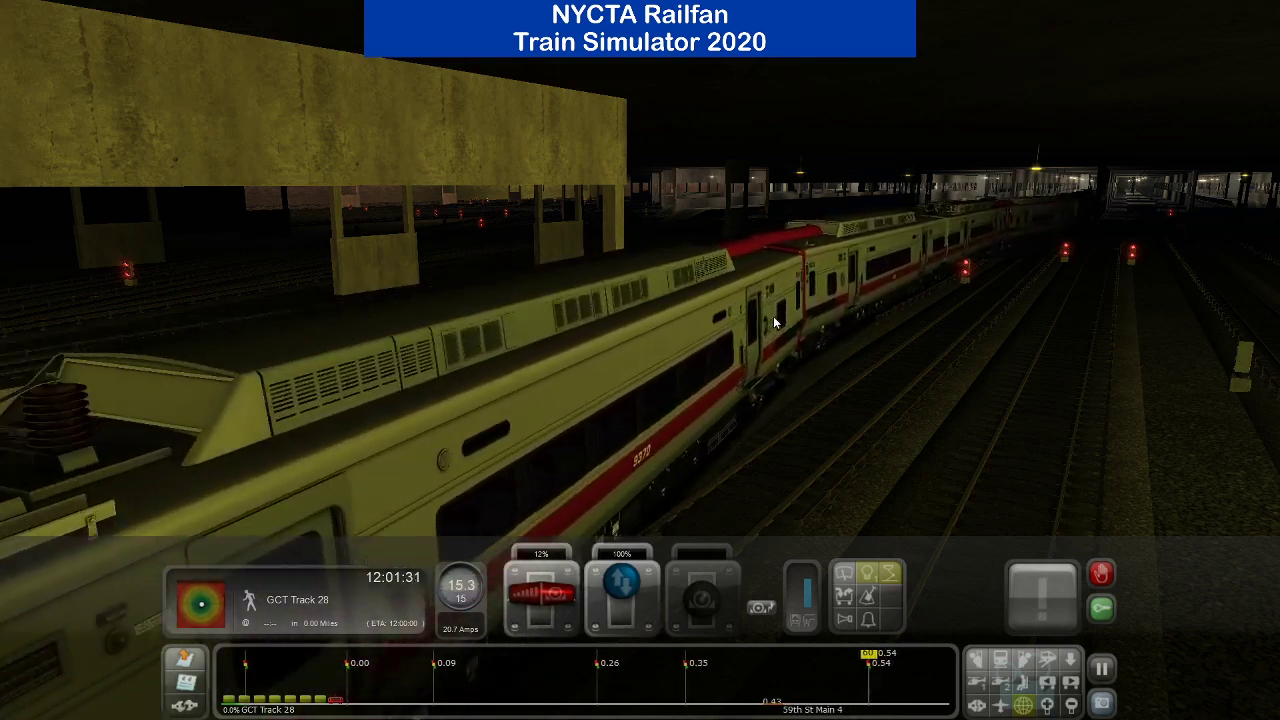
pyautogui.press('1')
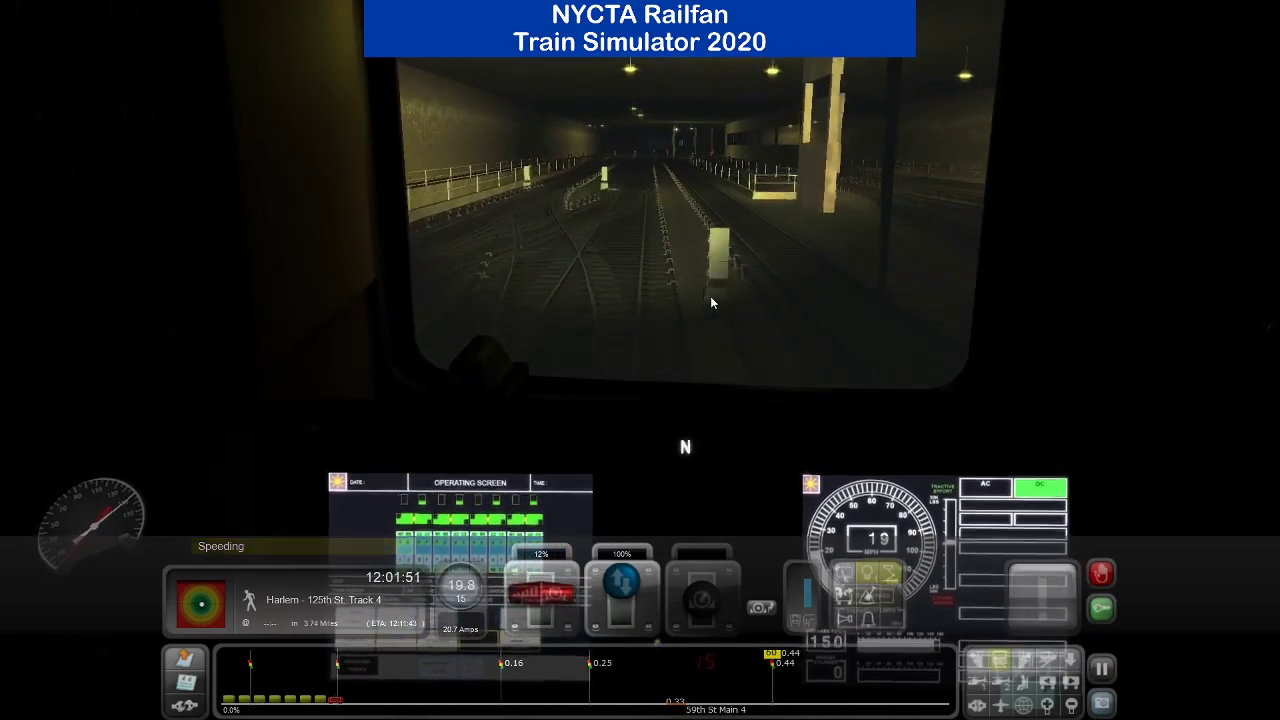
# Apply 100% power towards Harlem - 125th St. Track 4 and check the passenger view before returning to the cab.
pyautogui.press('a')
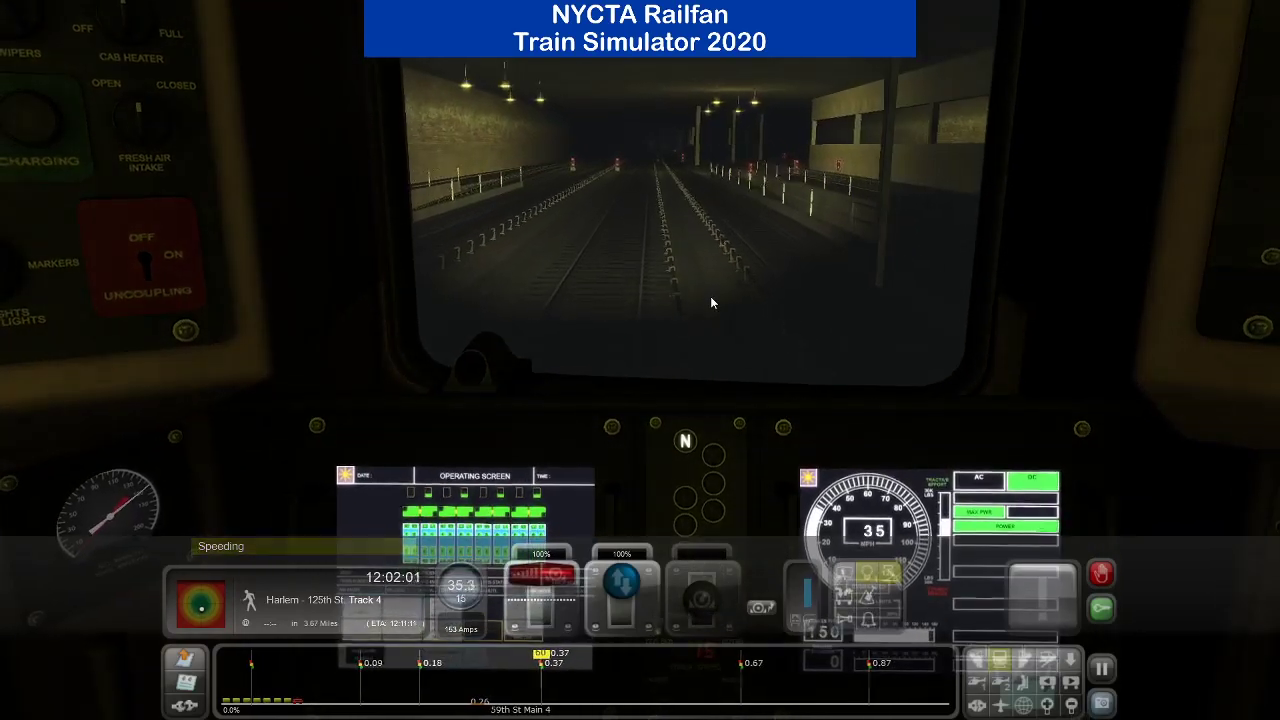
pyautogui.press('5')
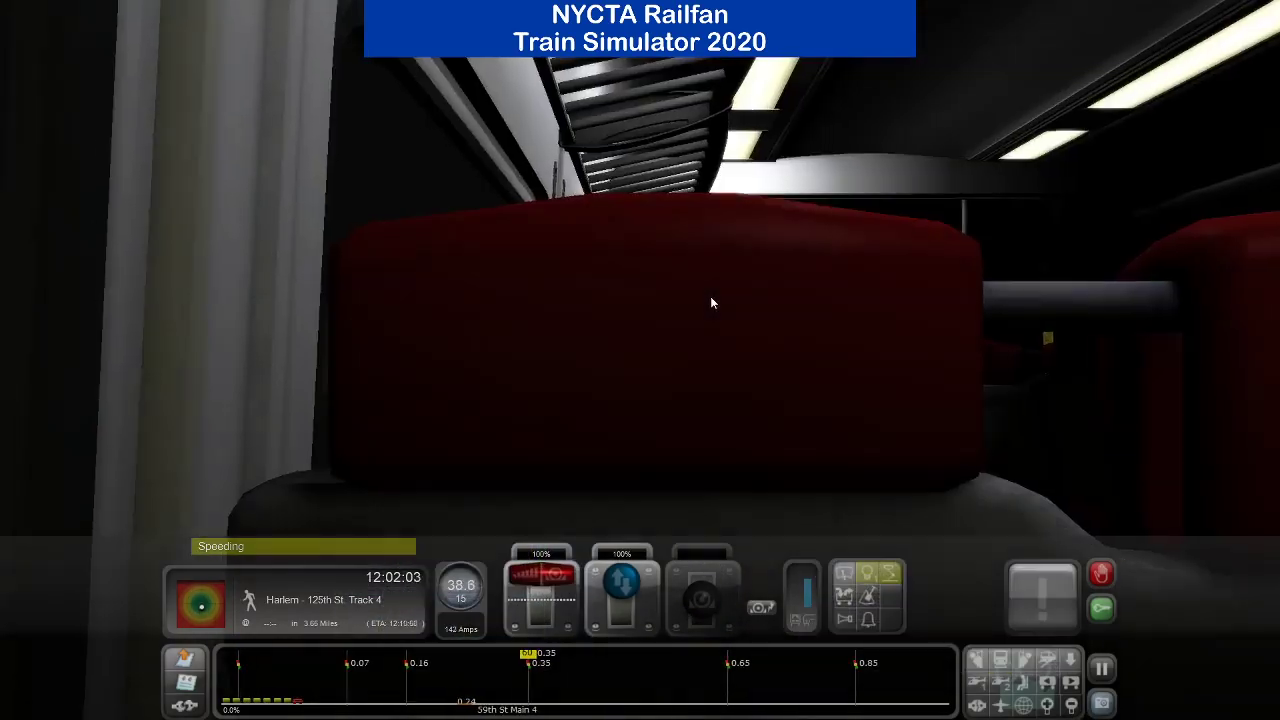
pyautogui.press('1')
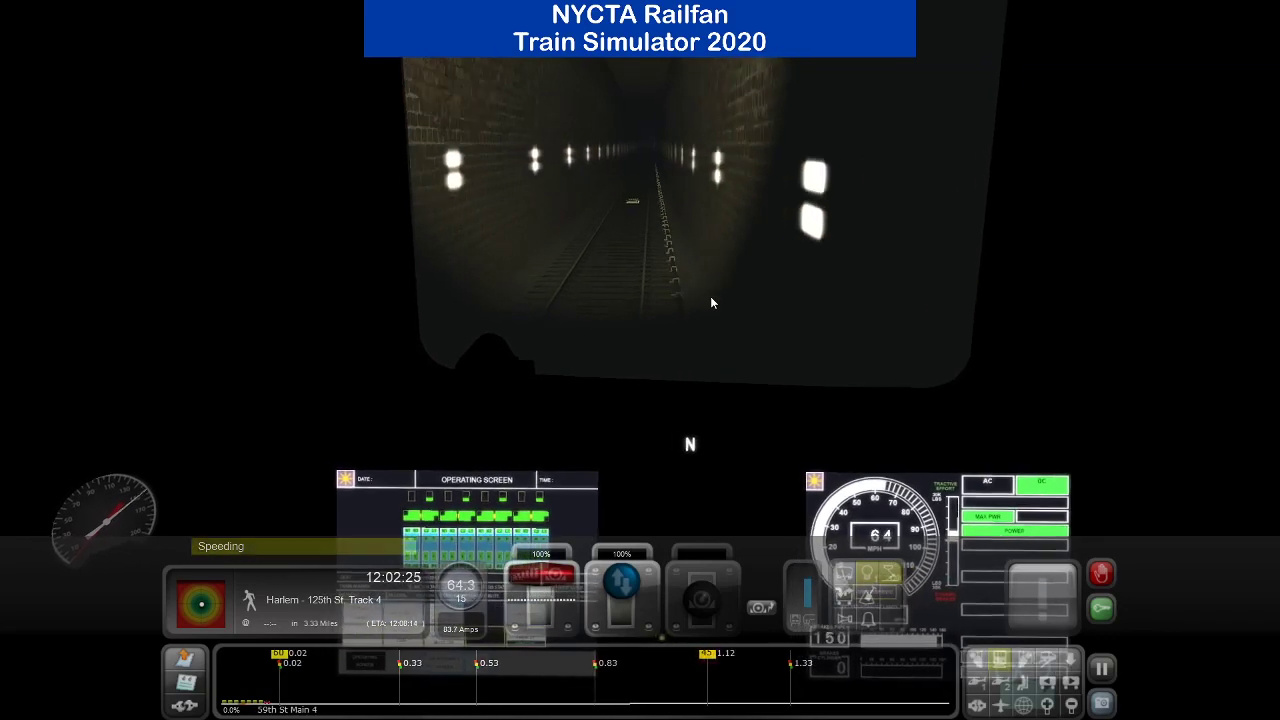
# Look around the driver's cab and out at the tunnel track ahead while the train runs.
pyautogui.press('Left')
pyautogui.press('Left')
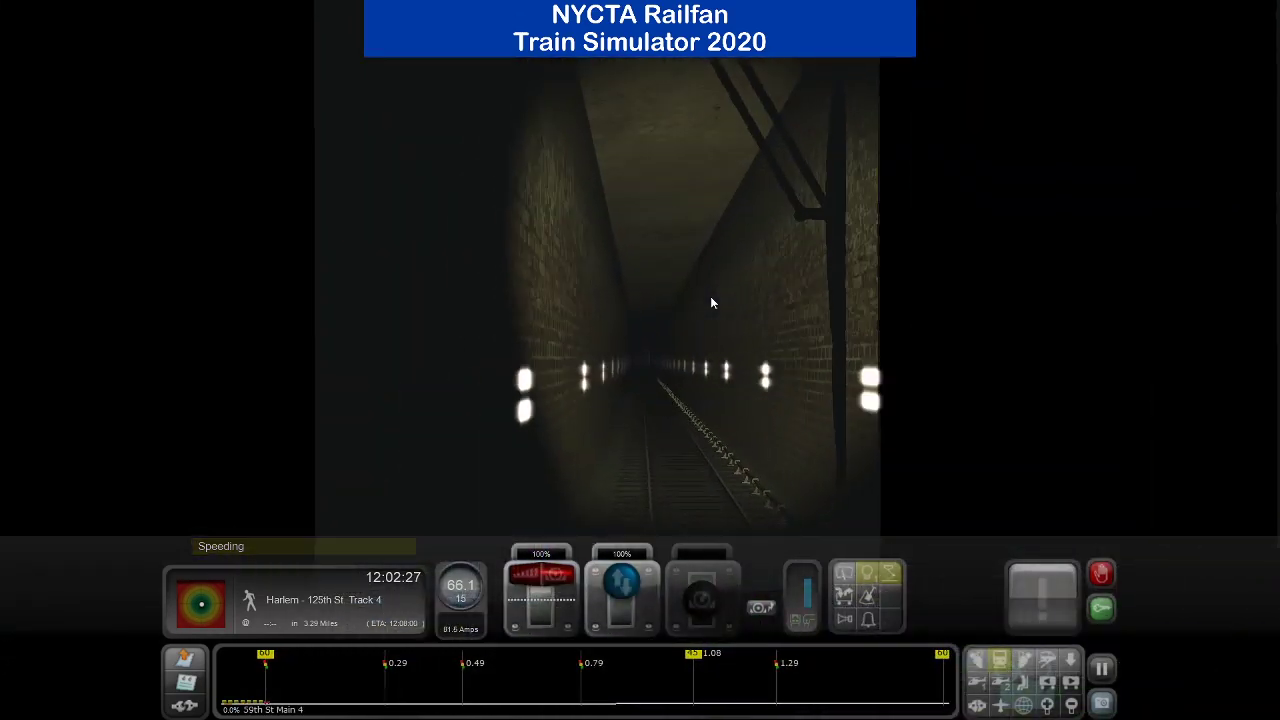
pyautogui.moveTo(711, 297); pyautogui.dragTo(1075, 403, button='right')
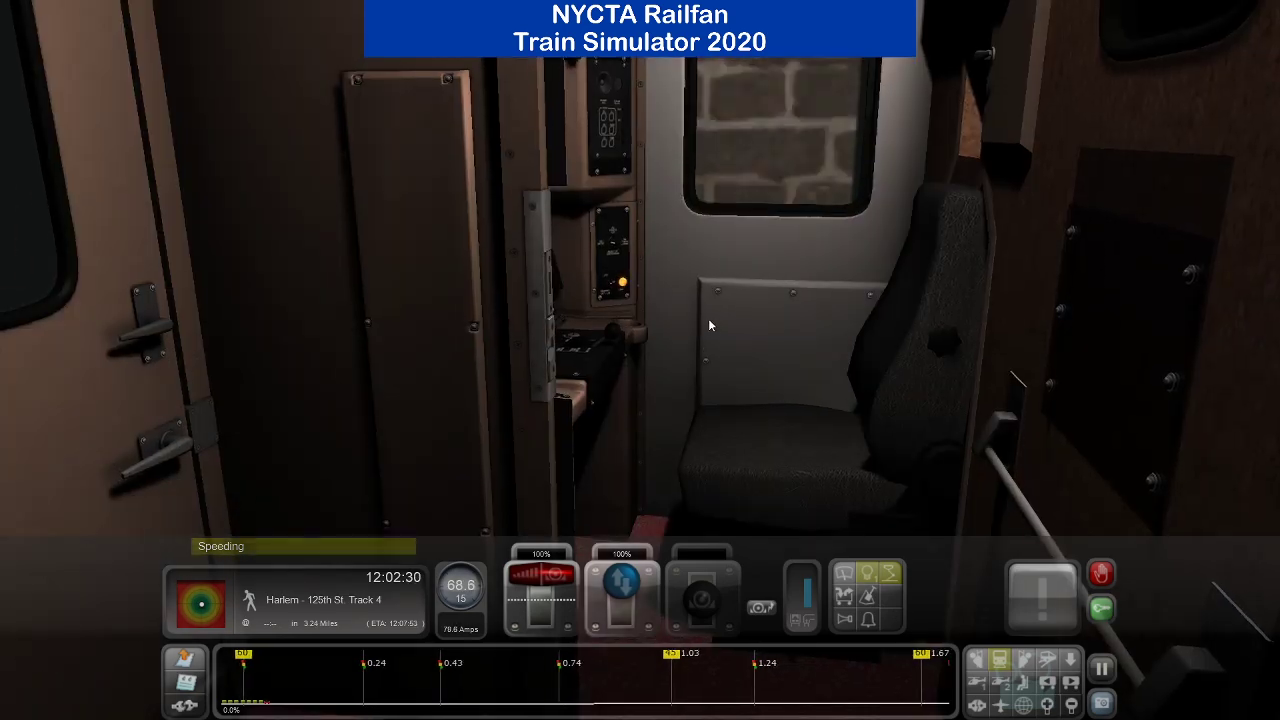
pyautogui.moveTo(708, 319); pyautogui.dragTo(676, 349, button='right')
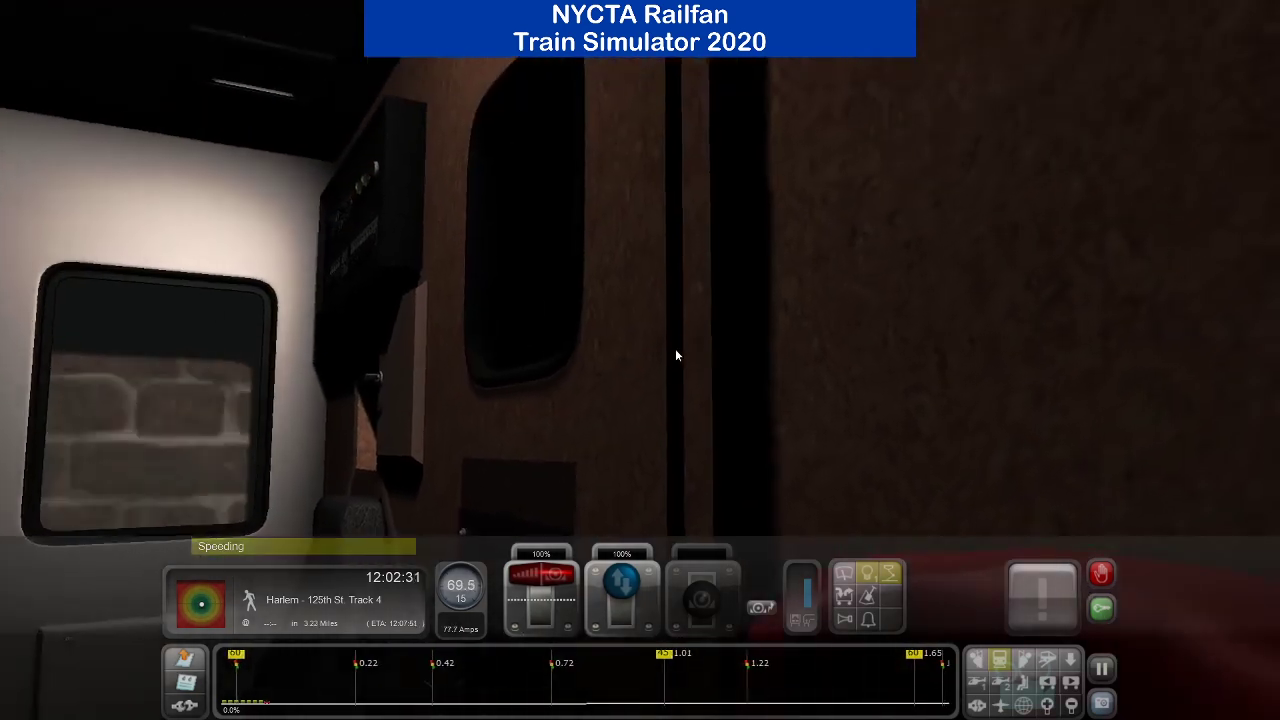
pyautogui.press('Left')
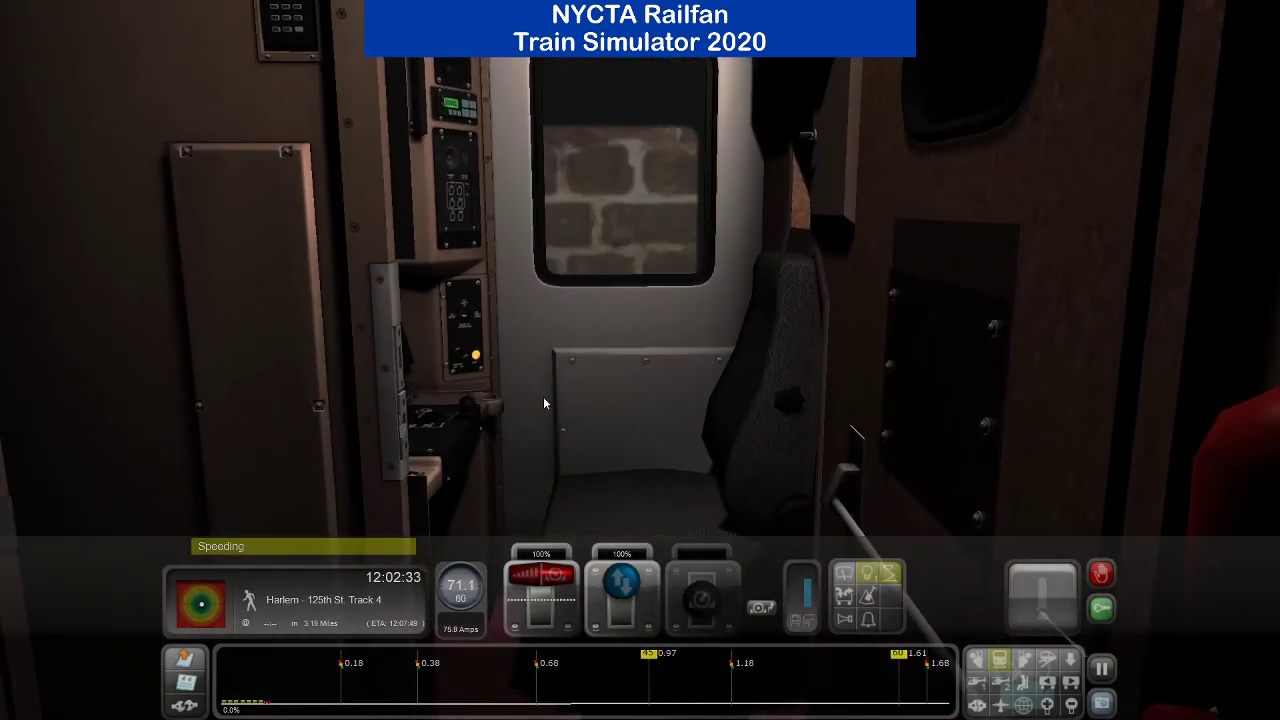
pyautogui.press('1')
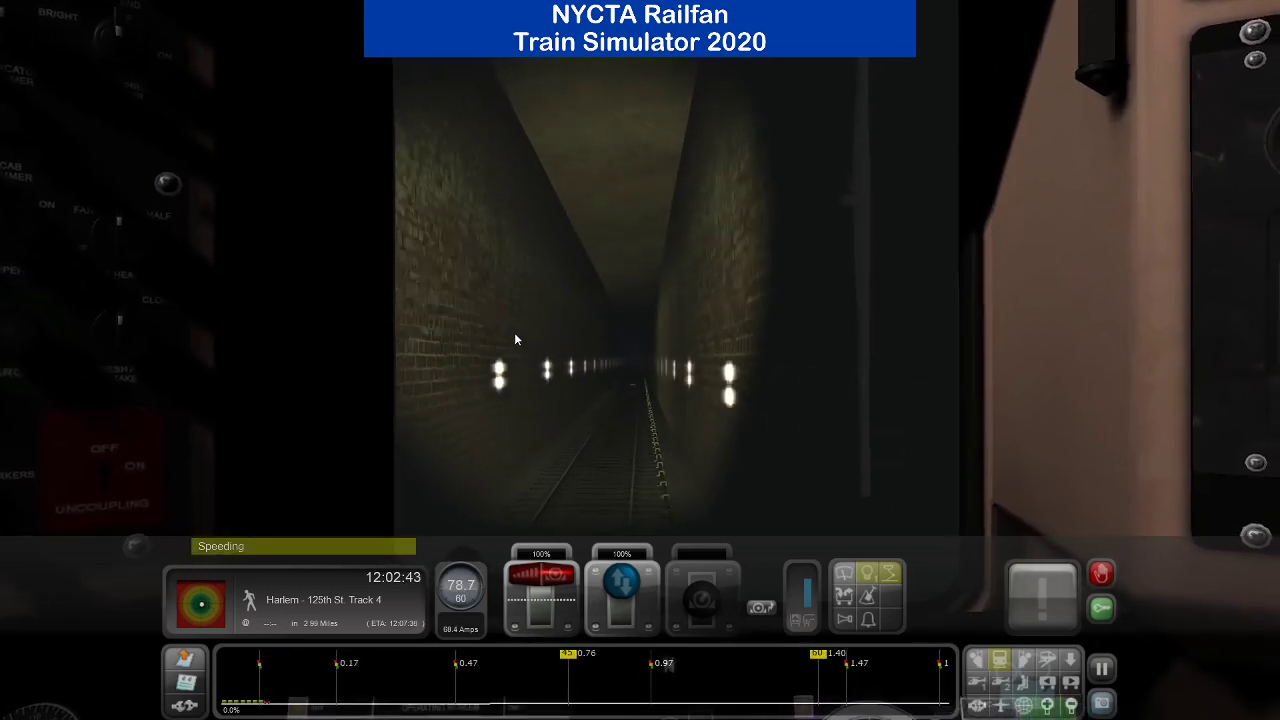
pyautogui.press('Down')
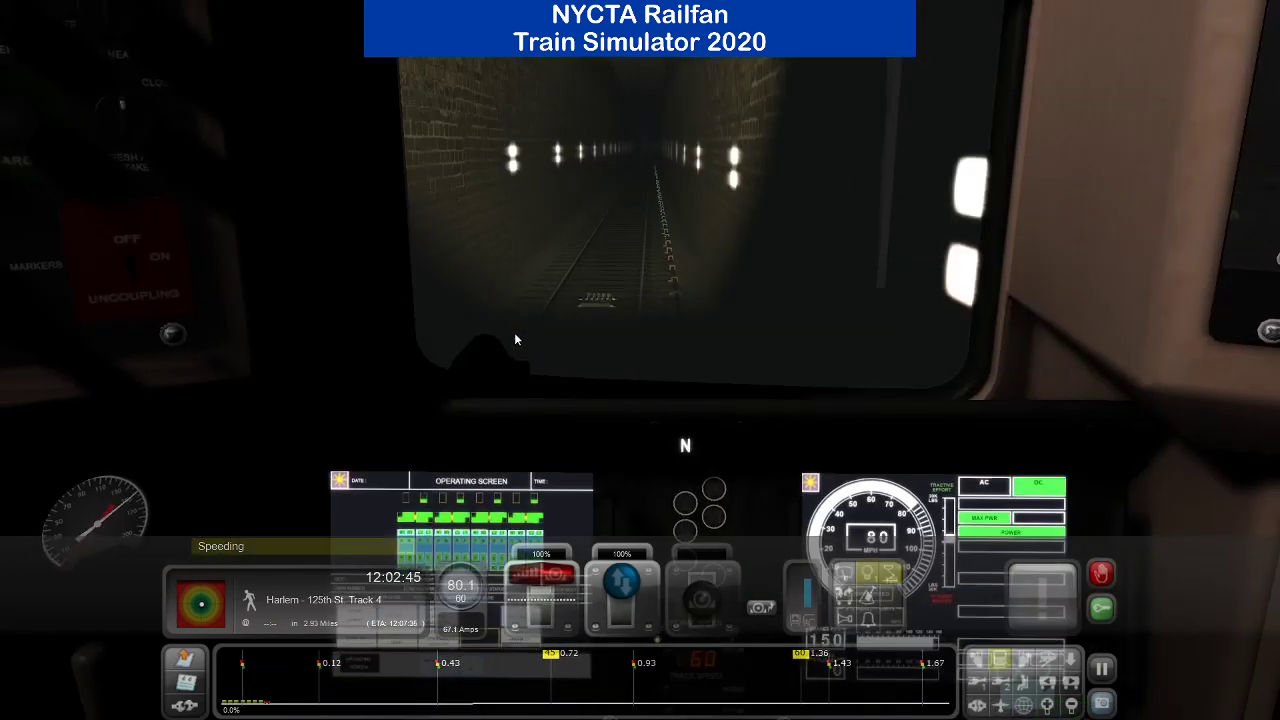
pyautogui.moveTo(537, 403); pyautogui.dragTo(545, 316, button='right')
pyautogui.press('Up')
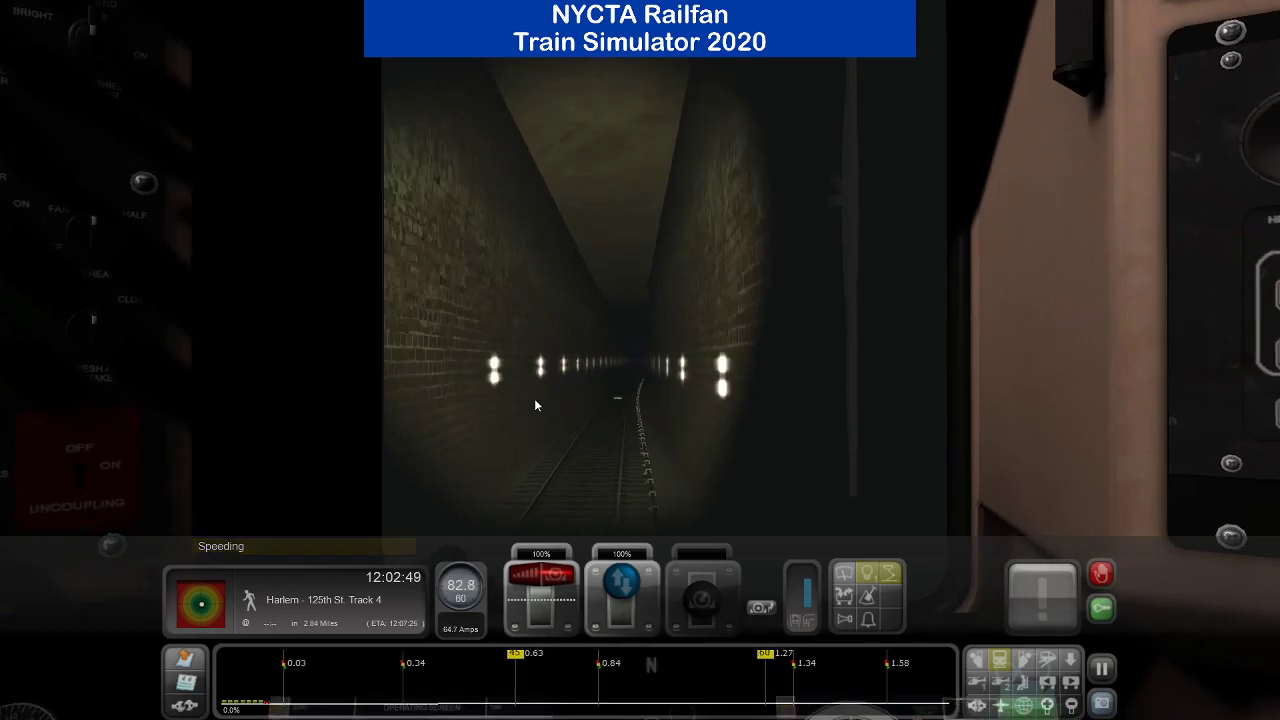
# Look around the coach from the passenger view and return to the driver's cab view.
pyautogui.press('5')
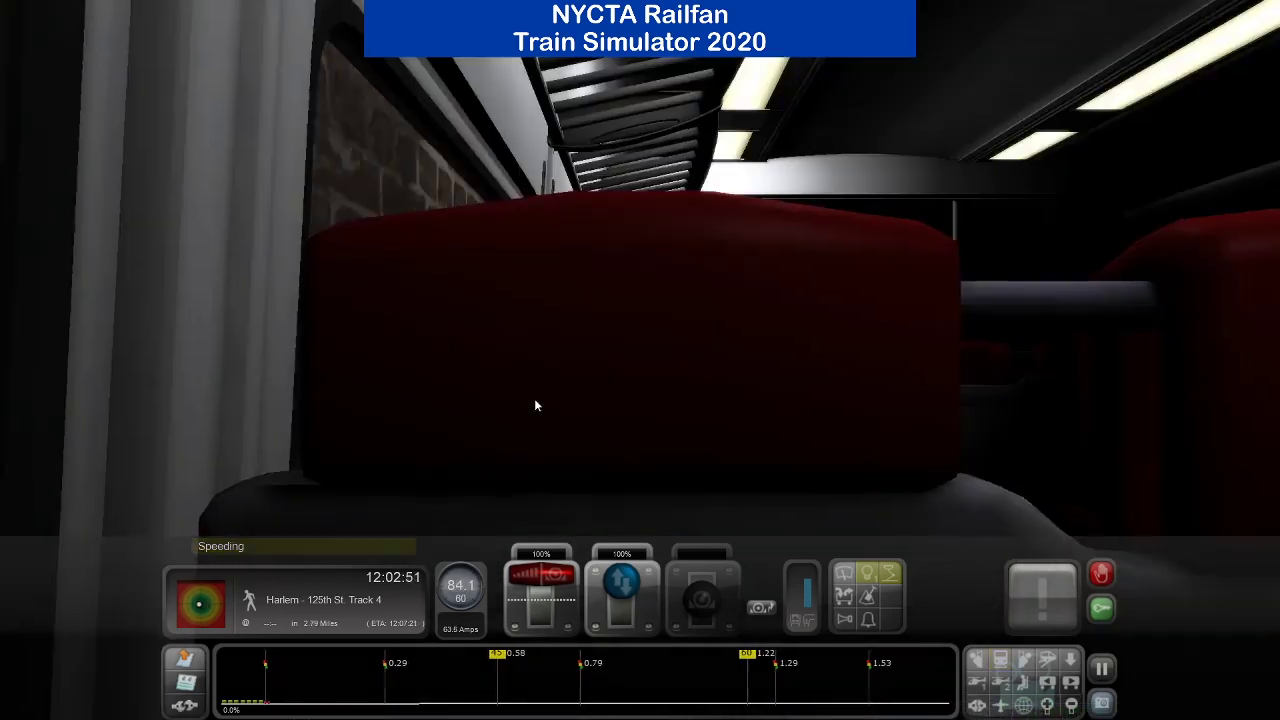
pyautogui.moveTo(535, 405); pyautogui.dragTo(760, 405, button='right')
pyautogui.moveTo(640, 385); pyautogui.dragTo(430, 385, button='right')
pyautogui.press('2')
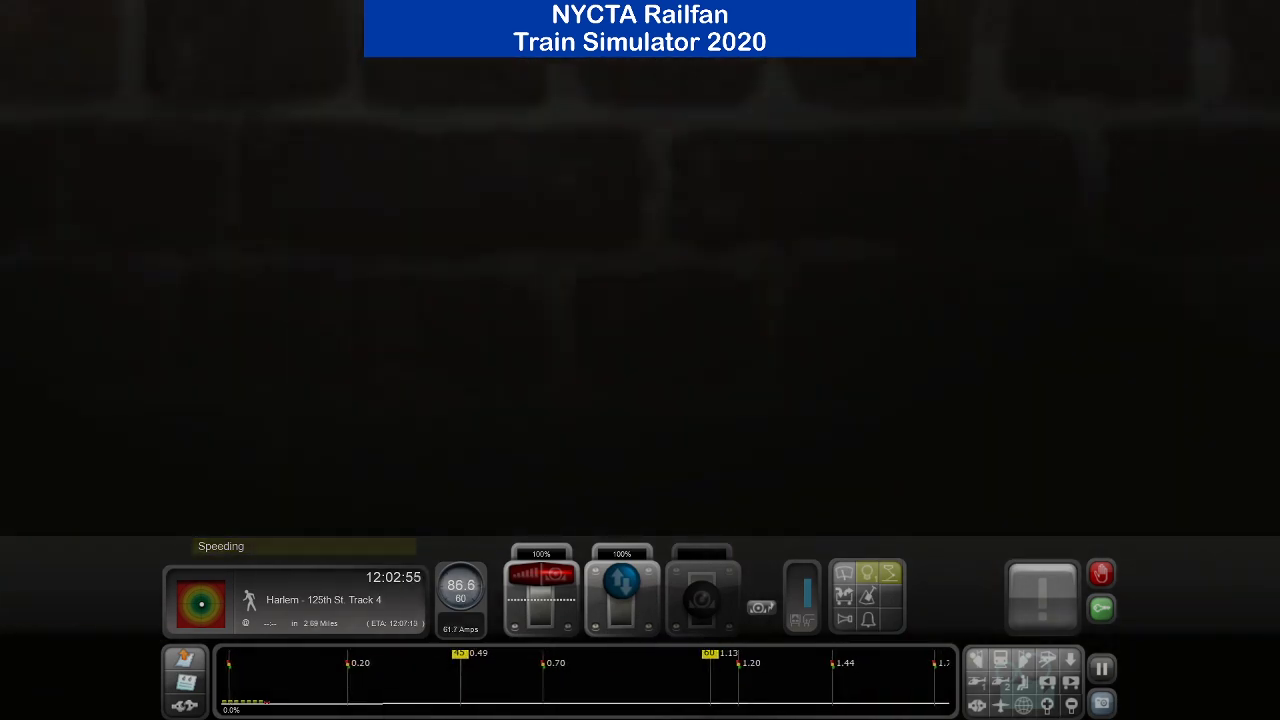
pyautogui.moveTo(640, 385); pyautogui.dragTo(760, 385, button='right')
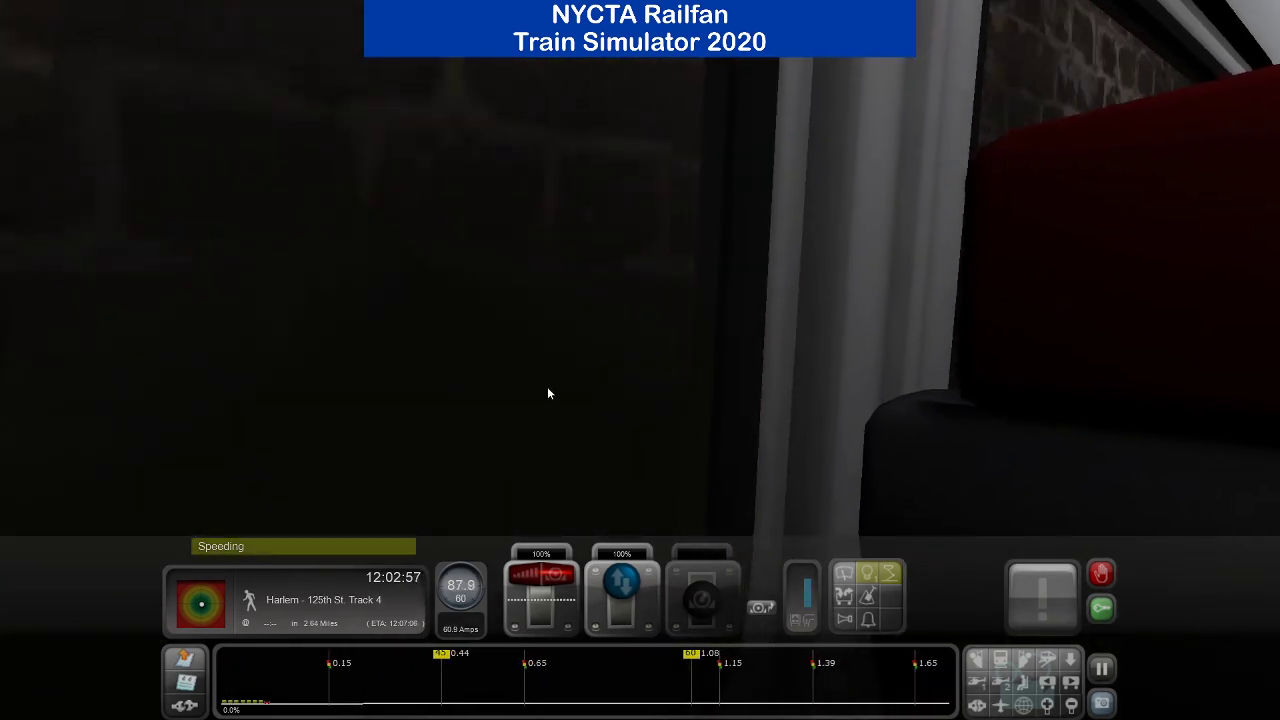
pyautogui.press('1')
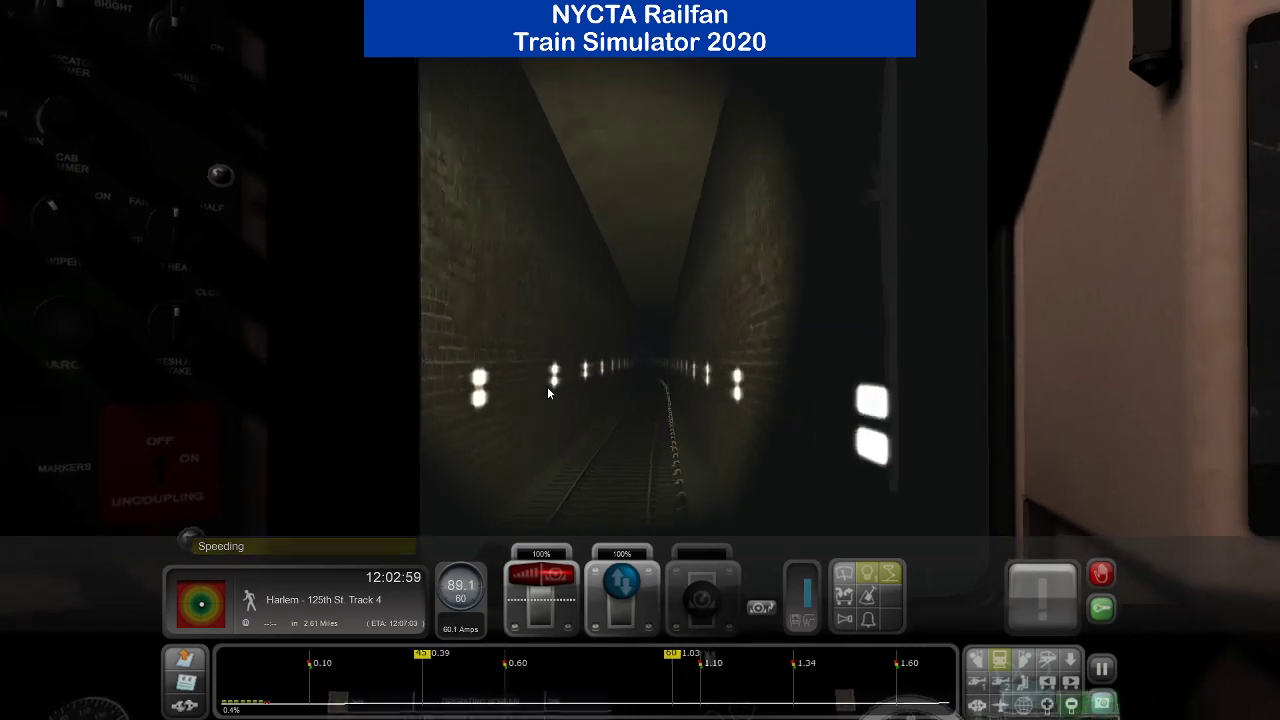
pyautogui.press('Right')
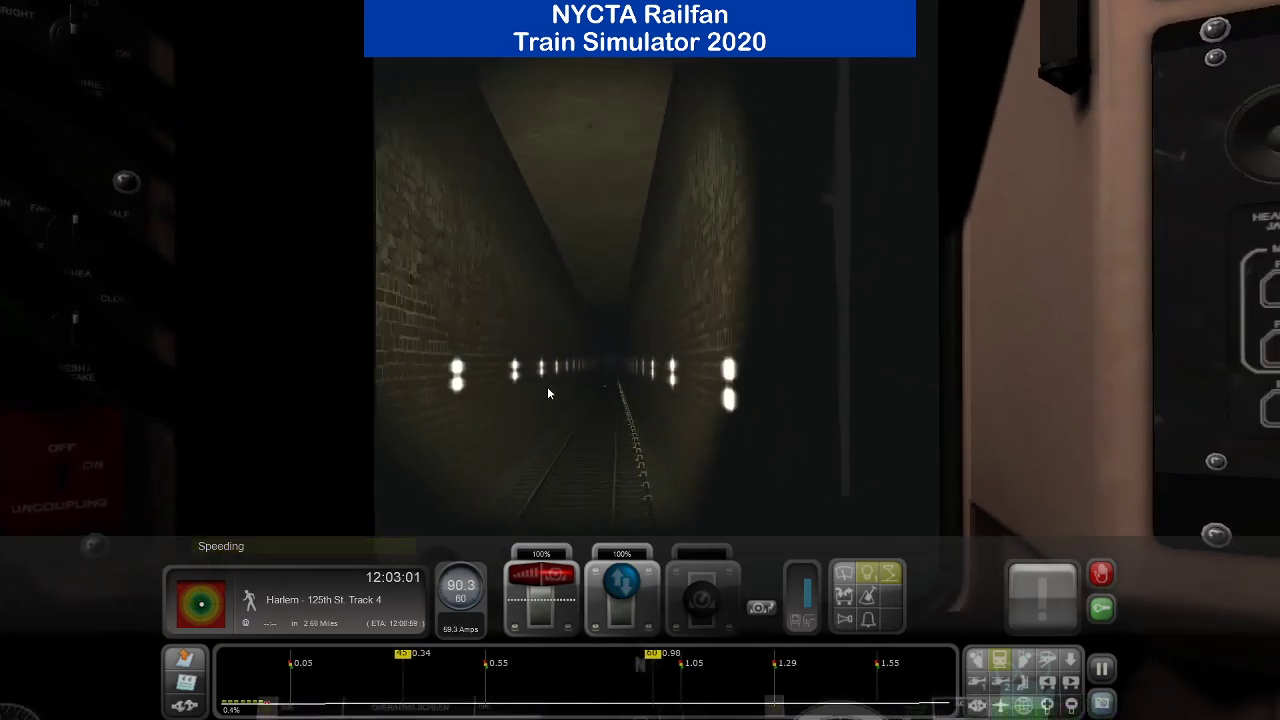
pyautogui.press('Left')
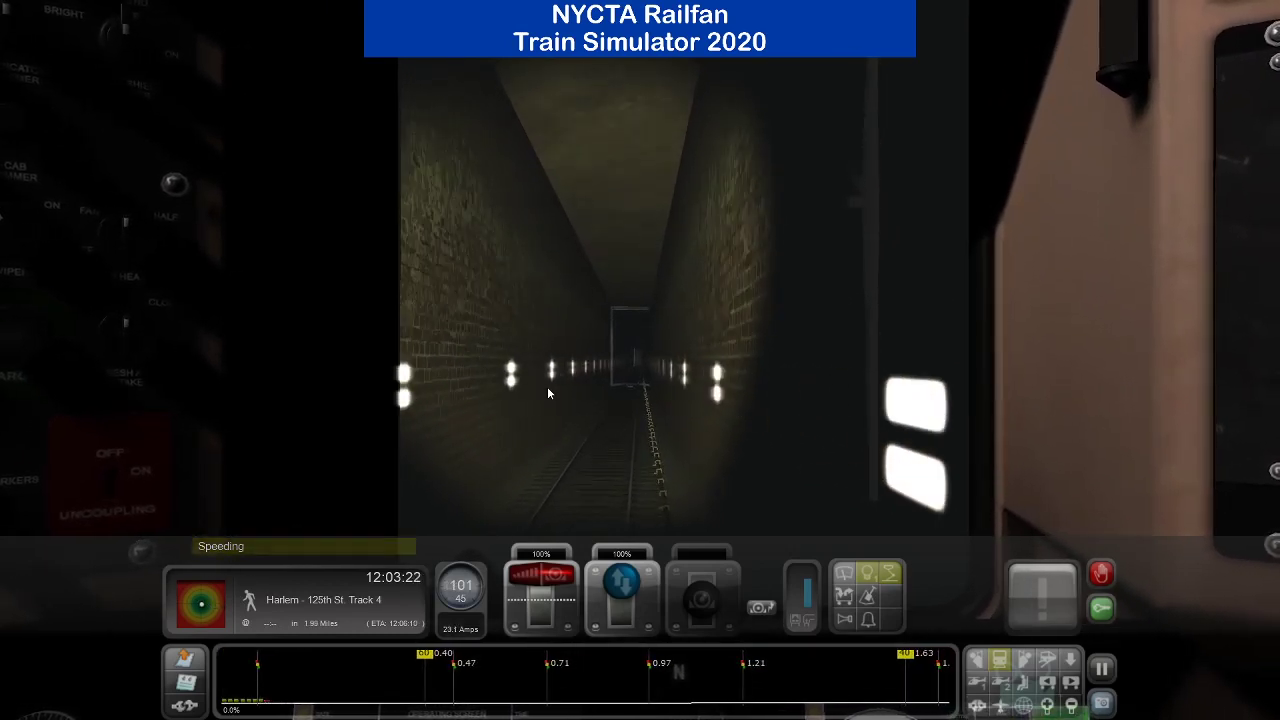
# Check the task list and track map around the GCT tracks, and return to the cab.
pyautogui.press('9')
pyautogui.scroll(-4, 555, 382)
pyautogui.moveTo(449, 560); pyautogui.dragTo(640, 97)
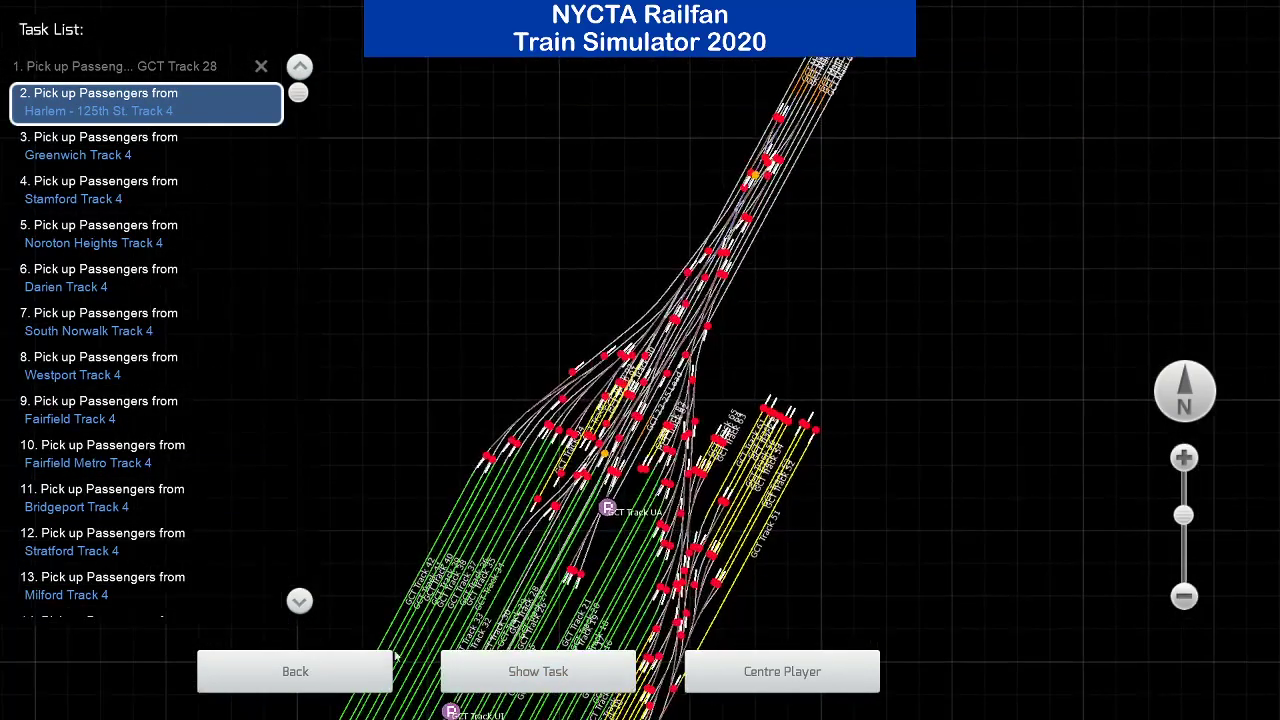
pyautogui.press('Escape')
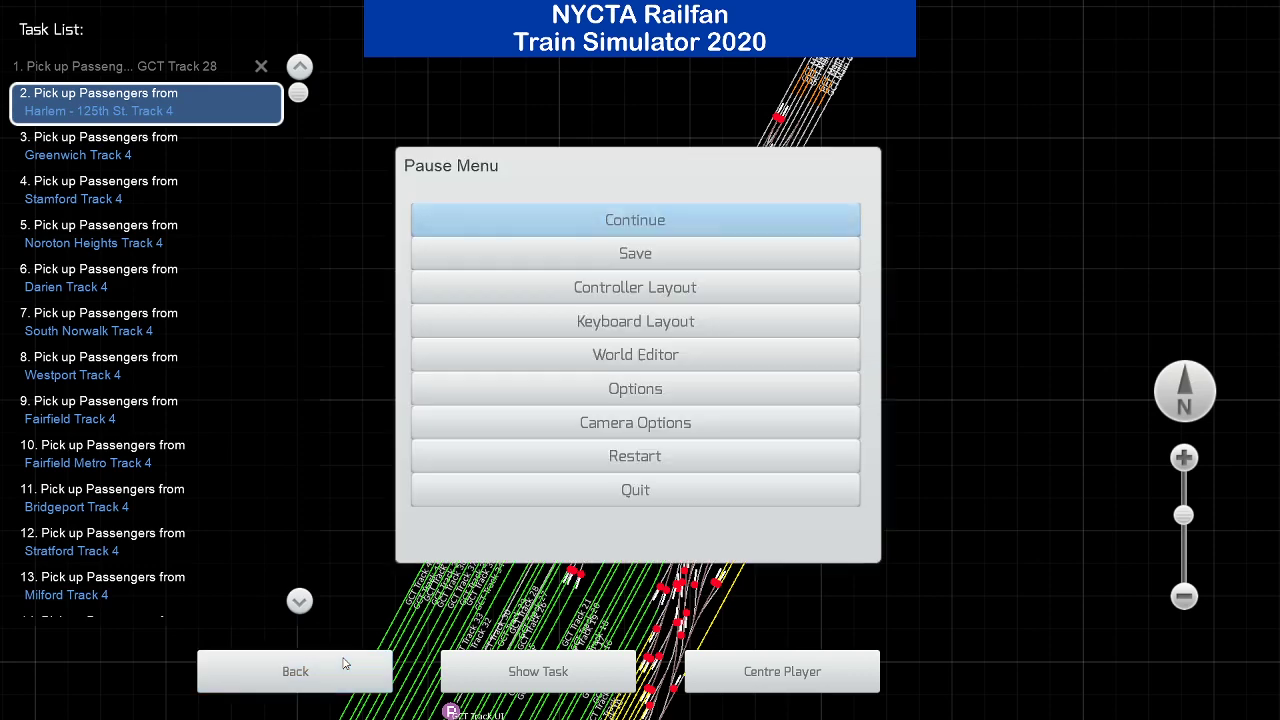
pyautogui.press('Escape')
pyautogui.click(385, 690)
pyautogui.click(385, 690)
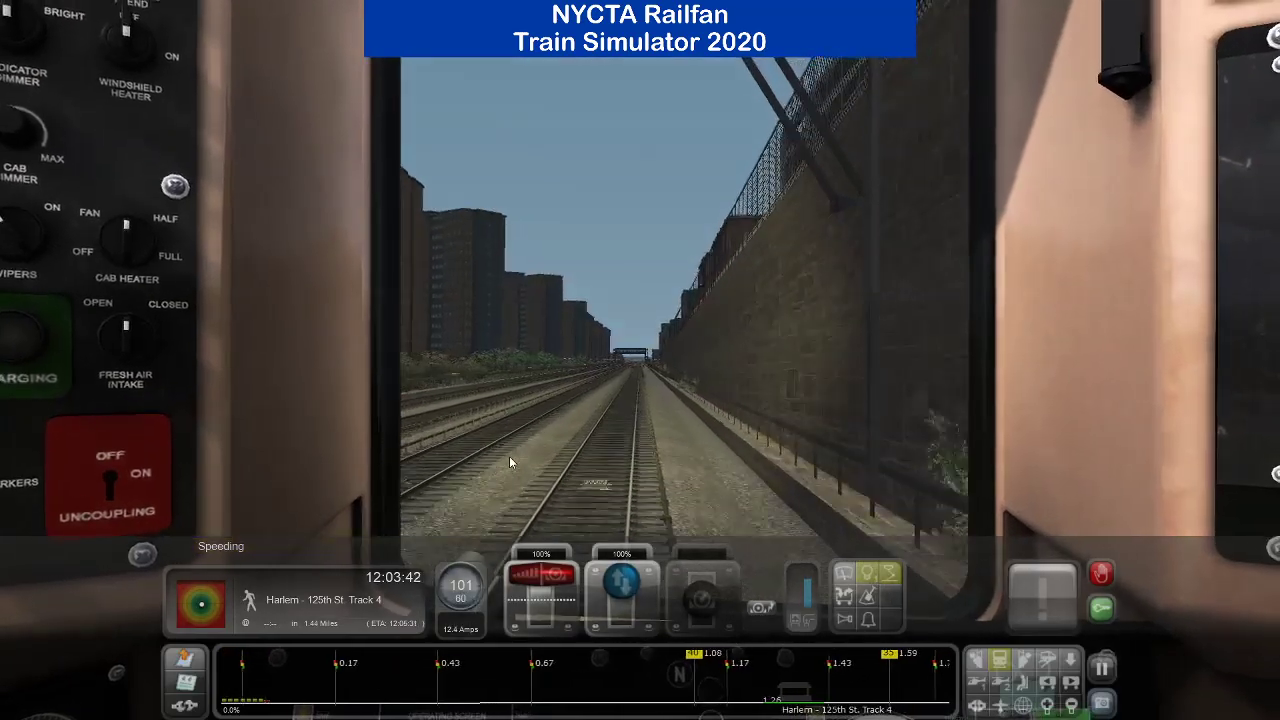
# View the train from the external camera, turning the view toward its front end.
pyautogui.press('2')
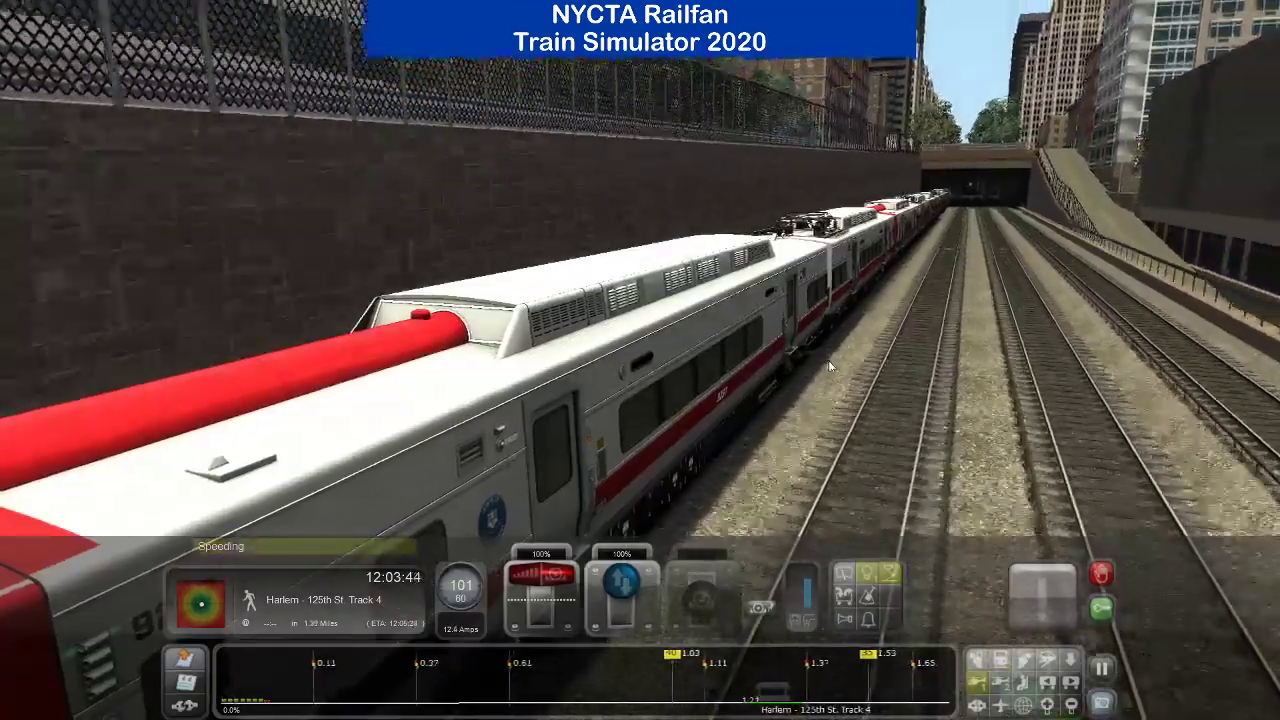
pyautogui.moveTo(828, 360); pyautogui.dragTo(420, 360, button='right')
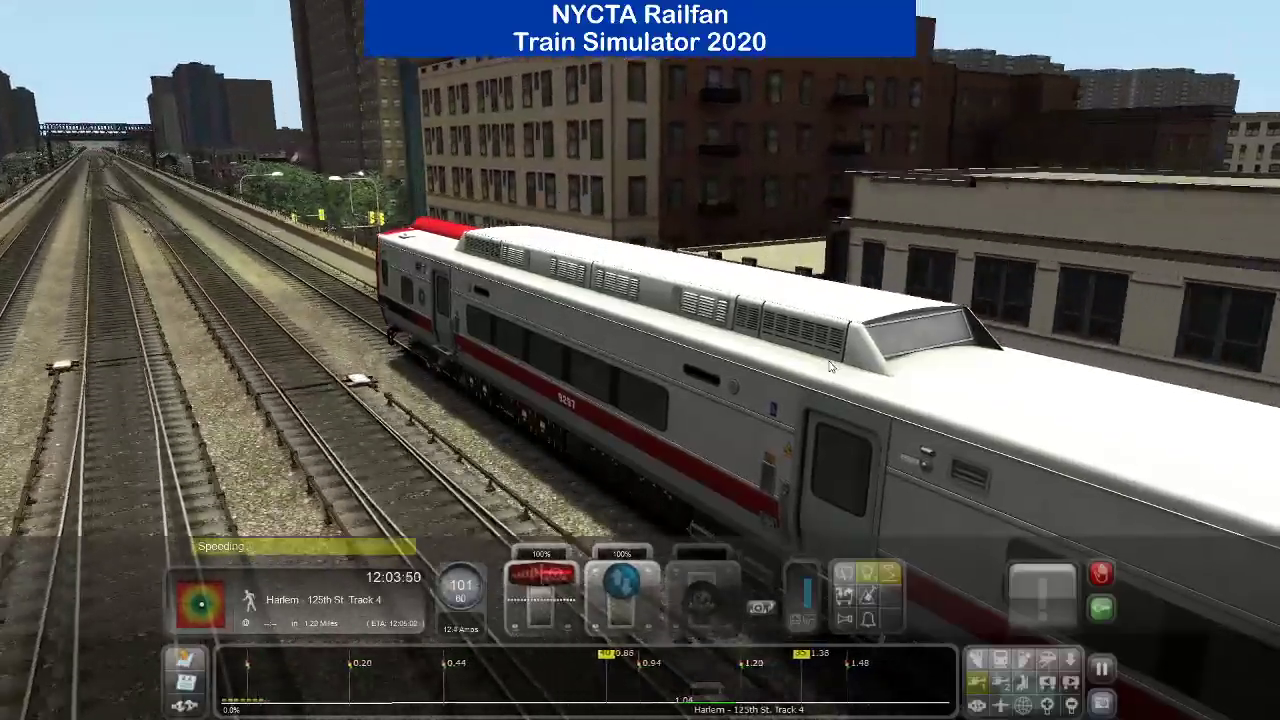
# Quit the running scenario and confirm the exit.
pyautogui.press('Escape')
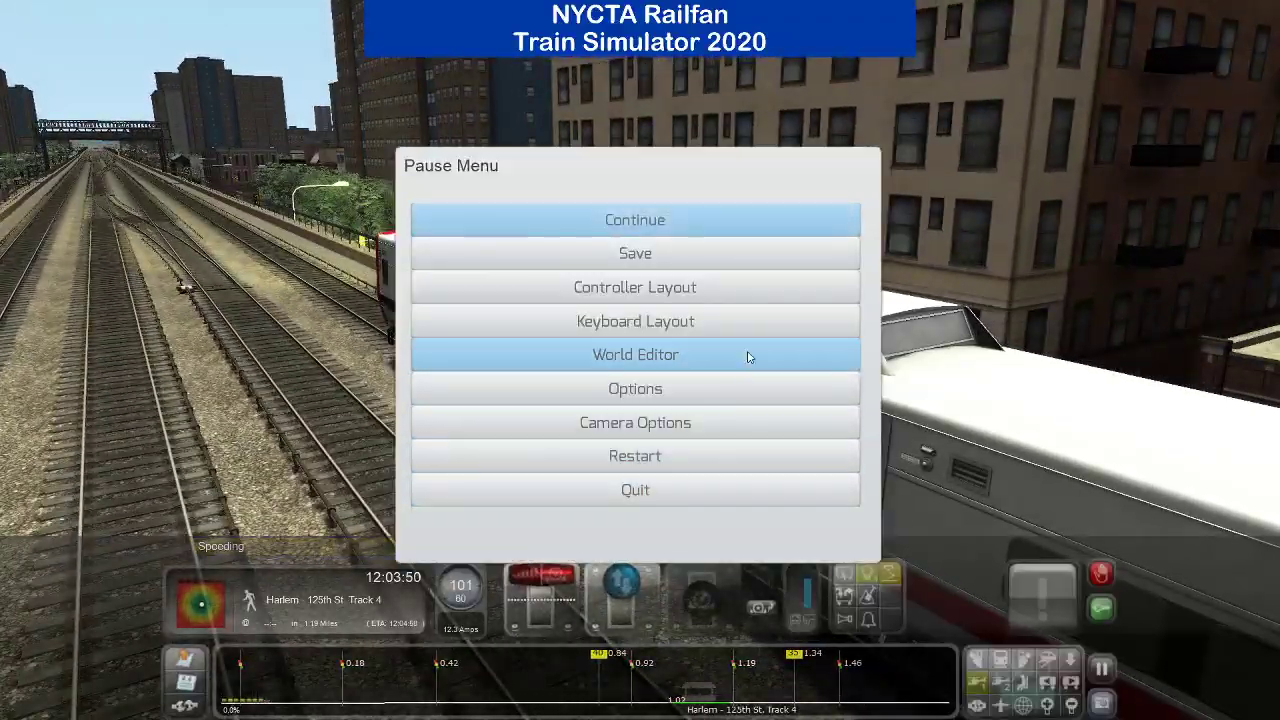
pyautogui.click(706, 504)
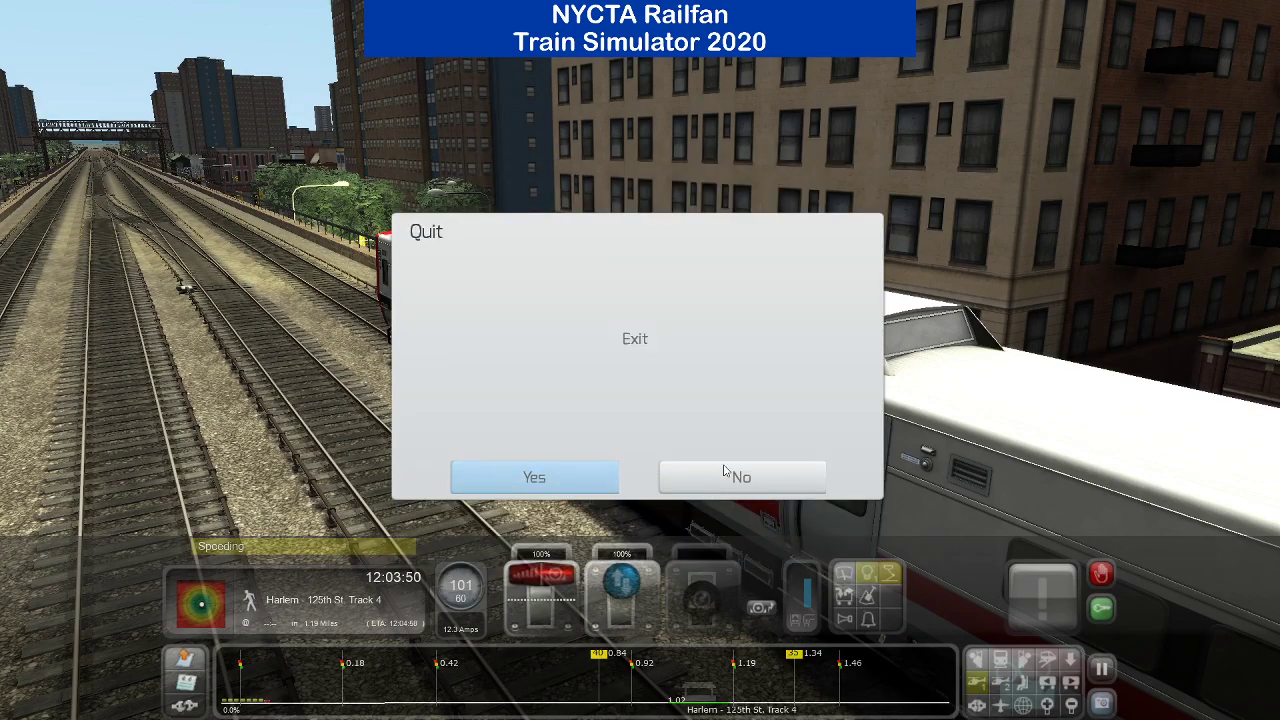
pyautogui.click(597, 485)
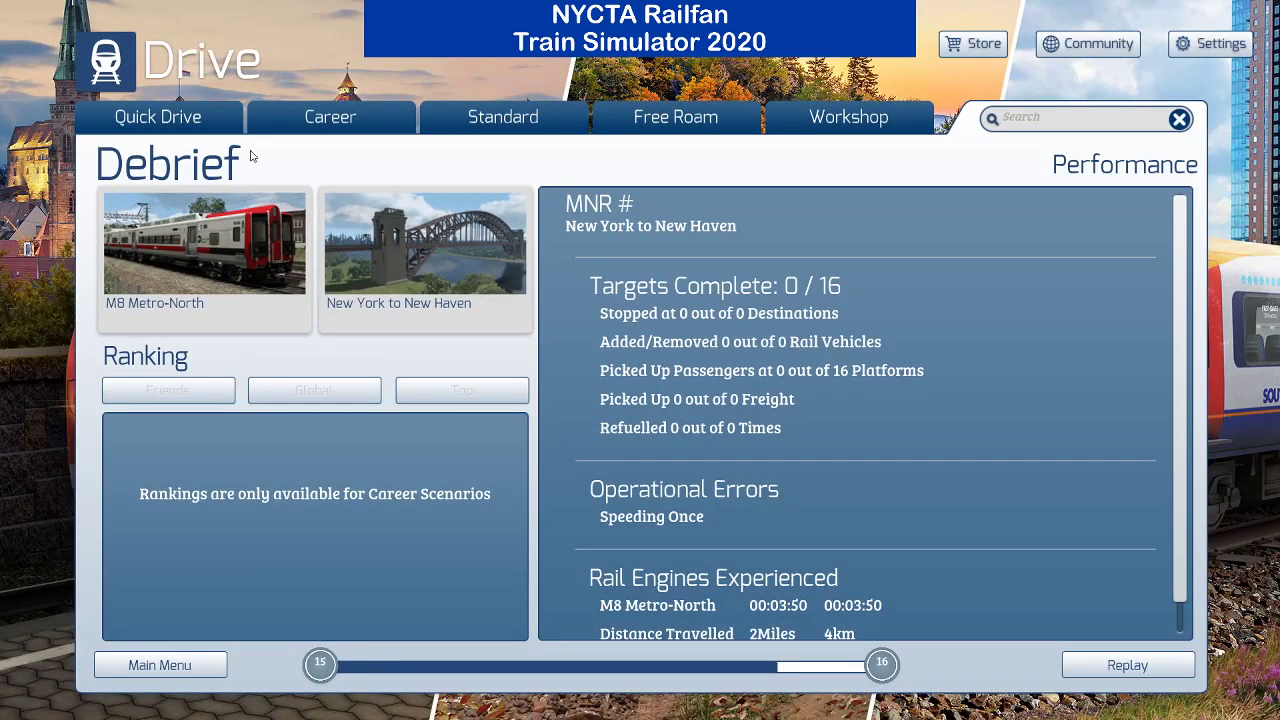
# Open the timetabled scenario MNR # of the New York to New Haven route for editing.
pyautogui.click(157, 672)
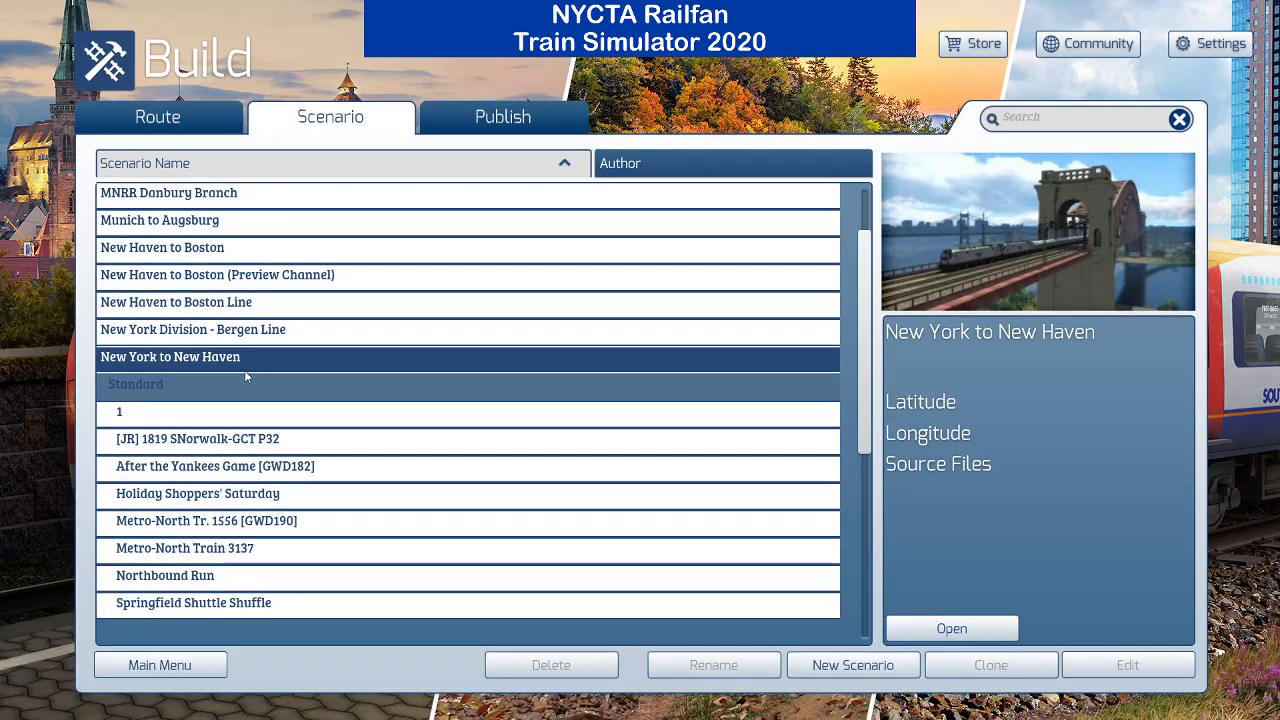
pyautogui.scroll(-3, 246, 376)
pyautogui.scroll(-2, 230, 436)
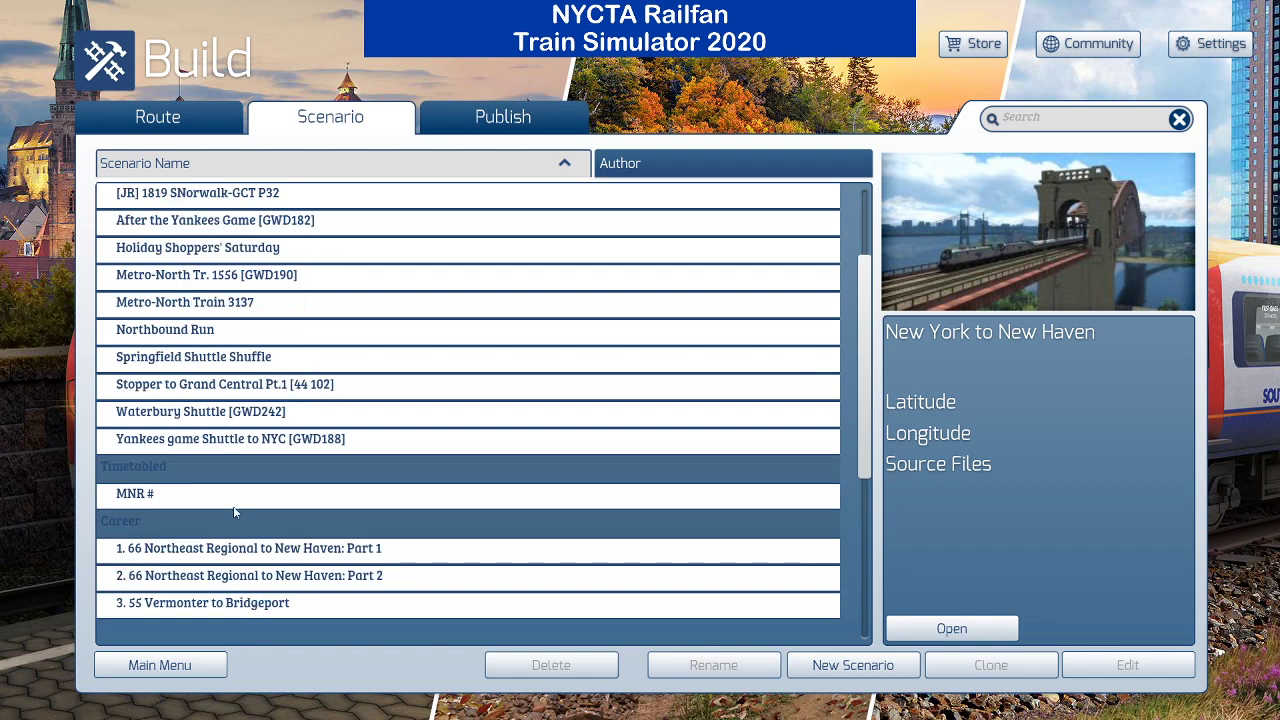
pyautogui.click(251, 500)
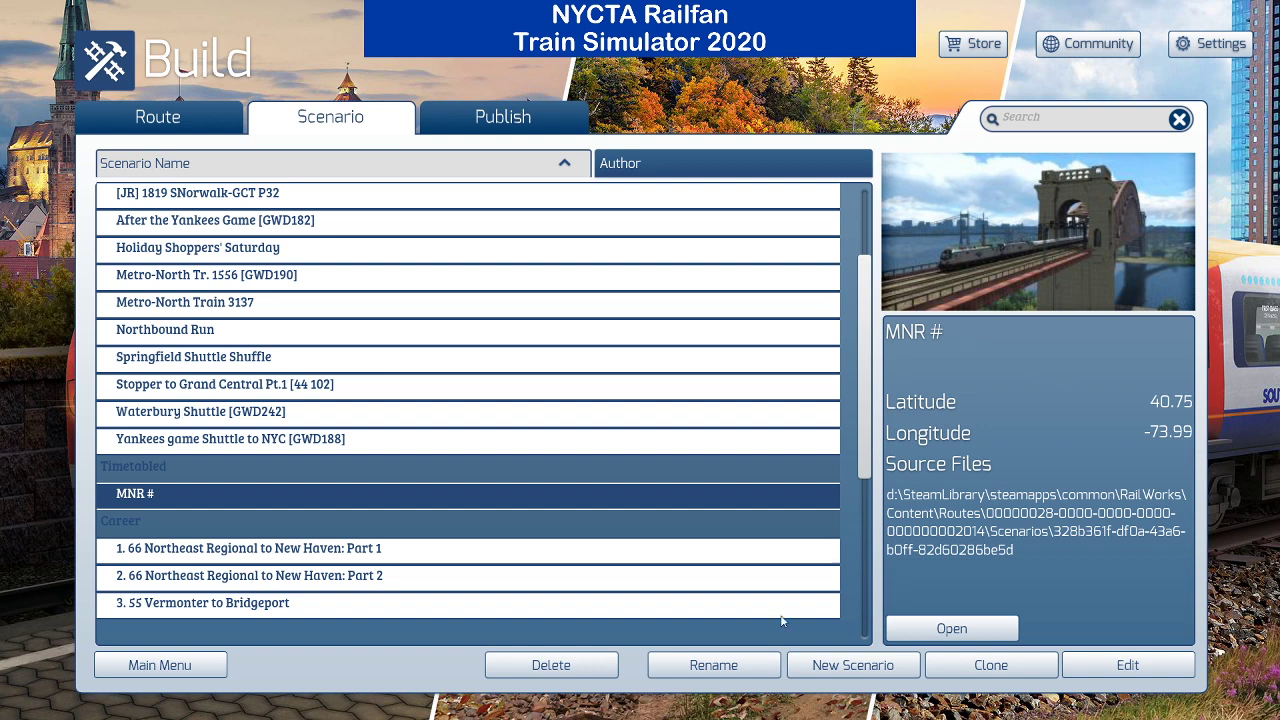
pyautogui.click(1146, 664)
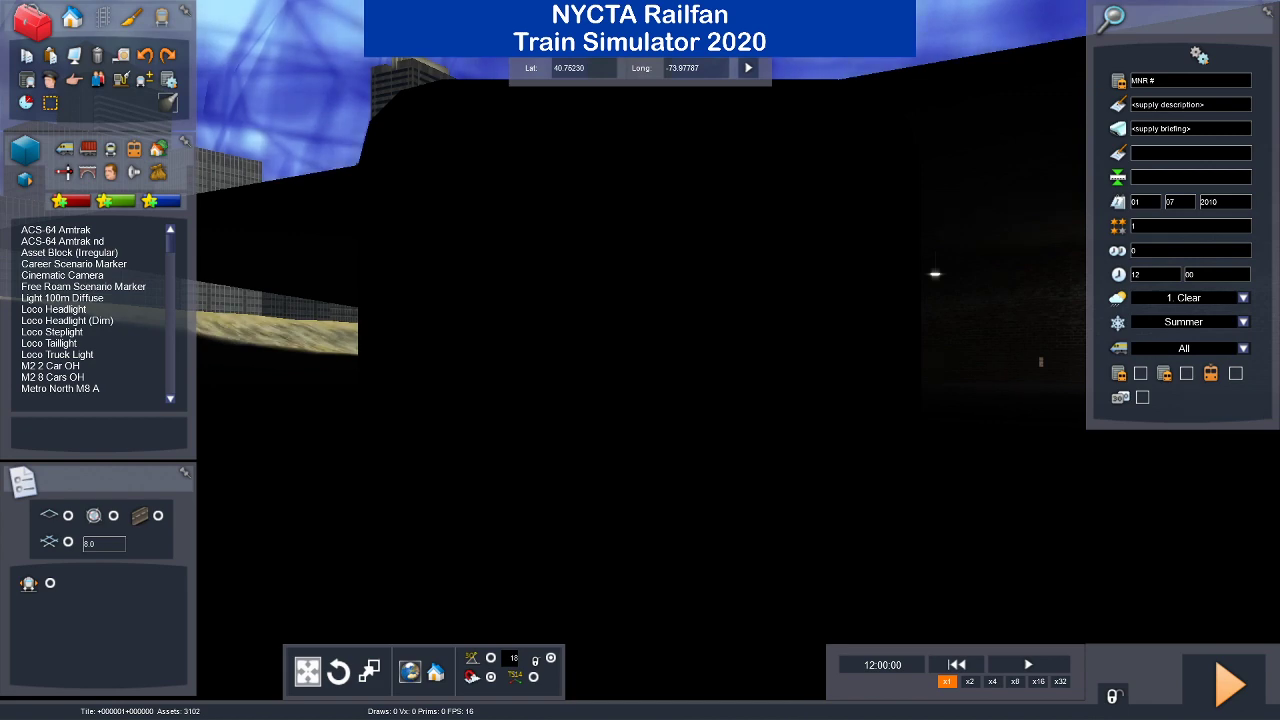
# Rename the scenario as MNR #1510 and set its start date to 12 07 2019.
pyautogui.moveTo(640, 360); pyautogui.dragTo(805, 355, button='right')
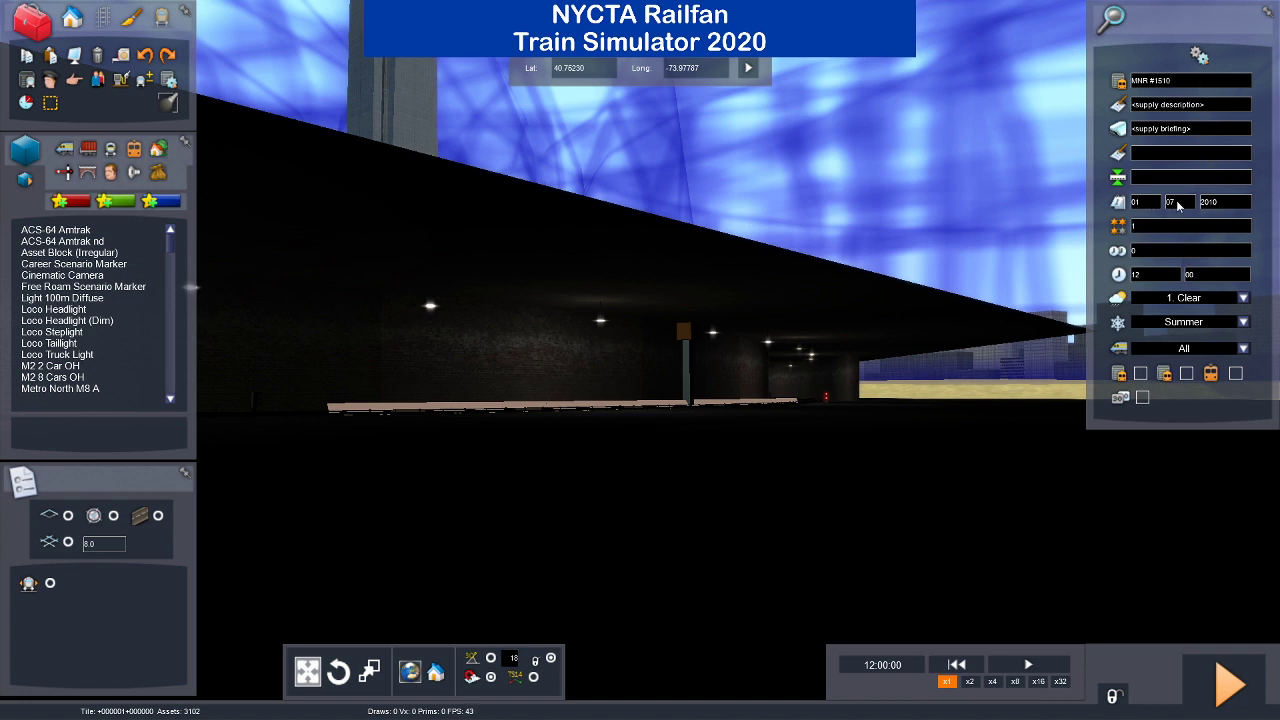
pyautogui.click(1228, 203)
pyautogui.click(1150, 204)
pyautogui.write('12')
# Set the scenario's duration to 130 and its start time to 07:30.
pyautogui.click(1174, 225)
pyautogui.click(1137, 251)
pyautogui.moveTo(1145, 275); pyautogui.dragTo(1119, 274)
pyautogui.write('07')
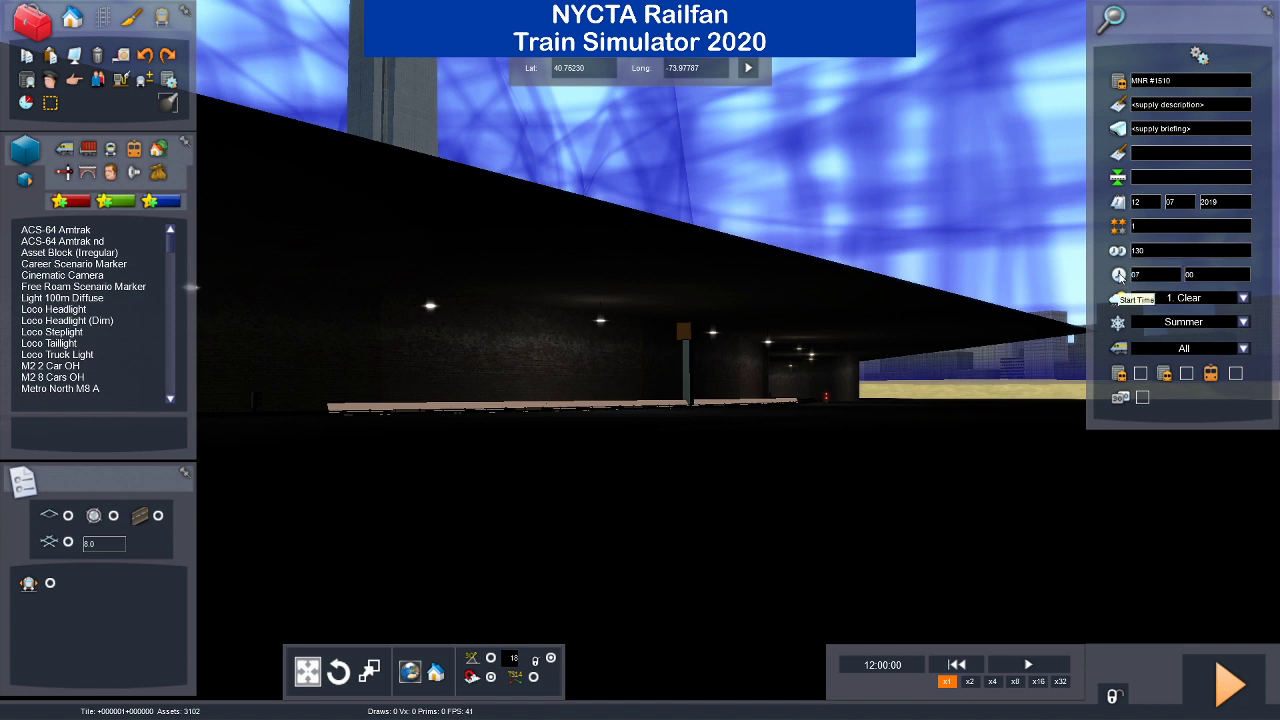
pyautogui.click(1199, 274)
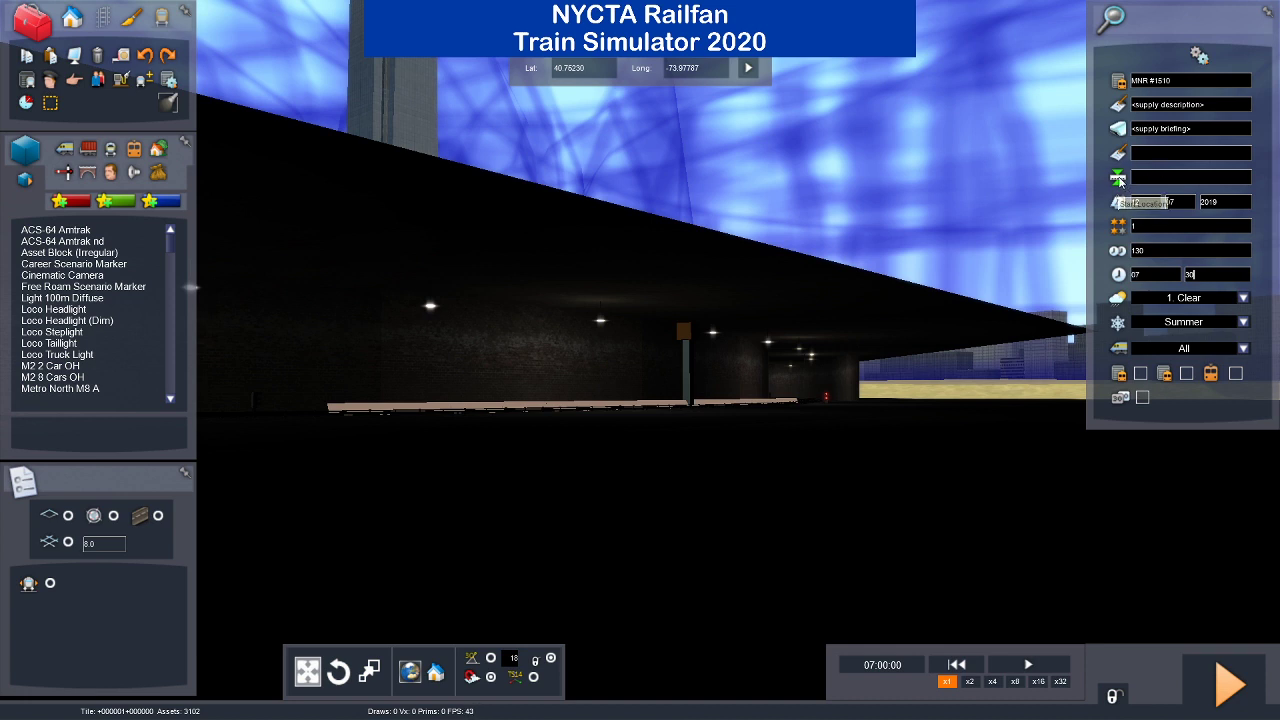
# Set the scenario's season to Winter.
pyautogui.moveTo(1205, 104); pyautogui.dragTo(1155, 106)
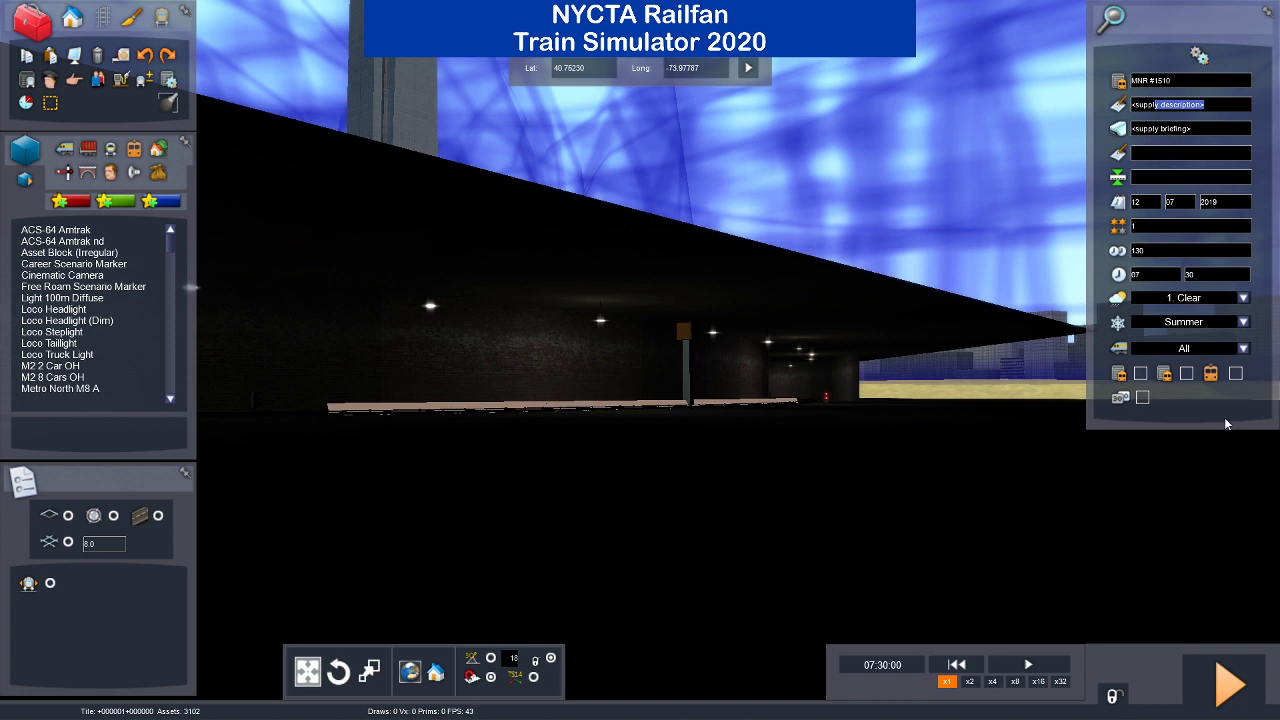
pyautogui.click(1243, 322)
pyautogui.click(1178, 367)
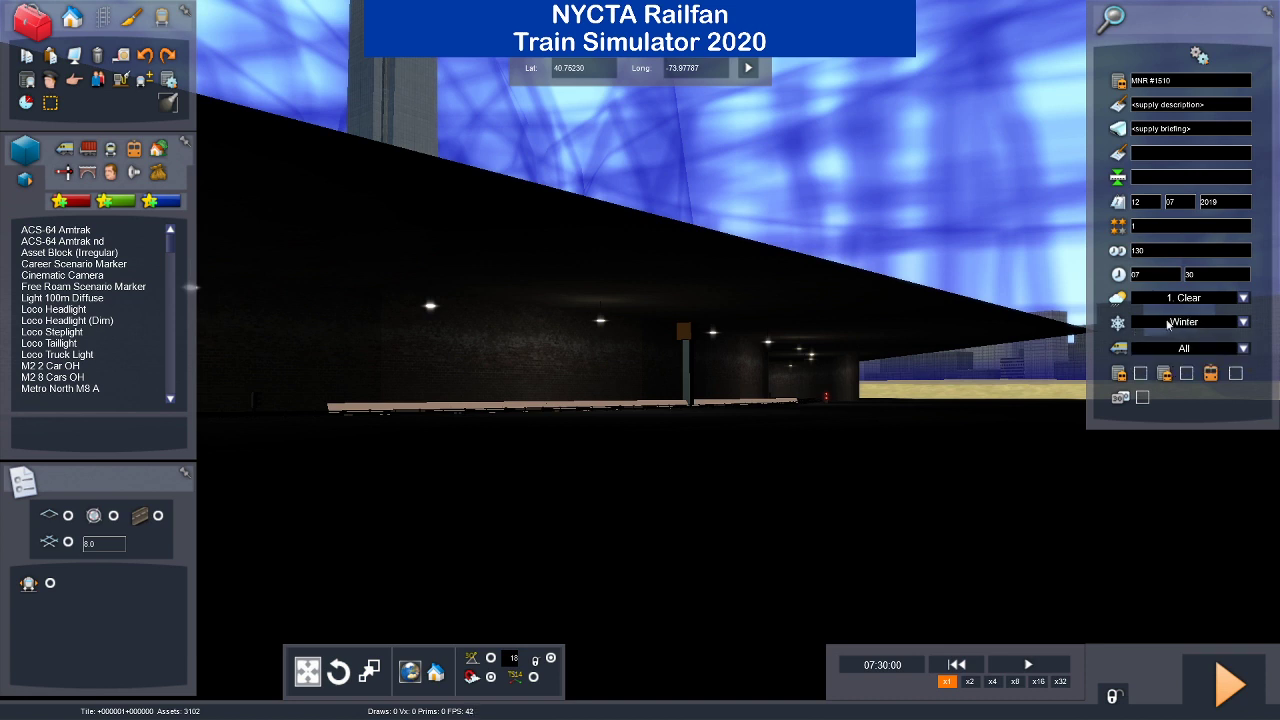
# Browse the scenario's available weather patterns, including the 3D and NYNH 3D variants, without choosing a new one.
pyautogui.click(1198, 300)
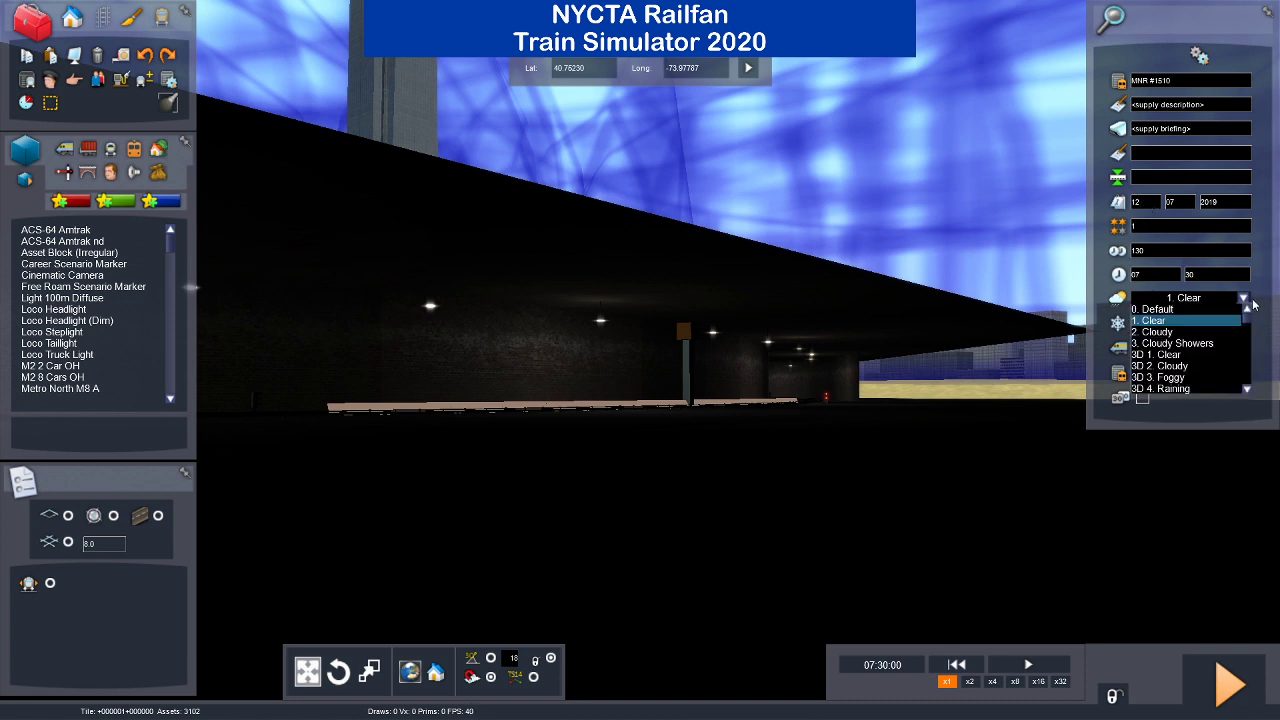
pyautogui.scroll(-5, 1206, 342)
pyautogui.scroll(-3, 1206, 342)
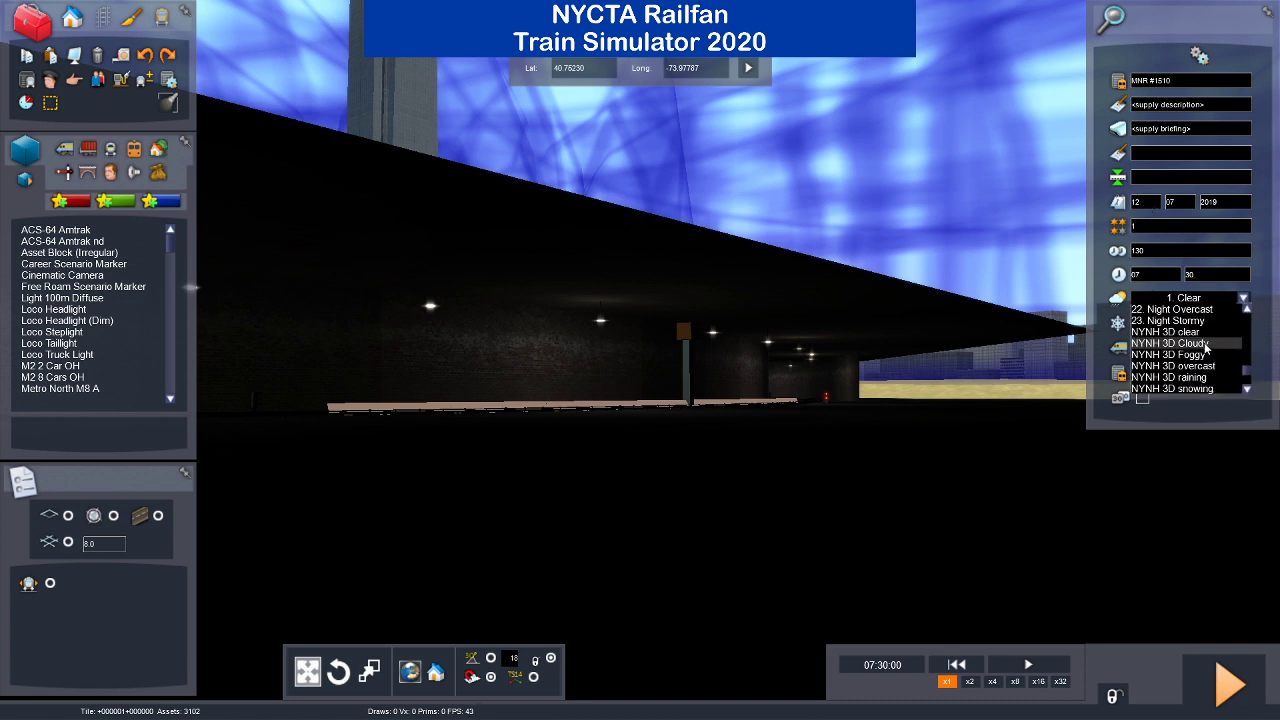
pyautogui.scroll(8, 1200, 349)
pyautogui.scroll(2, 1201, 367)
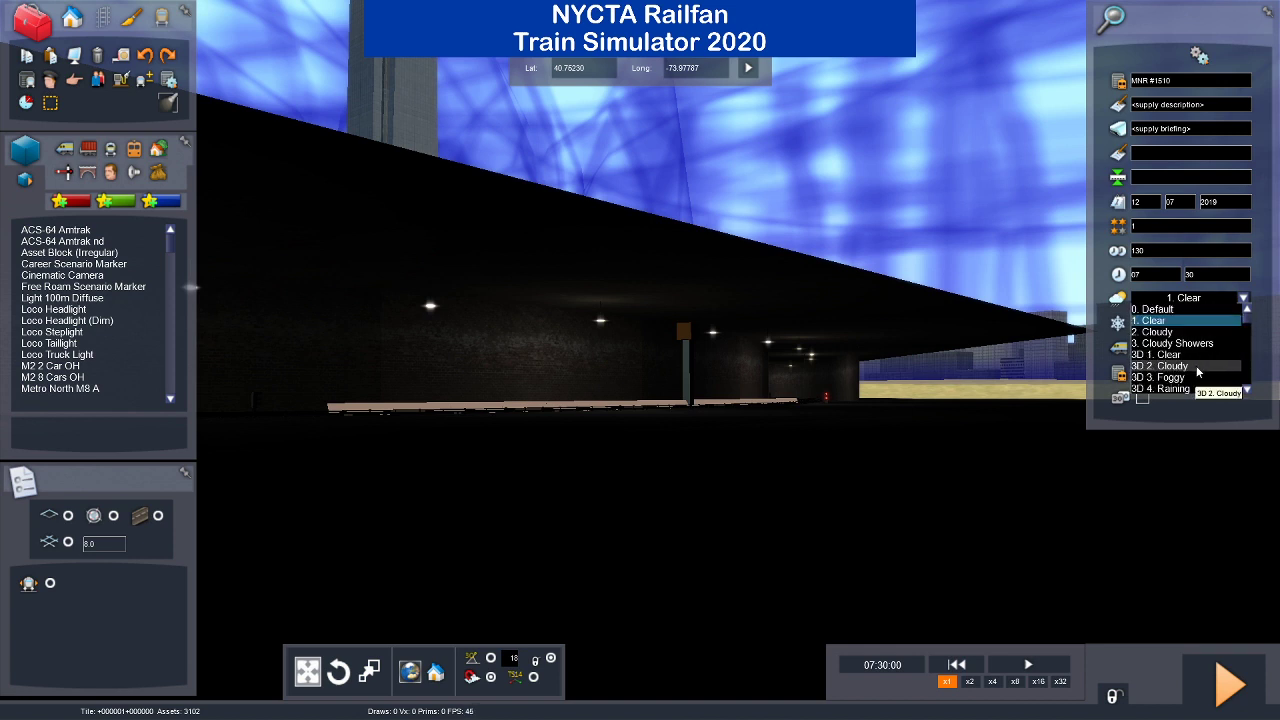
pyautogui.scroll(-5, 1200, 372)
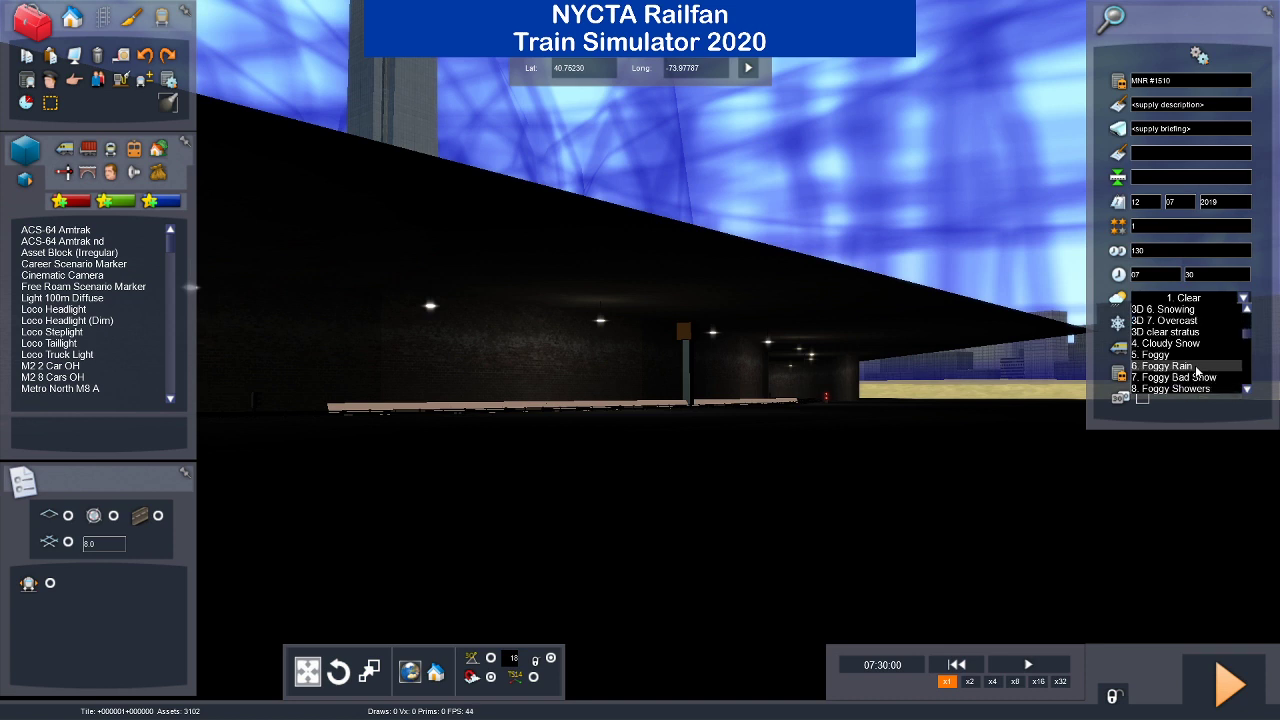
pyautogui.click(1245, 298)
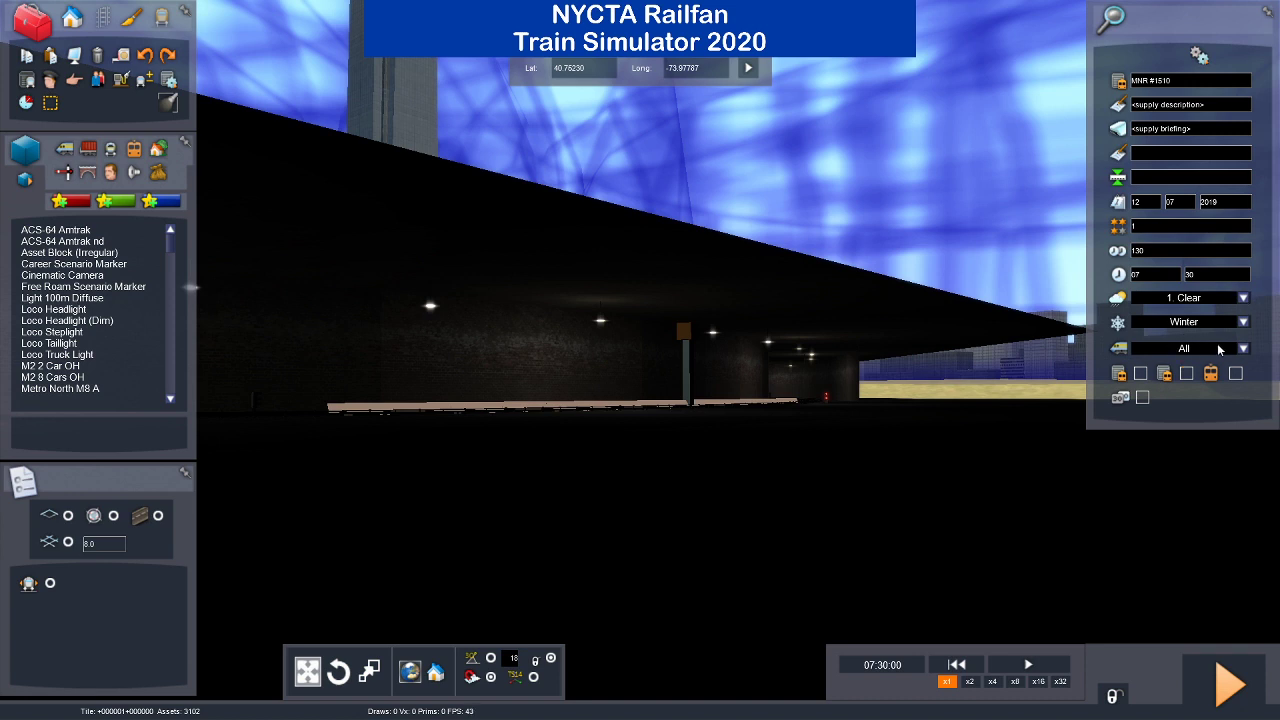
pyautogui.click(1218, 347)
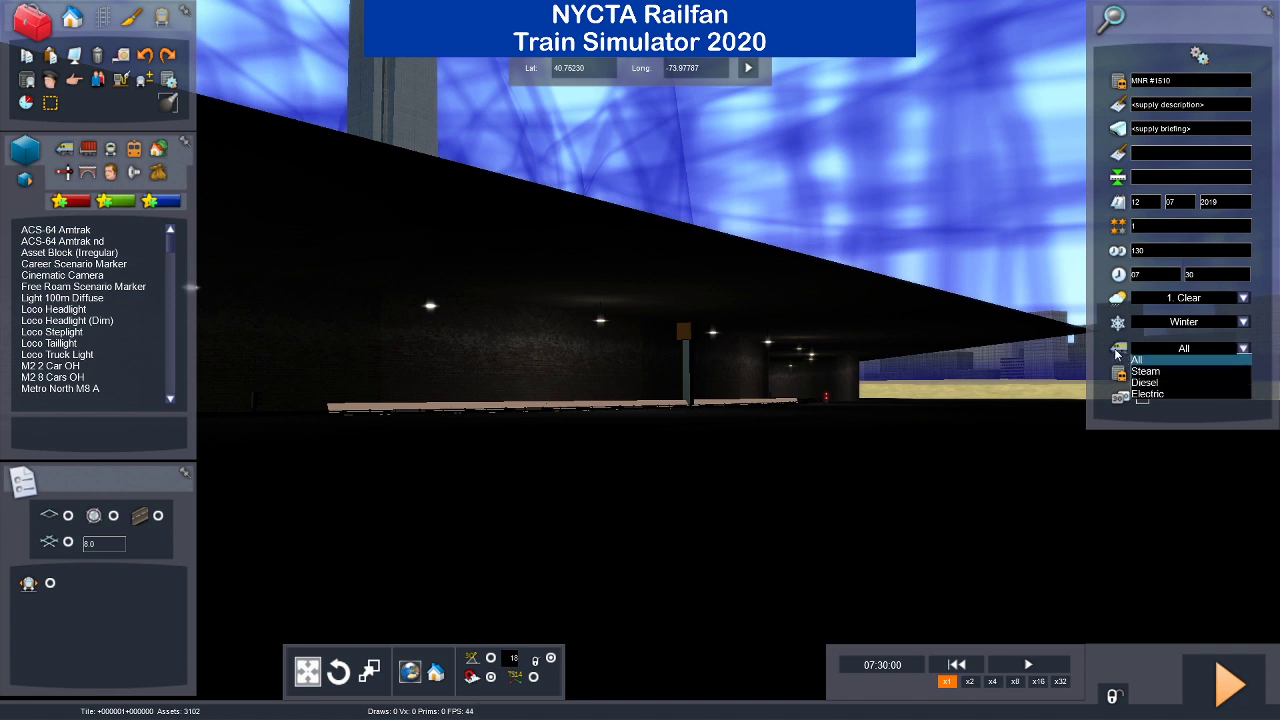
pyautogui.click(1146, 394)
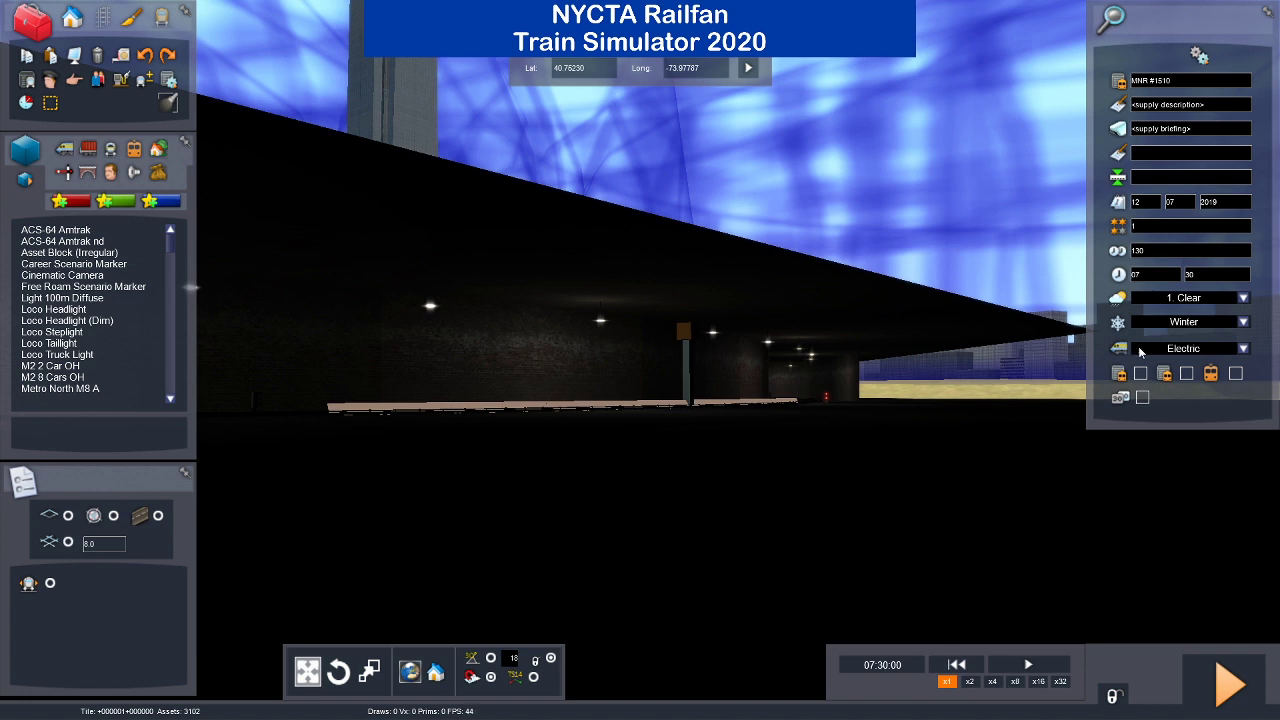
pyautogui.click(1245, 348)
pyautogui.click(1185, 361)
# Set the scenario's author to NYCTA Railfan and its start location to Grand Central Terminal.
pyautogui.click(1153, 157)
pyautogui.write('NYCTA Railfan')
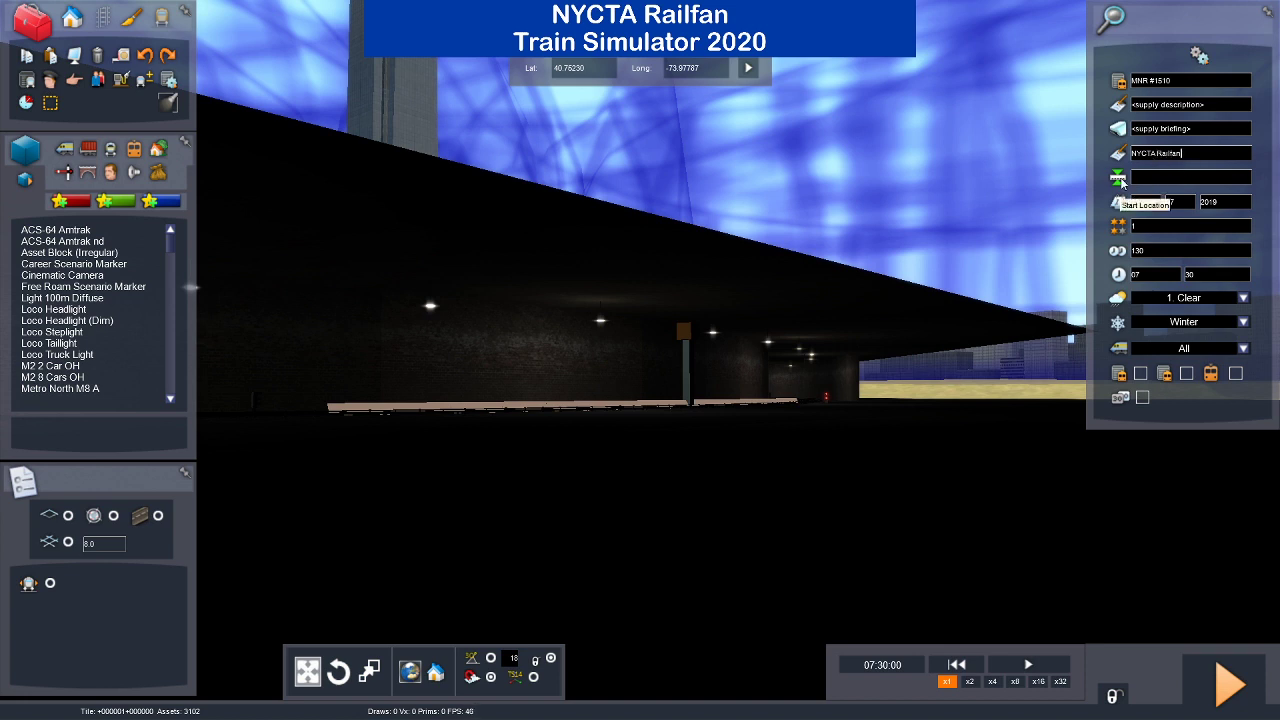
pyautogui.click(1135, 179)
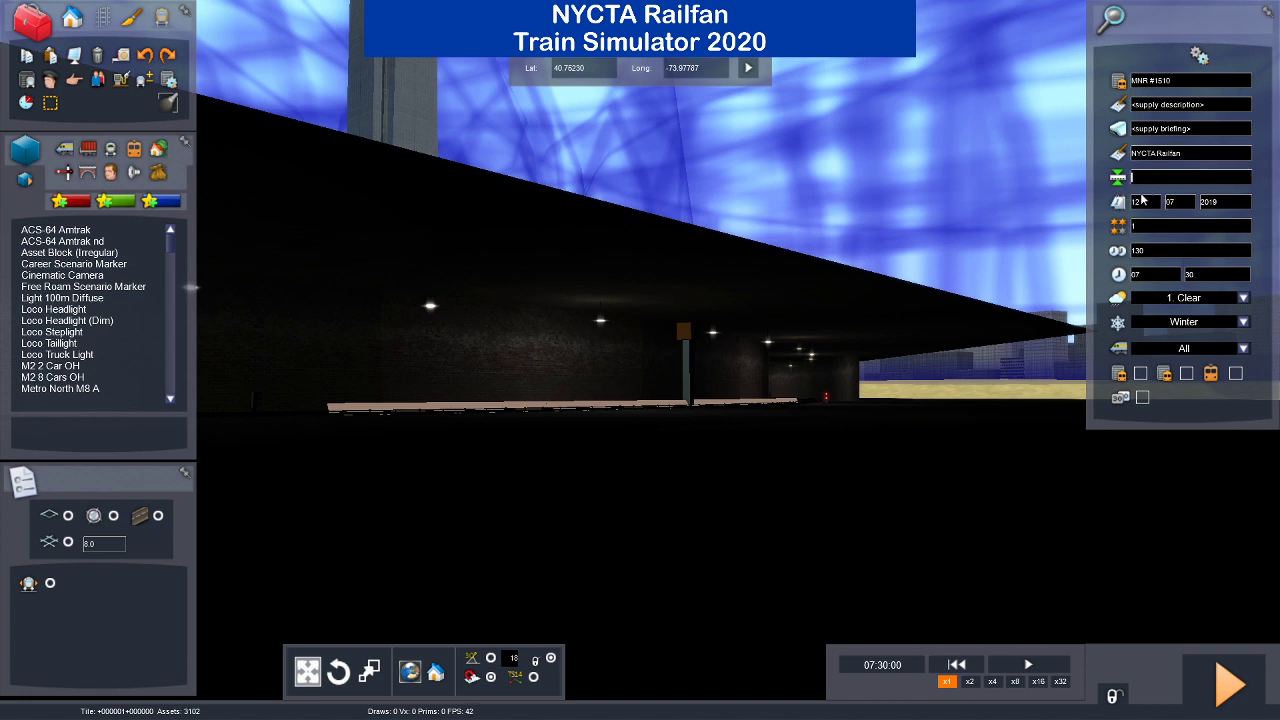
pyautogui.write('Grand Central Terminal')
# Examine the platform tracks and the train standing at Grand Central Terminal from above.
pyautogui.moveTo(818, 373); pyautogui.dragTo(1145, 373, button='right')
pyautogui.press('Up')
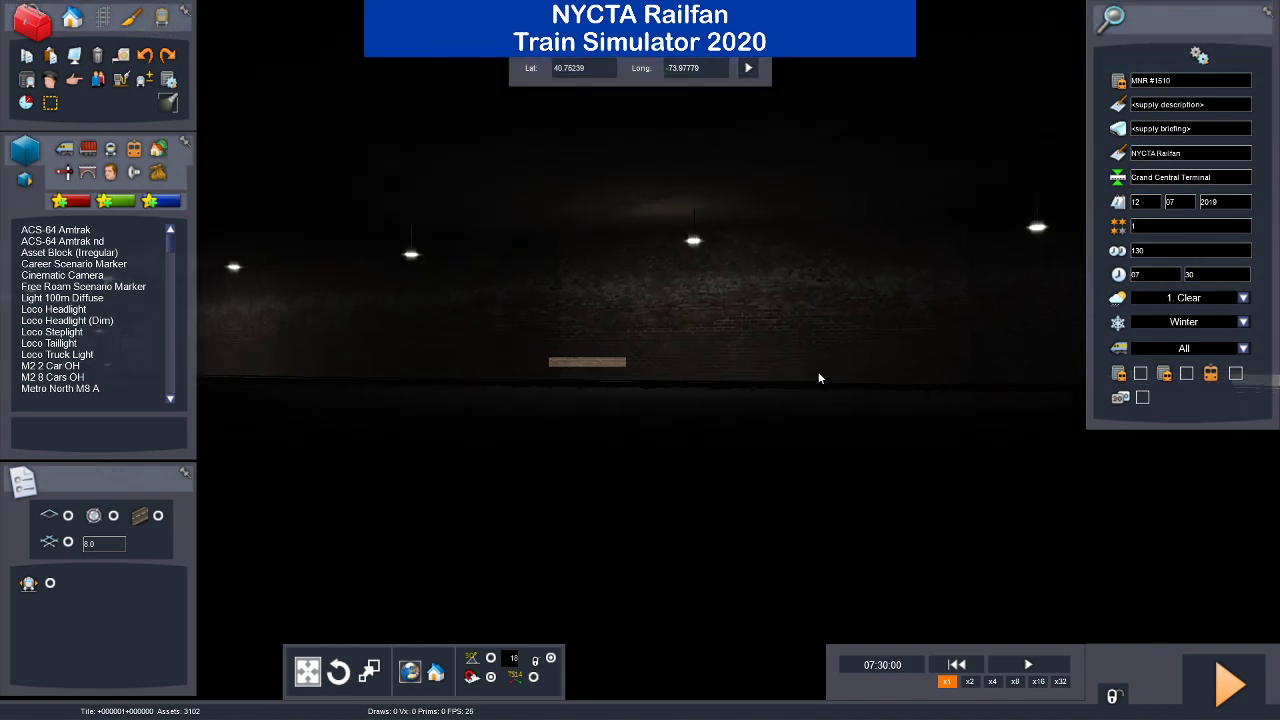
pyautogui.moveTo(818, 373); pyautogui.dragTo(740, 480, button='right')
pyautogui.press('Up')
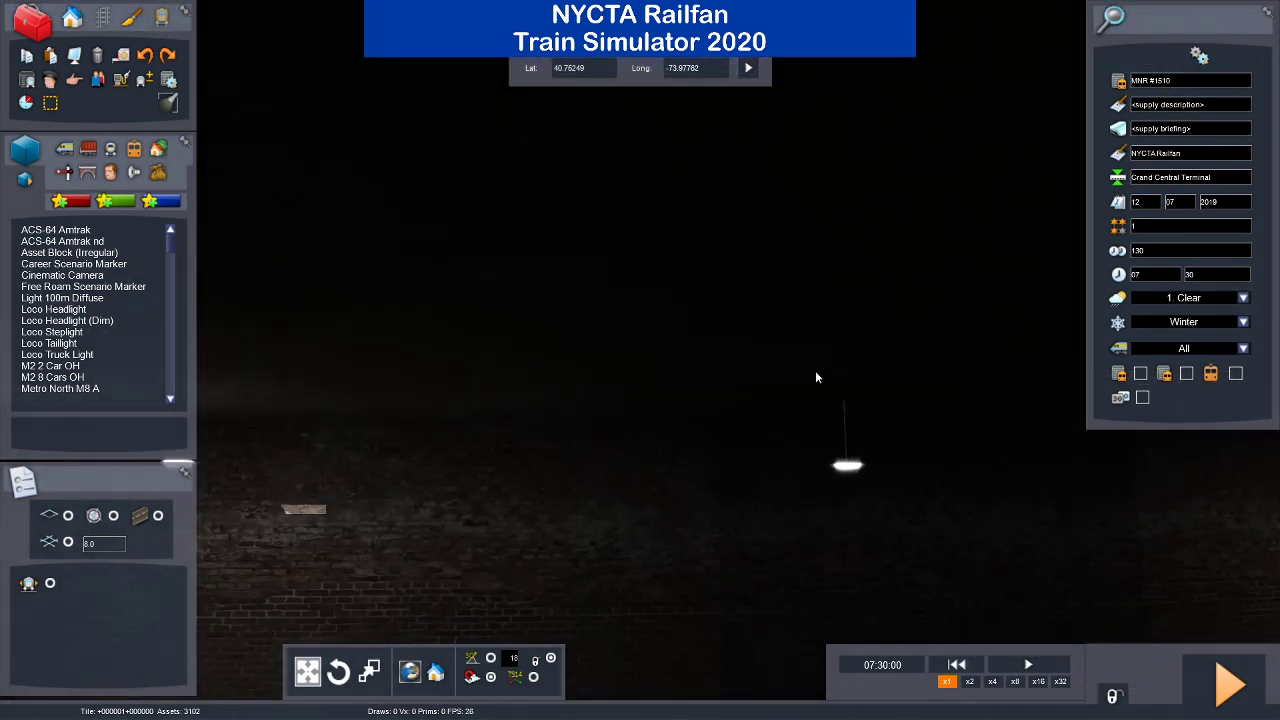
pyautogui.press('Up')
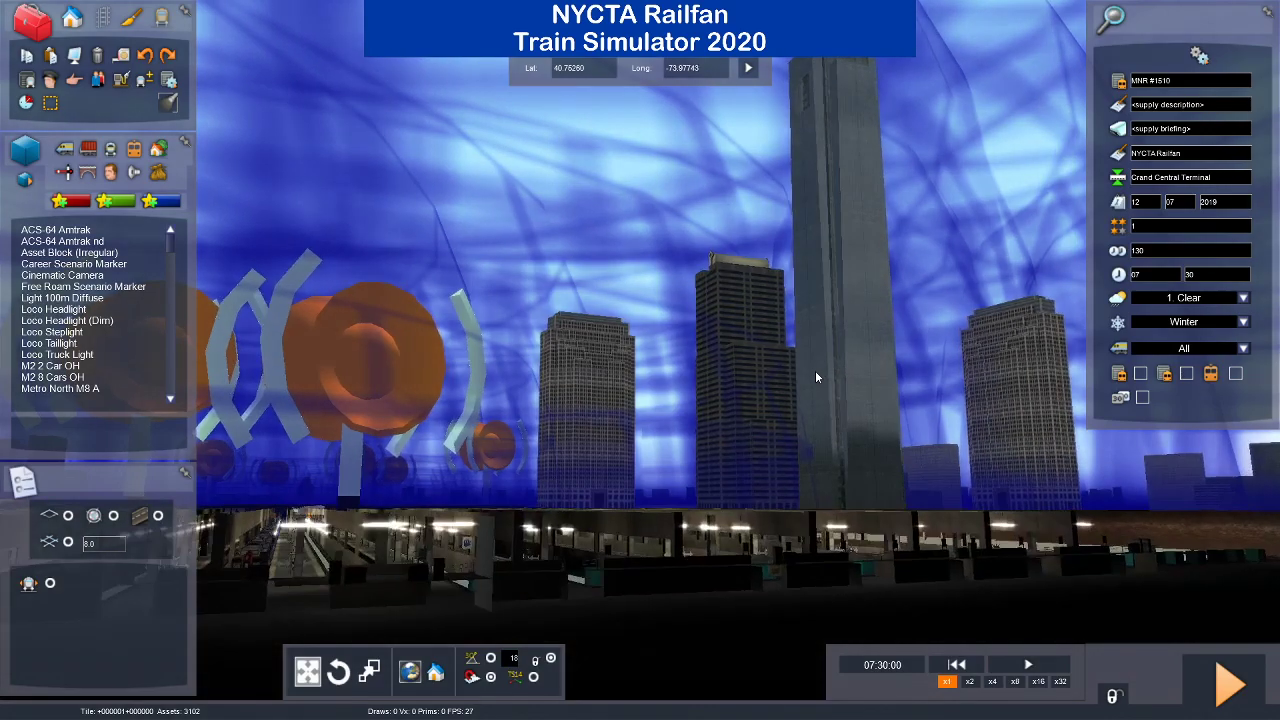
pyautogui.moveTo(803, 381); pyautogui.dragTo(625, 460, button='right')
pyautogui.press('Up')
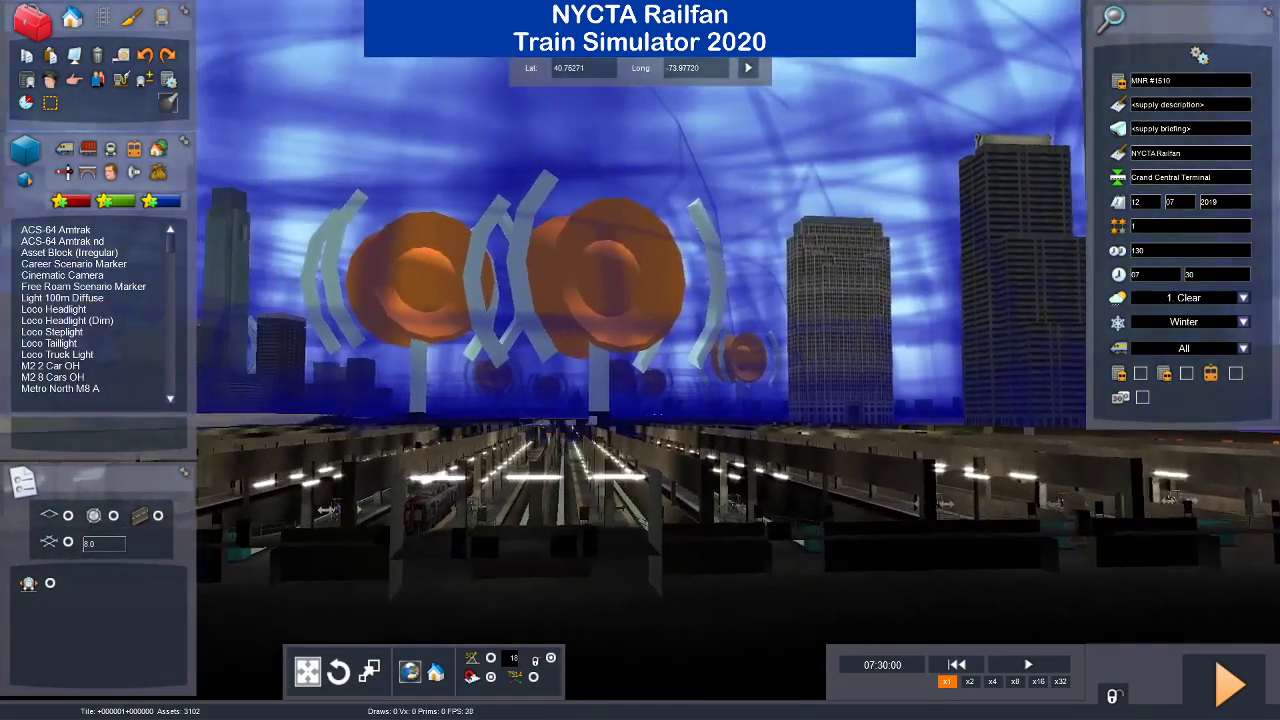
pyautogui.press('Up')
pyautogui.moveTo(640, 400); pyautogui.dragTo(640, 520, button='right')
pyautogui.moveTo(804, 380); pyautogui.dragTo(1064, 442, button='right')
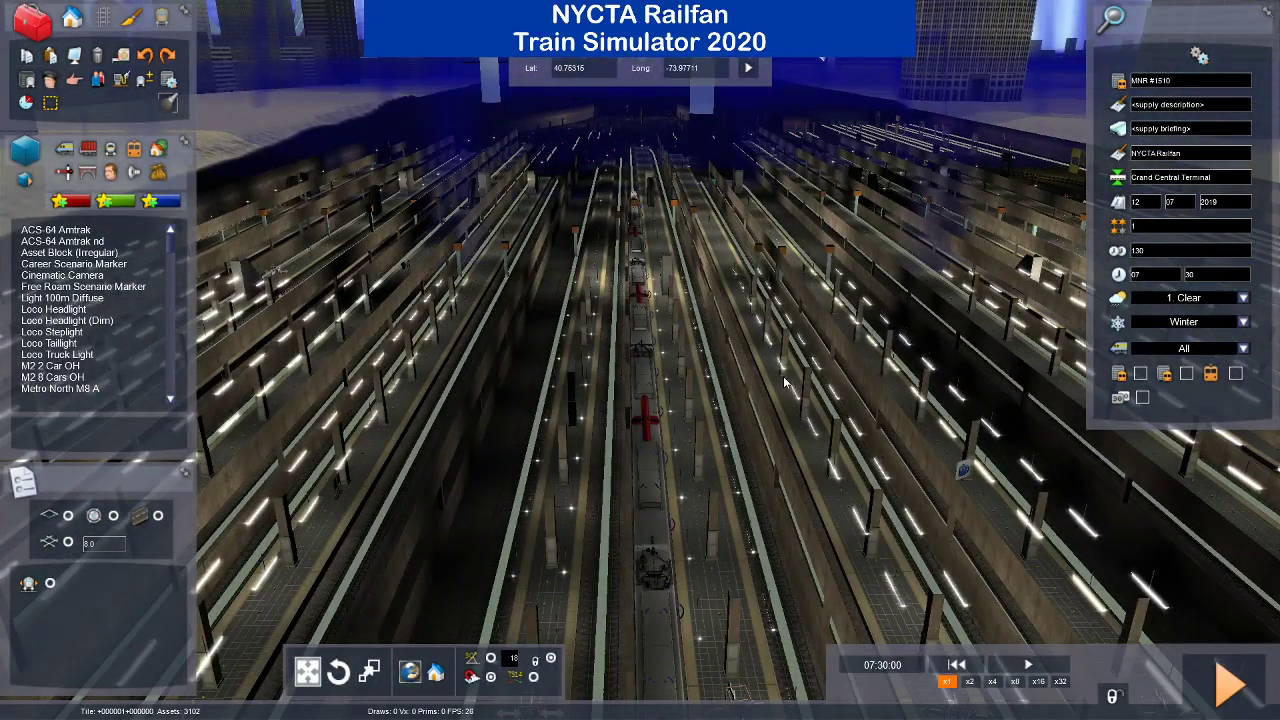
pyautogui.moveTo(783, 376); pyautogui.dragTo(783, 530, button='right')
pyautogui.moveTo(783, 376); pyautogui.dragTo(783, 143, button='right')
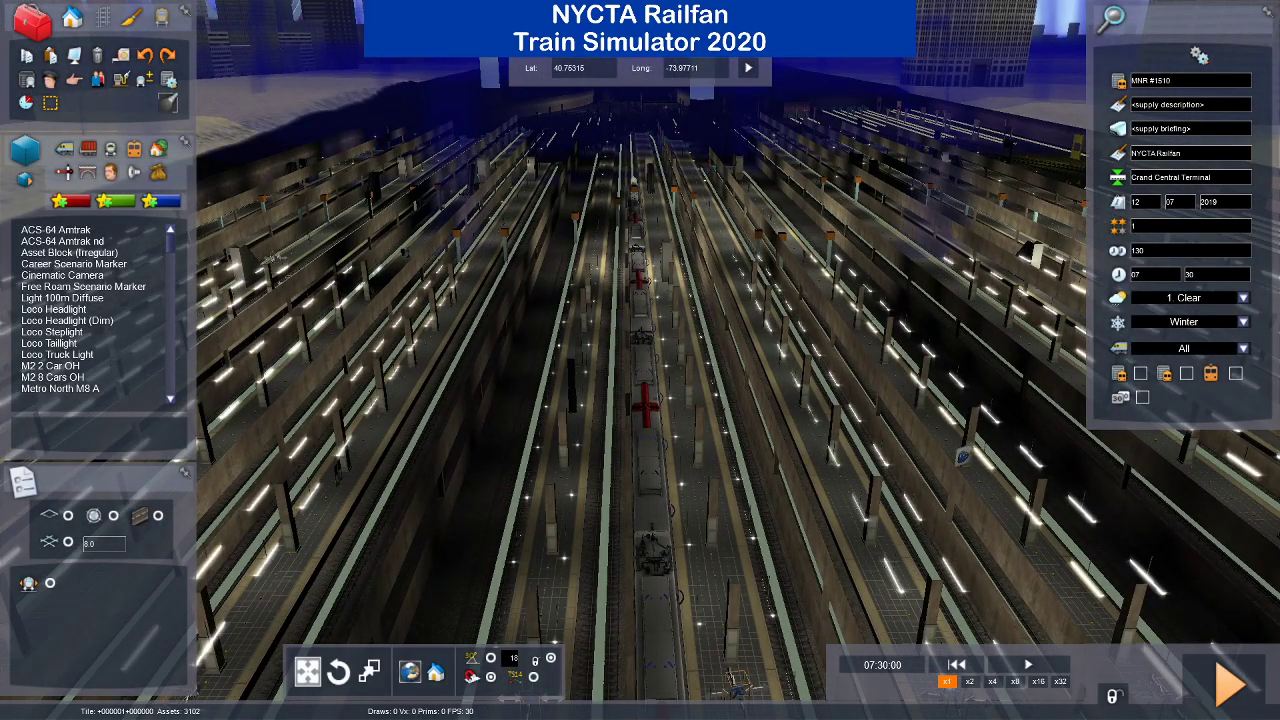
# Open the timetable, select Train #1510 and set the train's departure time to 07:30.
pyautogui.click(24, 102)
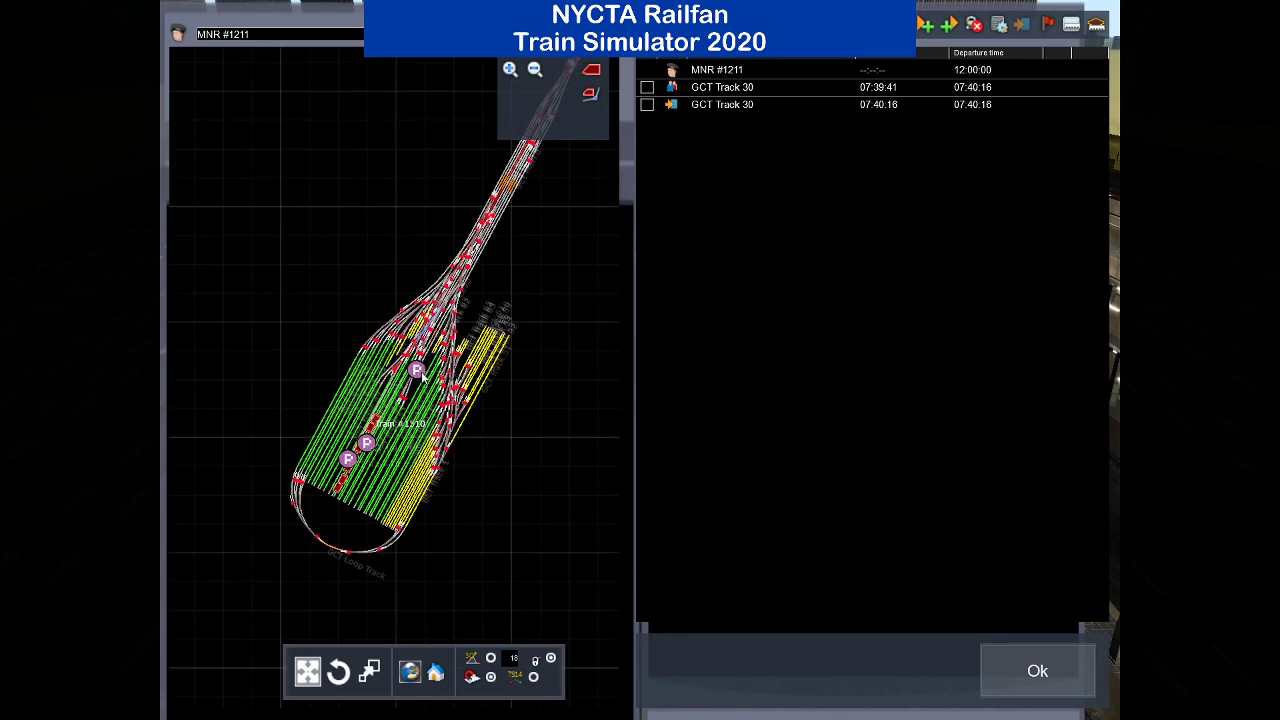
pyautogui.click(443, 34)
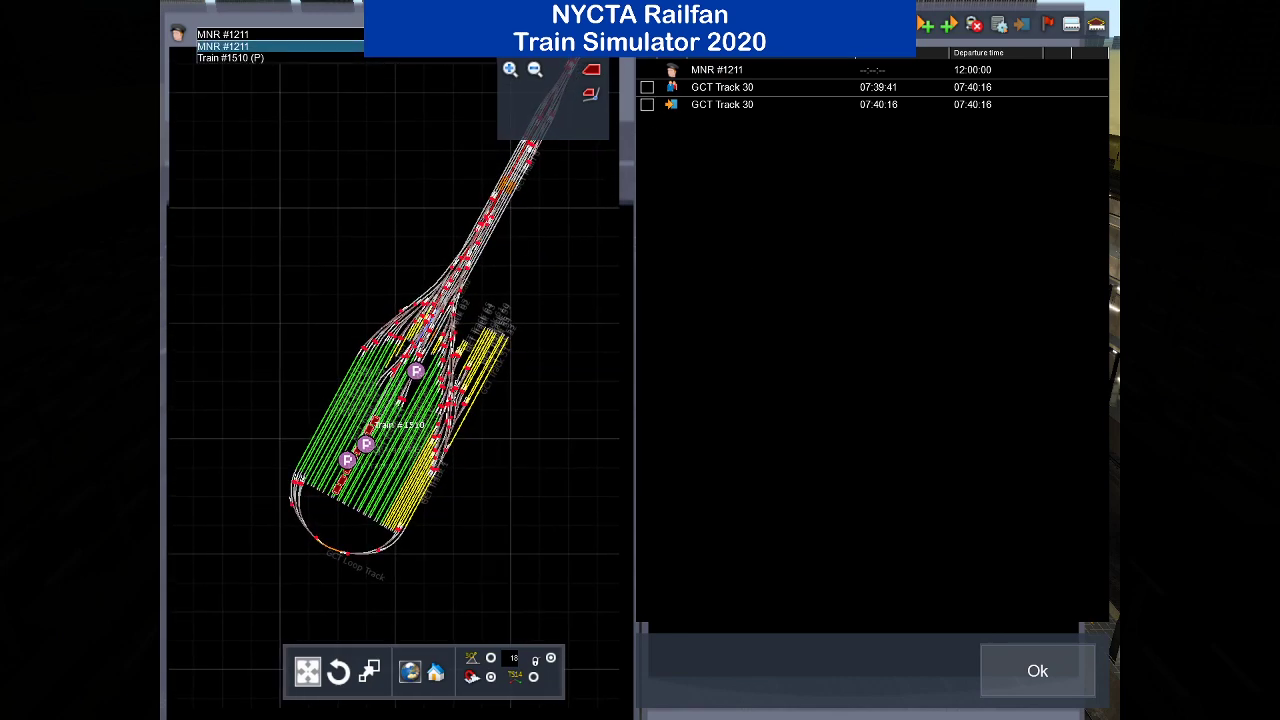
pyautogui.click(359, 60)
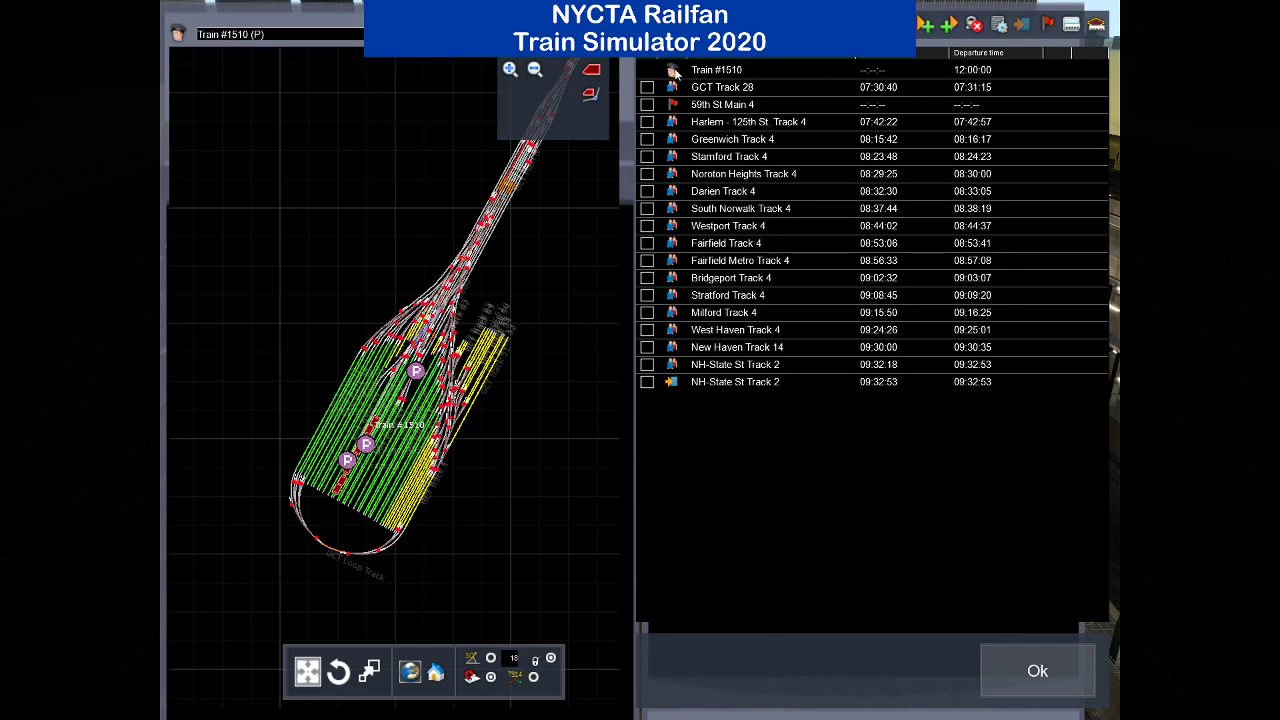
pyautogui.doubleClick(676, 72)
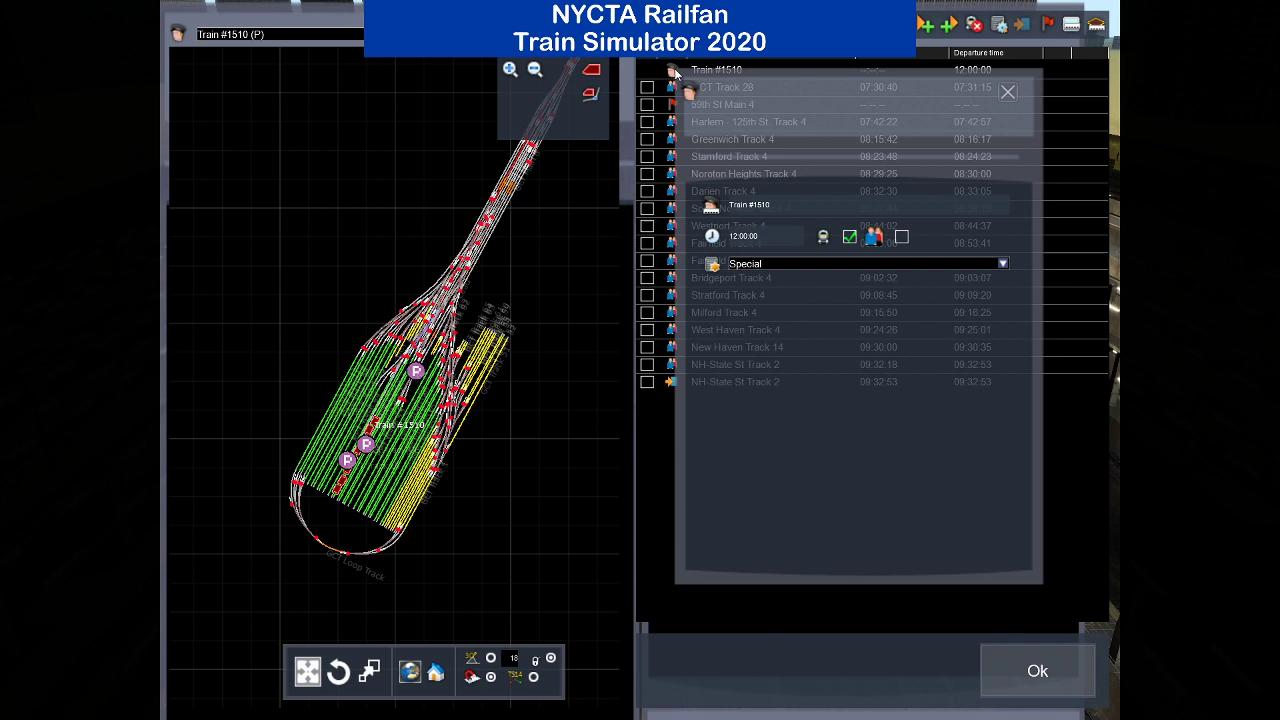
pyautogui.click(741, 245)
pyautogui.press('BackSpace')
pyautogui.press('BackSpace')
pyautogui.write('07:30')
pyautogui.press('Return')
pyautogui.click(1007, 92)
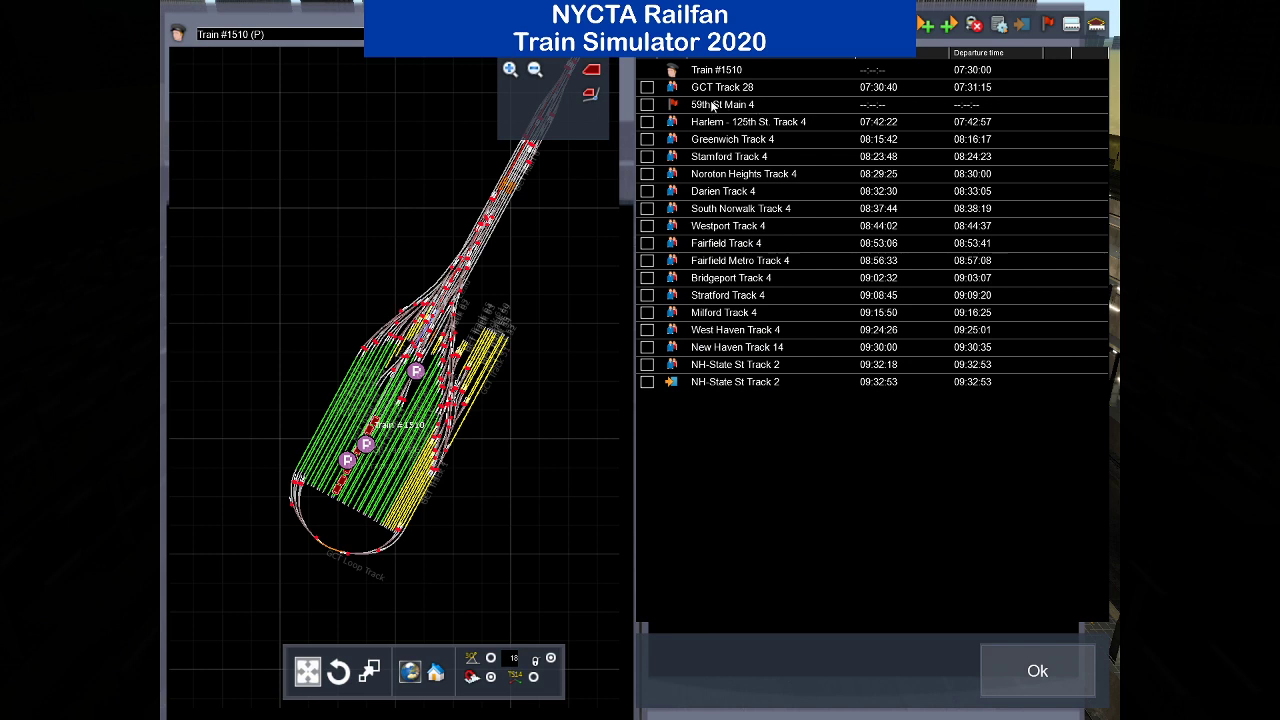
# Try to make the GCT Track 28 stop a timed stop with a duration of 0:35.
pyautogui.click(678, 89)
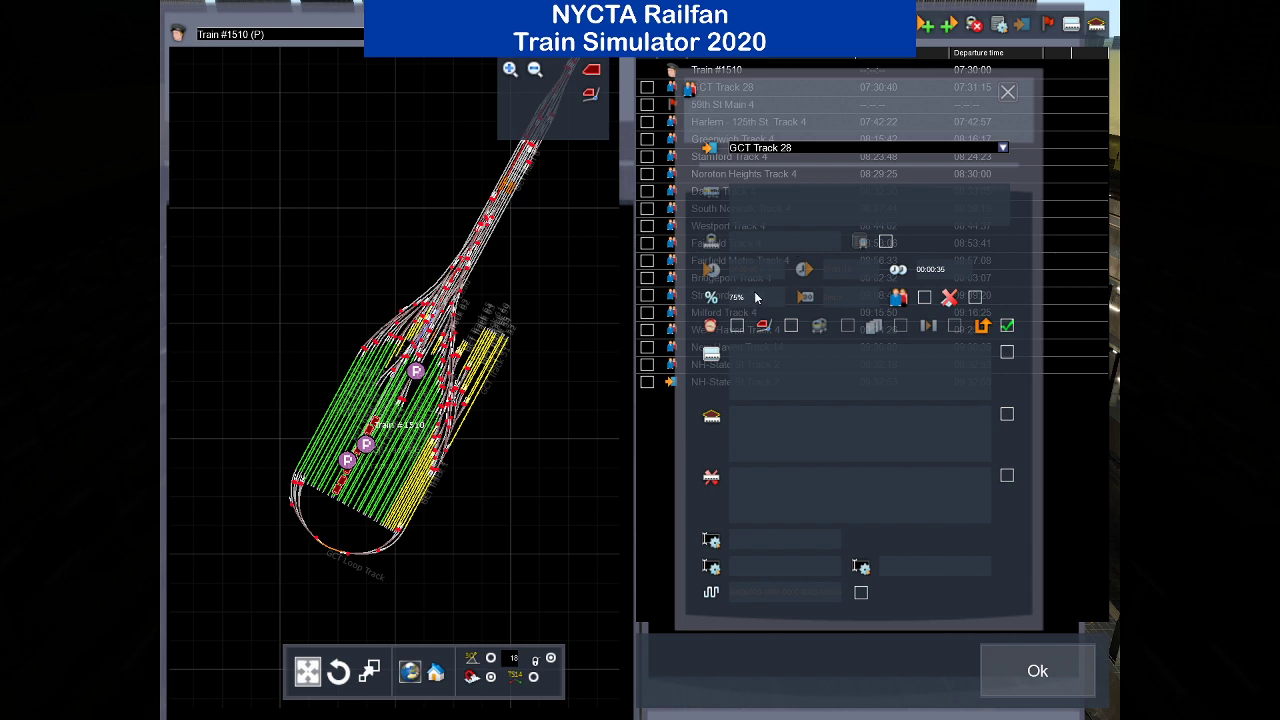
pyautogui.click(738, 326)
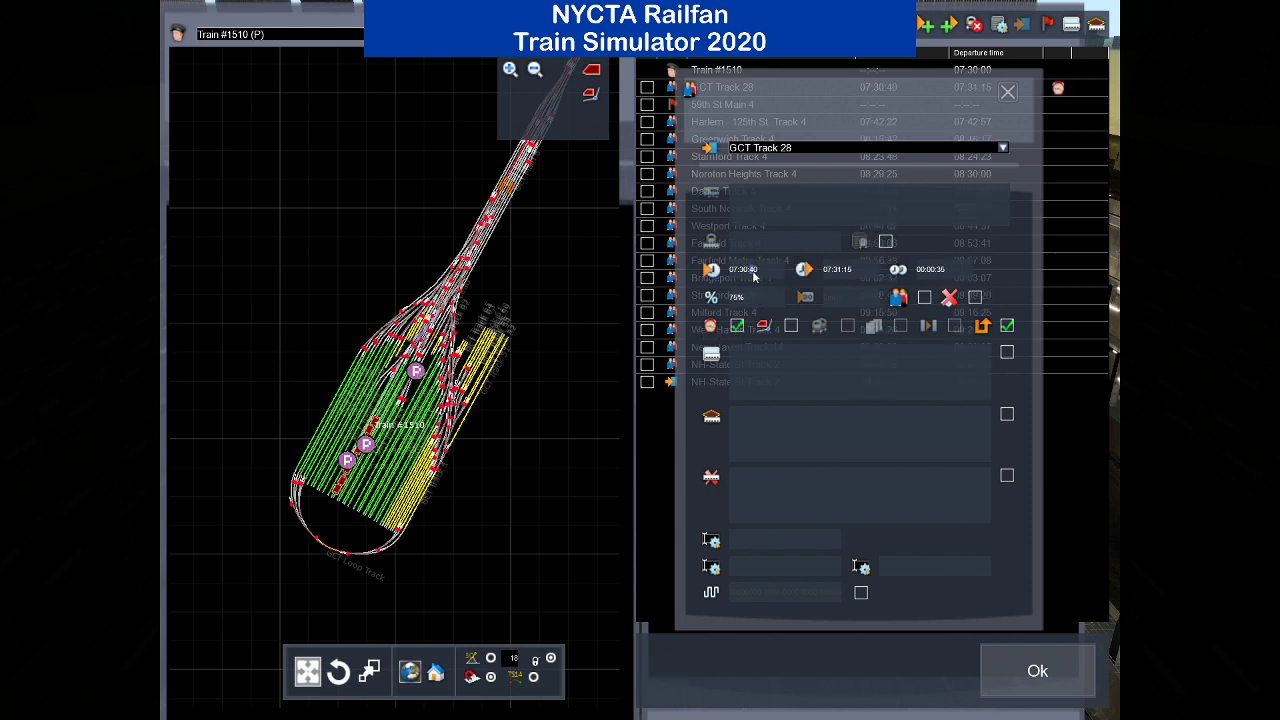
pyautogui.write('0')
pyautogui.press('Return')
pyautogui.moveTo(946, 272); pyautogui.dragTo(926, 276)
pyautogui.press('BackSpace')
pyautogui.write('0:35')
pyautogui.press('Return')
pyautogui.click(738, 328)
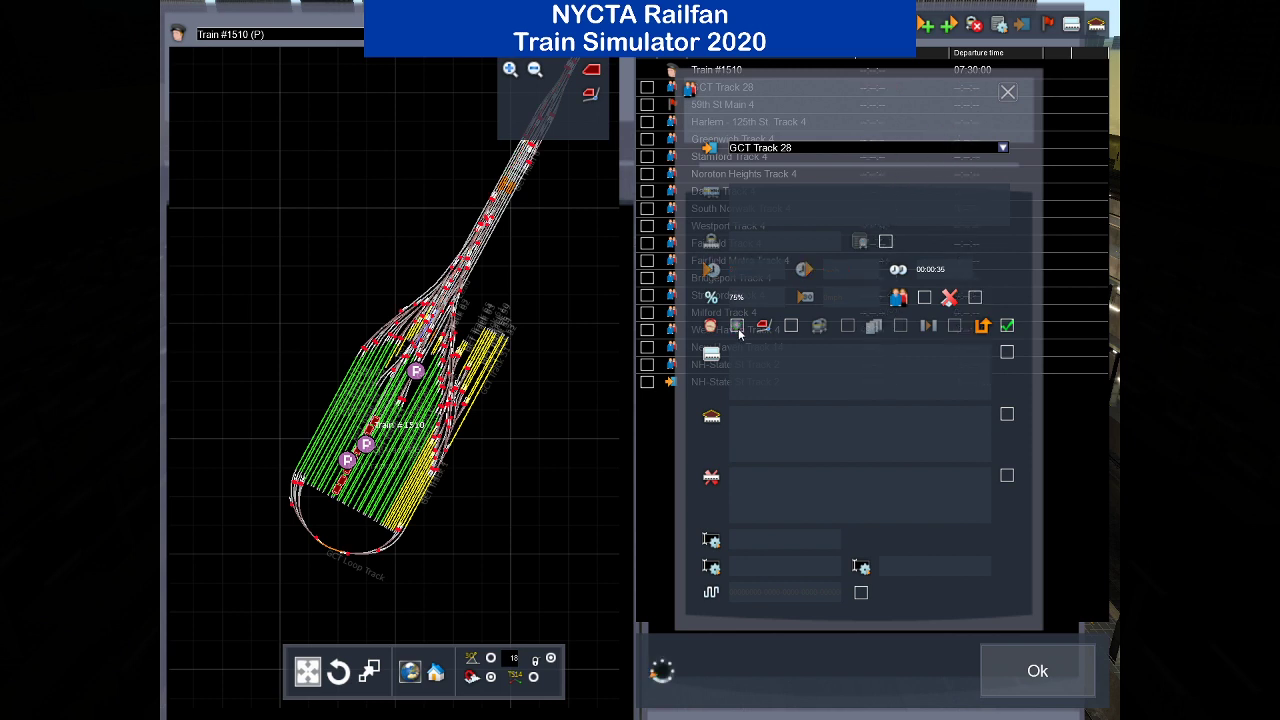
pyautogui.click(1009, 93)
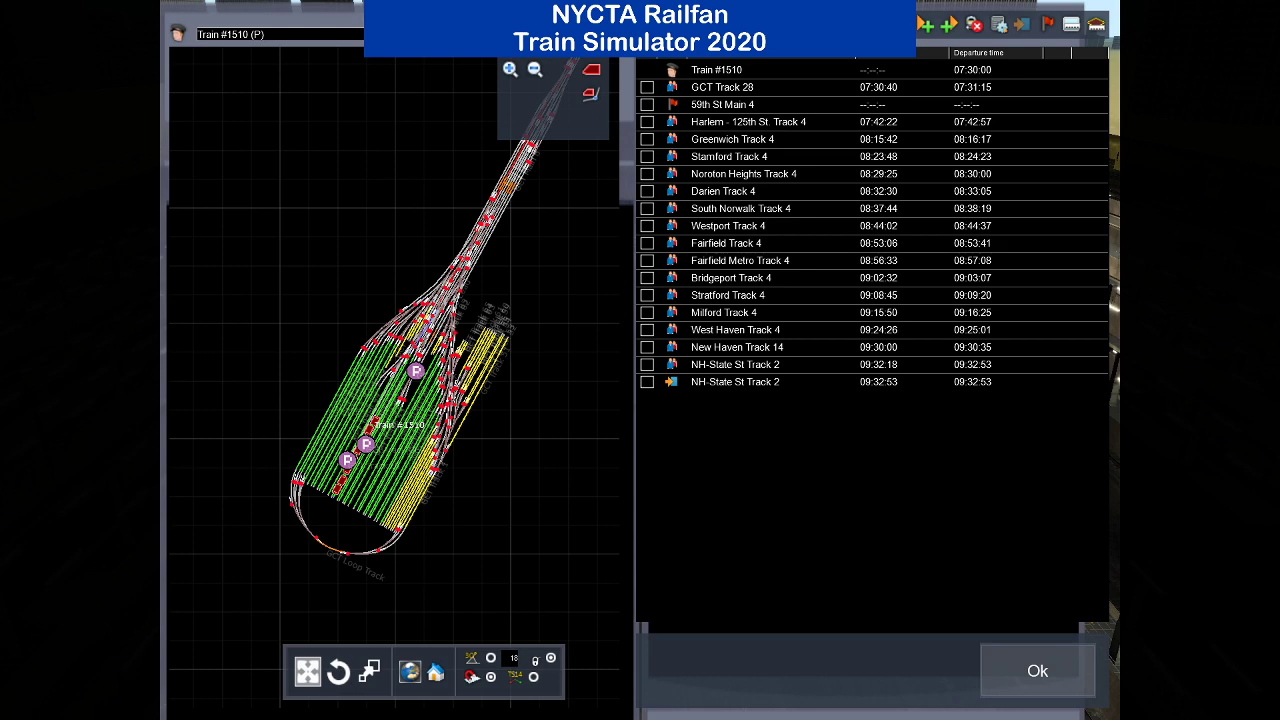
# Accept the timetable and jump to the Harlem - 125th Street location.
pyautogui.click(1037, 669)
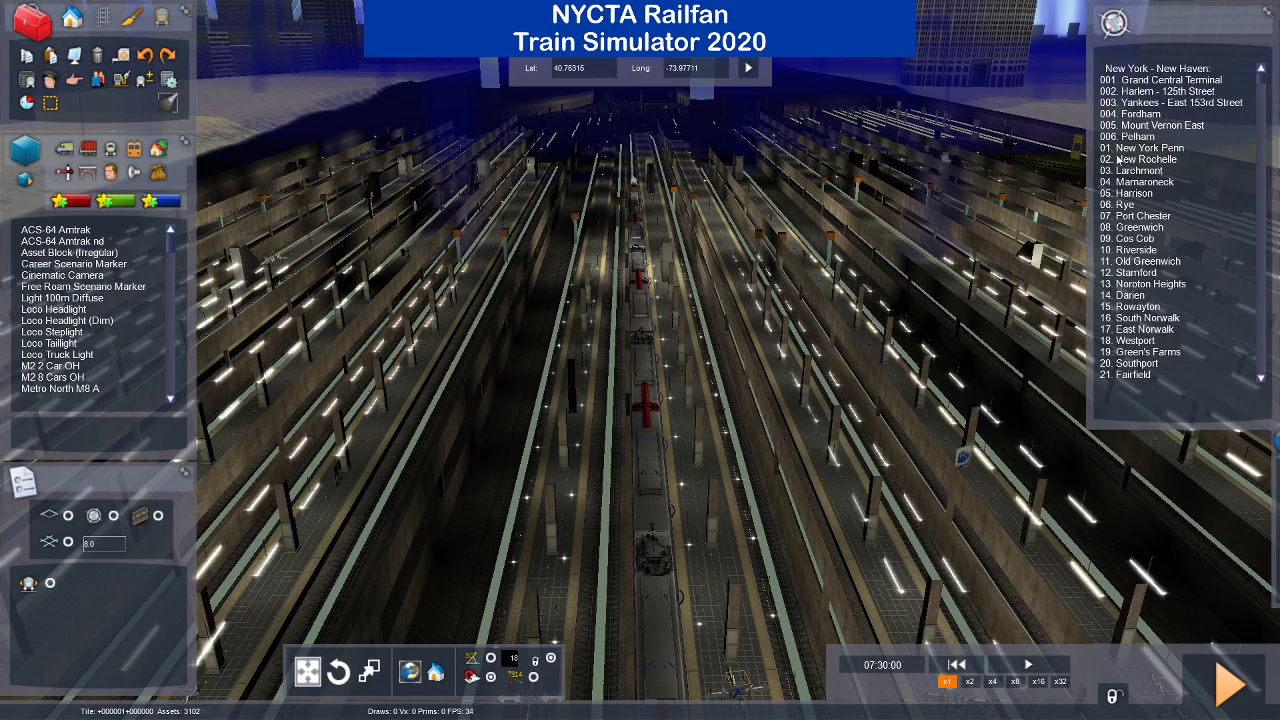
pyautogui.click(1178, 92)
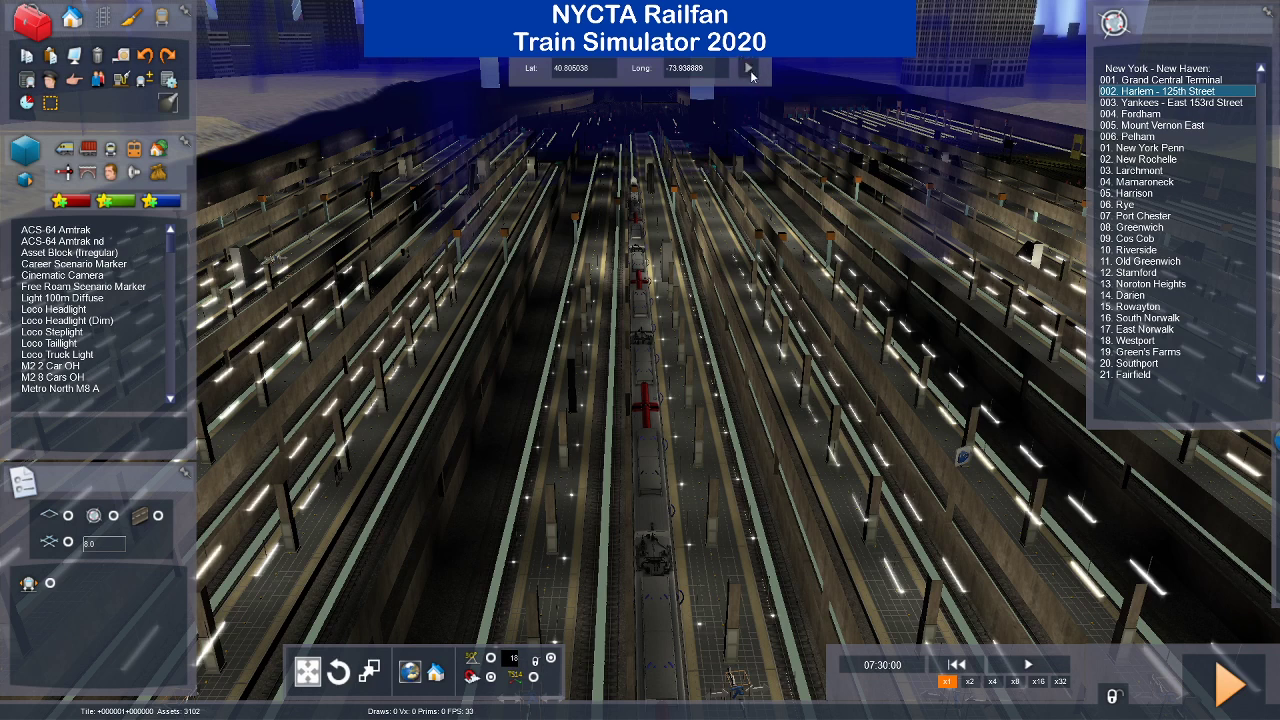
pyautogui.click(1128, 91)
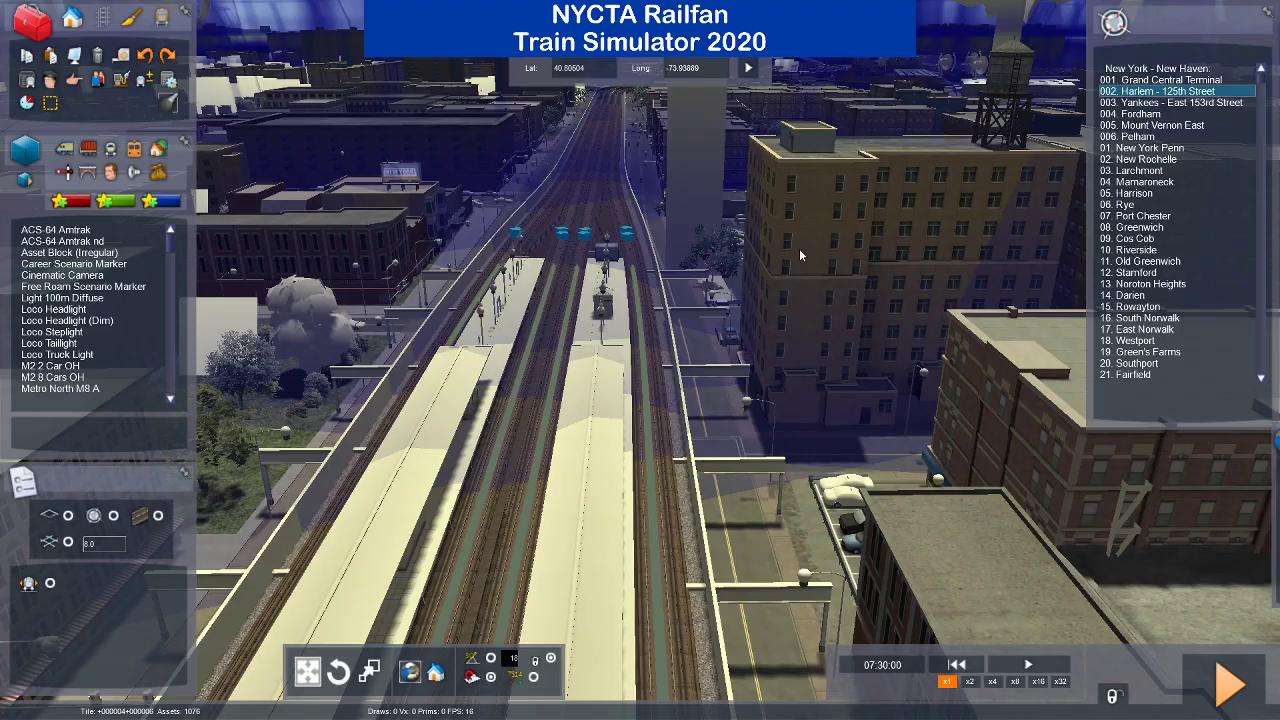
# Examine the platforms, tracks and surroundings of Harlem - 125th Street station.
pyautogui.moveTo(800, 255); pyautogui.dragTo(1040, 250, button='right')
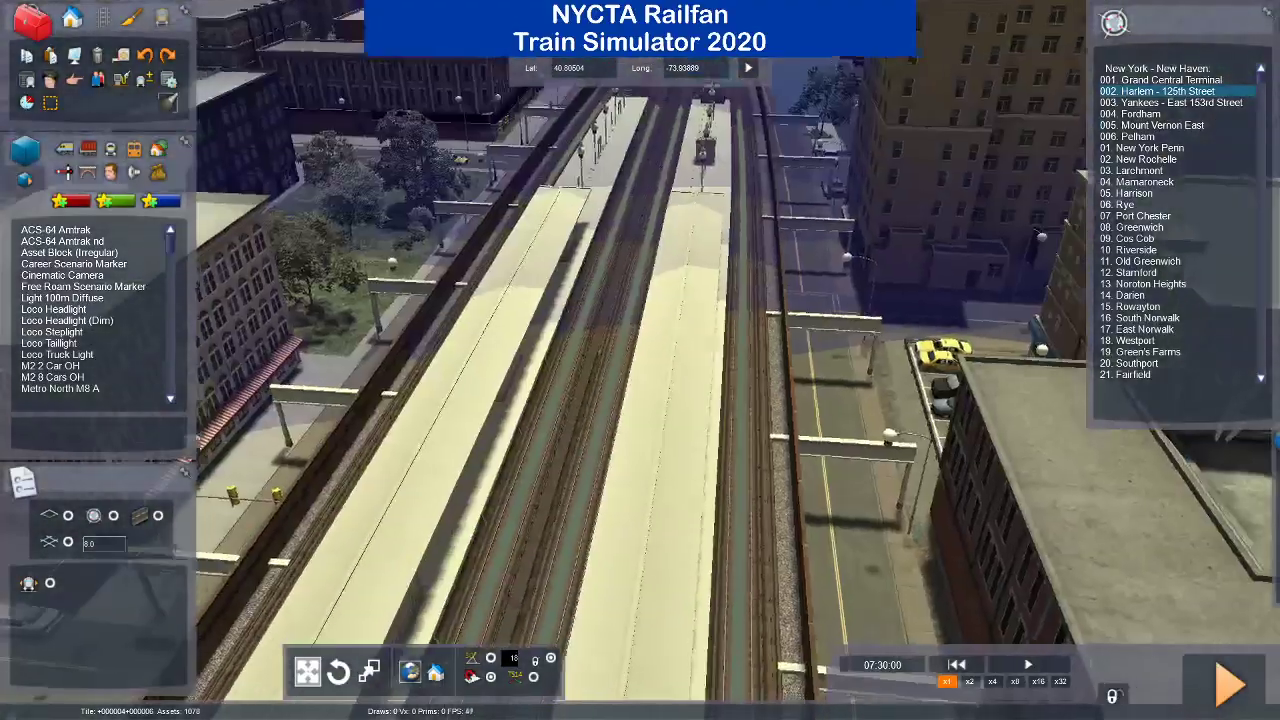
pyautogui.moveTo(740, 600); pyautogui.dragTo(701, 326, button='right')
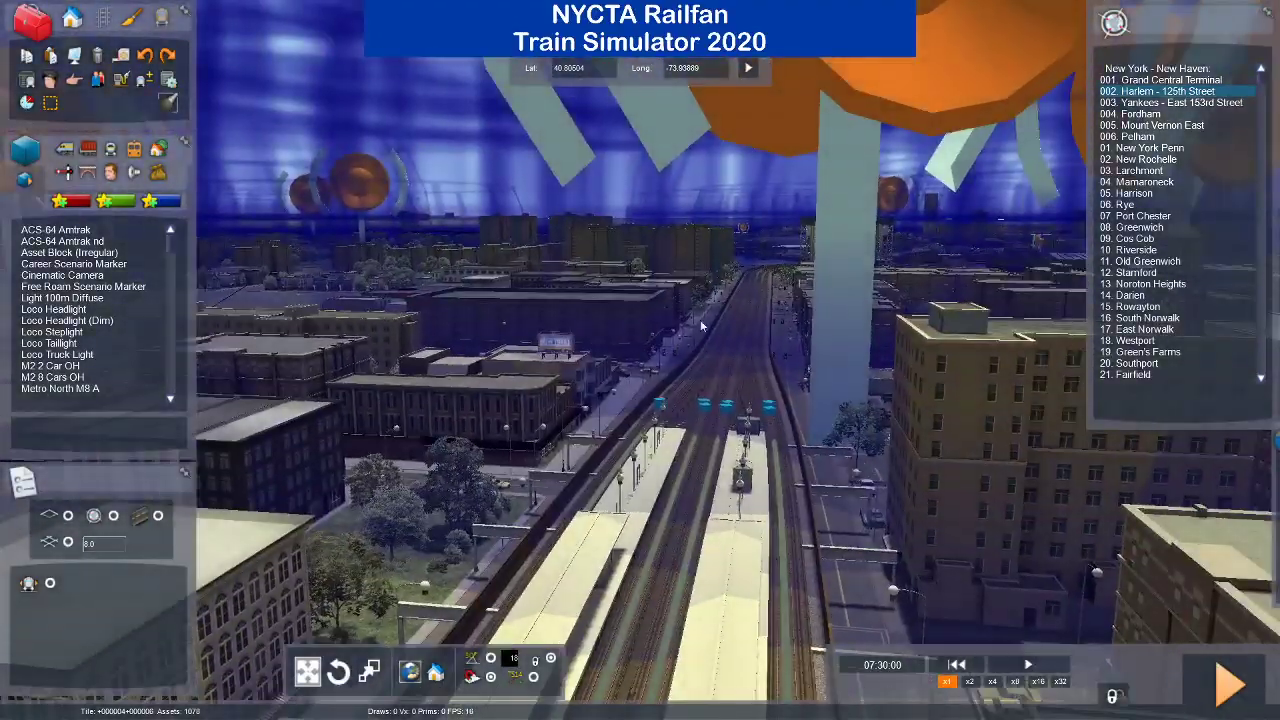
pyautogui.press('Left')
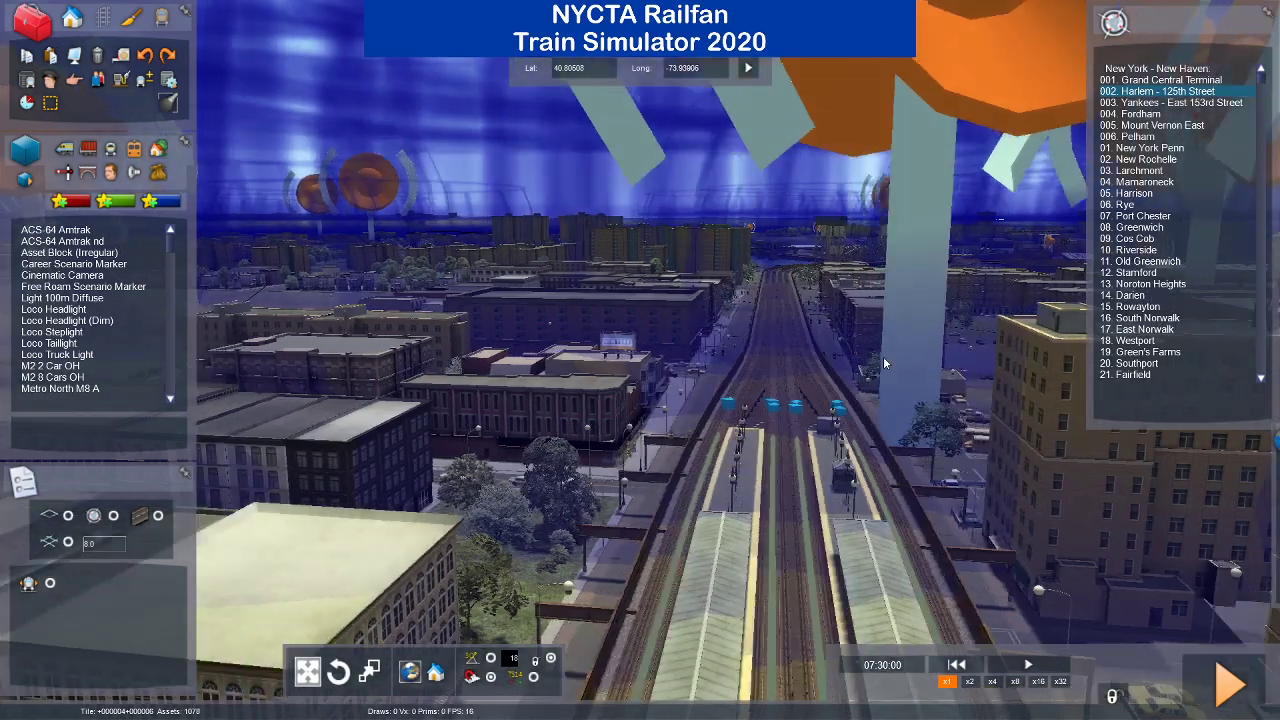
pyautogui.moveTo(842, 378); pyautogui.dragTo(822, 366, button='right')
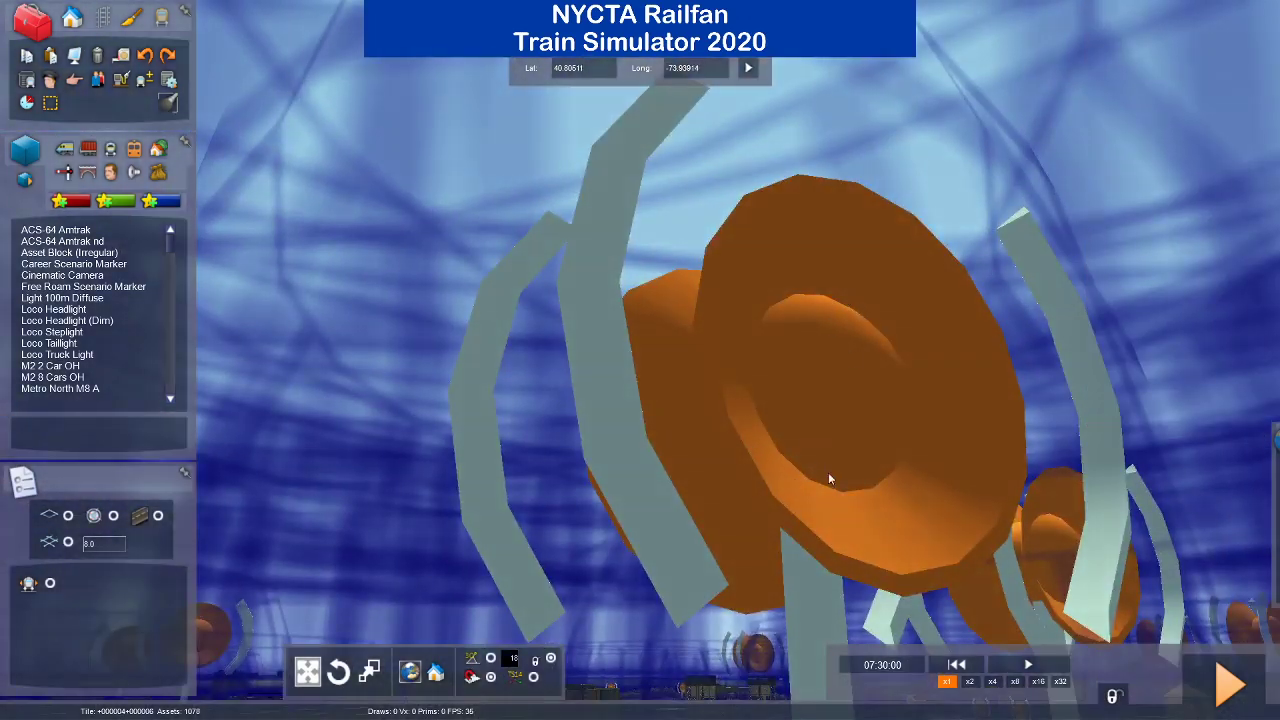
pyautogui.moveTo(689, 653); pyautogui.dragTo(676, 510, button='right')
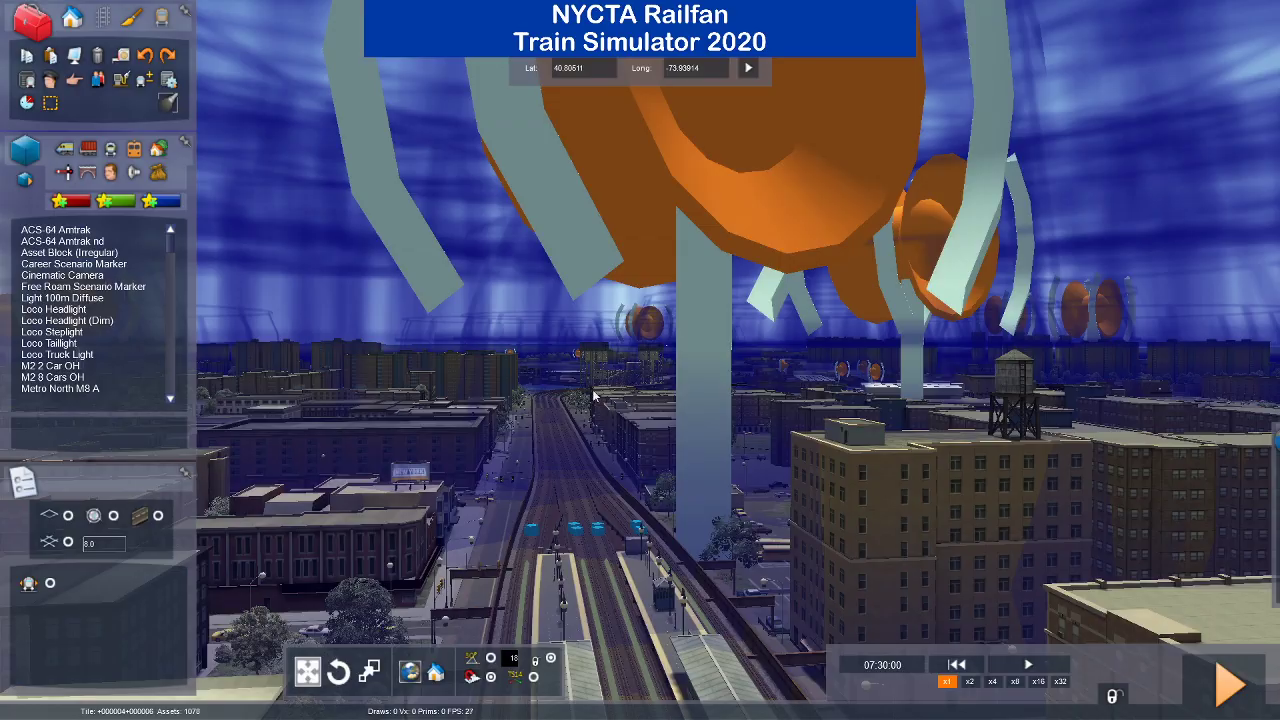
pyautogui.moveTo(546, 419); pyautogui.dragTo(732, 536, button='right')
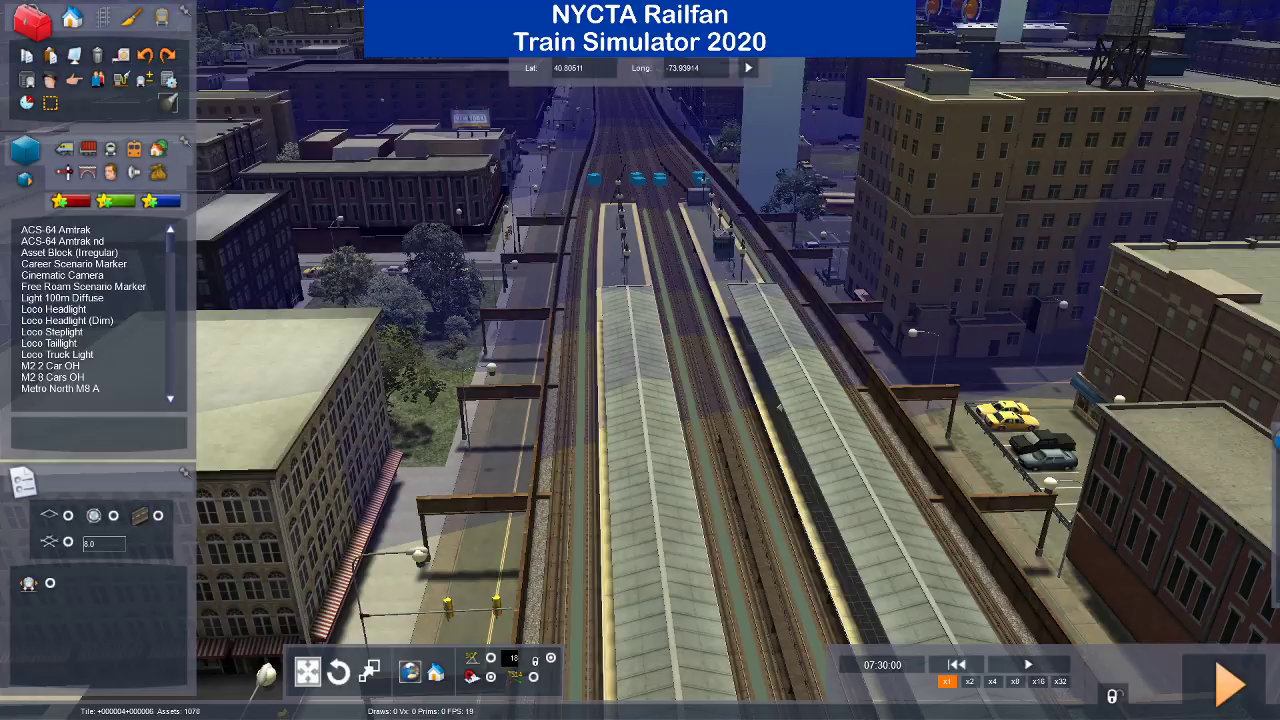
pyautogui.moveTo(780, 407); pyautogui.dragTo(1020, 480, button='right')
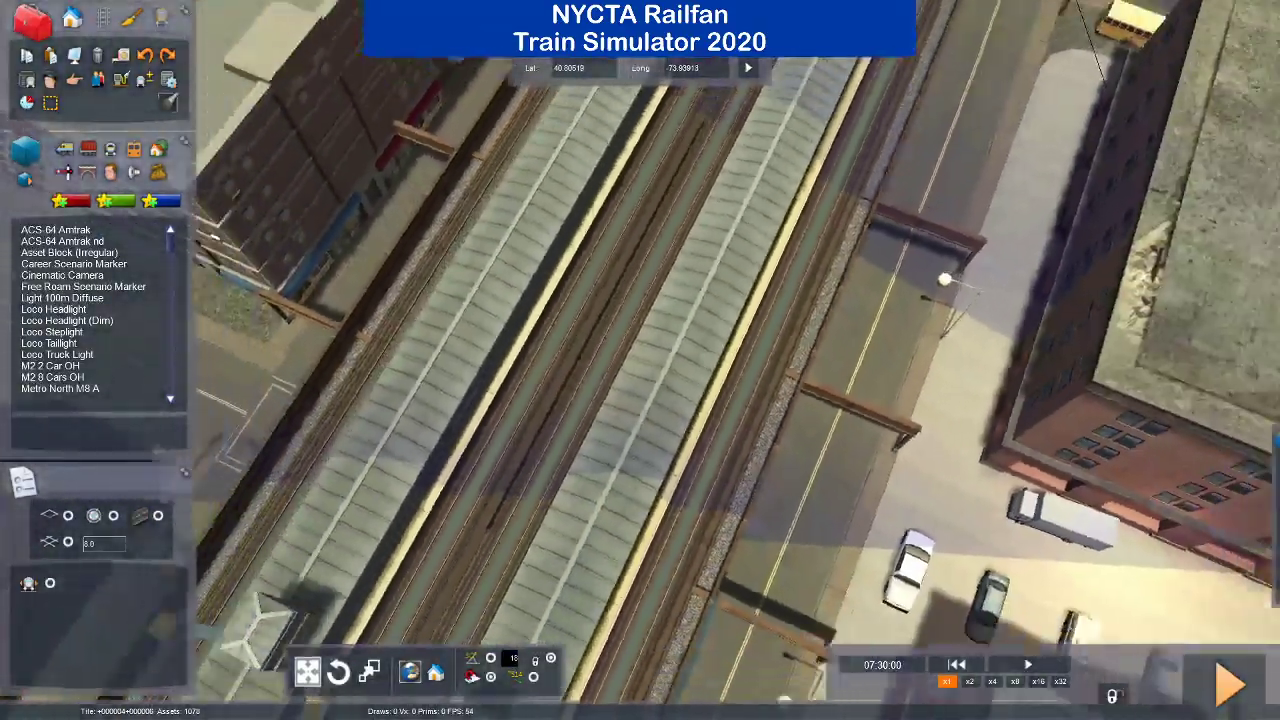
pyautogui.scroll(-5, 643, 474)
pyautogui.moveTo(643, 560); pyautogui.dragTo(643, 474, button='right')
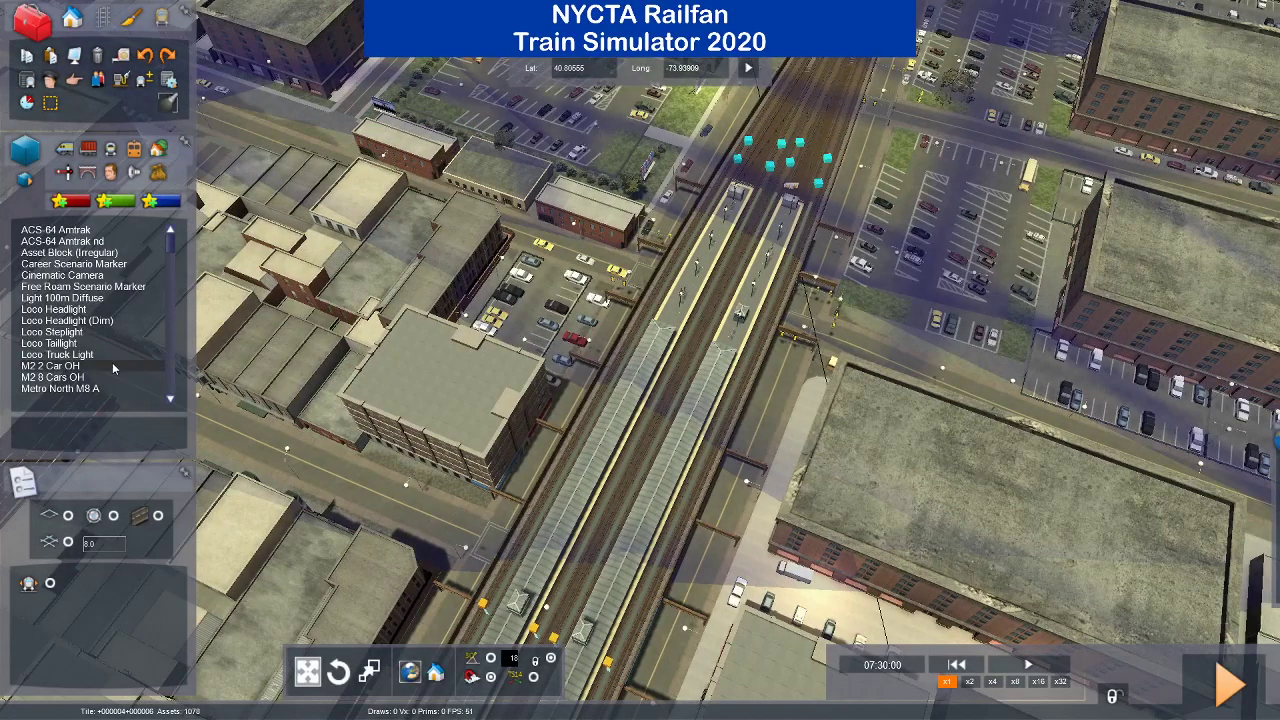
# Place an eight-car M8 Metro-North 3rd Rail consist on a track between the Harlem - 125th Street platforms.
pyautogui.click(110, 148)
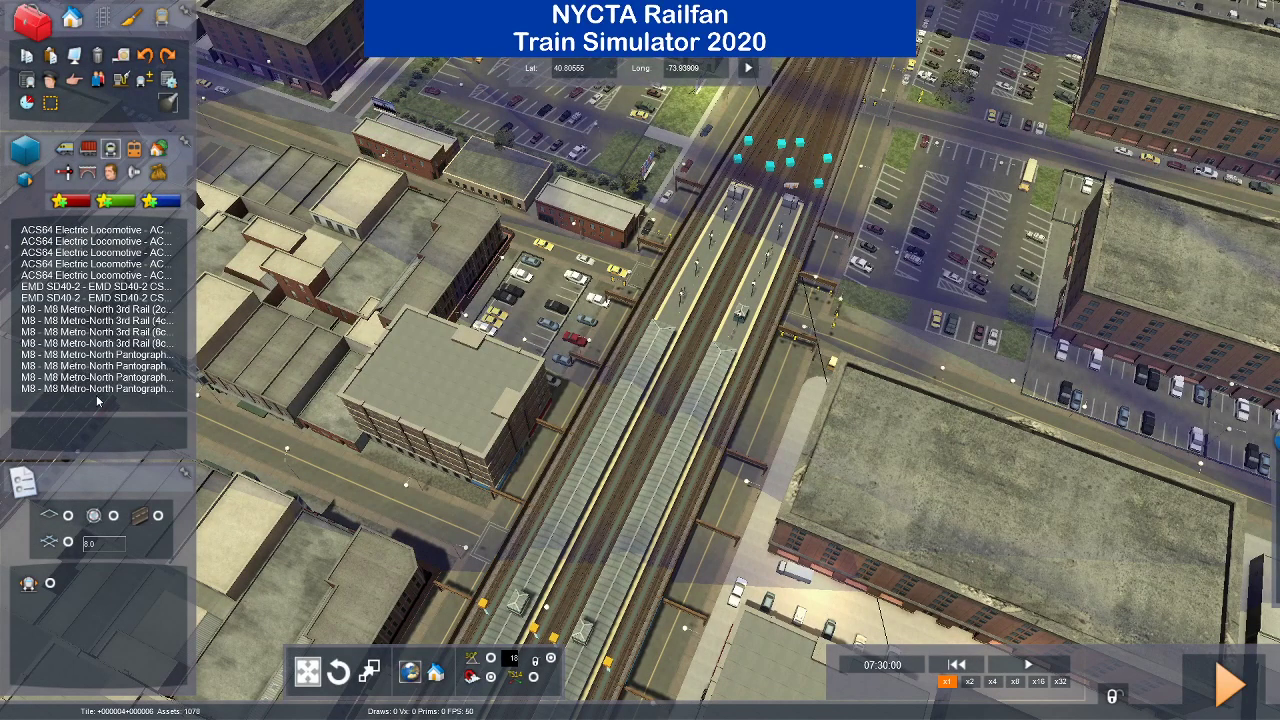
pyautogui.click(112, 344)
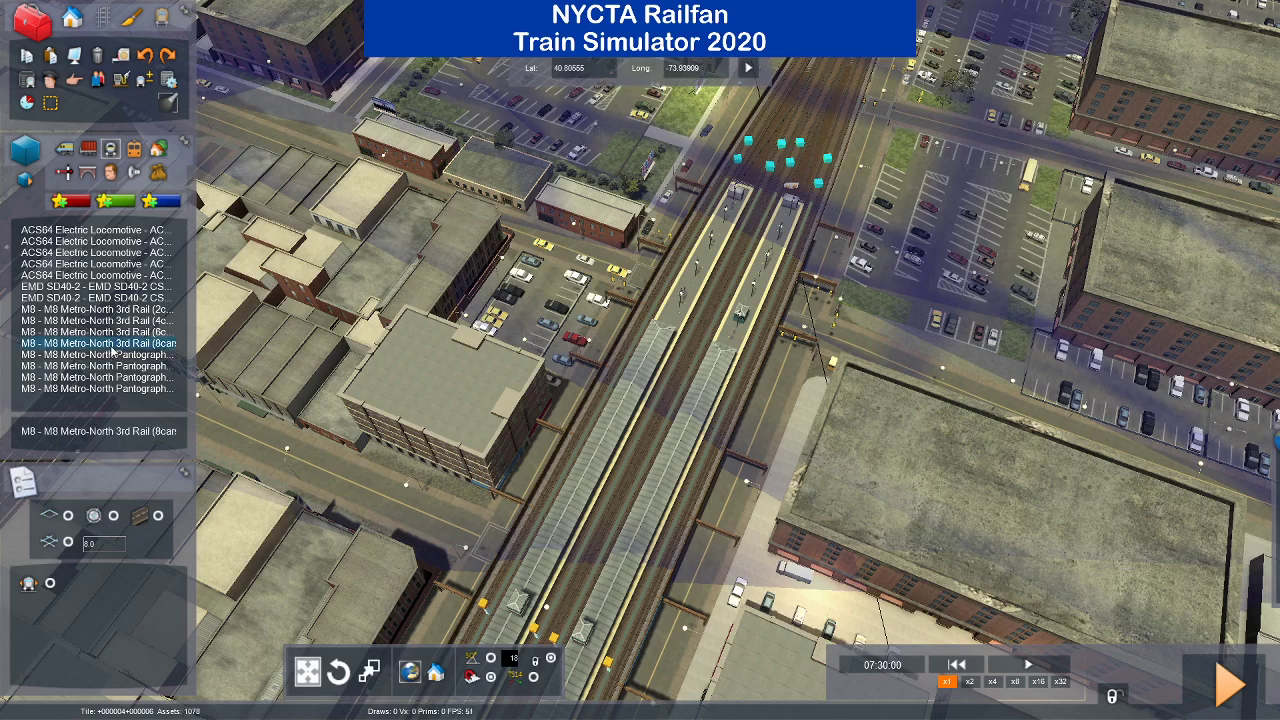
pyautogui.scroll(-4, 648, 529)
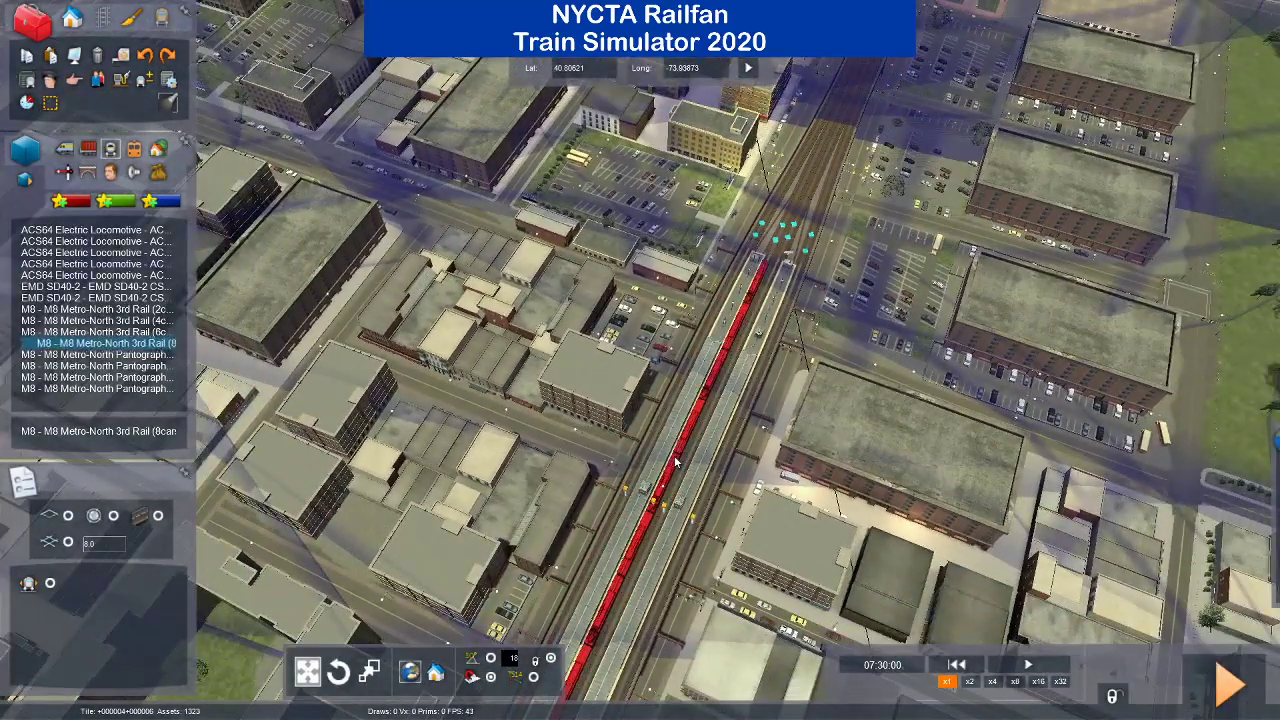
pyautogui.click(675, 462)
pyautogui.moveTo(675, 462); pyautogui.dragTo(672, 434, button='right')
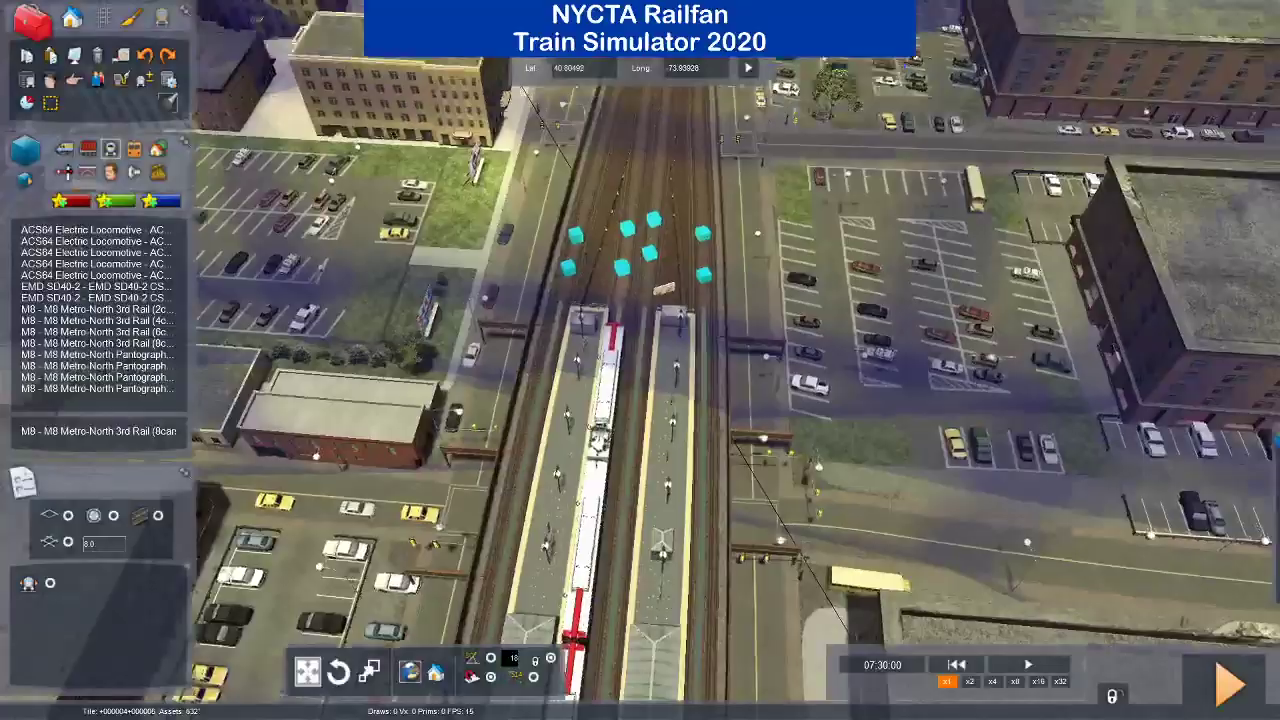
pyautogui.moveTo(640, 360); pyautogui.dragTo(640, 530, button='right')
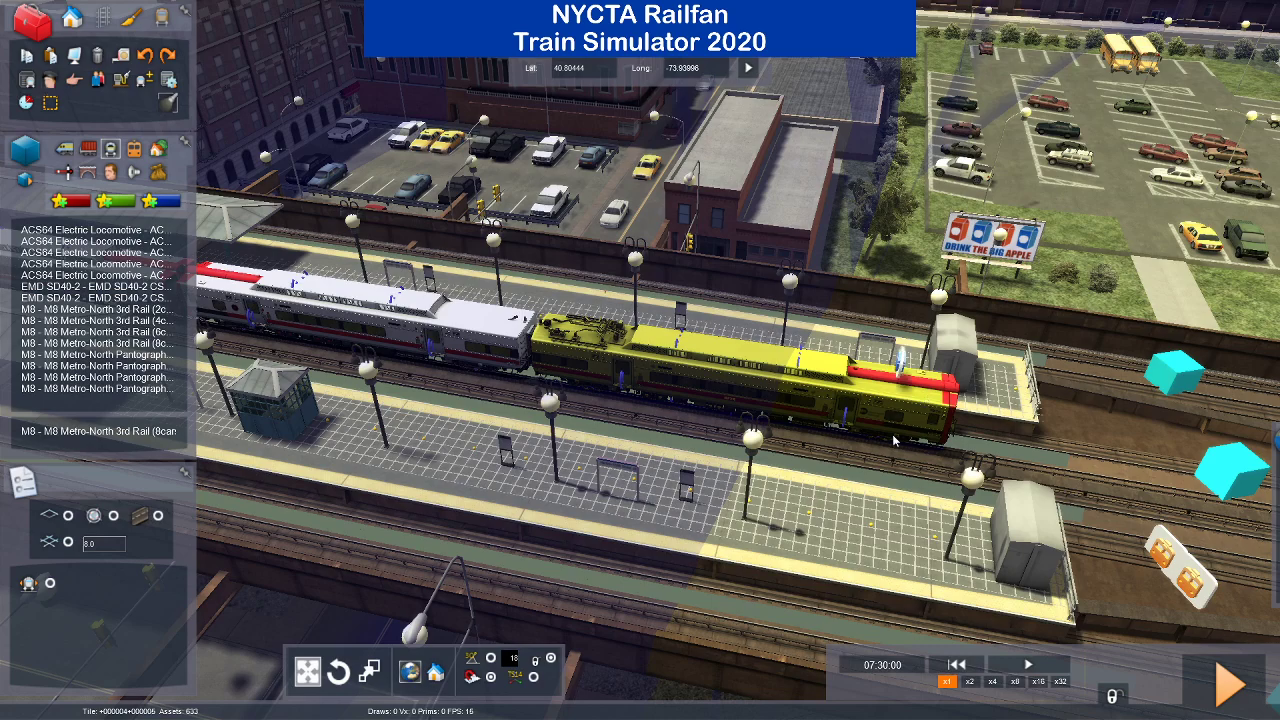
# Check the timetable entries of Service1 and Train #1510, and close the timetable view.
pyautogui.press('Right')
pyautogui.moveTo(1036, 496); pyautogui.dragTo(63, 243, button='right')
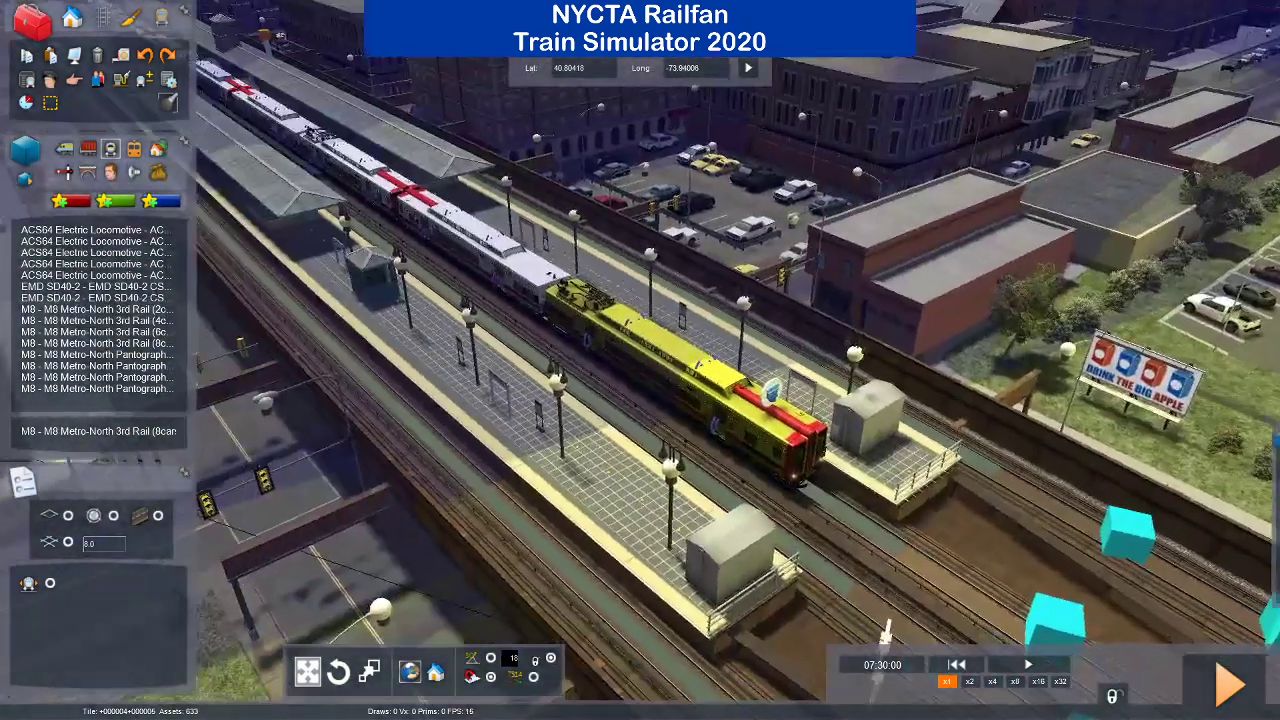
pyautogui.click(25, 101)
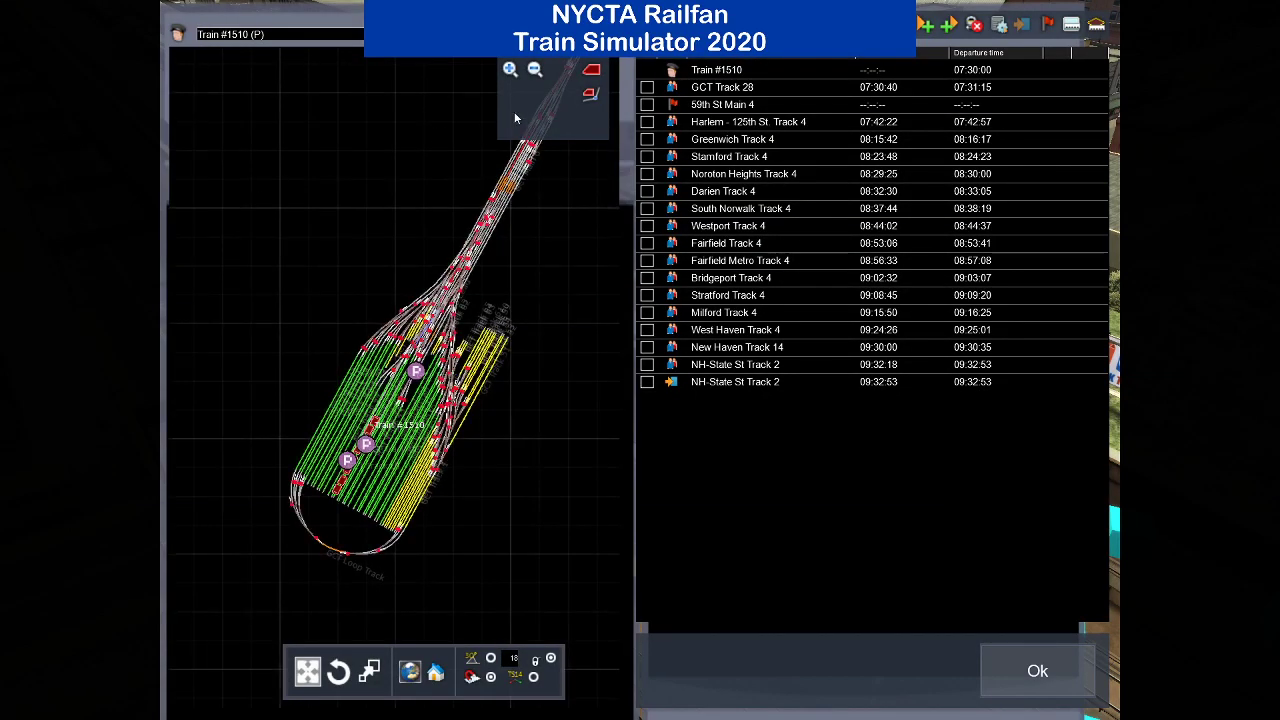
pyautogui.click(485, 34)
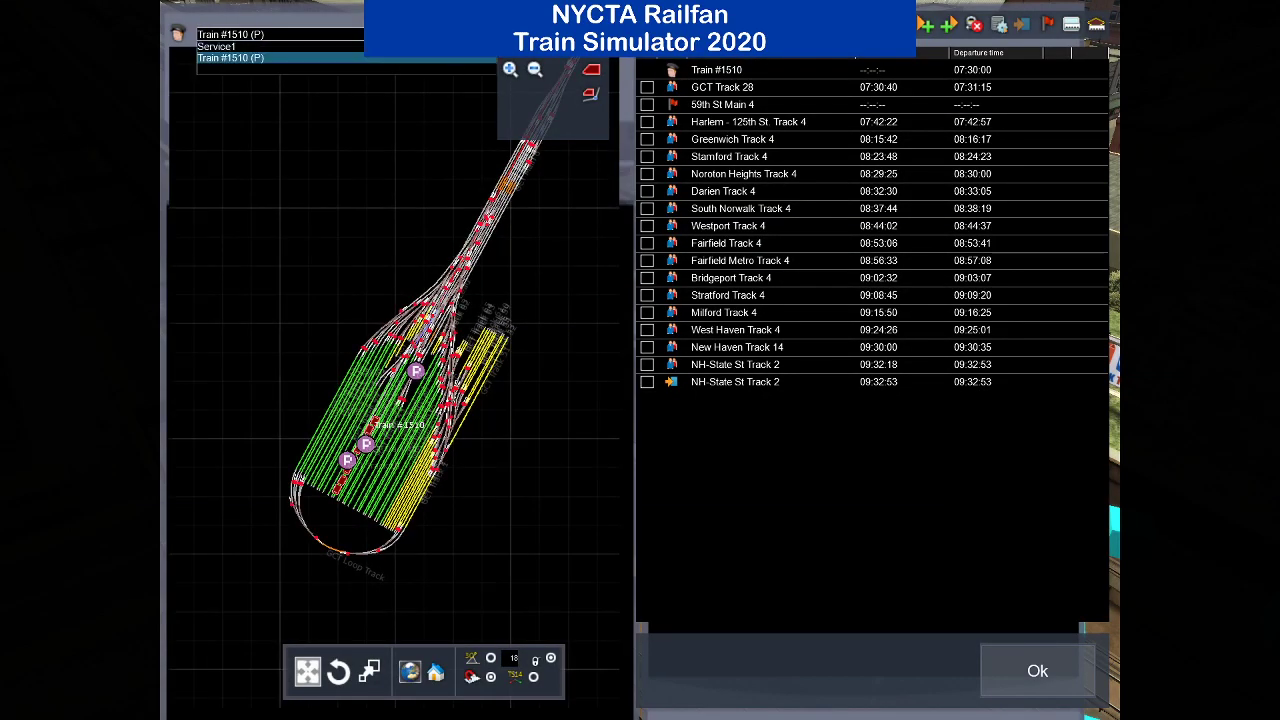
pyautogui.click(208, 47)
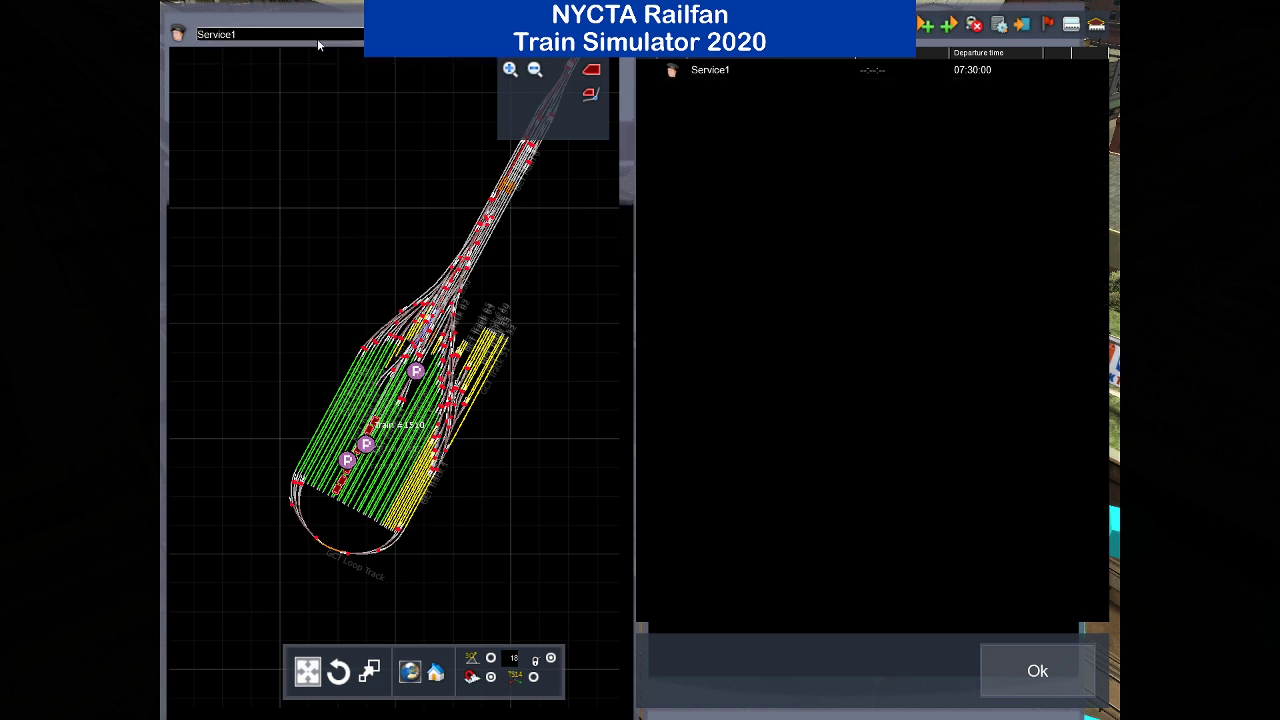
pyautogui.click(485, 34)
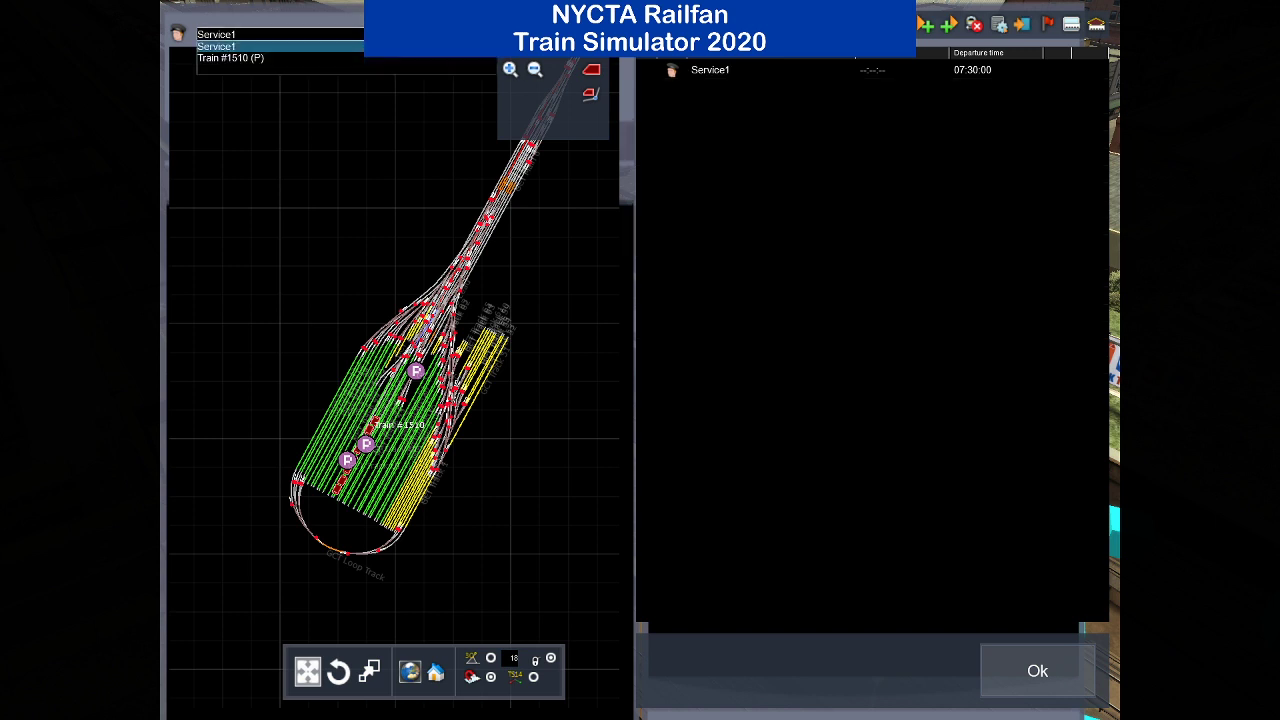
pyautogui.click(236, 62)
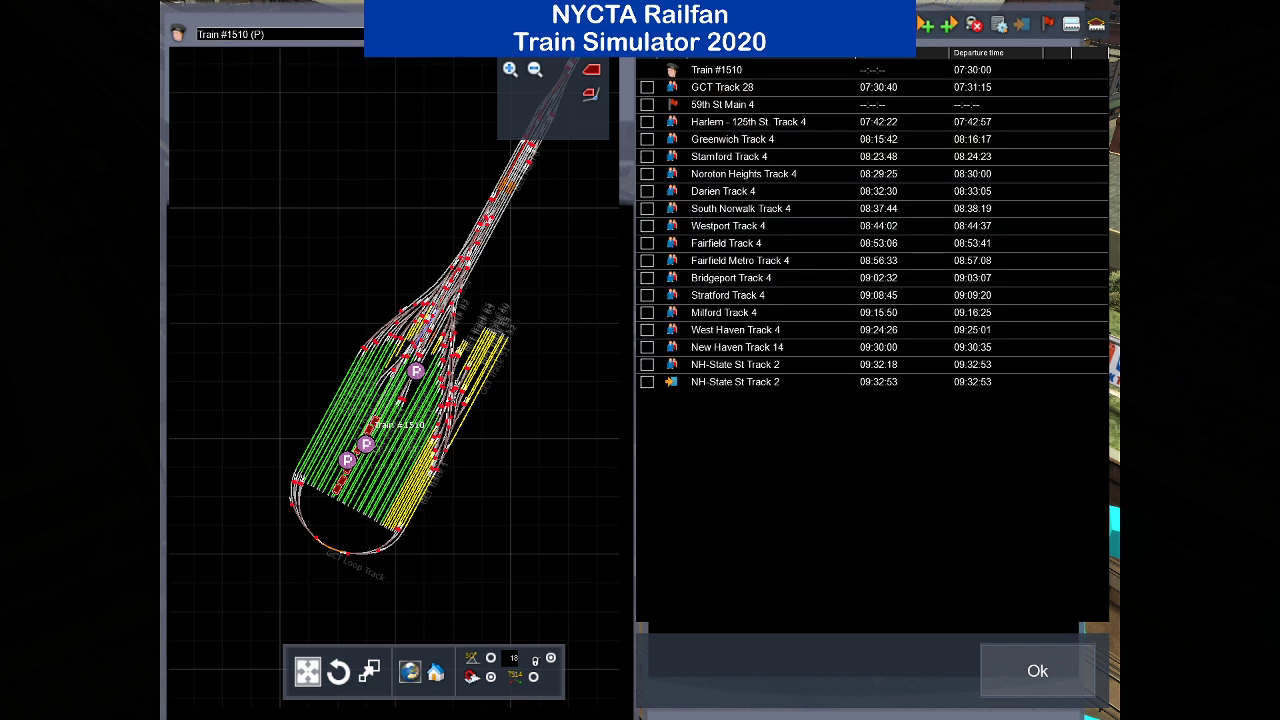
pyautogui.click(1090, 688)
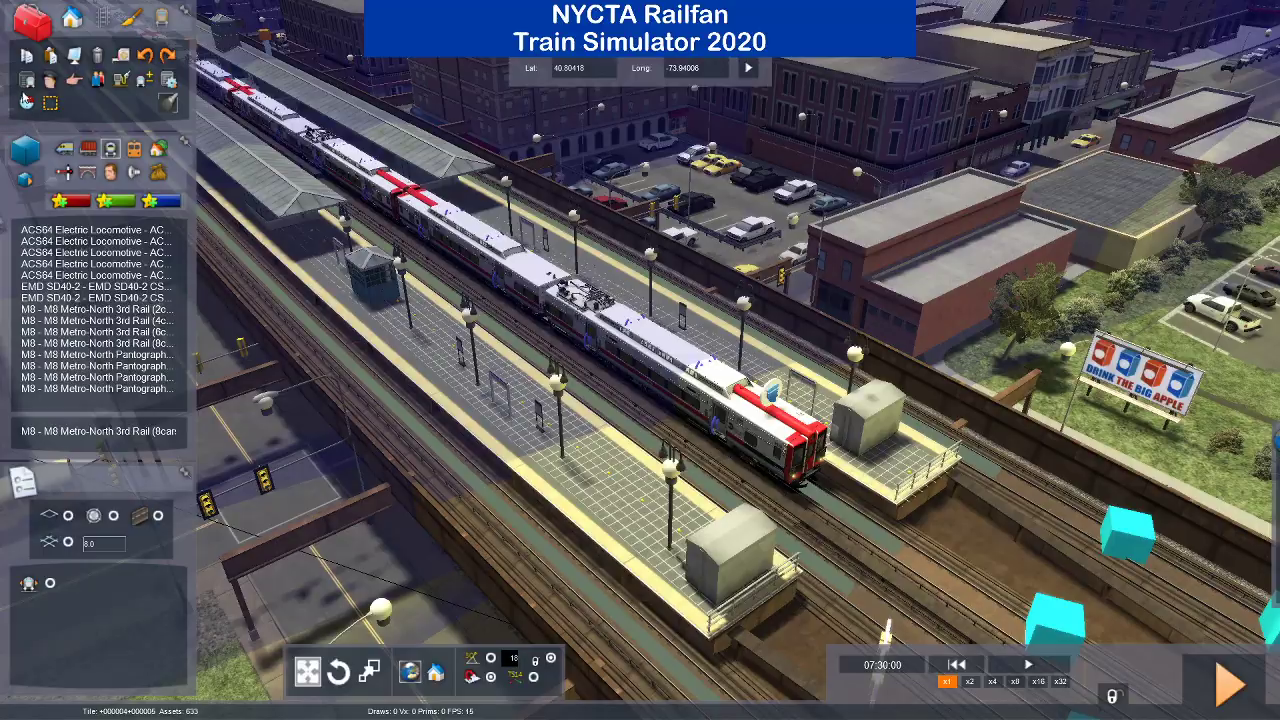
# Select Service1, the Harlem - 125th Street train, in the timetable and rename it MNR #1530.
pyautogui.click(26, 101)
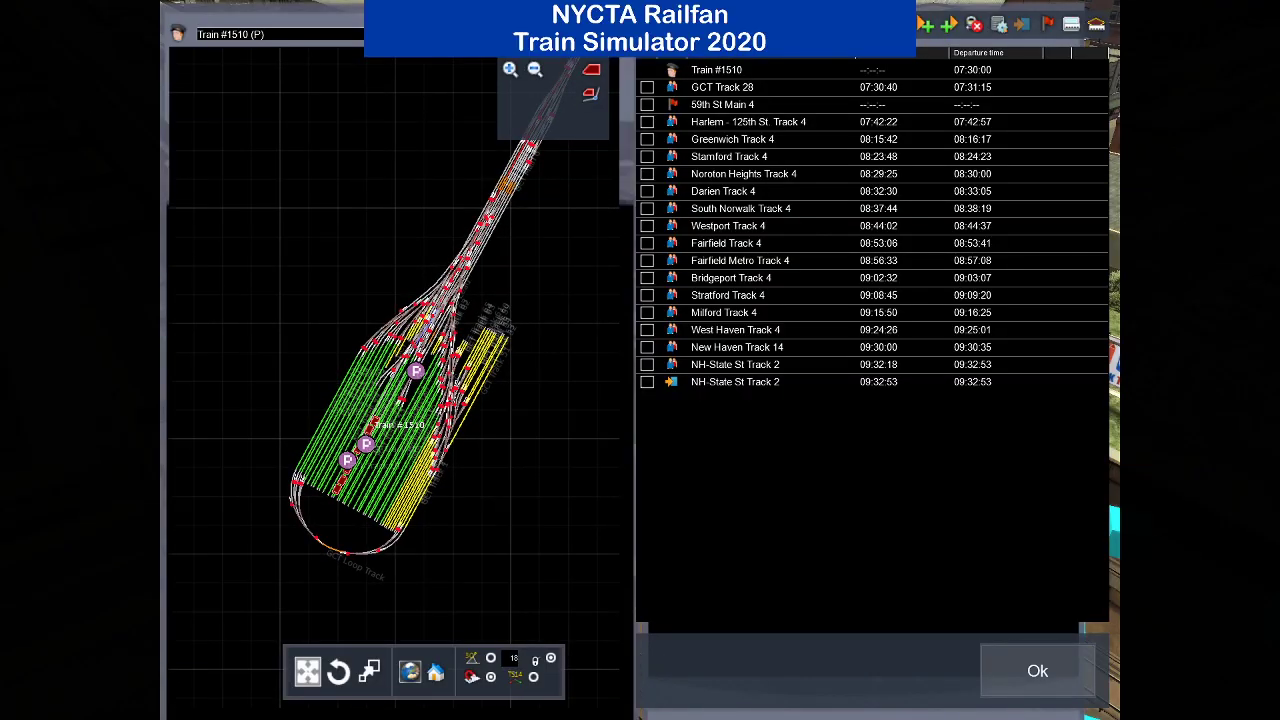
pyautogui.click(270, 34)
pyautogui.click(262, 61)
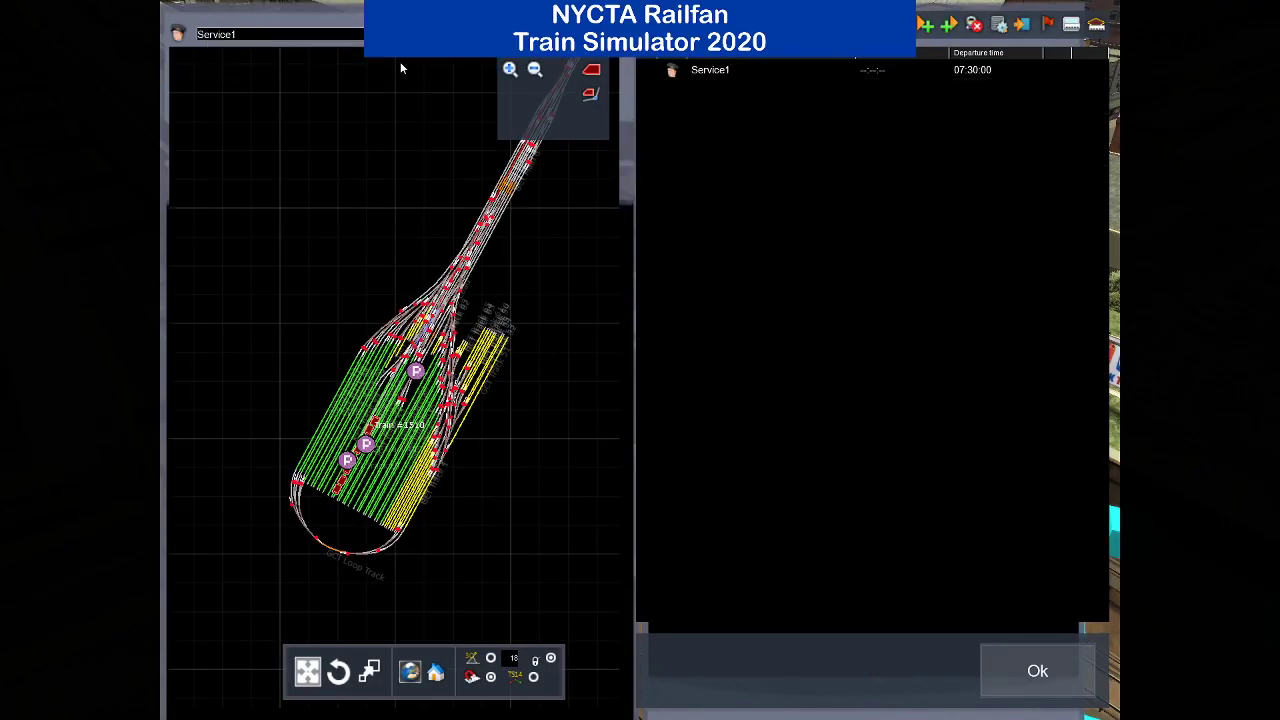
pyautogui.click(672, 74)
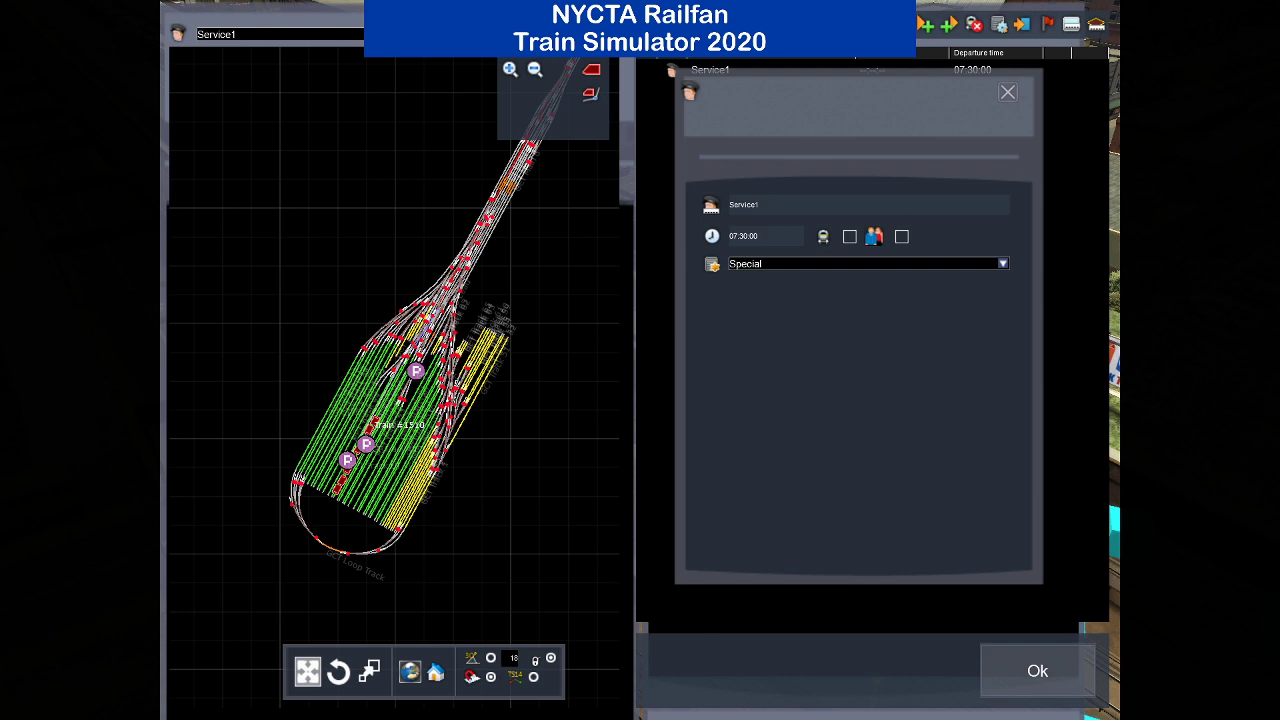
pyautogui.doubleClick(737, 207)
pyautogui.press('Return')
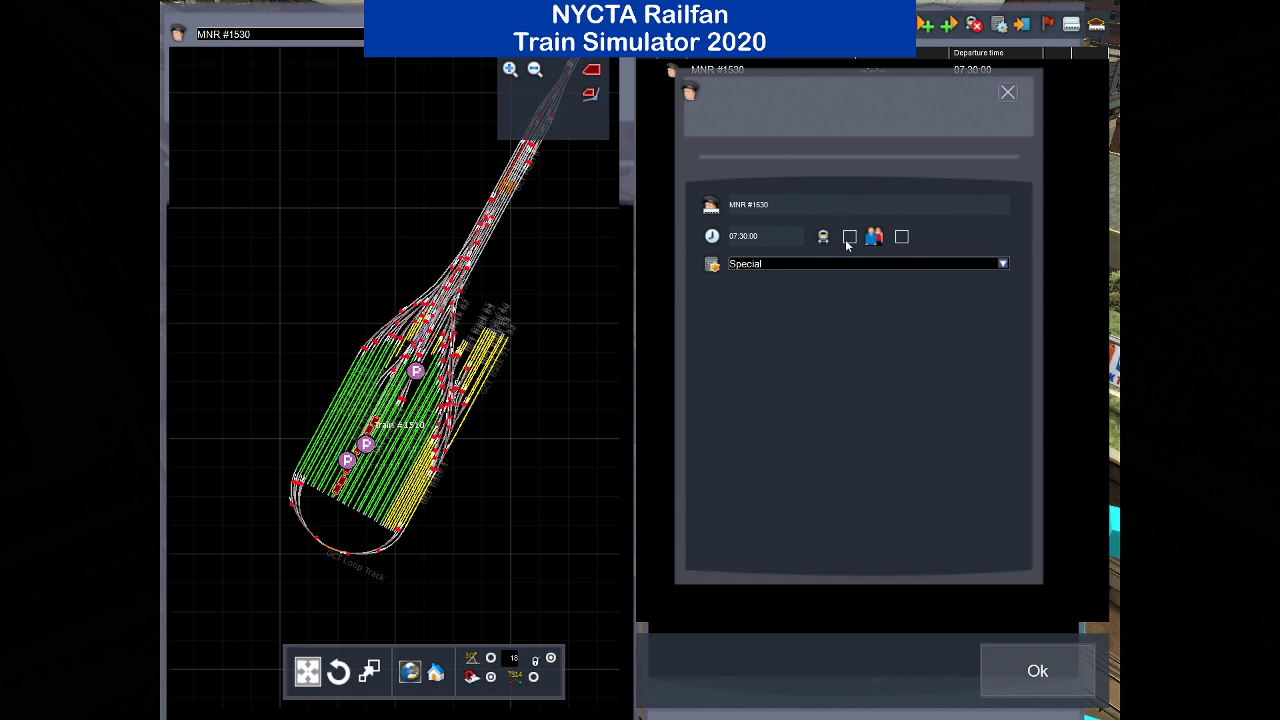
pyautogui.click(1007, 92)
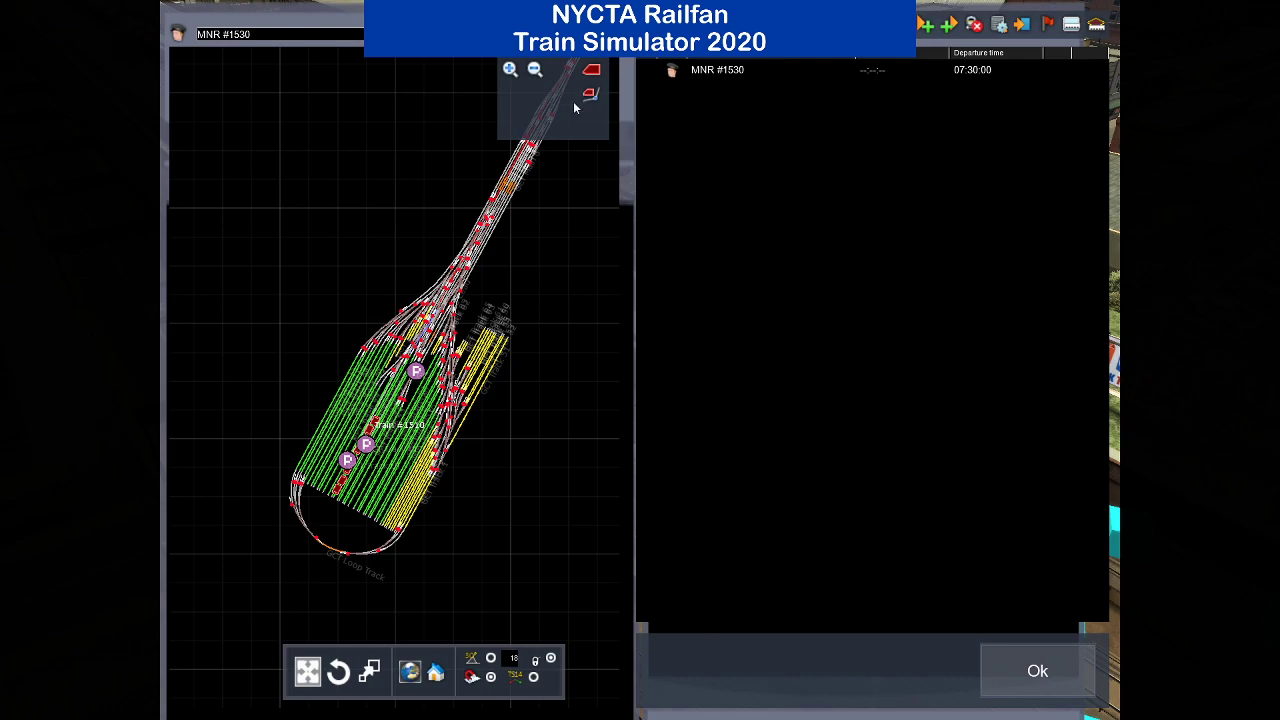
# Add a passenger stop at GCT Track 32 to the MNR #1530 service.
pyautogui.scroll(1, 302, 513)
pyautogui.scroll(3, 302, 513)
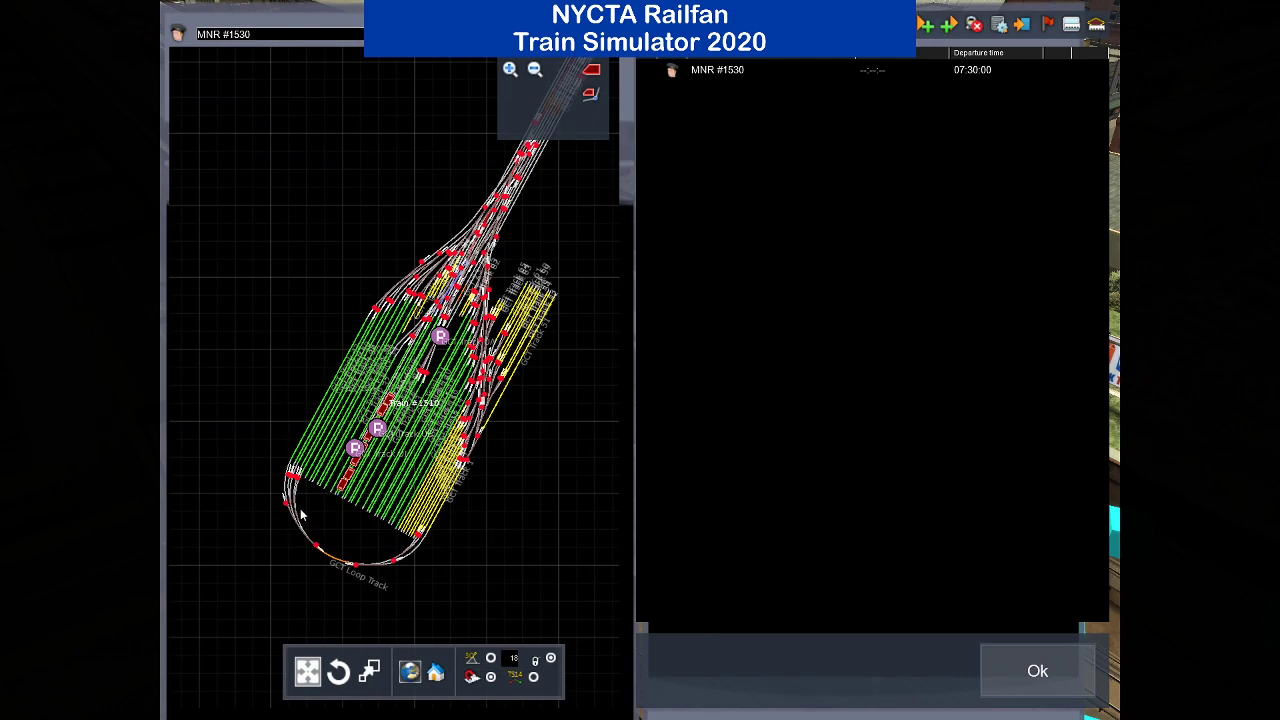
pyautogui.scroll(1, 337, 440)
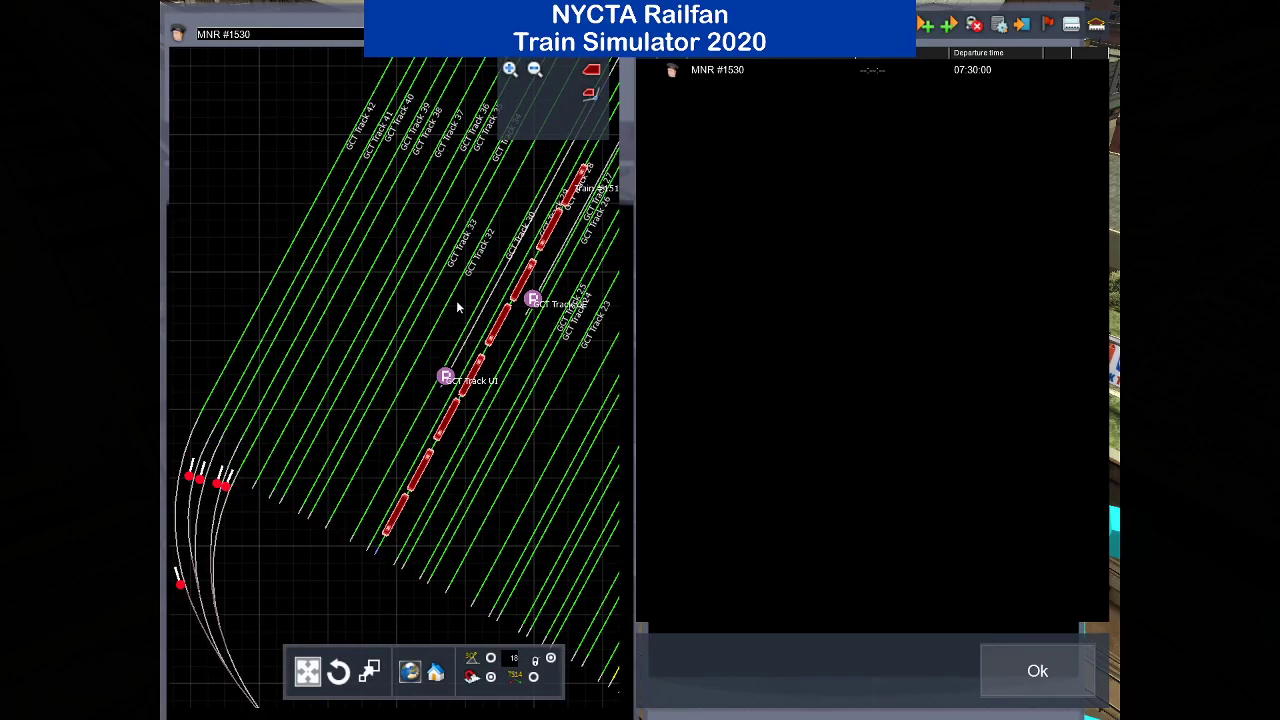
pyautogui.moveTo(464, 281); pyautogui.dragTo(365, 423)
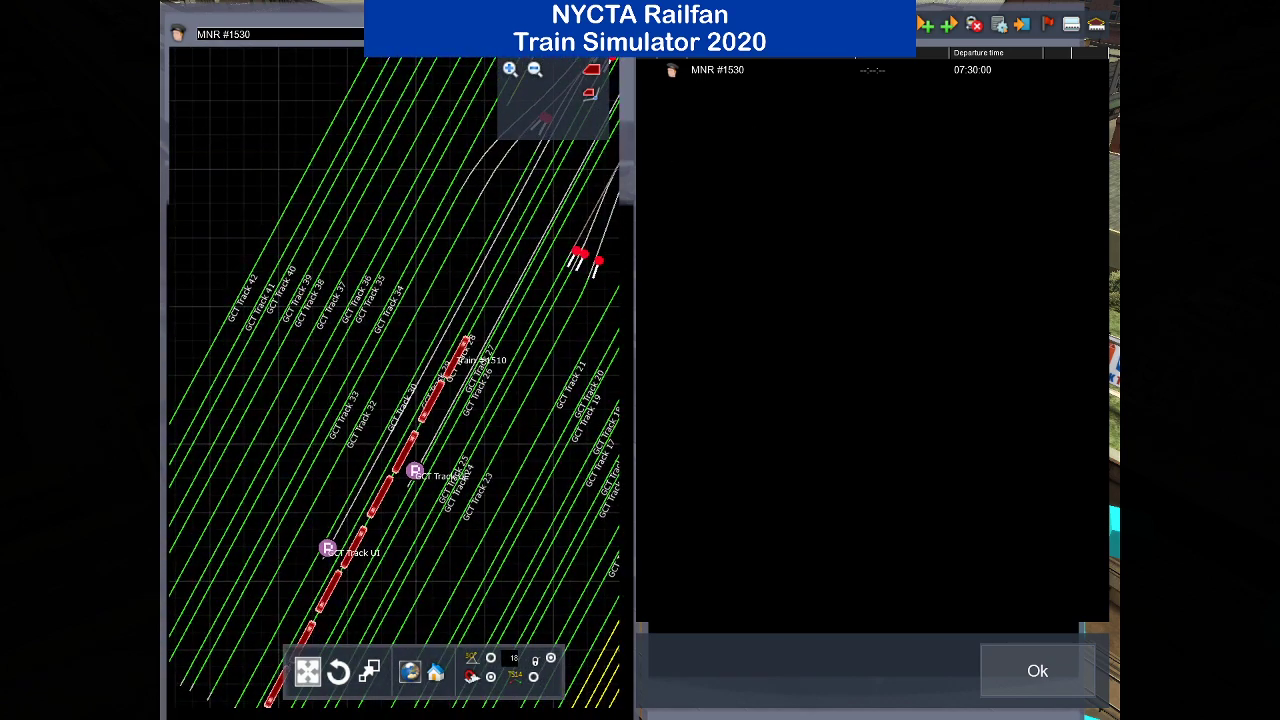
pyautogui.click(696, 97)
pyautogui.click(674, 93)
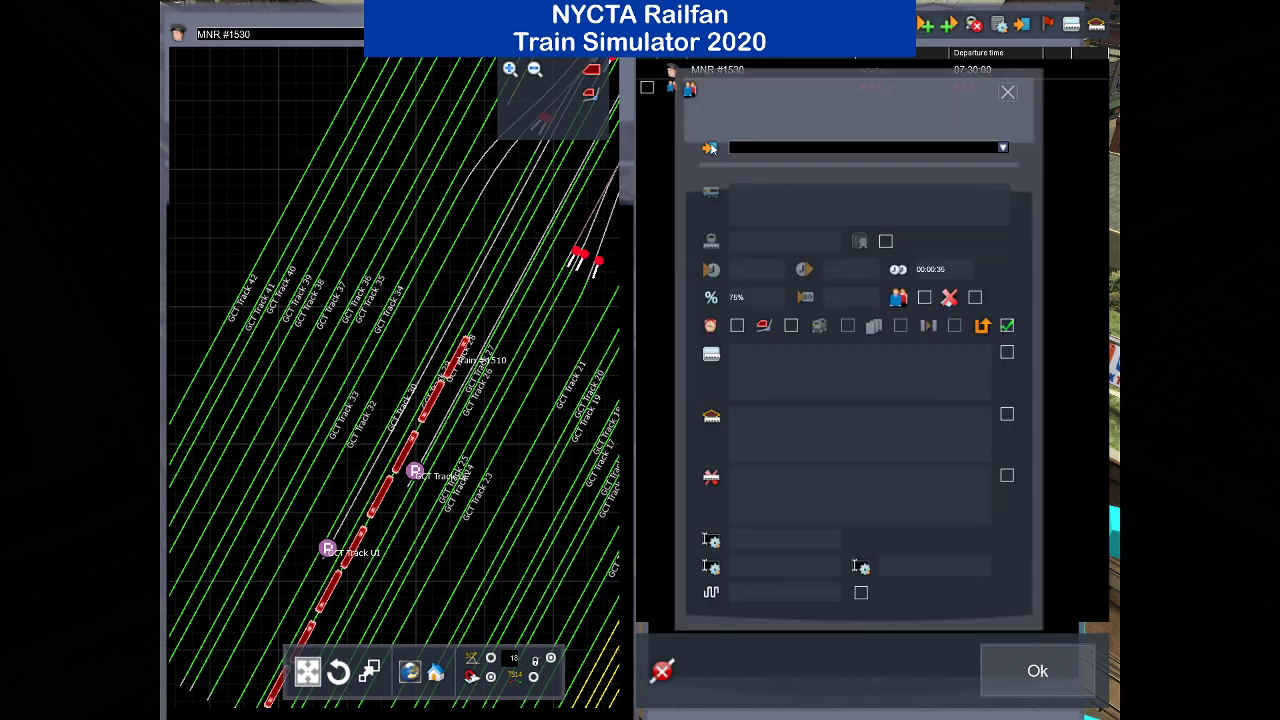
pyautogui.click(360, 415)
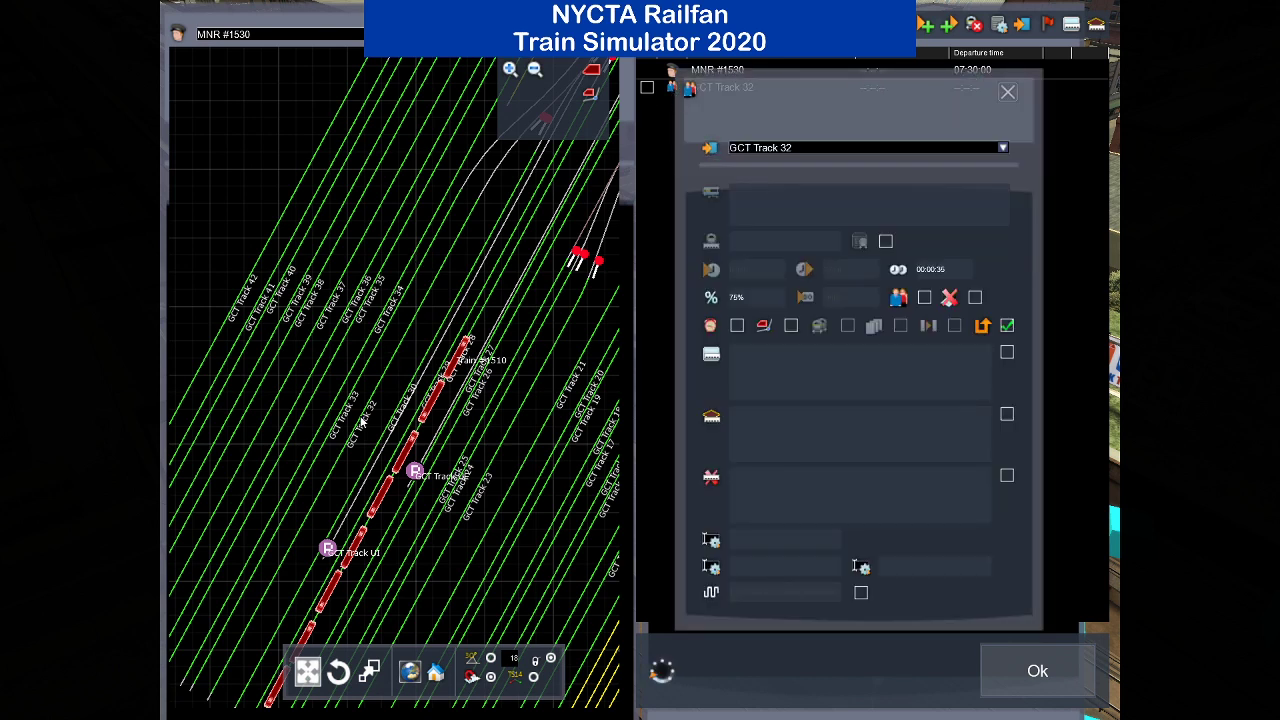
pyautogui.click(1008, 93)
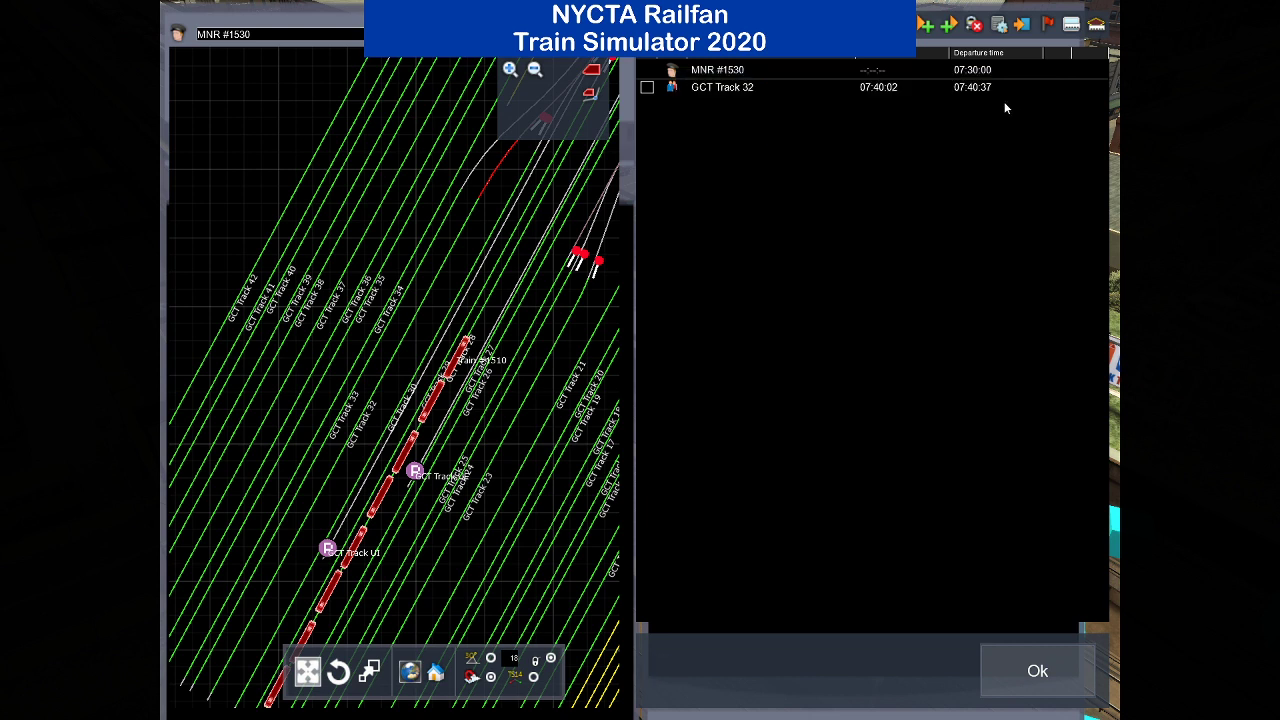
# Add a final destination at GCT Track 32 to the end of the MNR #1530 timetable.
pyautogui.click(1021, 24)
pyautogui.click(669, 104)
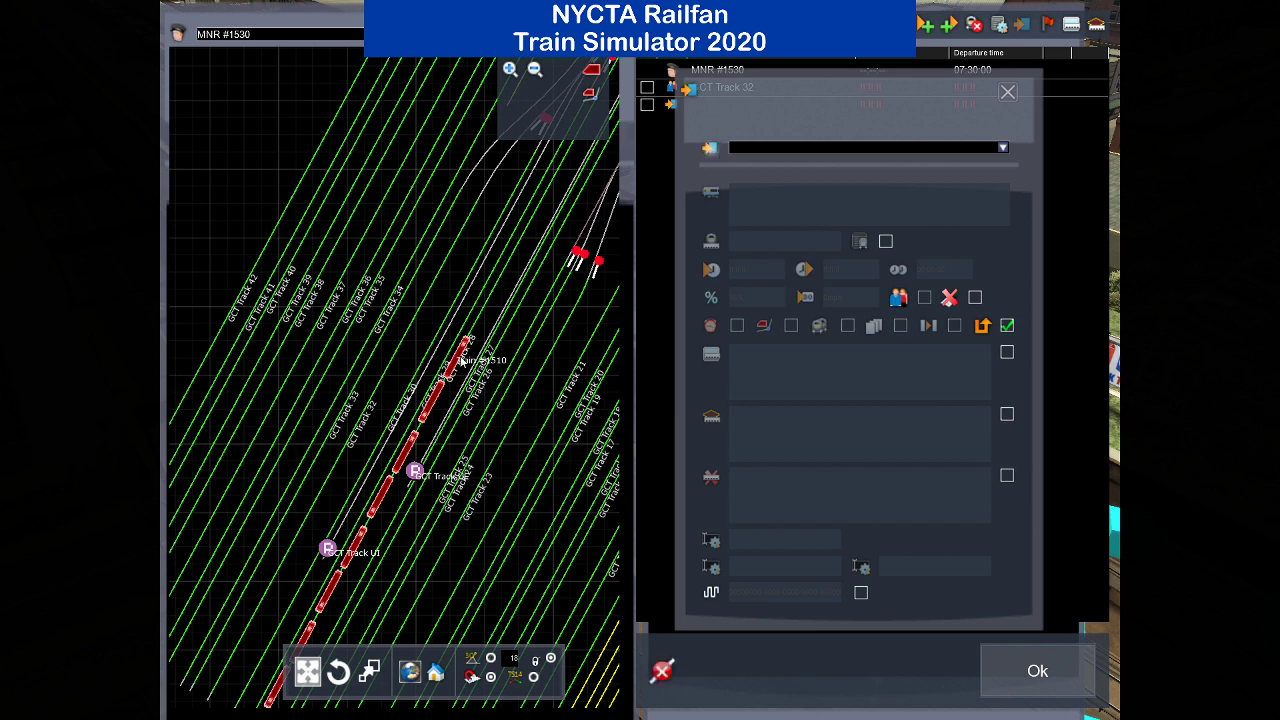
pyautogui.click(362, 425)
pyautogui.click(1009, 93)
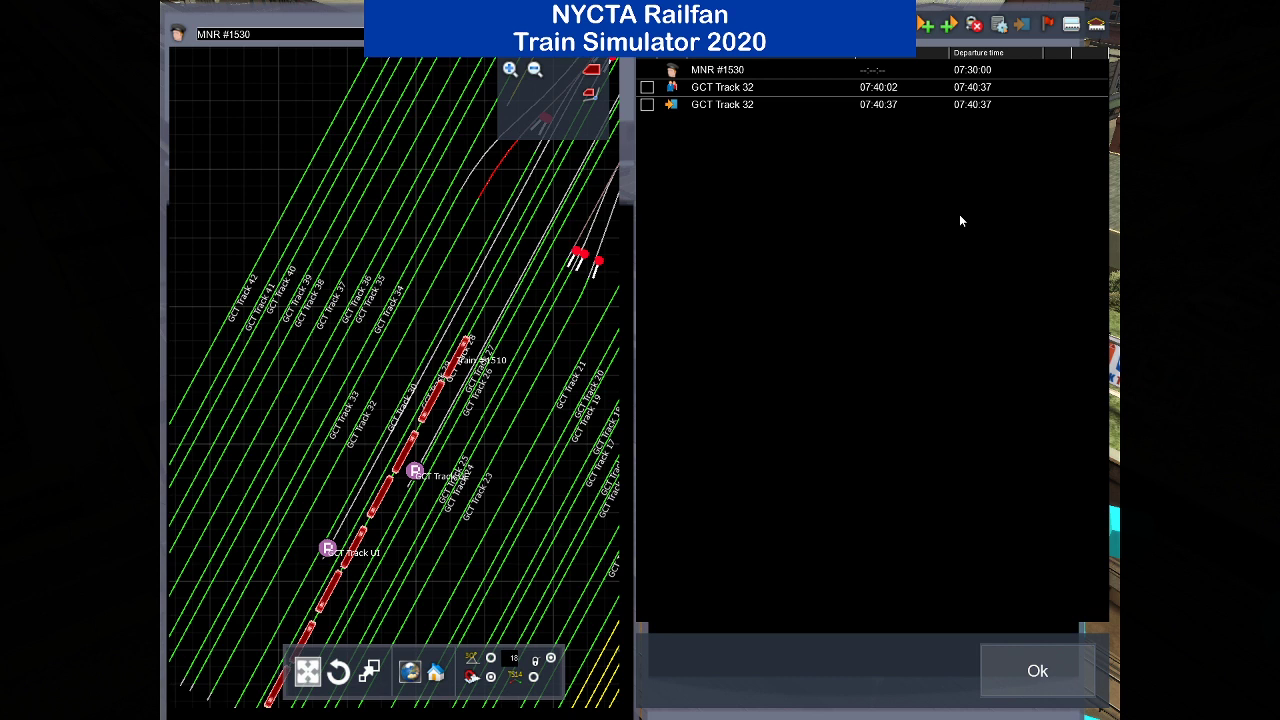
# Examine the timetable map along the line from Grand Central past MNR #1211 up to the MNR #1530 train.
pyautogui.scroll(-3, 418, 540)
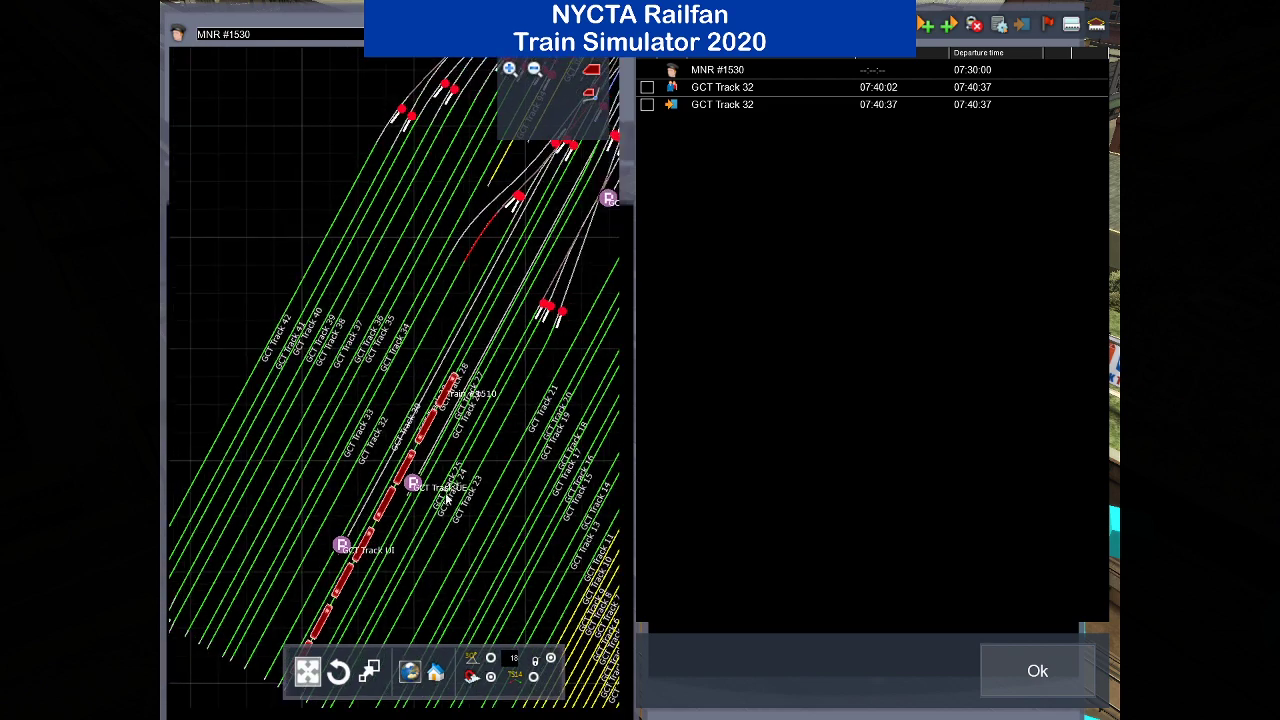
pyautogui.scroll(-3, 469, 438)
pyautogui.moveTo(491, 229); pyautogui.dragTo(295, 640)
pyautogui.moveTo(440, 302); pyautogui.dragTo(255, 575)
pyautogui.scroll(-3, 313, 519)
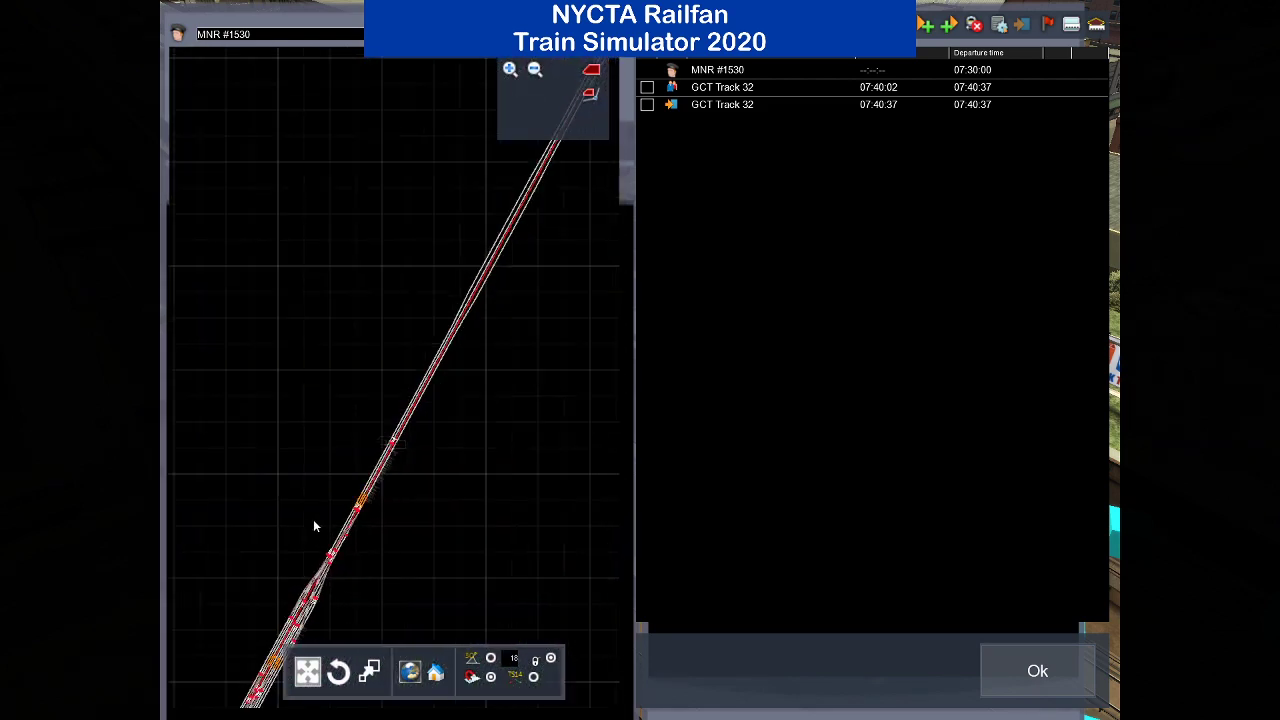
pyautogui.moveTo(338, 458); pyautogui.dragTo(250, 590)
pyautogui.moveTo(433, 373); pyautogui.dragTo(284, 597)
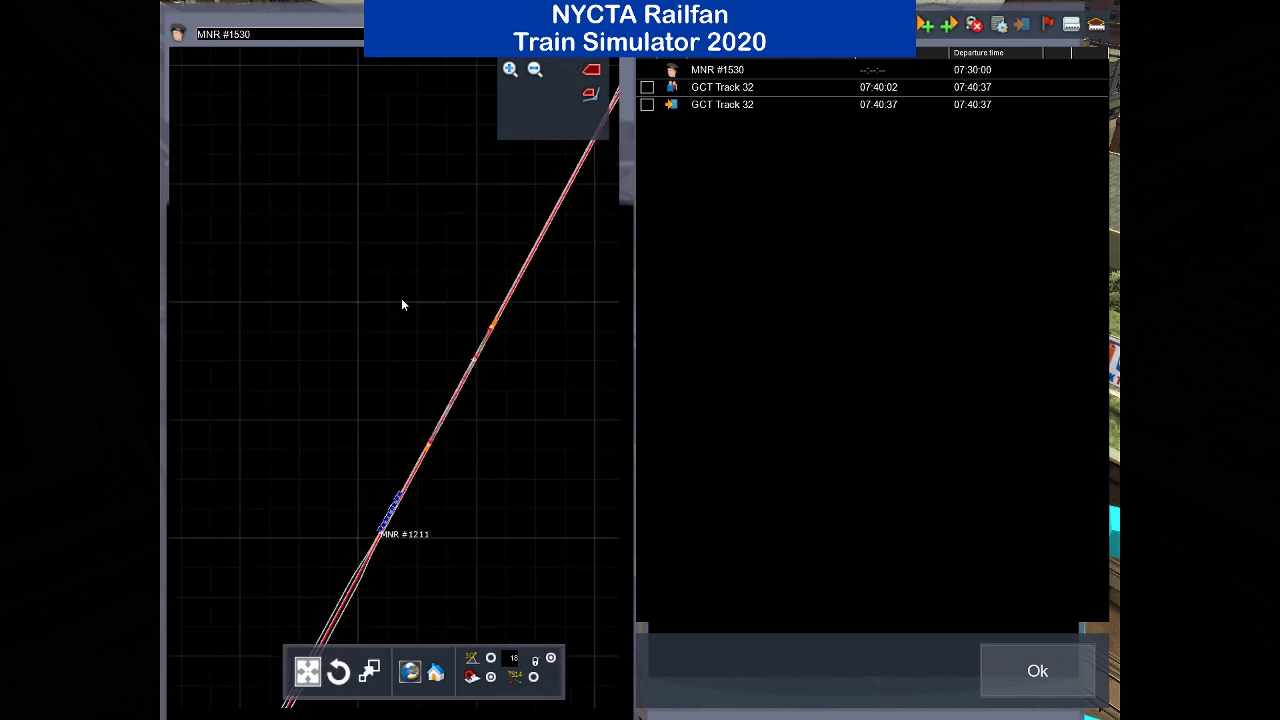
pyautogui.moveTo(401, 298); pyautogui.dragTo(158, 642)
pyautogui.moveTo(532, 167); pyautogui.dragTo(343, 452)
pyautogui.scroll(3, 336, 514)
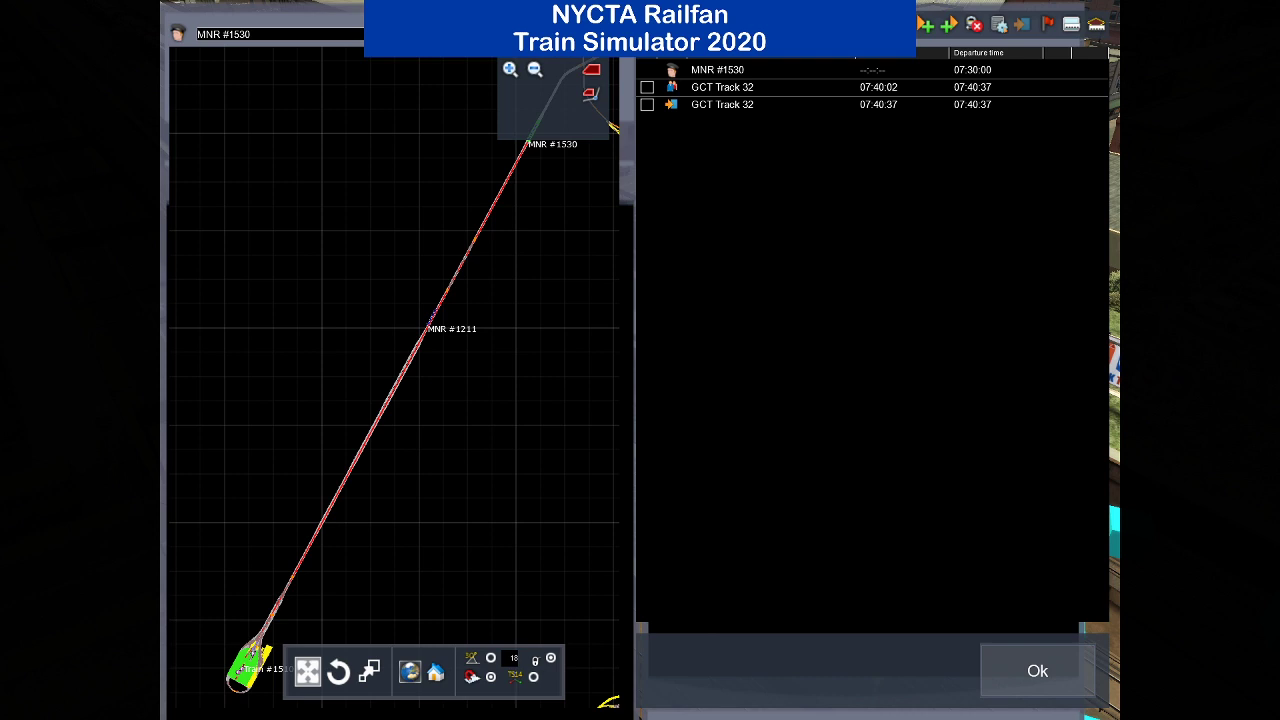
# Rename the MNR #1530 service as MNR #1513 and accept the timetable.
pyautogui.click(672, 74)
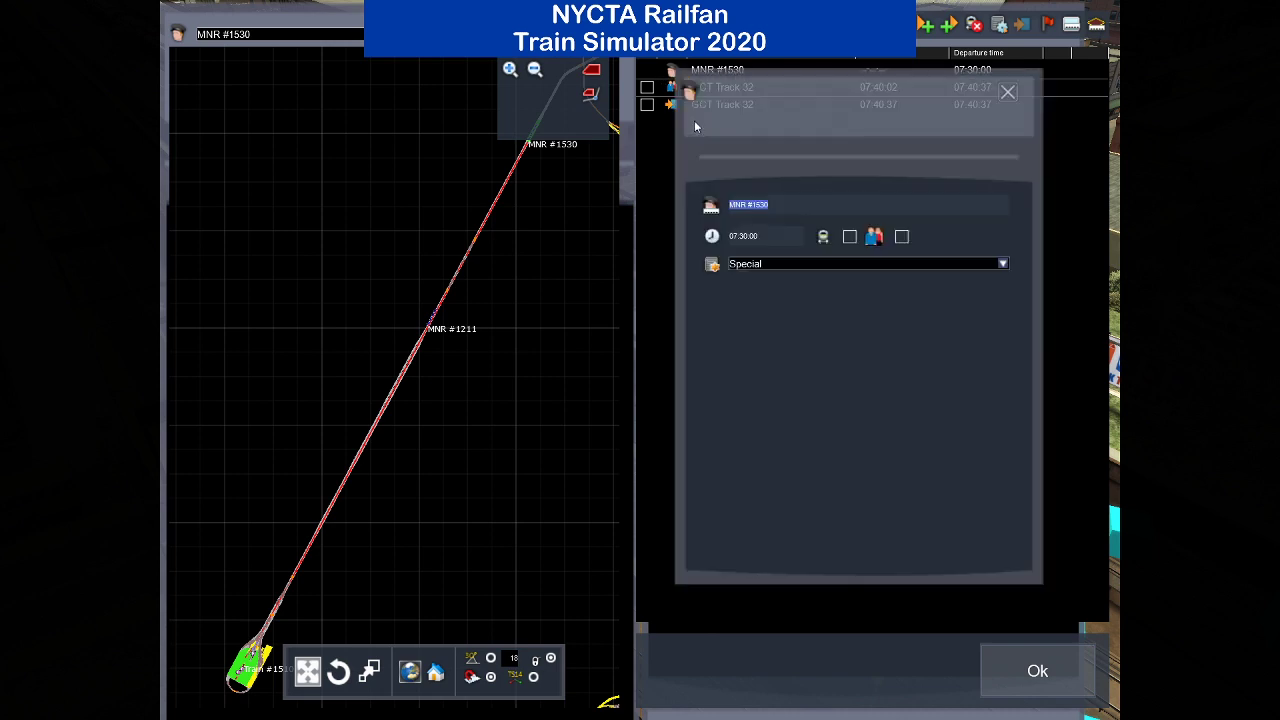
pyautogui.click(777, 212)
pyautogui.click(1012, 100)
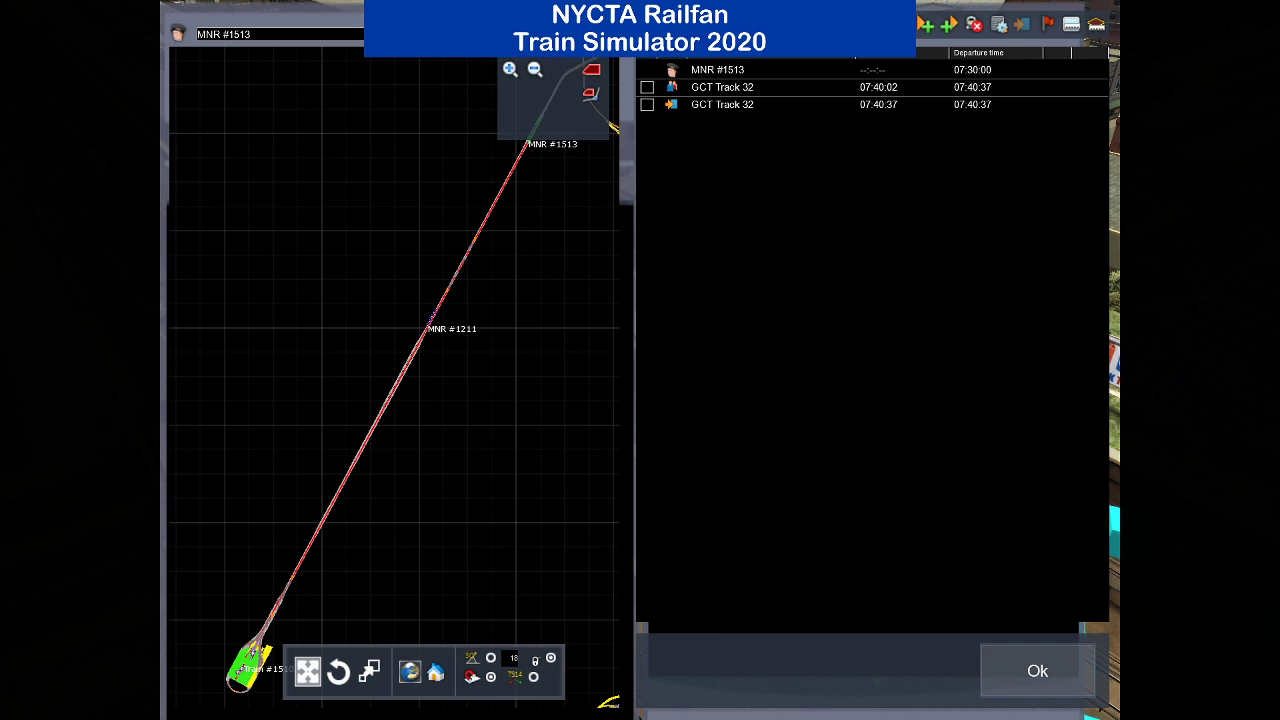
pyautogui.click(1033, 657)
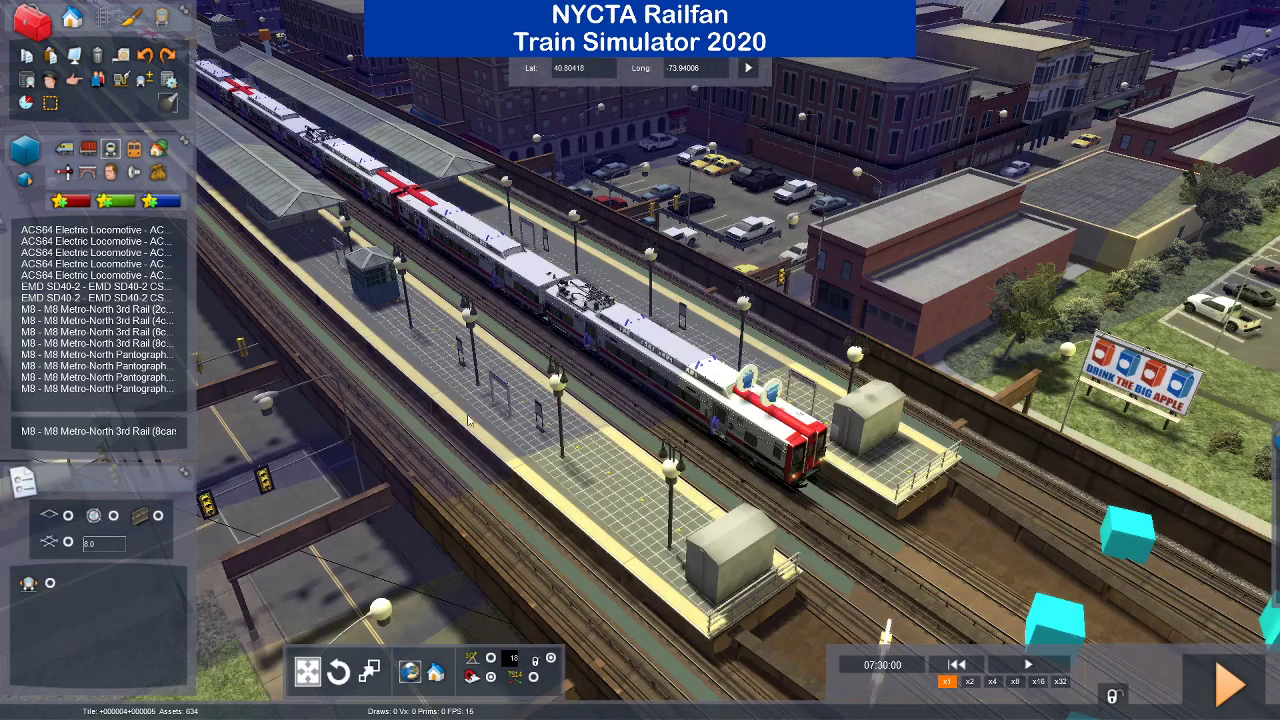
# Place a six-car M8 Metro-North 3rd Rail consist on a track of the multi-track section north of Harlem - 125th Street.
pyautogui.moveTo(408, 463); pyautogui.dragTo(480, 220, button='right')
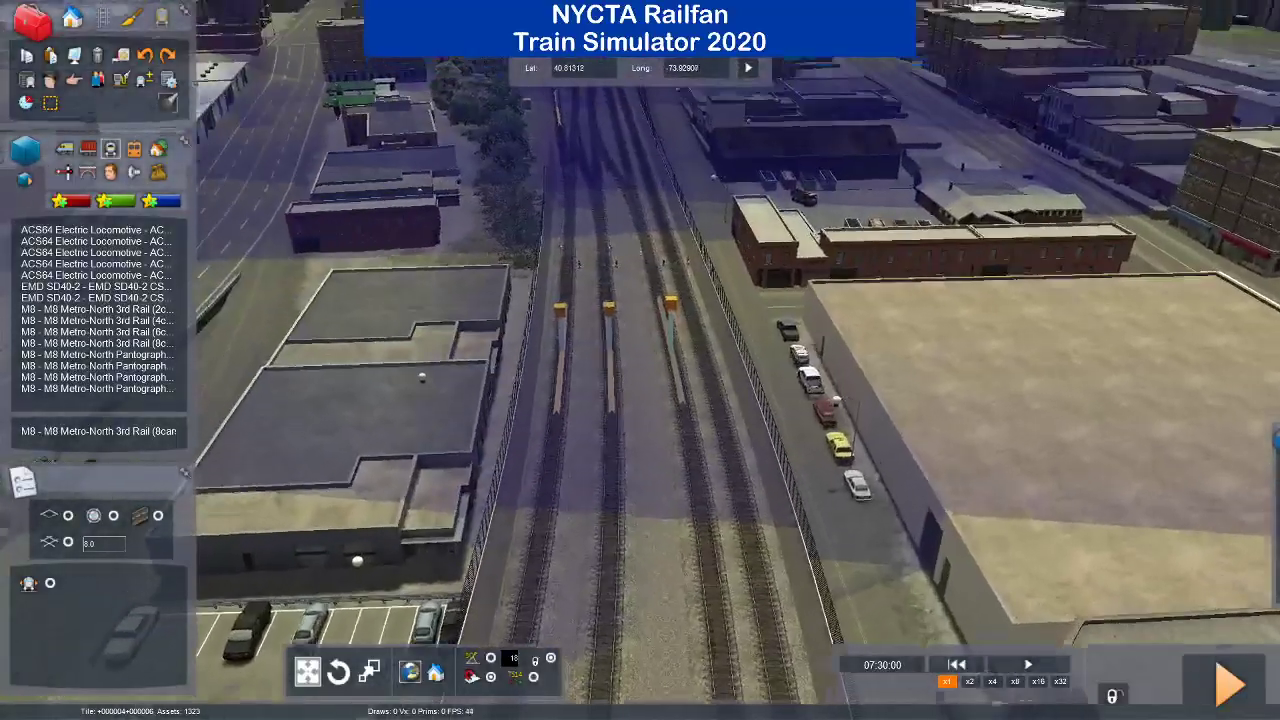
pyautogui.moveTo(820, 620); pyautogui.dragTo(820, 485, button='right')
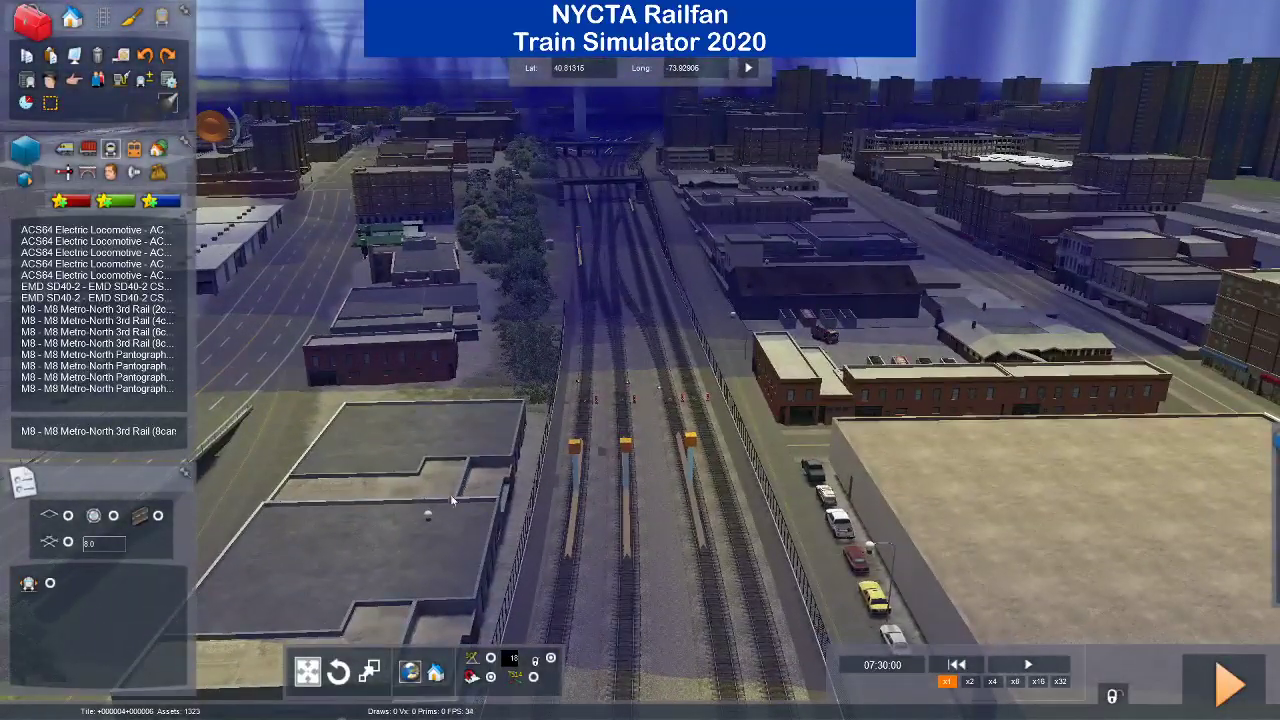
pyautogui.click(80, 343)
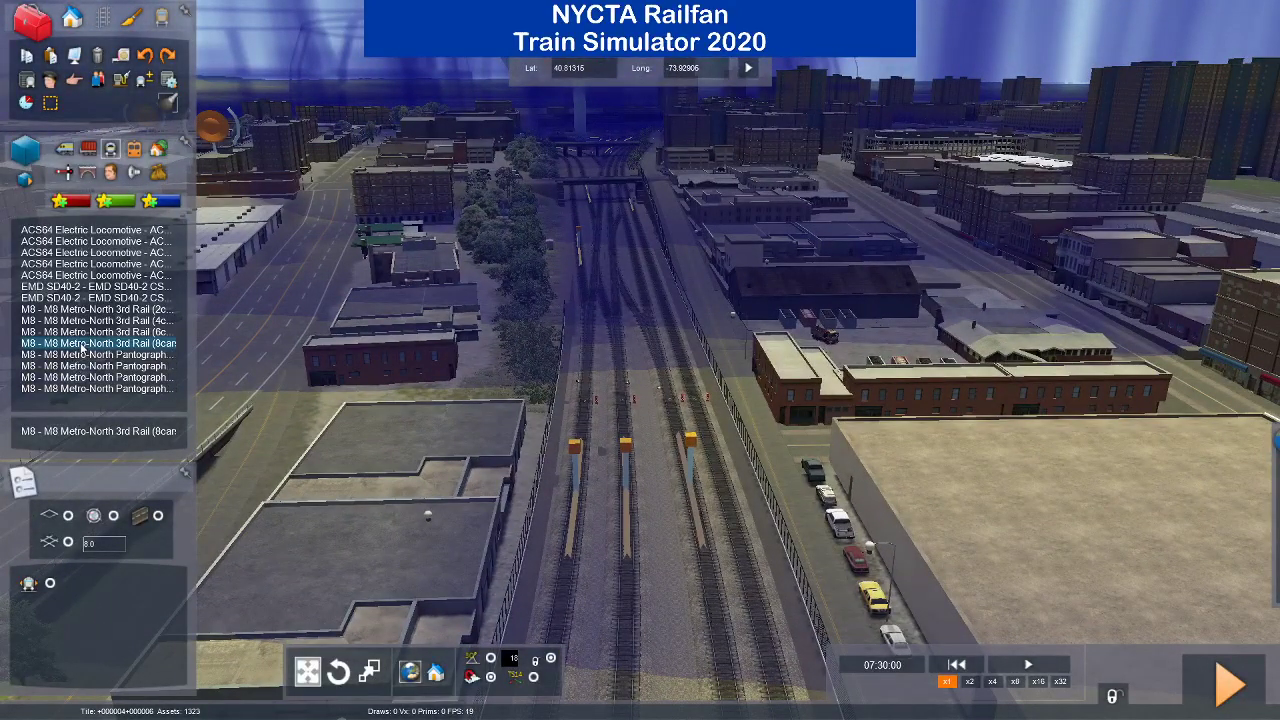
pyautogui.click(610, 465)
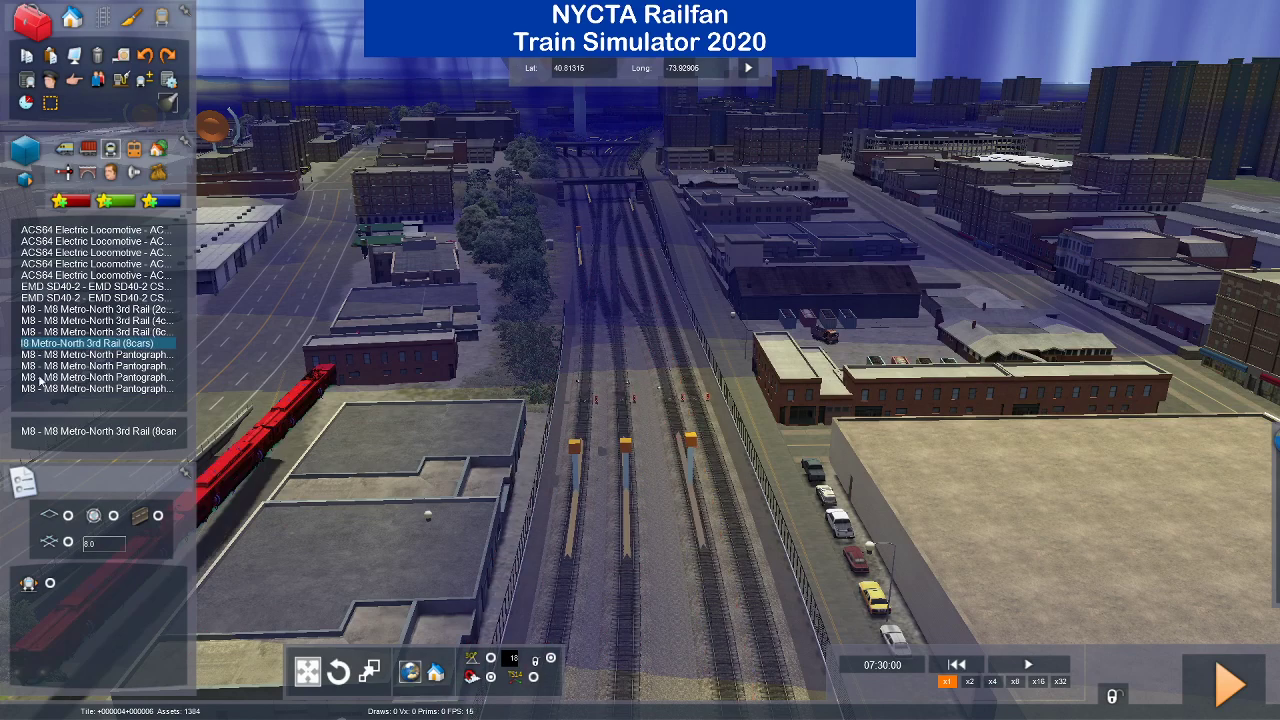
pyautogui.click(86, 331)
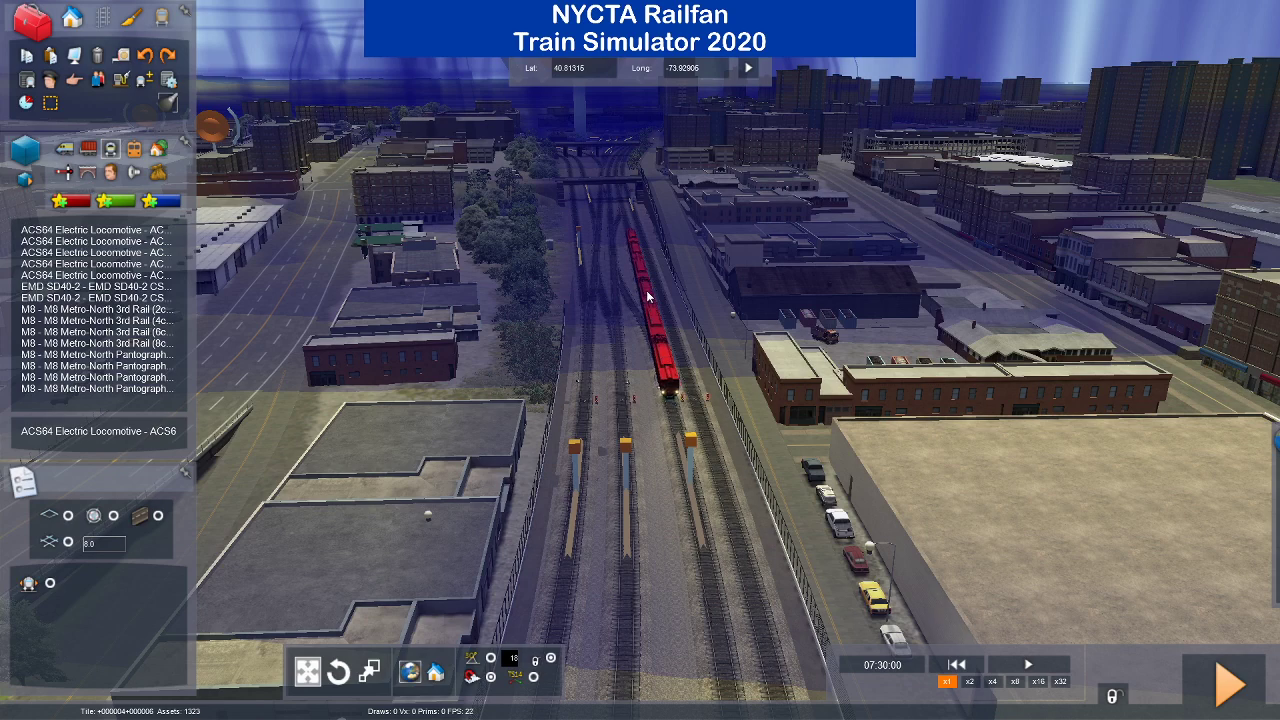
pyautogui.click(647, 296)
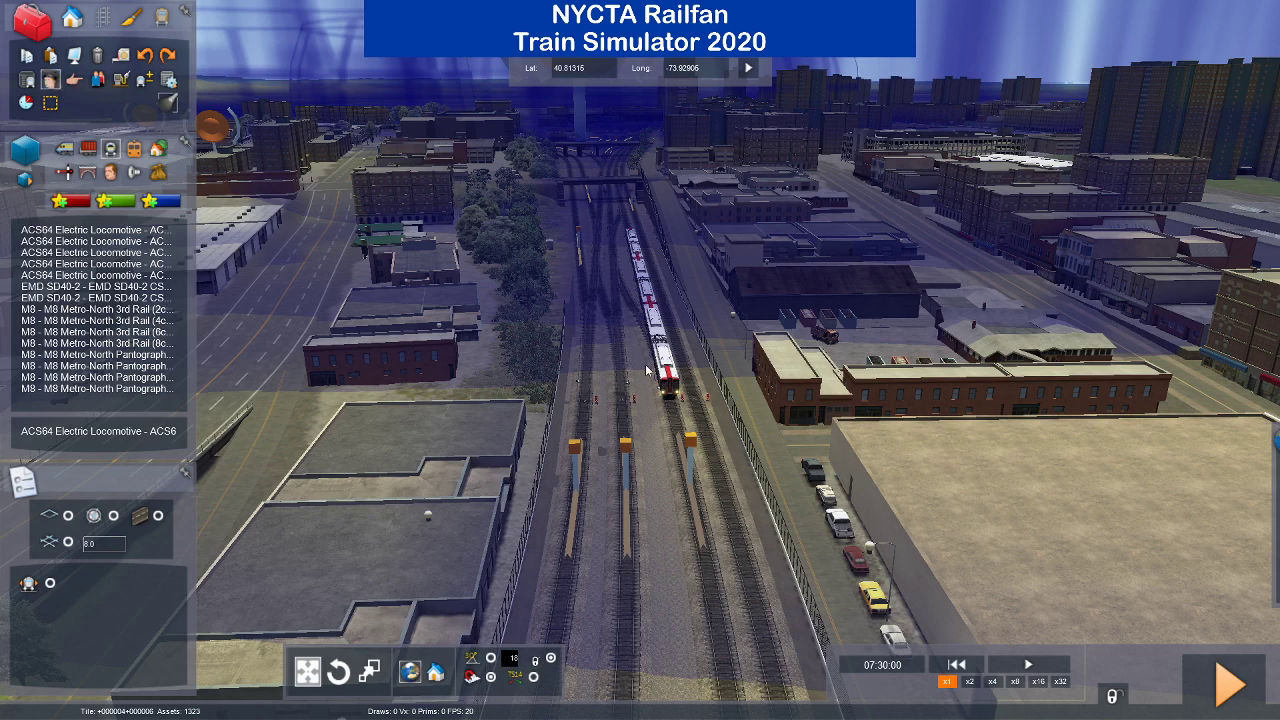
# Rename the newly placed M8 train's service, Service1, as MNR #1313 in the timetable.
pyautogui.click(25, 100)
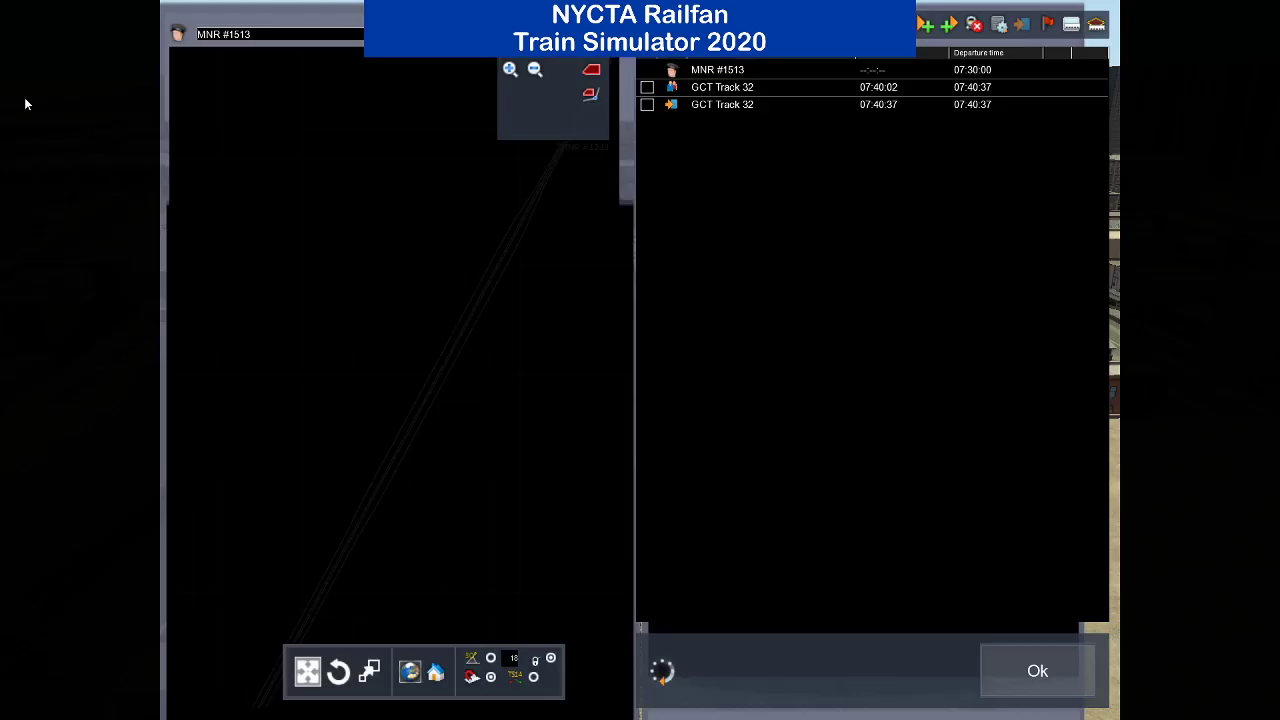
pyautogui.click(290, 34)
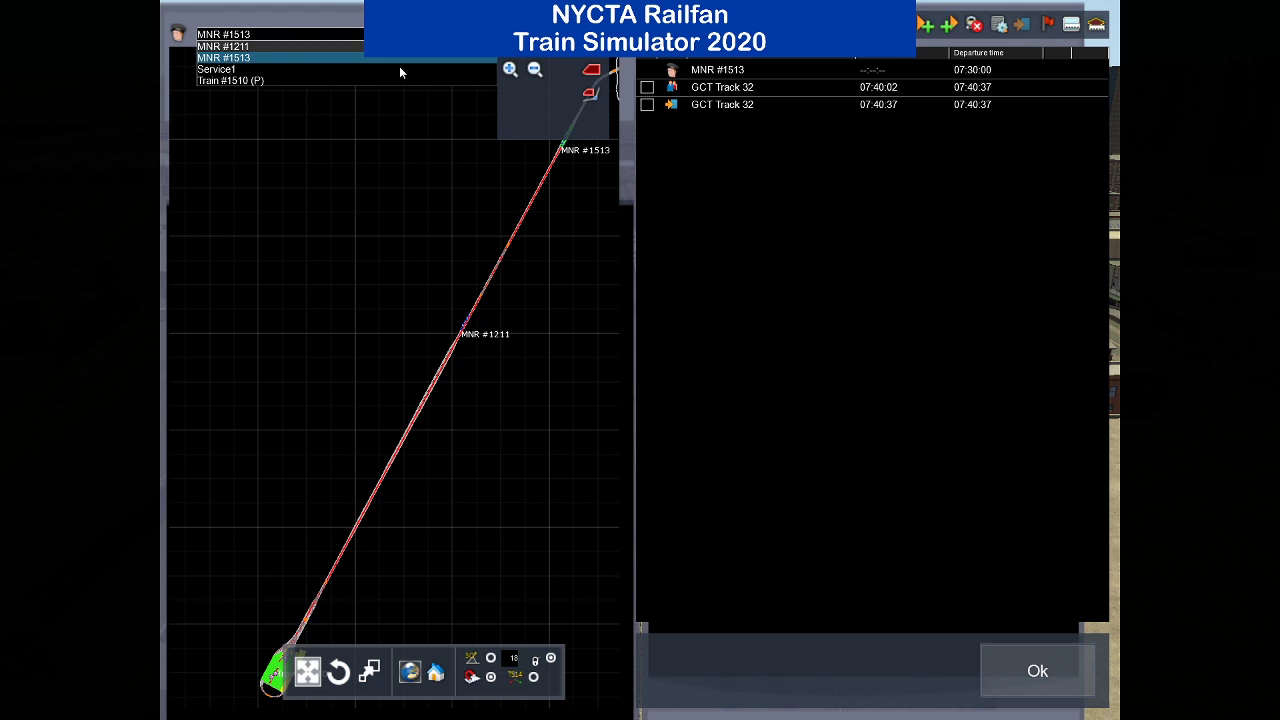
pyautogui.click(338, 69)
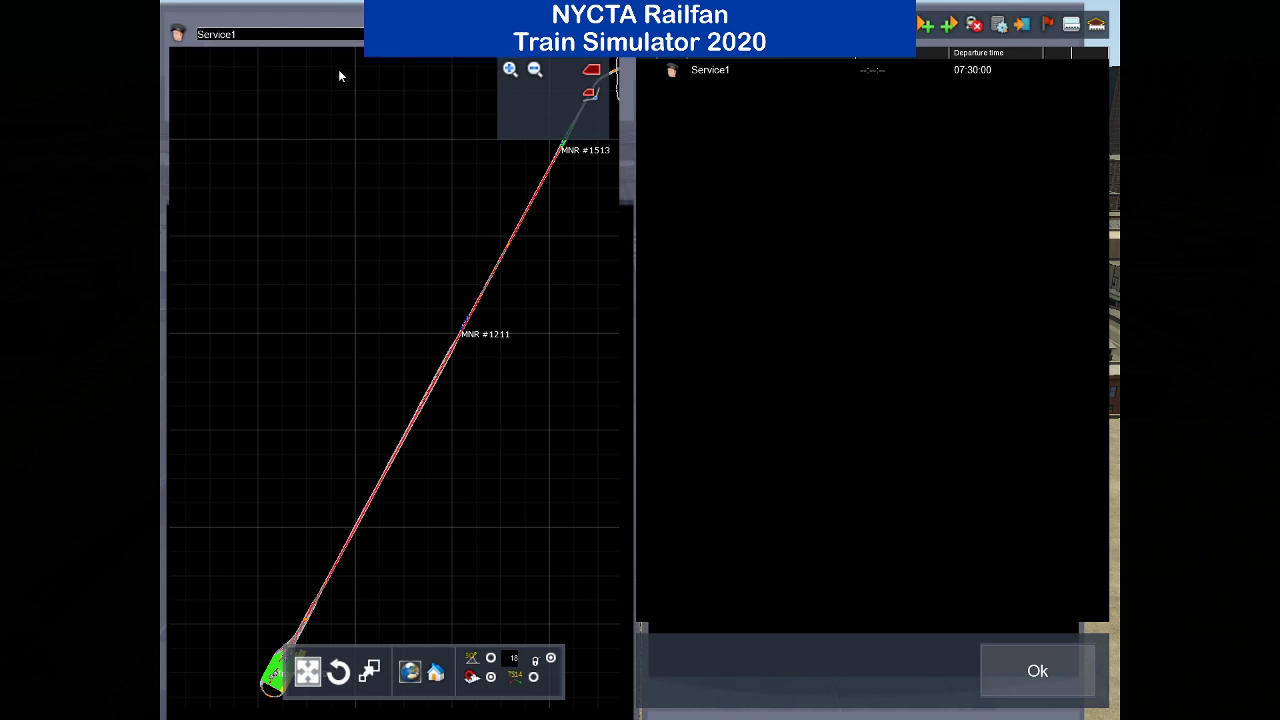
pyautogui.doubleClick(676, 70)
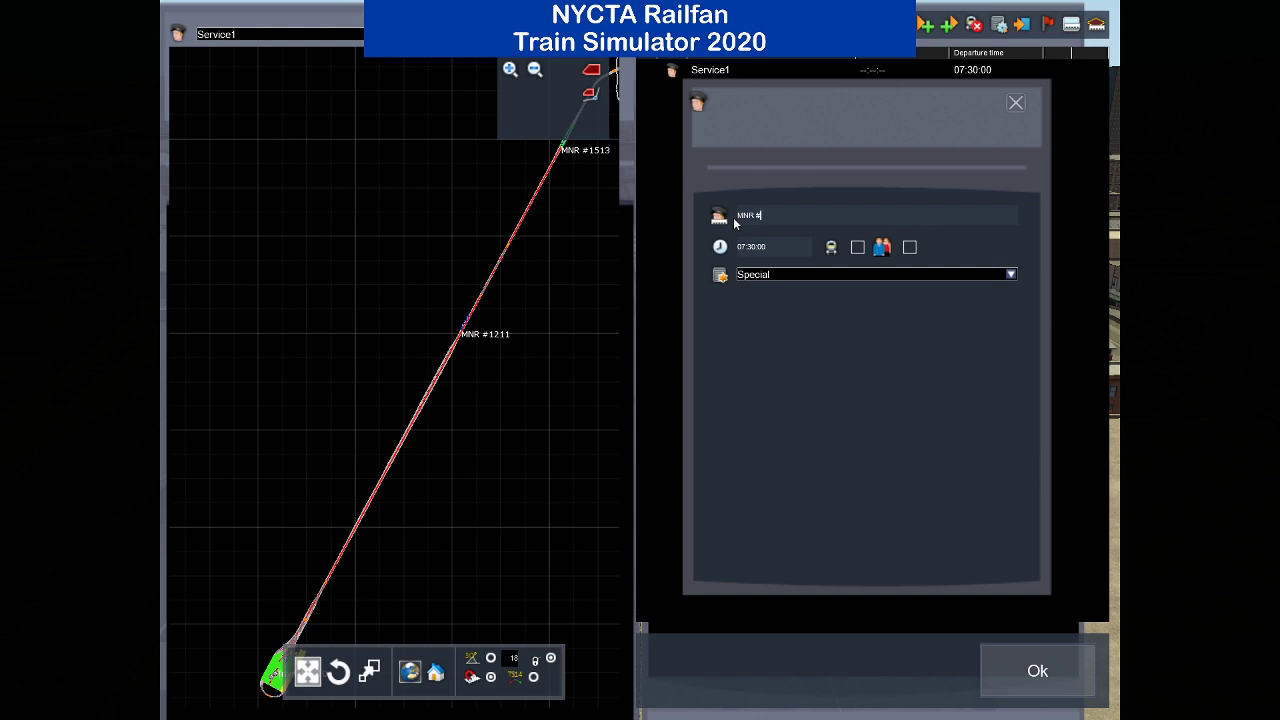
pyautogui.write('1313')
pyautogui.click(1016, 103)
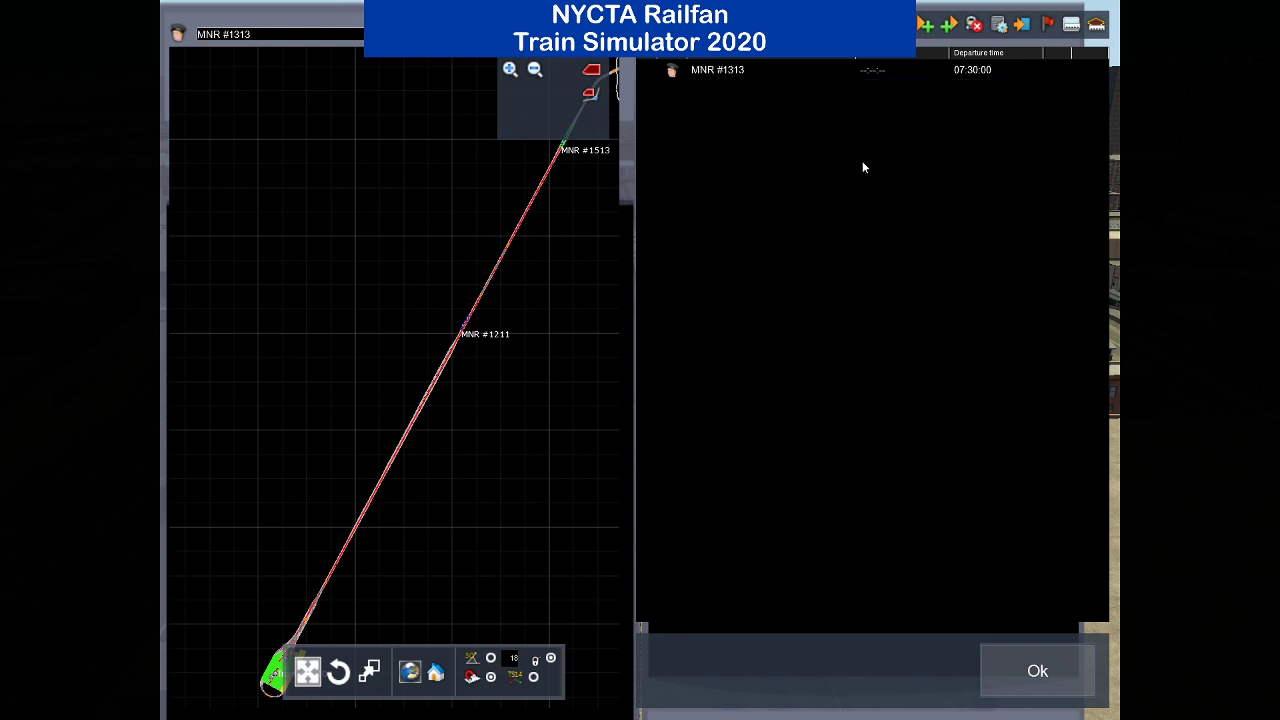
# Add a passenger stop at Harlem - 125th St. Track 2 to the MNR #1313 timetable.
pyautogui.click(901, 24)
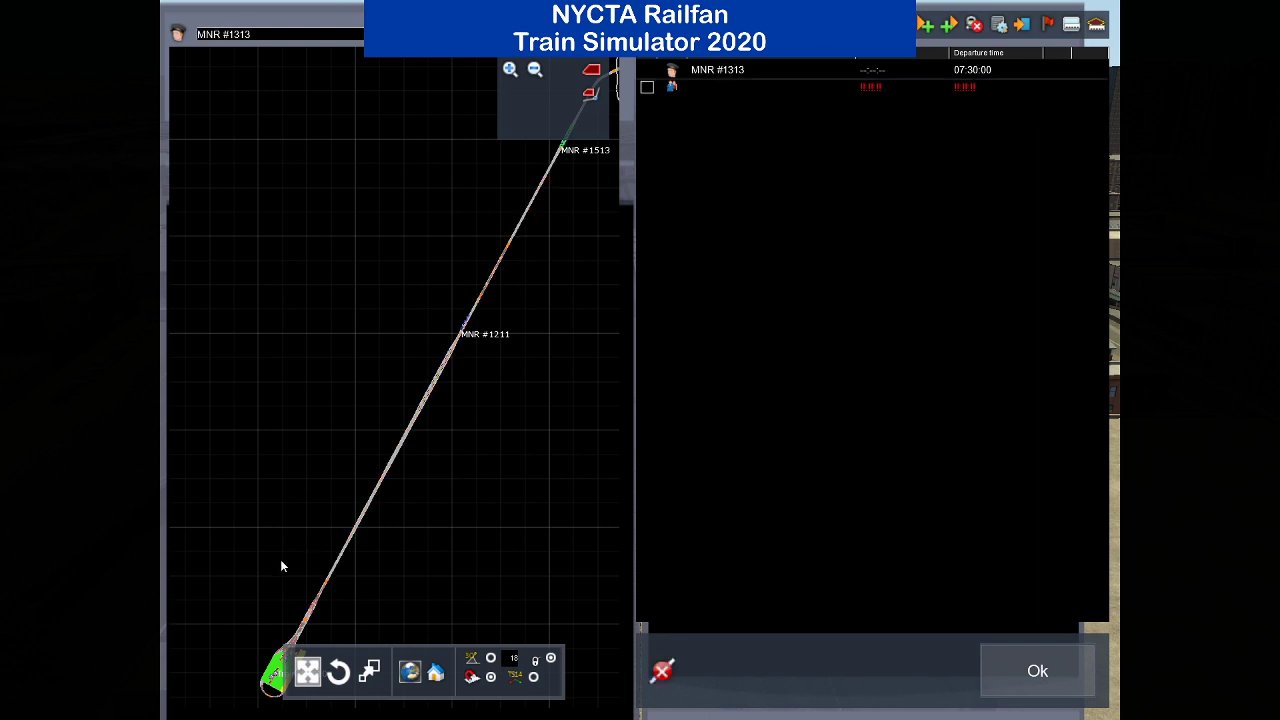
pyautogui.moveTo(280, 559)
pyautogui.mouseDown()
pyautogui.moveTo(382, 352)
pyautogui.moveTo(292, 556)
pyautogui.mouseUp()
pyautogui.moveTo(443, 203); pyautogui.dragTo(284, 460)
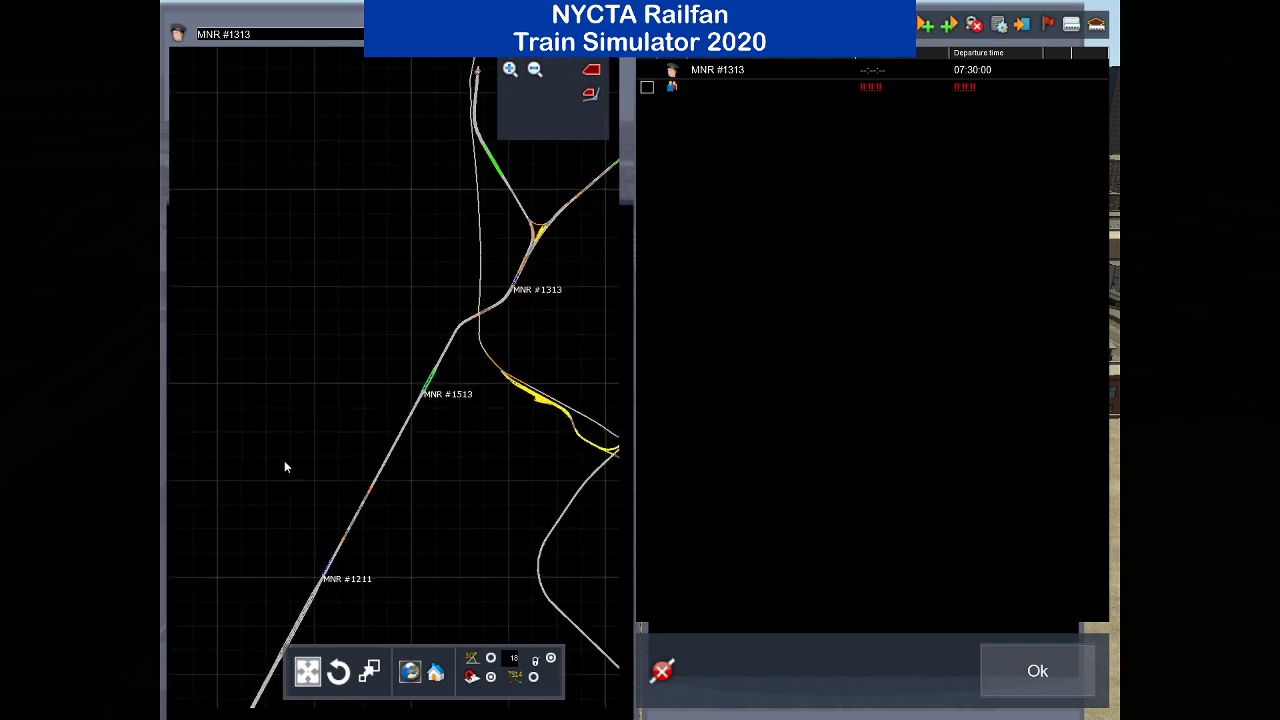
pyautogui.scroll(5, 422, 369)
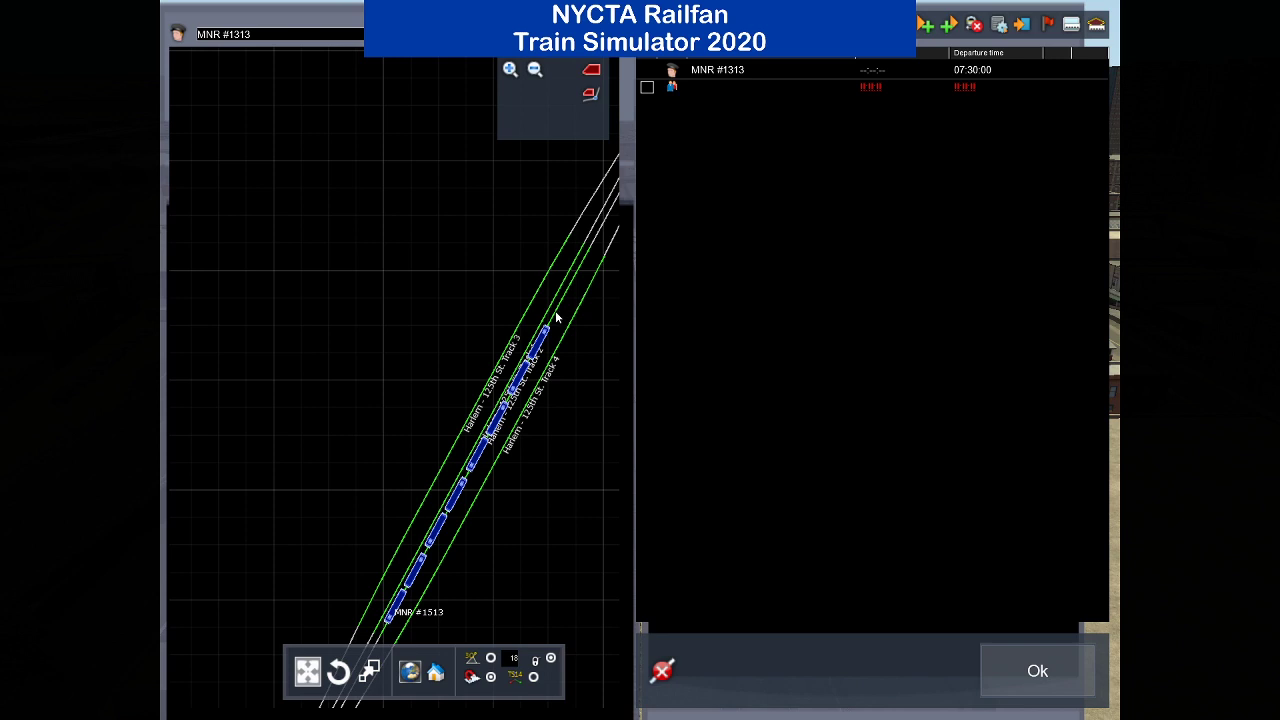
pyautogui.click(672, 87)
pyautogui.click(708, 146)
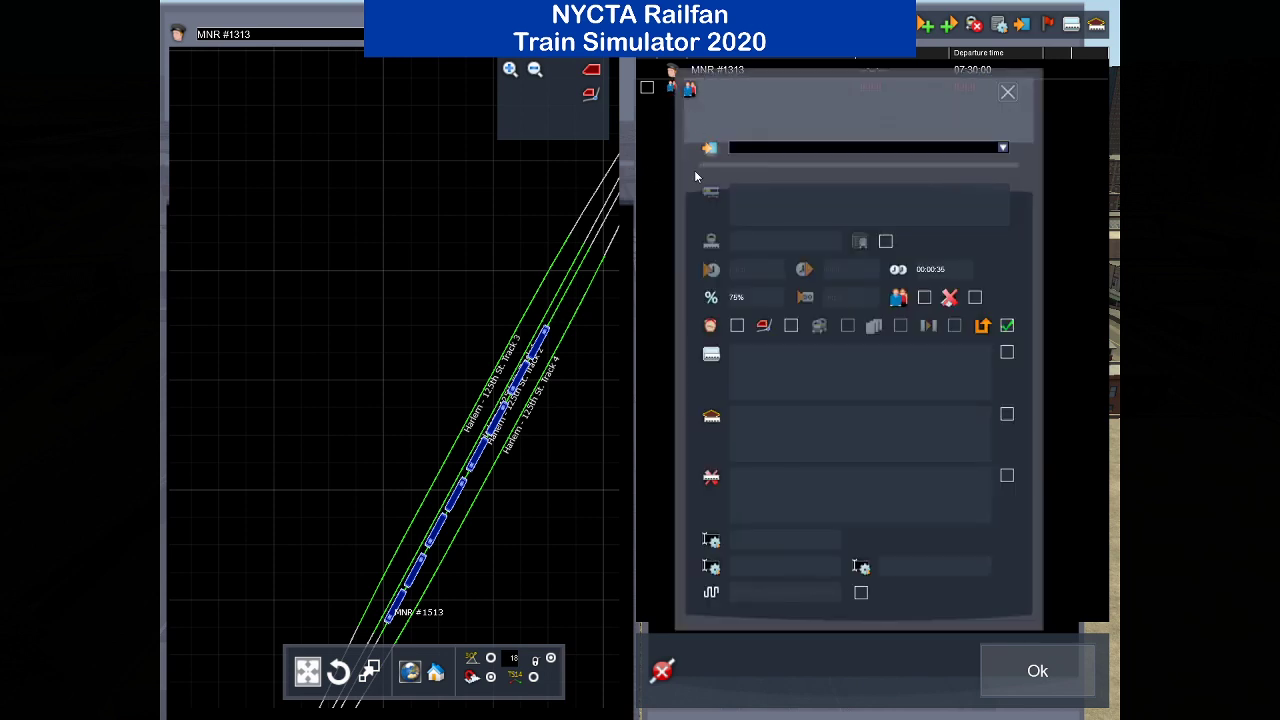
pyautogui.click(569, 287)
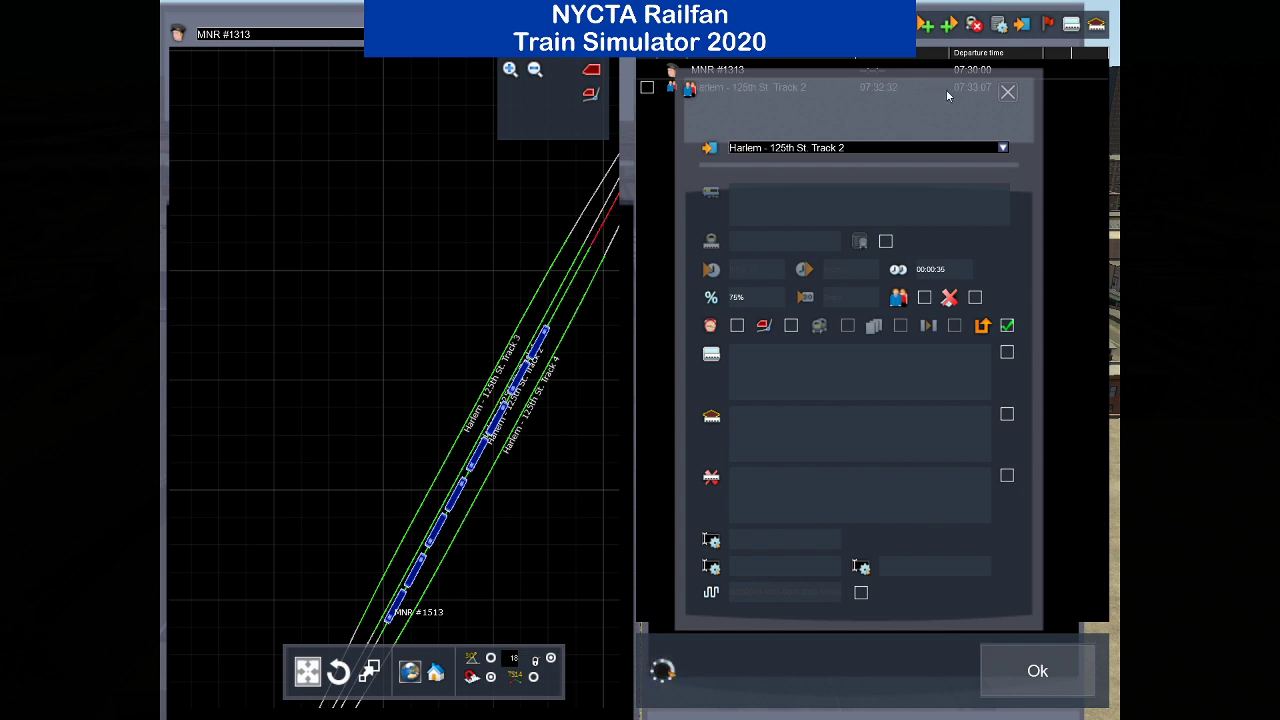
pyautogui.click(1007, 91)
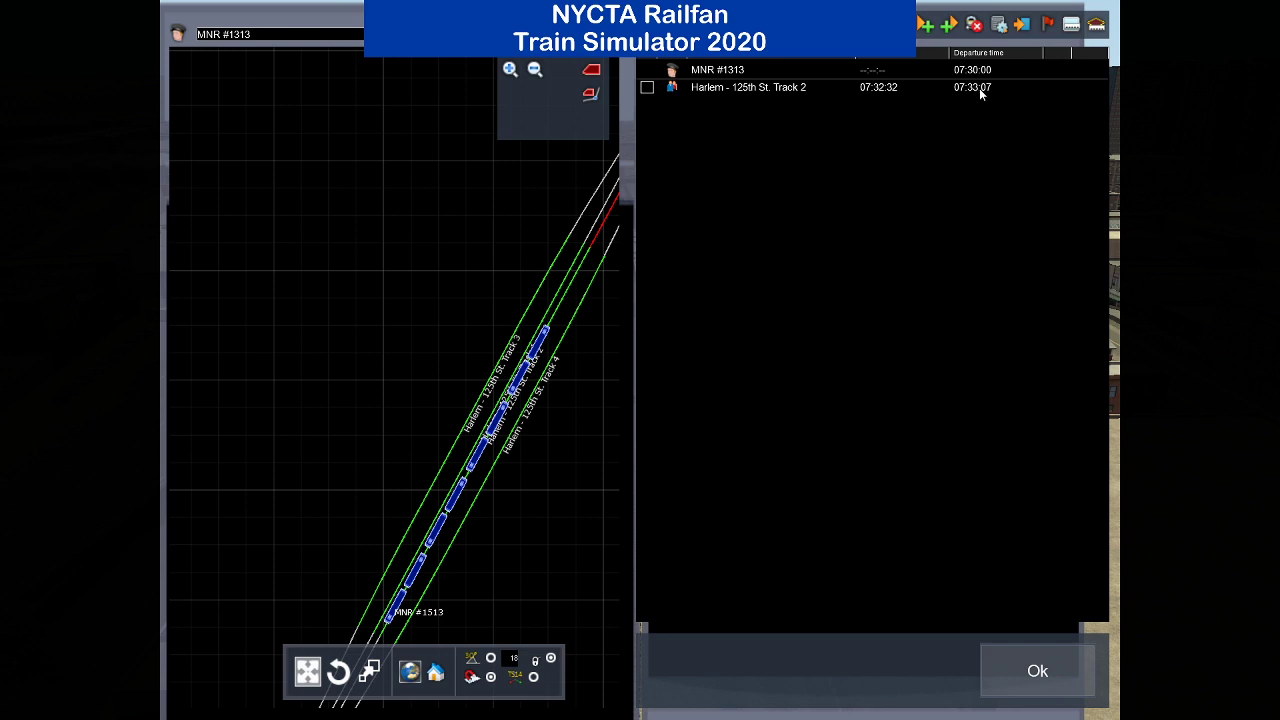
# Add a second passenger stop at GCT Track 33 to the MNR #1313 timetable.
pyautogui.scroll(-3, 550, 510)
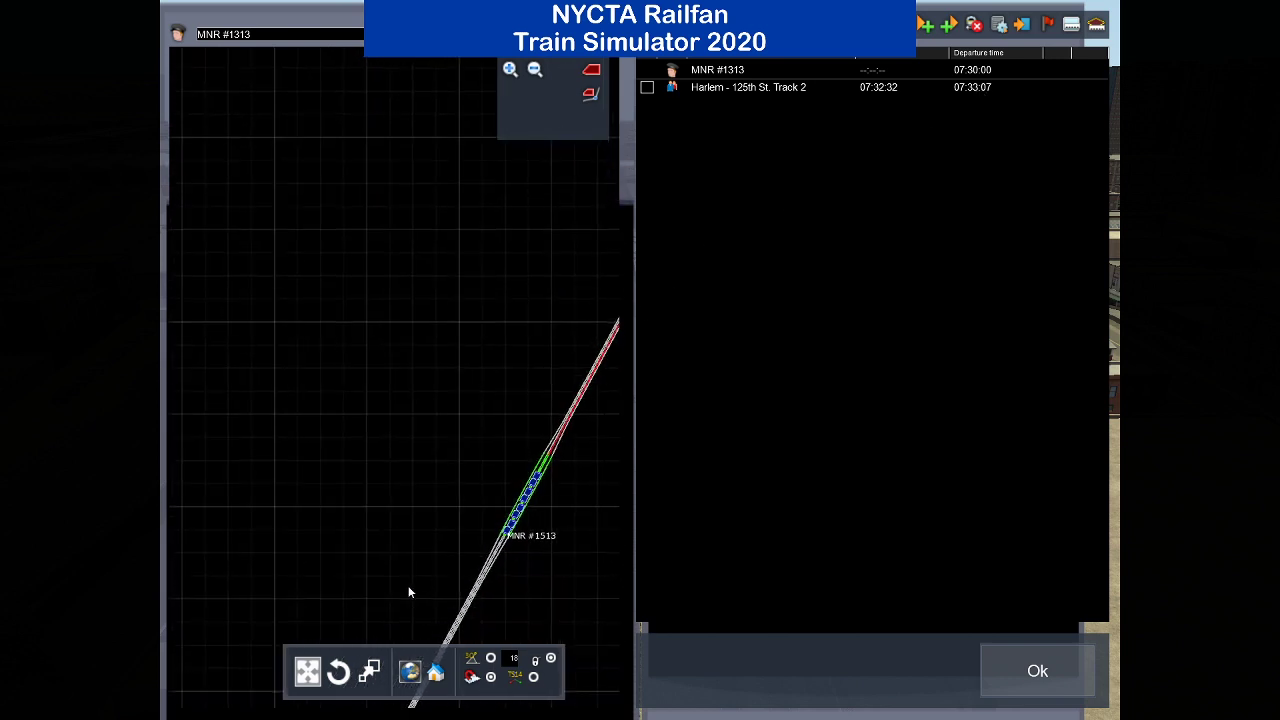
pyautogui.moveTo(409, 591); pyautogui.dragTo(398, 476, button='right')
pyautogui.scroll(-2, 398, 476)
pyautogui.scroll(-5, 365, 612)
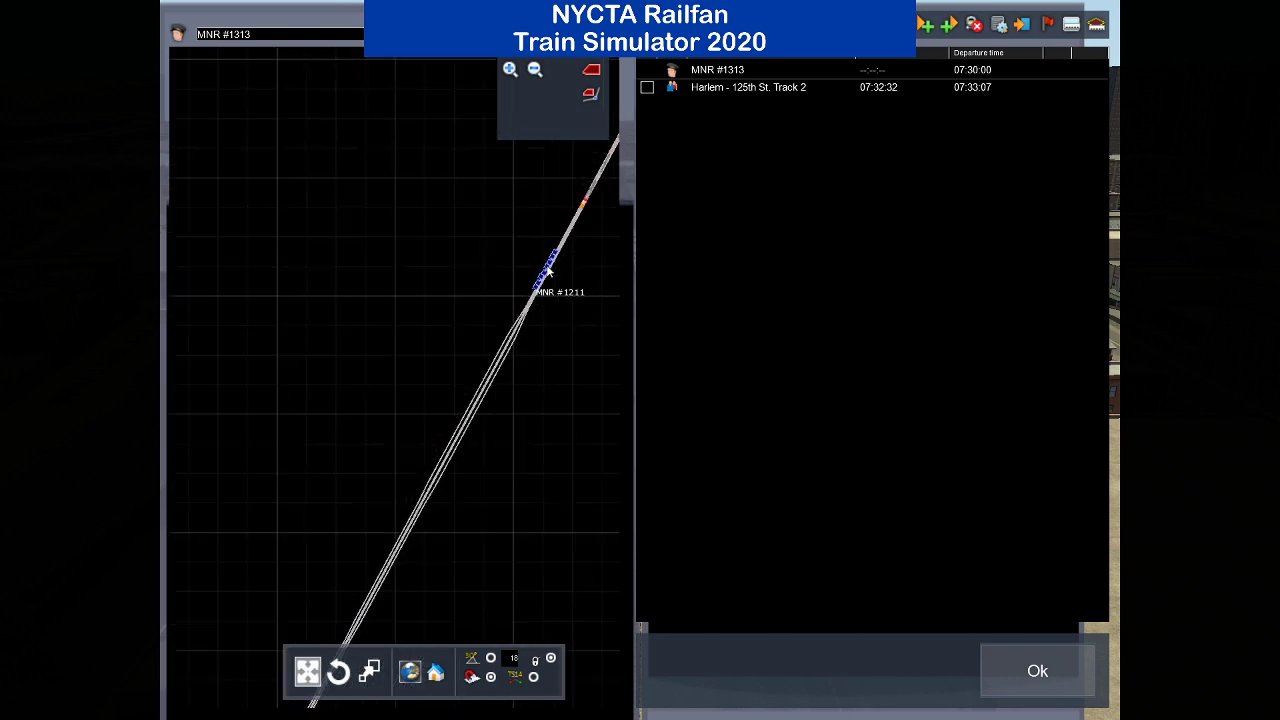
pyautogui.scroll(8, 421, 425)
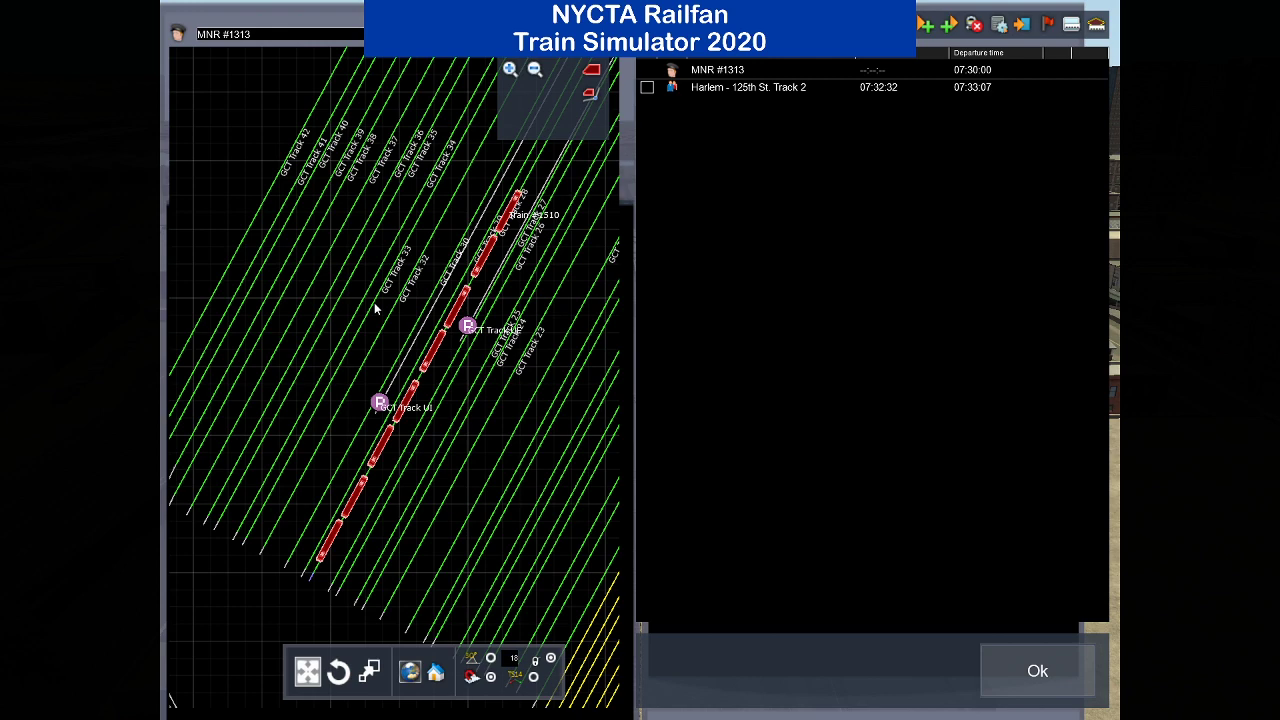
pyautogui.moveTo(374, 300); pyautogui.dragTo(400, 369)
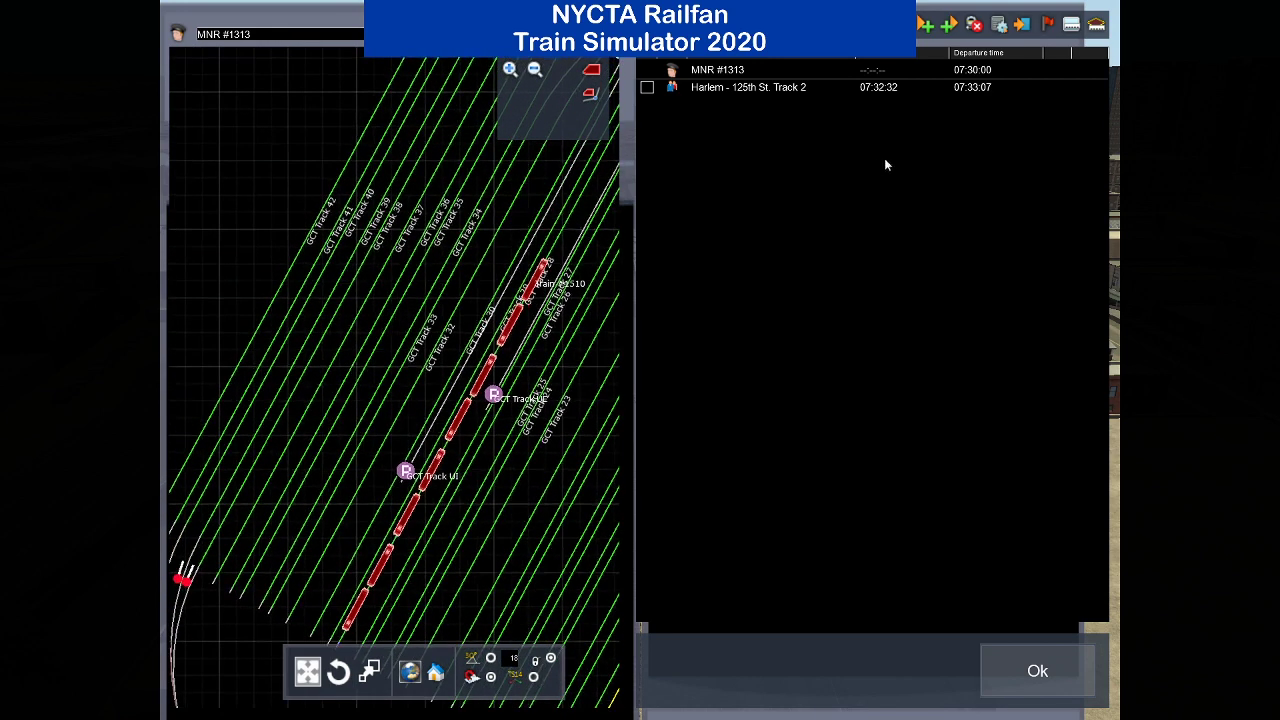
pyautogui.click(858, 26)
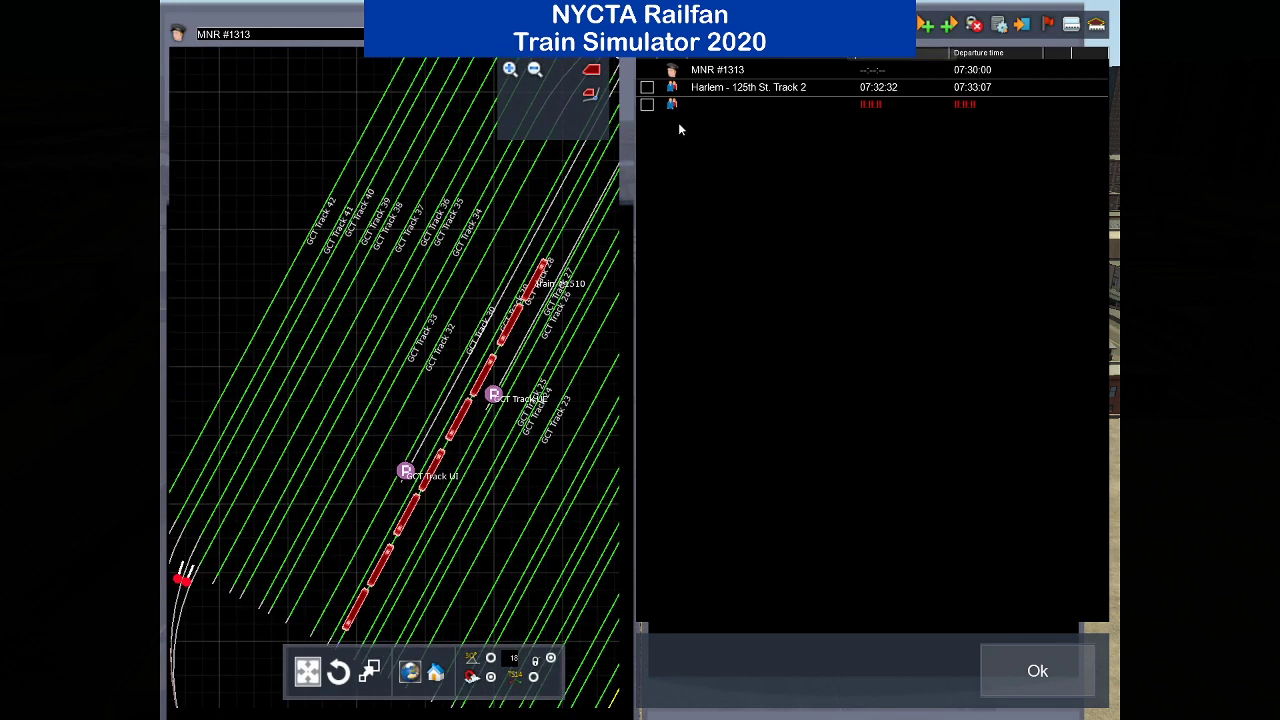
pyautogui.click(670, 101)
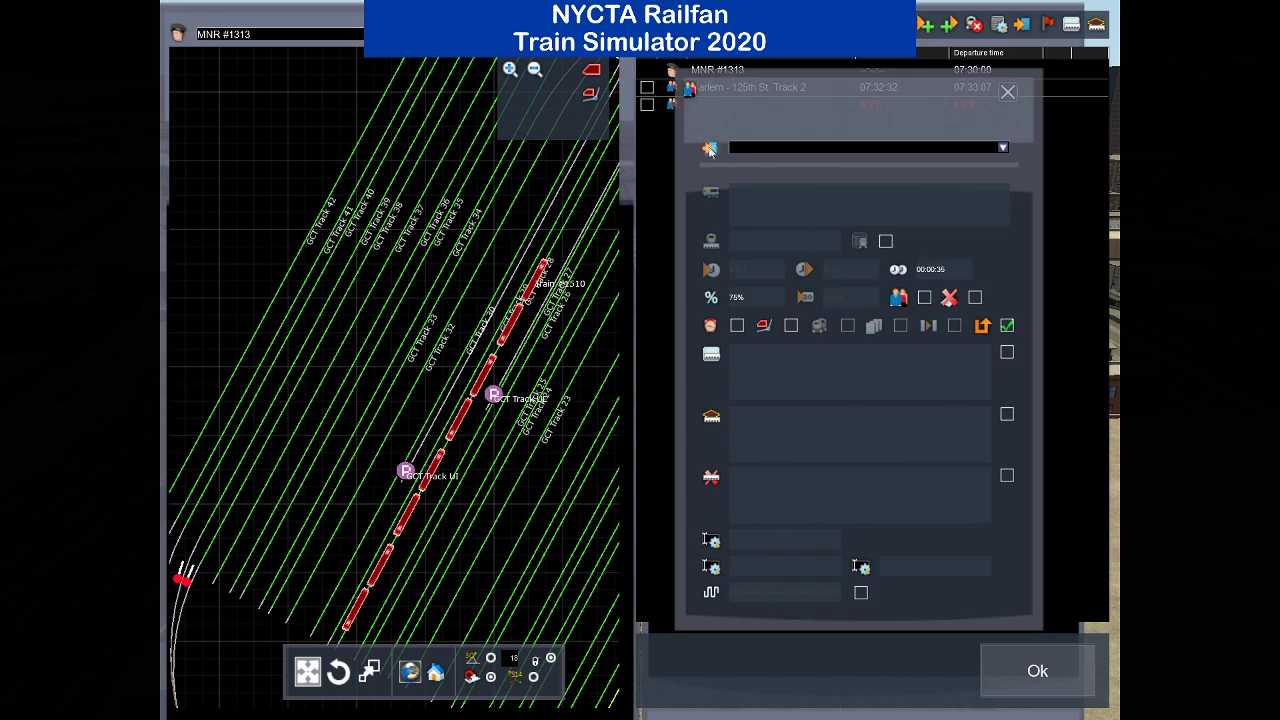
pyautogui.click(428, 327)
pyautogui.click(1008, 91)
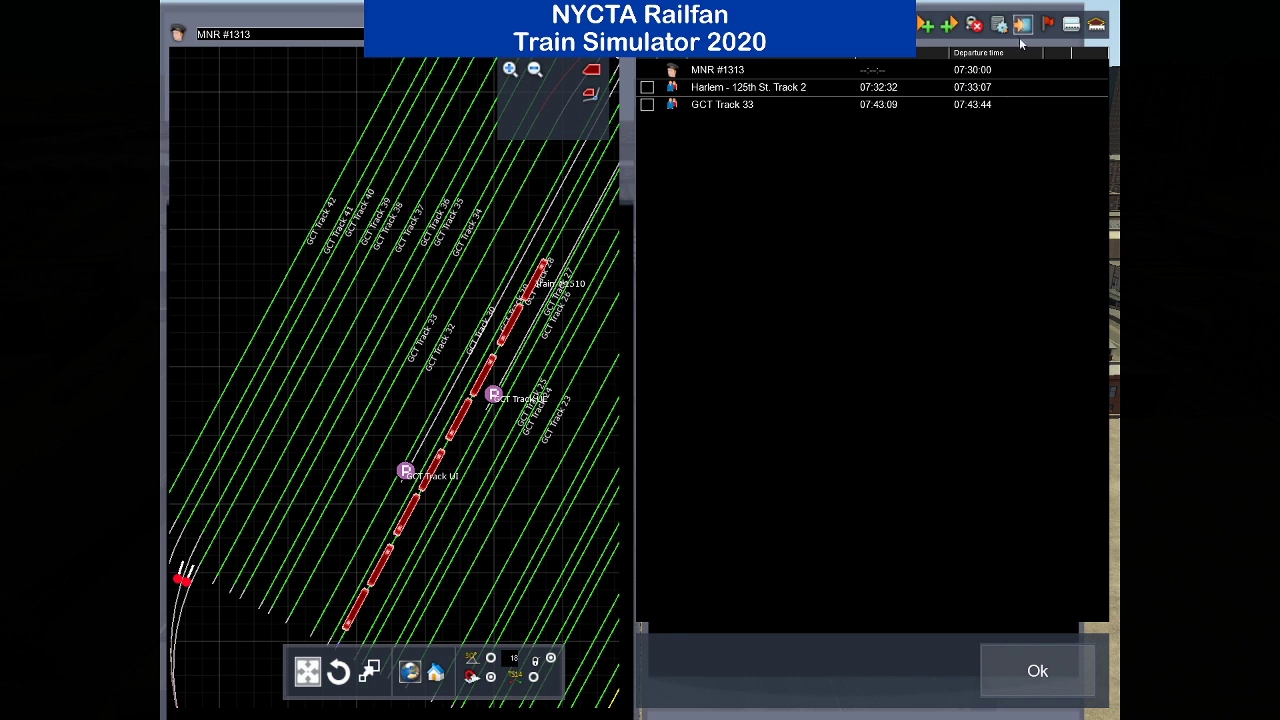
# Add a final destination at GCT Track 33 to the end of the MNR #1313 timetable.
pyautogui.click(676, 122)
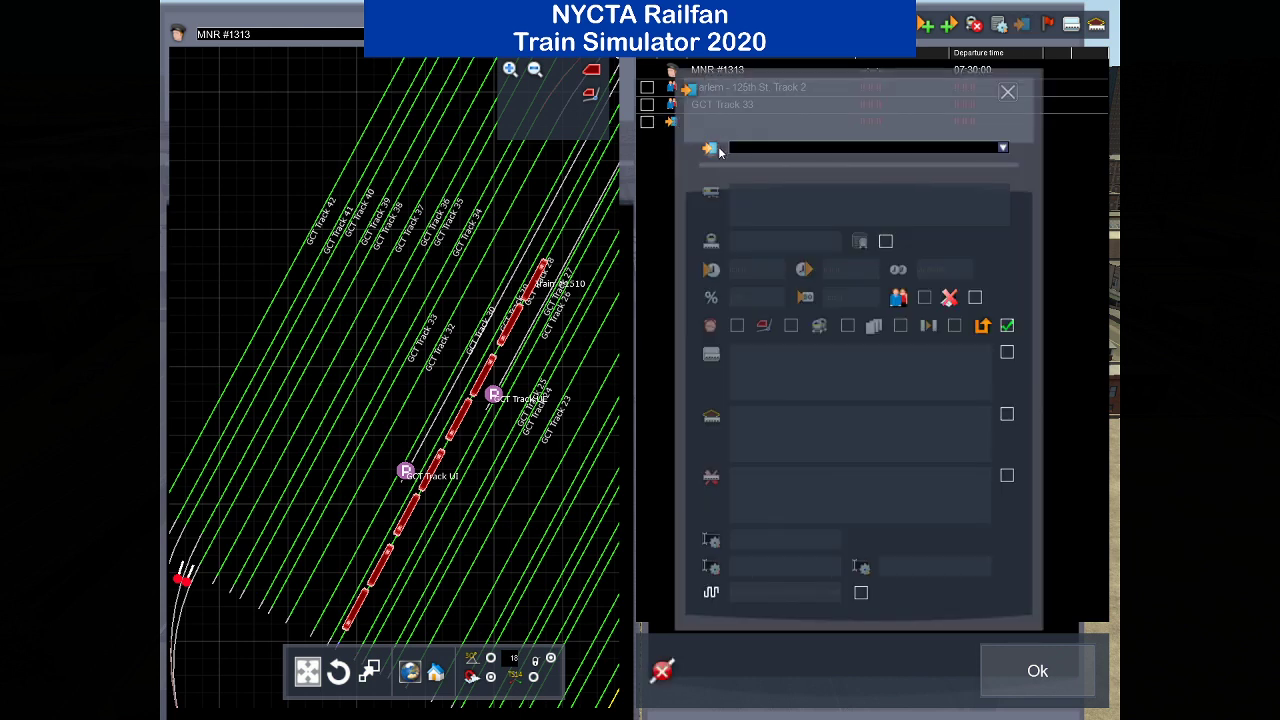
pyautogui.click(432, 320)
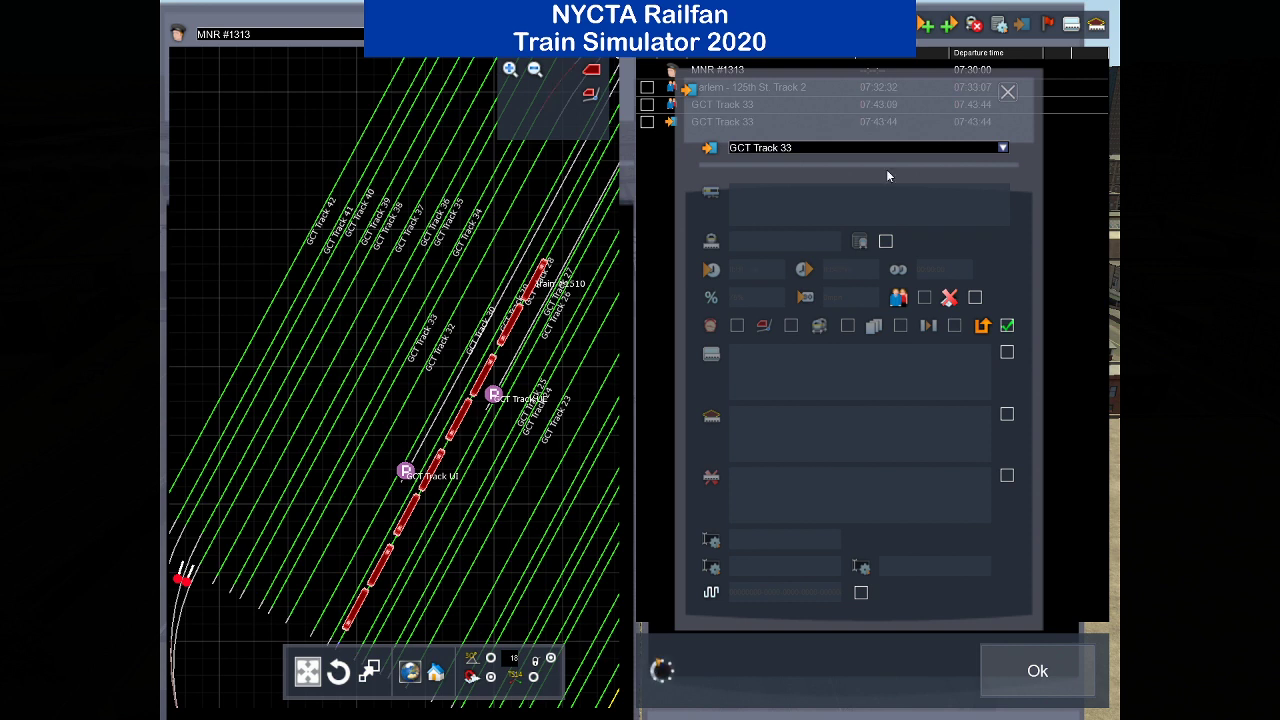
pyautogui.click(1007, 91)
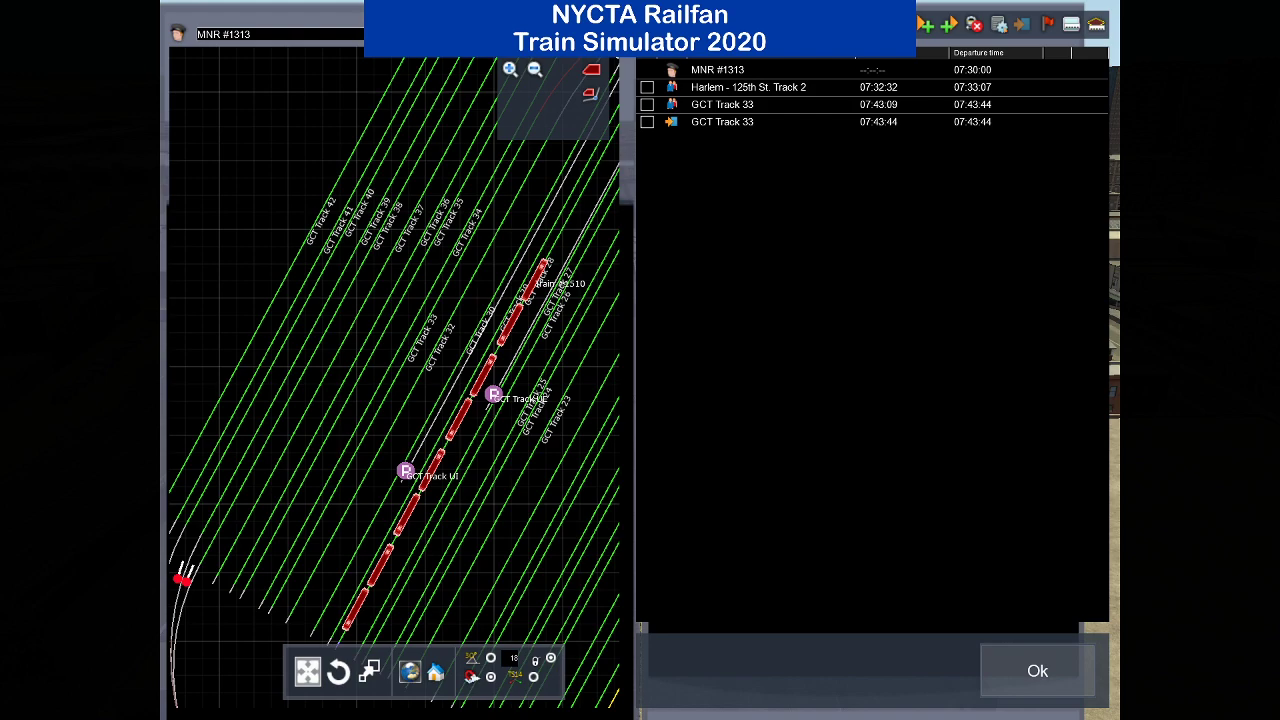
# Examine the MNR #1313 route on the timetable map from Grand Central past MNR #1211 and MNR #1513 to the train.
pyautogui.scroll(-5, 500, 279)
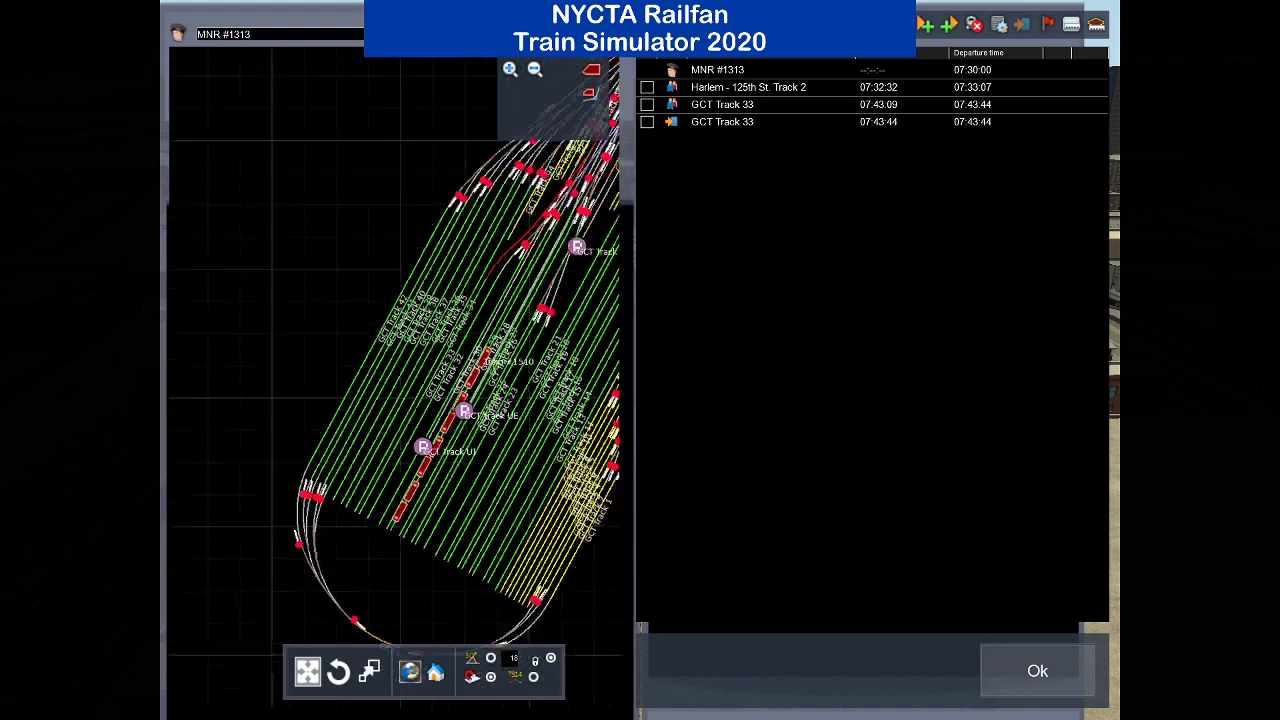
pyautogui.scroll(5, 500, 279)
pyautogui.scroll(3, 499, 272)
pyautogui.moveTo(499, 279); pyautogui.dragTo(338, 668)
pyautogui.scroll(-2, 529, 355)
pyautogui.scroll(-2, 531, 358)
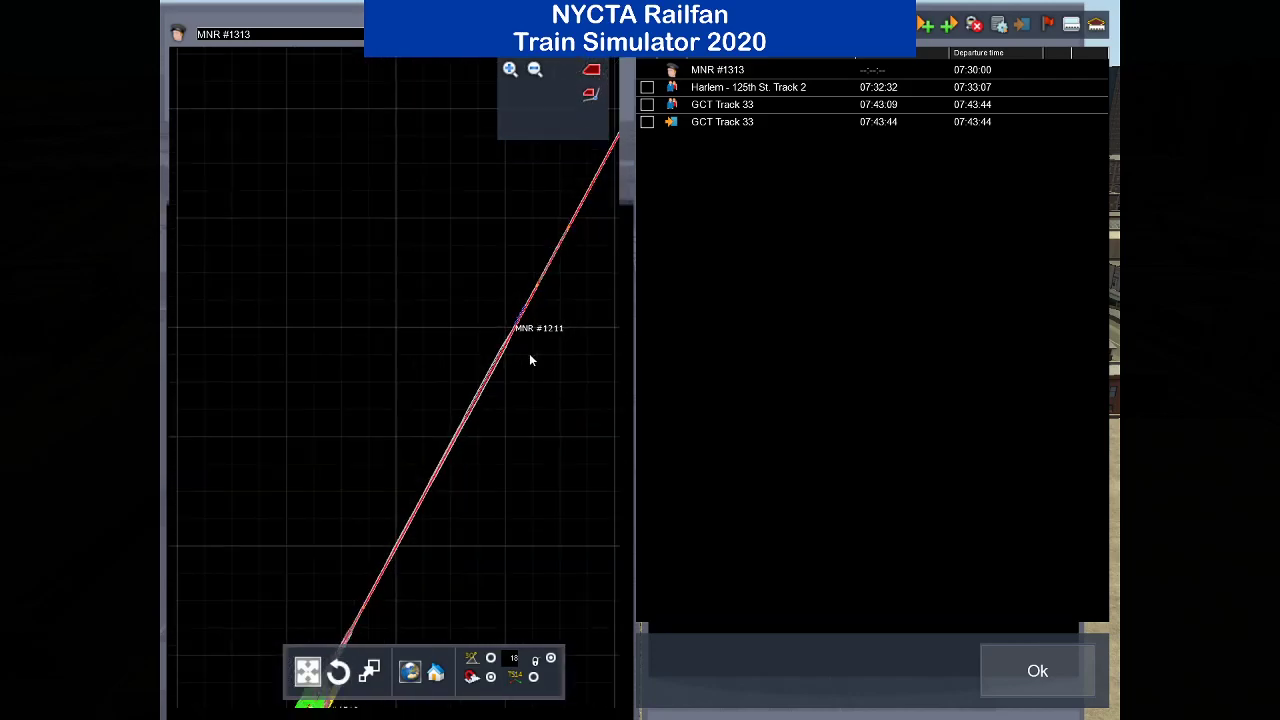
pyautogui.scroll(-3, 244, 623)
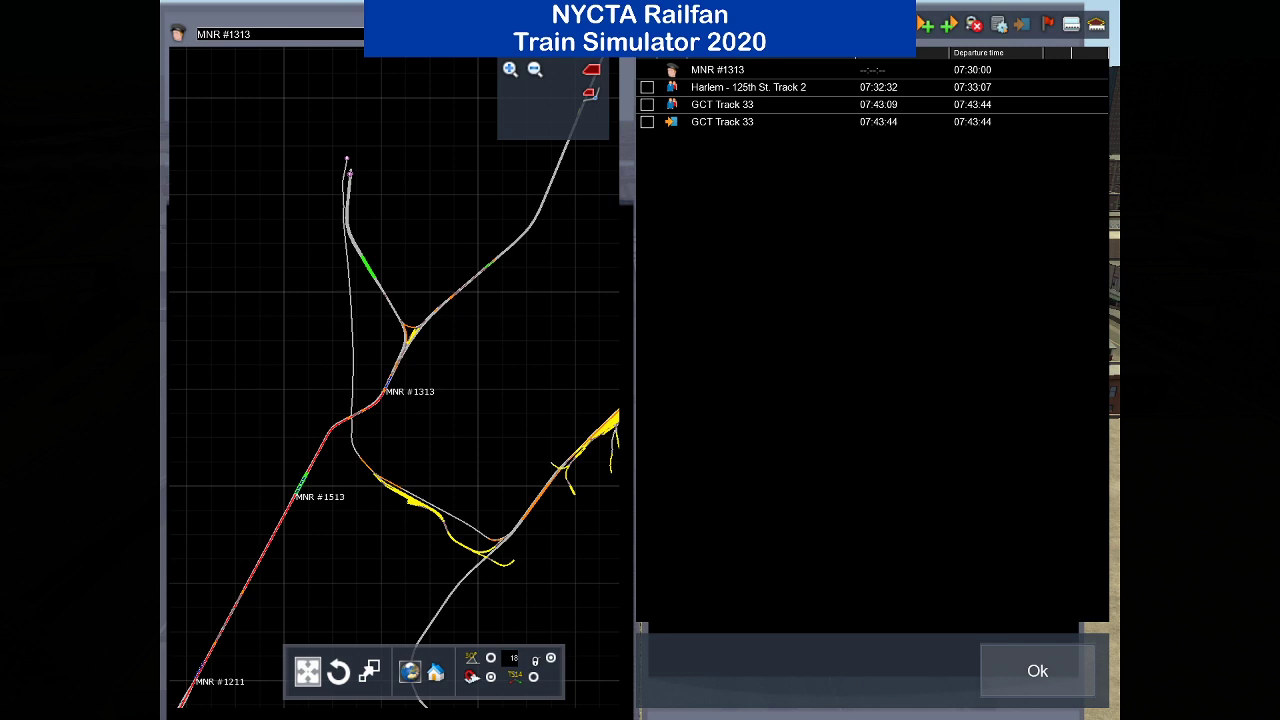
pyautogui.scroll(6, 367, 436)
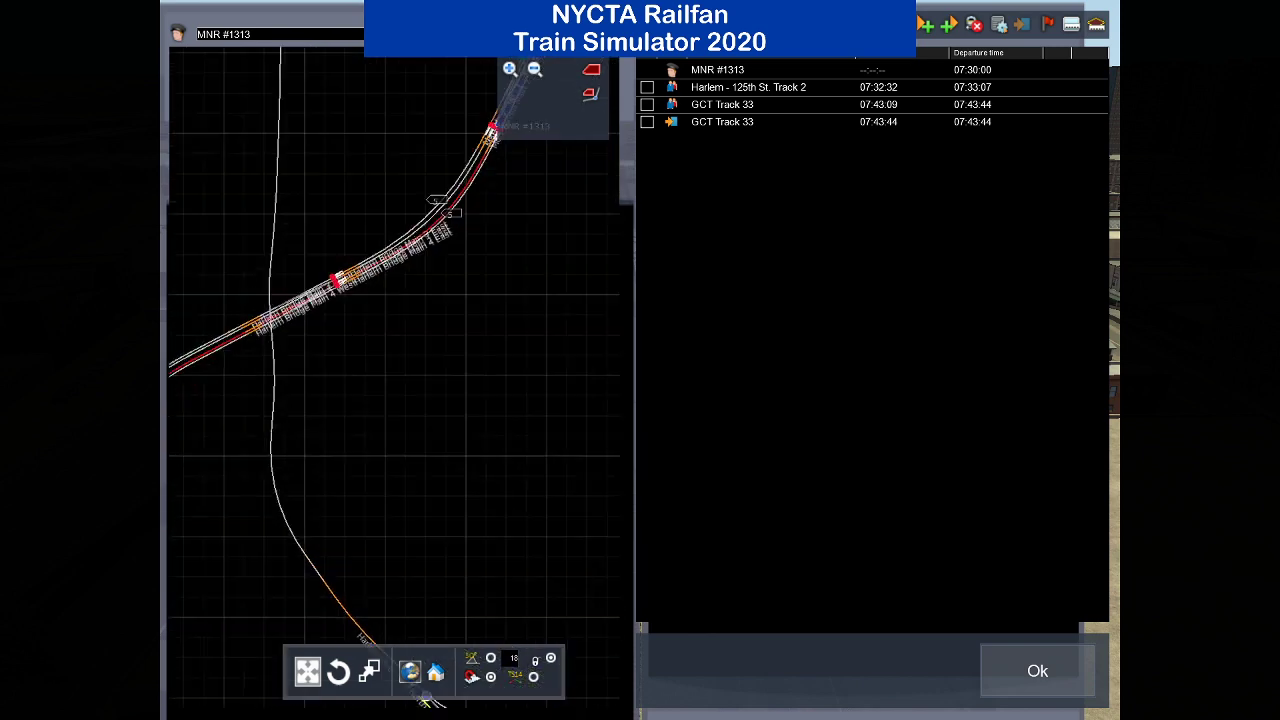
pyautogui.moveTo(446, 270); pyautogui.dragTo(258, 583)
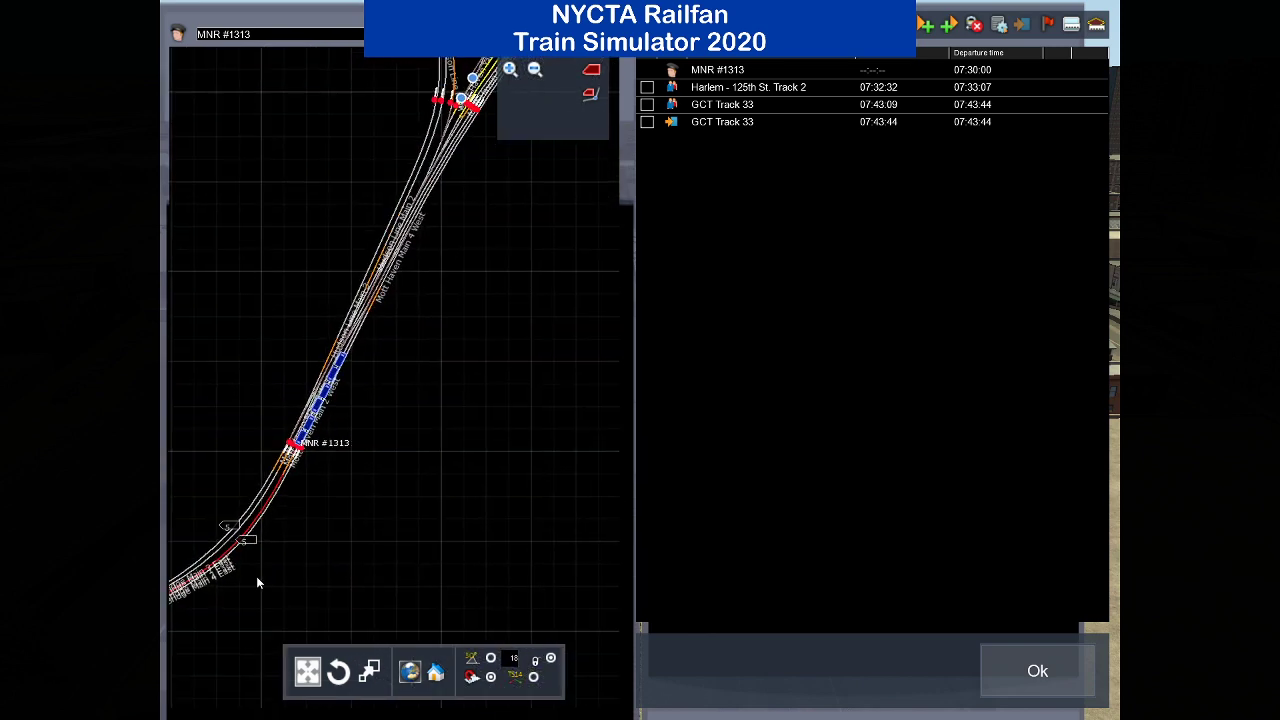
pyautogui.click(280, 34)
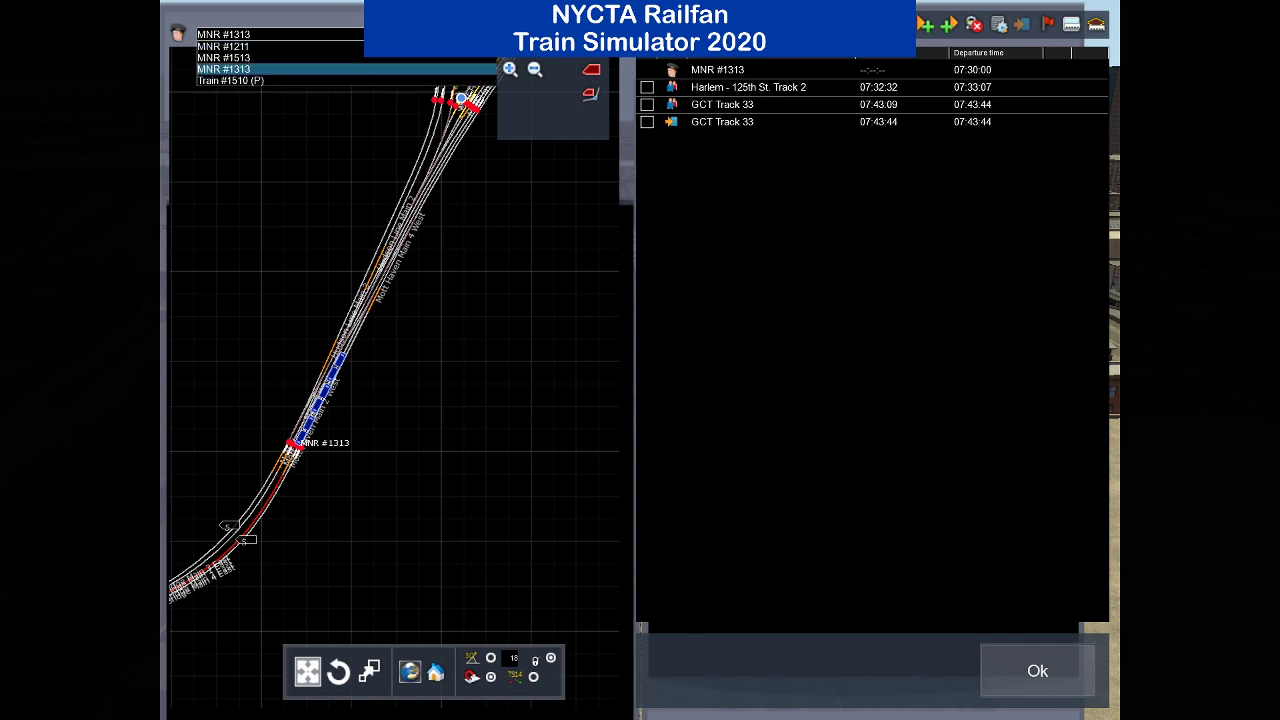
pyautogui.click(280, 69)
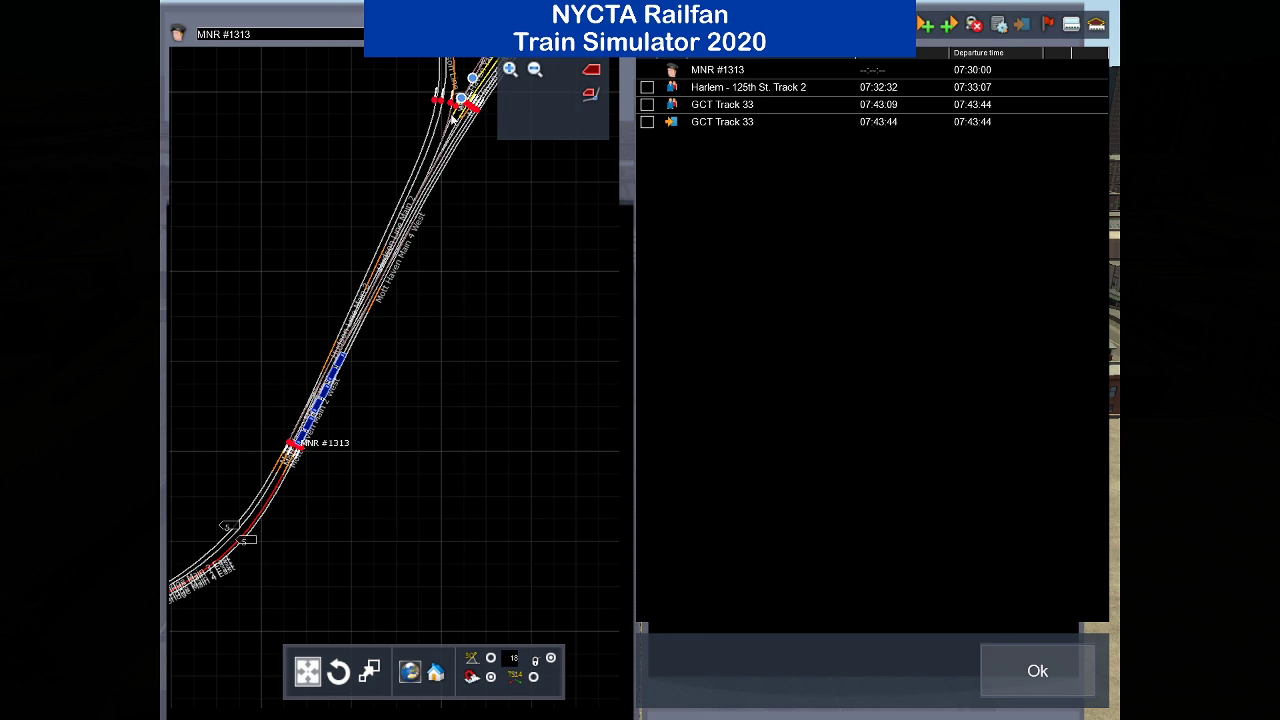
# Examine the timetable map of the line north of the MNR #1313 train, past Melrose.
pyautogui.moveTo(440, 138); pyautogui.dragTo(190, 590)
pyautogui.moveTo(600, 170); pyautogui.dragTo(280, 498)
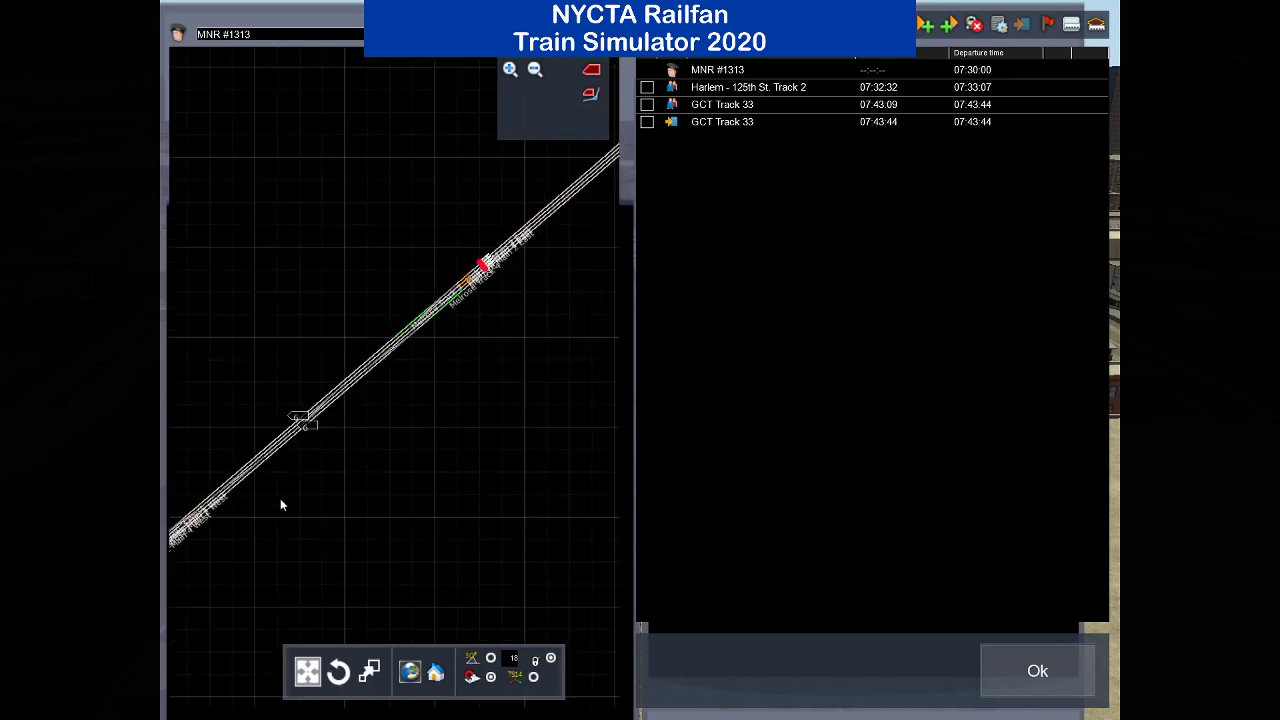
pyautogui.scroll(3, 416, 344)
pyautogui.moveTo(530, 287); pyautogui.dragTo(403, 444)
pyautogui.moveTo(575, 240); pyautogui.dragTo(335, 447)
pyautogui.moveTo(484, 357); pyautogui.dragTo(268, 516)
pyautogui.scroll(-2, 286, 516)
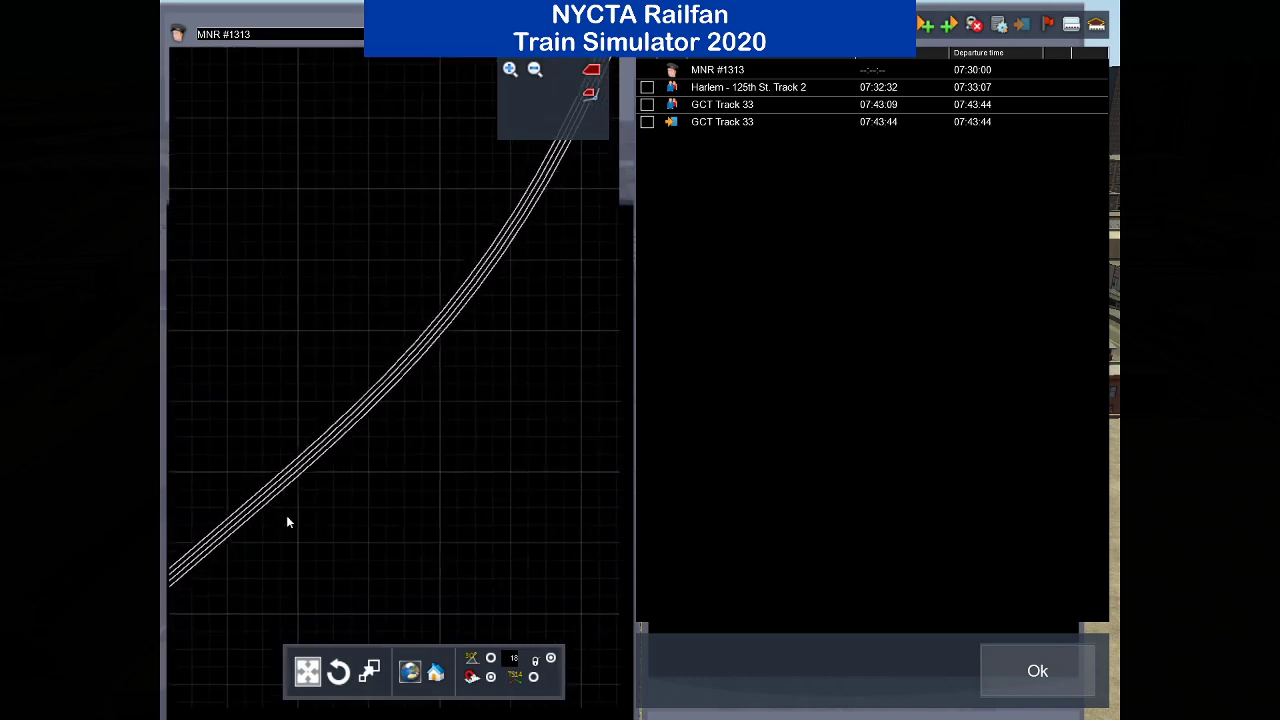
pyautogui.moveTo(398, 395); pyautogui.dragTo(270, 662)
pyautogui.moveTo(345, 507)
pyautogui.mouseDown()
pyautogui.moveTo(316, 556)
pyautogui.moveTo(501, 402)
pyautogui.moveTo(385, 543)
pyautogui.moveTo(378, 603)
pyautogui.mouseUp()
pyautogui.moveTo(373, 469); pyautogui.dragTo(512, 314)
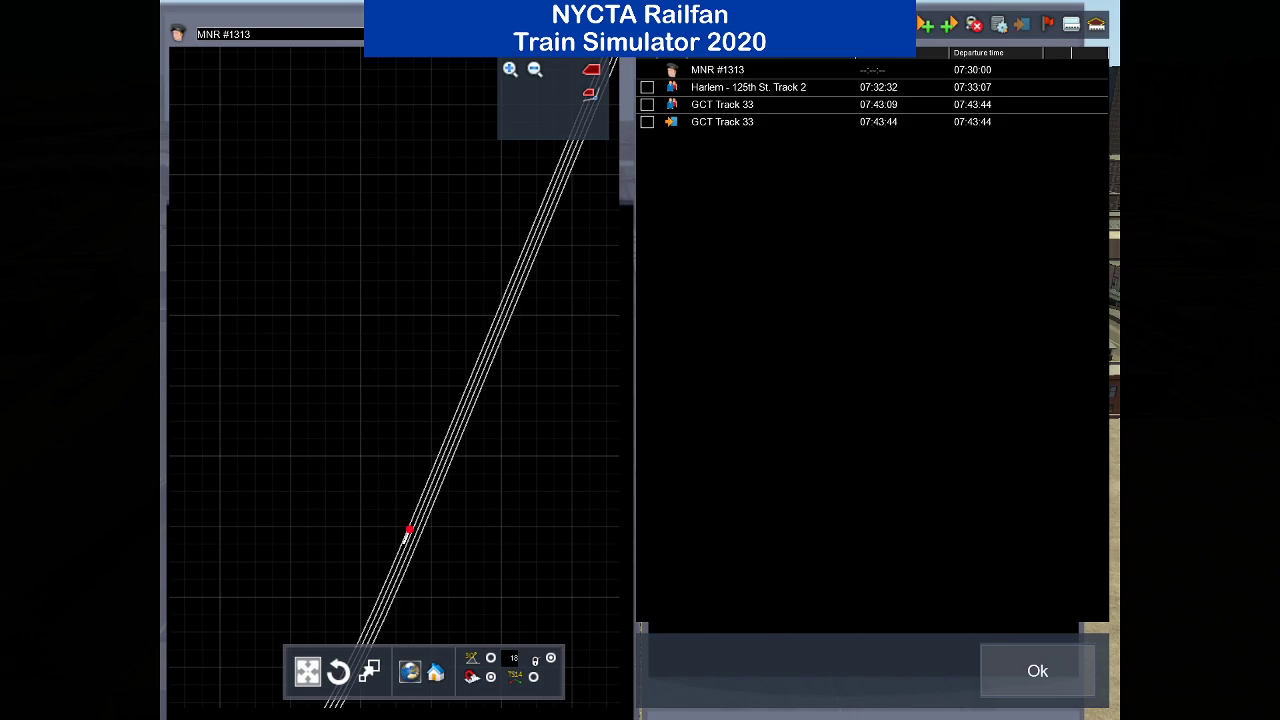
# Accept the timetable and move the world view to 004. Fordham on the New York - New Haven route.
pyautogui.click(1088, 650)
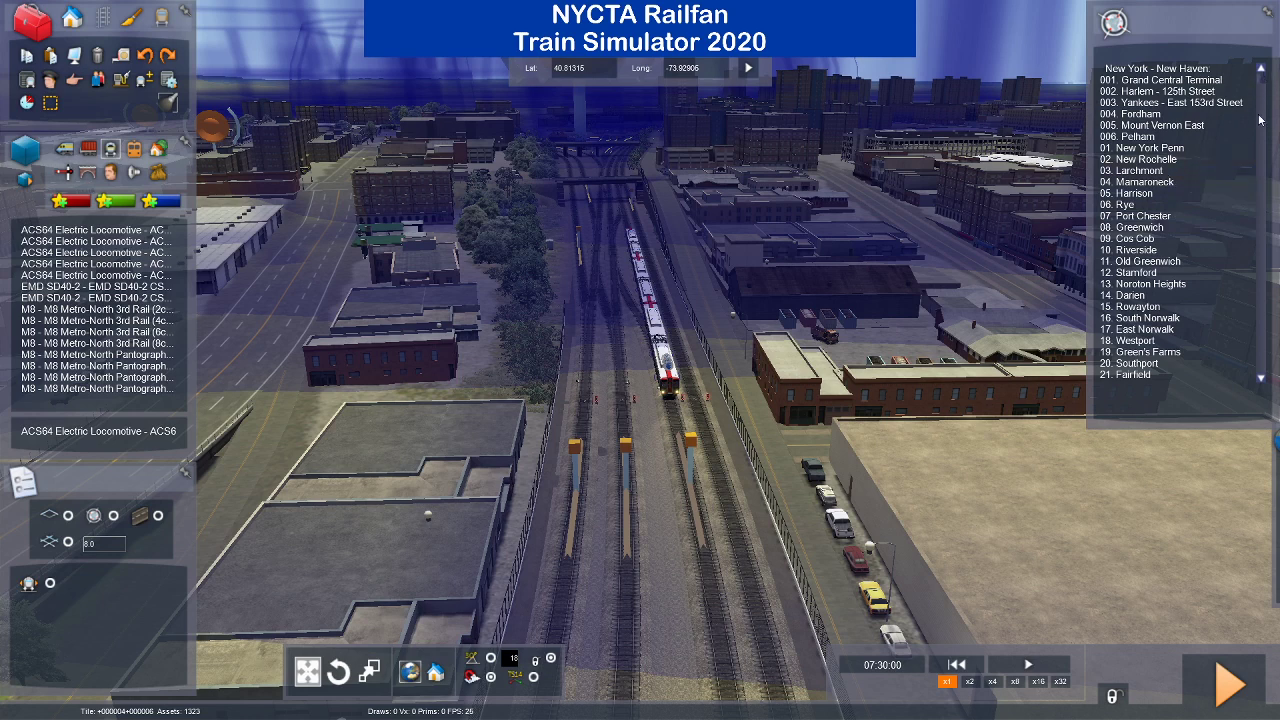
pyautogui.scroll(-3, 1262, 134)
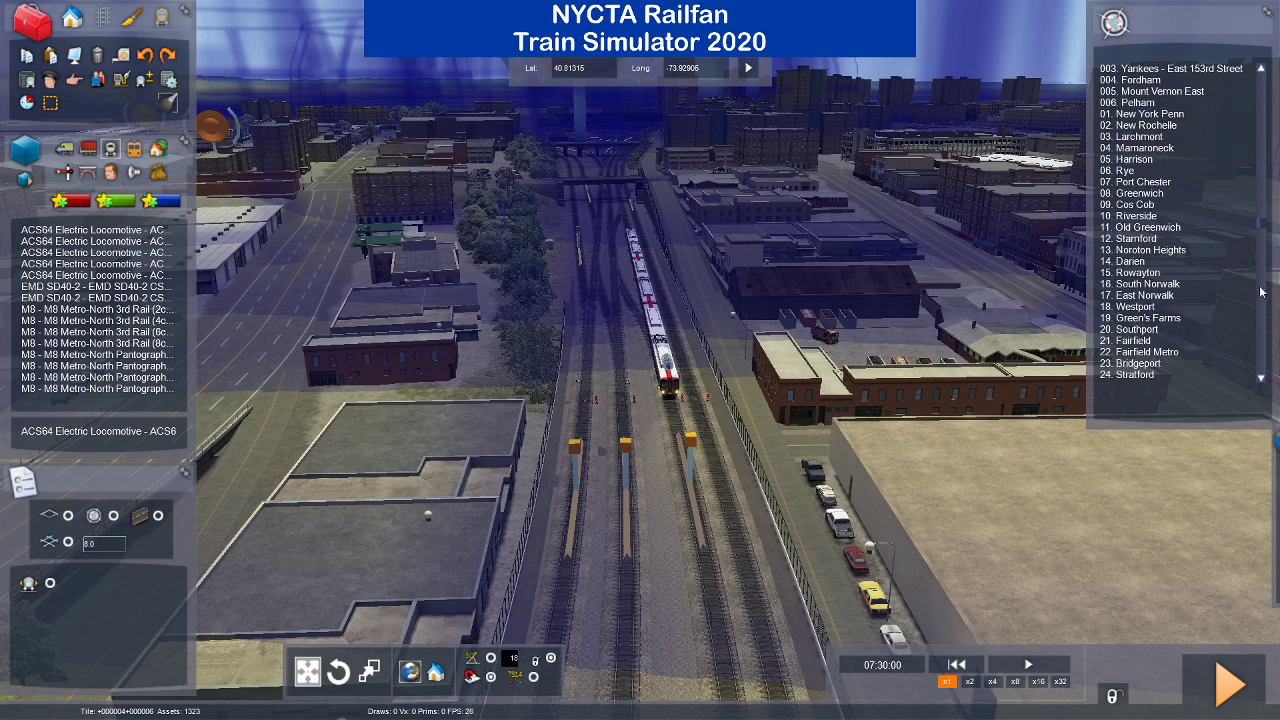
pyautogui.scroll(-3, 1274, 373)
pyautogui.scroll(6, 1274, 200)
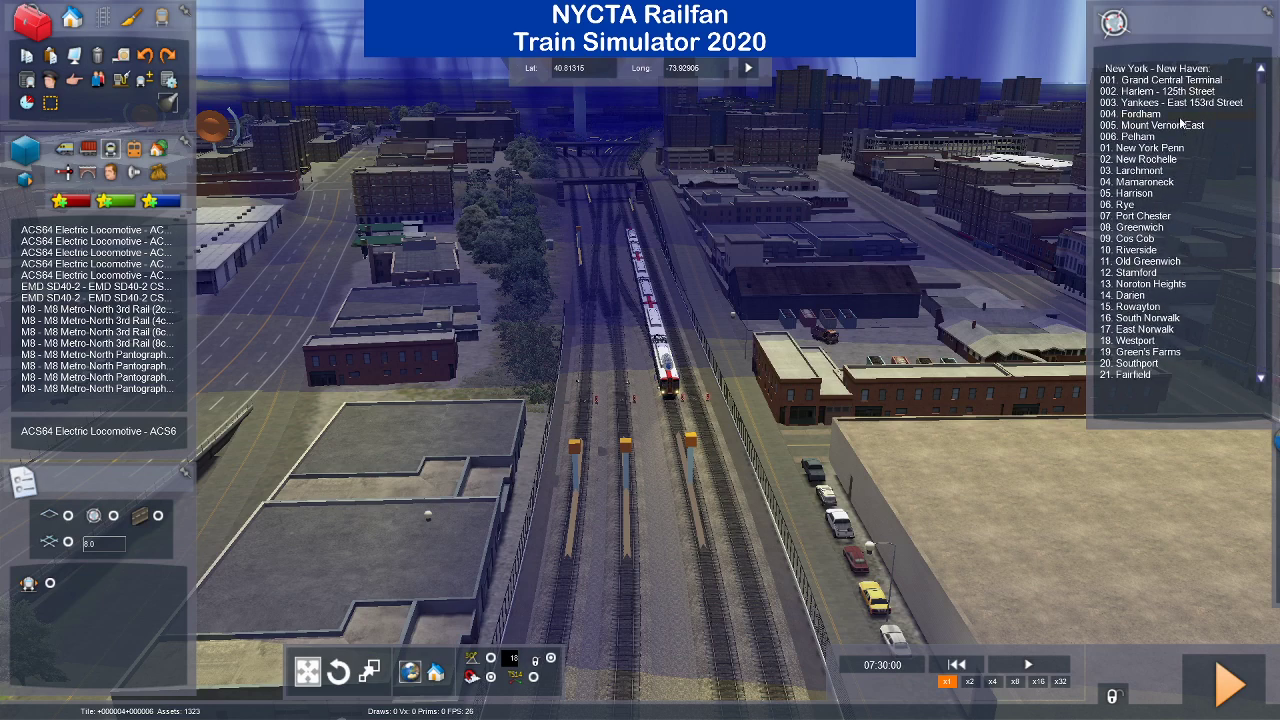
pyautogui.click(1180, 116)
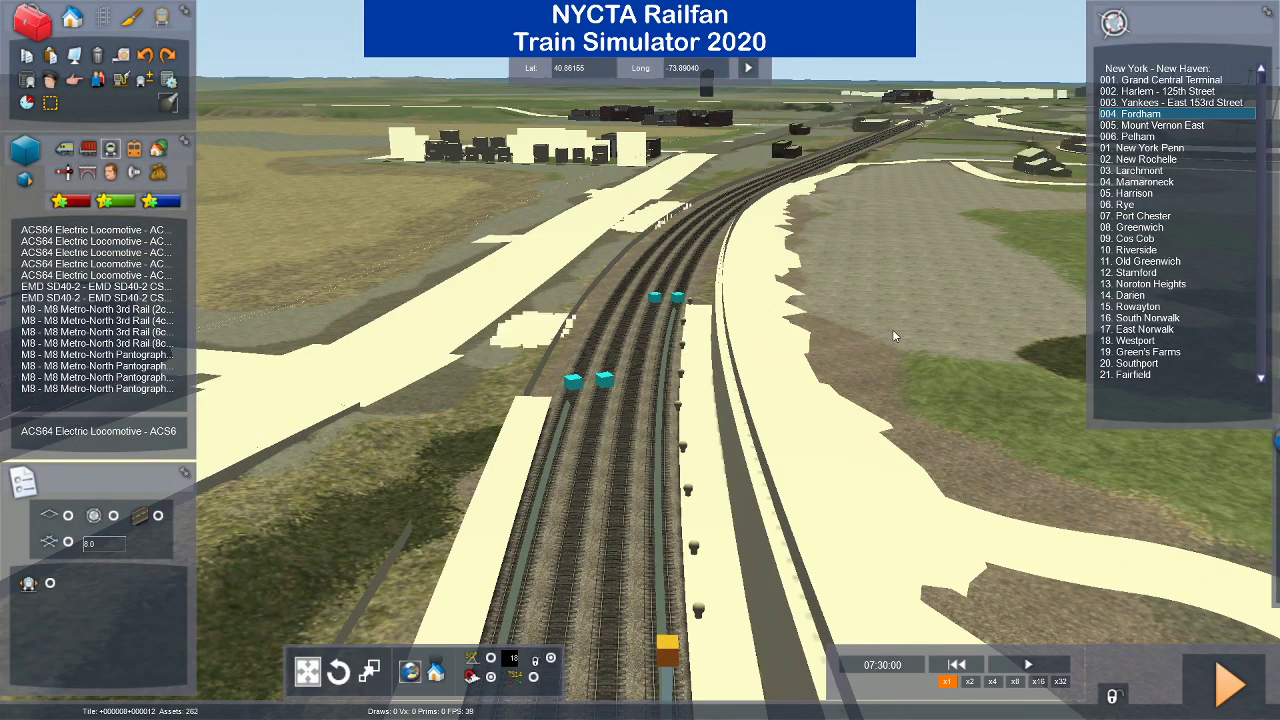
# Place a six-car M8 Metro-North 3rd Rail train on the open-cut track near Fordham and assign a driver to it.
pyautogui.moveTo(892, 329); pyautogui.dragTo(892, 560, button='right')
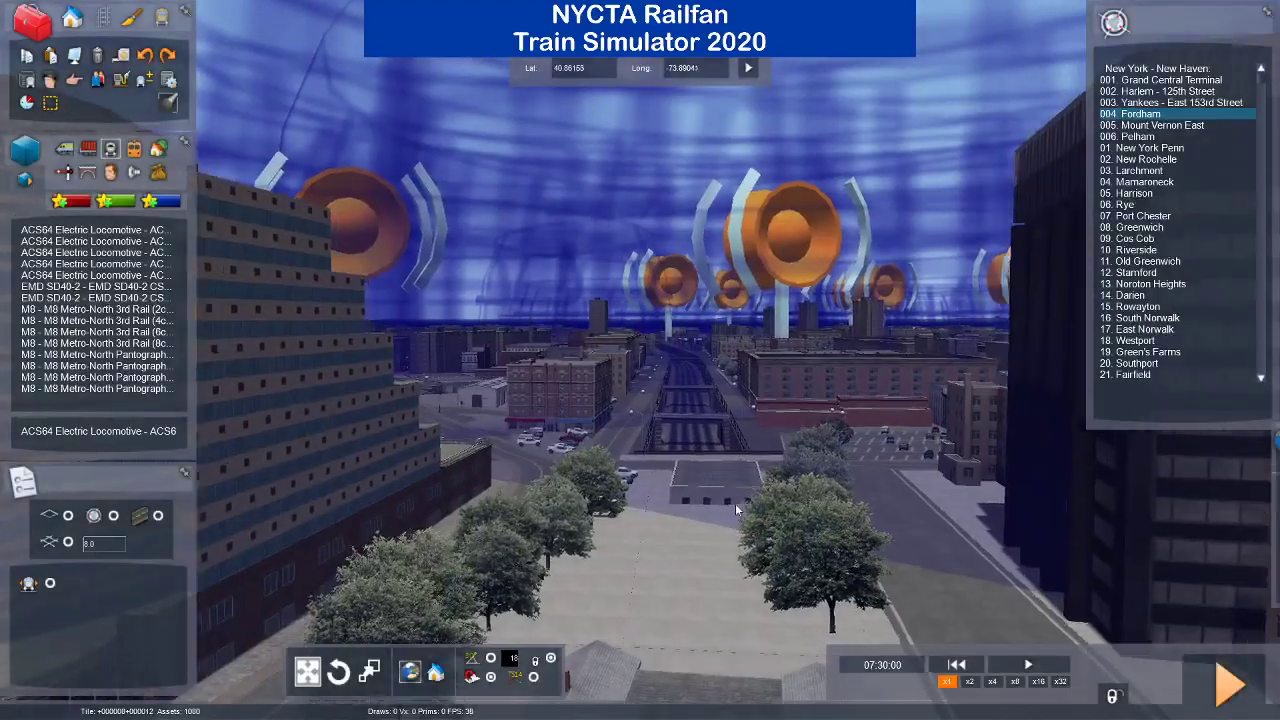
pyautogui.press('Up')
pyautogui.moveTo(735, 510); pyautogui.dragTo(735, 540, button='right')
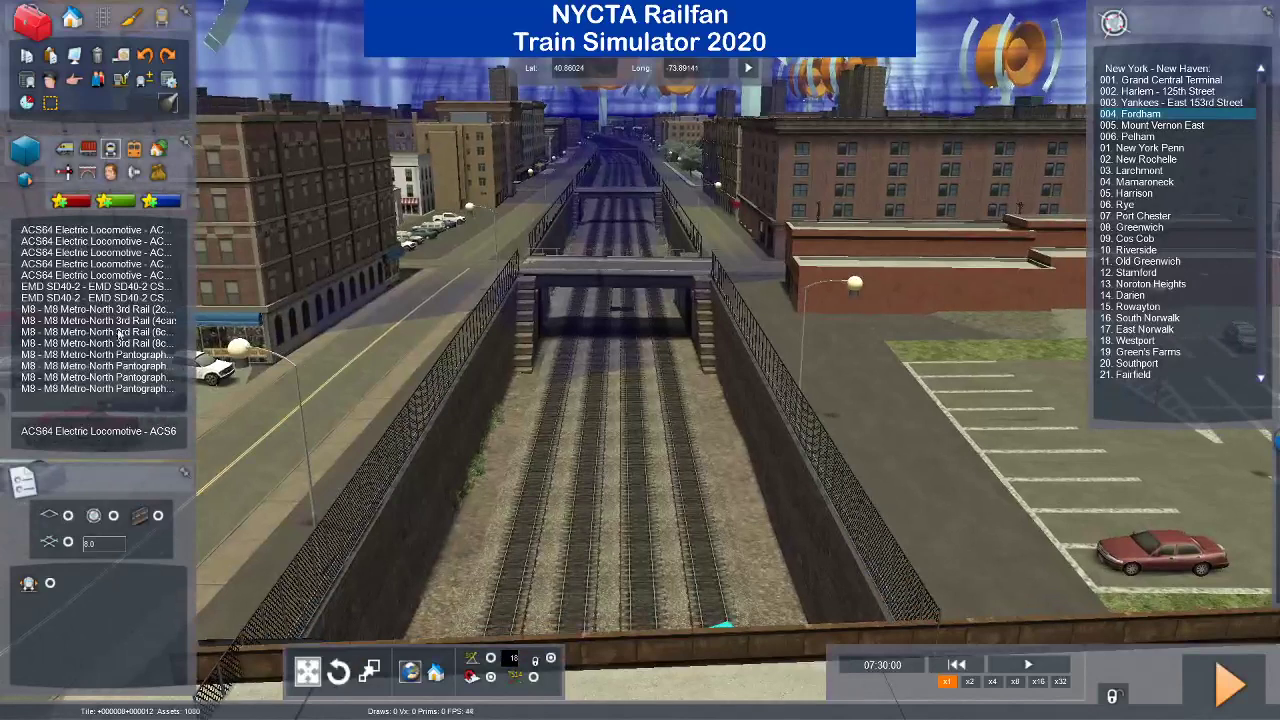
pyautogui.click(100, 332)
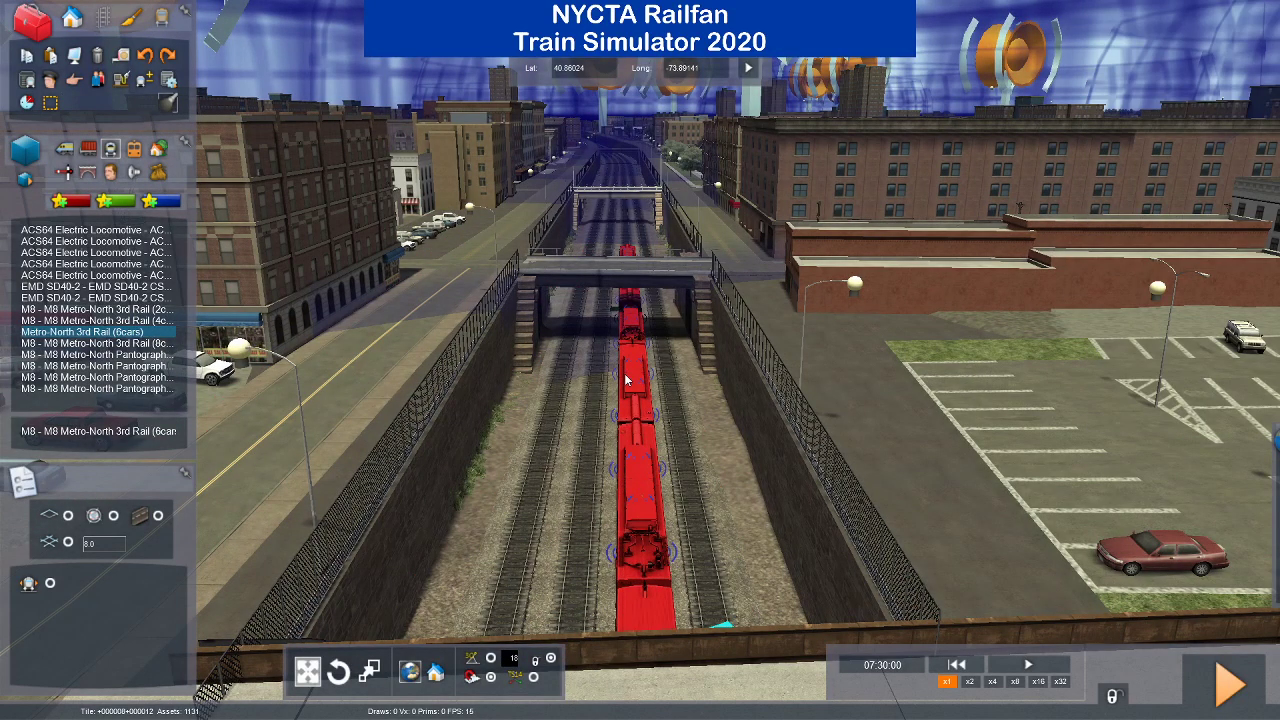
pyautogui.click(626, 380)
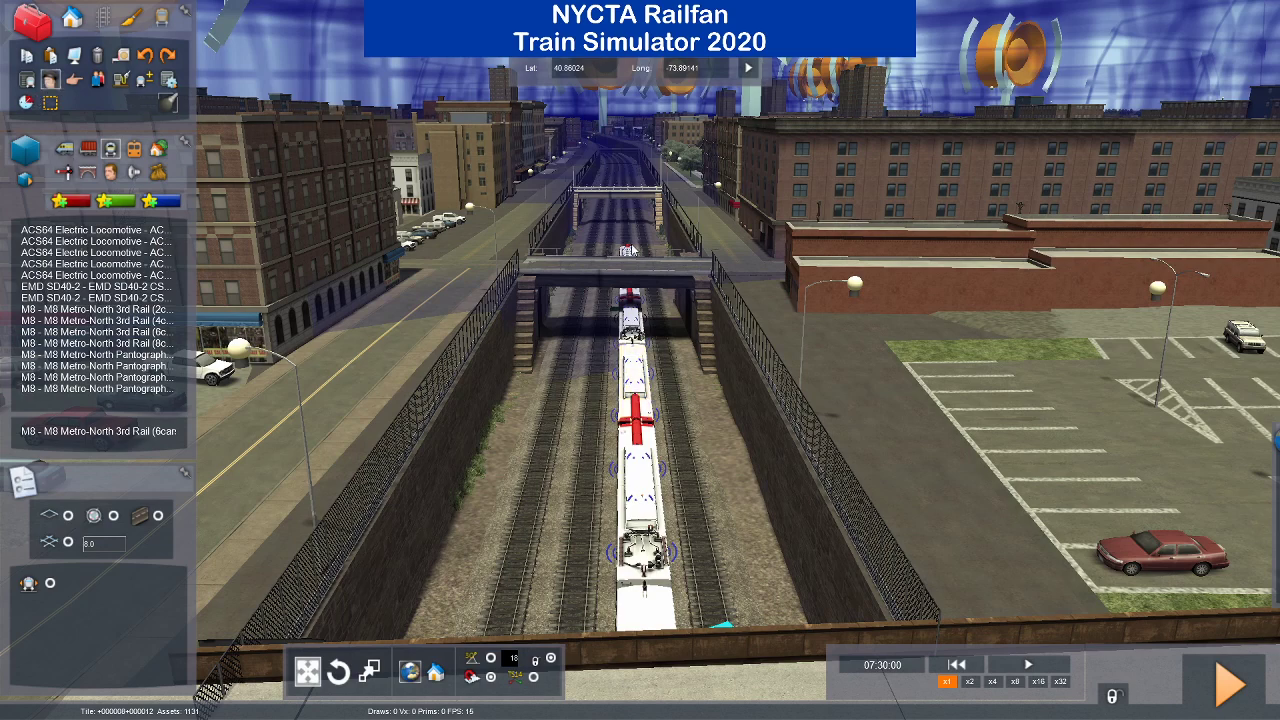
# Open the timetable for Service1 and rename the service as MNR #1315.
pyautogui.click(27, 103)
pyautogui.click(280, 34)
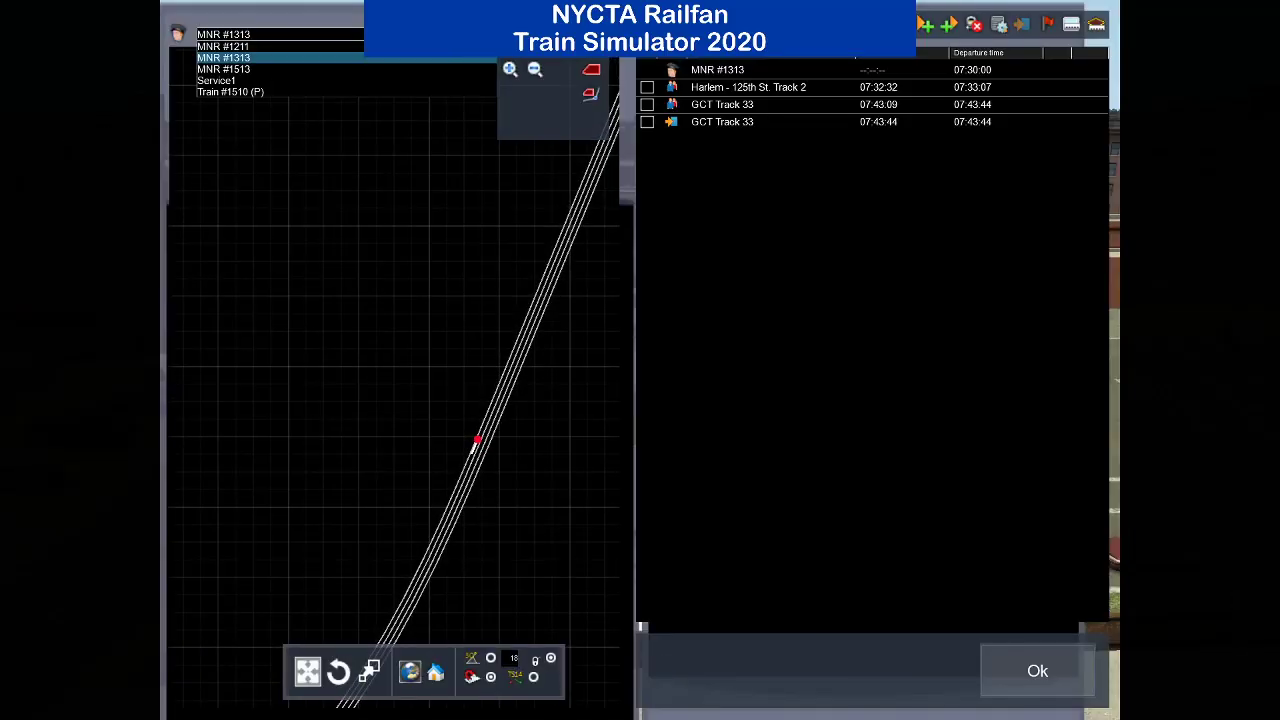
pyautogui.click(280, 82)
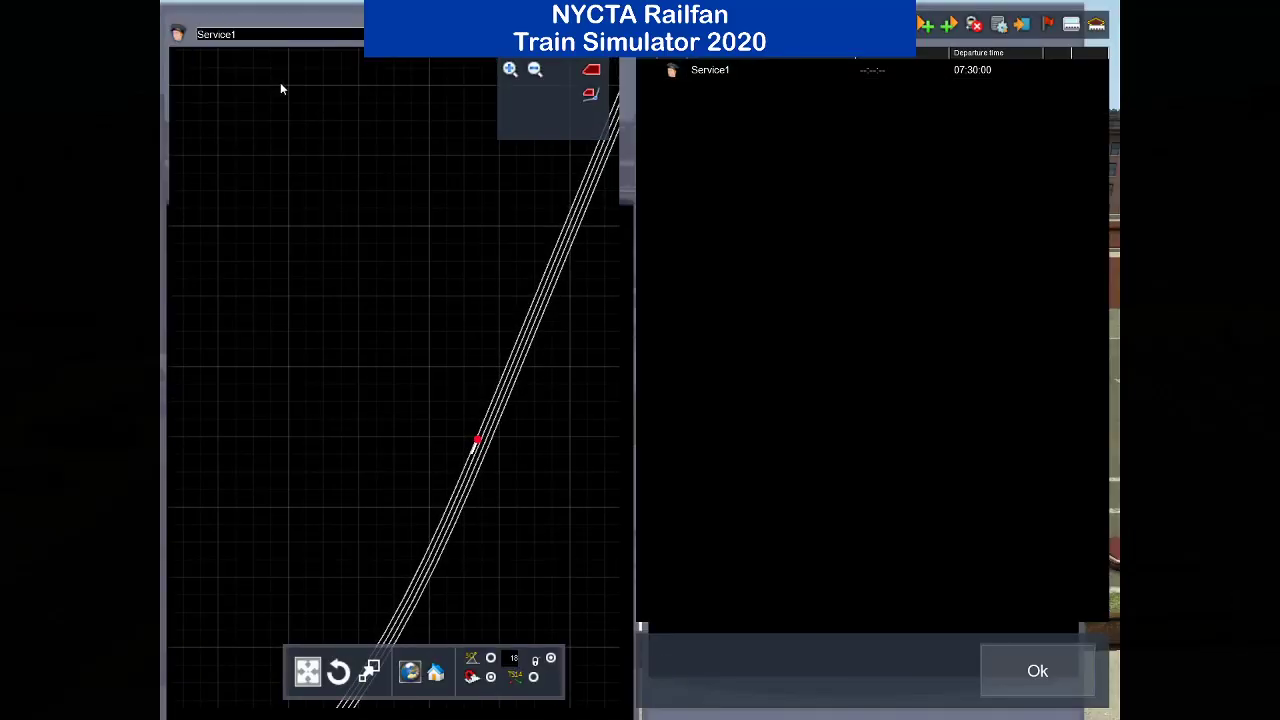
pyautogui.click(672, 72)
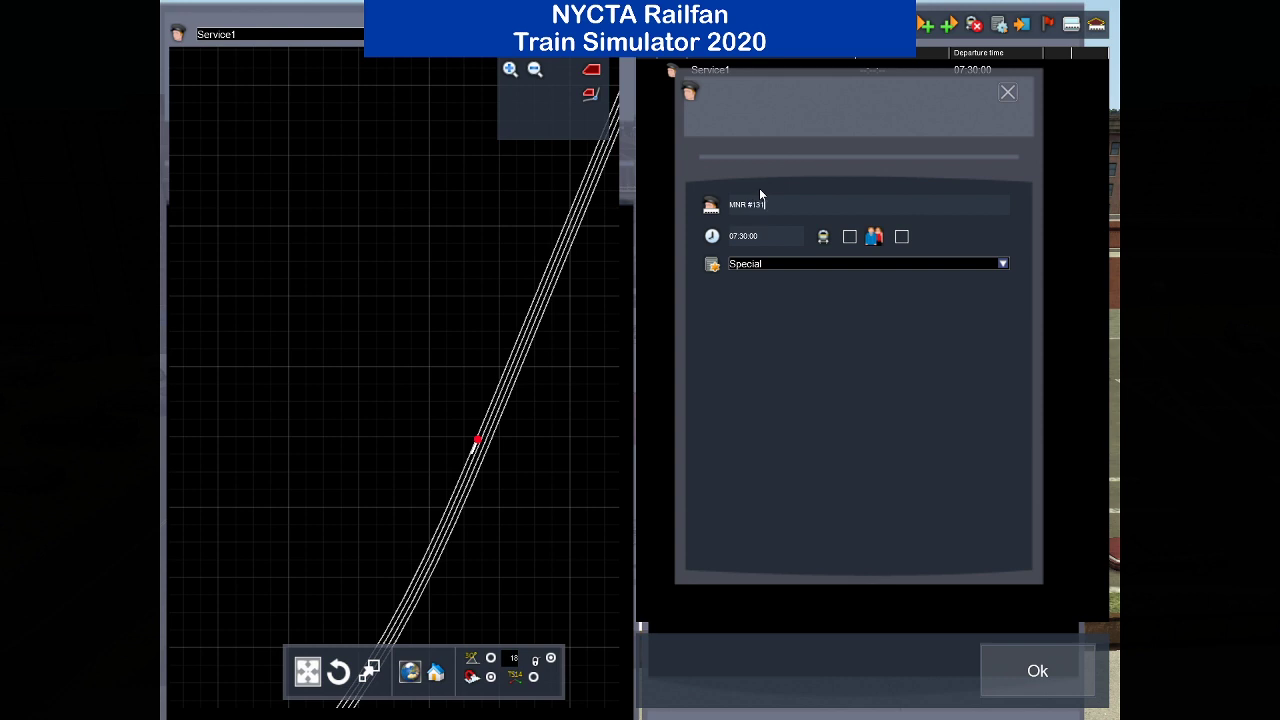
pyautogui.write('5')
pyautogui.click(1006, 94)
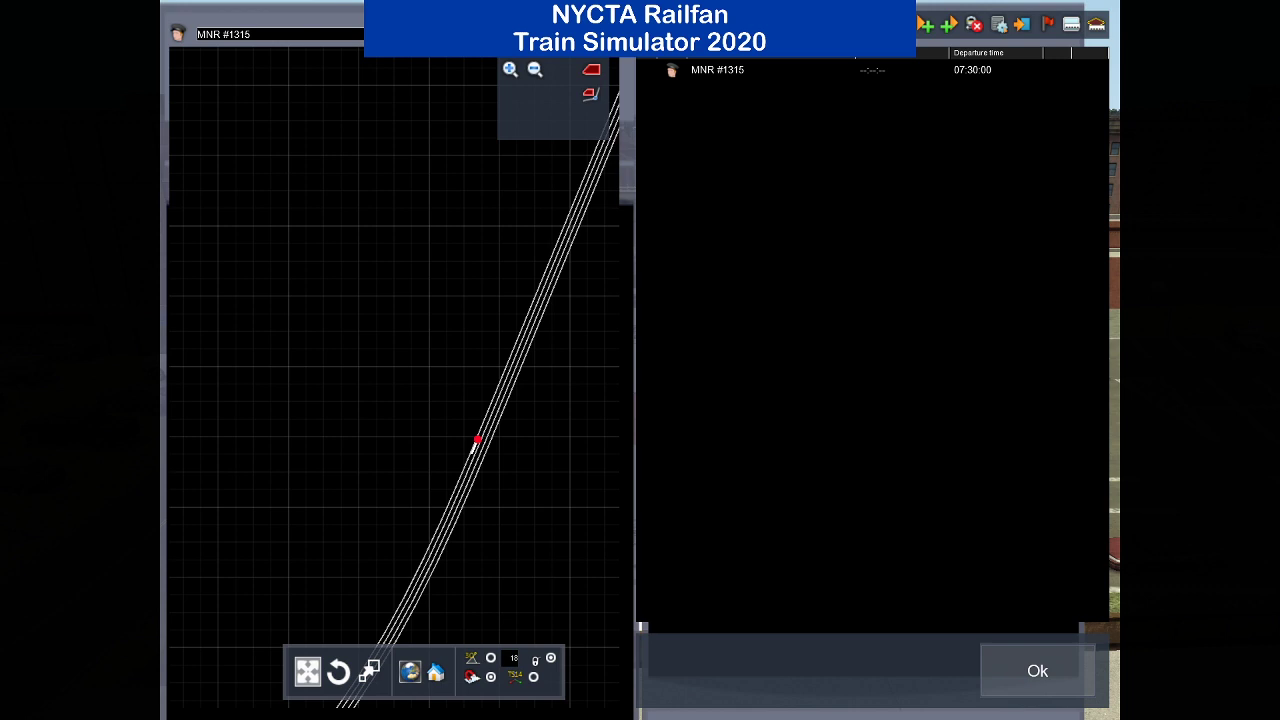
# Add a passenger stop at Harlem - 125th St. Track 1 to the MNR #1315 timetable.
pyautogui.moveTo(560, 486); pyautogui.dragTo(409, 428)
pyautogui.scroll(-5, 443, 416)
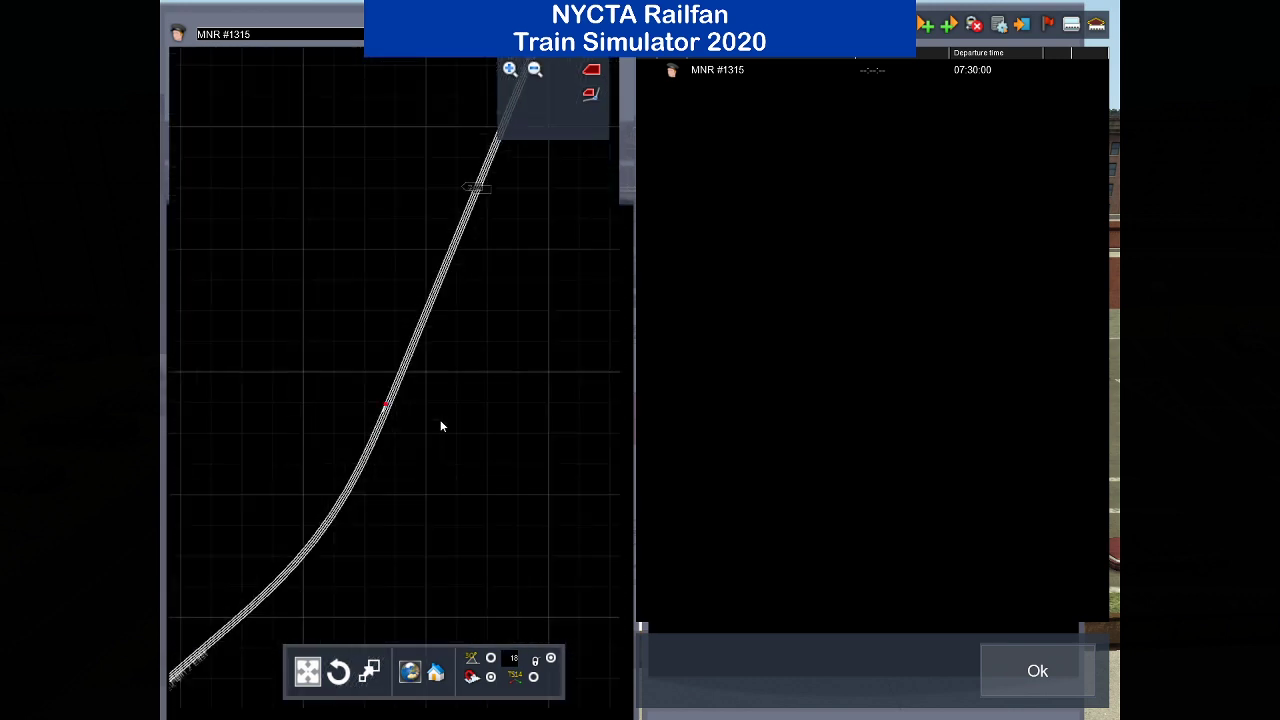
pyautogui.scroll(-2, 350, 516)
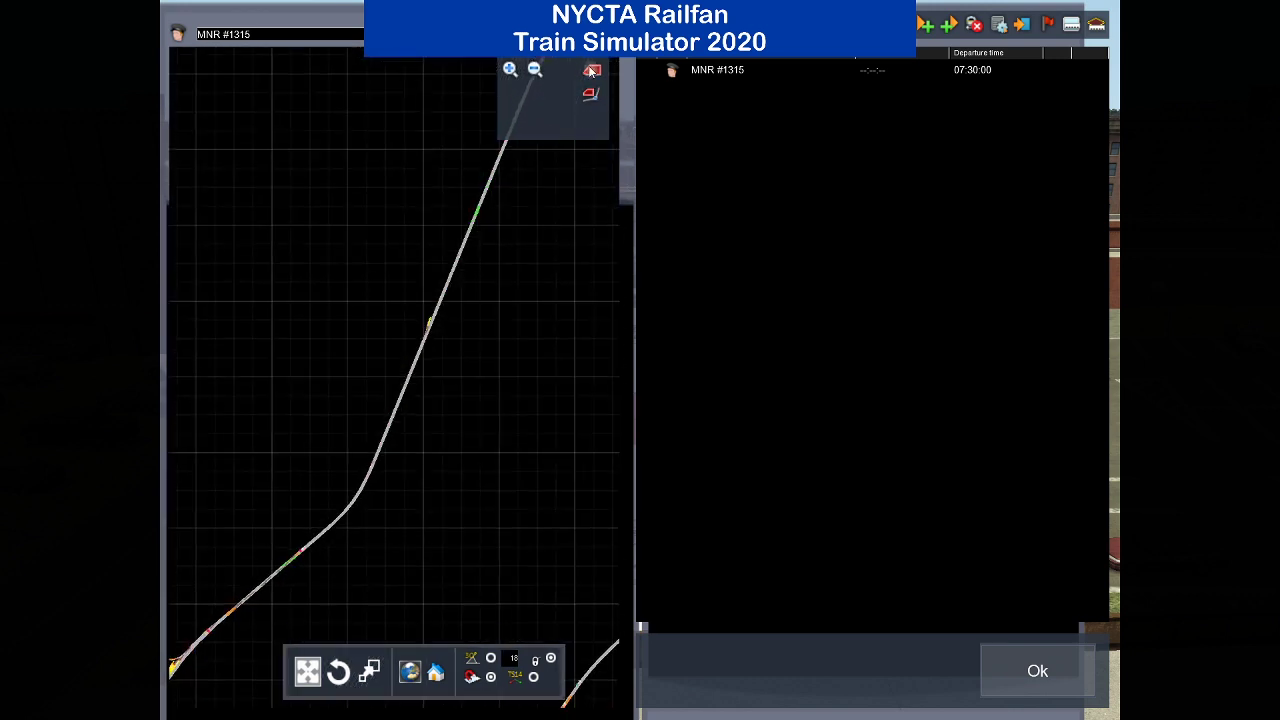
pyautogui.click(591, 71)
pyautogui.scroll(-5, 384, 580)
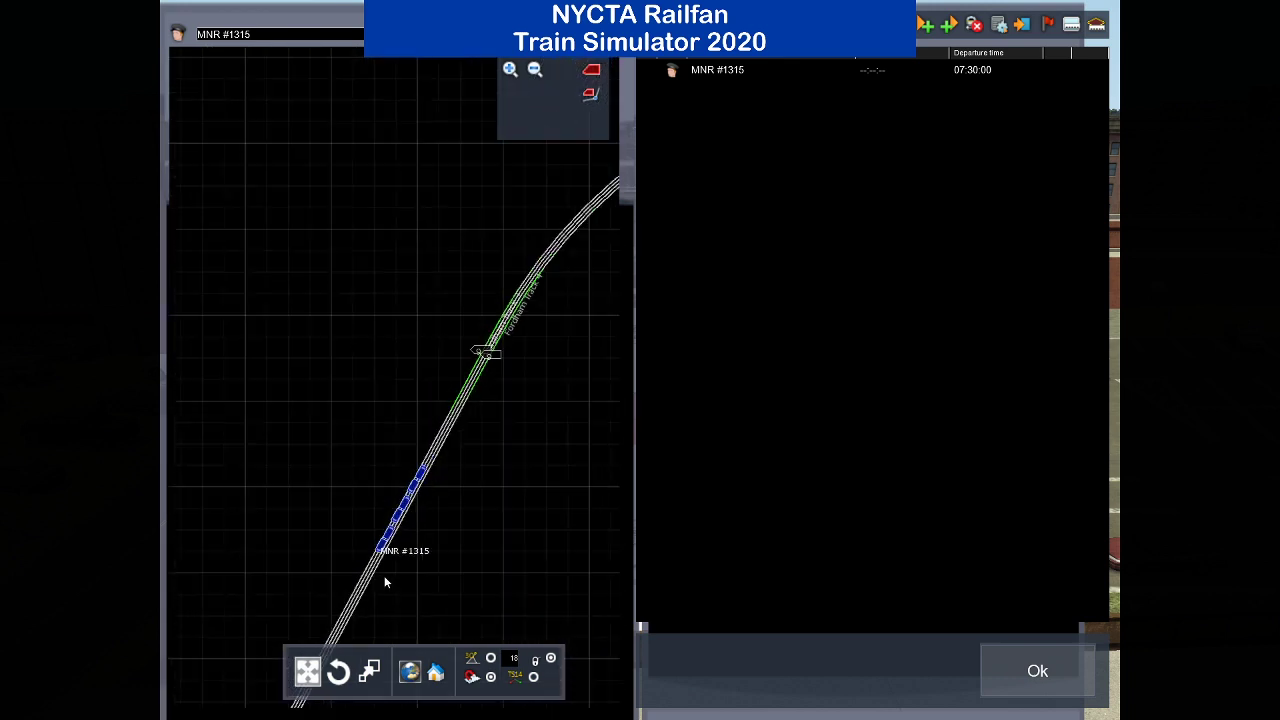
pyautogui.scroll(-8, 384, 578)
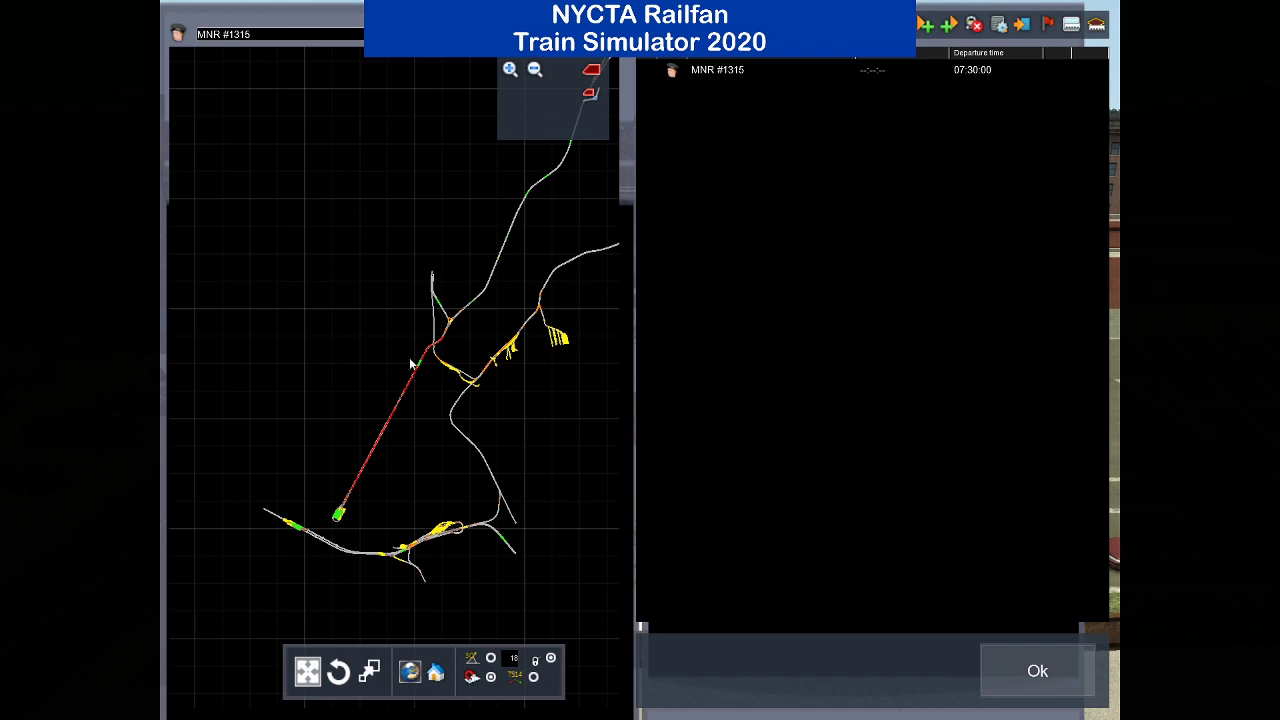
pyautogui.scroll(6, 418, 368)
pyautogui.scroll(8, 421, 372)
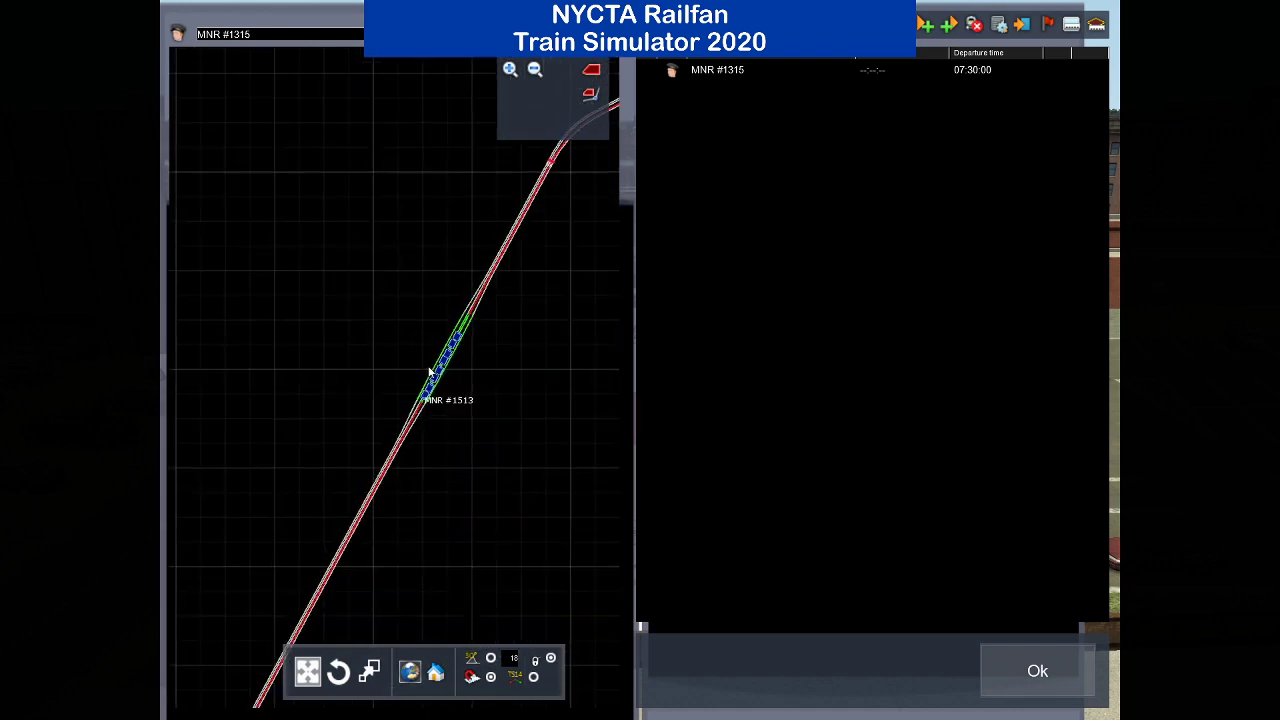
pyautogui.scroll(8, 430, 372)
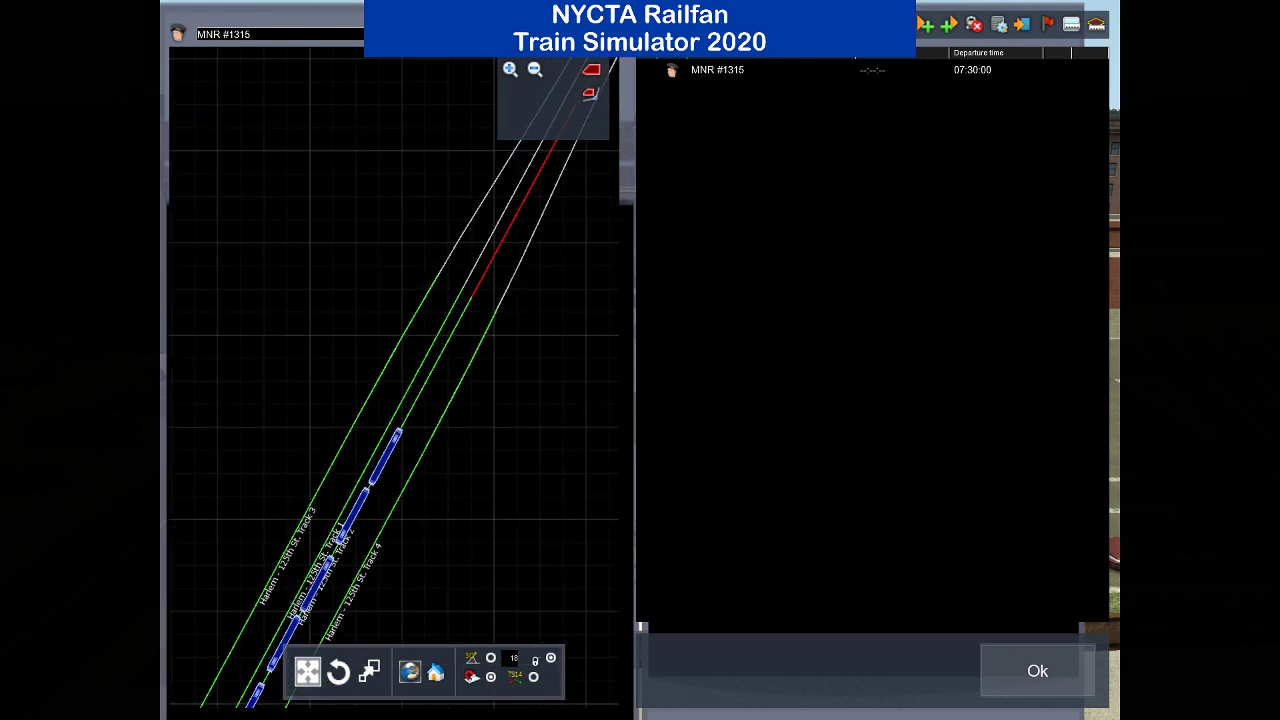
pyautogui.click(880, 24)
pyautogui.click(681, 86)
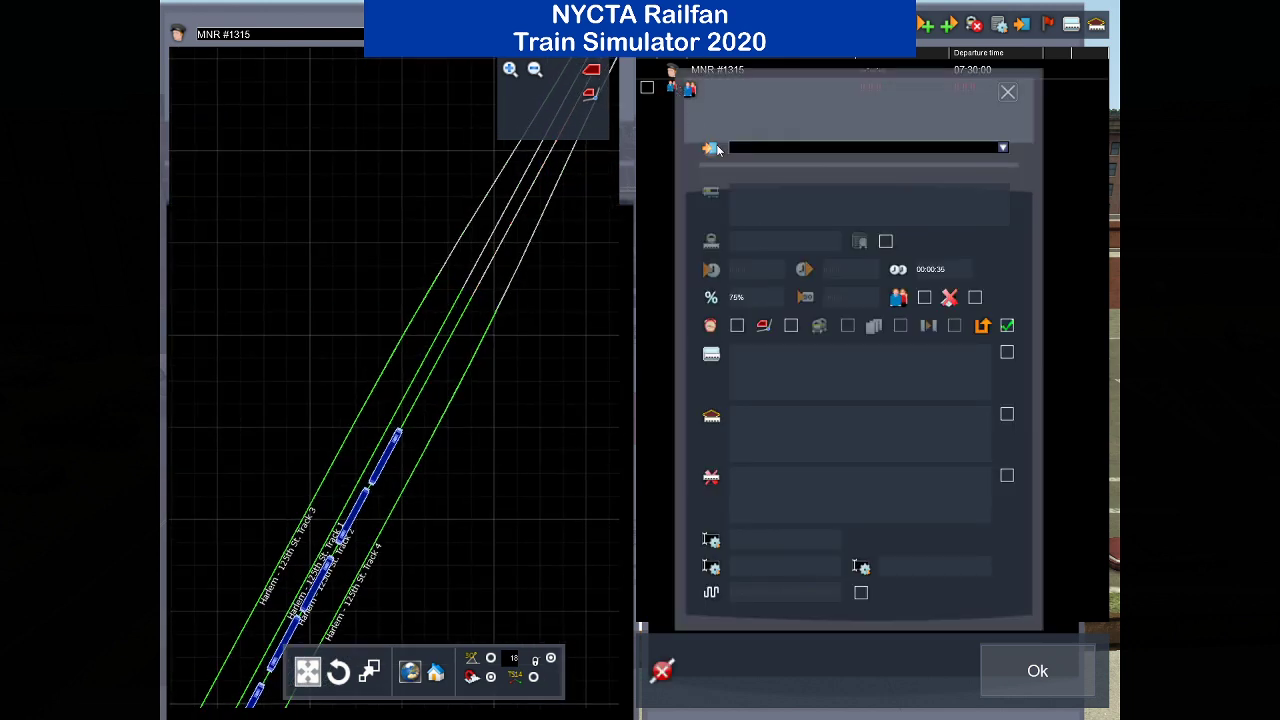
pyautogui.click(414, 381)
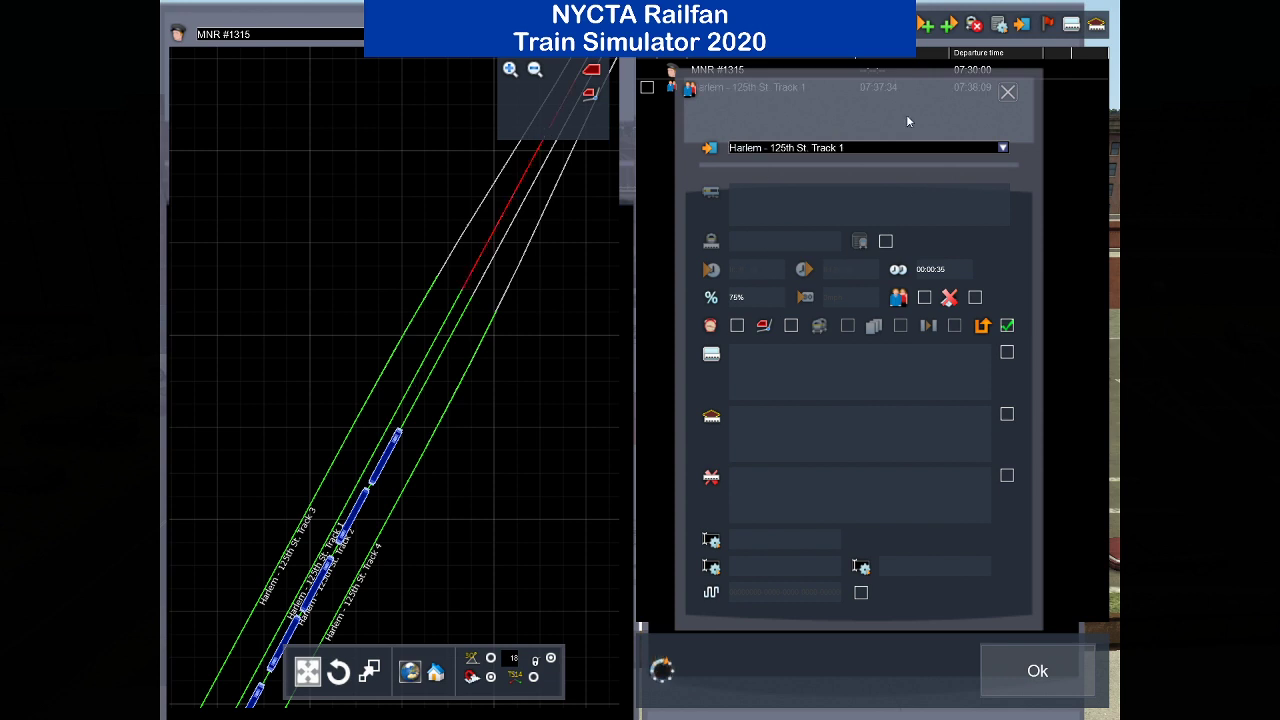
pyautogui.click(1008, 90)
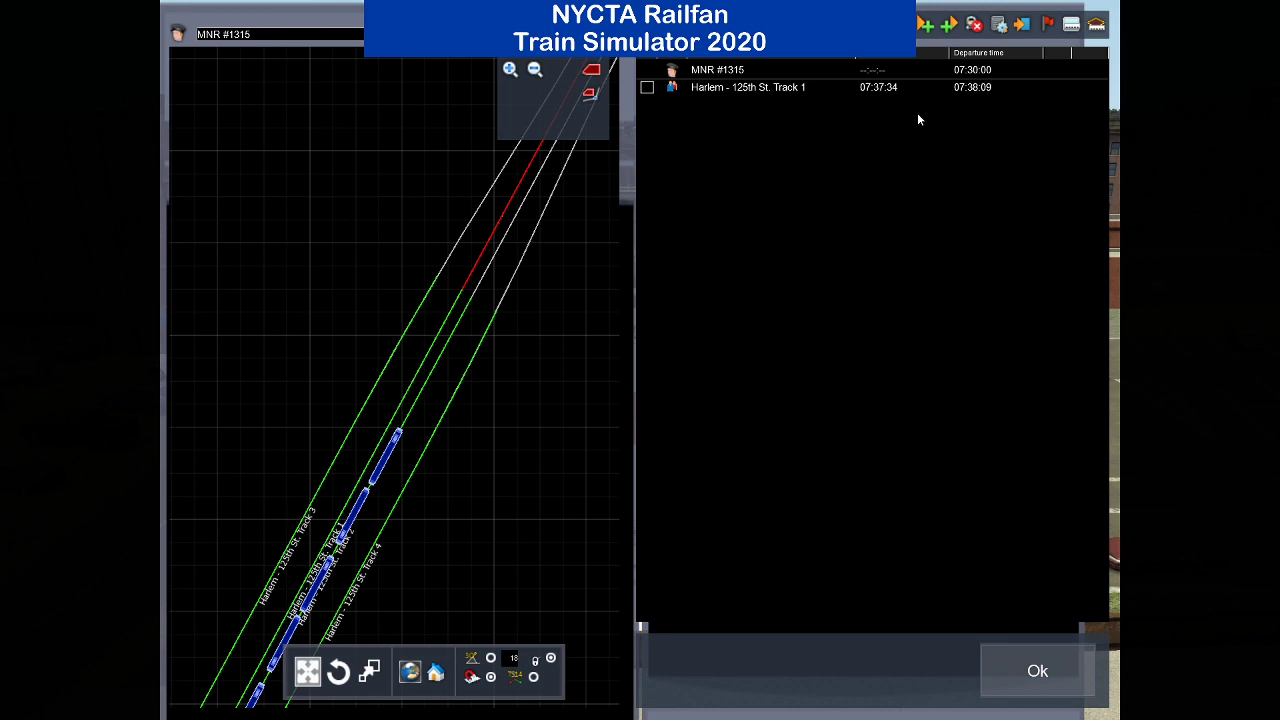
# Add a passenger stop at GCT Track 34 after the Harlem stop in the MNR #1315 timetable.
pyautogui.scroll(-6, 501, 306)
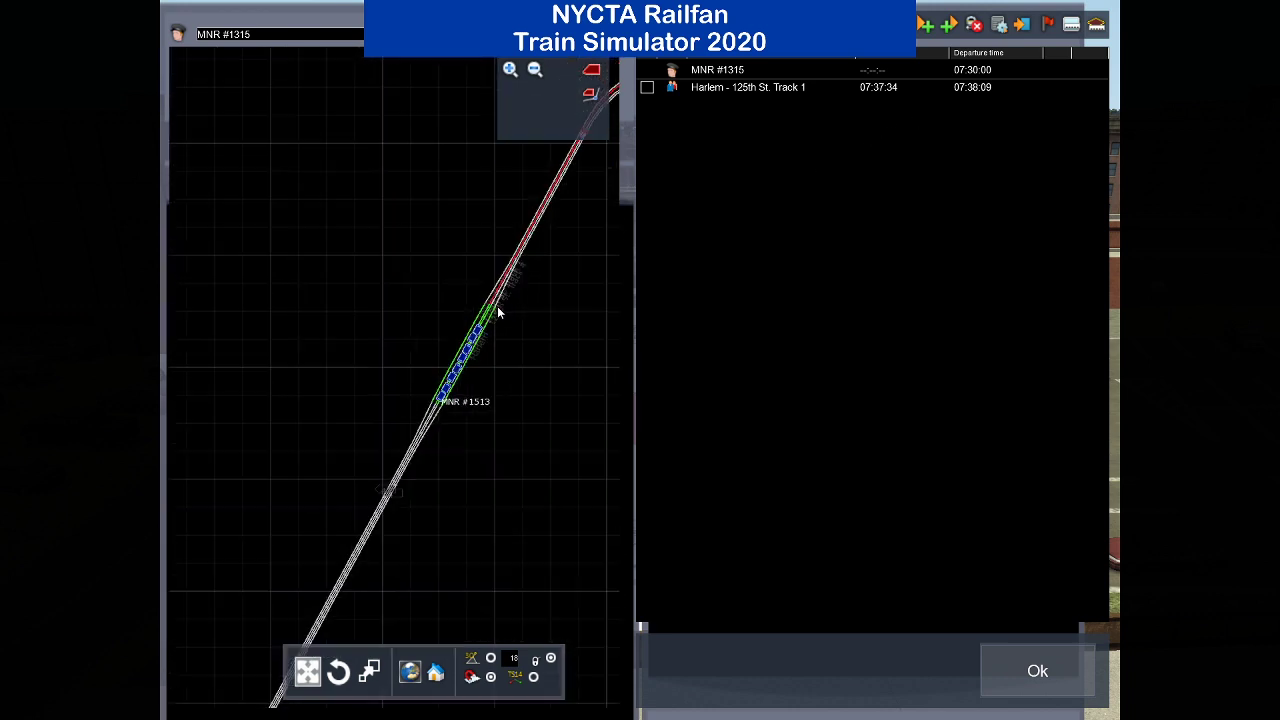
pyautogui.scroll(-5, 445, 500)
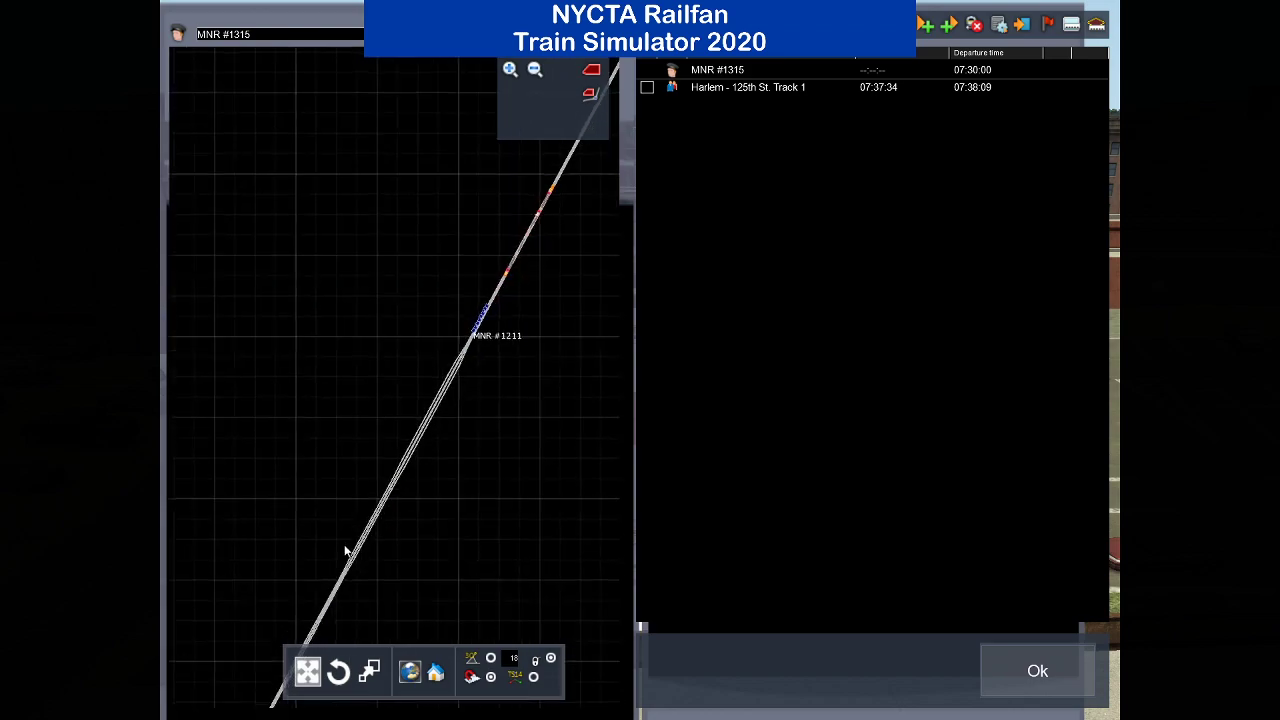
pyautogui.scroll(5, 290, 568)
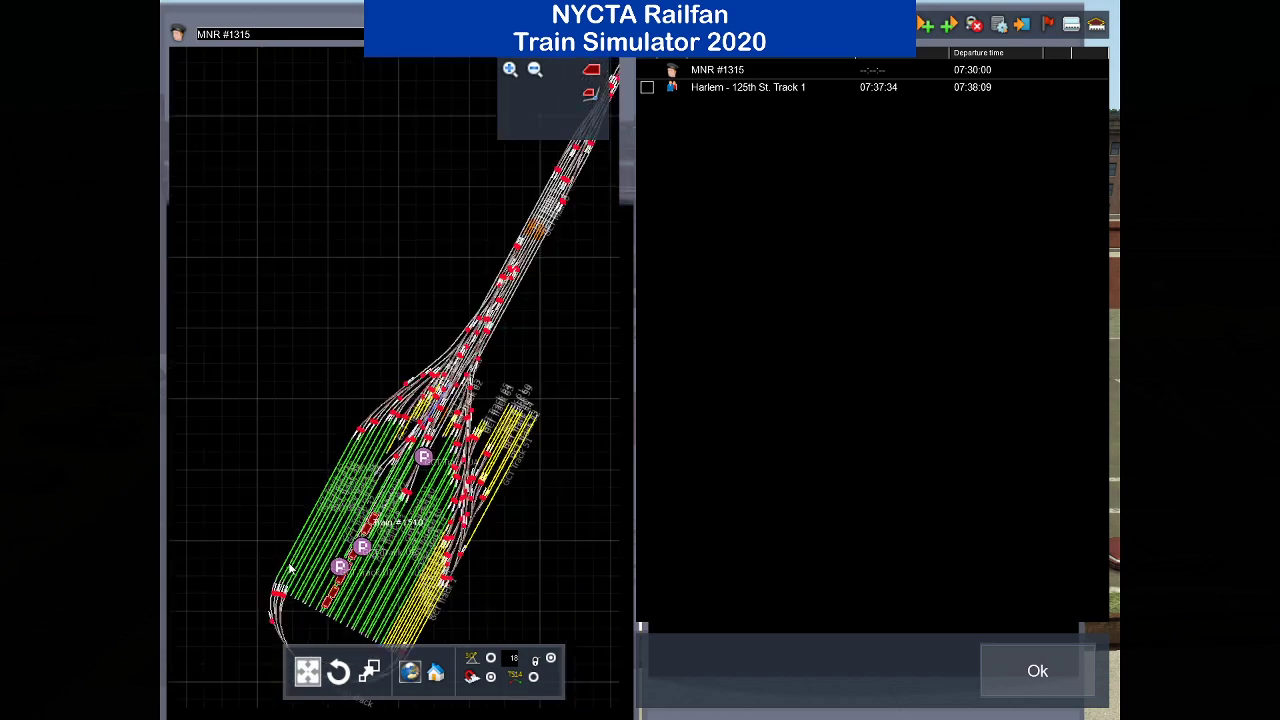
pyautogui.scroll(4, 290, 568)
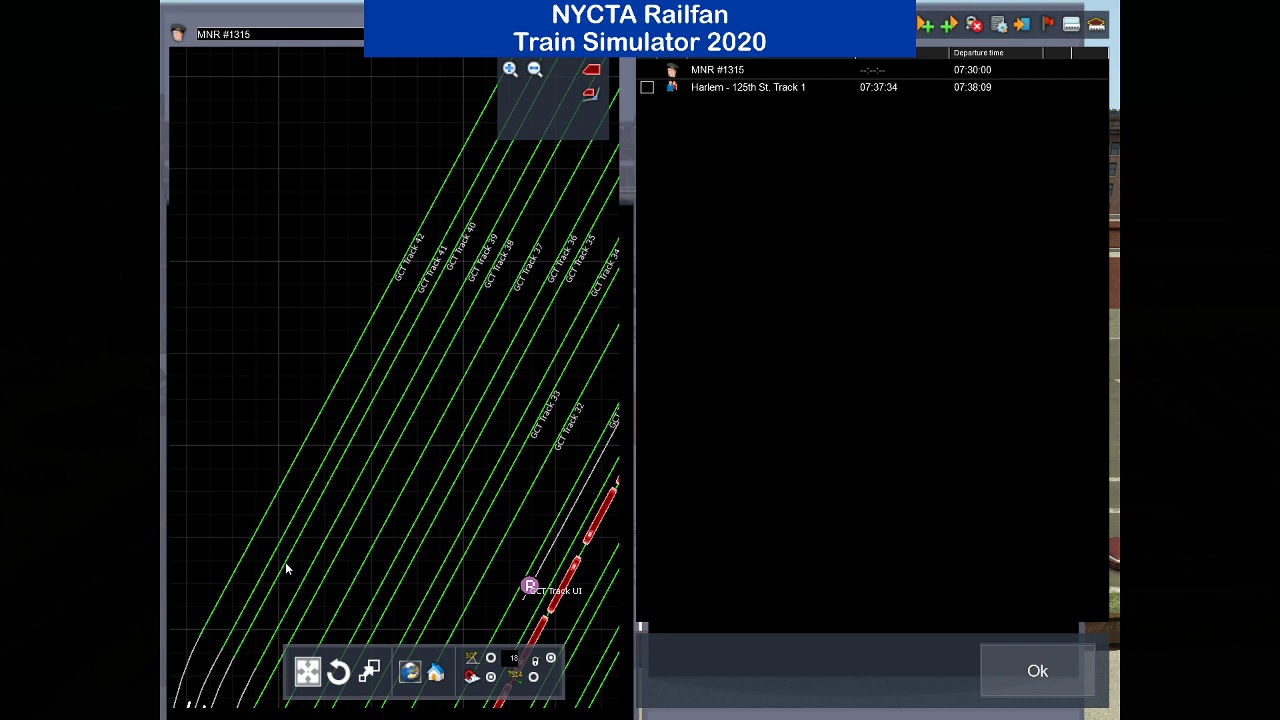
pyautogui.moveTo(500, 322); pyautogui.dragTo(392, 382)
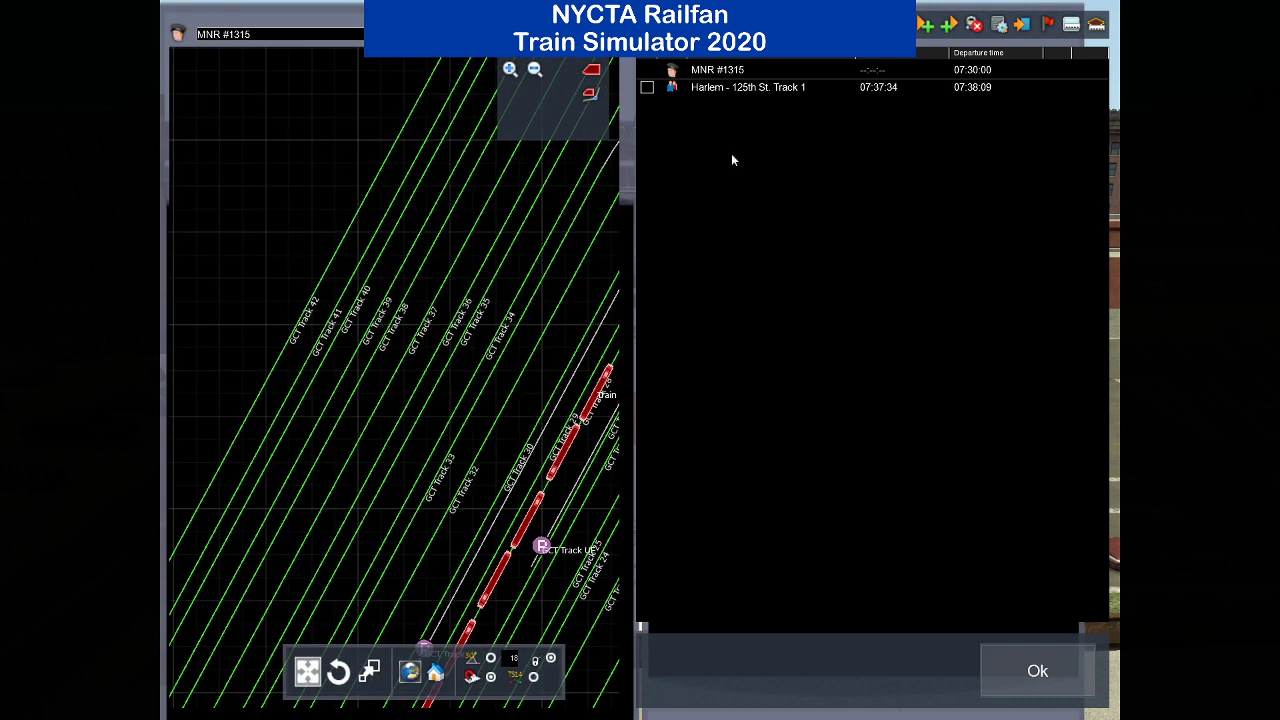
pyautogui.click(680, 24)
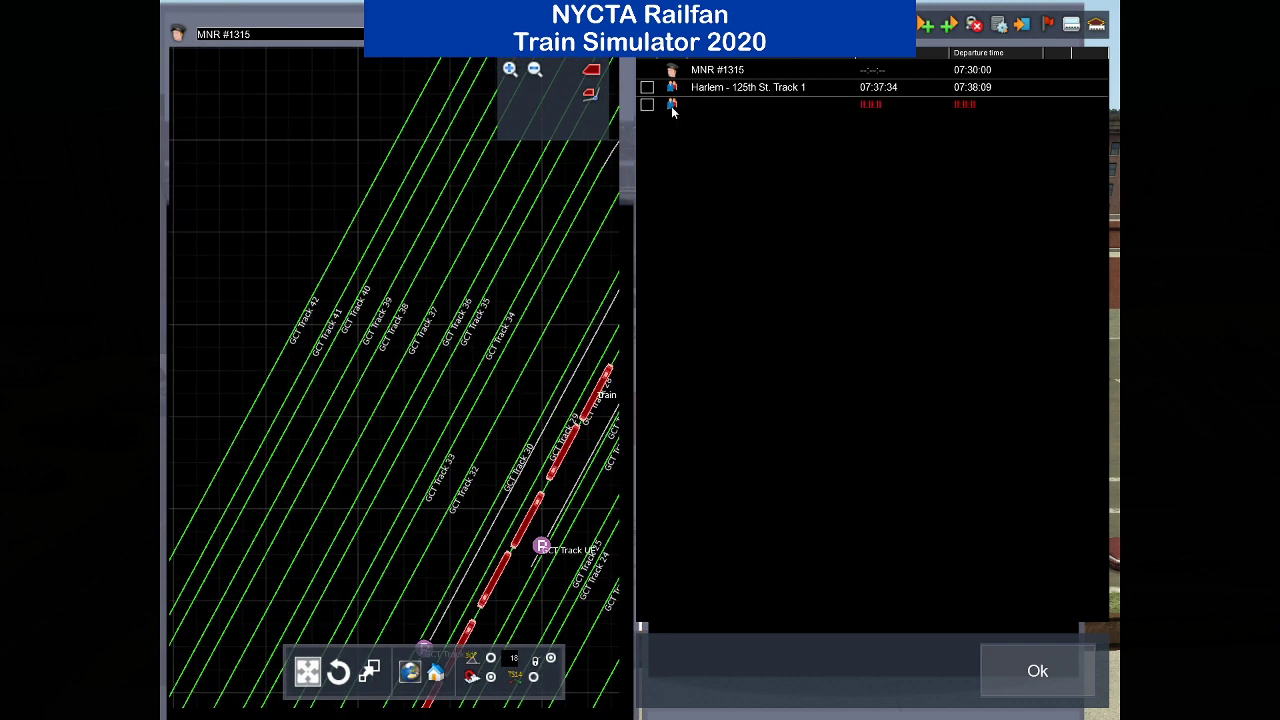
pyautogui.click(671, 106)
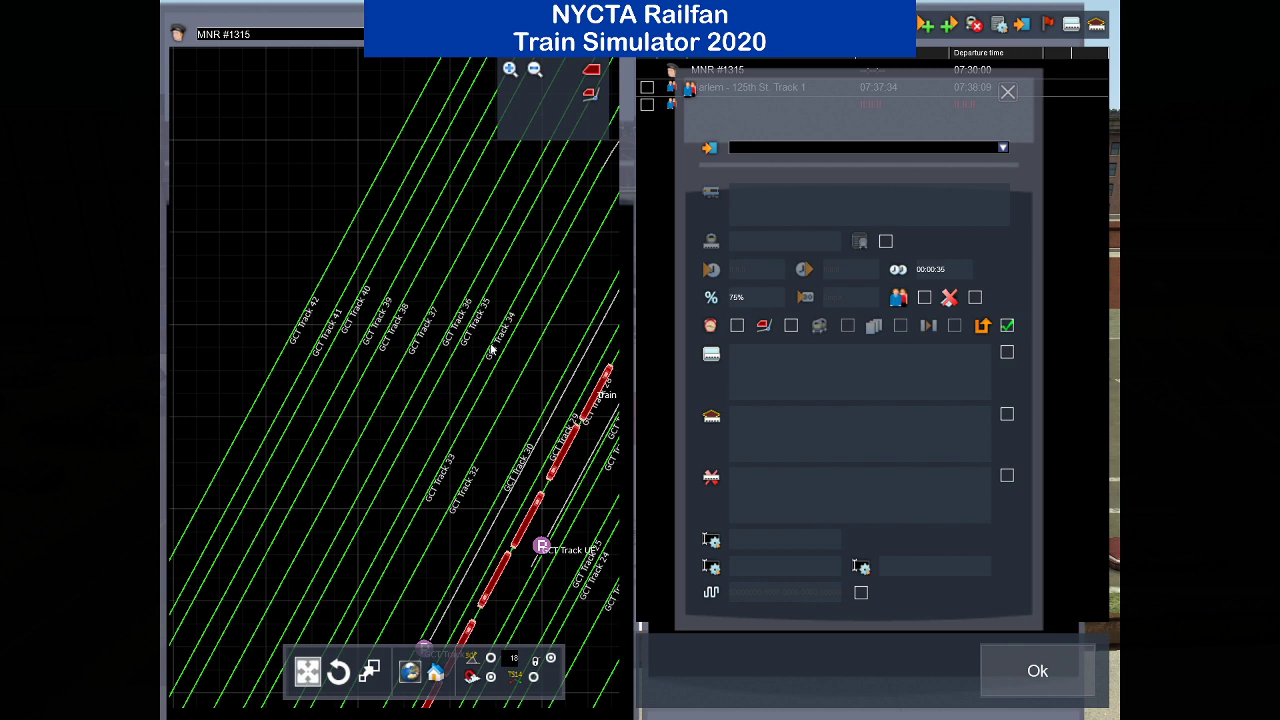
pyautogui.click(491, 348)
pyautogui.click(1007, 91)
# Add a final destination at GCT Track 34 to the MNR #1315 service and accept the timetable.
pyautogui.click(1031, 22)
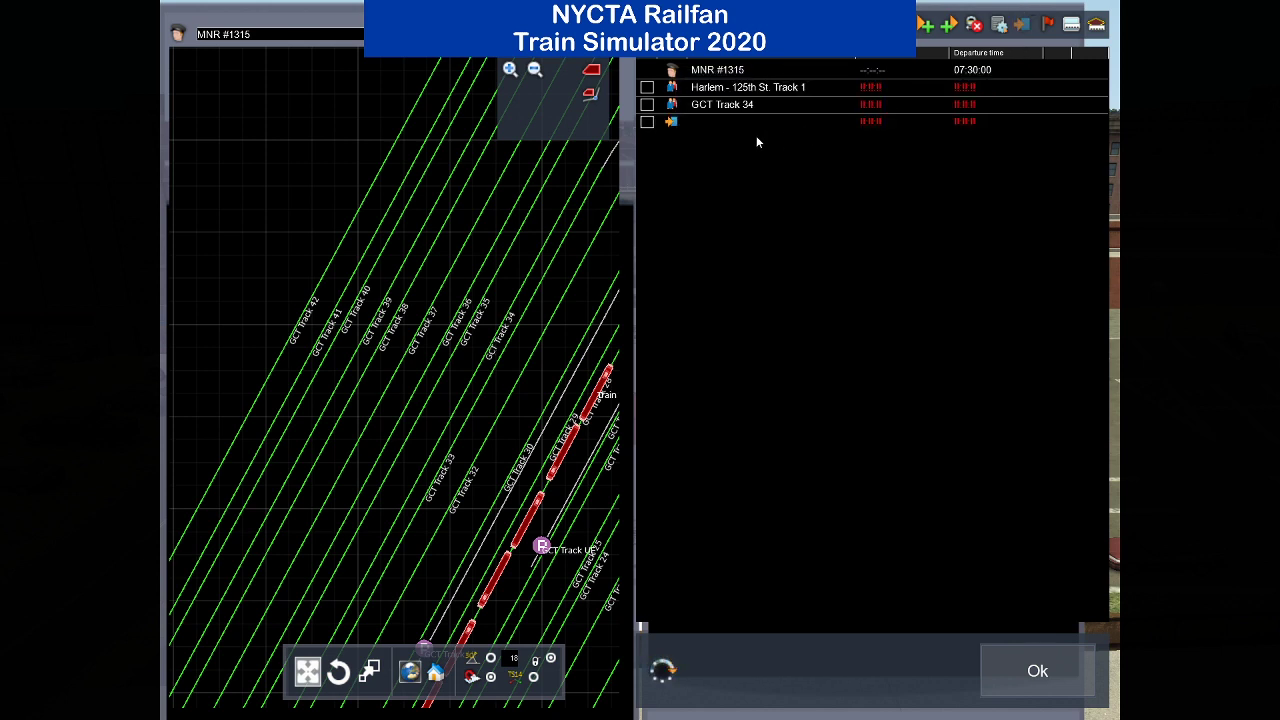
pyautogui.click(678, 125)
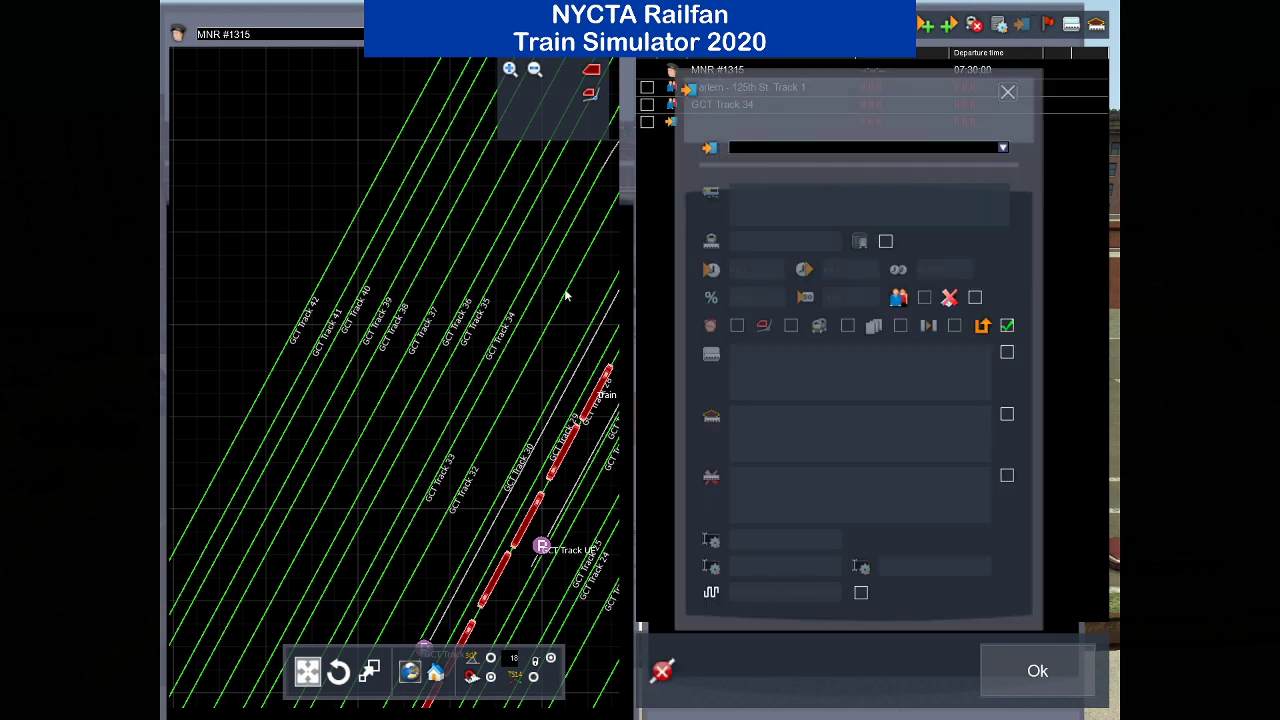
pyautogui.click(503, 330)
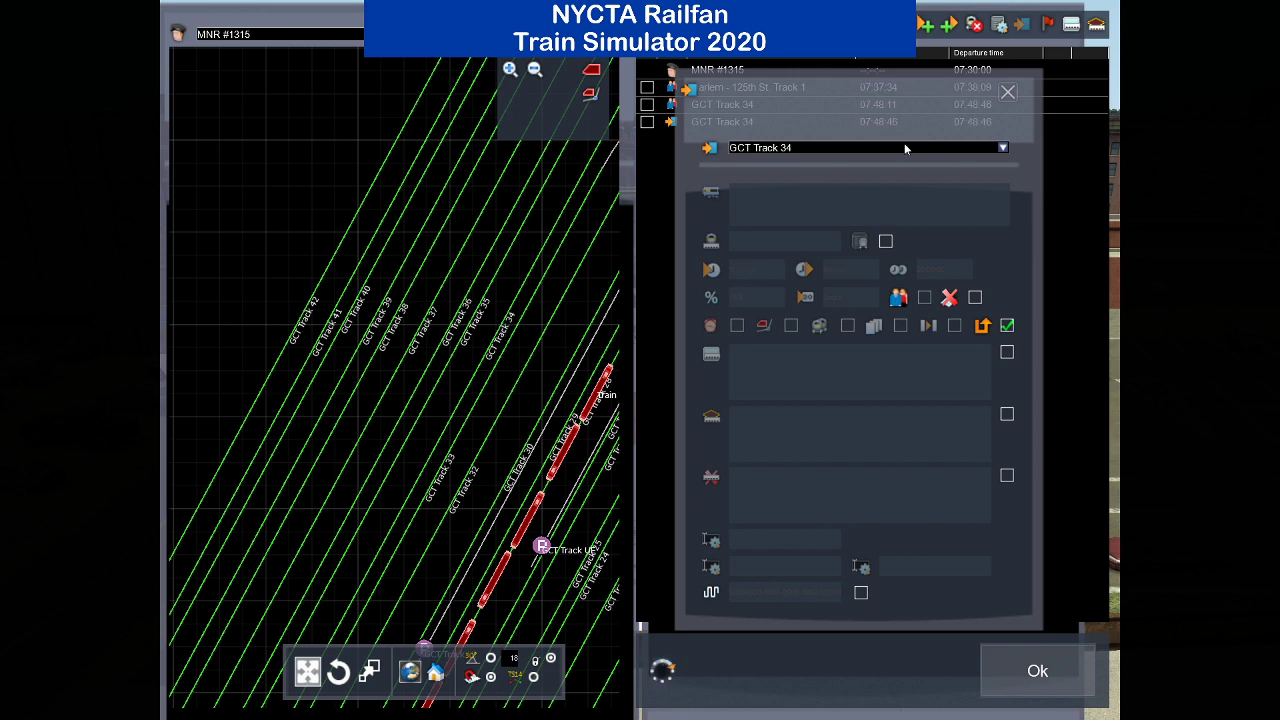
pyautogui.click(1003, 91)
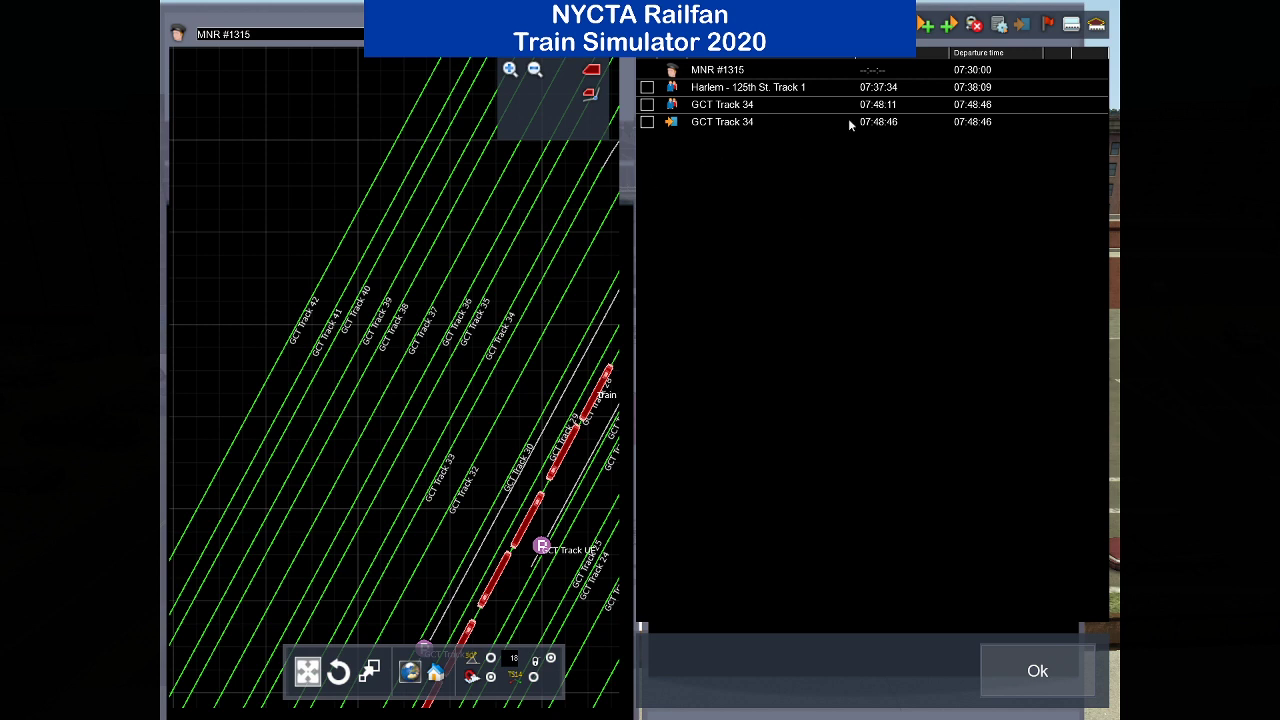
pyautogui.click(1034, 672)
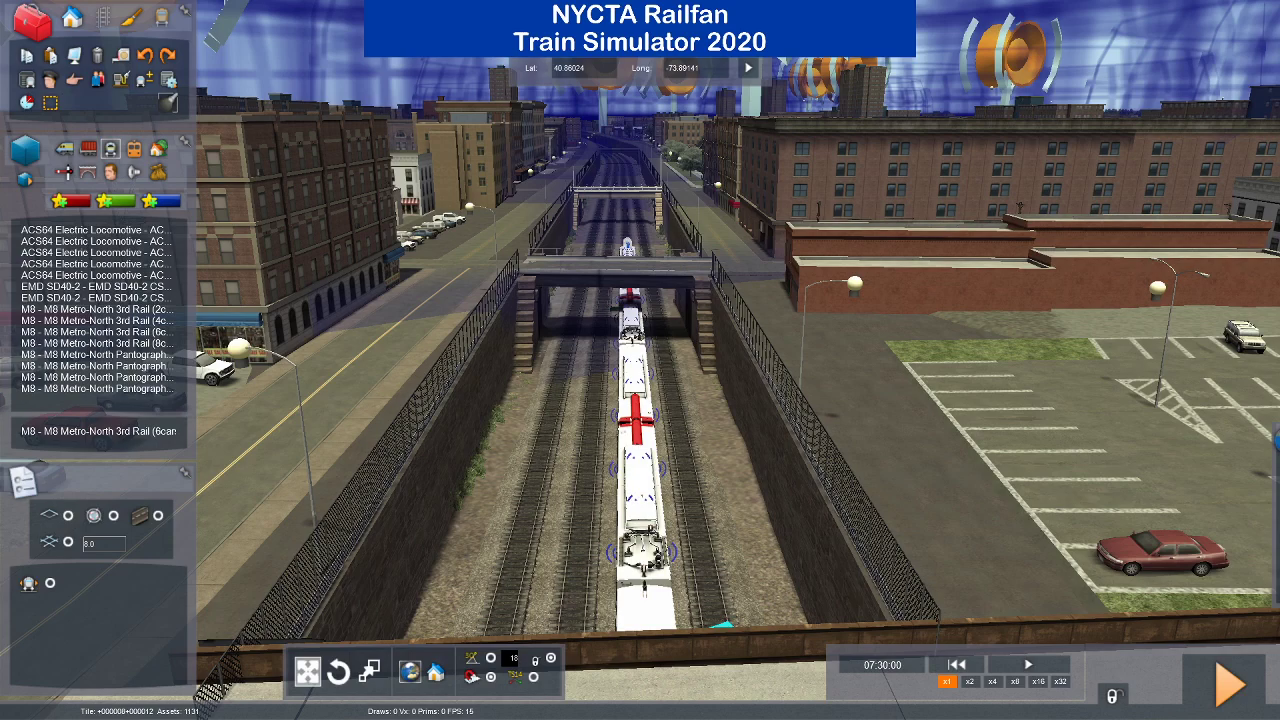
# Place another M8 Metro-North 3rd Rail six-car train farther along the line, between the parking lots and the curving park road.
pyautogui.moveTo(476, 522); pyautogui.dragTo(365, 290, button='right')
pyautogui.press('Up')
pyautogui.press('Up')
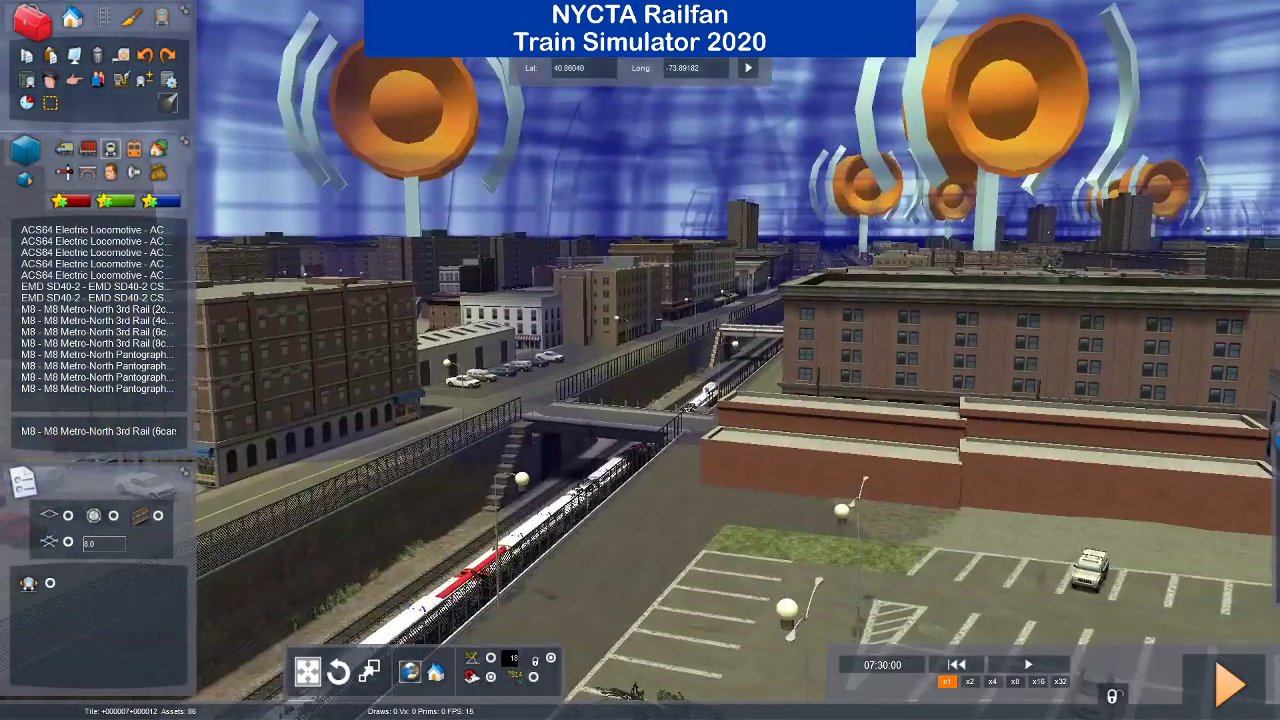
pyautogui.press('Left')
pyautogui.press('Left')
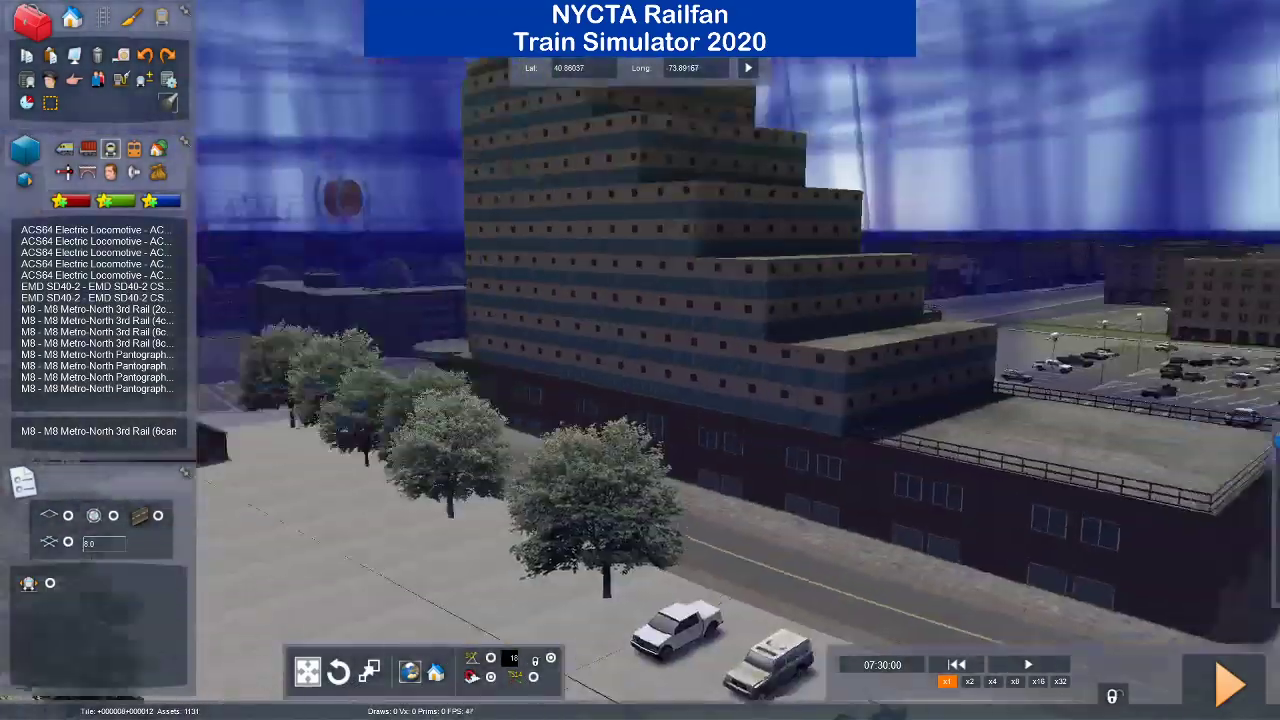
pyautogui.press('Up')
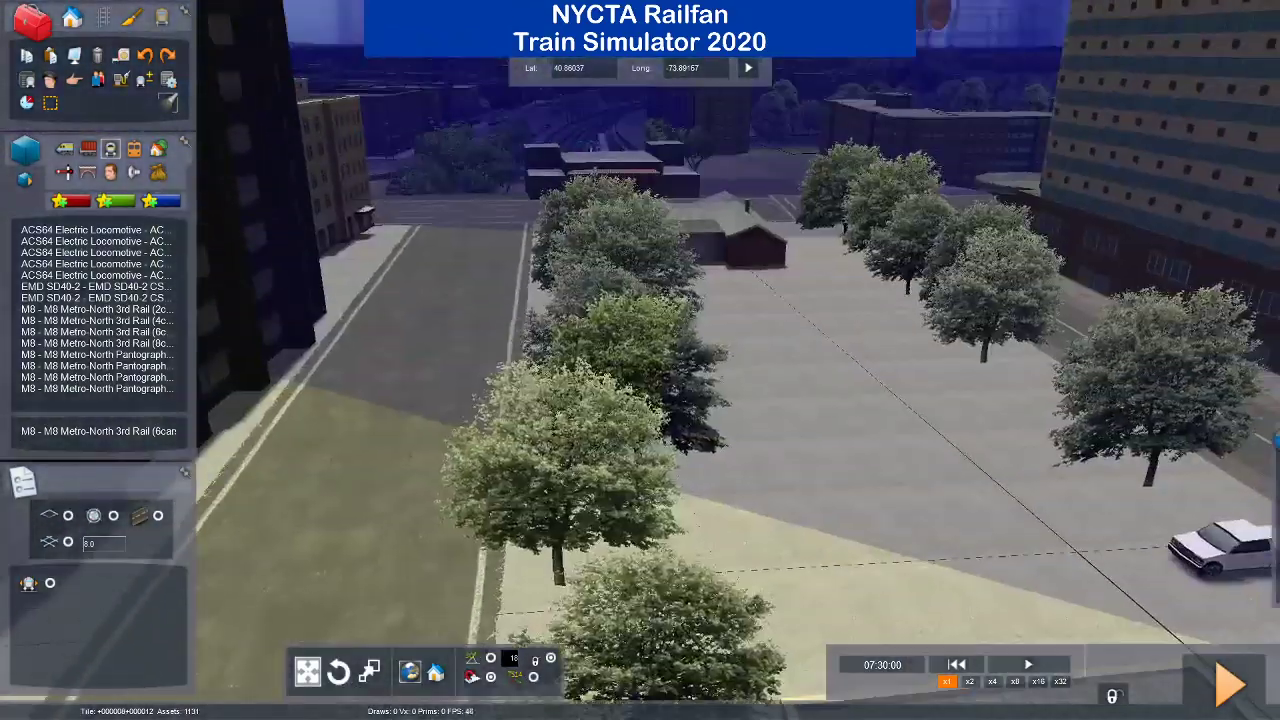
pyautogui.press('Up')
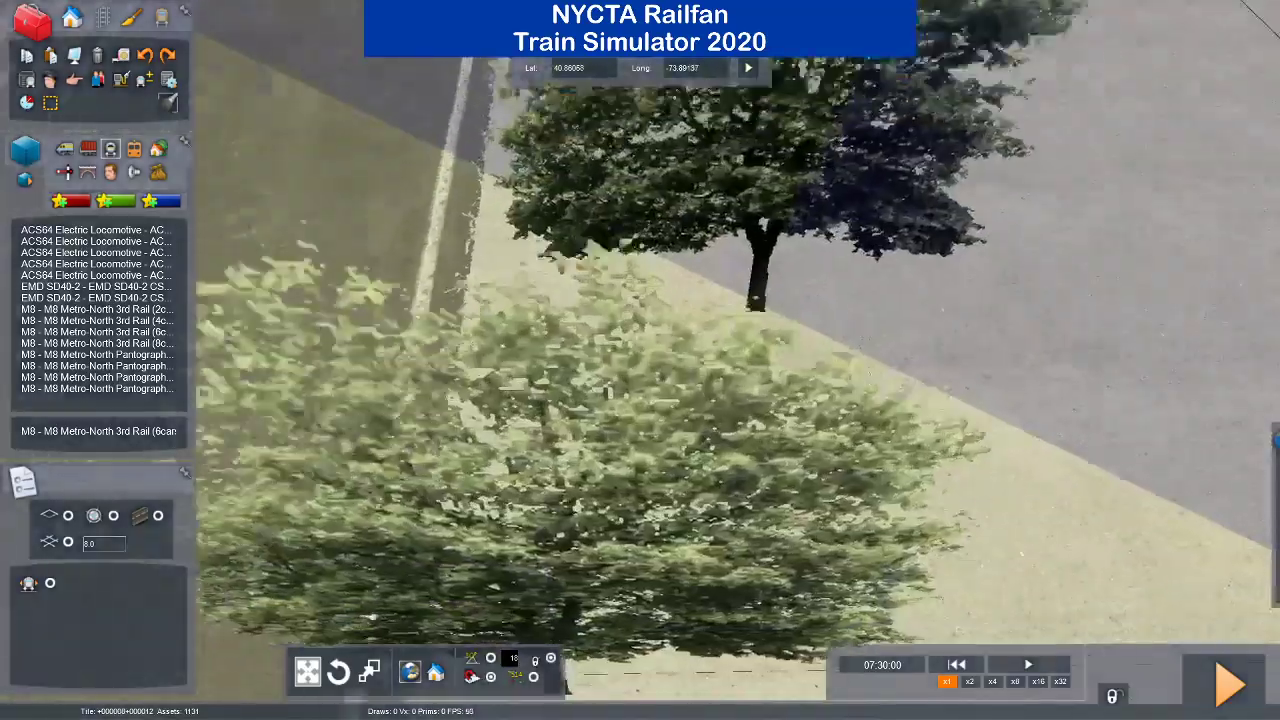
pyautogui.press('Up')
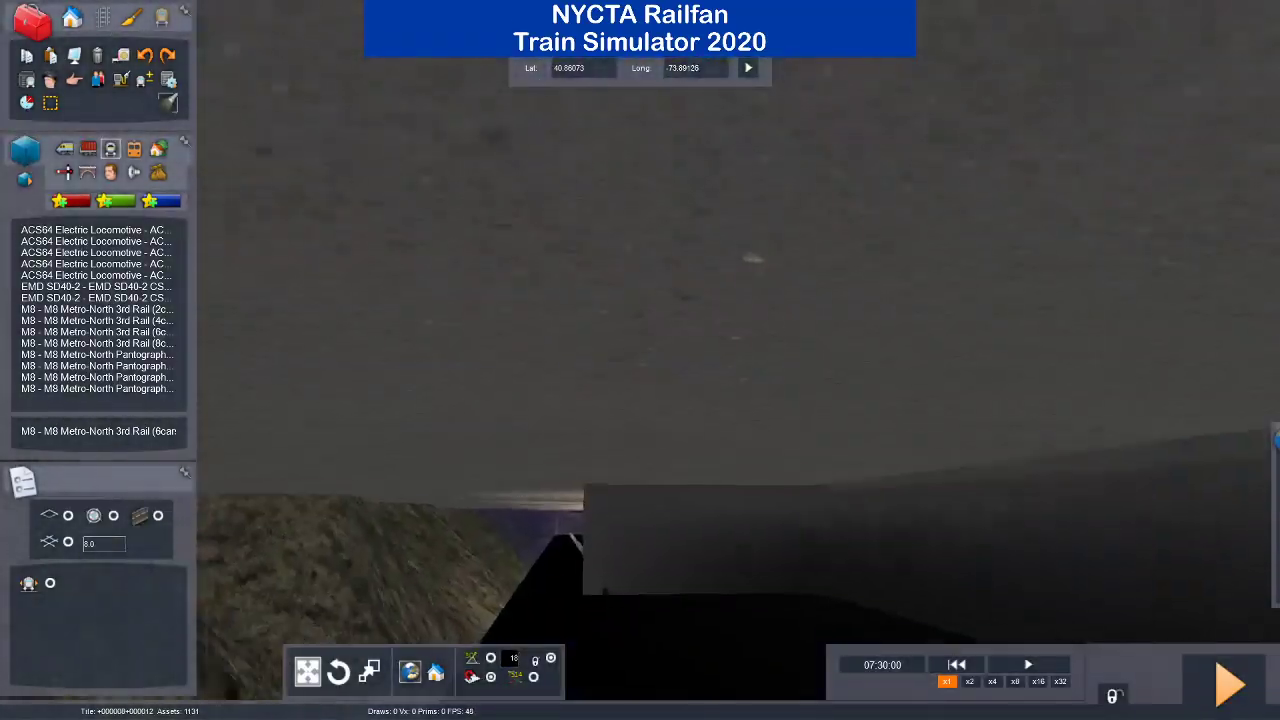
pyautogui.press('Up')
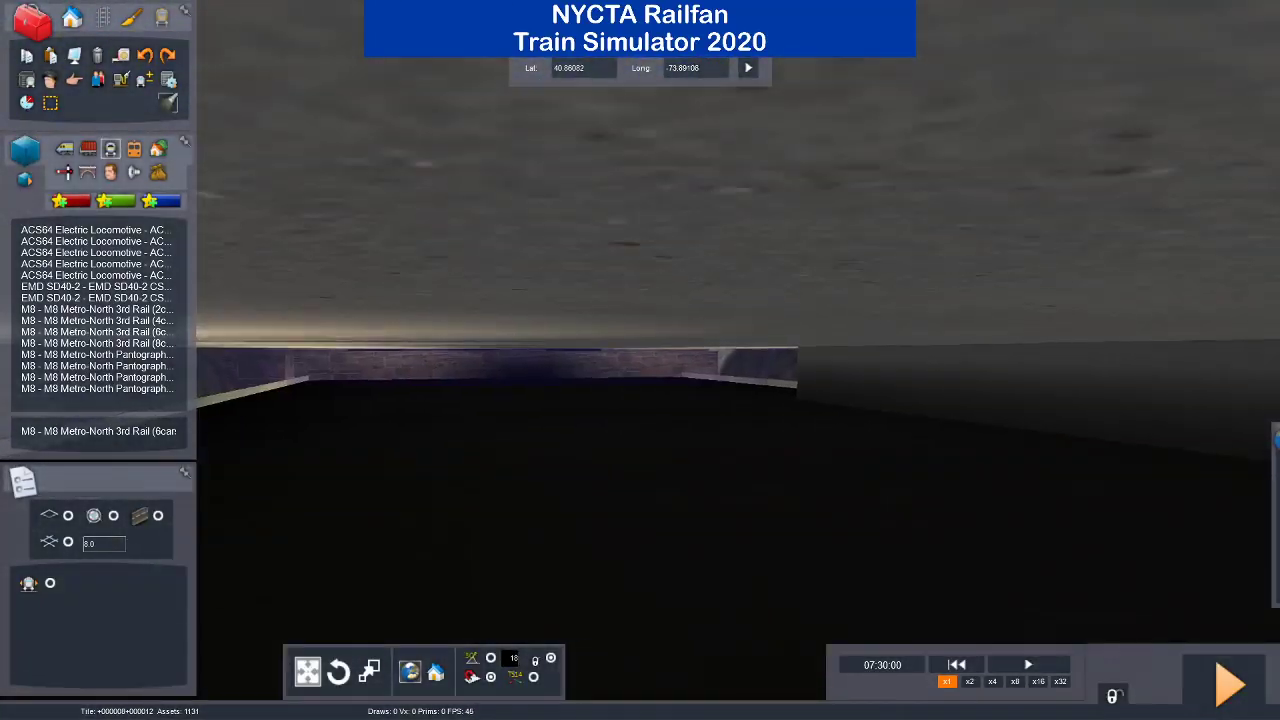
pyautogui.press('Up')
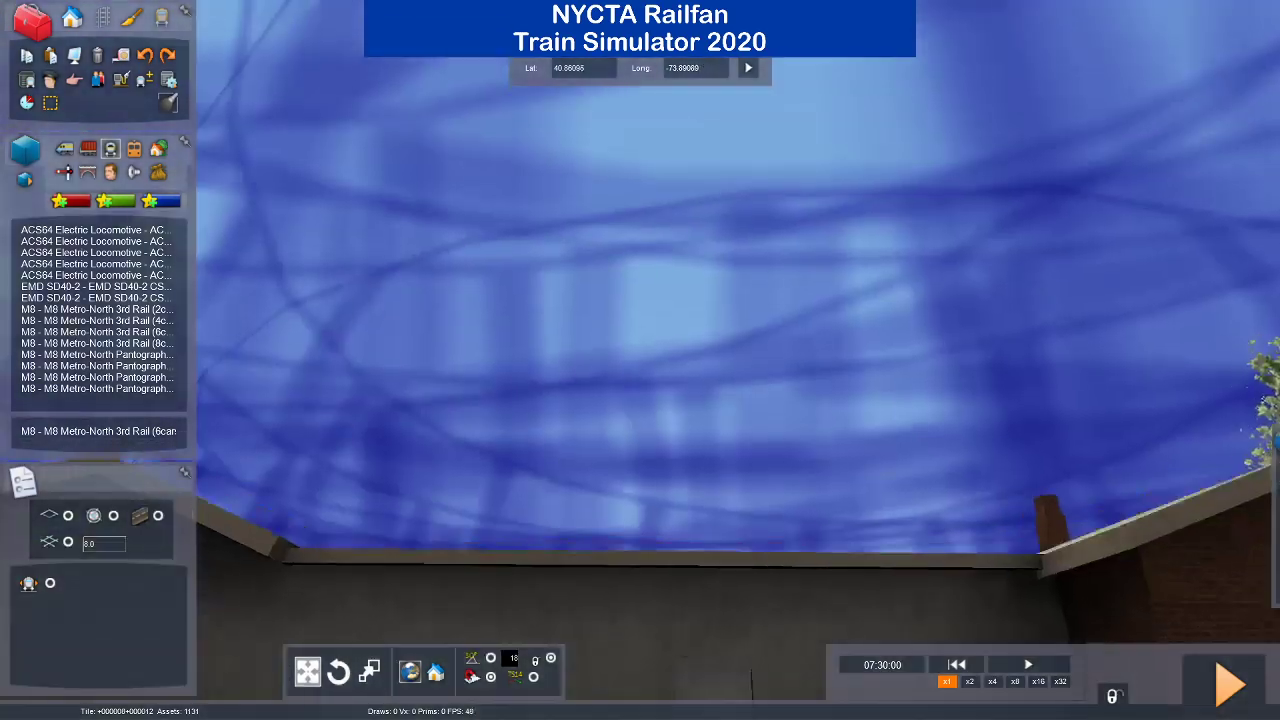
pyautogui.press('Up')
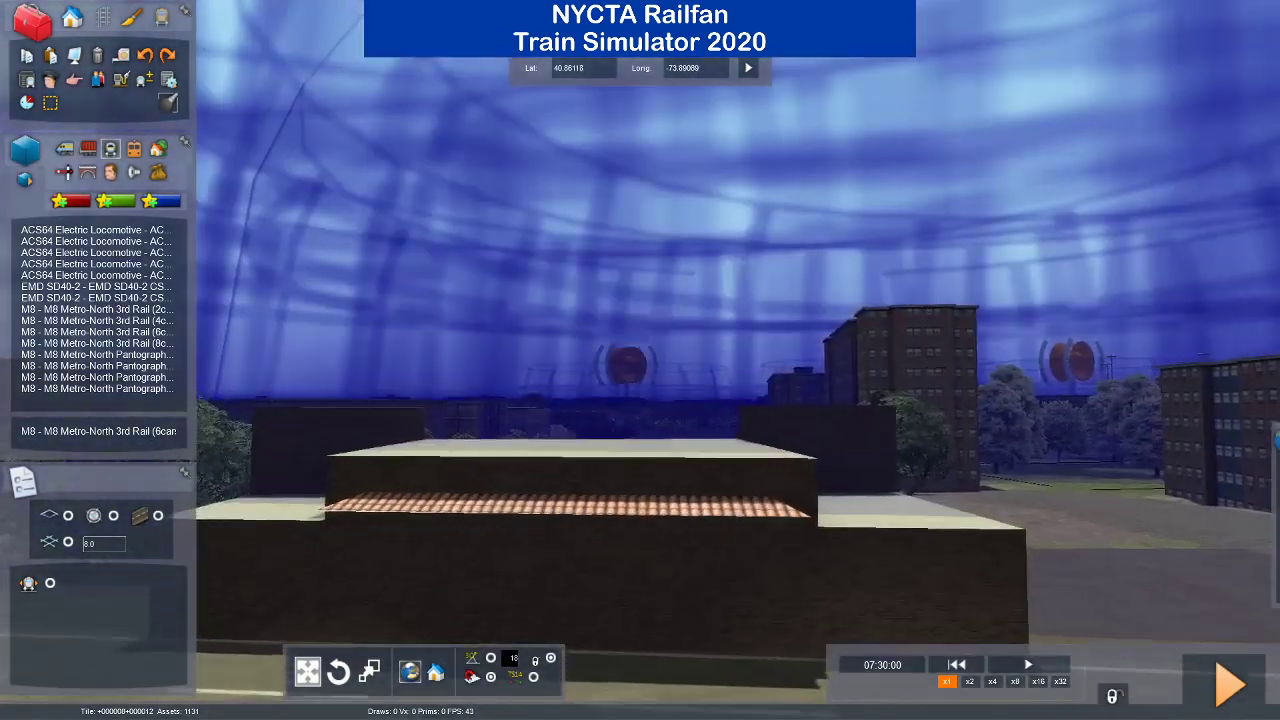
pyautogui.press('Up')
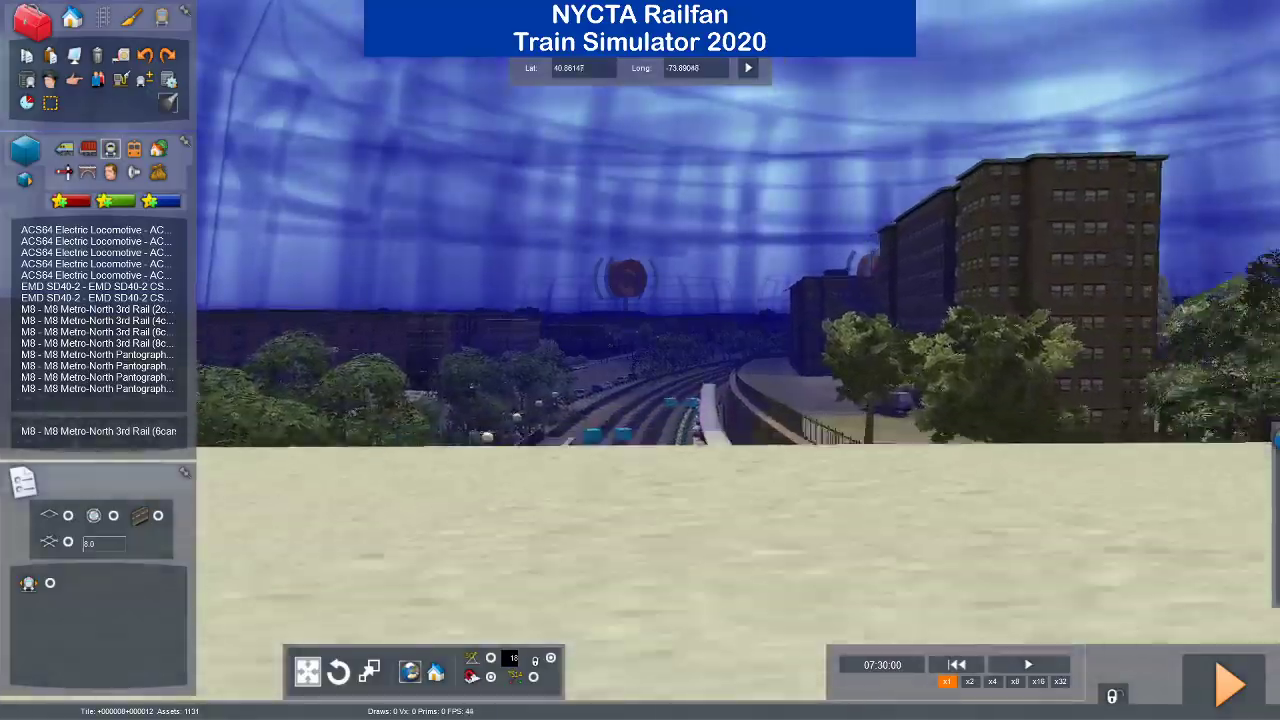
pyautogui.press('Up')
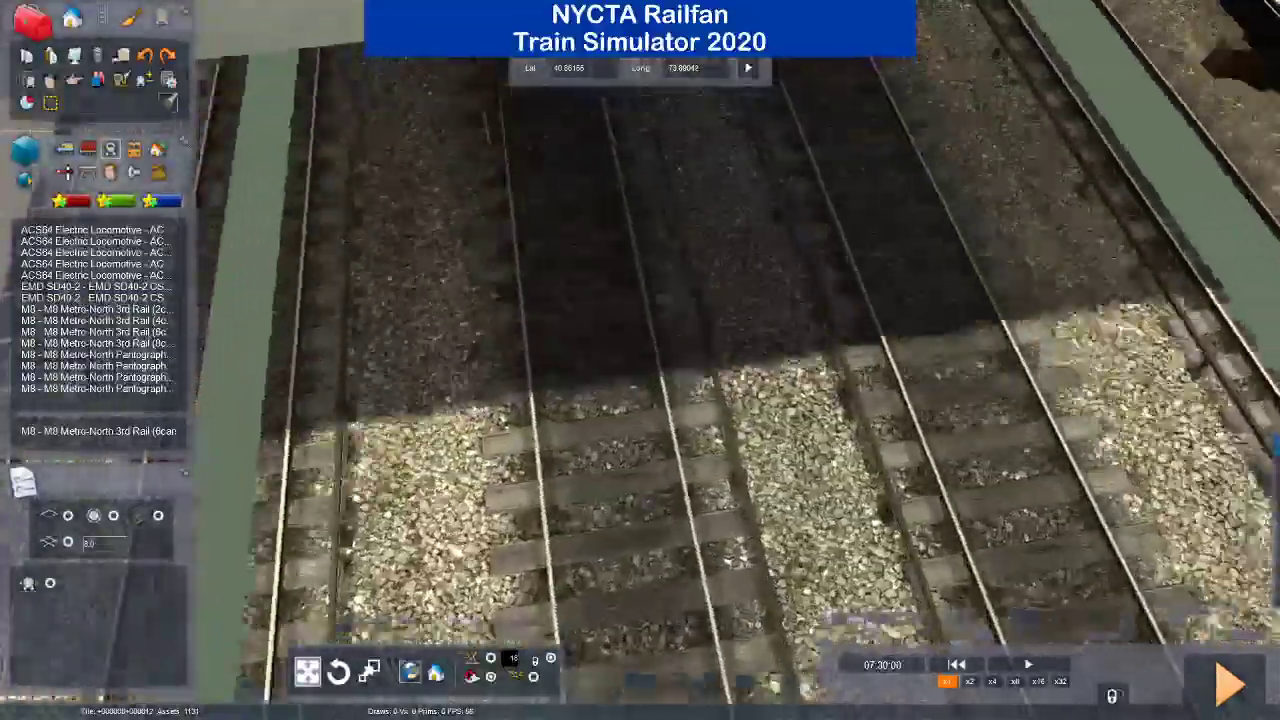
pyautogui.press('Up')
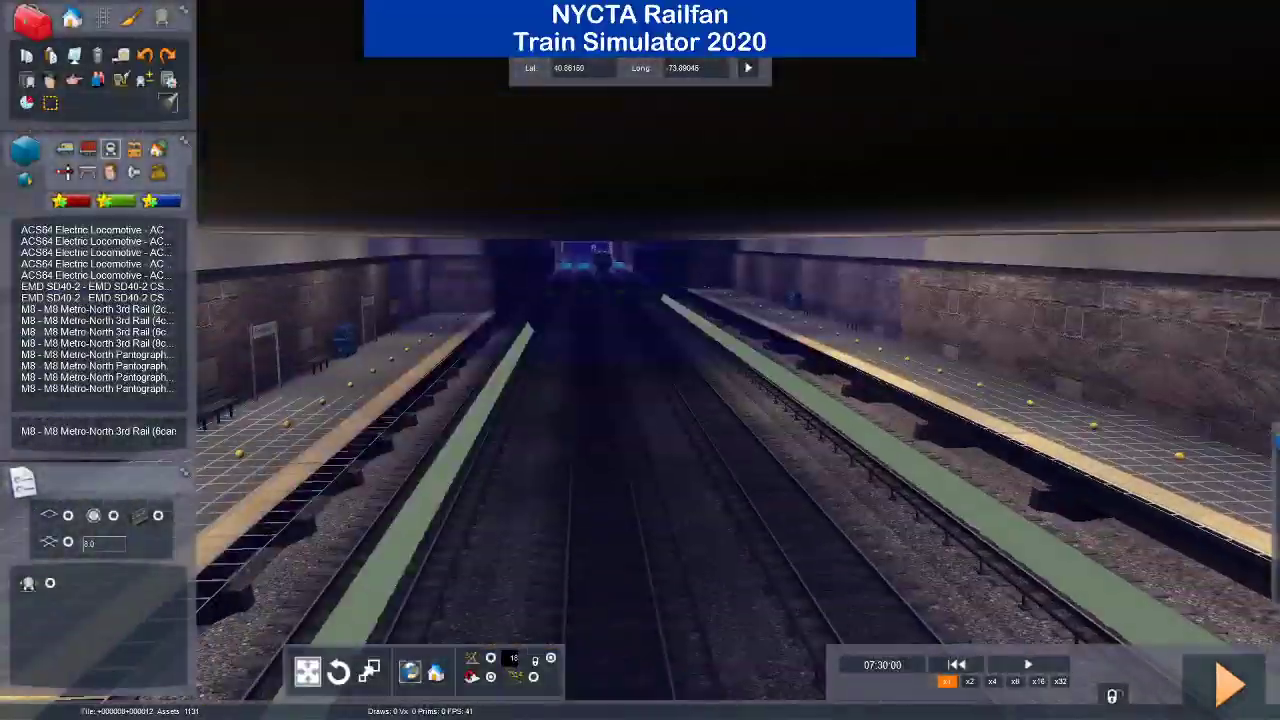
pyautogui.press('Up')
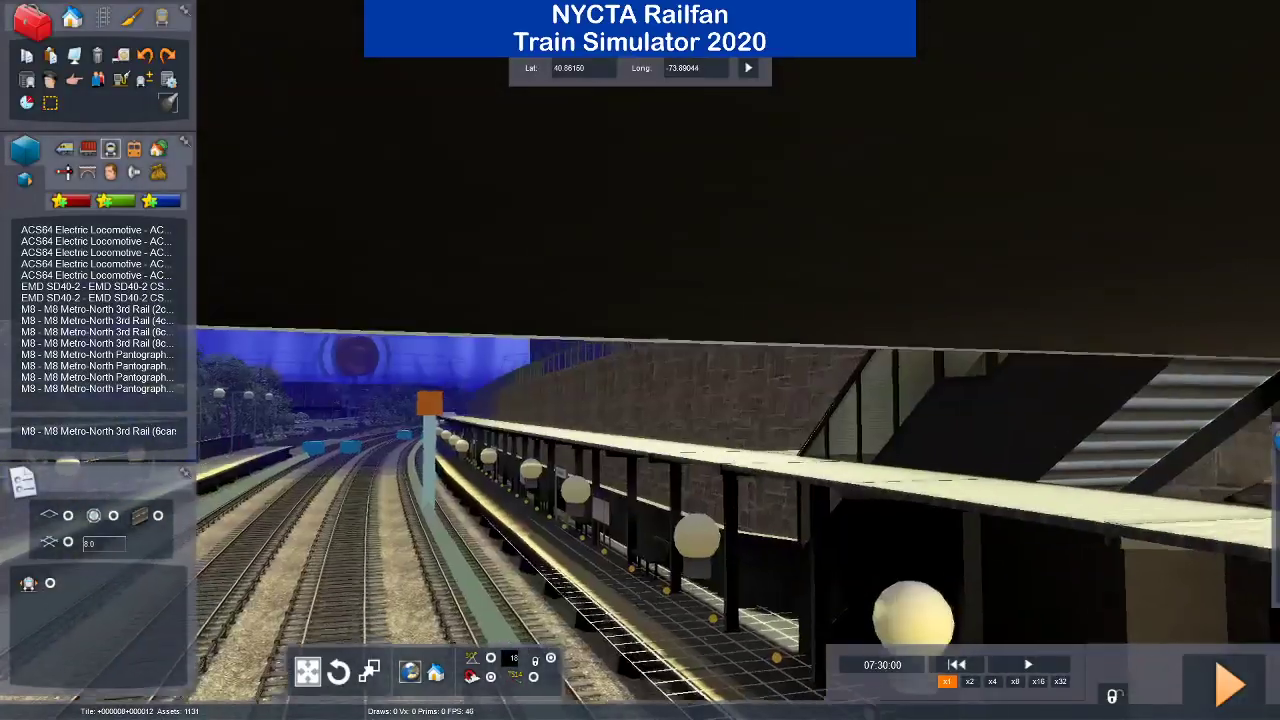
pyautogui.press('Up')
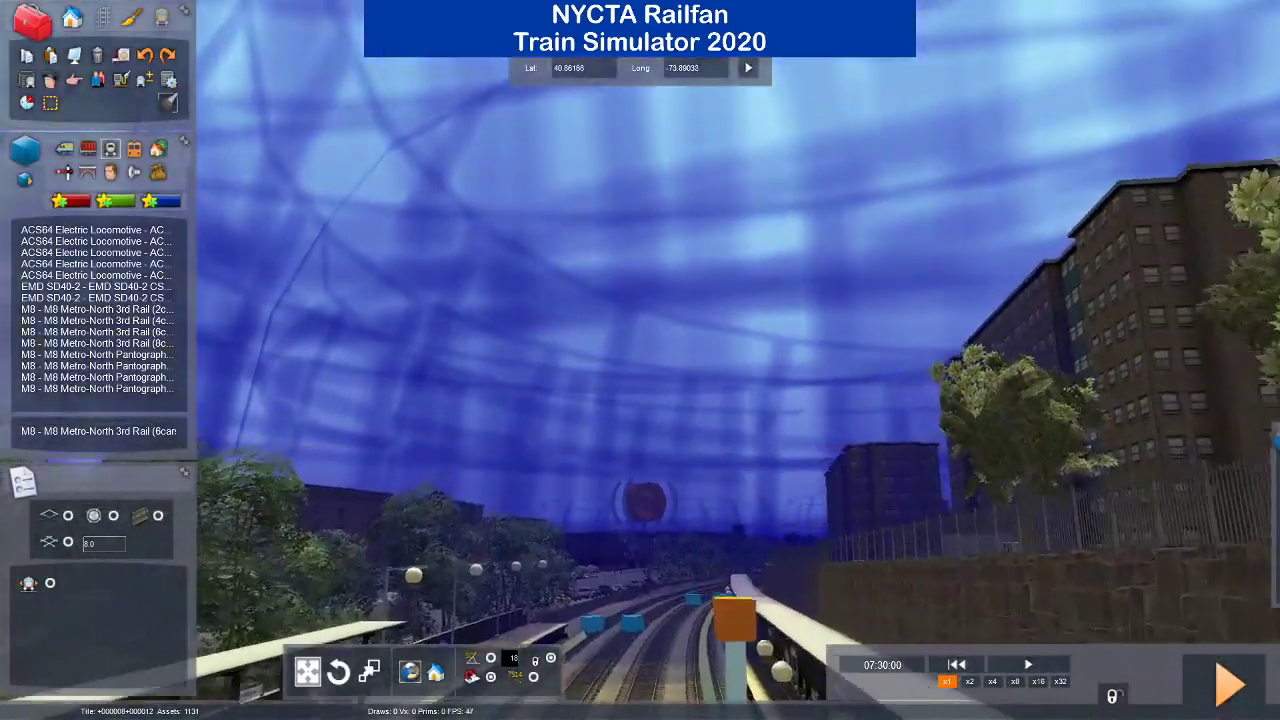
pyautogui.press('Up')
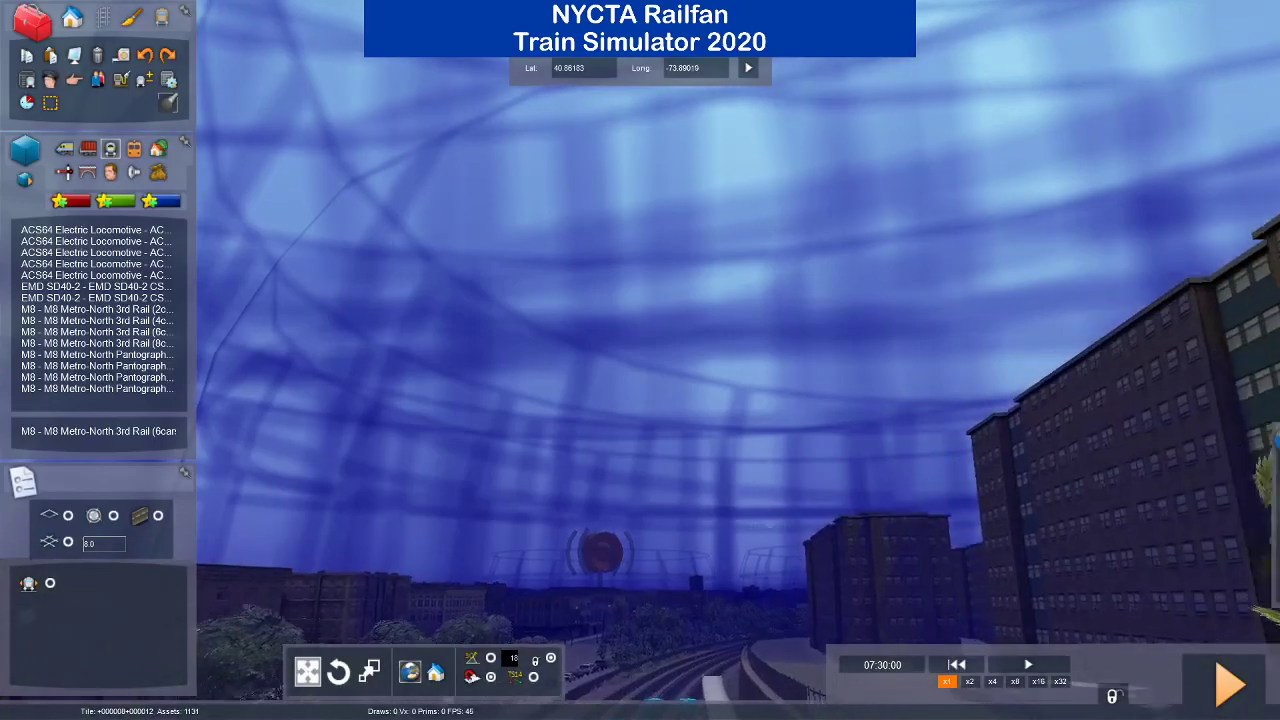
pyautogui.press('Up')
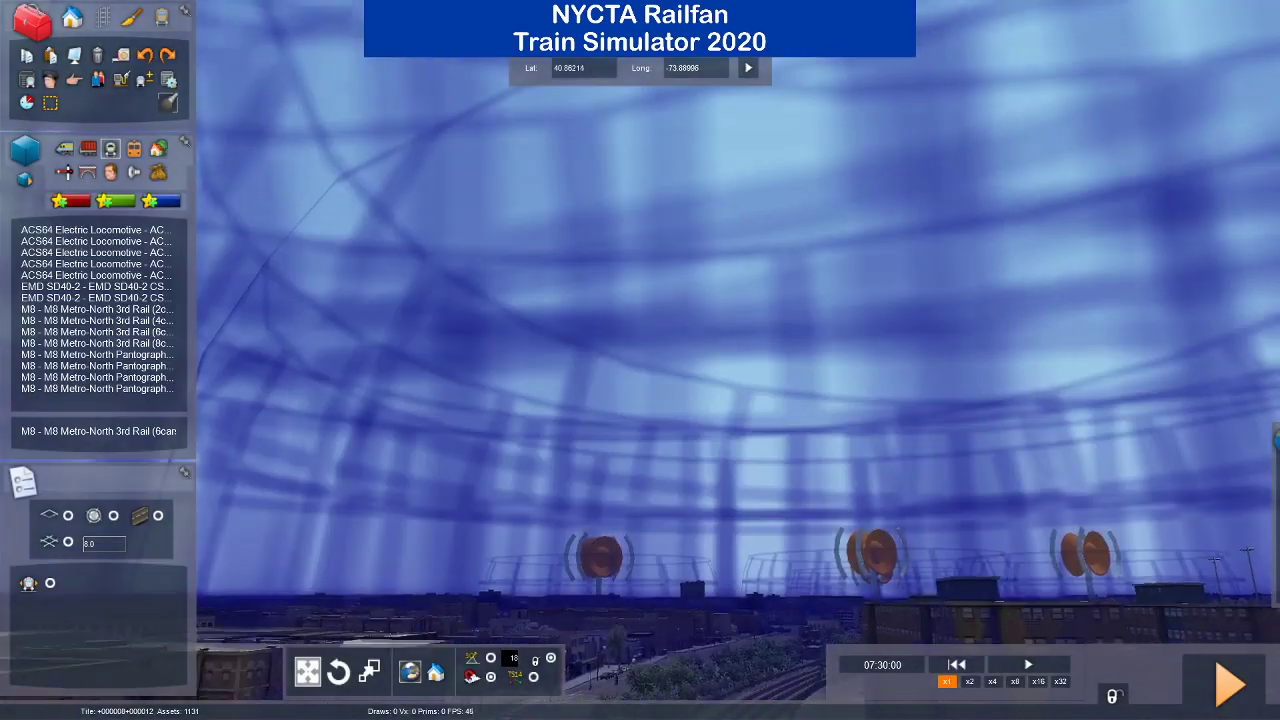
pyautogui.press('Up')
pyautogui.press('Up')
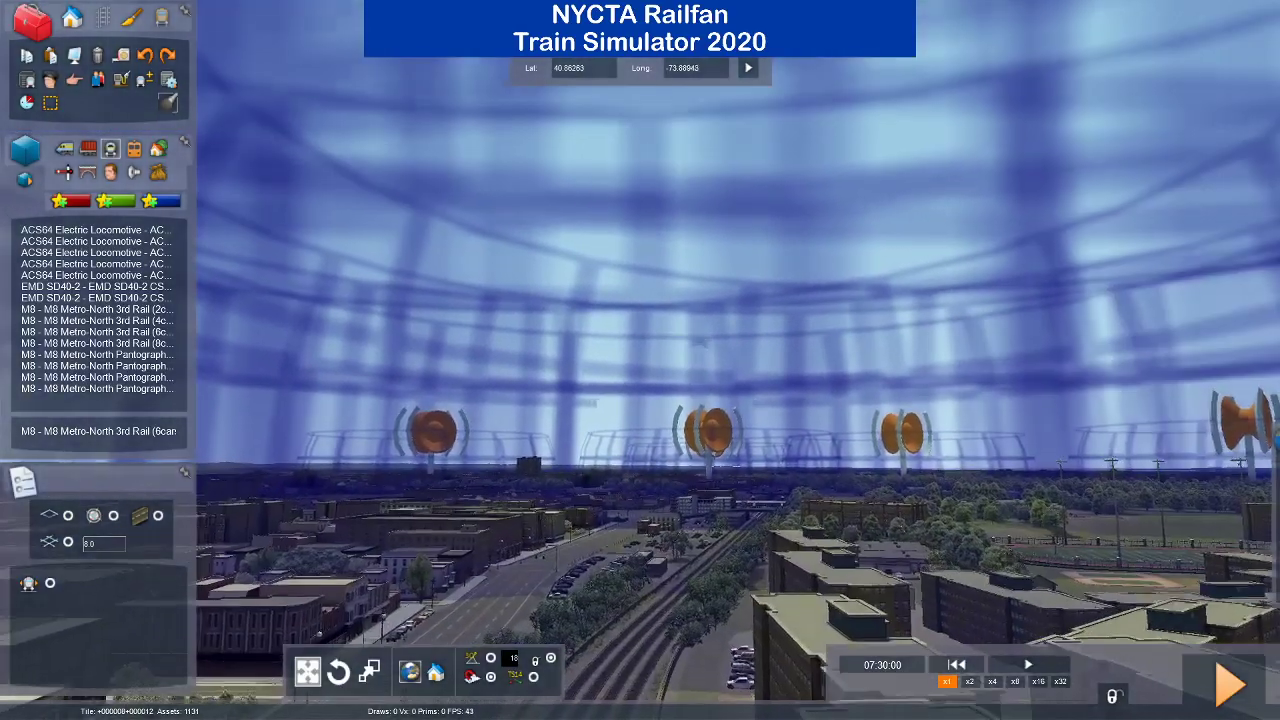
pyautogui.press('Up')
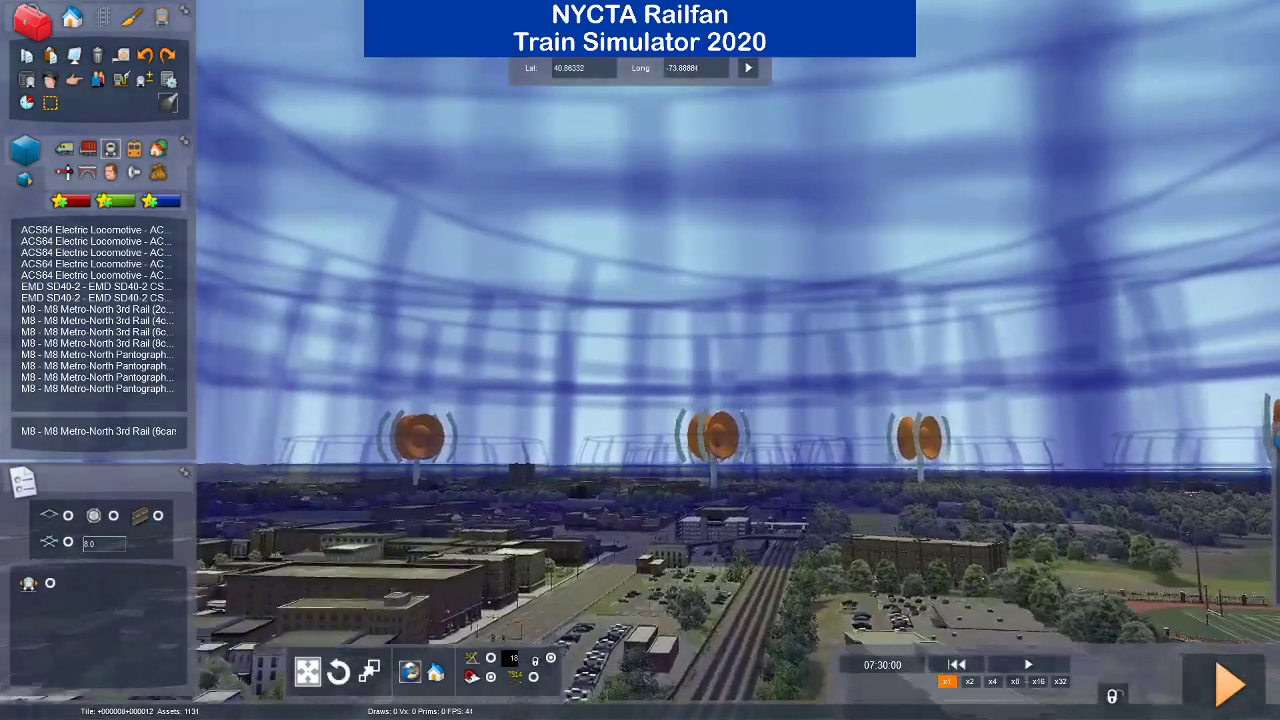
pyautogui.press('Up')
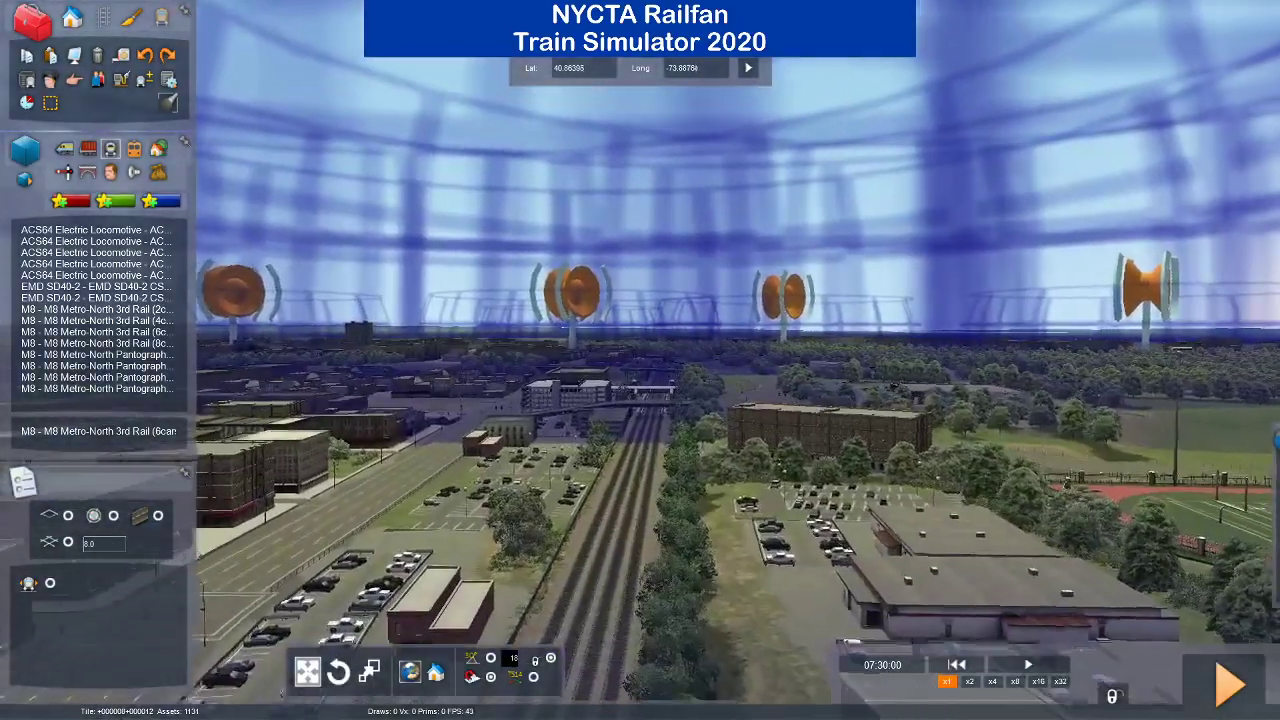
pyautogui.press('Up')
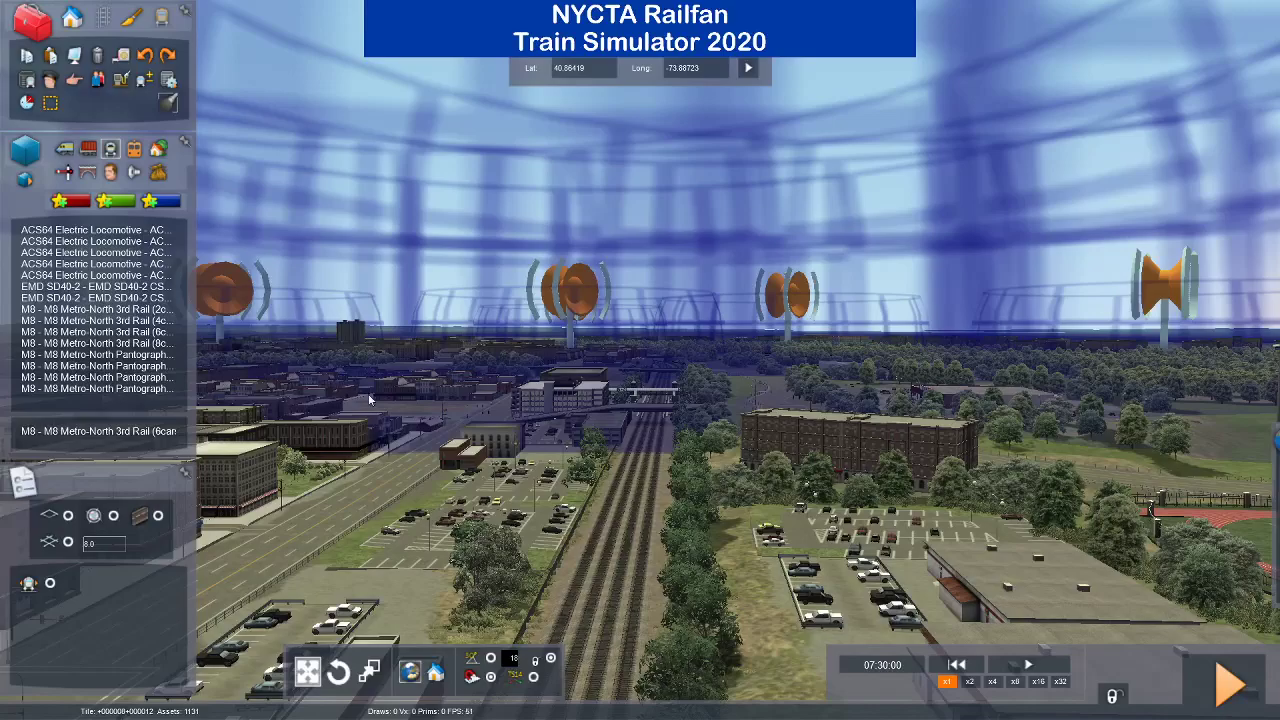
pyautogui.press('Up')
pyautogui.moveTo(373, 420); pyautogui.dragTo(411, 442, button='right')
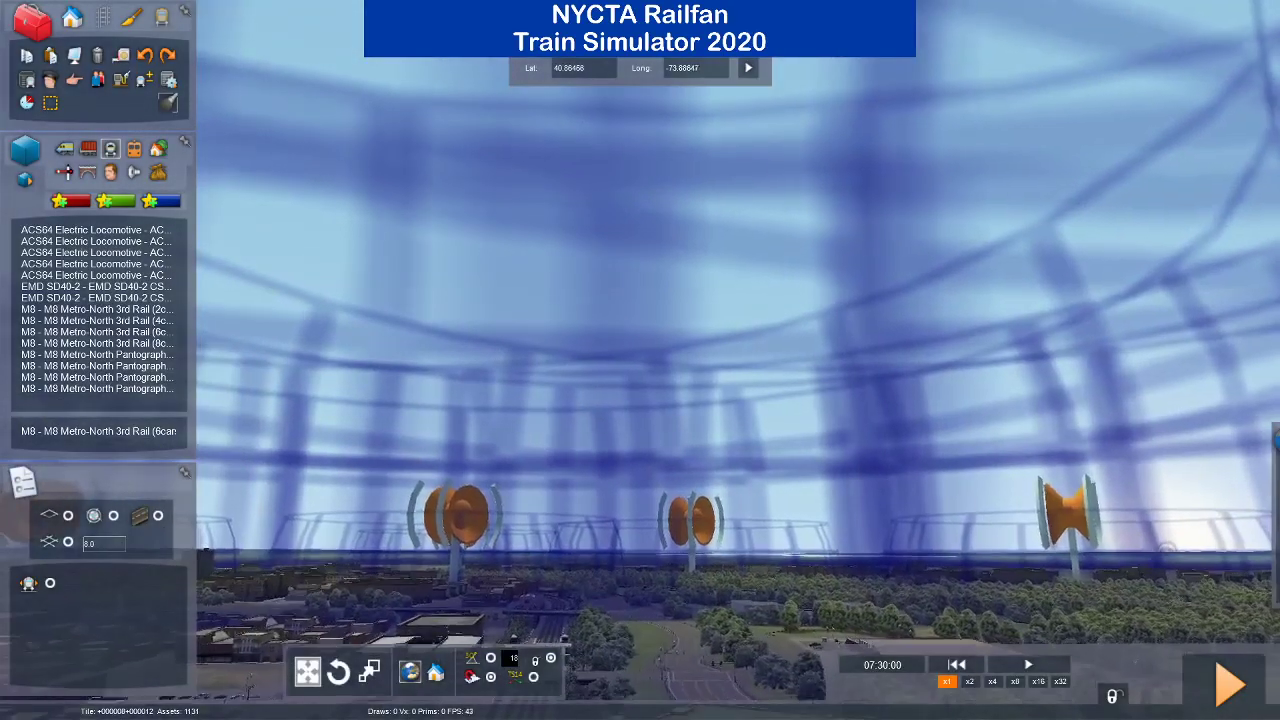
pyautogui.press('Up')
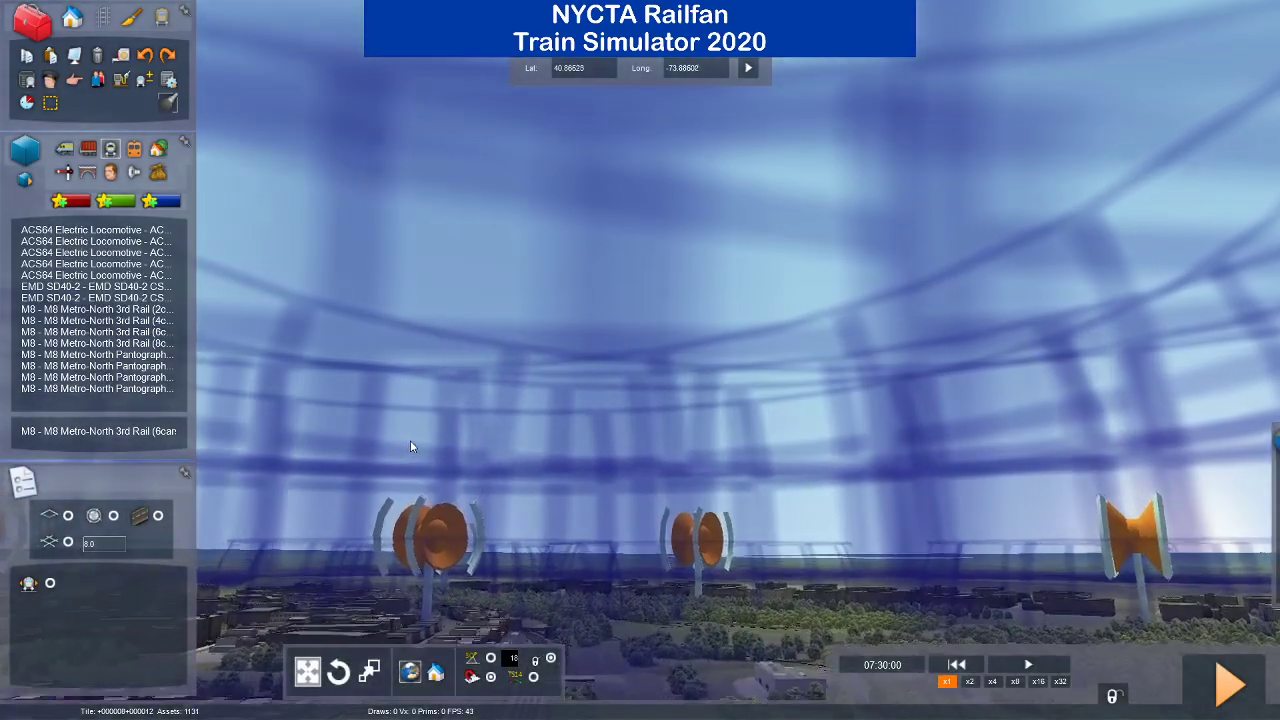
pyautogui.moveTo(441, 460); pyautogui.dragTo(524, 375, button='right')
pyautogui.press('Up')
pyautogui.press('Up')
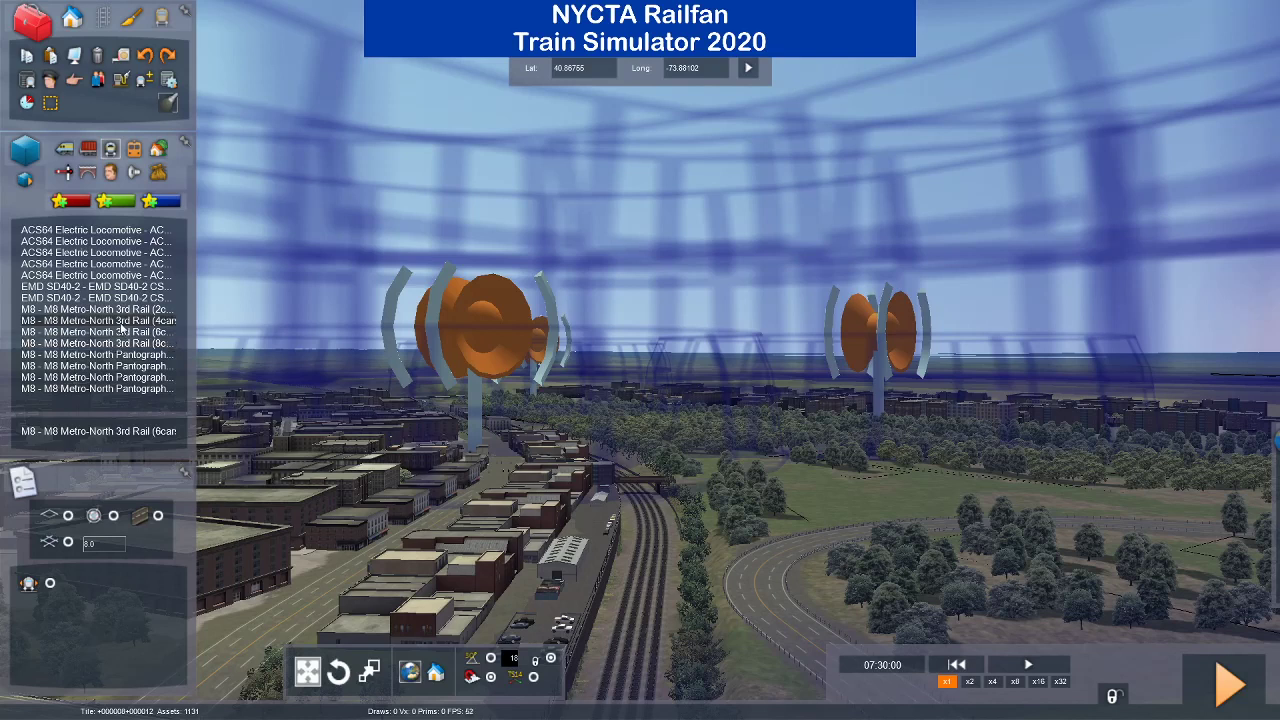
pyautogui.click(125, 335)
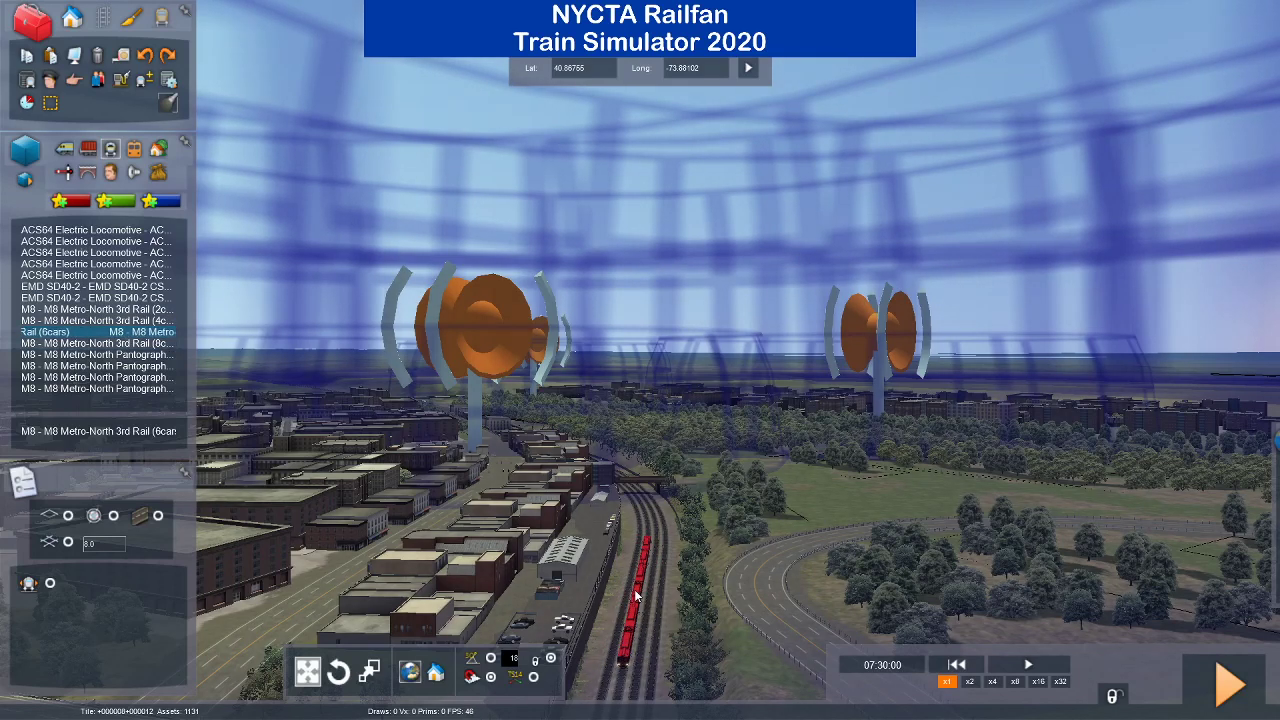
pyautogui.click(635, 596)
pyautogui.moveTo(636, 594); pyautogui.dragTo(526, 262, button='right')
pyautogui.press('Up')
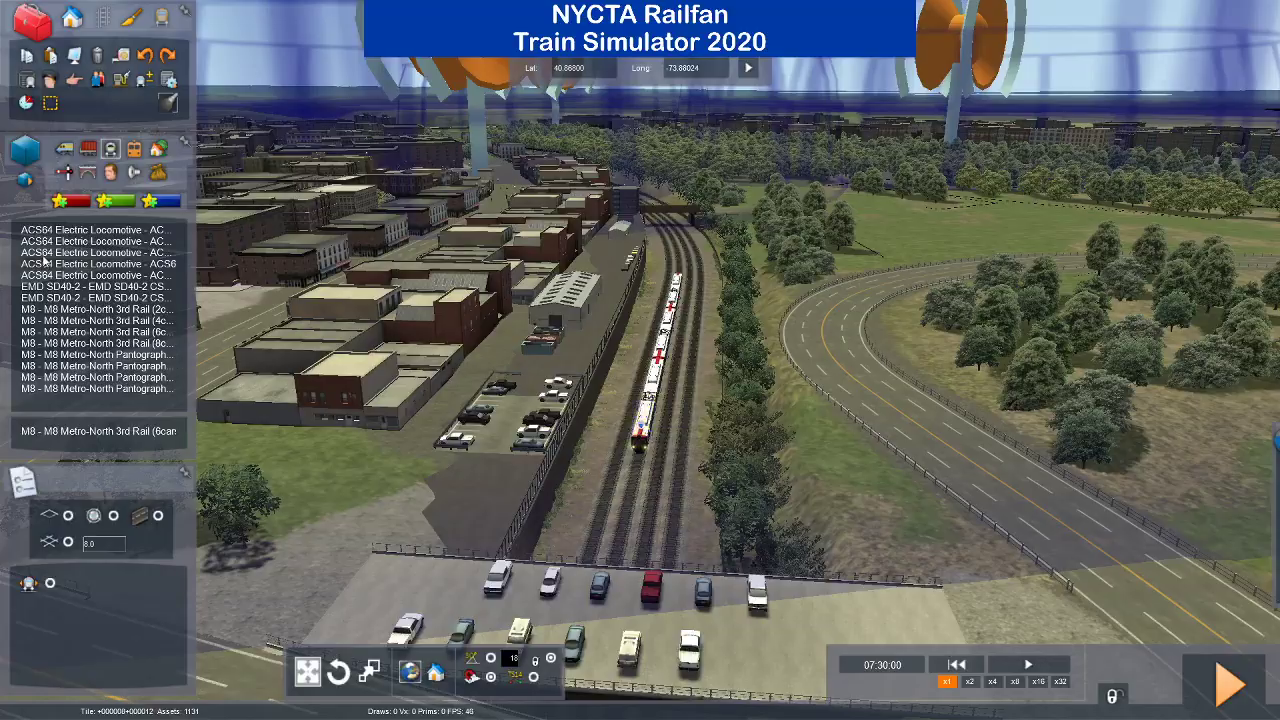
# Open the timetable for Service1 and rename the service as MNR #1517.
pyautogui.click(22, 106)
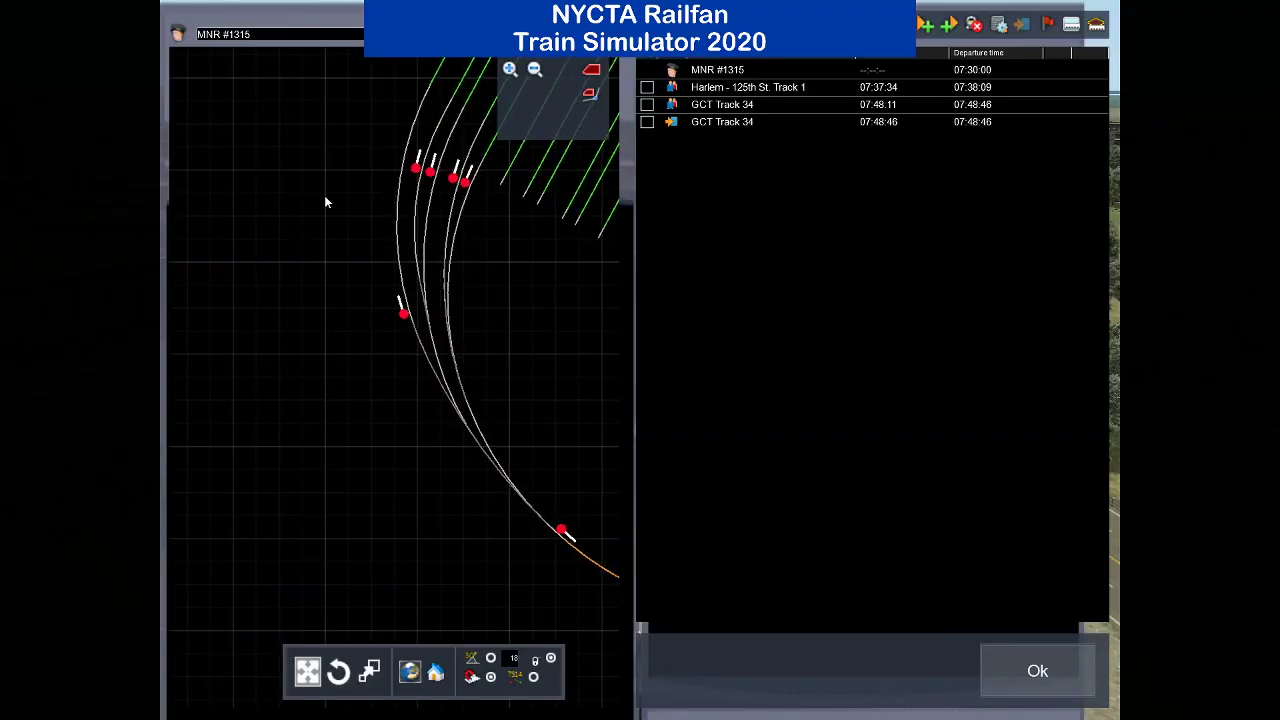
pyautogui.click(280, 34)
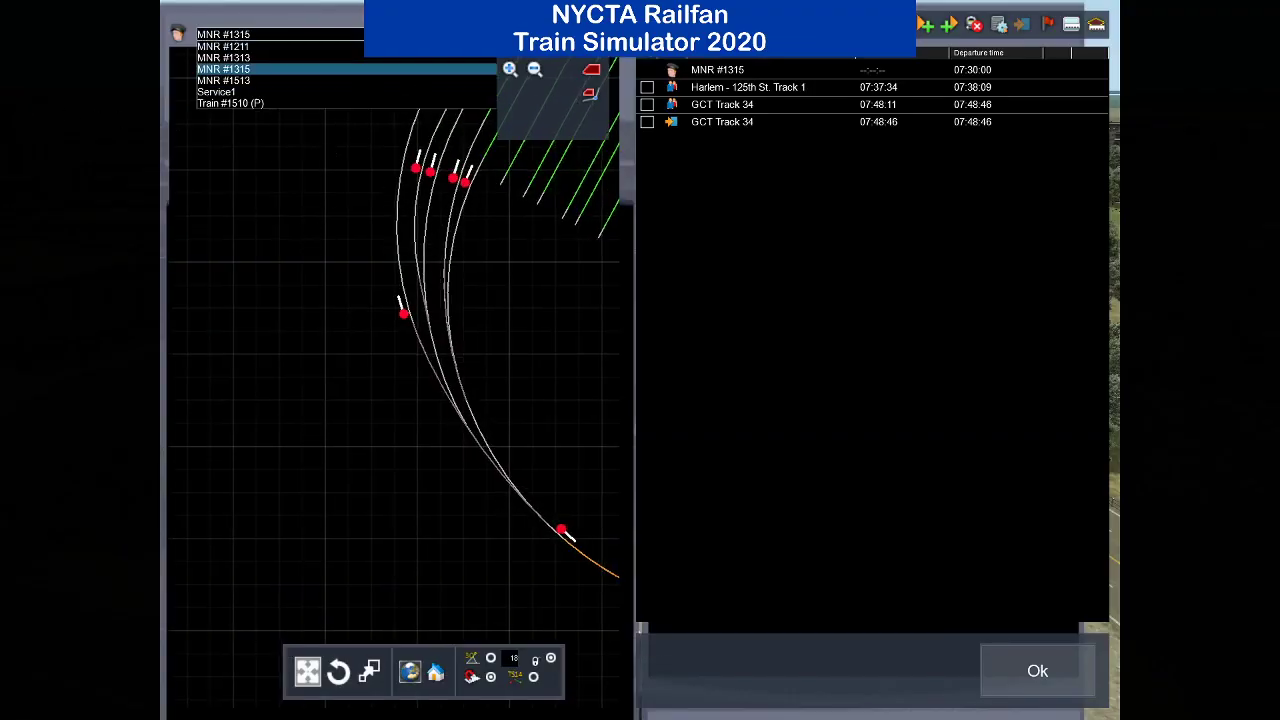
pyautogui.click(274, 91)
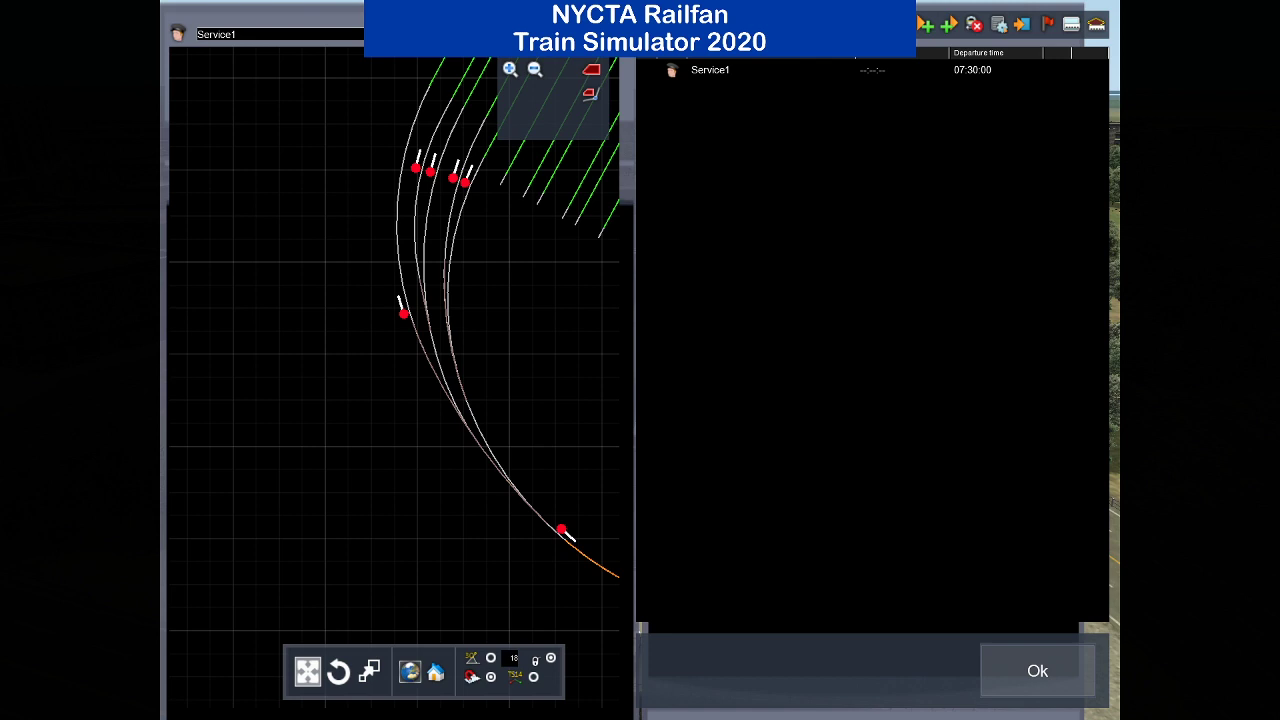
pyautogui.doubleClick(670, 69)
pyautogui.doubleClick(748, 206)
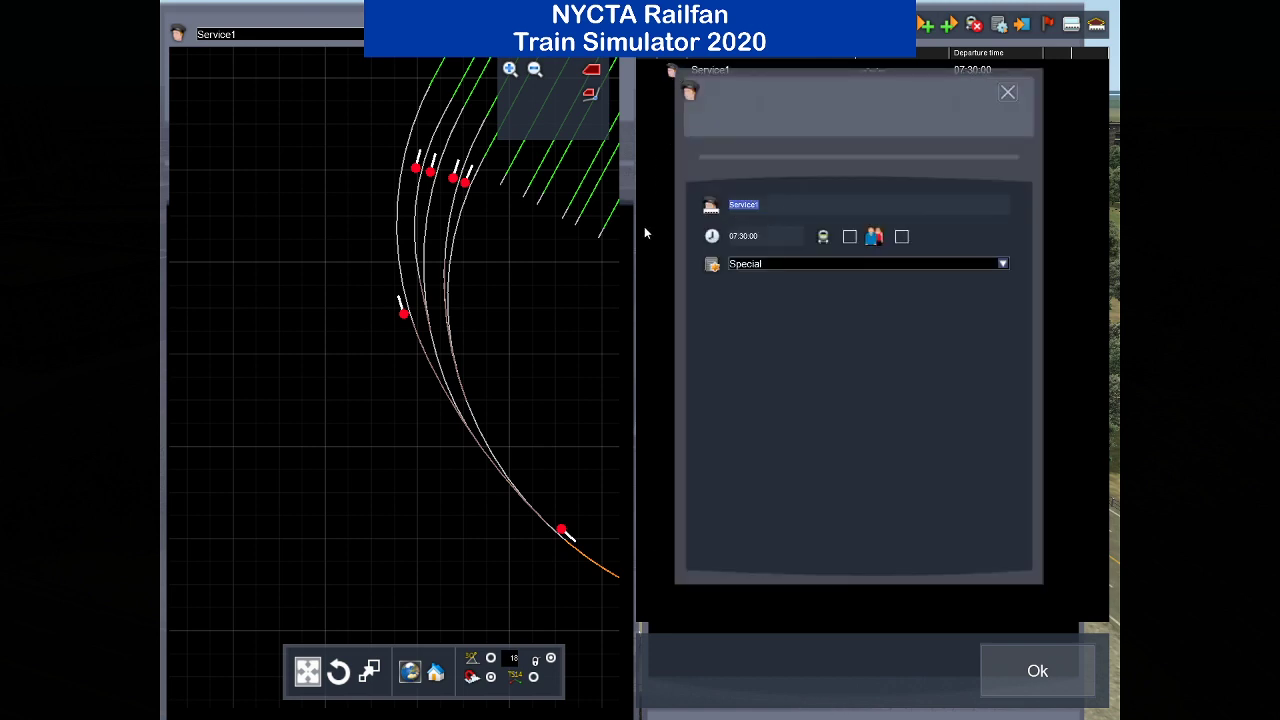
pyautogui.write('MNR 1')
pyautogui.write('517')
pyautogui.click(1006, 92)
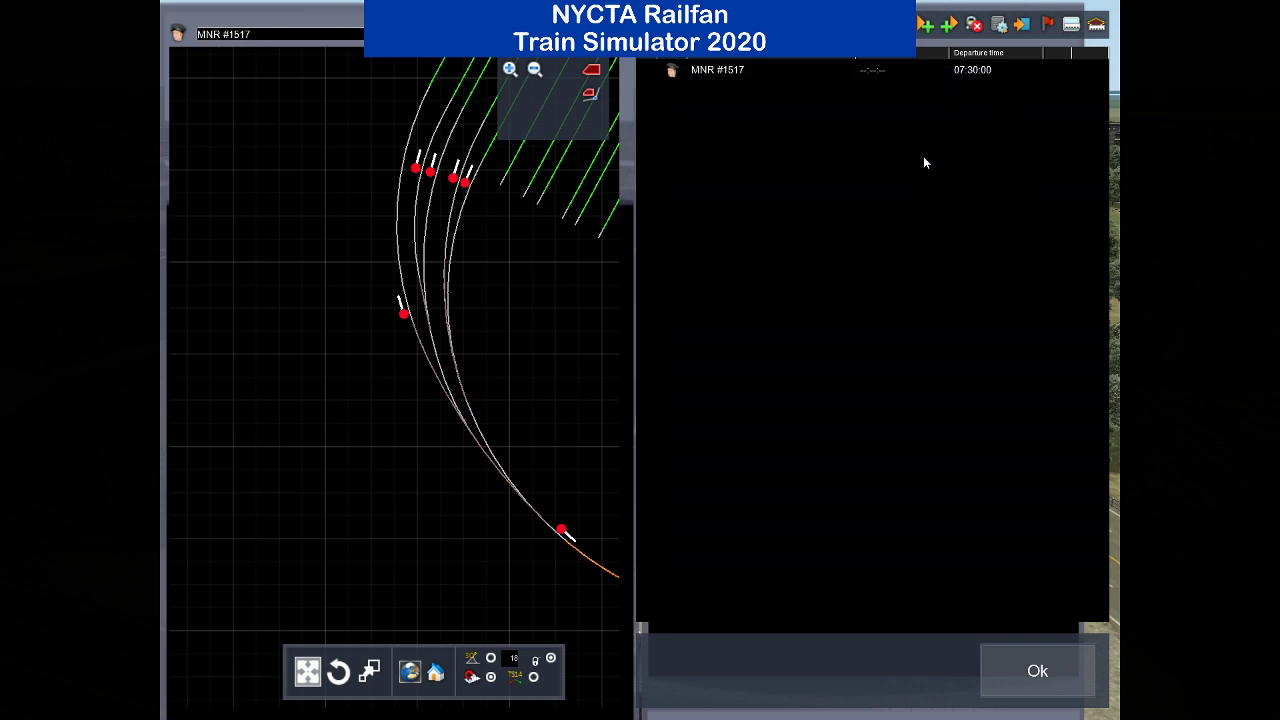
# Add a passenger stop at Harlem - 125th St. Track 1 to the MNR #1517 timetable.
pyautogui.moveTo(448, 261); pyautogui.dragTo(492, 288)
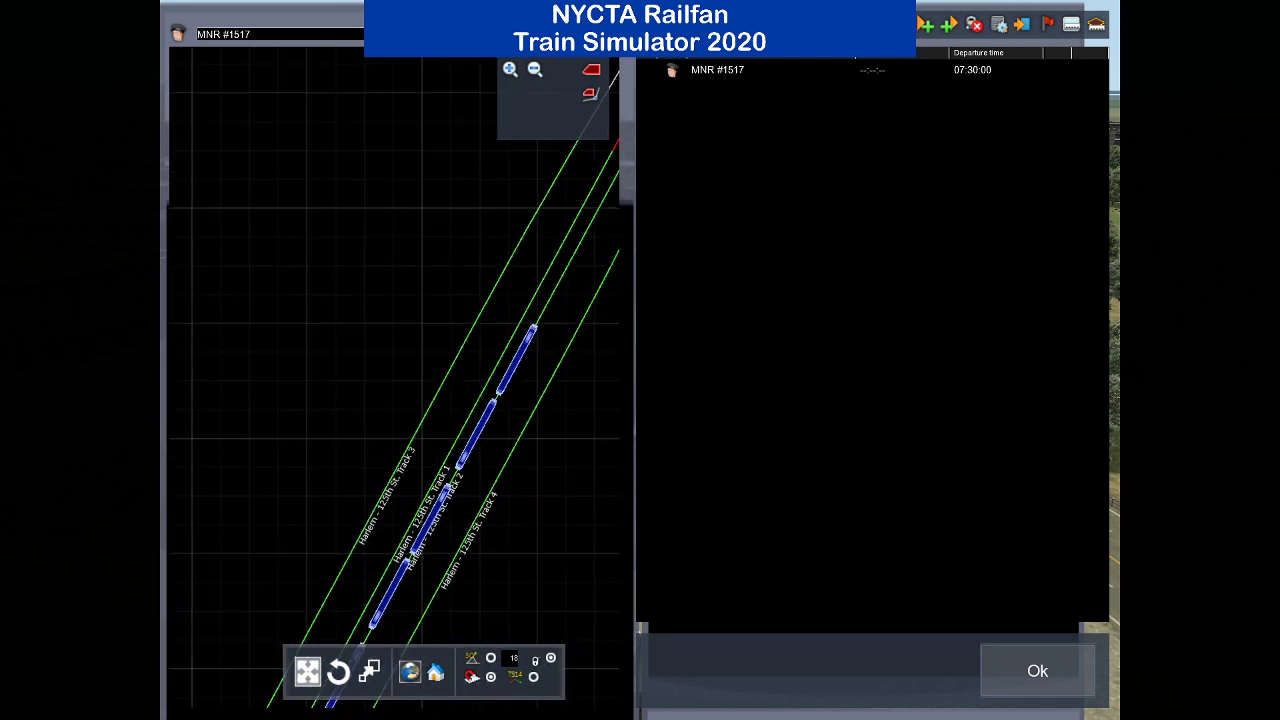
pyautogui.click(904, 24)
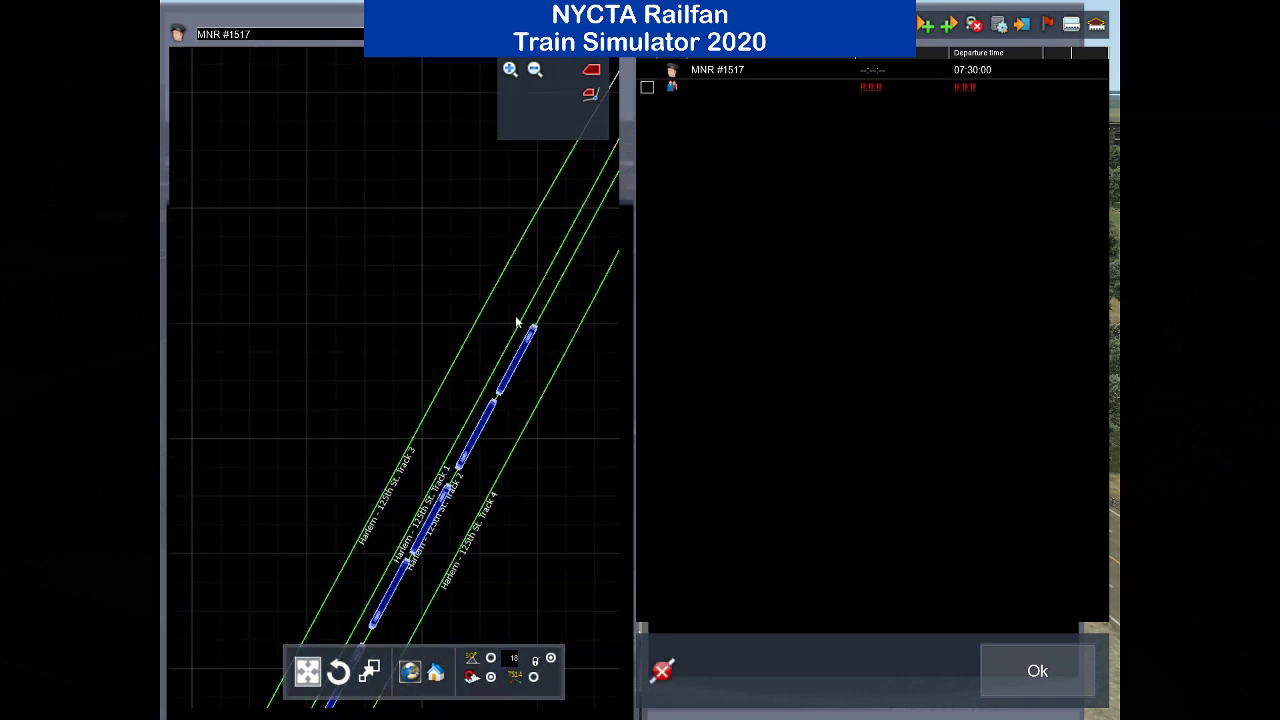
pyautogui.click(670, 88)
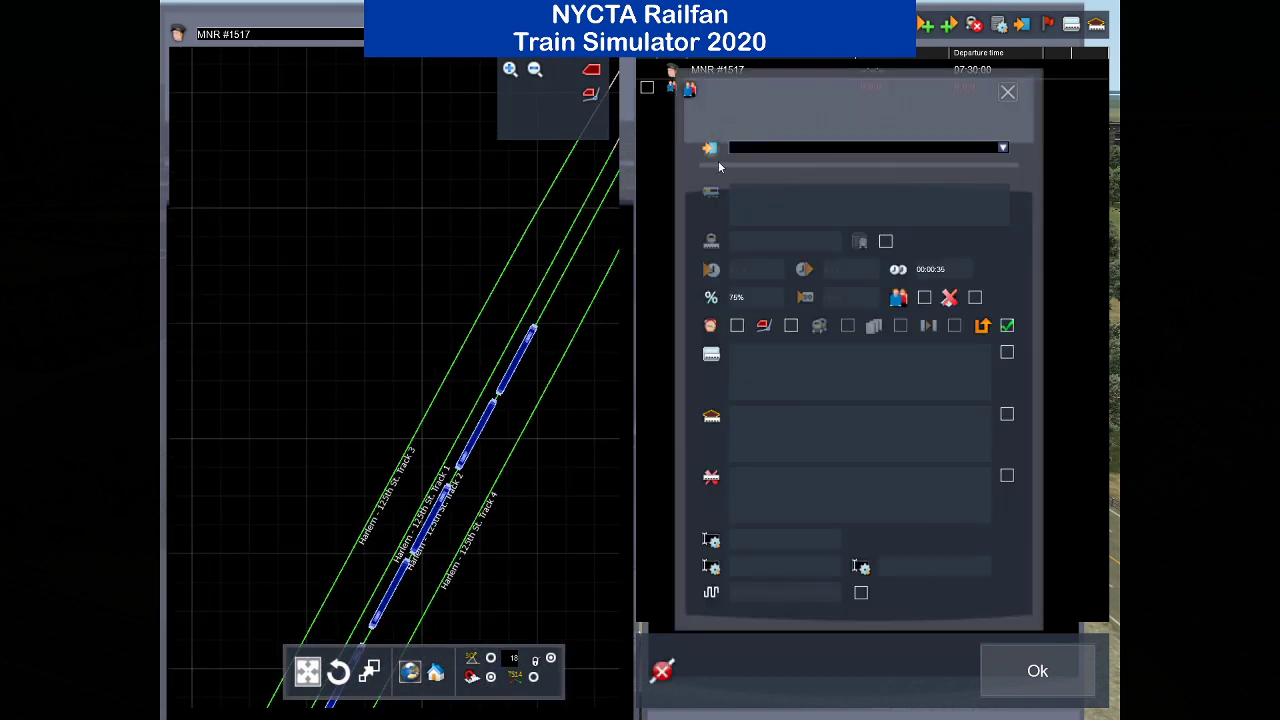
pyautogui.click(477, 410)
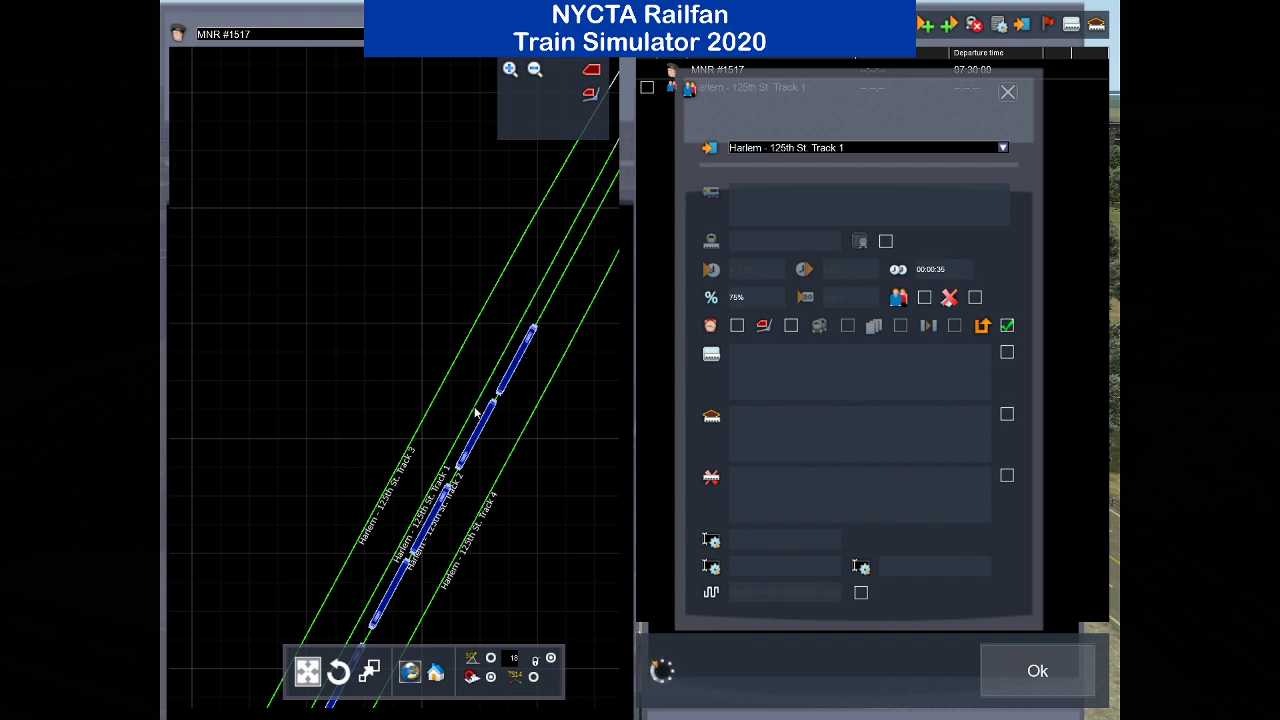
pyautogui.click(1008, 93)
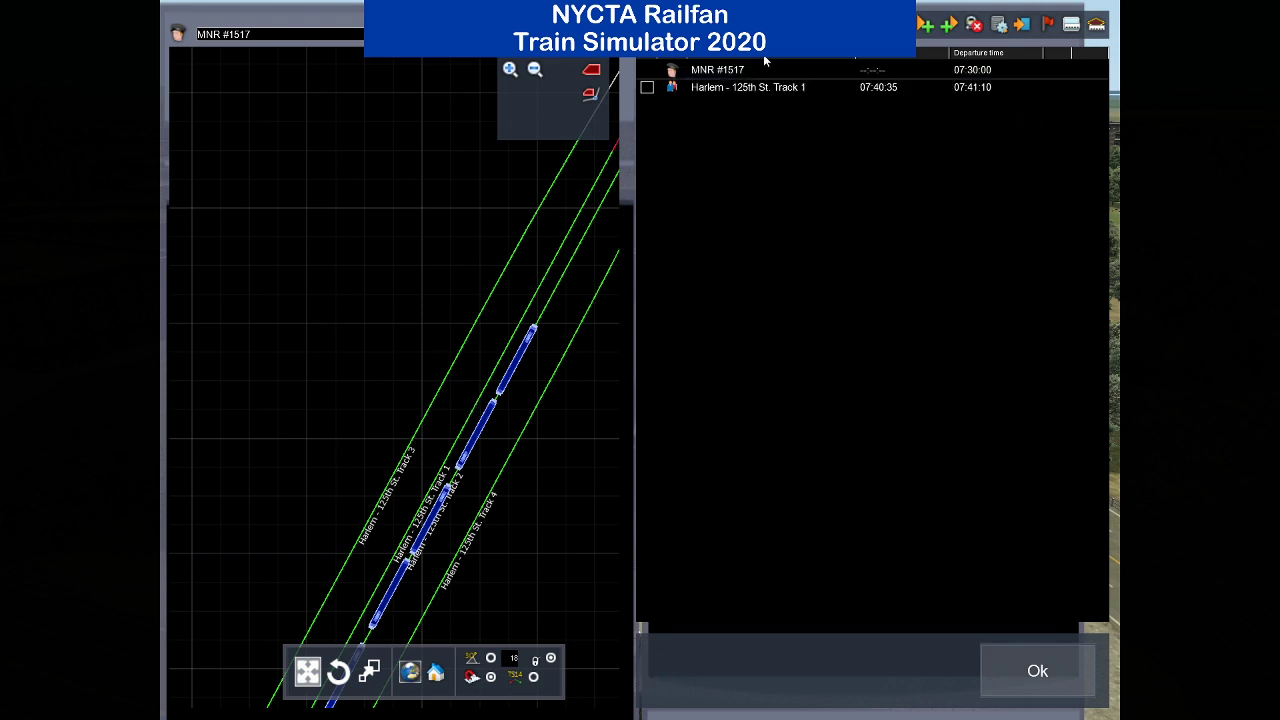
# Add a passenger stop at GCT Track 35 to the MNR #1517 timetable, following Harlem - 125th St. Track 1.
pyautogui.click(805, 26)
pyautogui.scroll(-8, 429, 390)
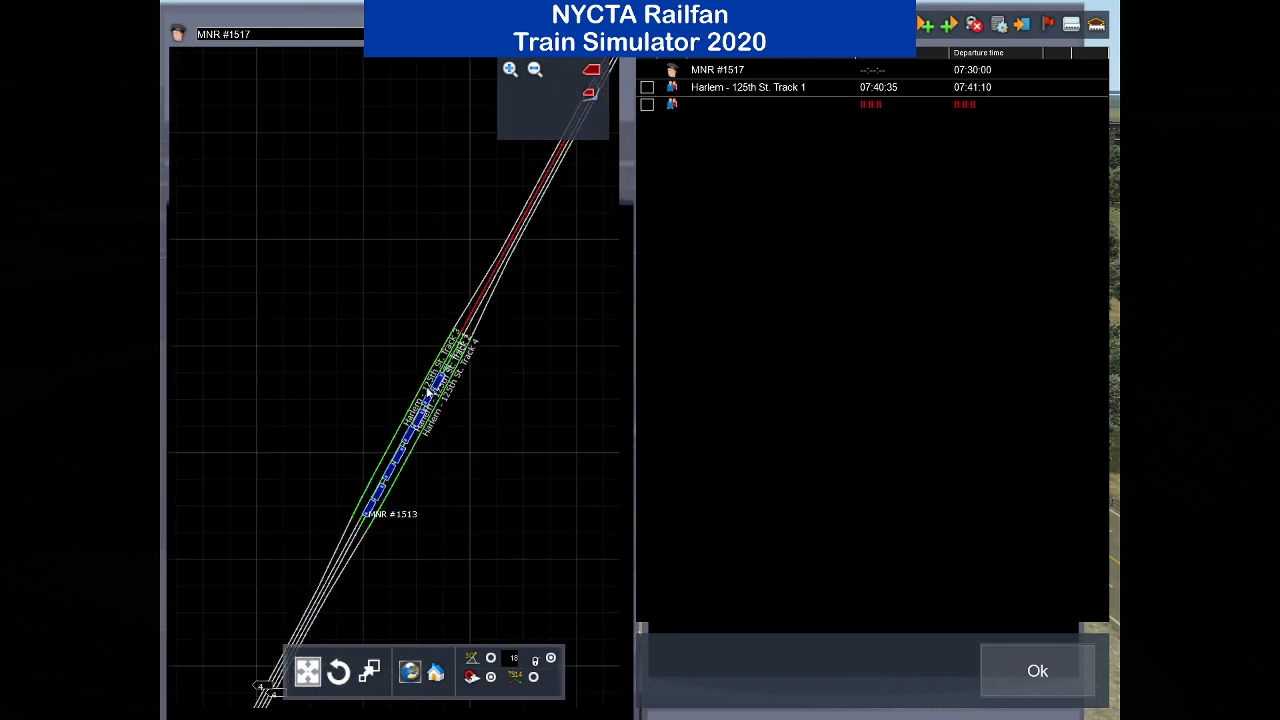
pyautogui.scroll(-4, 419, 388)
pyautogui.moveTo(385, 580); pyautogui.dragTo(533, 197)
pyautogui.moveTo(228, 590); pyautogui.dragTo(371, 404)
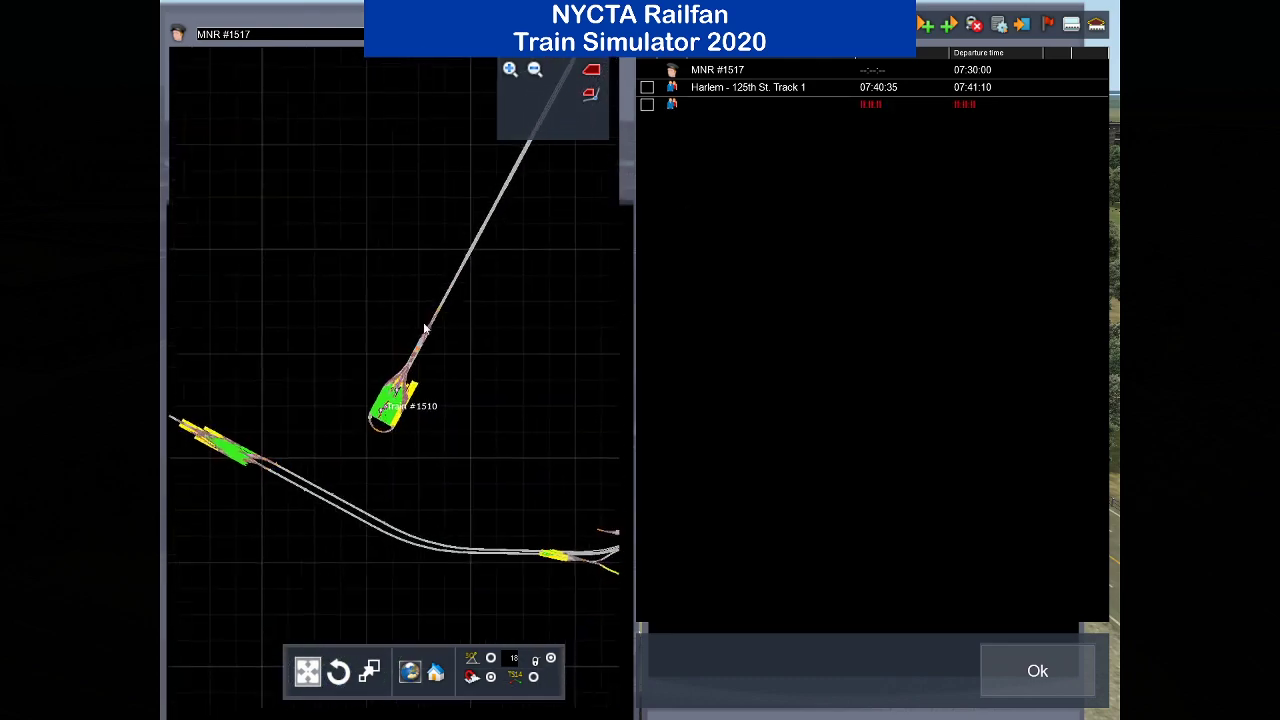
pyautogui.scroll(4, 371, 406)
pyautogui.scroll(3, 371, 410)
pyautogui.scroll(1, 455, 384)
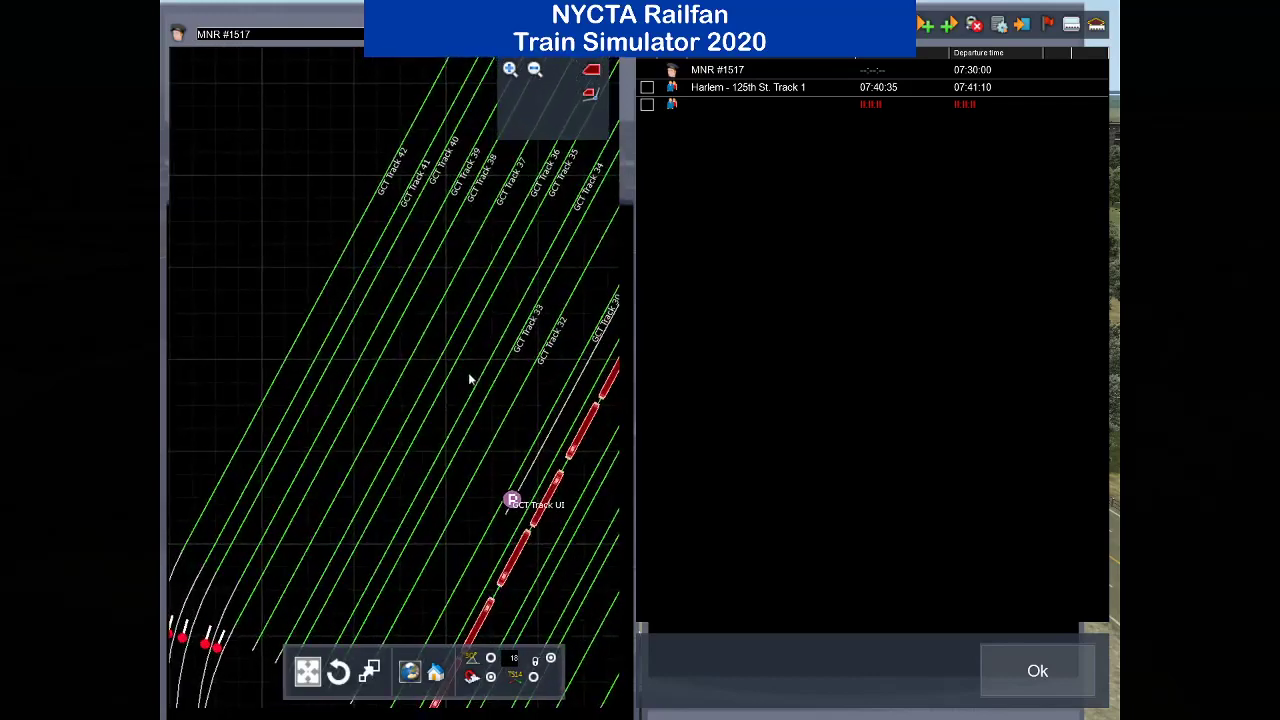
pyautogui.moveTo(519, 240); pyautogui.dragTo(418, 365)
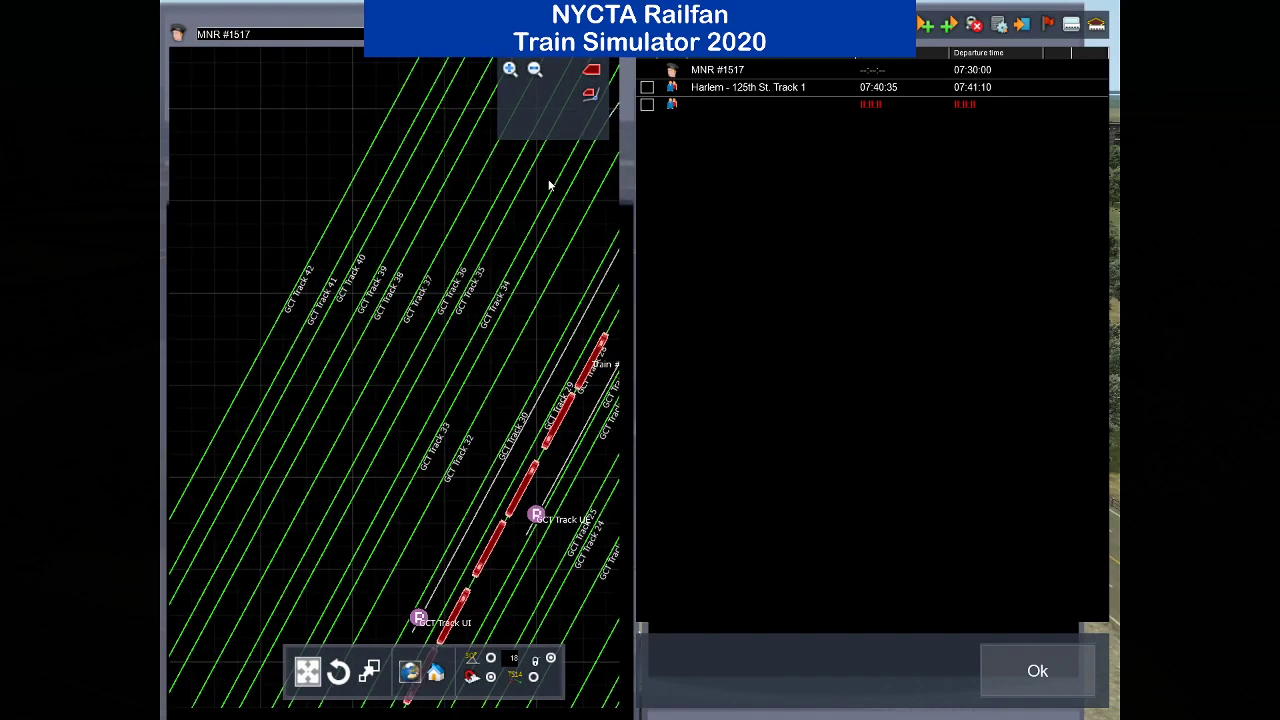
pyautogui.doubleClick(668, 104)
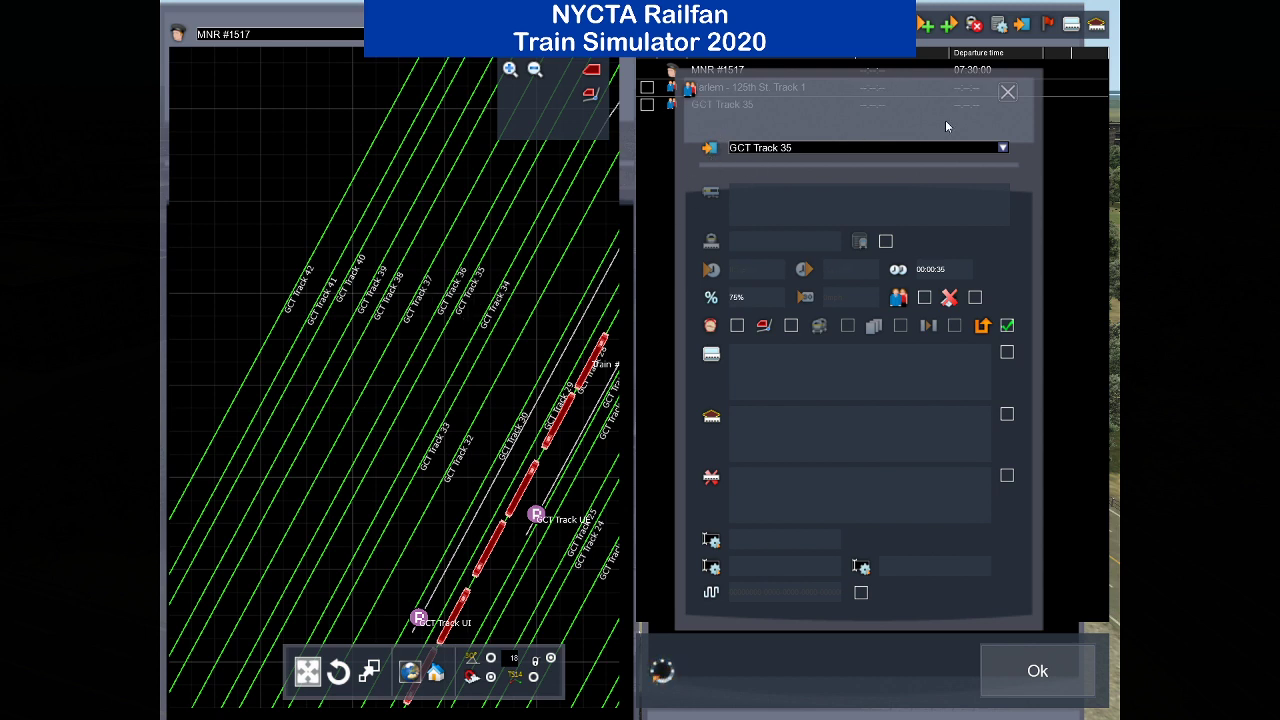
pyautogui.click(1008, 92)
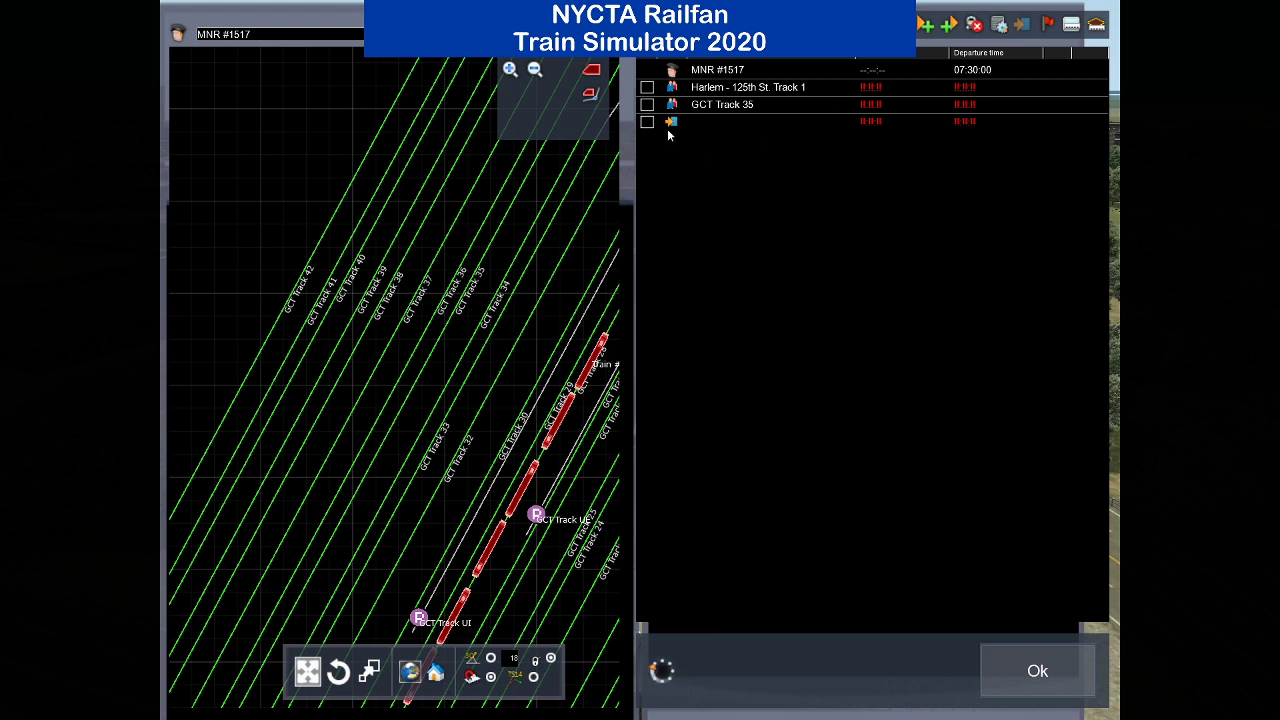
# Add a final destination at GCT Track 35 to the MNR #1517 service and accept the timetable.
pyautogui.doubleClick(671, 121)
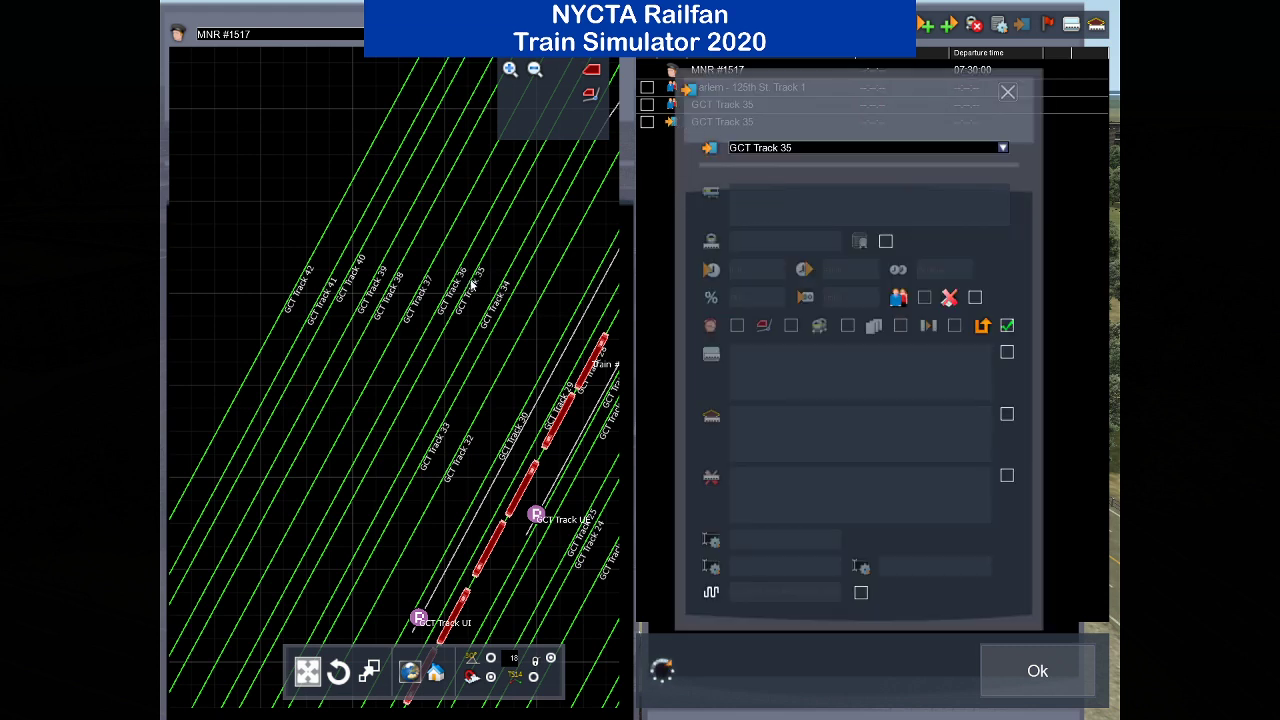
pyautogui.click(1007, 93)
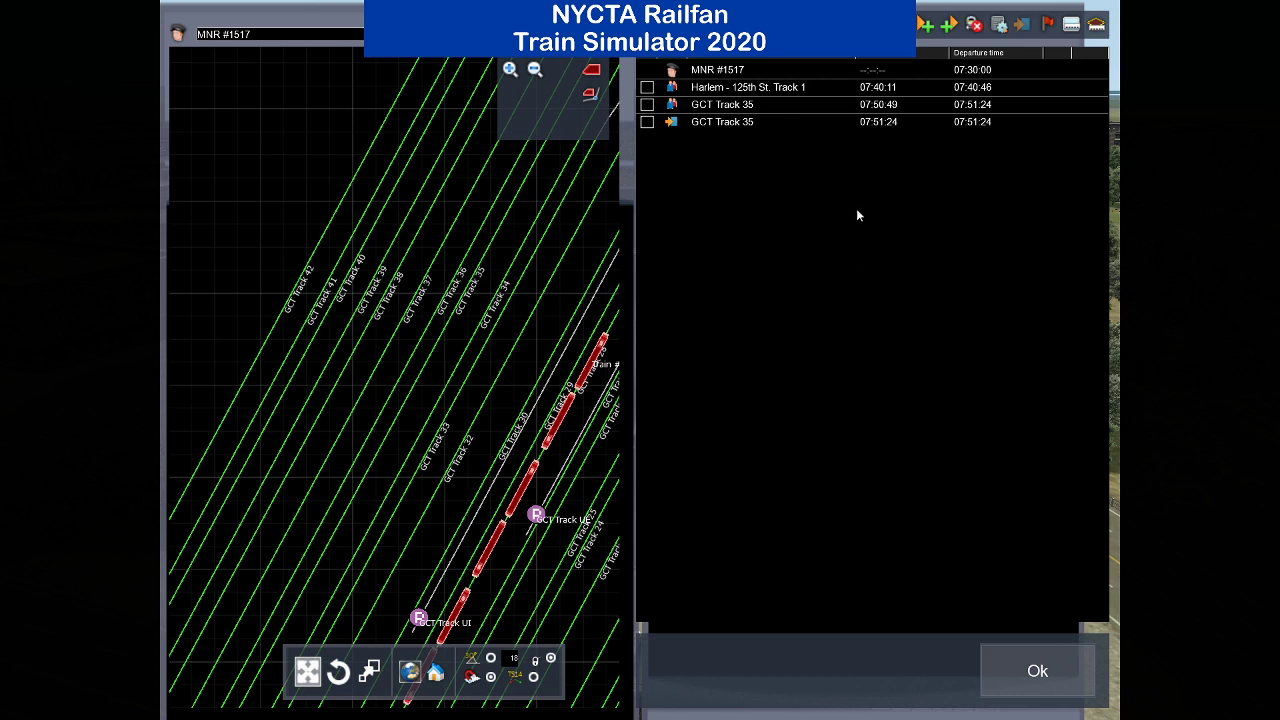
pyautogui.click(1037, 668)
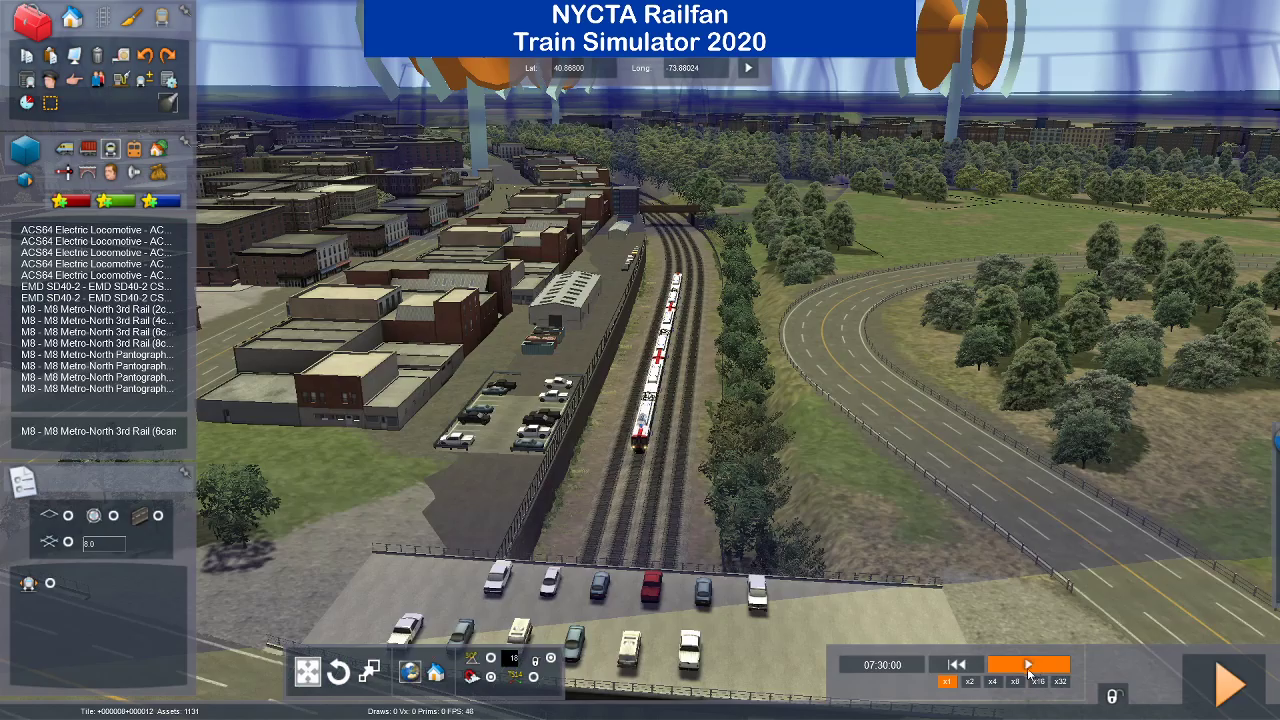
# Save the changes to the current scenario and start driving it from the cab view.
pyautogui.click(1224, 680)
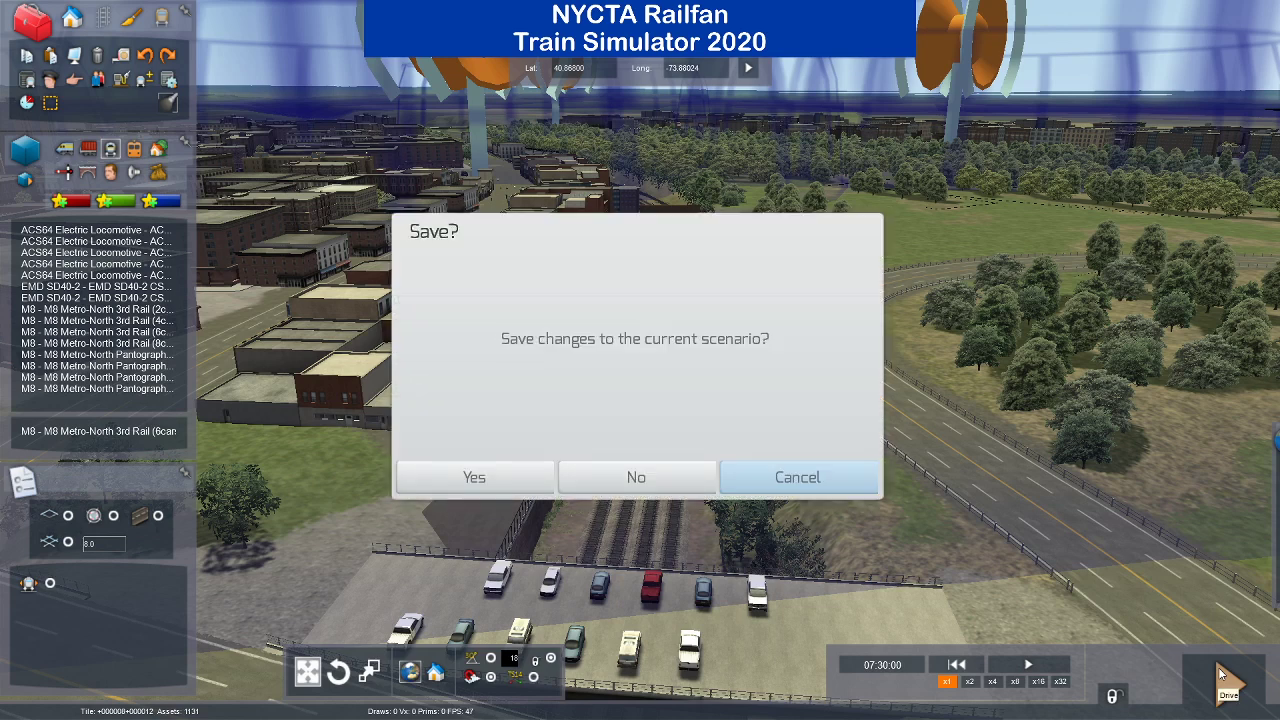
pyautogui.click(440, 487)
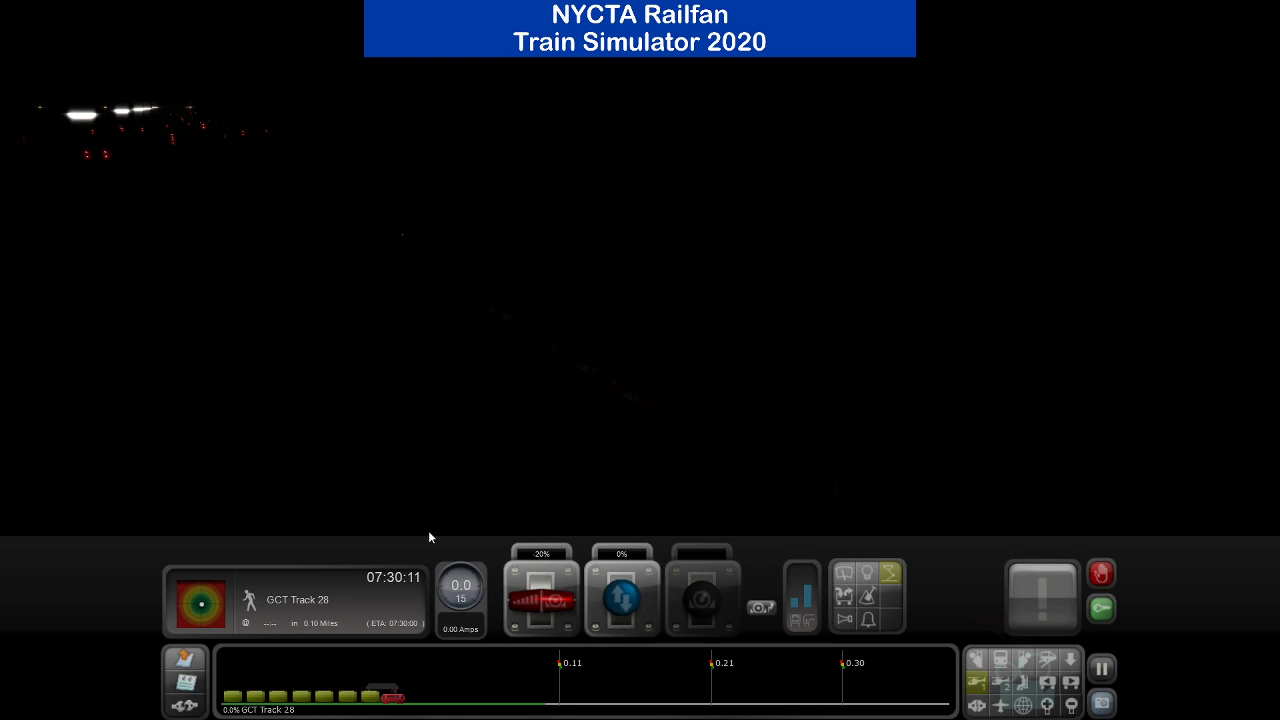
pyautogui.press('1')
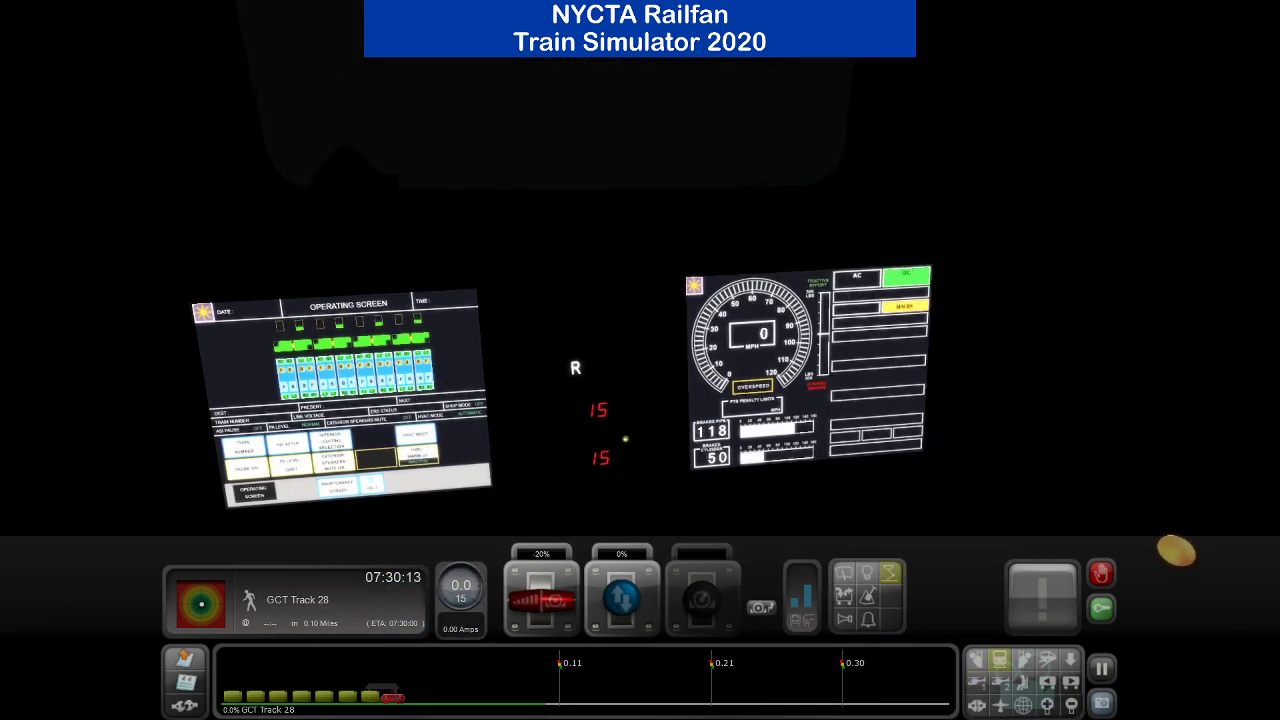
# Examine the player train at the GCT Track 28 platform, alternating between the external and cab views.
pyautogui.press('2')
pyautogui.moveTo(496, 456); pyautogui.dragTo(380, 440, button='right')
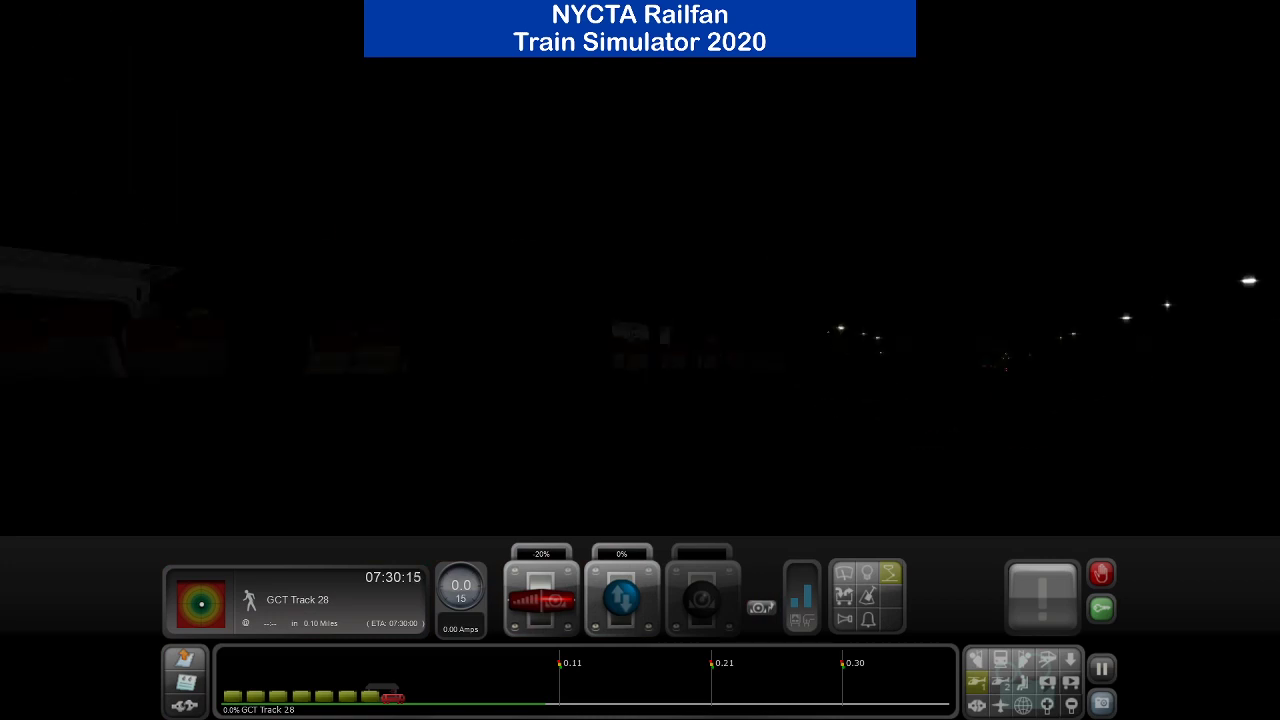
pyautogui.press('1')
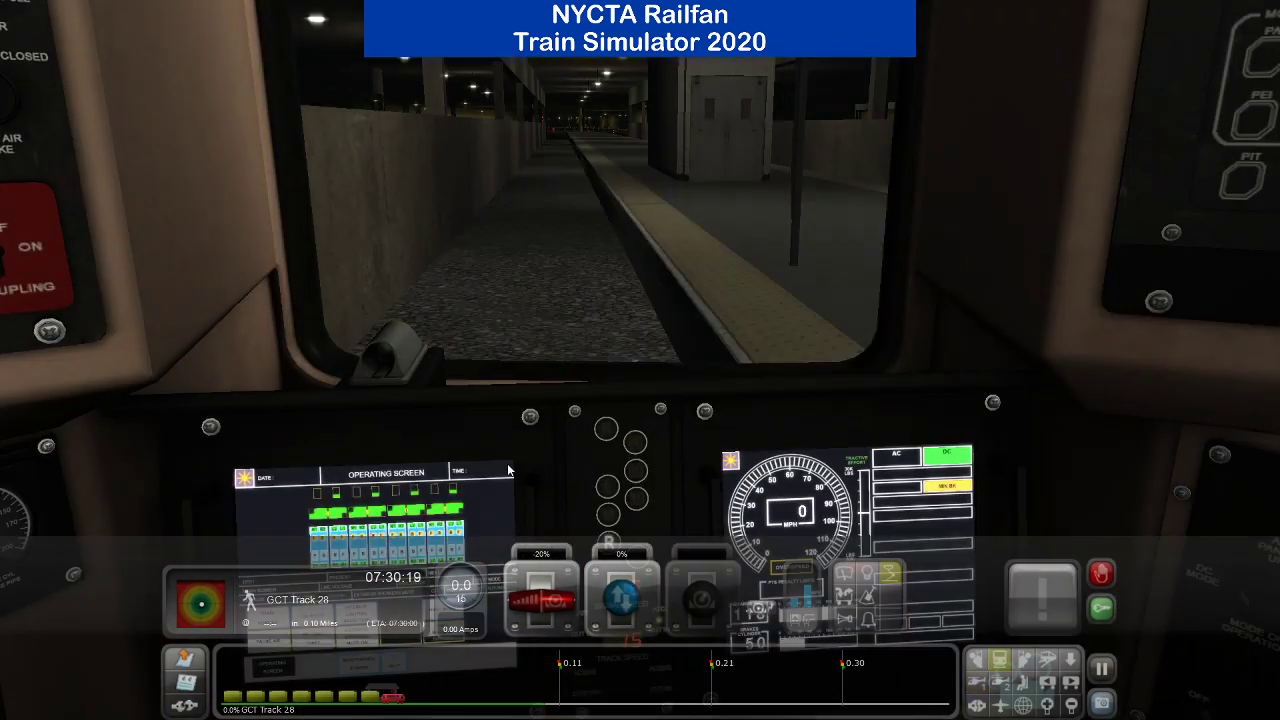
pyautogui.press('2')
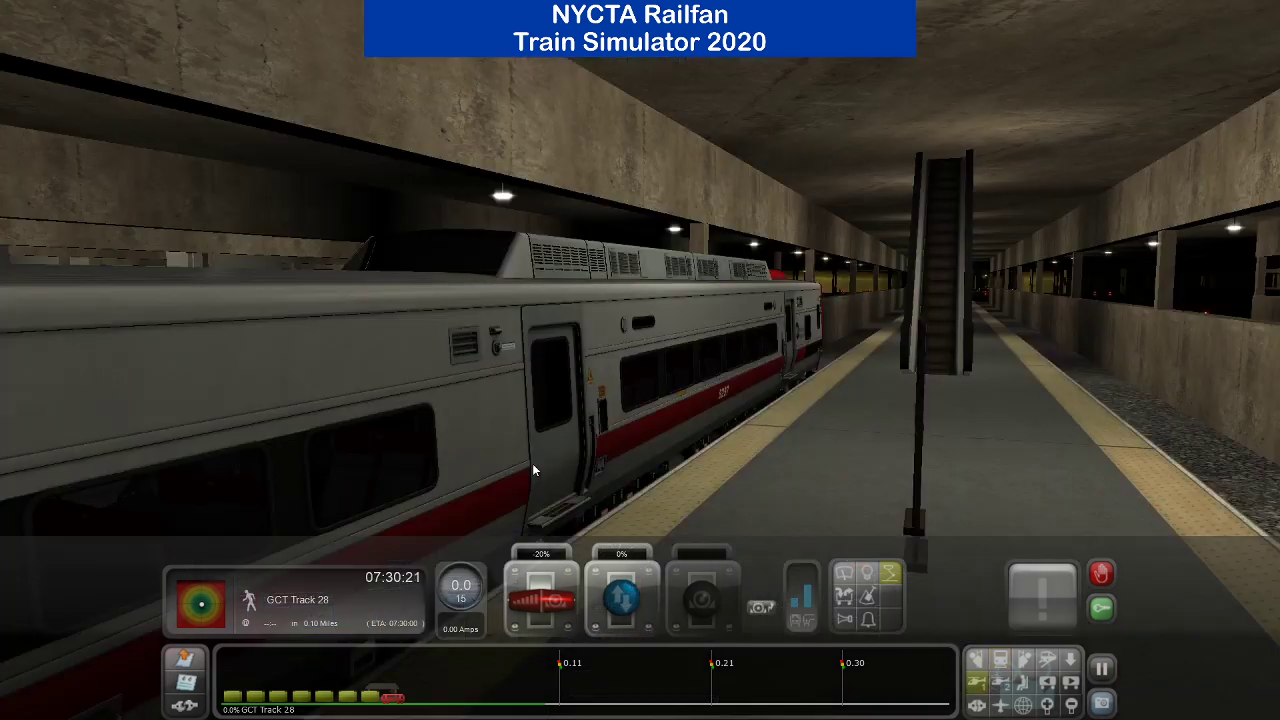
pyautogui.moveTo(930, 457); pyautogui.dragTo(960, 400, button='right')
# Set the reverser to 100% and the throttle to about 36% from the cab, with a brief exterior check of the departing train.
pyautogui.press('1')
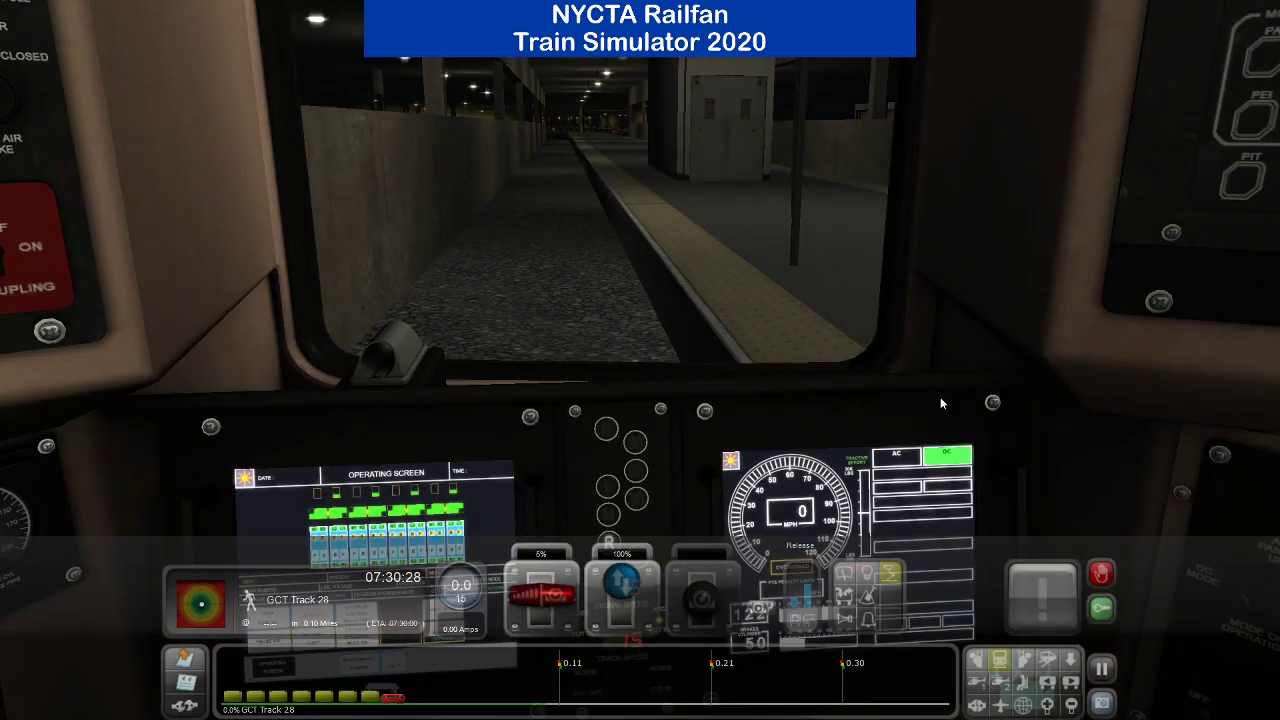
pyautogui.press('a')
pyautogui.press('a')
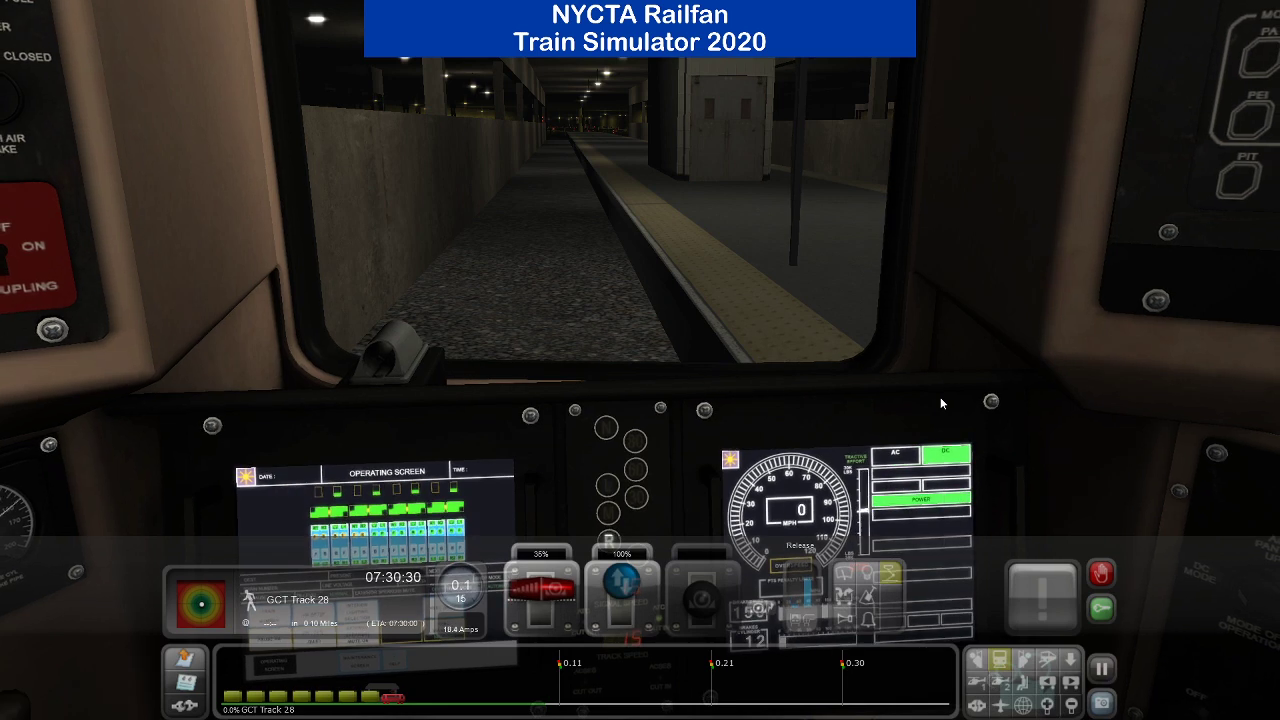
pyautogui.press('2')
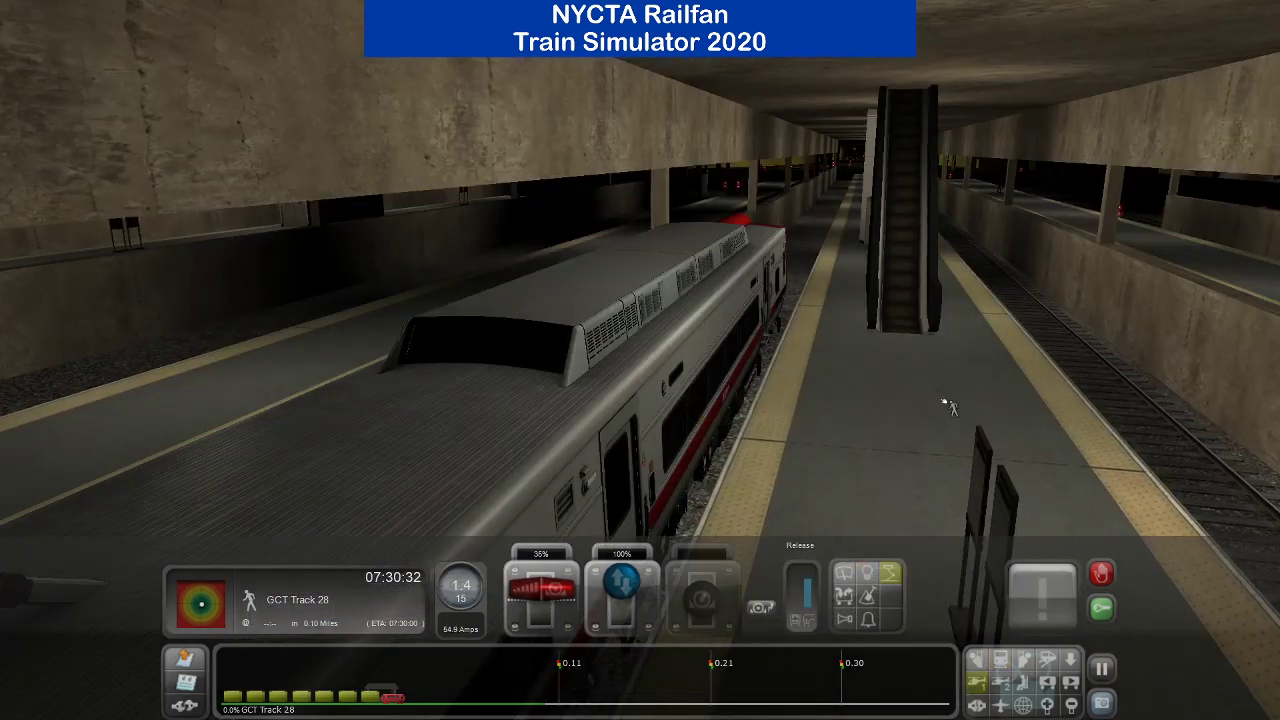
pyautogui.moveTo(955, 408); pyautogui.dragTo(600, 395, button='right')
pyautogui.press('1')
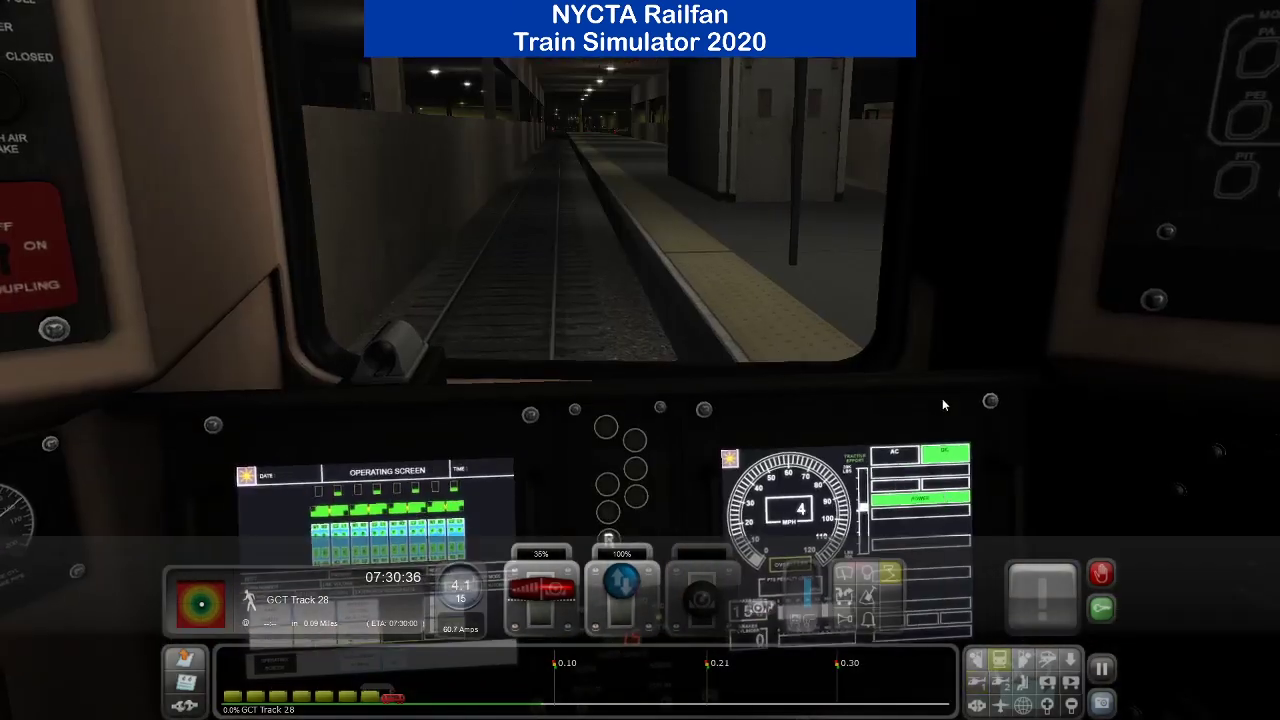
# Ease off the power along the GCT Track 28 platform and apply about 24% brake to stop at the platform's end.
pyautogui.moveTo(942, 423); pyautogui.dragTo(780, 430, button='right')
pyautogui.press('Right')
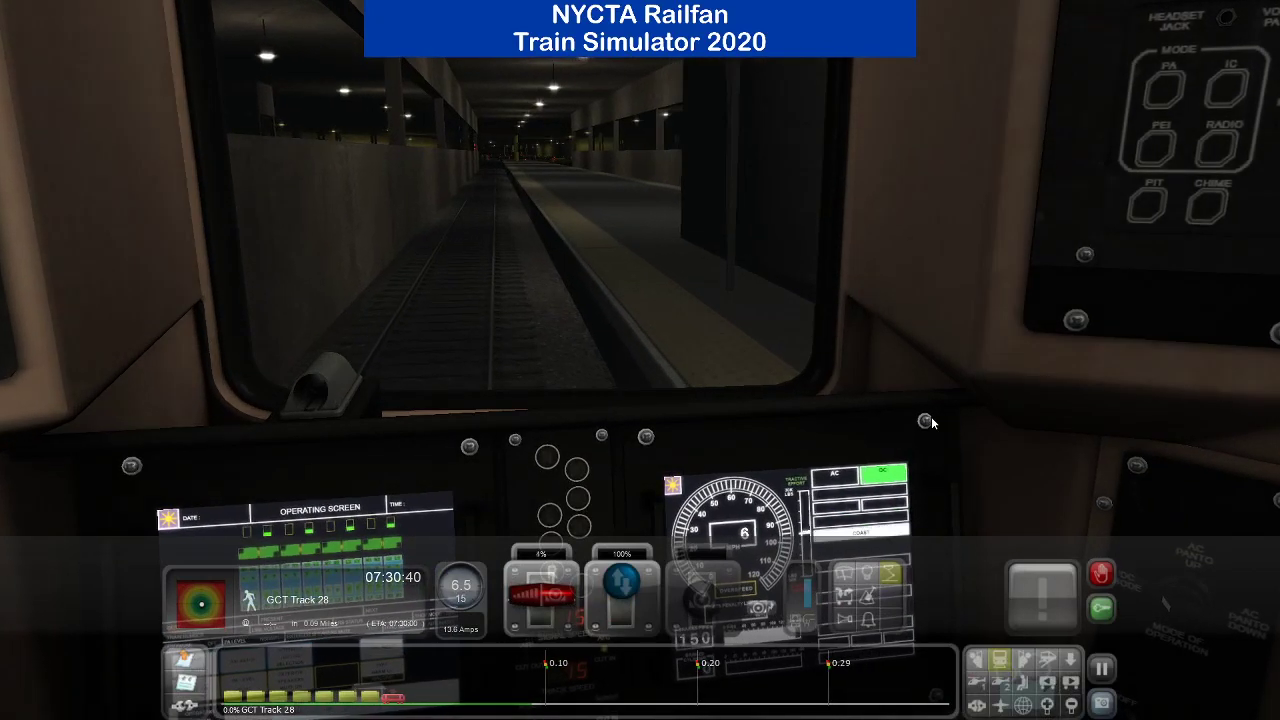
pyautogui.moveTo(554, 585); pyautogui.dragTo(552, 591)
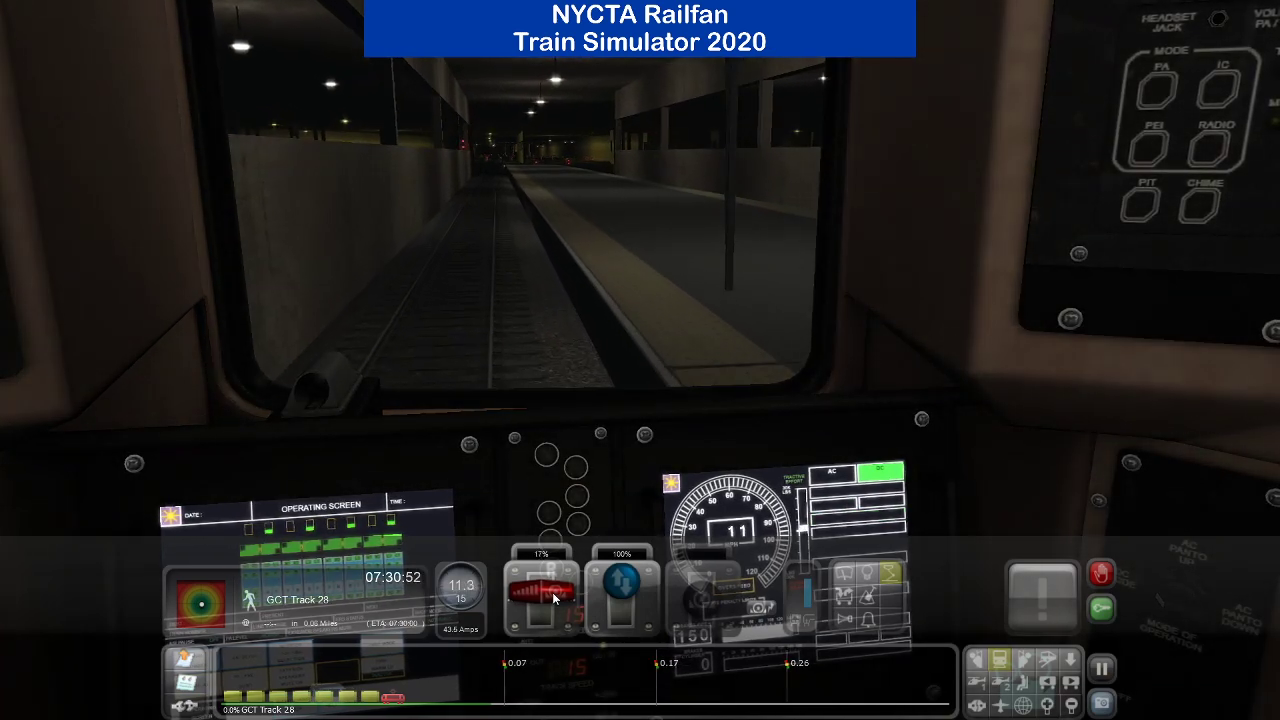
pyautogui.scroll(-4, 555, 598)
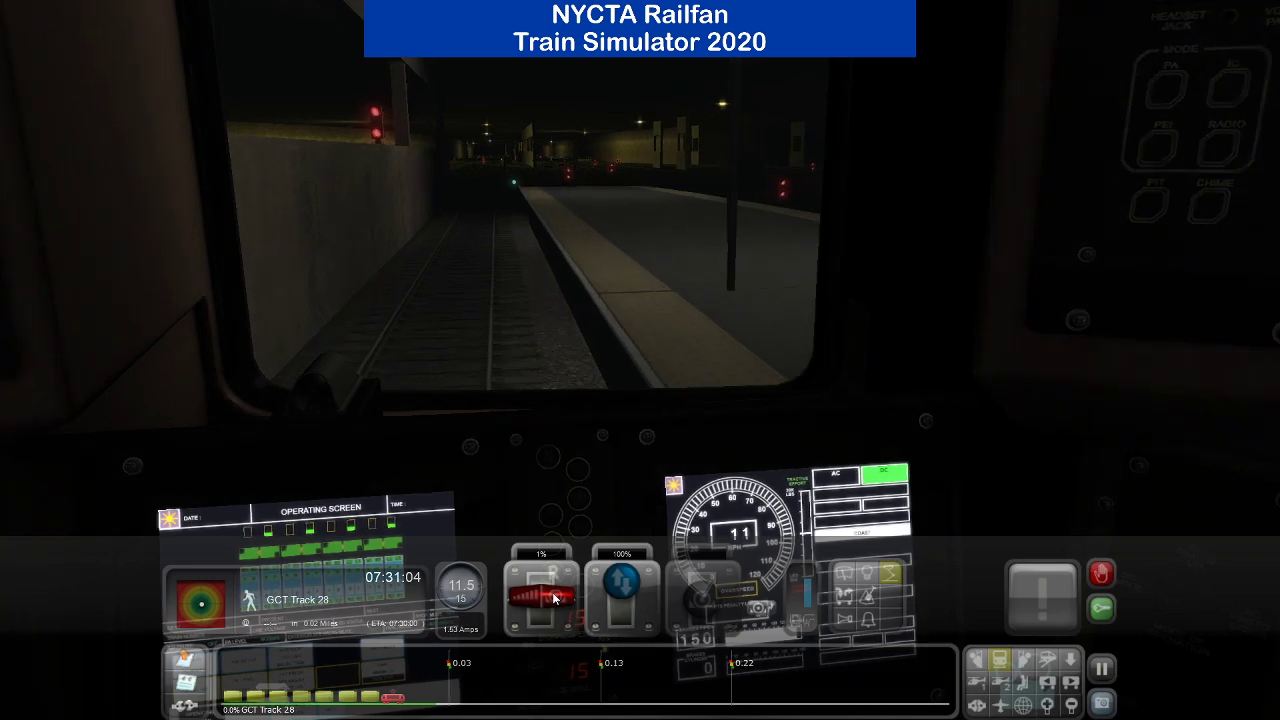
pyautogui.moveTo(553, 598); pyautogui.dragTo(554, 604)
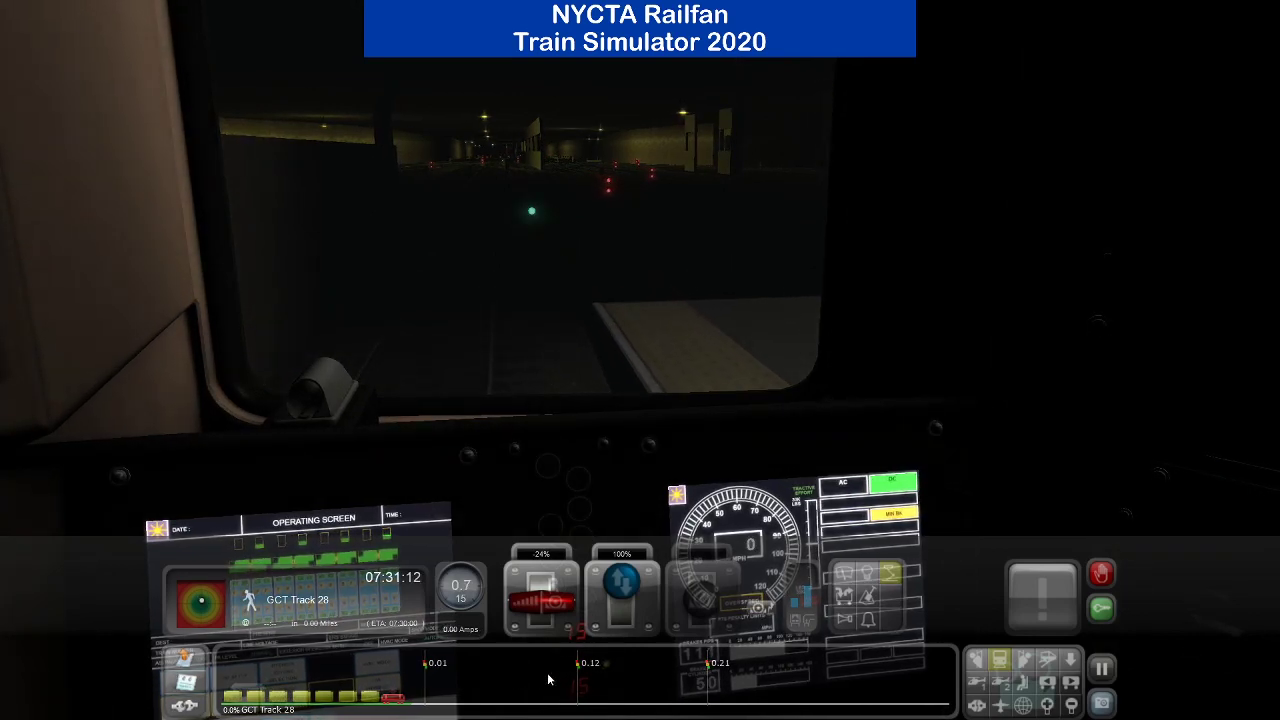
# Pull the train away past the green signal with about 42% throttle, briefly checking its route on the map.
pyautogui.moveTo(431, 446); pyautogui.dragTo(441, 447, button='right')
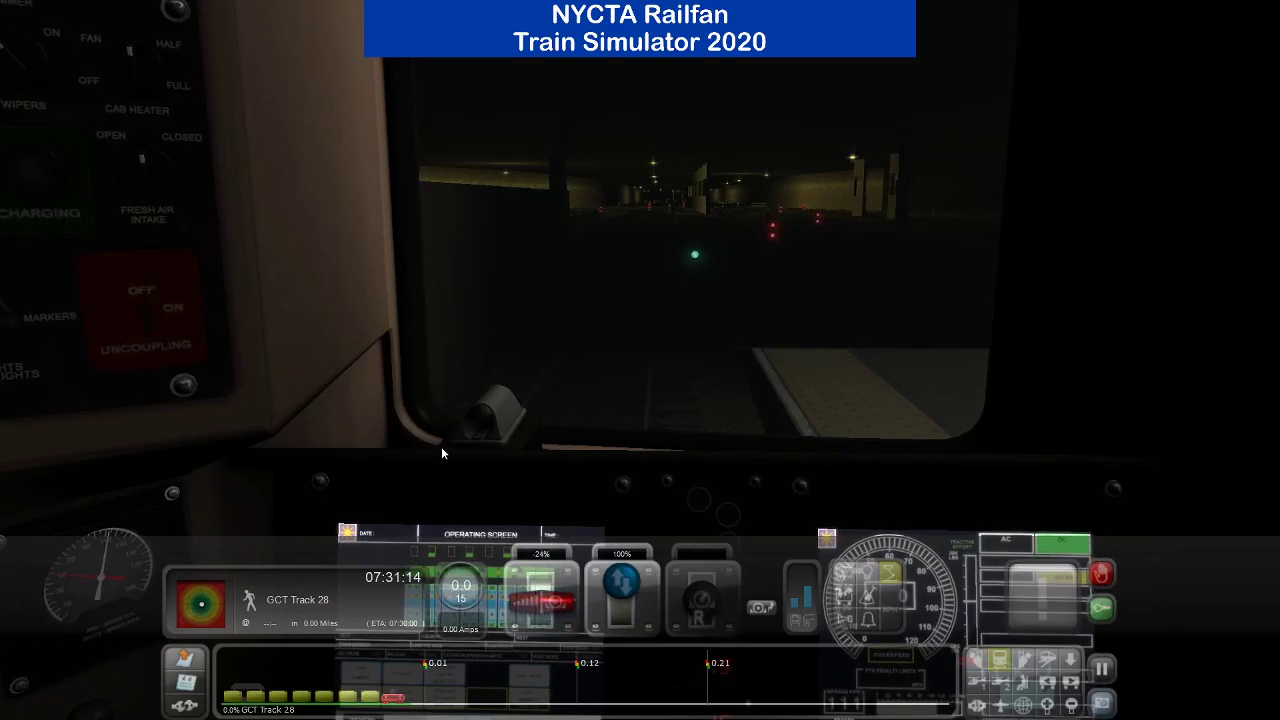
pyautogui.press('a')
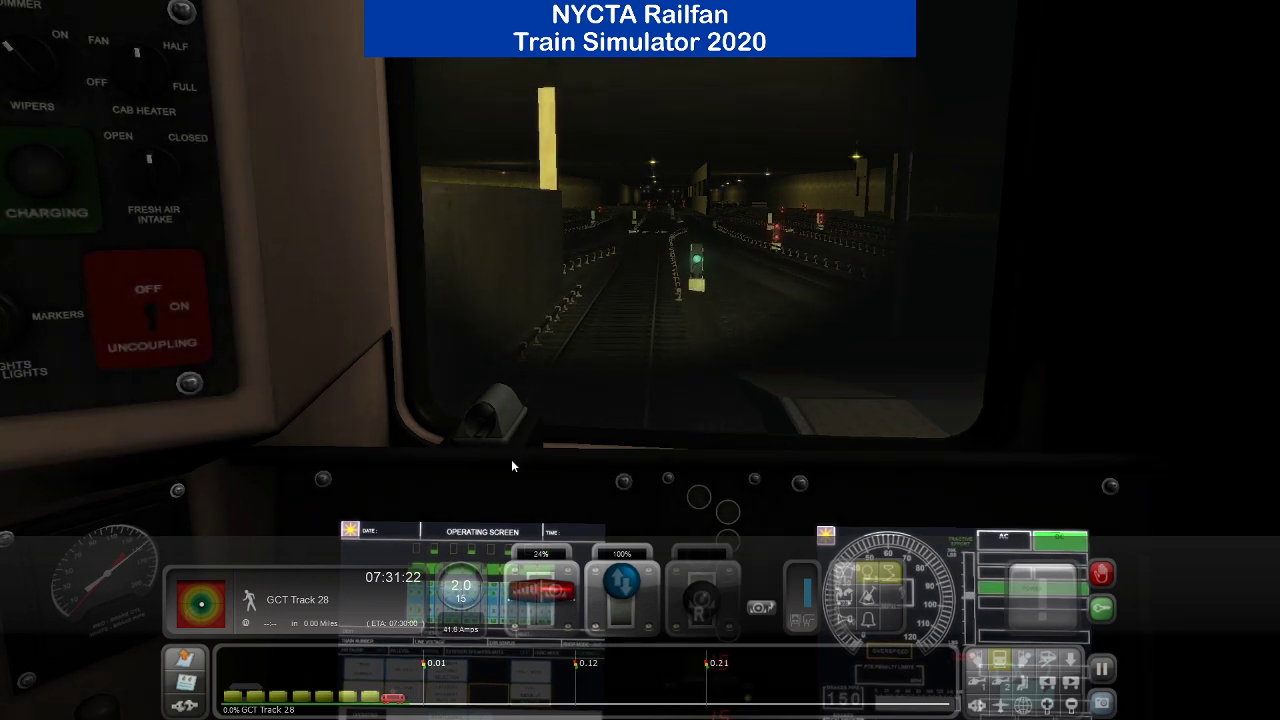
pyautogui.press('a')
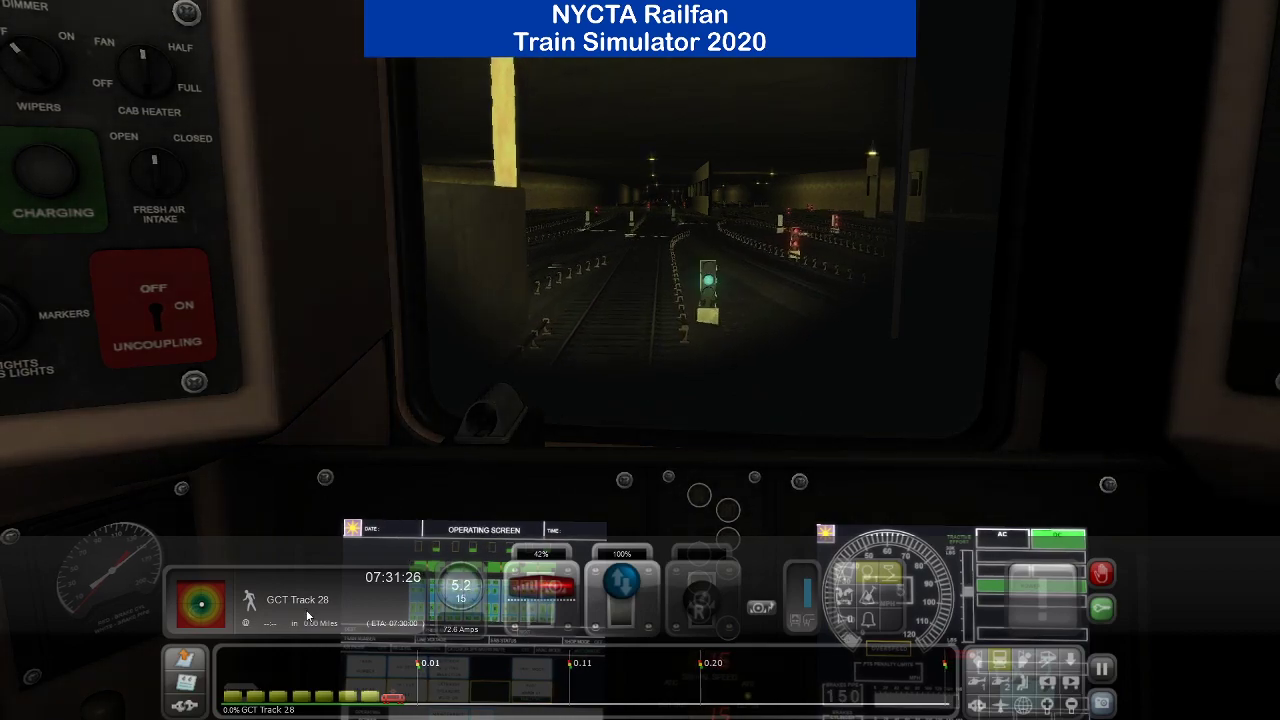
pyautogui.click(186, 660)
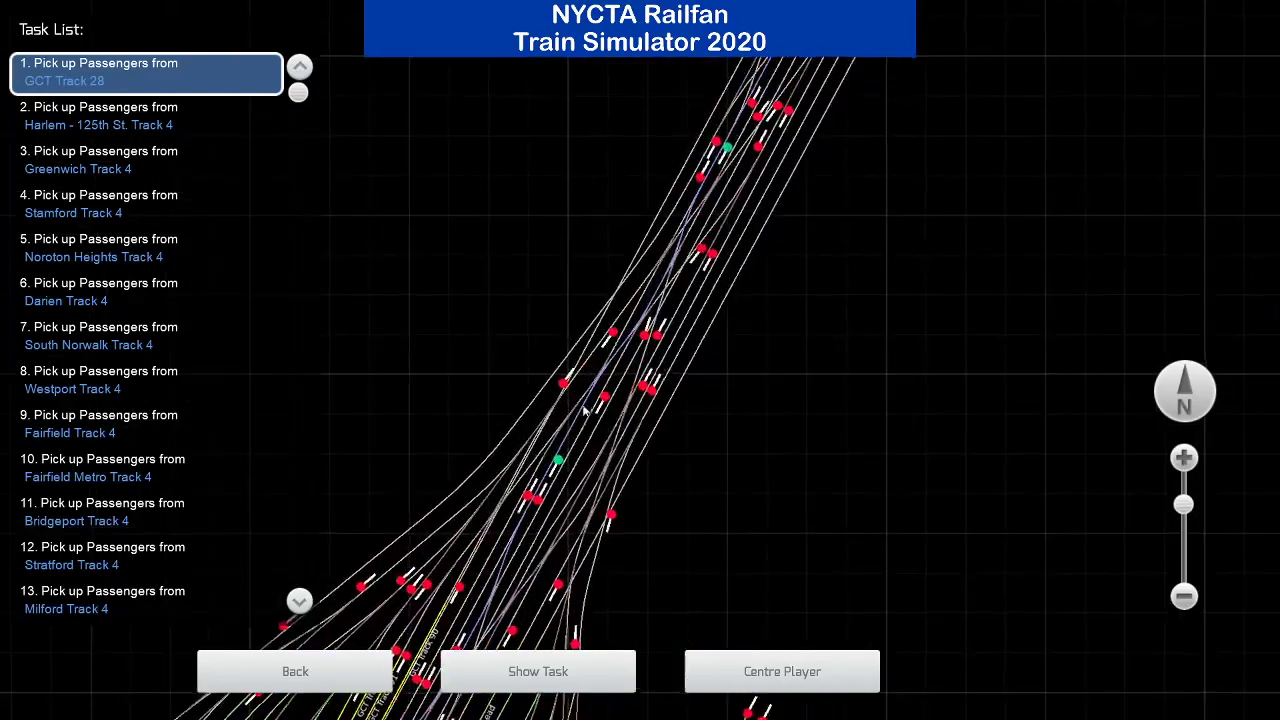
pyautogui.click(294, 684)
pyautogui.press('a')
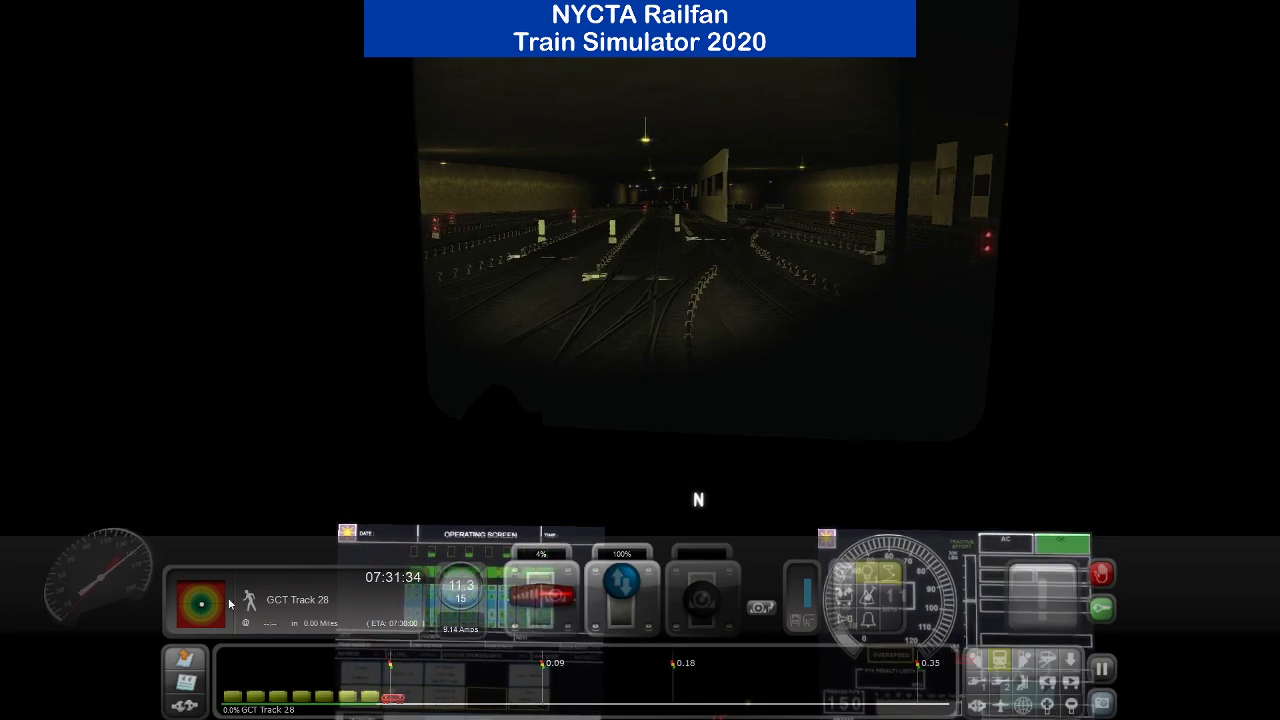
# Check the route ahead and the positions of the MNR #1315 and MNR #1517 trains on the scenario map.
pyautogui.click(170, 681)
pyautogui.moveTo(750, 150); pyautogui.dragTo(629, 237)
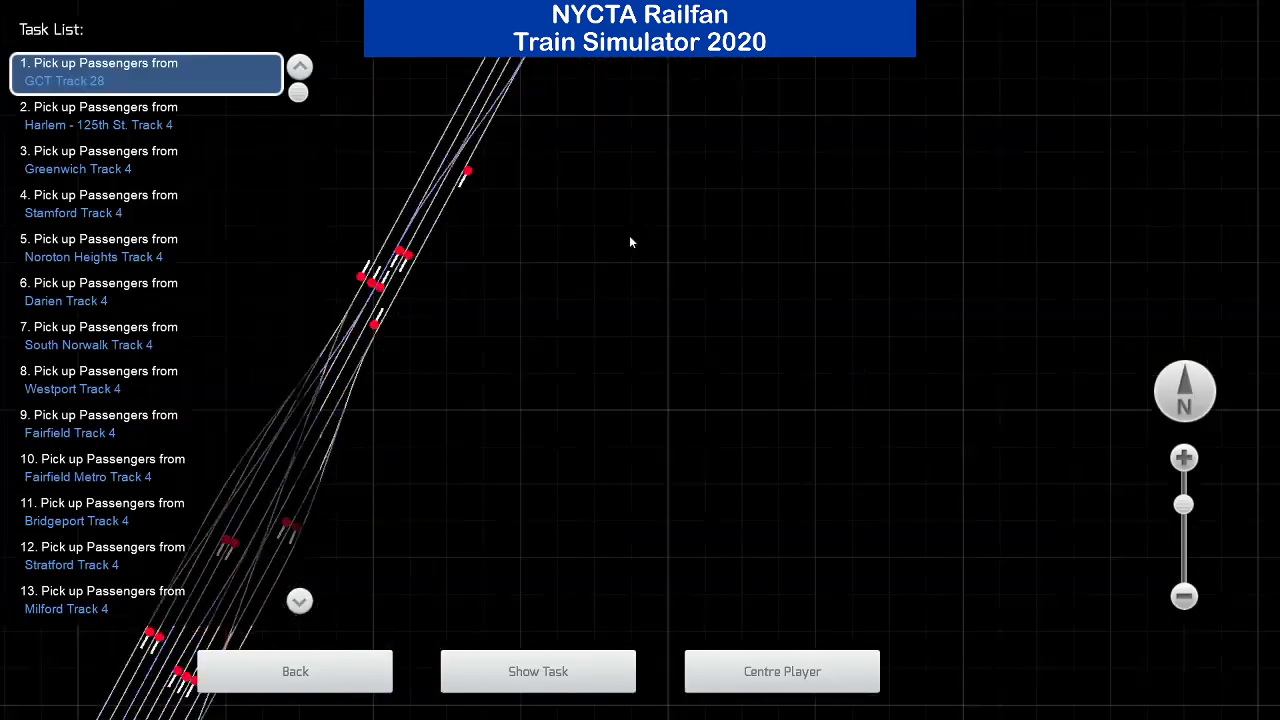
pyautogui.scroll(-1, 629, 237)
pyautogui.moveTo(646, 86); pyautogui.dragTo(534, 391)
pyautogui.scroll(-1, 534, 391)
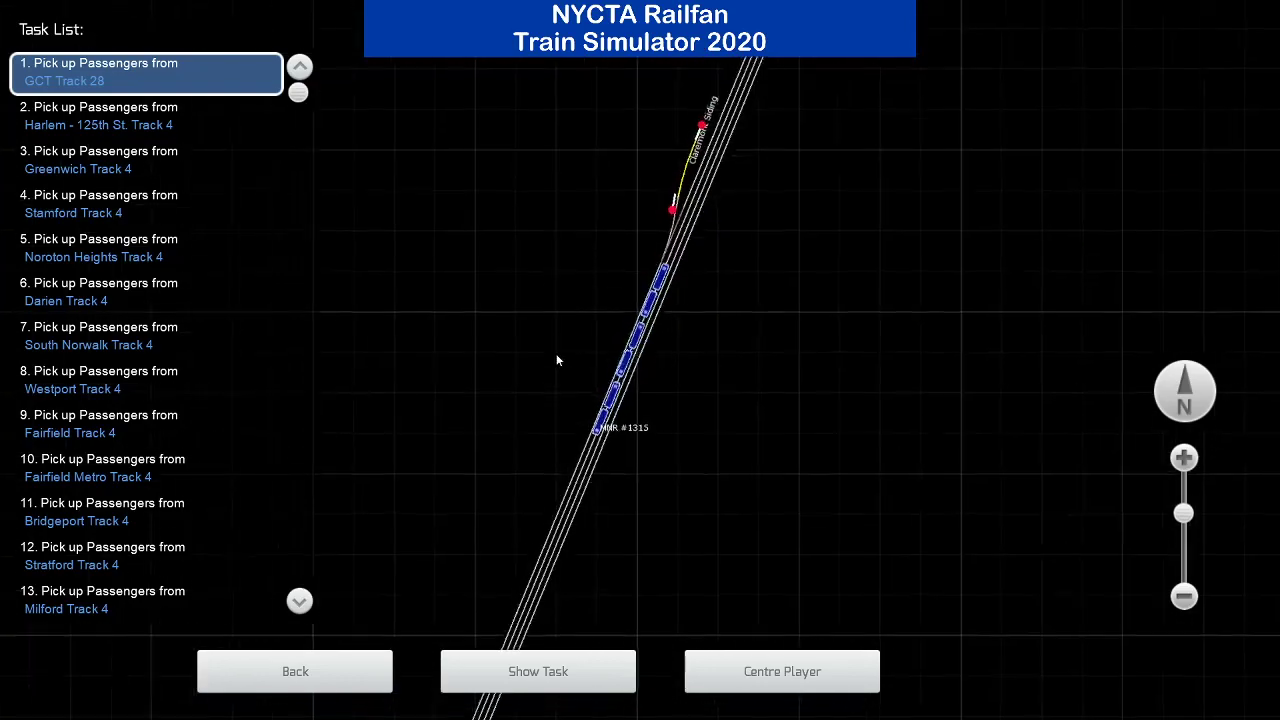
pyautogui.moveTo(616, 185); pyautogui.dragTo(434, 558)
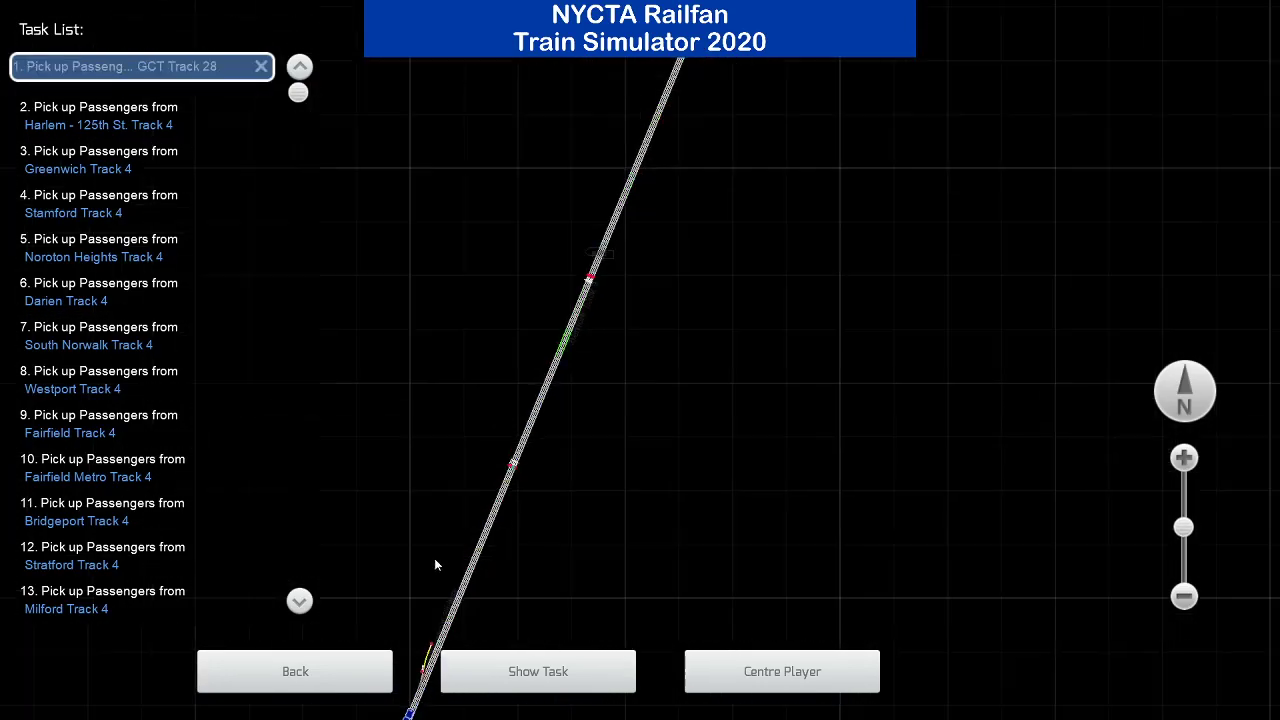
pyautogui.scroll(-5, 486, 435)
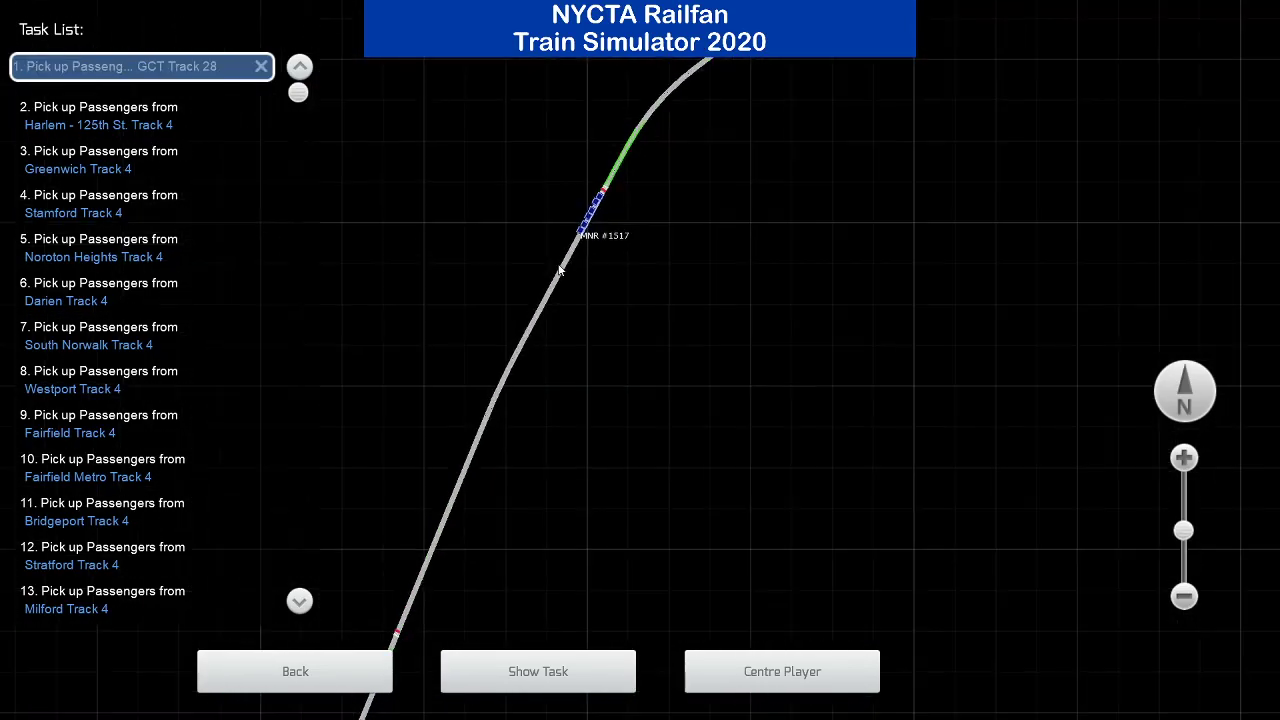
pyautogui.click(265, 670)
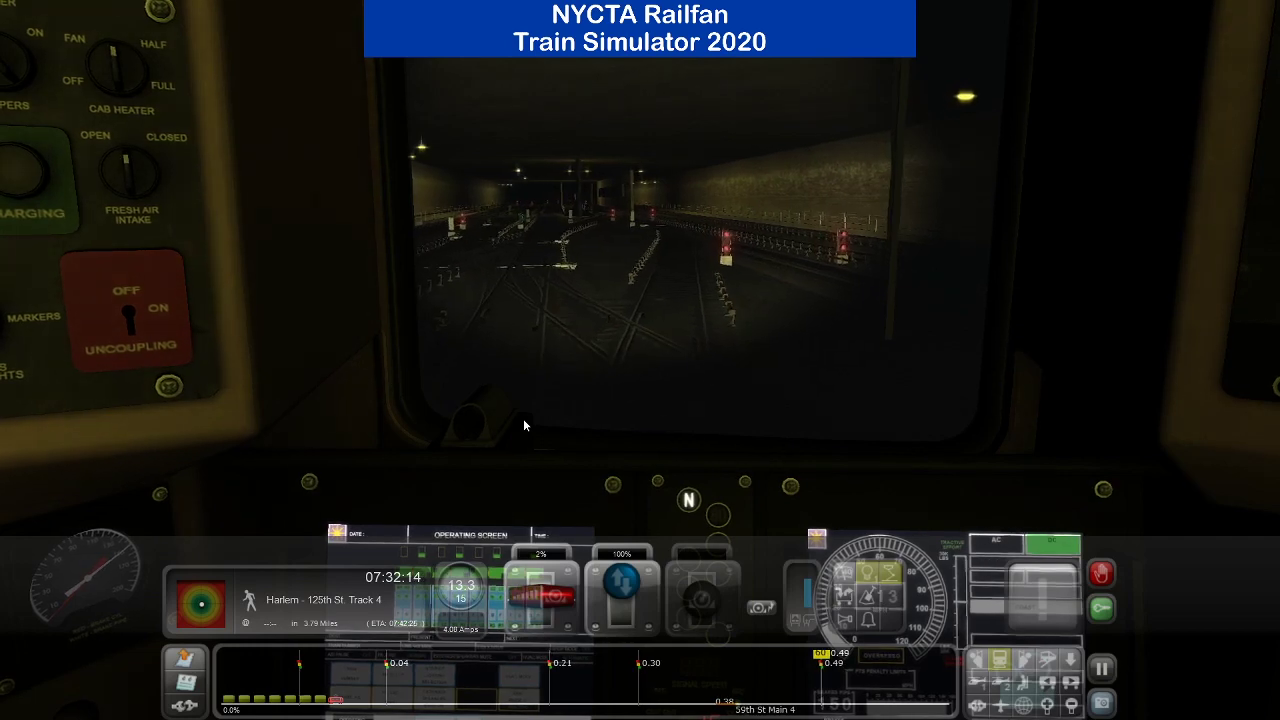
# Accelerate through the tunnel toward 59th St Main 4 with about 95% throttle, and cut it back to about 7%.
pyautogui.press('a')
pyautogui.press('a')
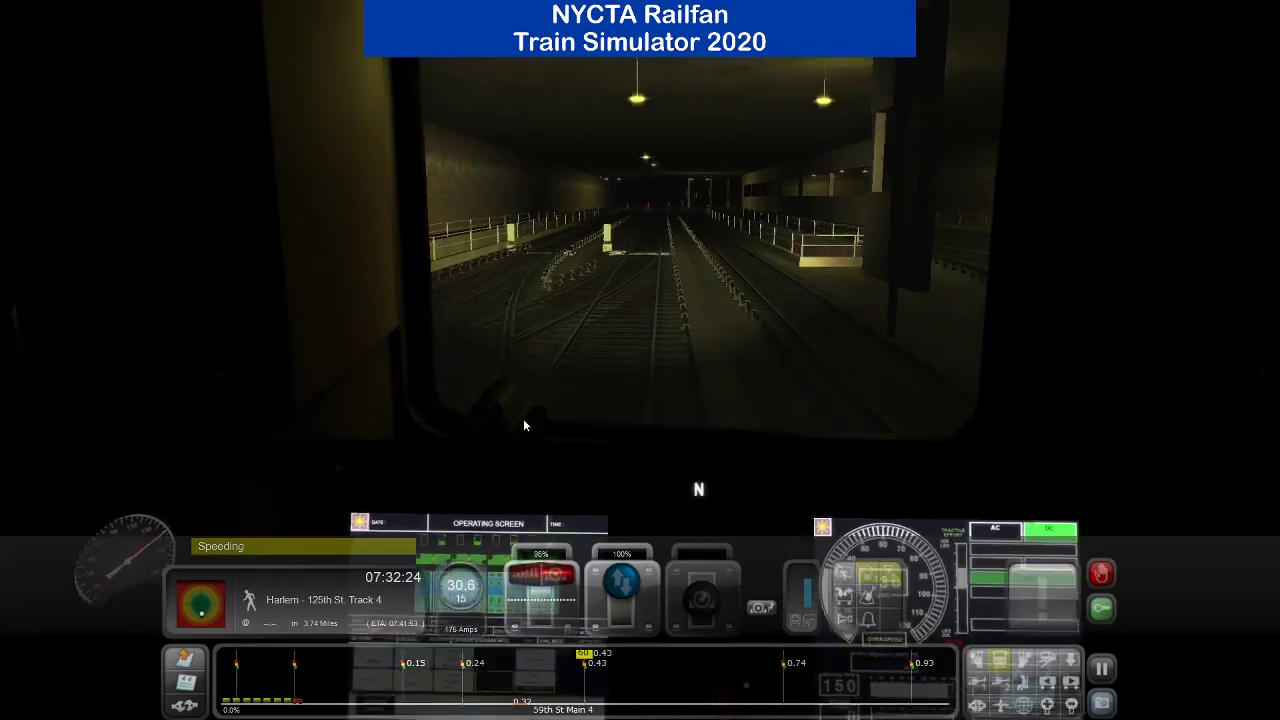
pyautogui.press('d')
pyautogui.press('Left')
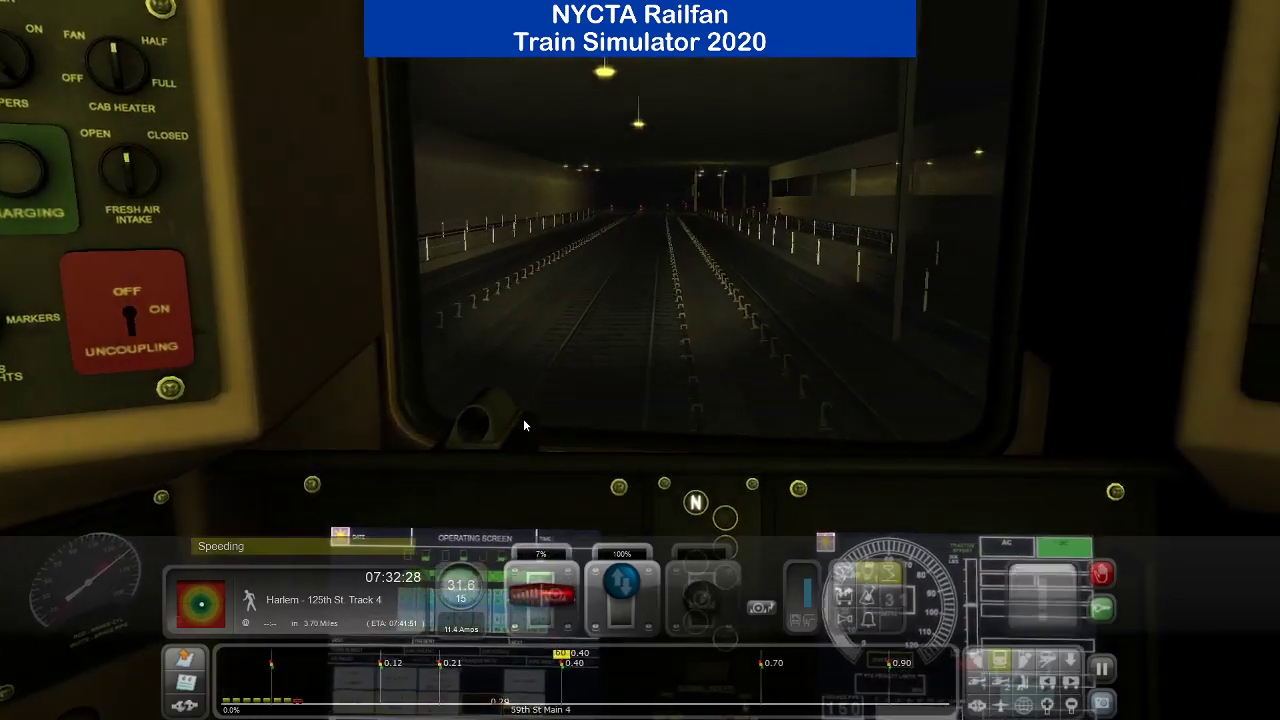
# View the moving train from the passenger car and the outside cameras in the tunnel toward 59th St Main 4.
pyautogui.press('5')
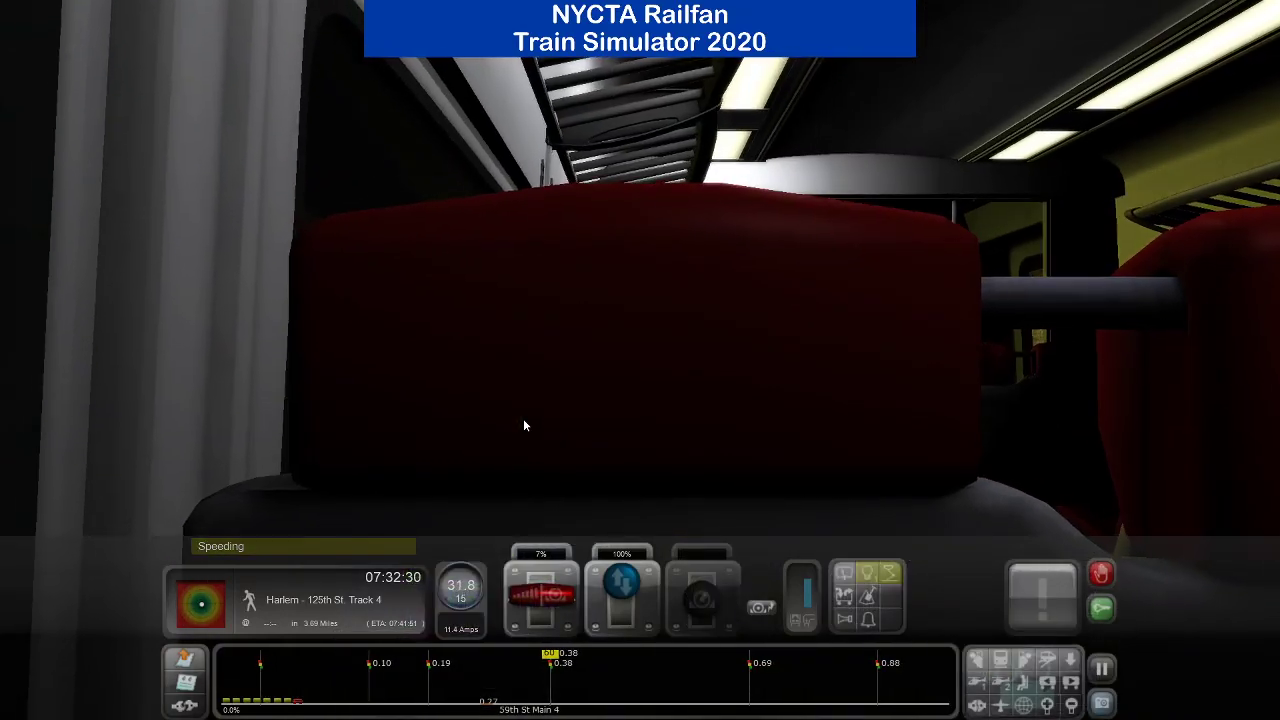
pyautogui.press('2')
pyautogui.press('3')
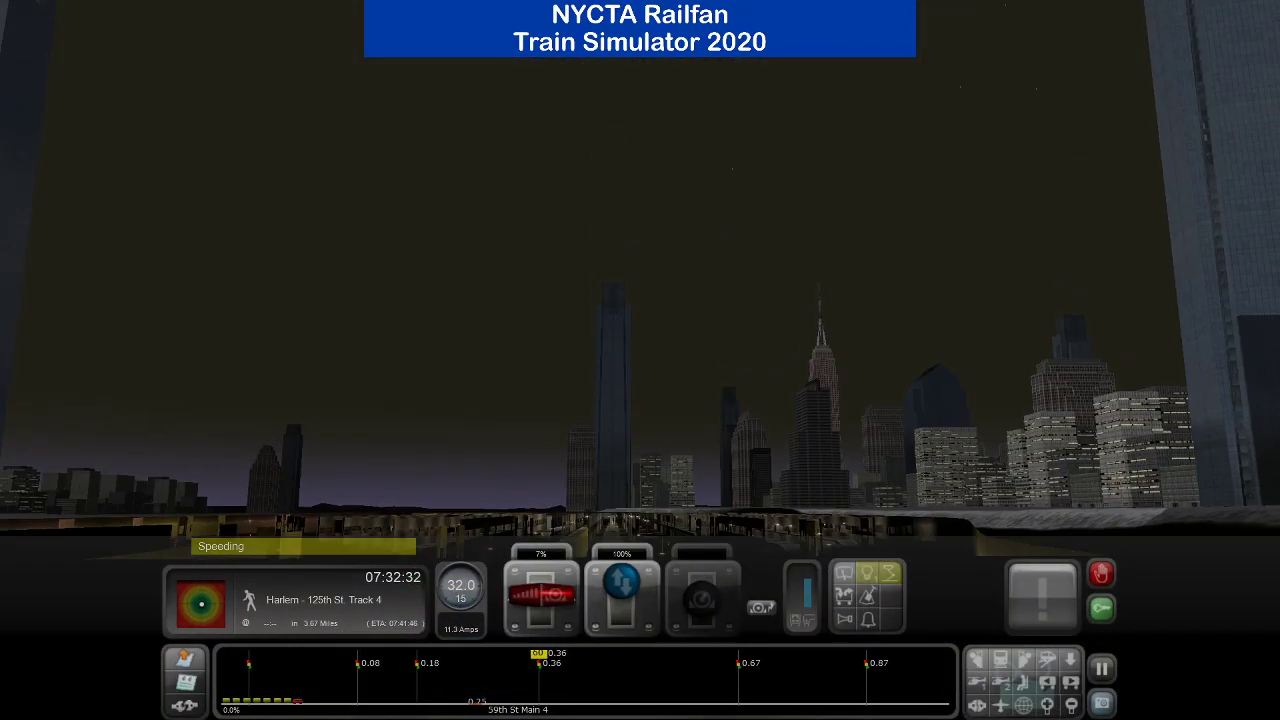
pyautogui.press('Down')
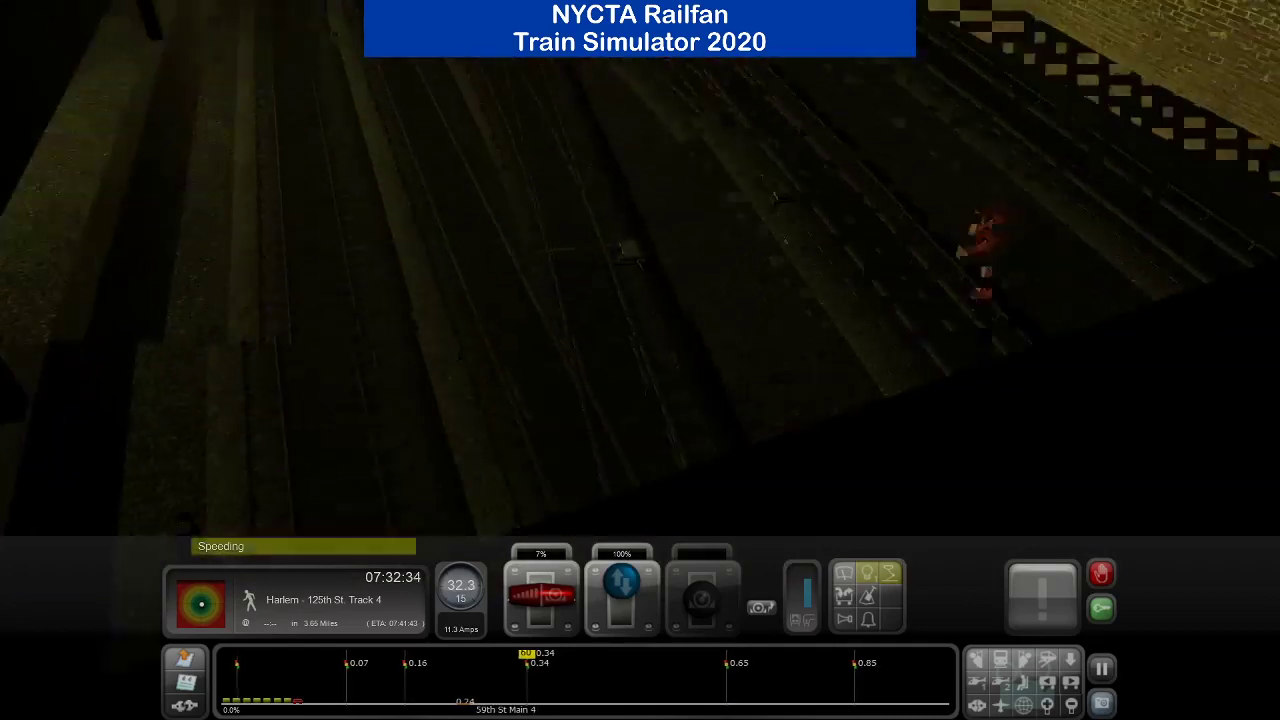
pyautogui.press('Right')
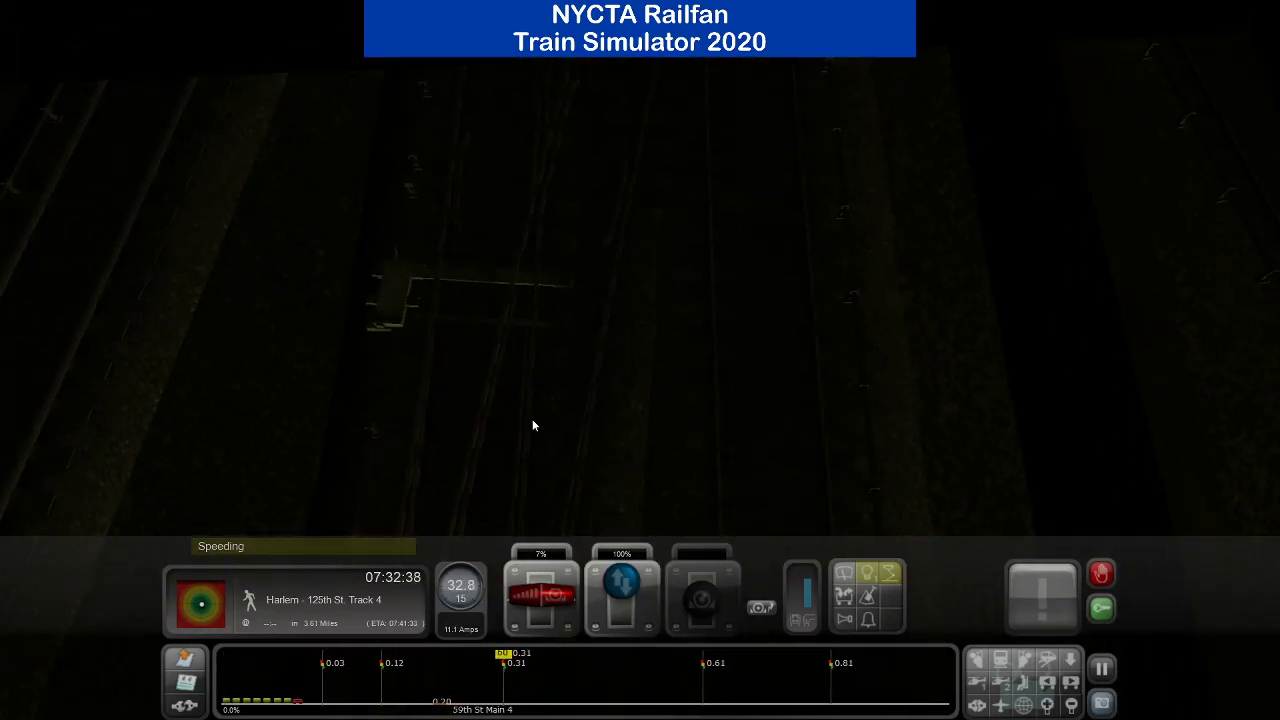
# Return to the cab view and raise the throttle in stages to 47% and 100% on the way to 59th St Main 4.
pyautogui.press('1')
pyautogui.press('a')
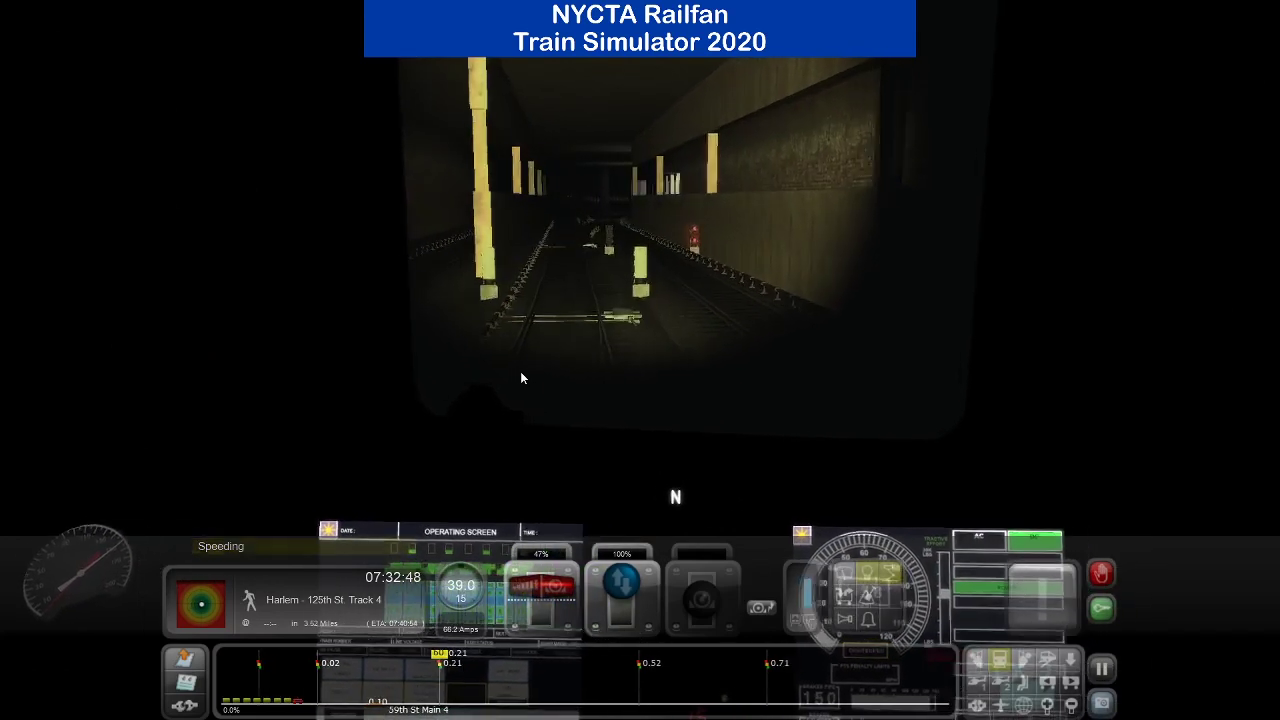
pyautogui.press('a')
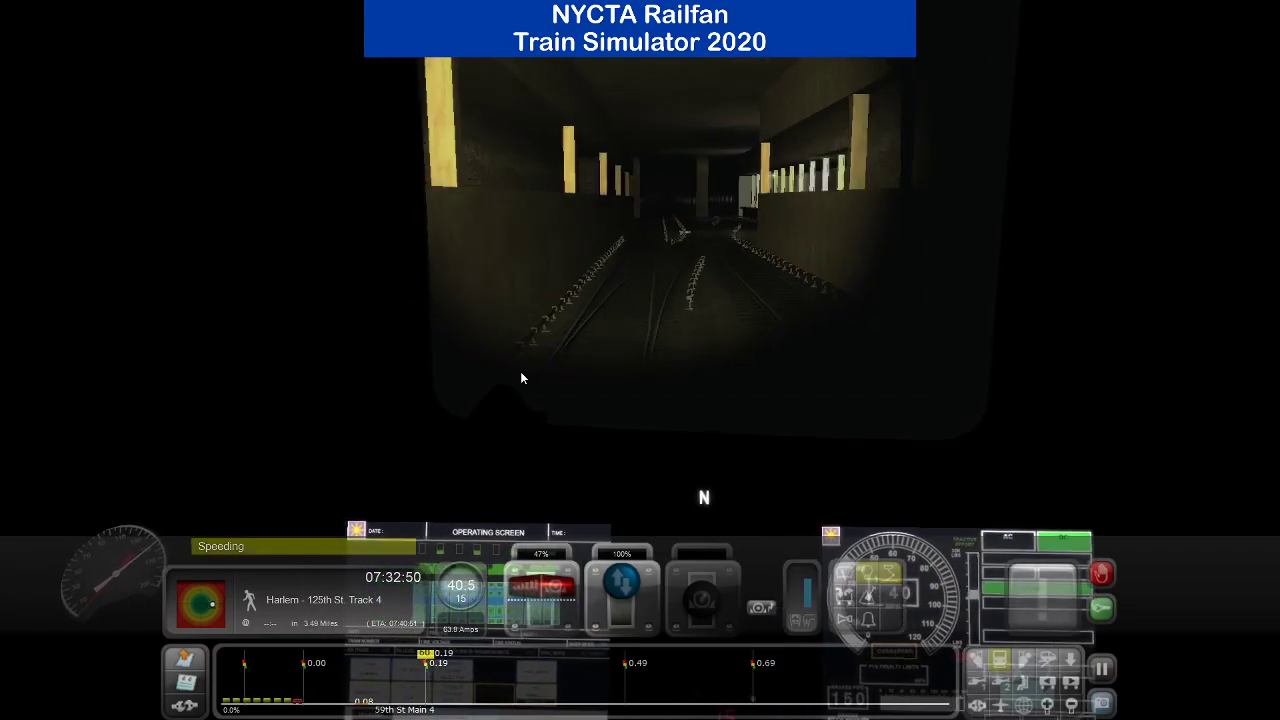
pyautogui.press('a')
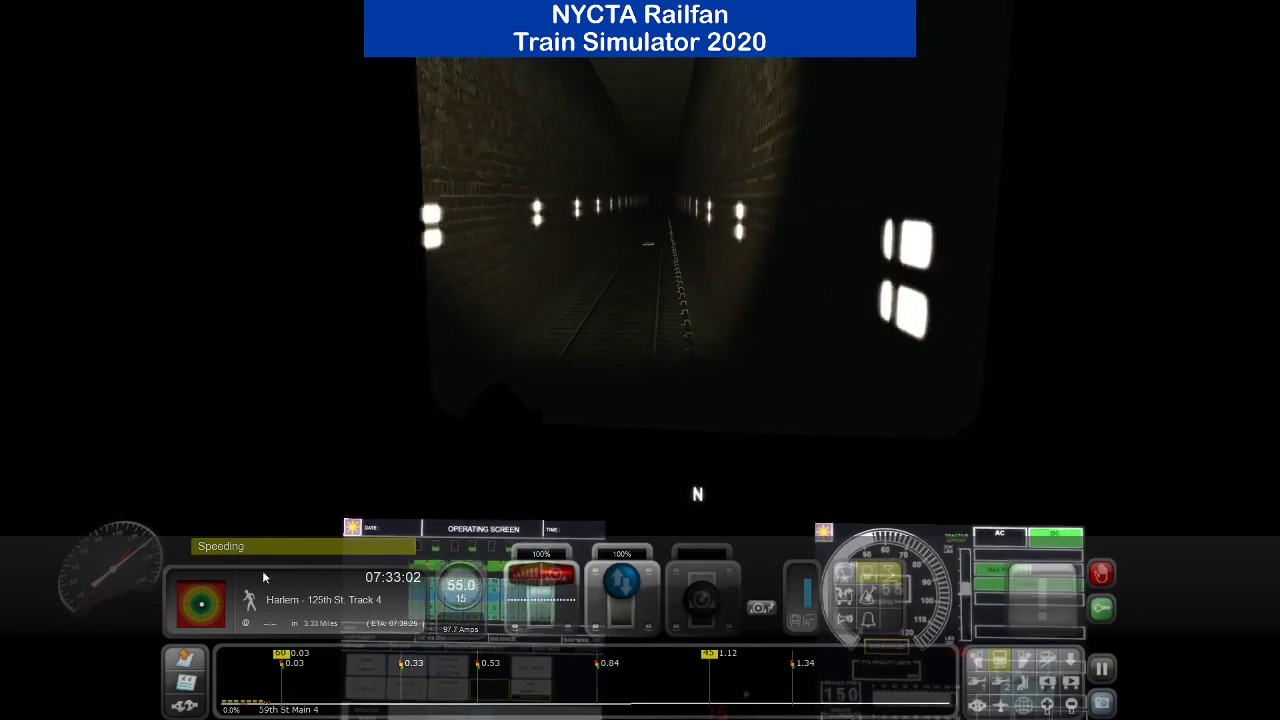
# Check the route ahead and the positions of the MNR #1513 and MNR #1211 trains on the scenario map.
pyautogui.click(186, 659)
pyautogui.click(765, 669)
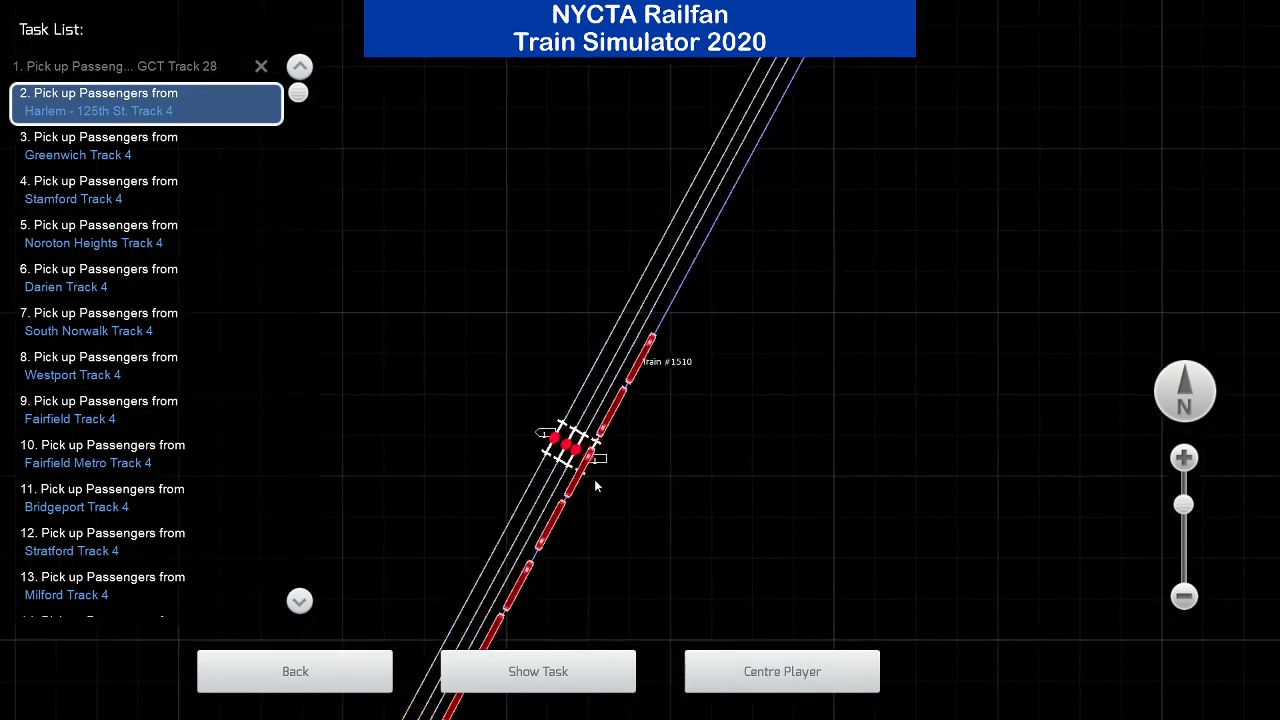
pyautogui.scroll(-2, 715, 461)
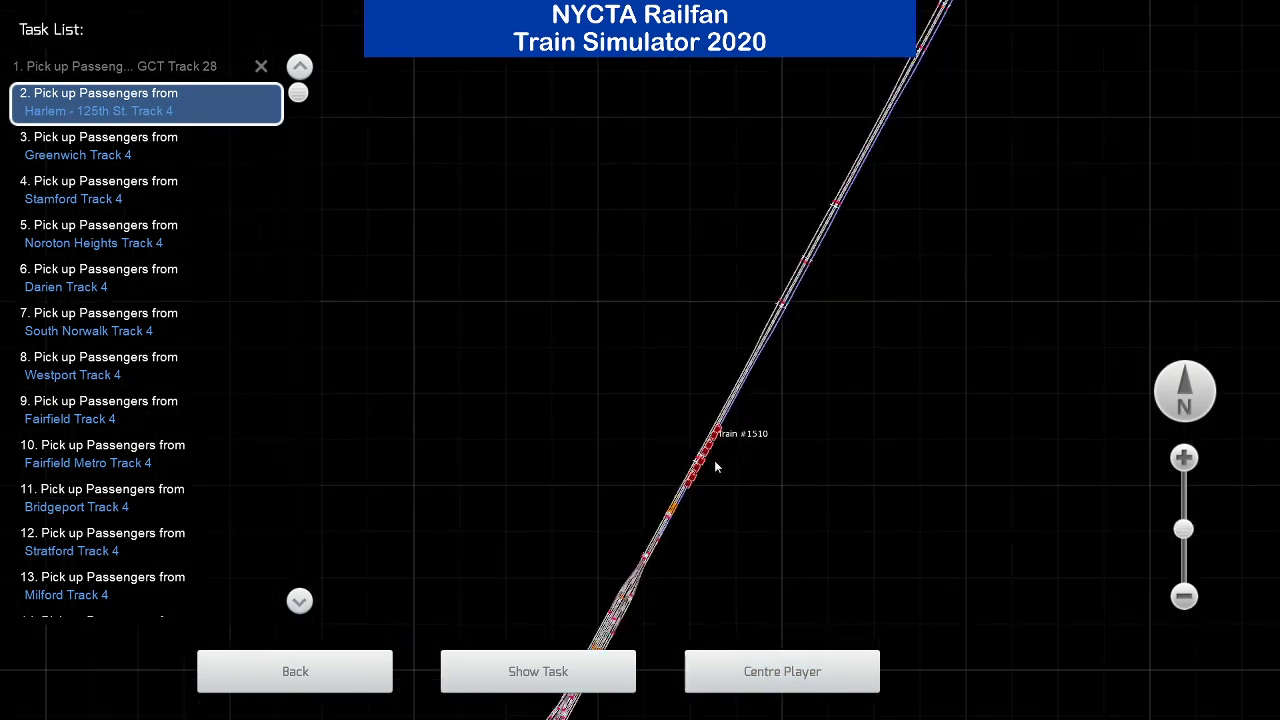
pyautogui.scroll(1, 715, 461)
pyautogui.moveTo(834, 275); pyautogui.dragTo(672, 513)
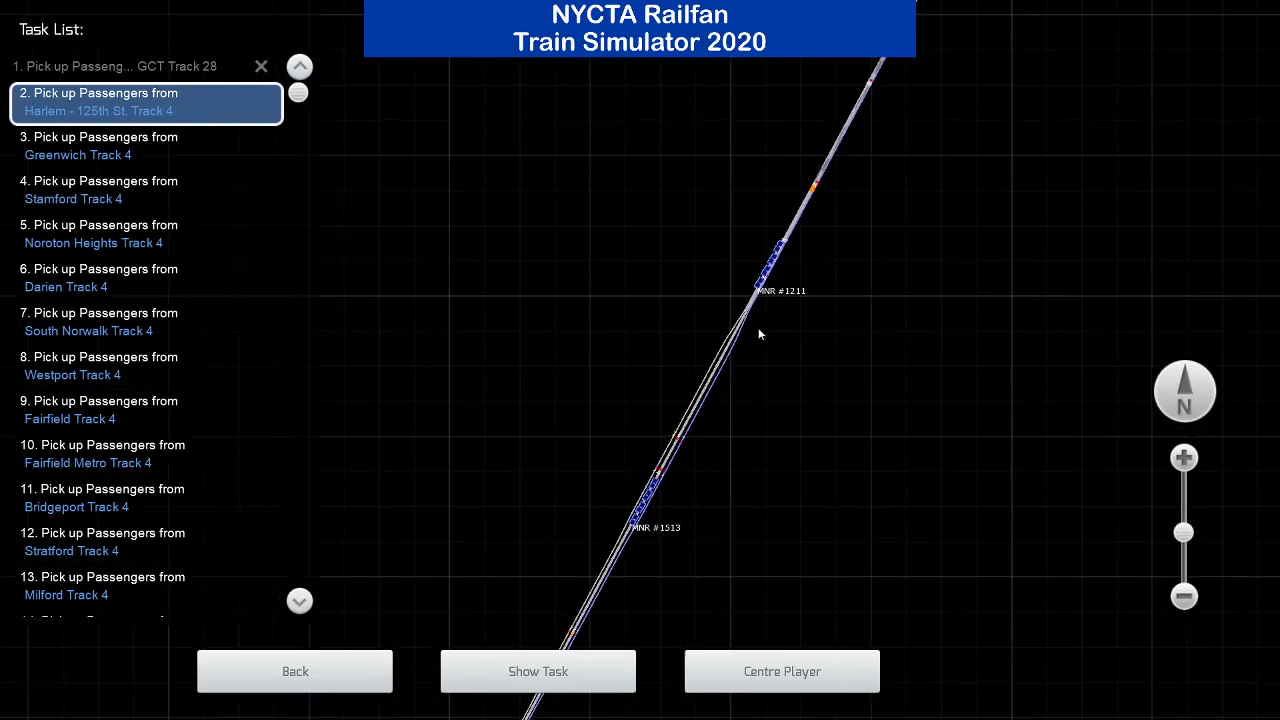
pyautogui.scroll(2, 758, 330)
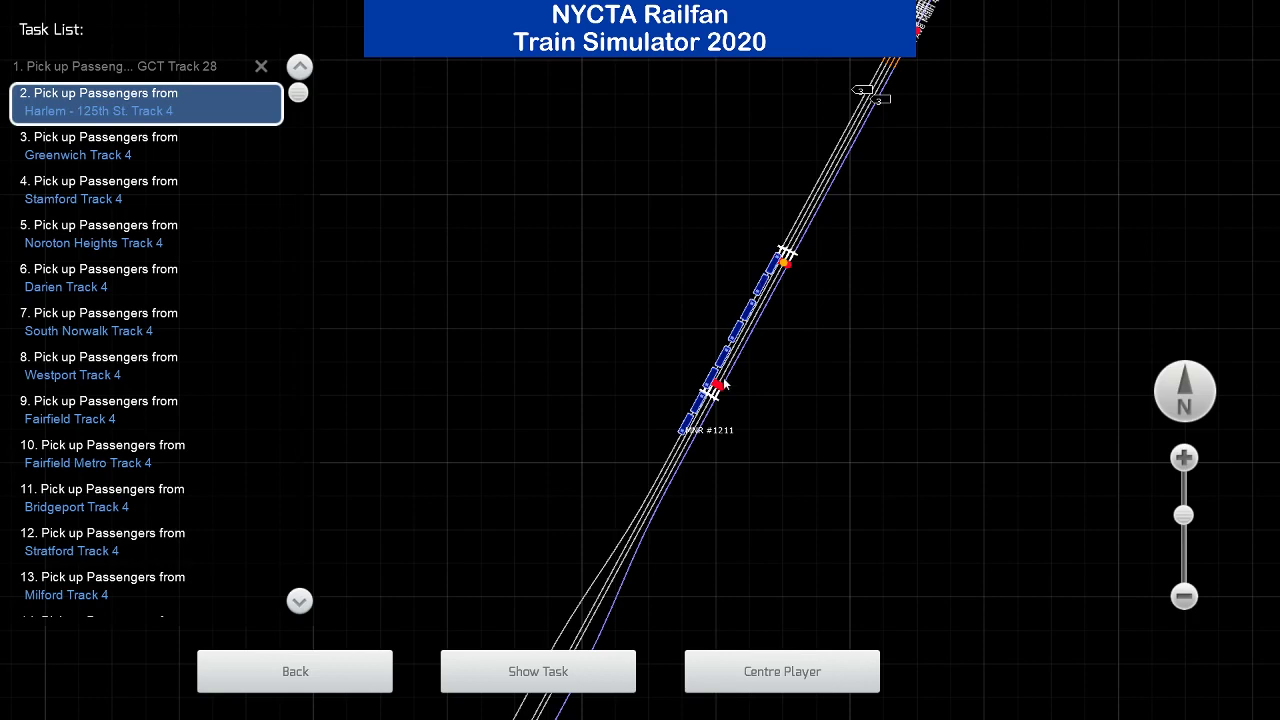
pyautogui.scroll(-2, 722, 386)
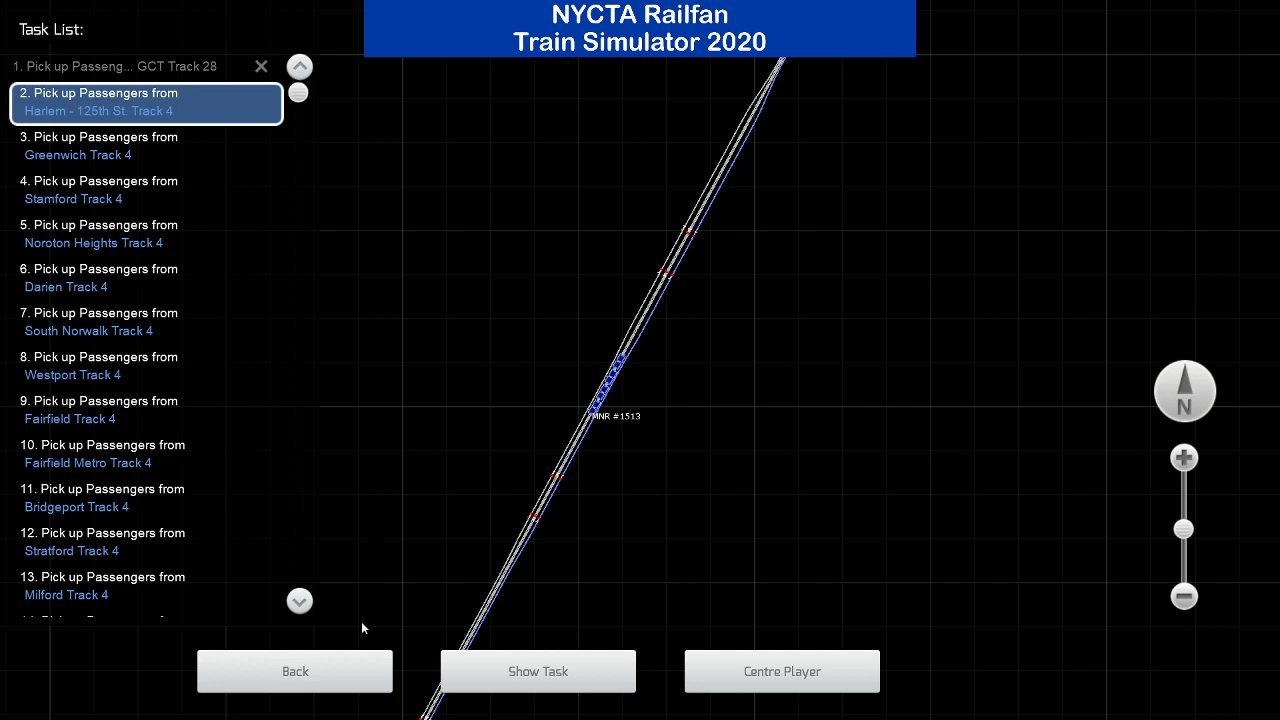
pyautogui.click(354, 656)
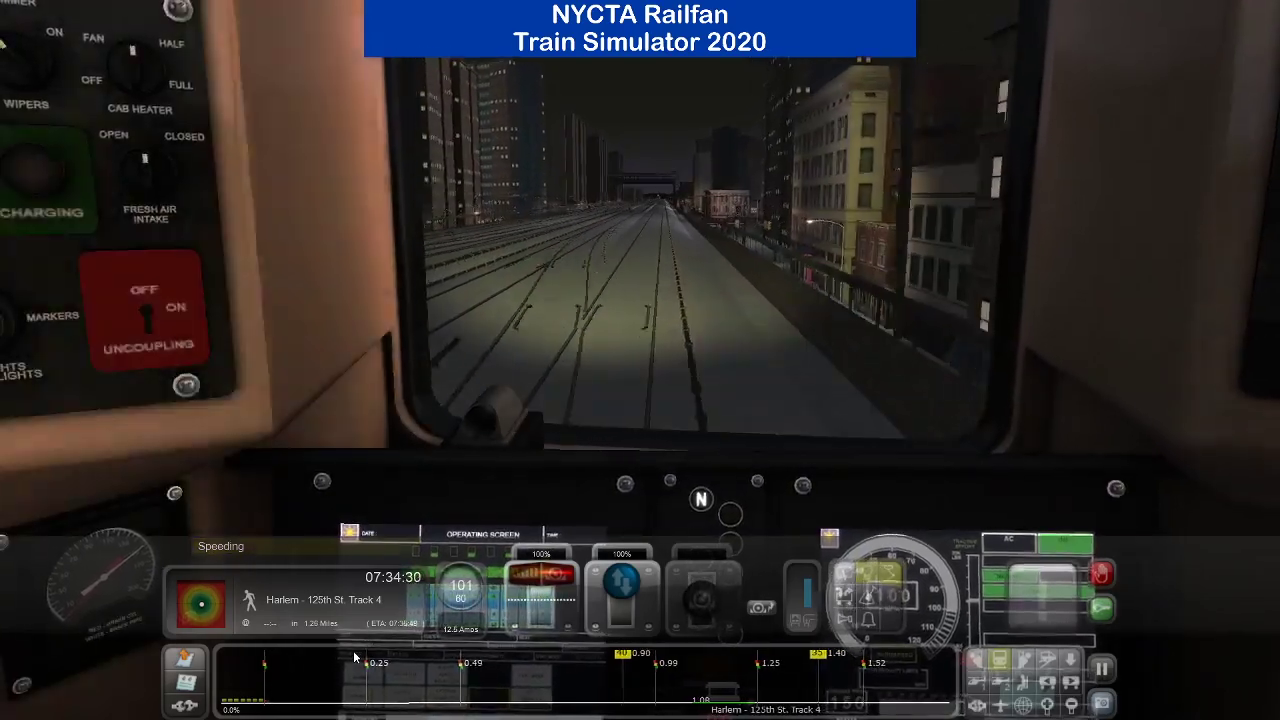
# Watch the train and the opposing traffic from outside on the approach to Harlem - 125th St.
pyautogui.press('2')
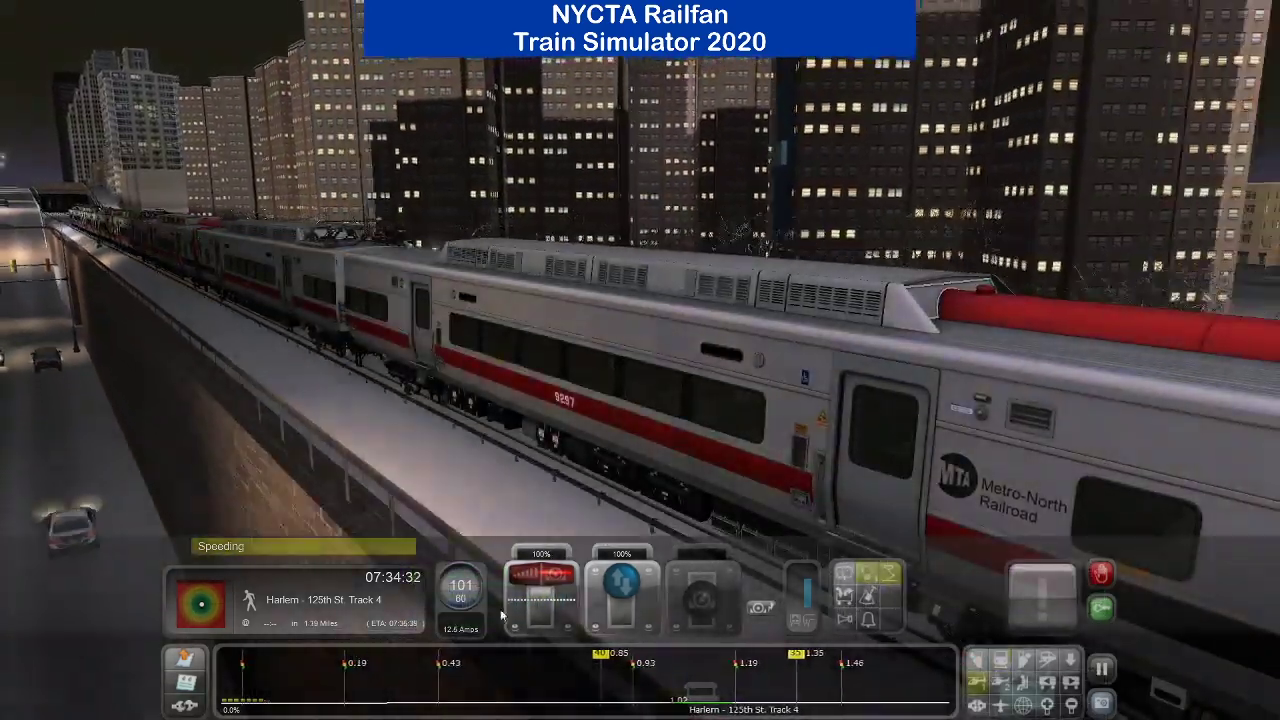
pyautogui.moveTo(157, 362); pyautogui.dragTo(740, 412, button='right')
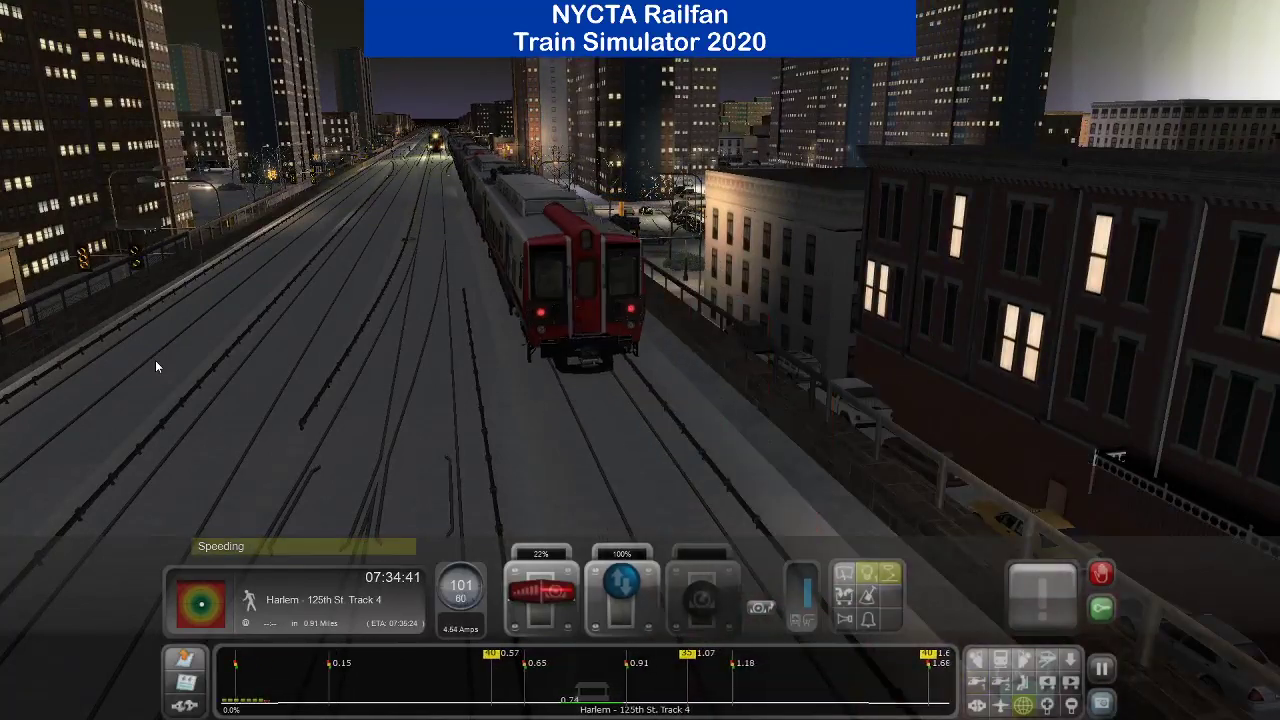
pyautogui.moveTo(200, 363); pyautogui.dragTo(258, 350, button='right')
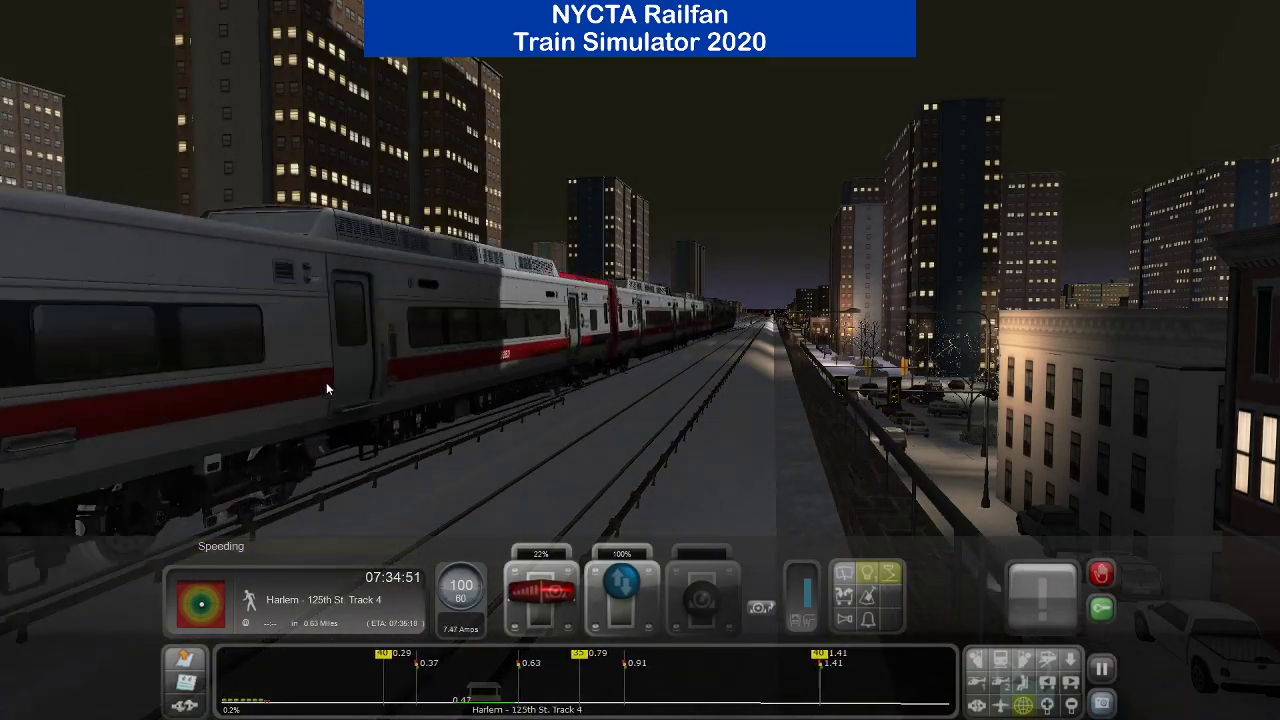
# Brake at about 85% for the stop at Harlem - 125th St. Track 4 and return to the cab view.
pyautogui.press('d')
pyautogui.press('d')
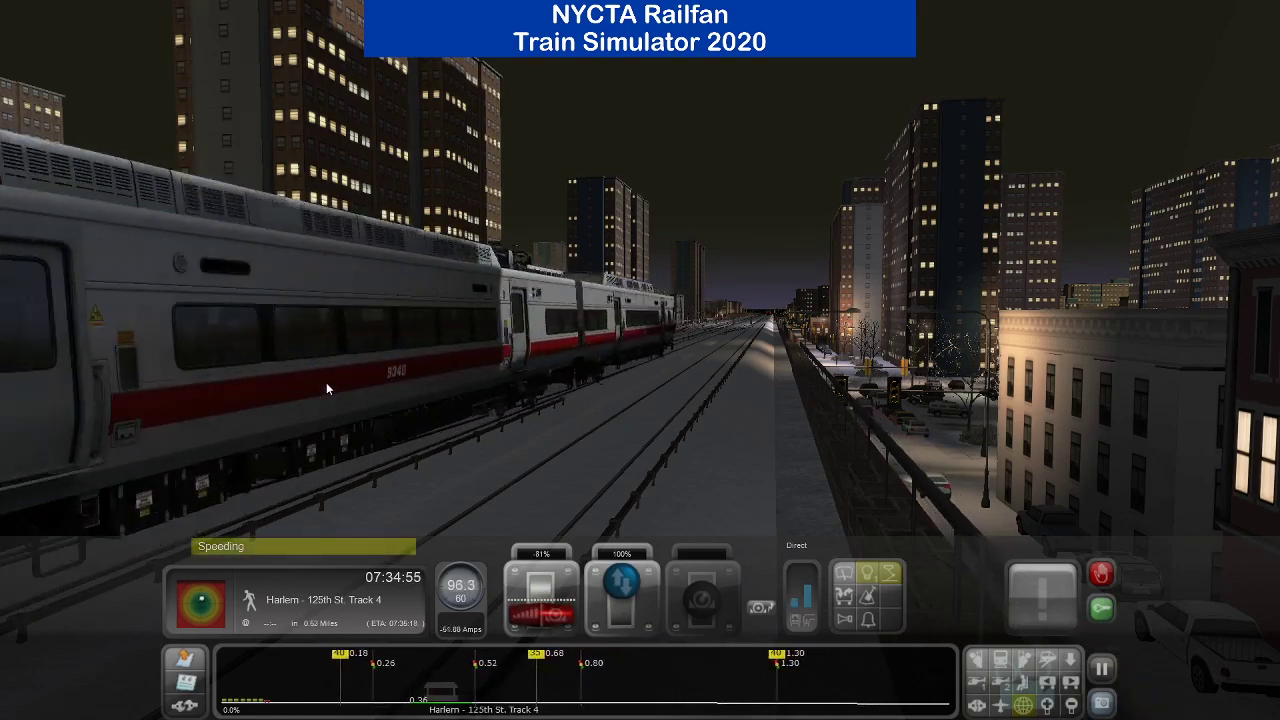
pyautogui.moveTo(326, 383); pyautogui.dragTo(326, 380, button='right')
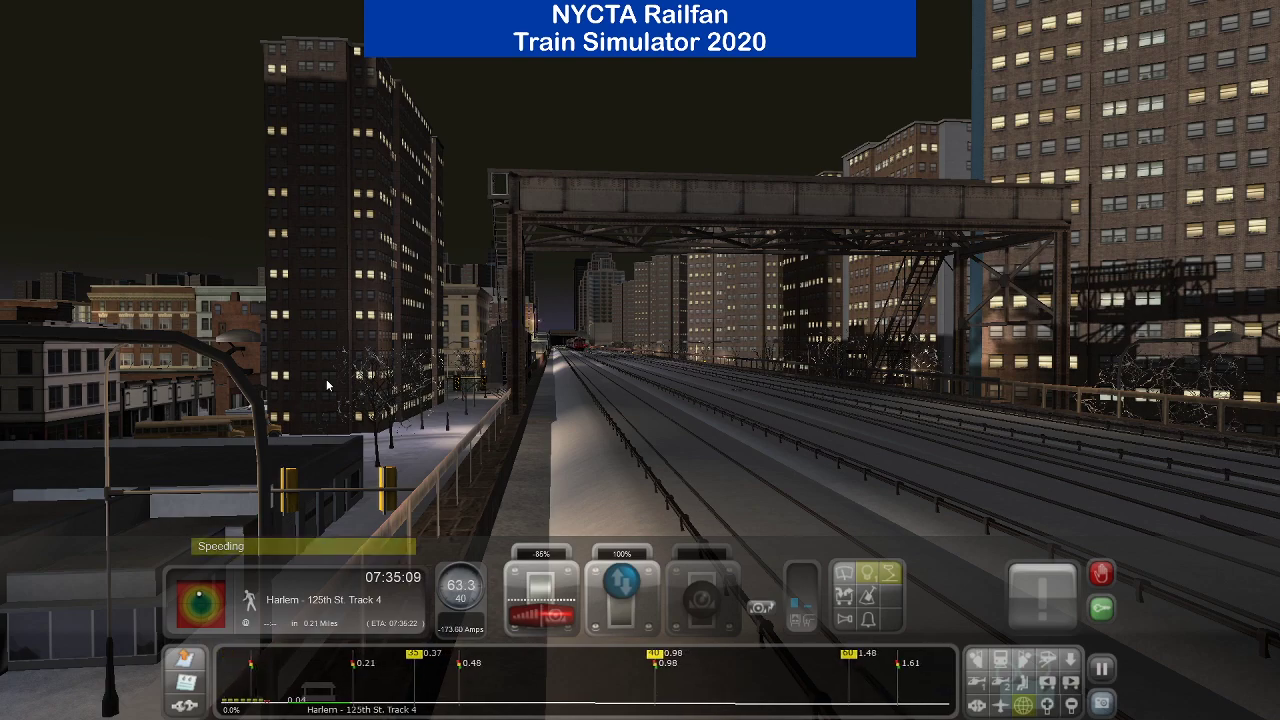
pyautogui.press('1')
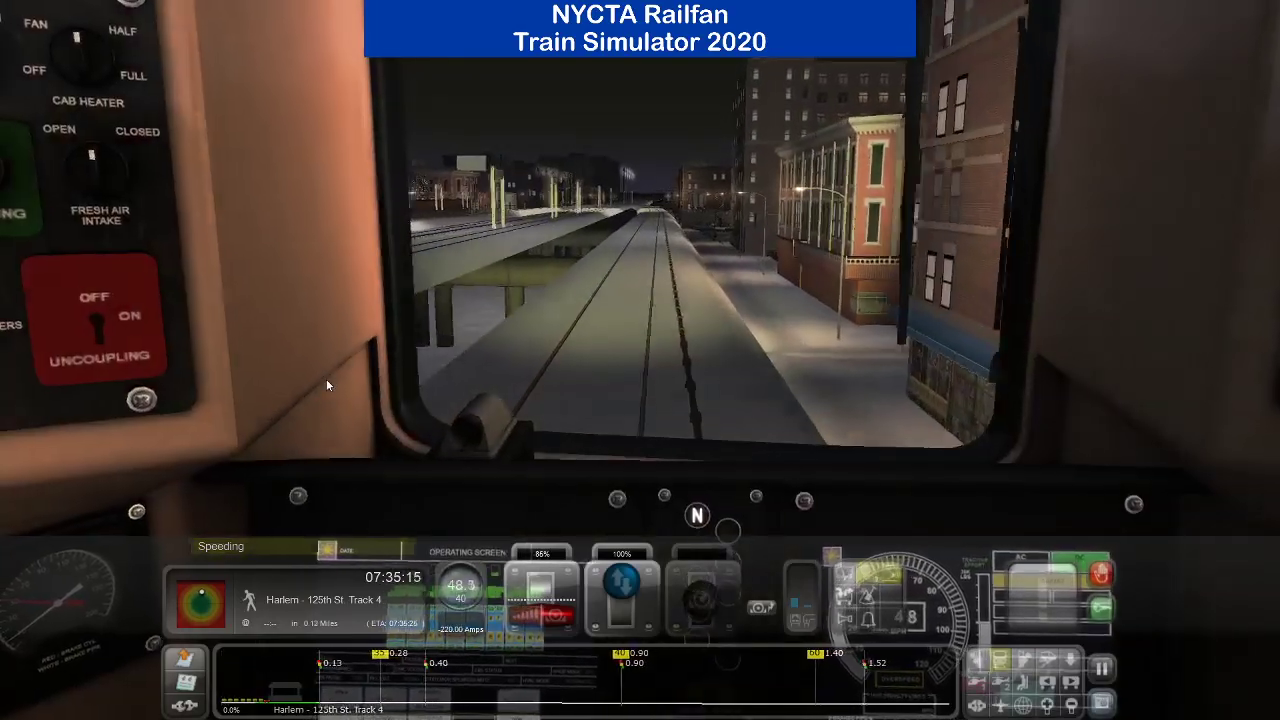
# Watch the train arrive and board passengers at Harlem - 125th St. Track 4 from several outside angles.
pyautogui.press('2')
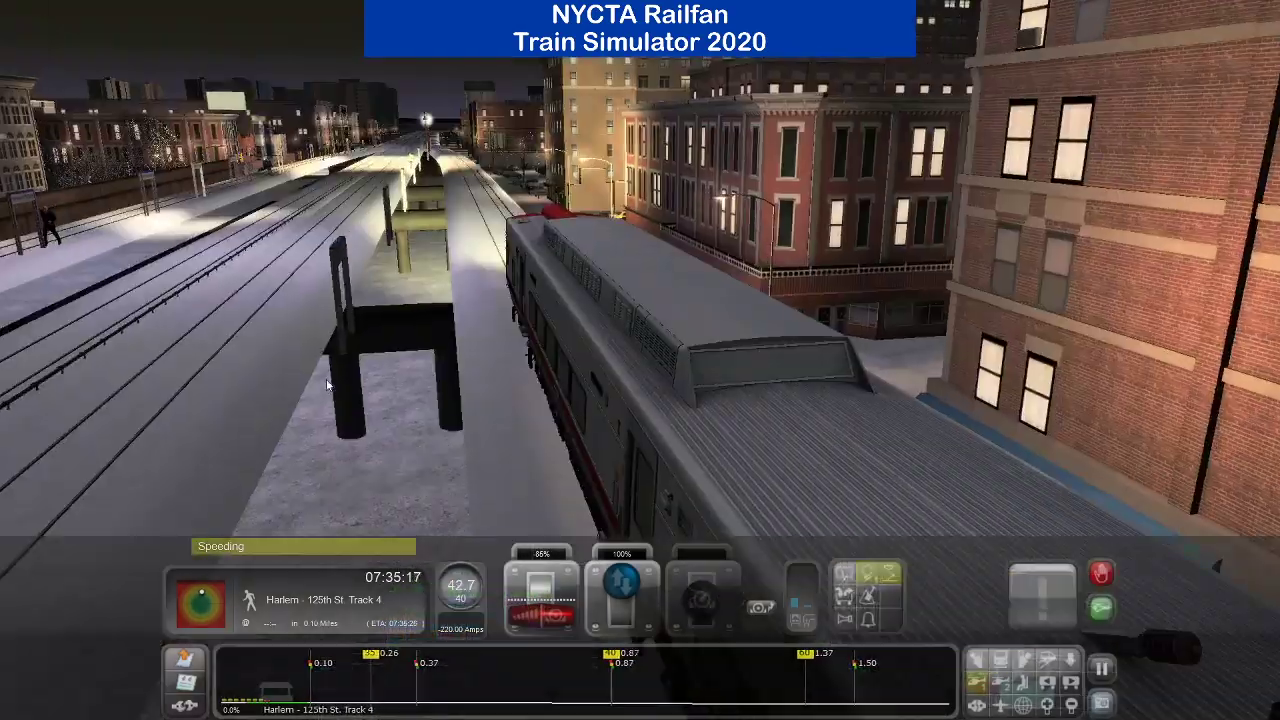
pyautogui.moveTo(337, 379); pyautogui.dragTo(560, 290, button='right')
pyautogui.moveTo(352, 290); pyautogui.dragTo(351, 340, button='right')
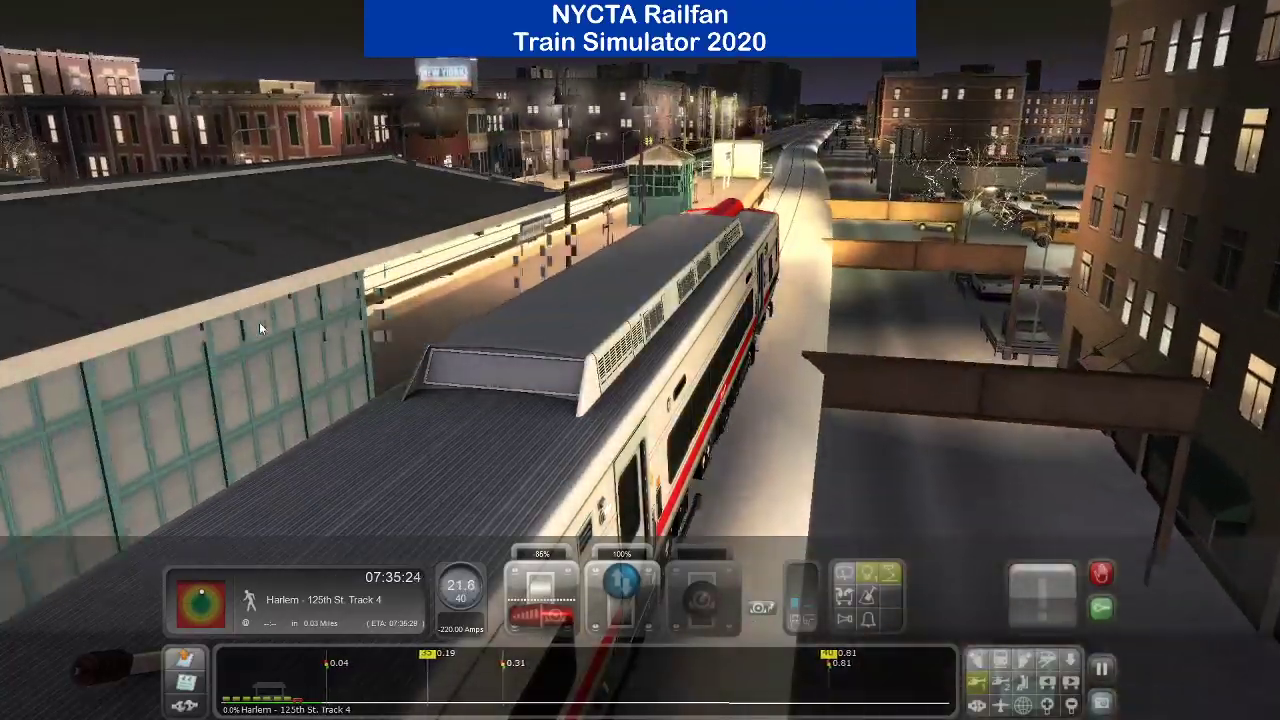
pyautogui.moveTo(259, 322); pyautogui.dragTo(380, 425, button='right')
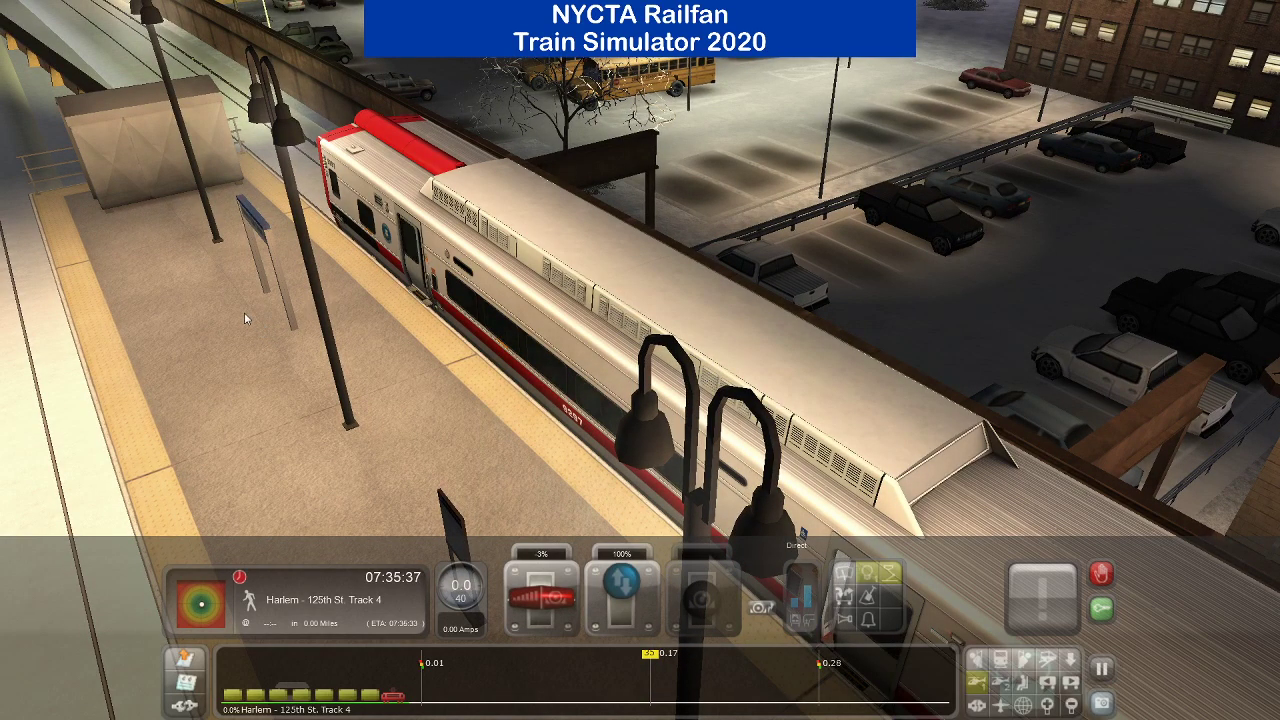
pyautogui.moveTo(190, 336); pyautogui.dragTo(590, 192, button='right')
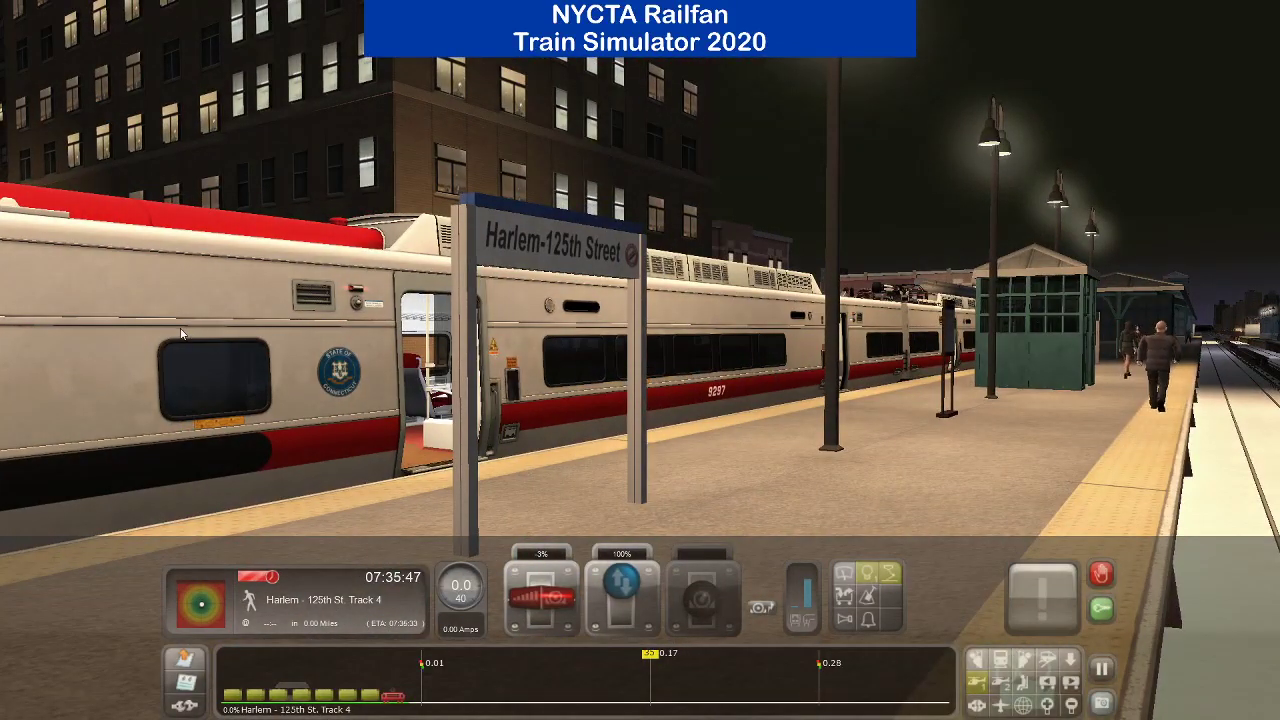
pyautogui.moveTo(632, 326); pyautogui.dragTo(385, 415, button='right')
# Depart Harlem - 125th St. toward Greenwich Track 4 at 100% throttle, alternating between the cab and outside views.
pyautogui.press('1')
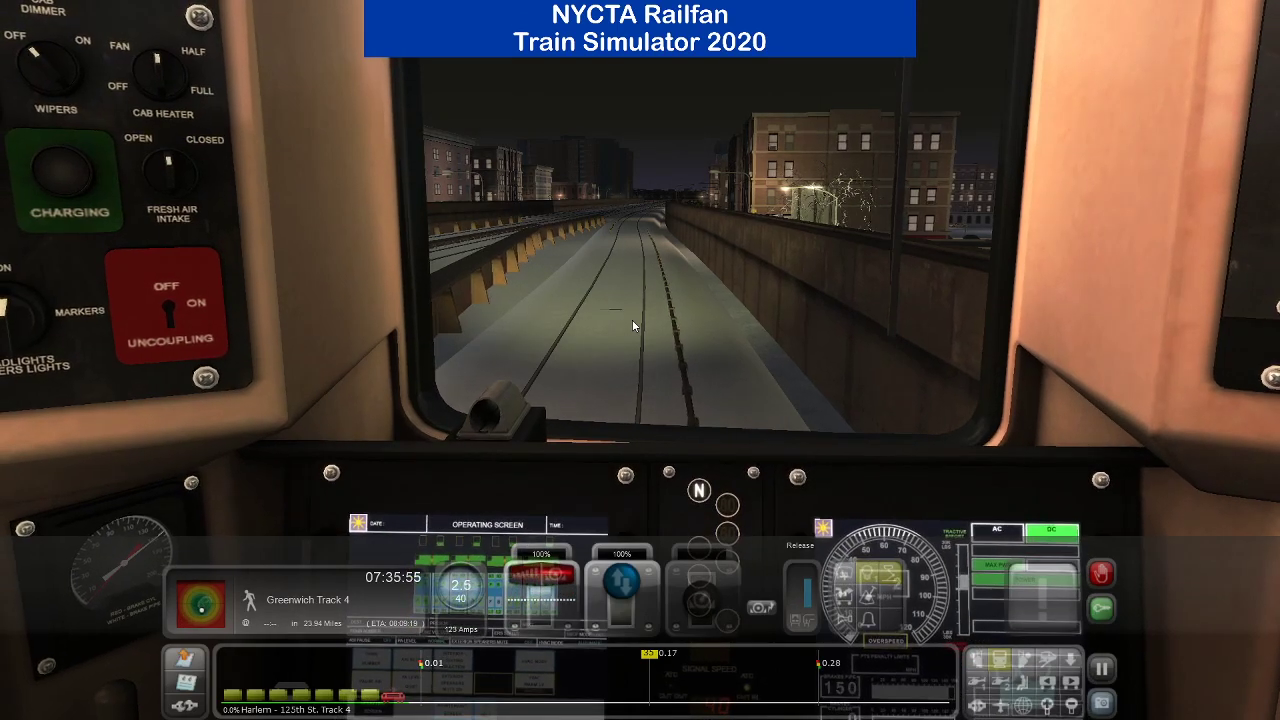
pyautogui.press('3')
pyautogui.moveTo(577, 336); pyautogui.dragTo(1060, 316, button='right')
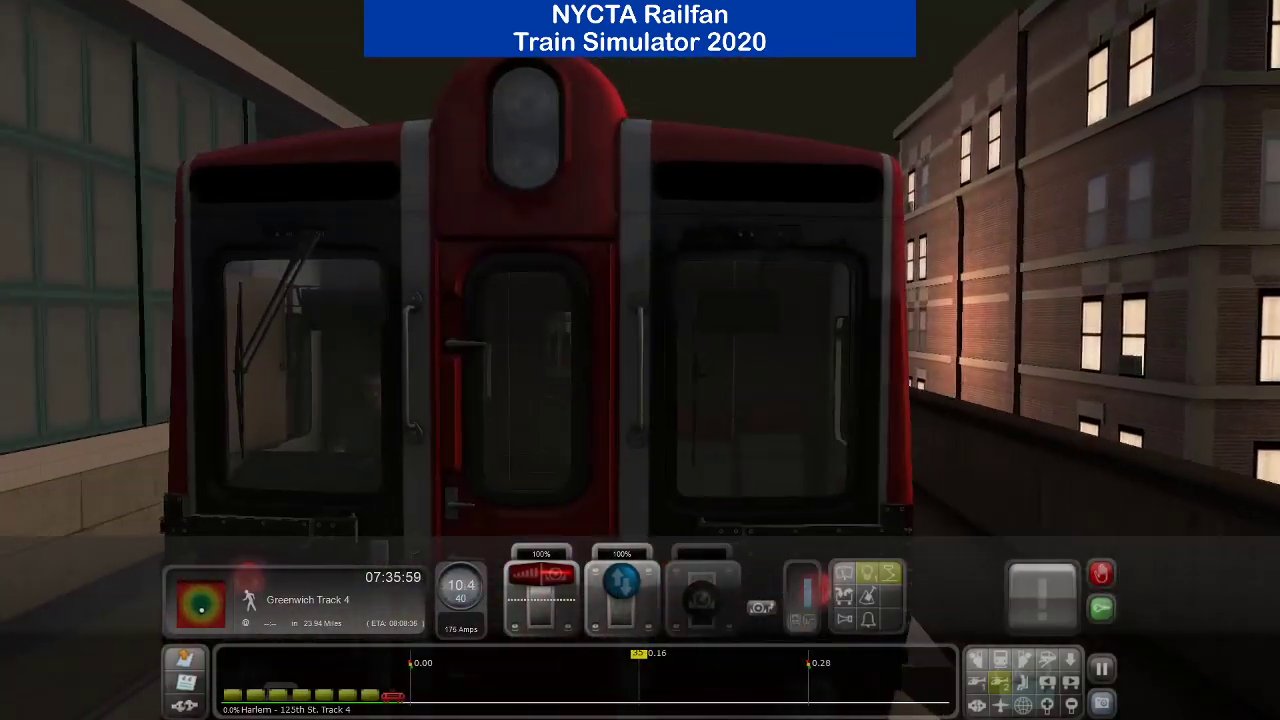
pyautogui.press('2')
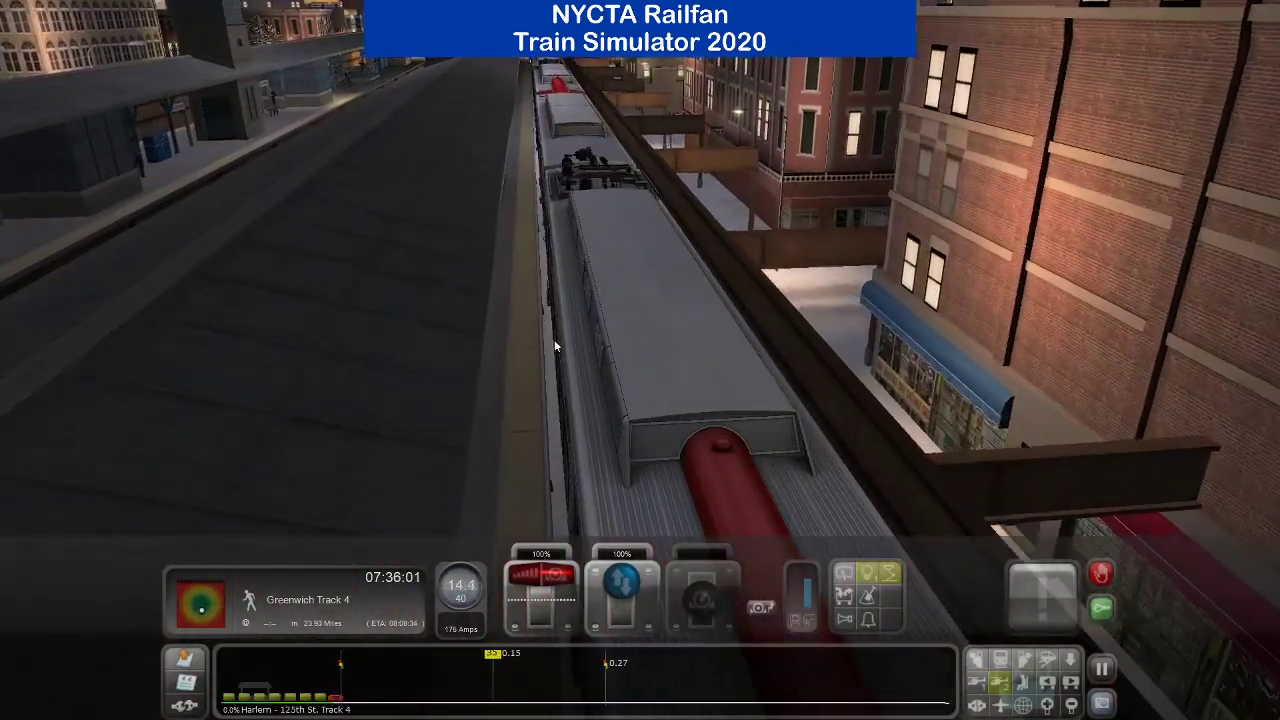
pyautogui.press('1')
pyautogui.press('2')
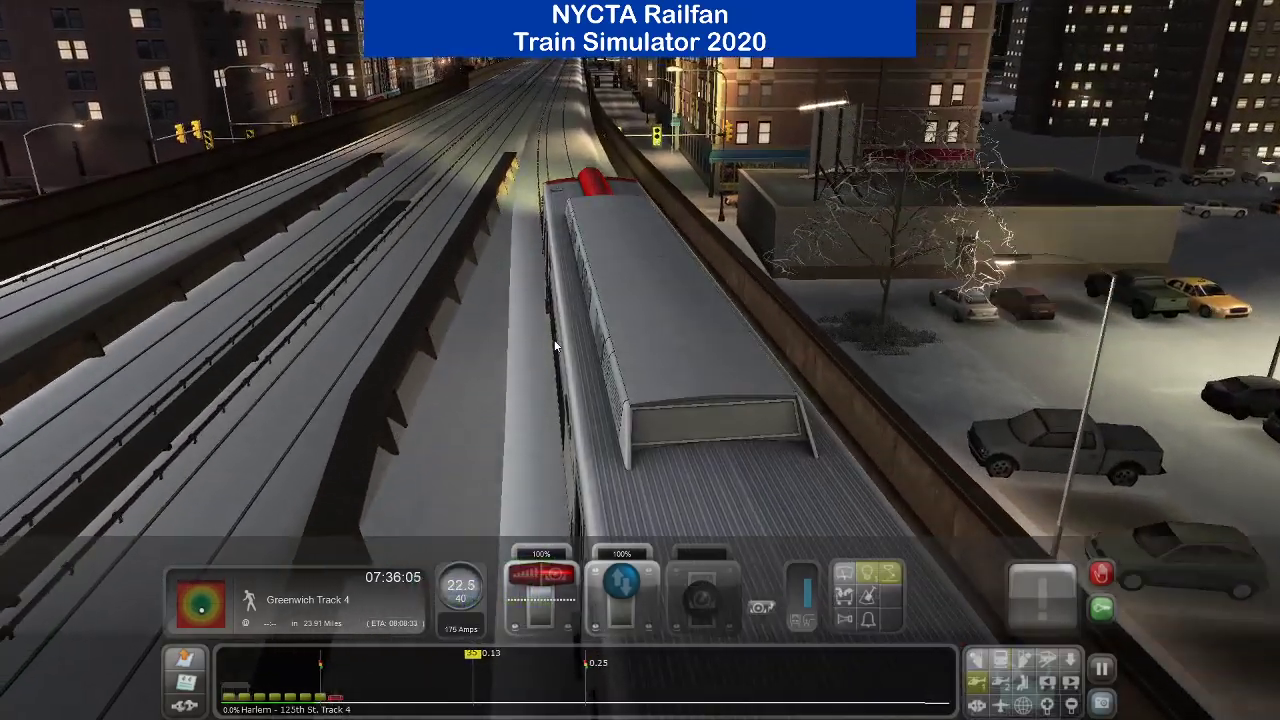
pyautogui.press('1')
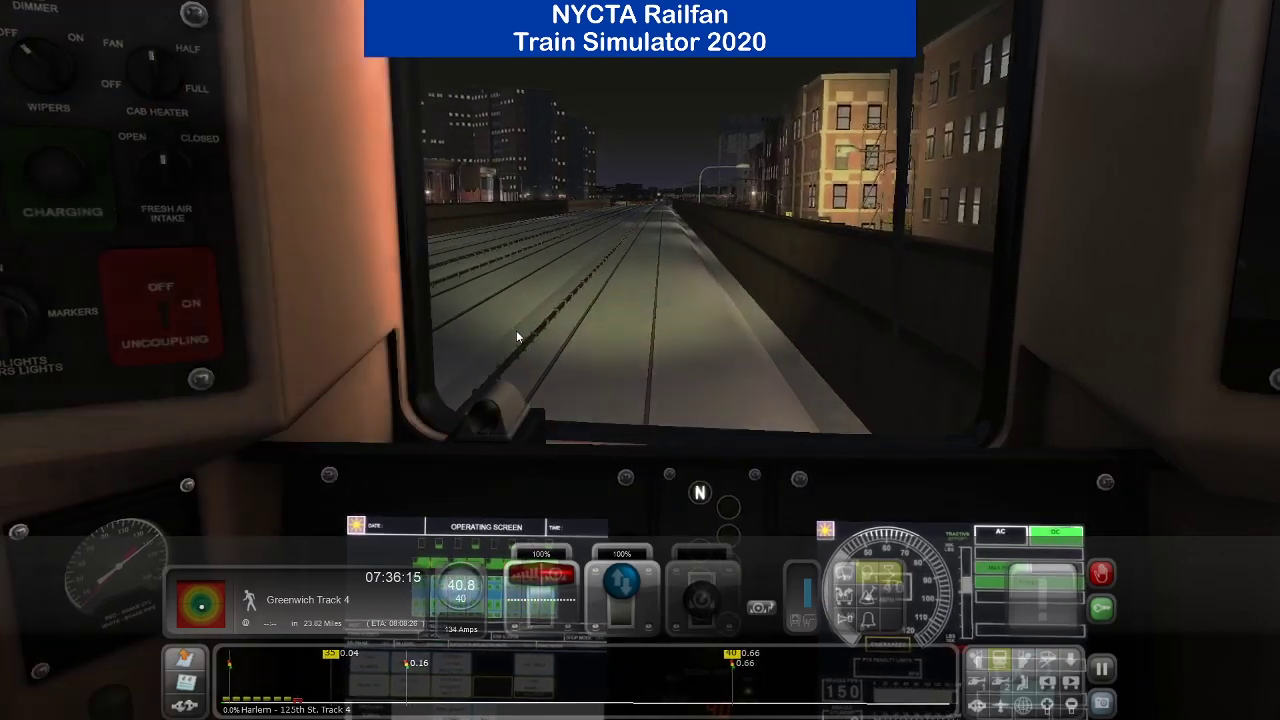
# Apply about 93% brake to slow the train beyond Harlem - 125th St., watching it from outside.
pyautogui.press('d')
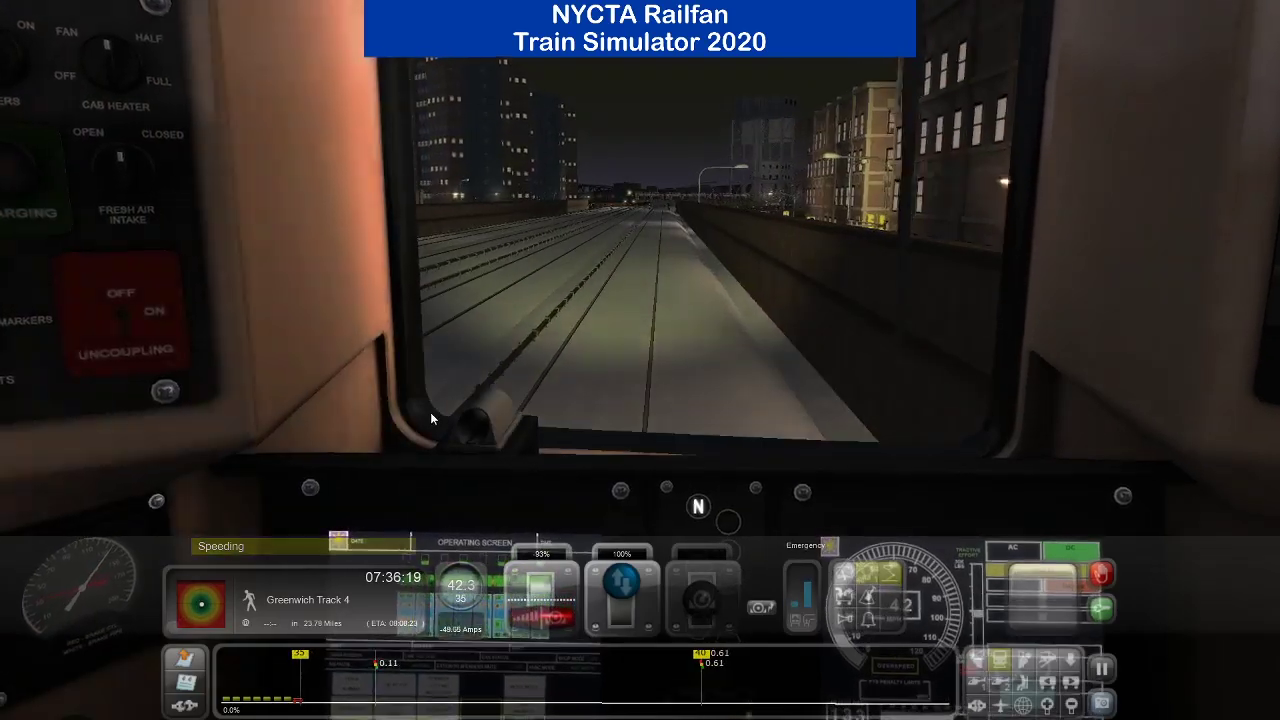
pyautogui.press('2')
pyautogui.moveTo(487, 386)
pyautogui.mouseDown(button='right')
pyautogui.moveTo(640, 350)
pyautogui.moveTo(483, 386)
pyautogui.mouseUp(button='right')
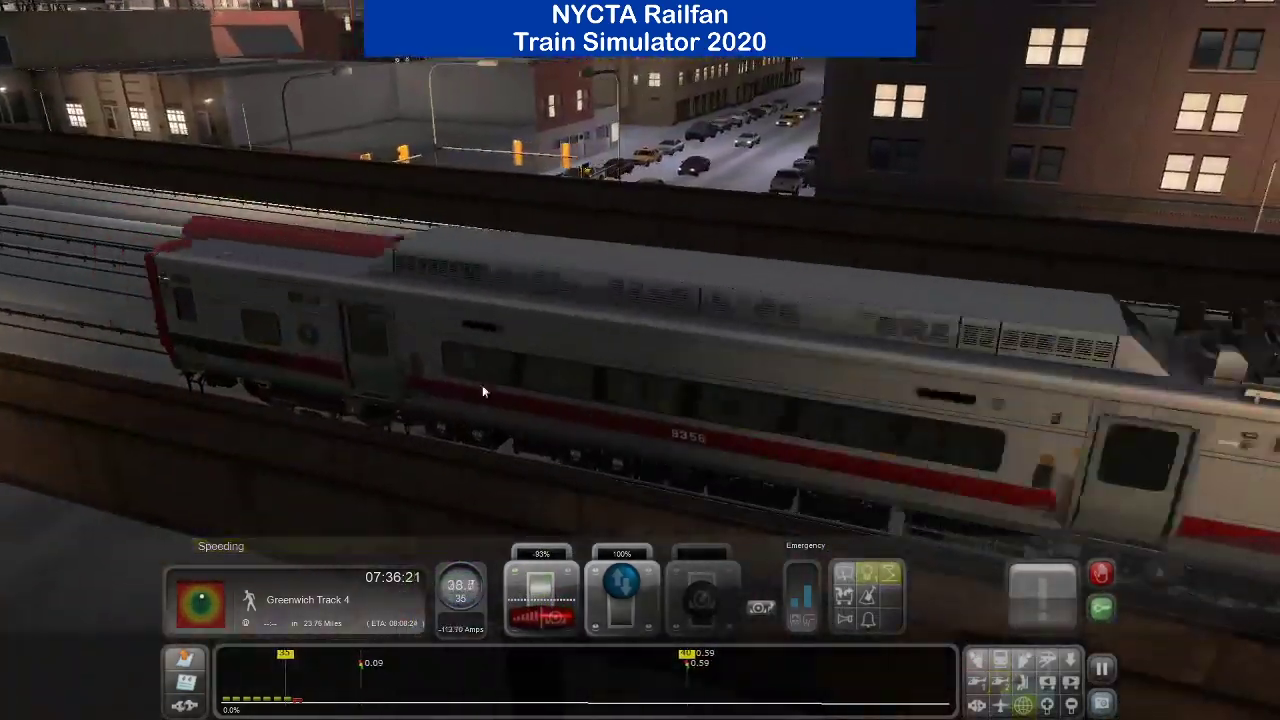
# Fly the free camera back along the tracks to the Harlem - 125th St. platforms.
pyautogui.press('8')
pyautogui.moveTo(326, 336)
pyautogui.mouseDown(button='right')
pyautogui.moveTo(326, 420)
pyautogui.moveTo(325, 399)
pyautogui.moveTo(250, 330)
pyautogui.moveTo(310, 332)
pyautogui.mouseUp(button='right')
pyautogui.press('Up')
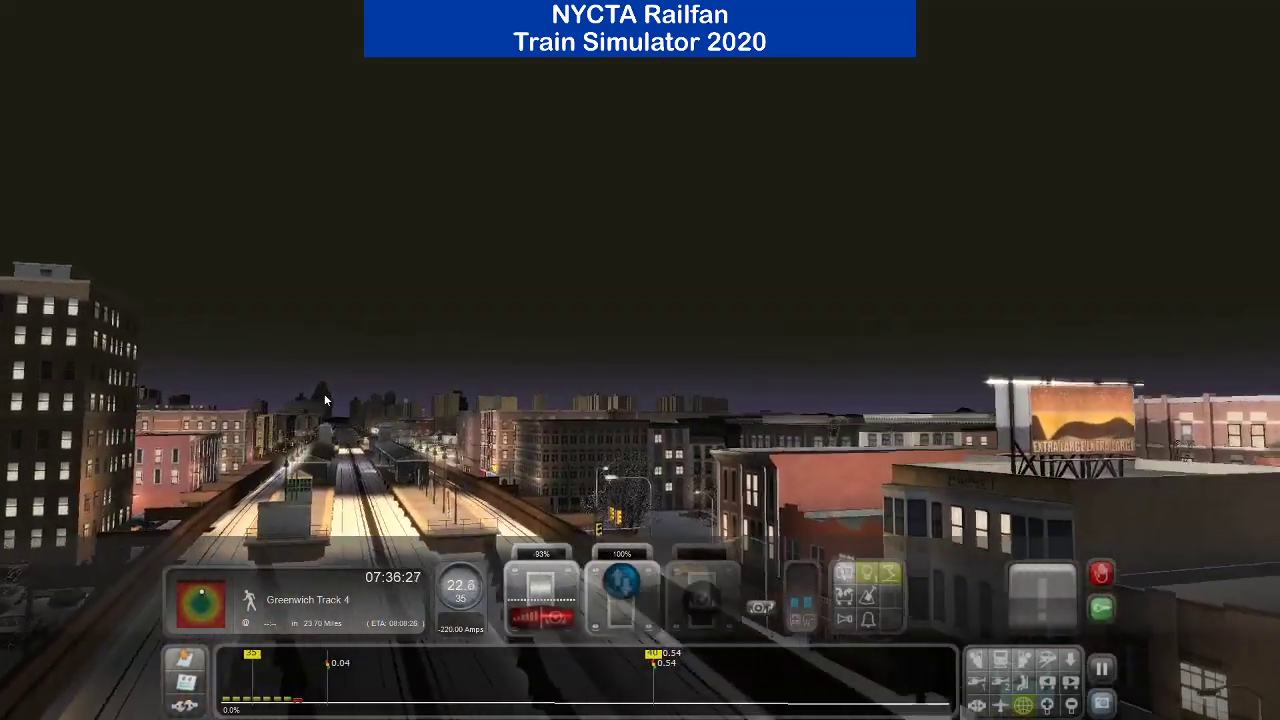
pyautogui.press('Up')
pyautogui.moveTo(326, 400); pyautogui.dragTo(70, 365, button='right')
pyautogui.press('Up')
pyautogui.press('Up')
pyautogui.press('Up')
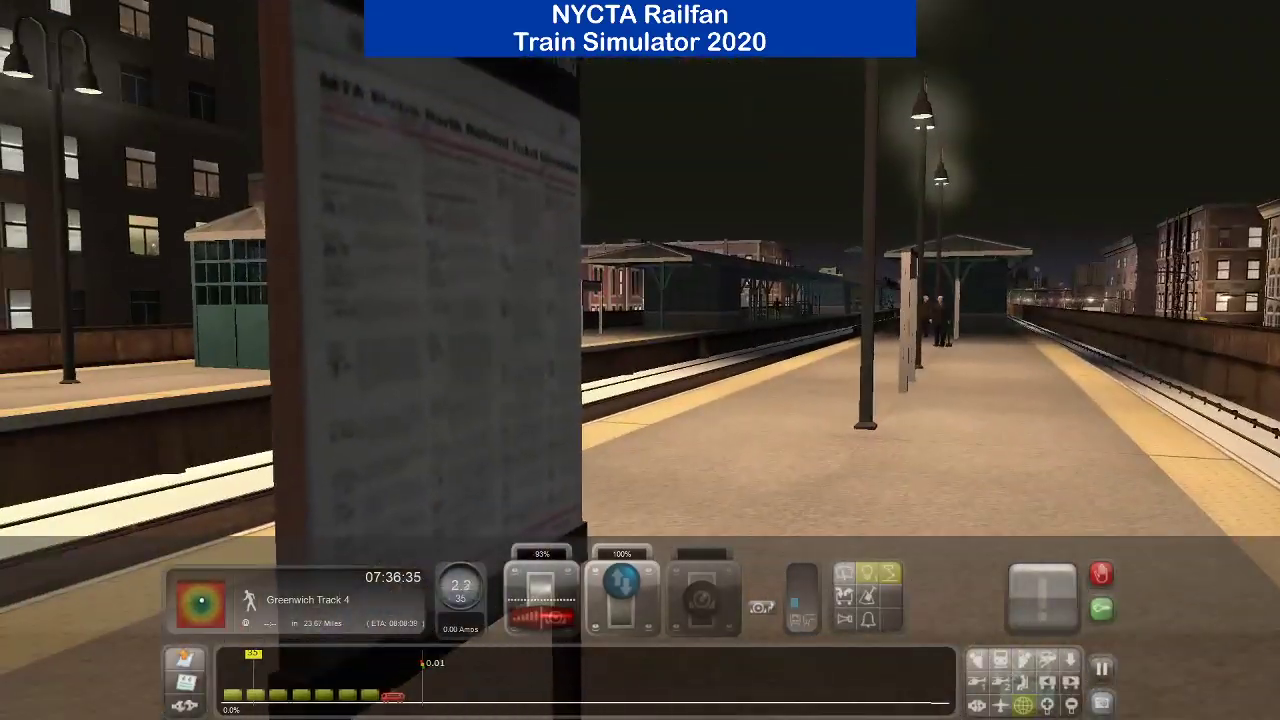
pyautogui.press('Up')
# Examine the train alongside the Harlem - 125th St. platform with the free camera, looking along its cars.
pyautogui.moveTo(640, 360); pyautogui.dragTo(820, 360, button='right')
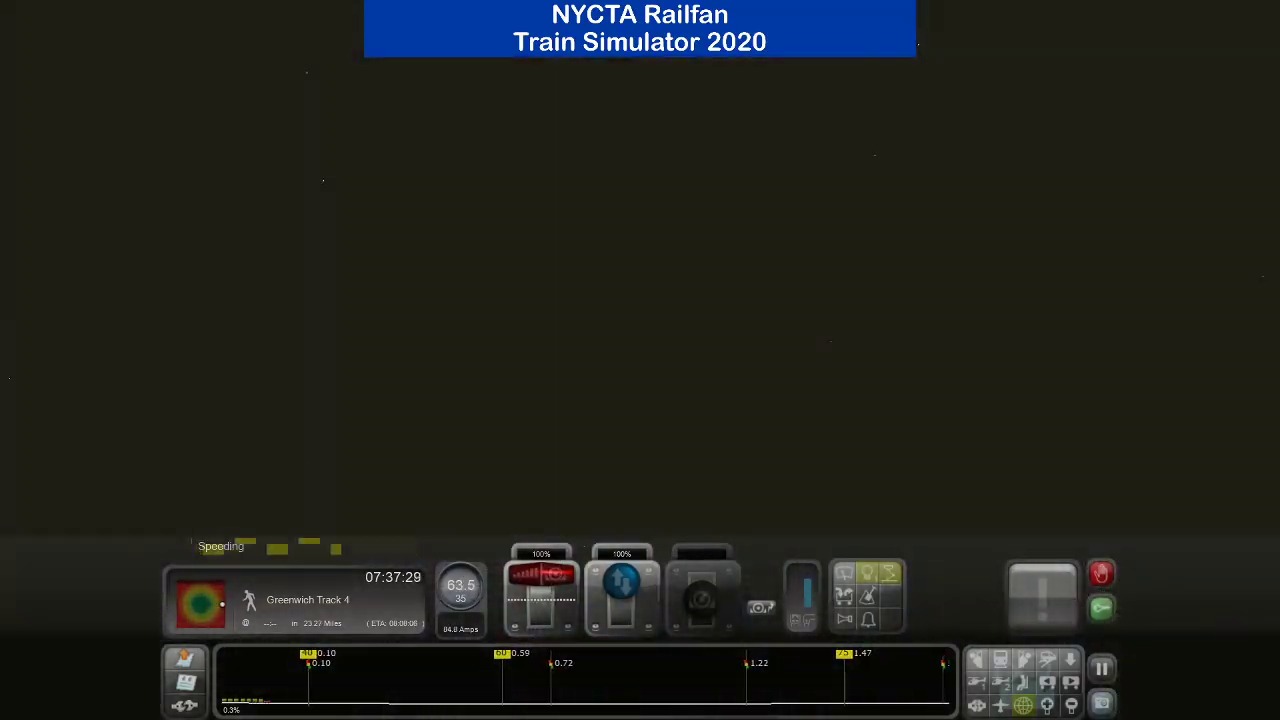
pyautogui.press('Down')
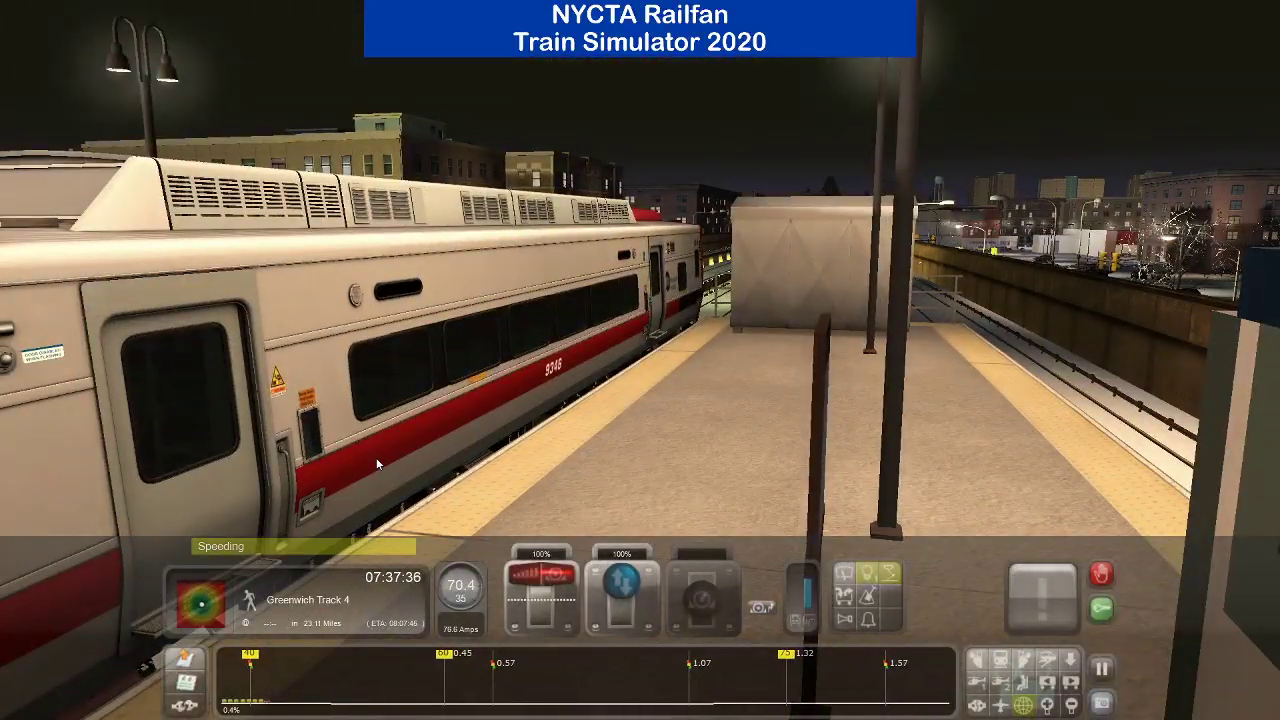
pyautogui.moveTo(376, 457); pyautogui.dragTo(408, 434, button='right')
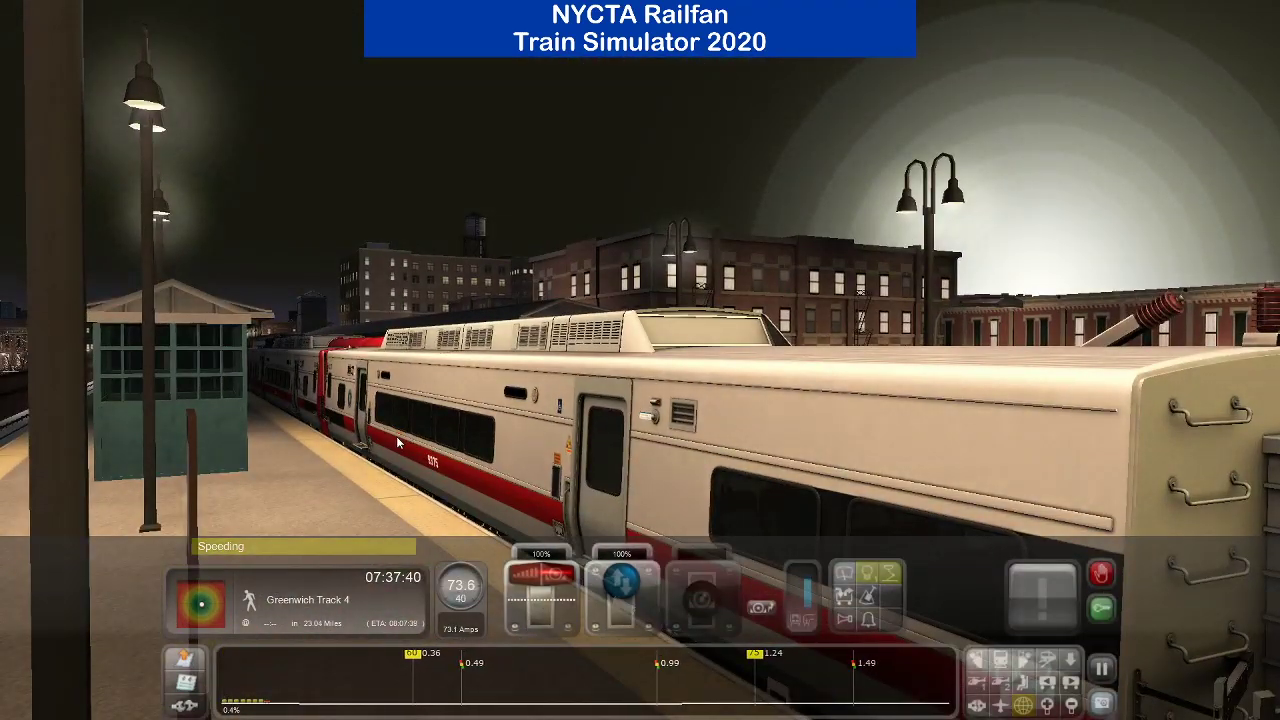
# Keep Train #1510 running toward Greenwich Track 4 at 100% throttle, alternating between the cab and outside views.
pyautogui.press('1')
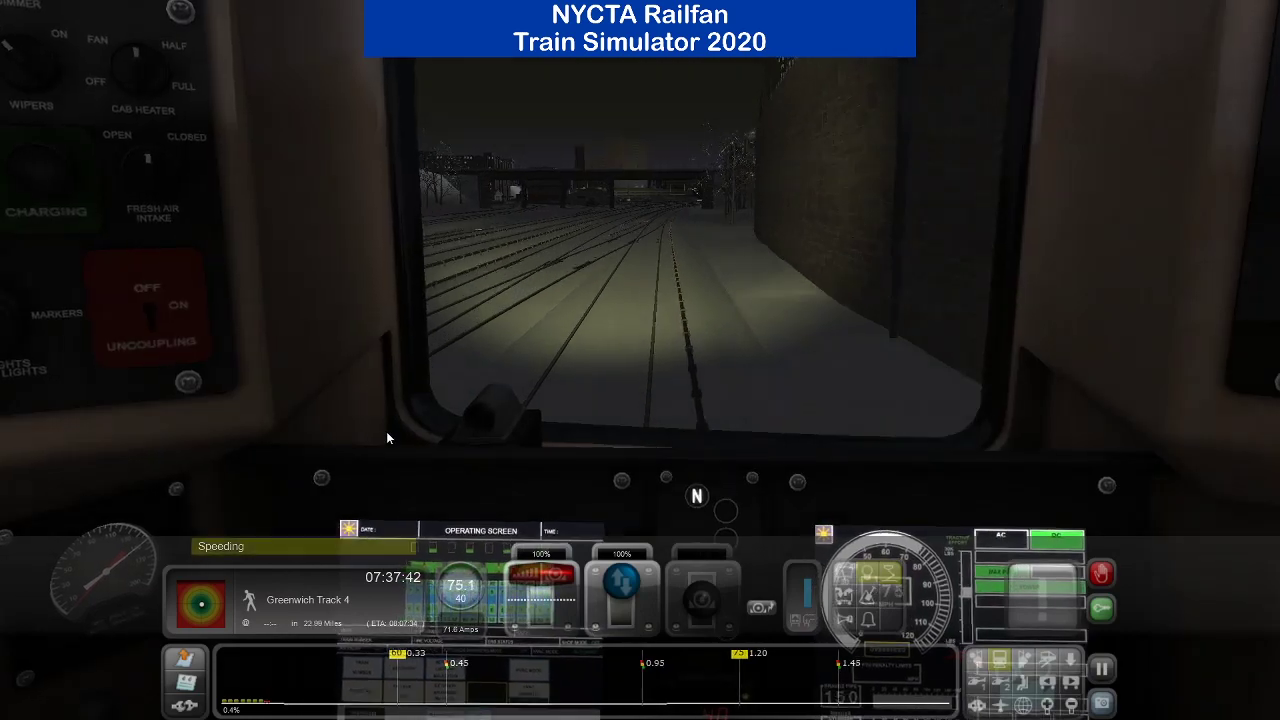
pyautogui.press('2')
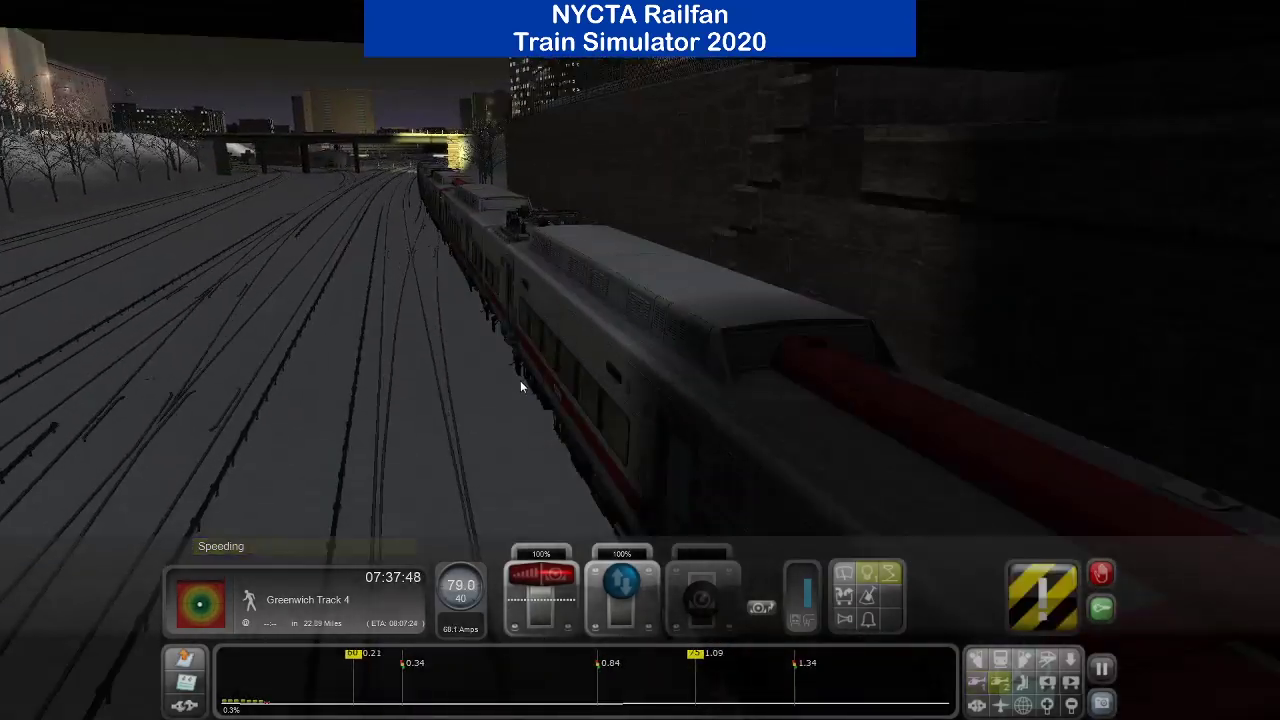
pyautogui.moveTo(520, 380); pyautogui.dragTo(780, 380, button='right')
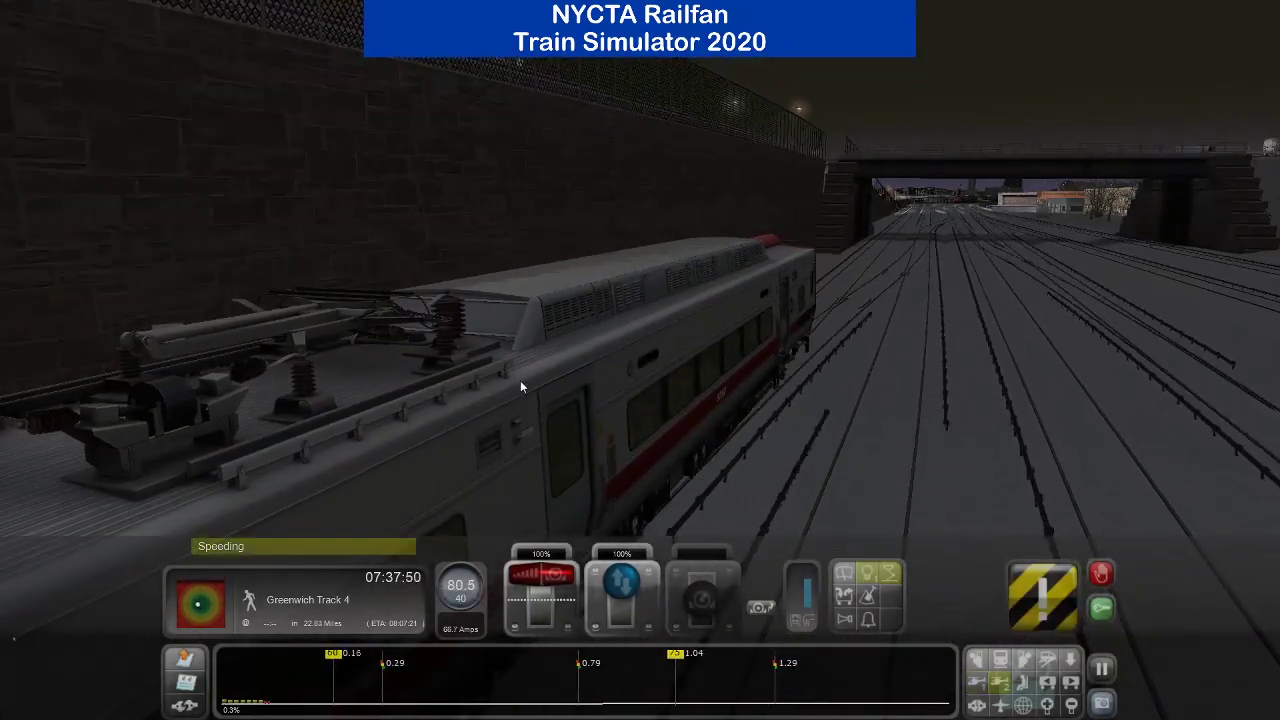
pyautogui.press('1')
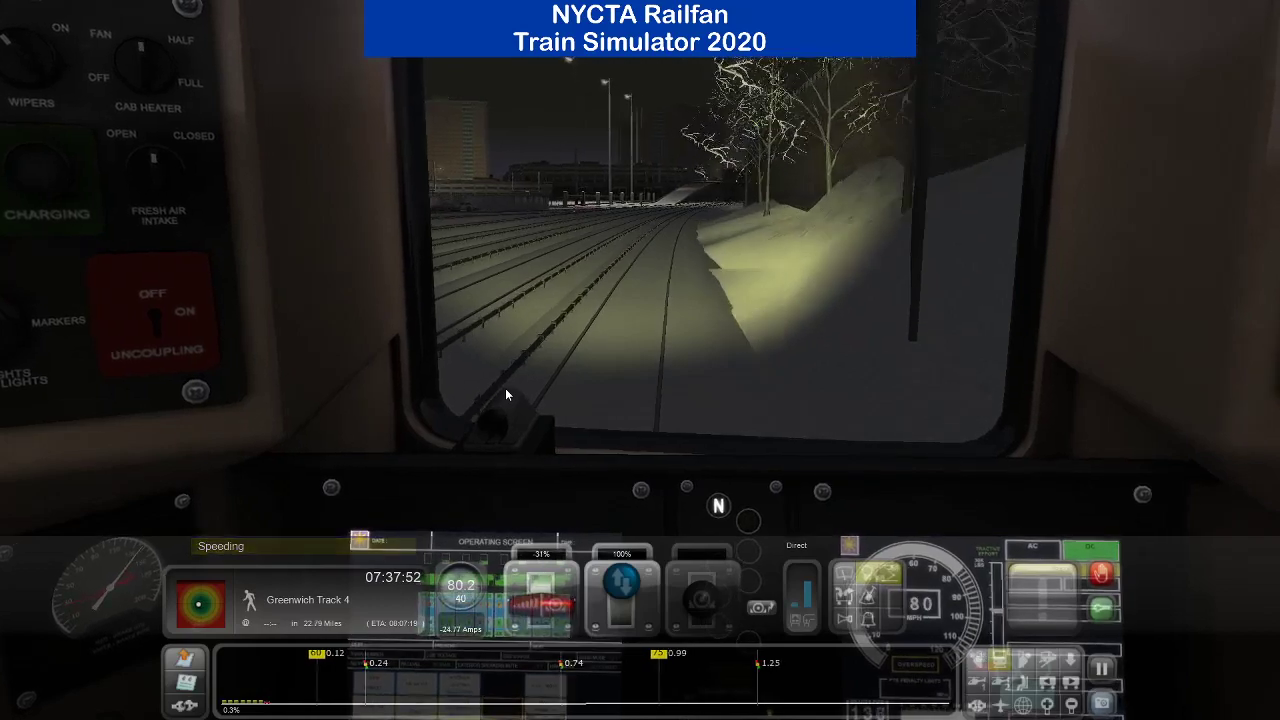
pyautogui.press('a')
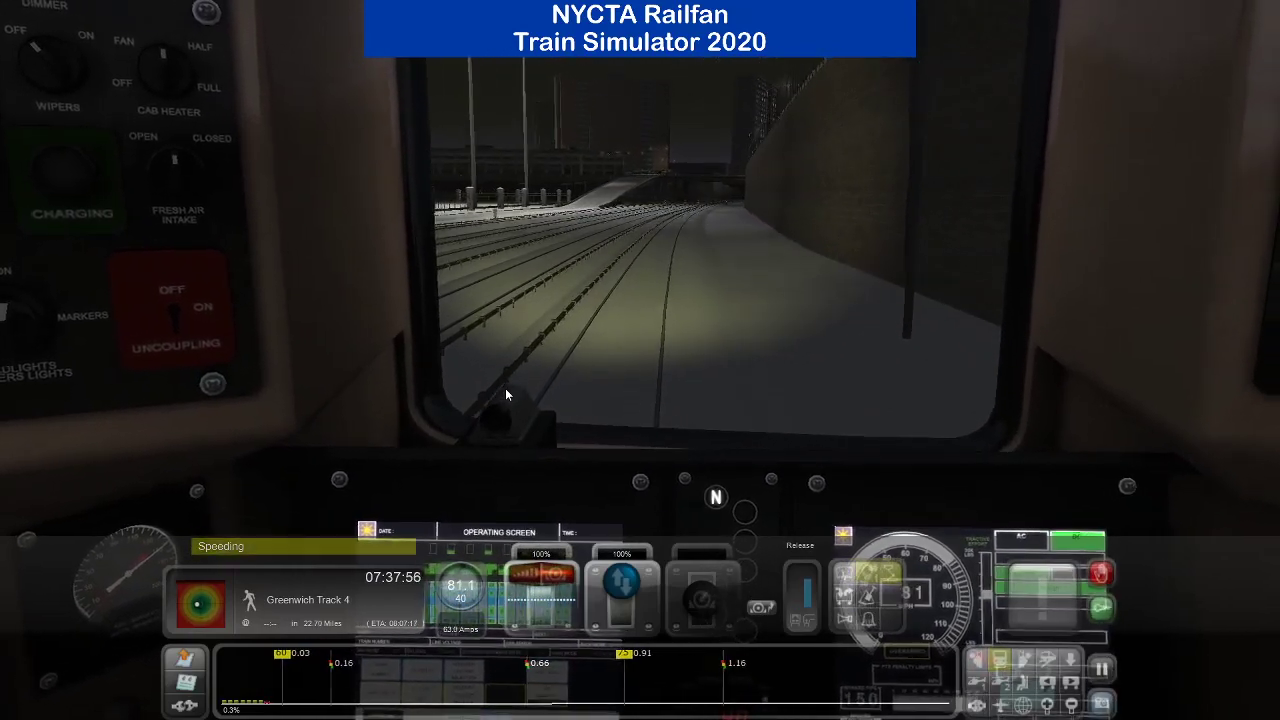
# Examine the route map centred on Train #1510, following the line ahead and the AI trains behind around Harlem - 125th St.
pyautogui.press('9')
pyautogui.click(745, 668)
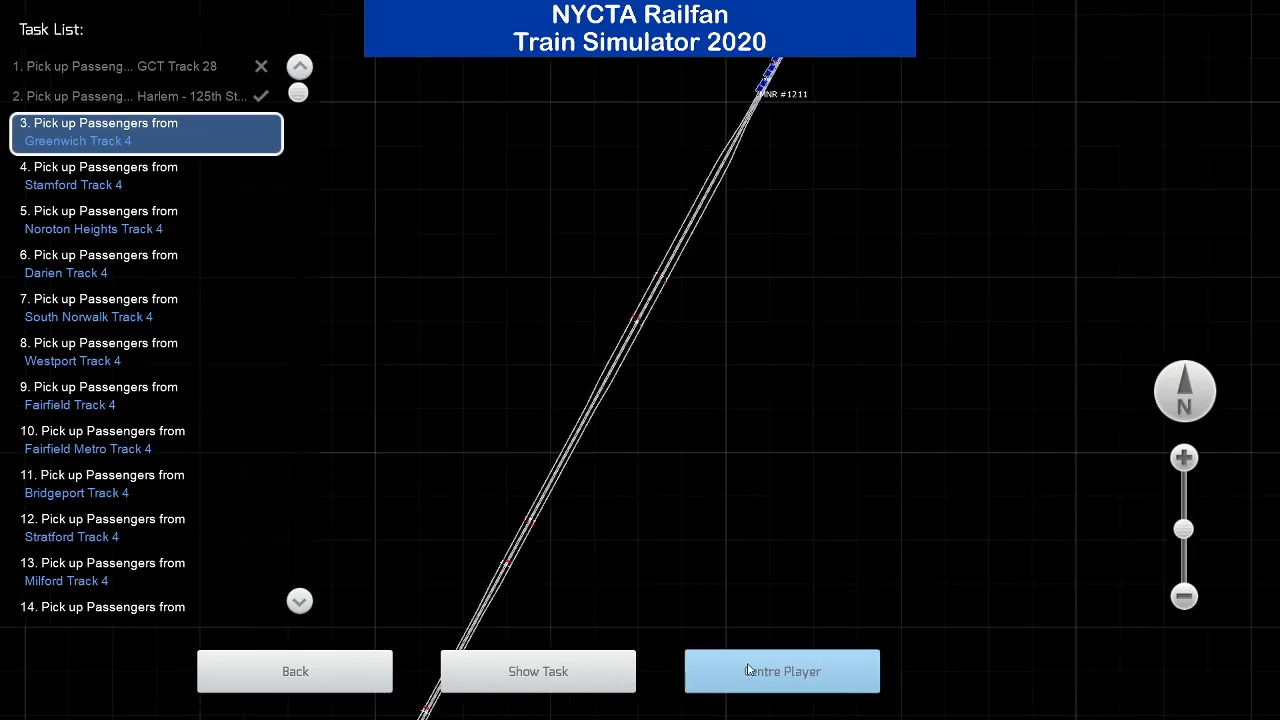
pyautogui.scroll(-5, 775, 375)
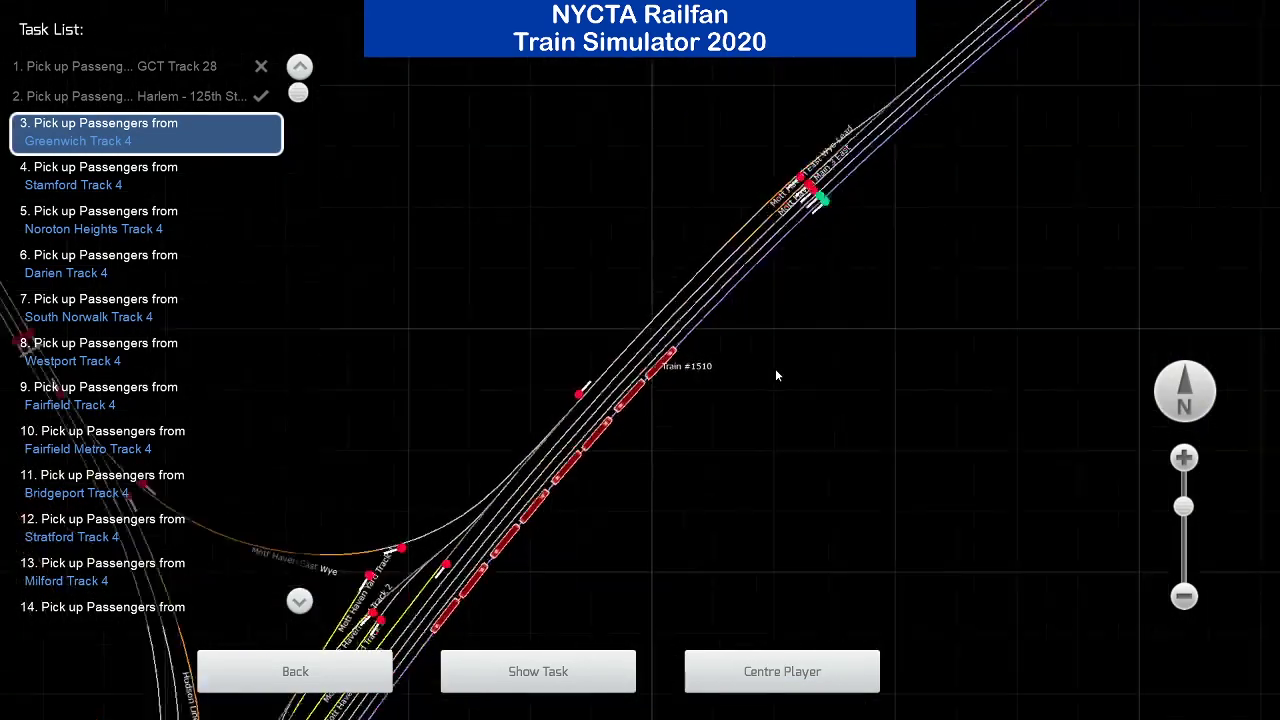
pyautogui.moveTo(1150, 40); pyautogui.dragTo(700, 480)
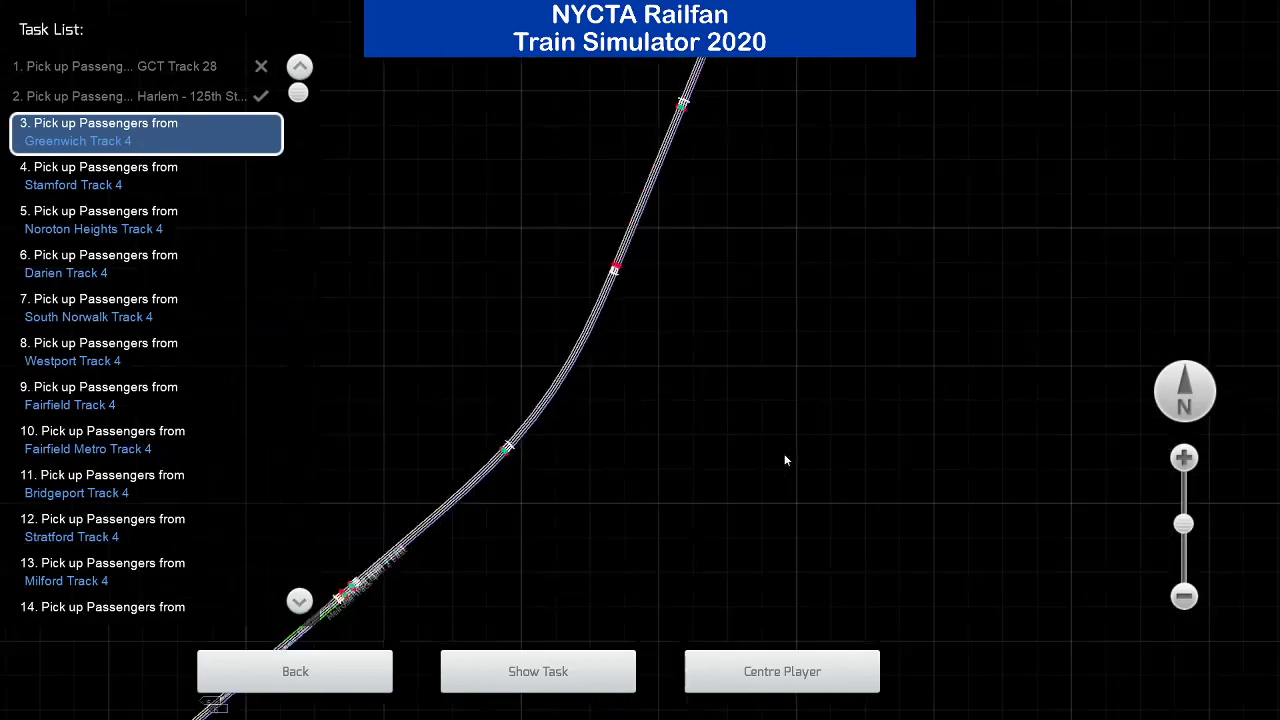
pyautogui.moveTo(860, 90); pyautogui.dragTo(712, 466)
pyautogui.scroll(-2, 713, 466)
pyautogui.scroll(-2, 713, 463)
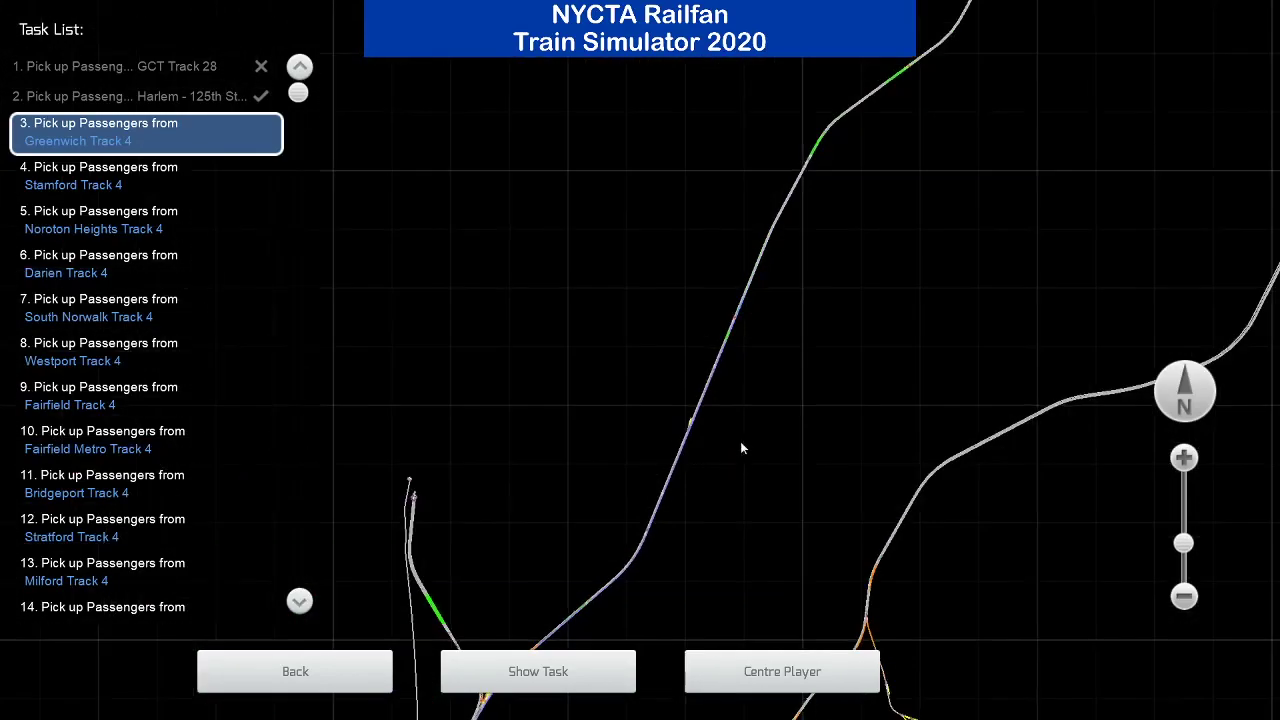
pyautogui.moveTo(762, 384); pyautogui.dragTo(890, 40)
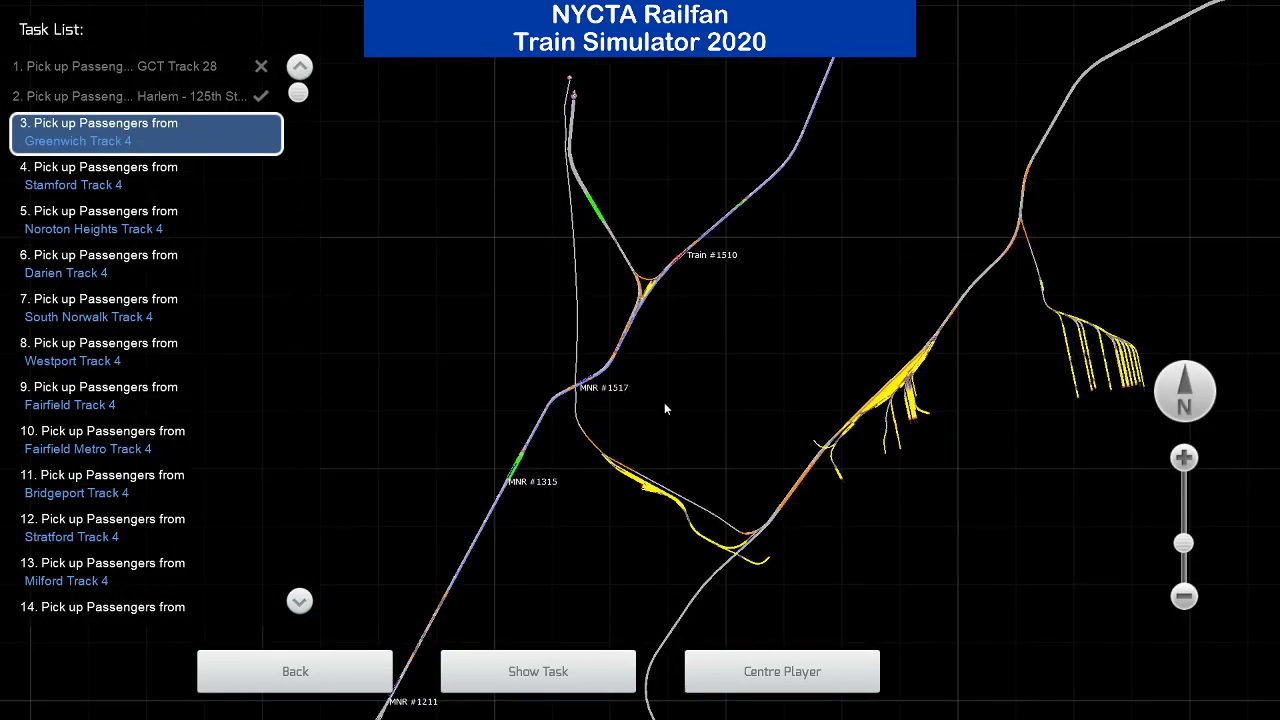
pyautogui.scroll(1, 505, 510)
pyautogui.scroll(3, 505, 510)
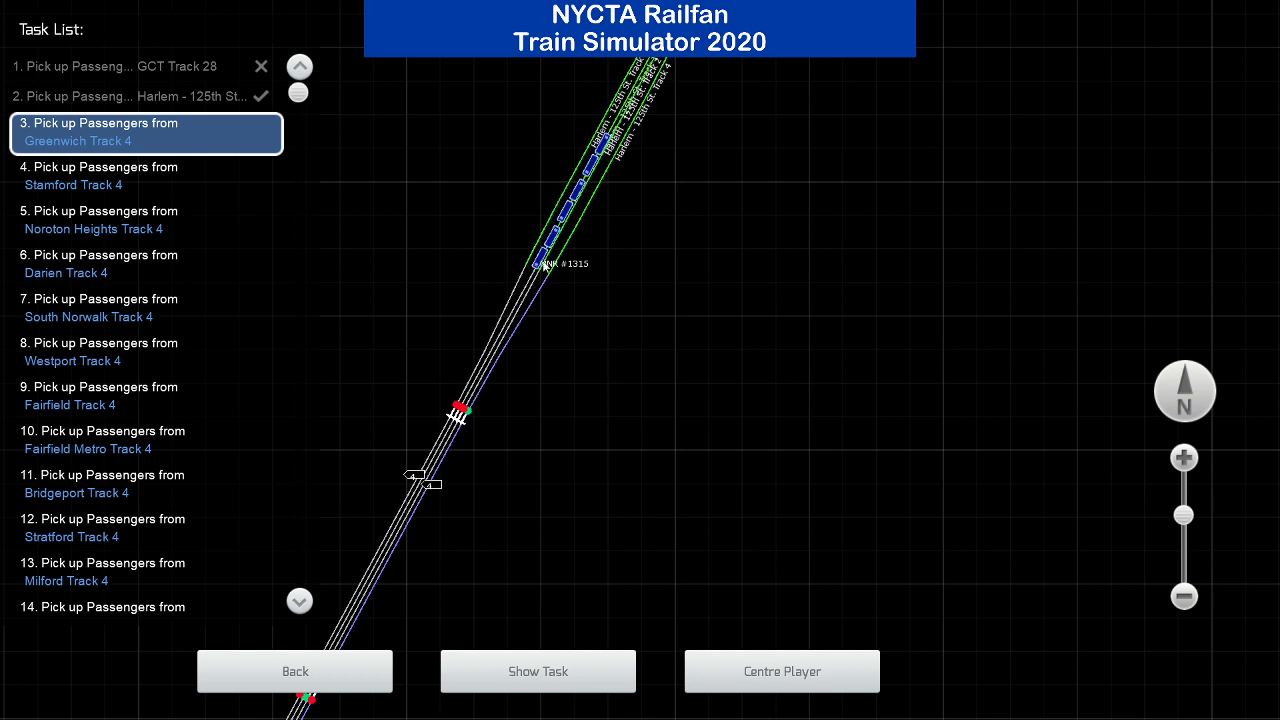
pyautogui.click(346, 661)
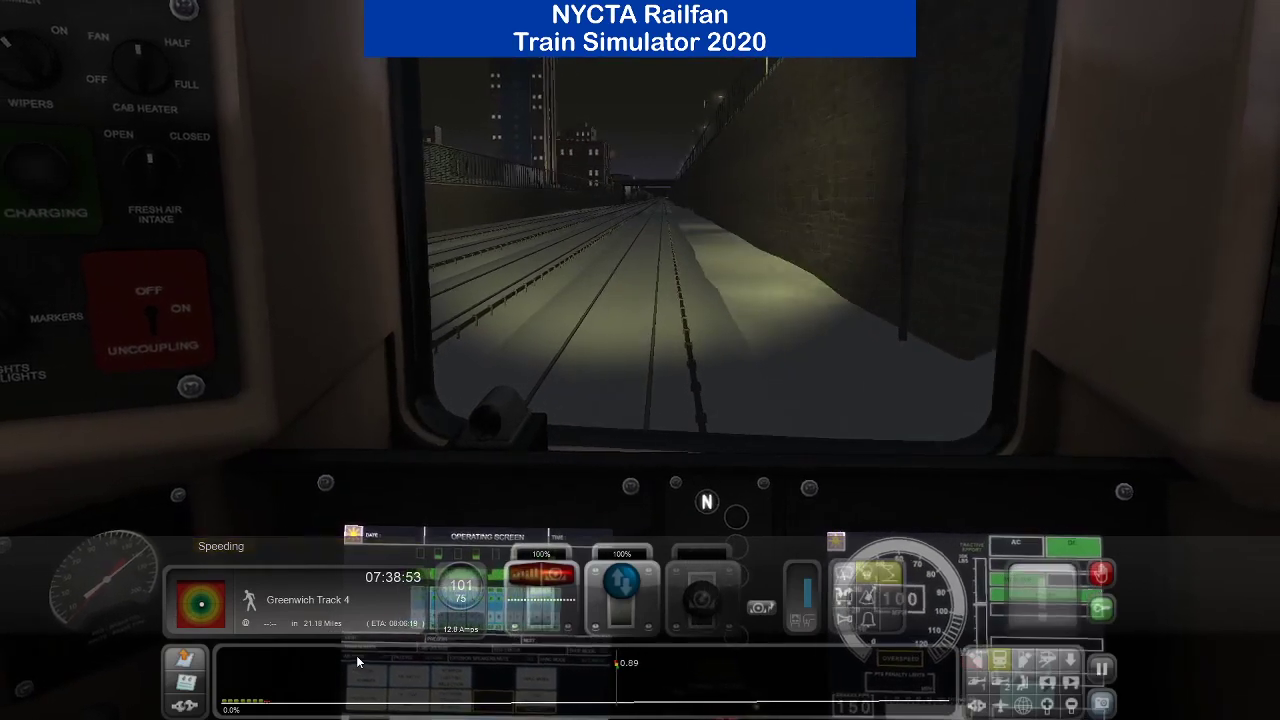
pyautogui.hotkey('ctrl', '2')
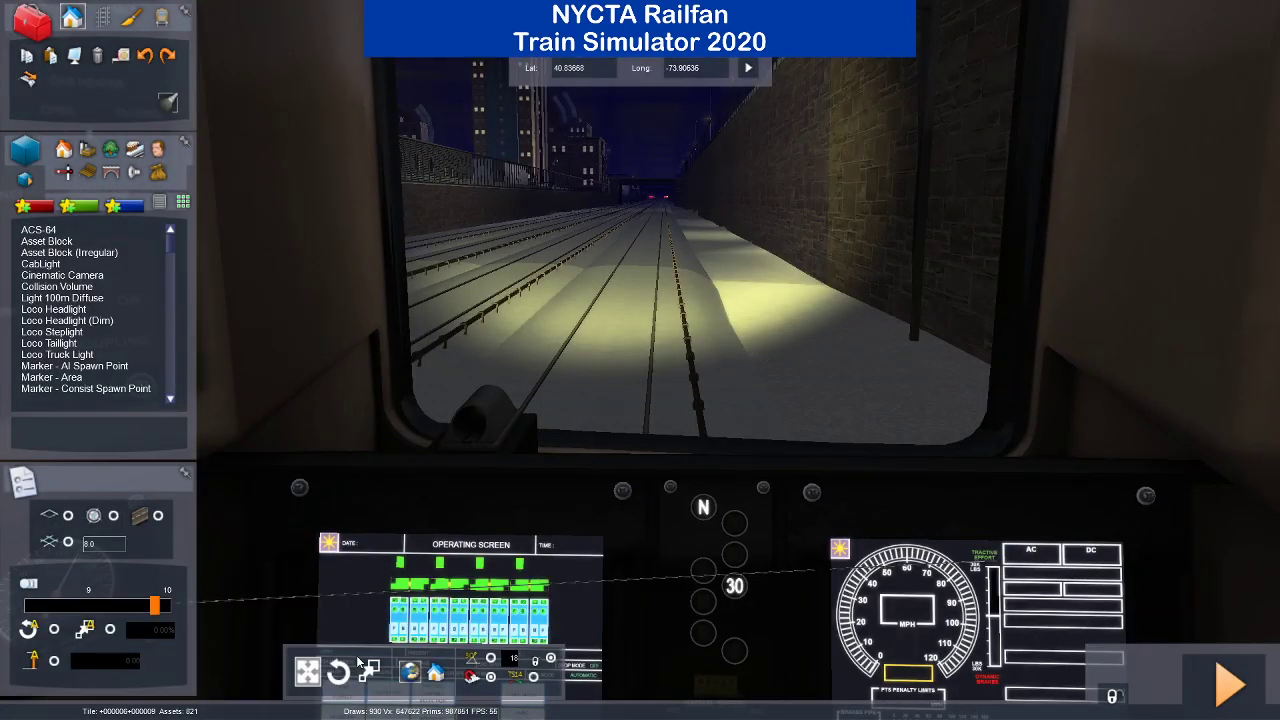
pyautogui.moveTo(356, 655); pyautogui.dragTo(120, 690, button='right')
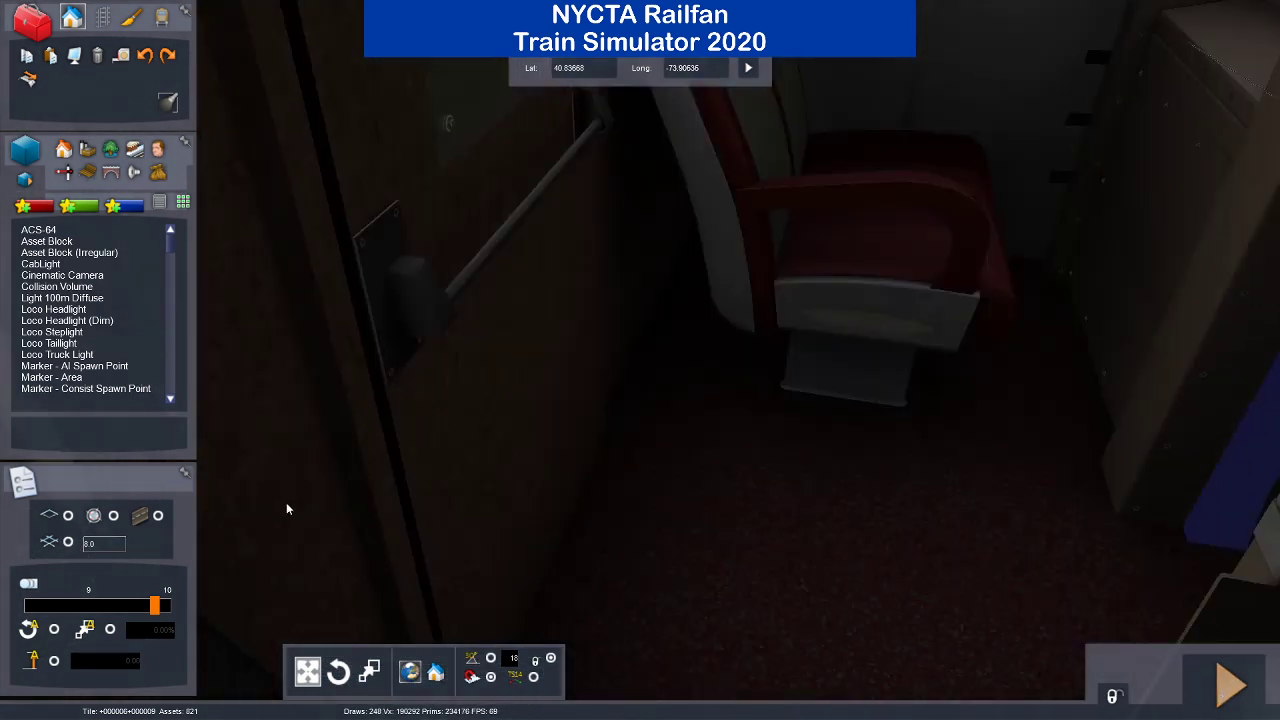
pyautogui.hotkey('ctrl', 'e')
# Quit the running MNR #1510 scenario and review its performance debrief.
pyautogui.press('Escape')
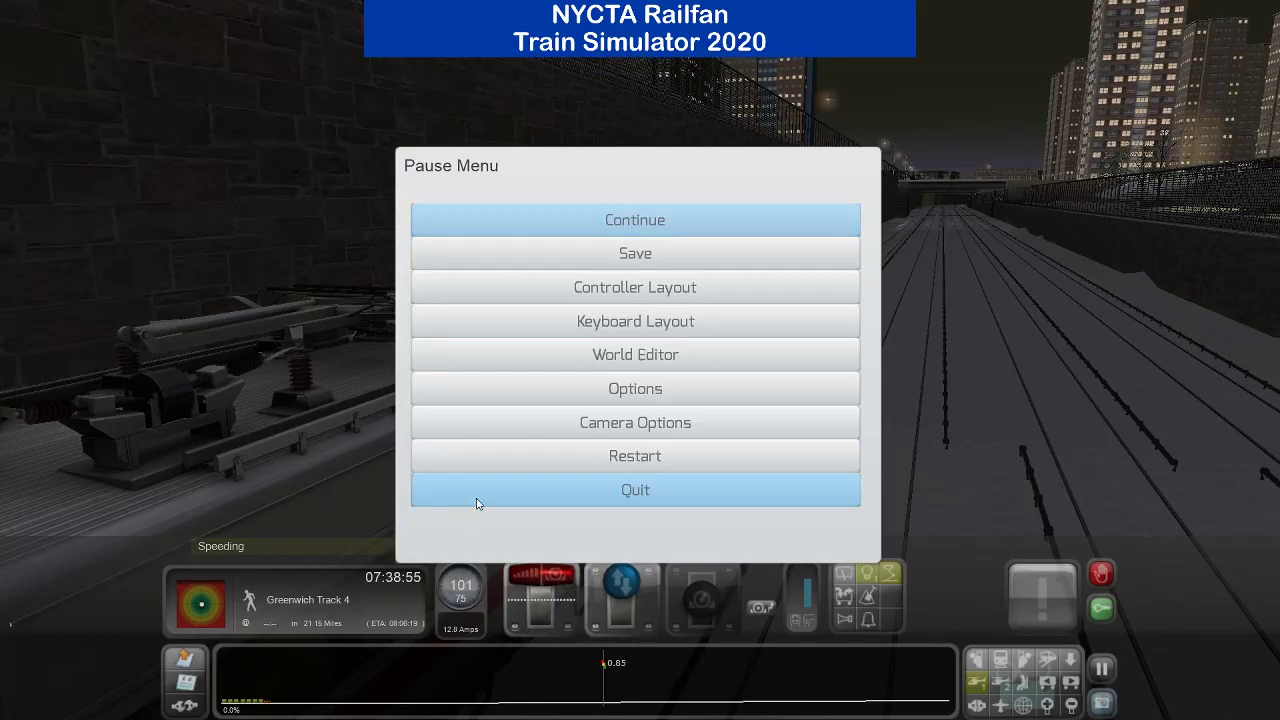
pyautogui.click(533, 489)
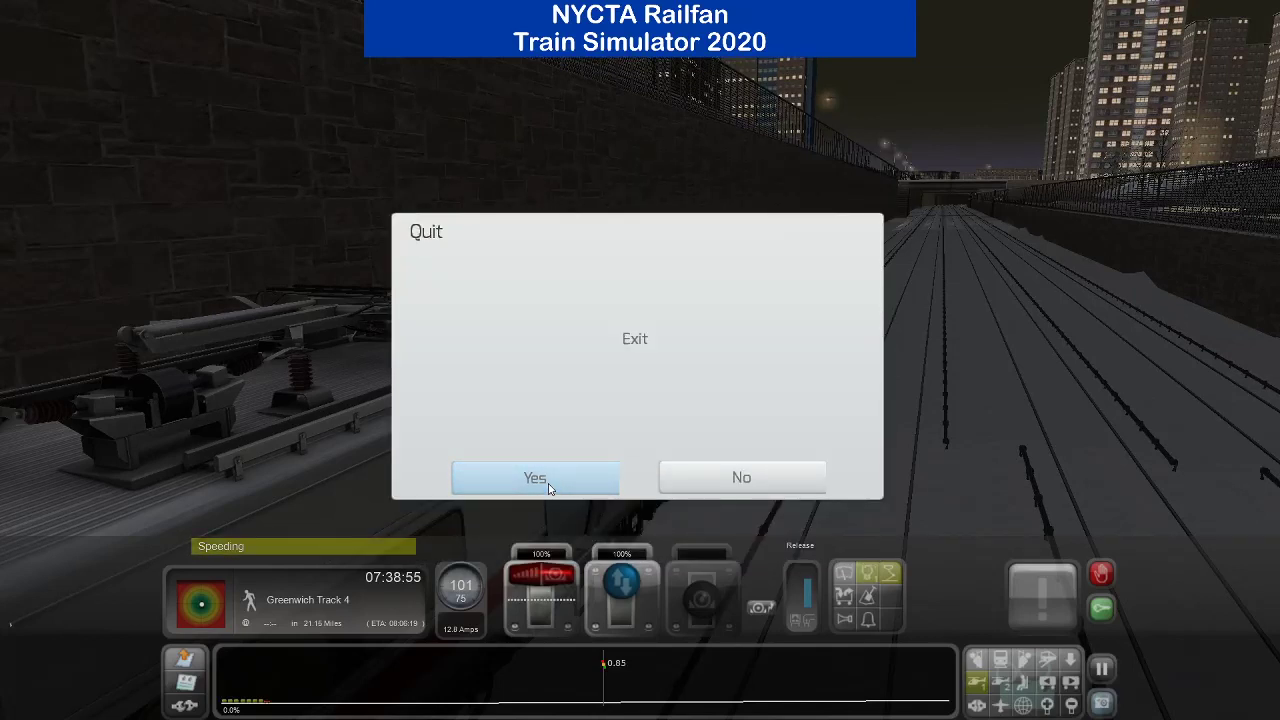
pyautogui.click(548, 487)
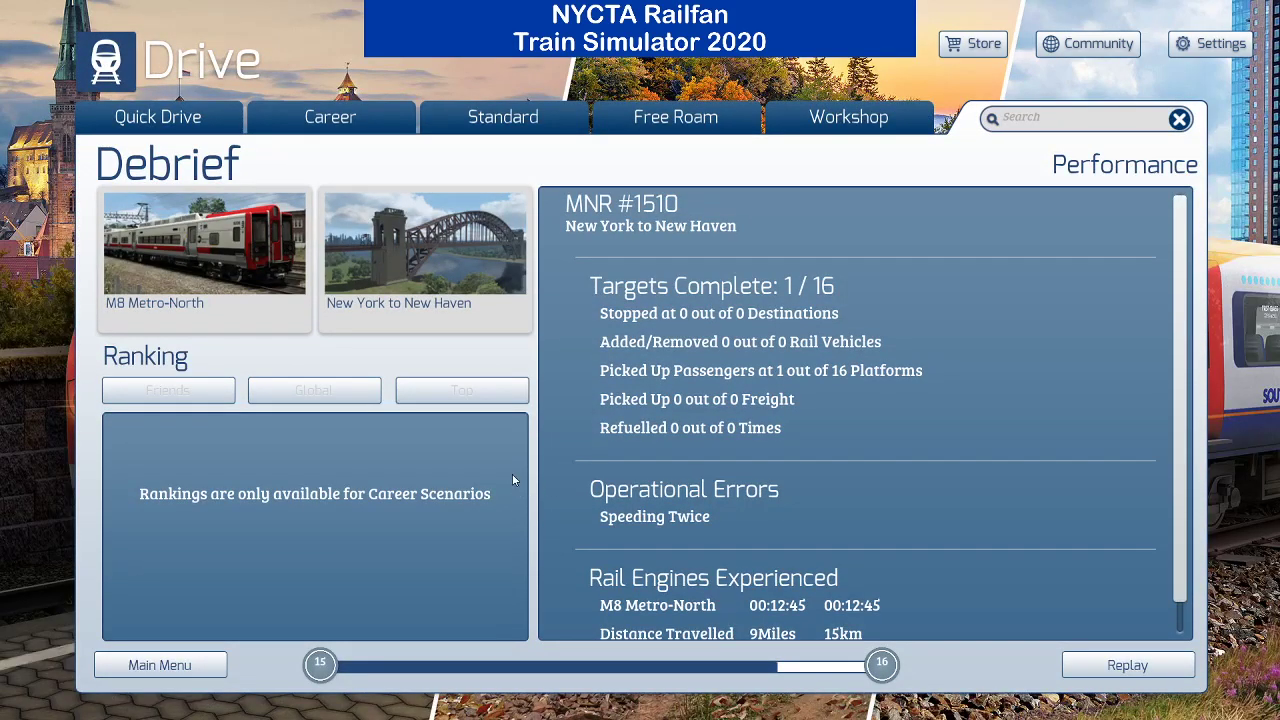
pyautogui.scroll(-1, 684, 491)
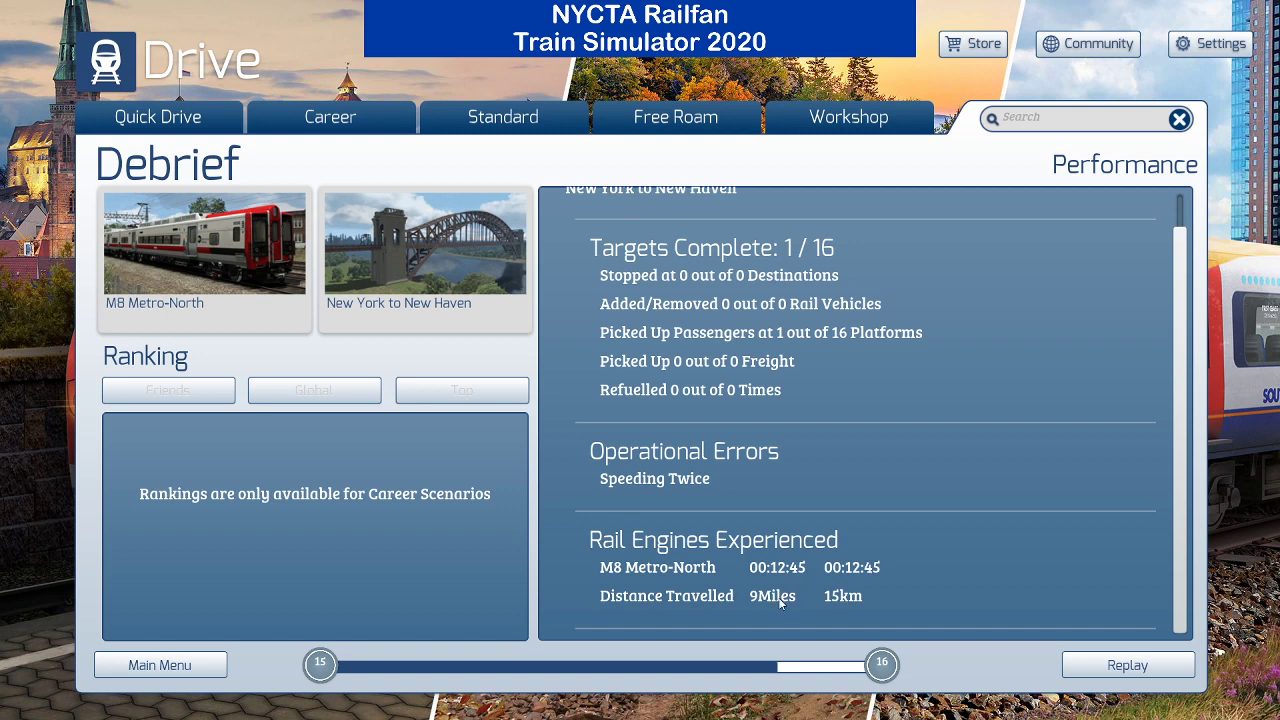
pyautogui.scroll(1, 780, 602)
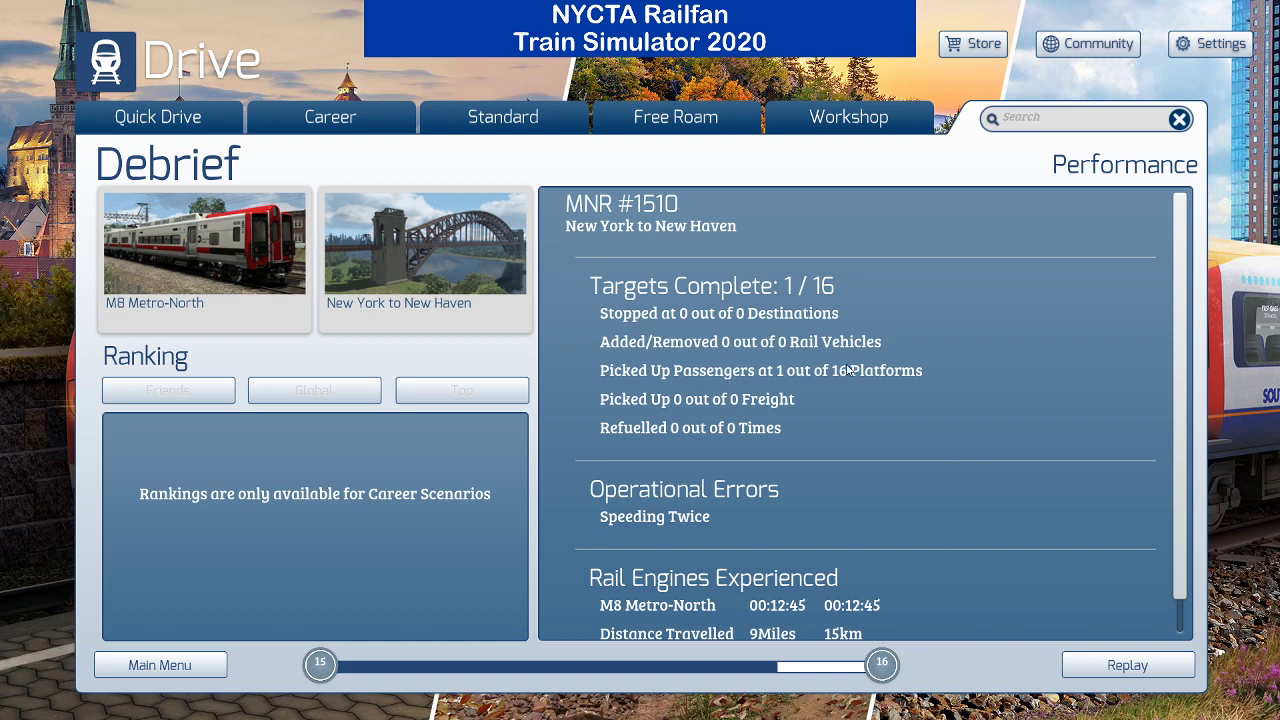
# Return to the Build scenario list and open the timetabled MNR #1510 scenario on New York to New Haven for editing.
pyautogui.click(135, 664)
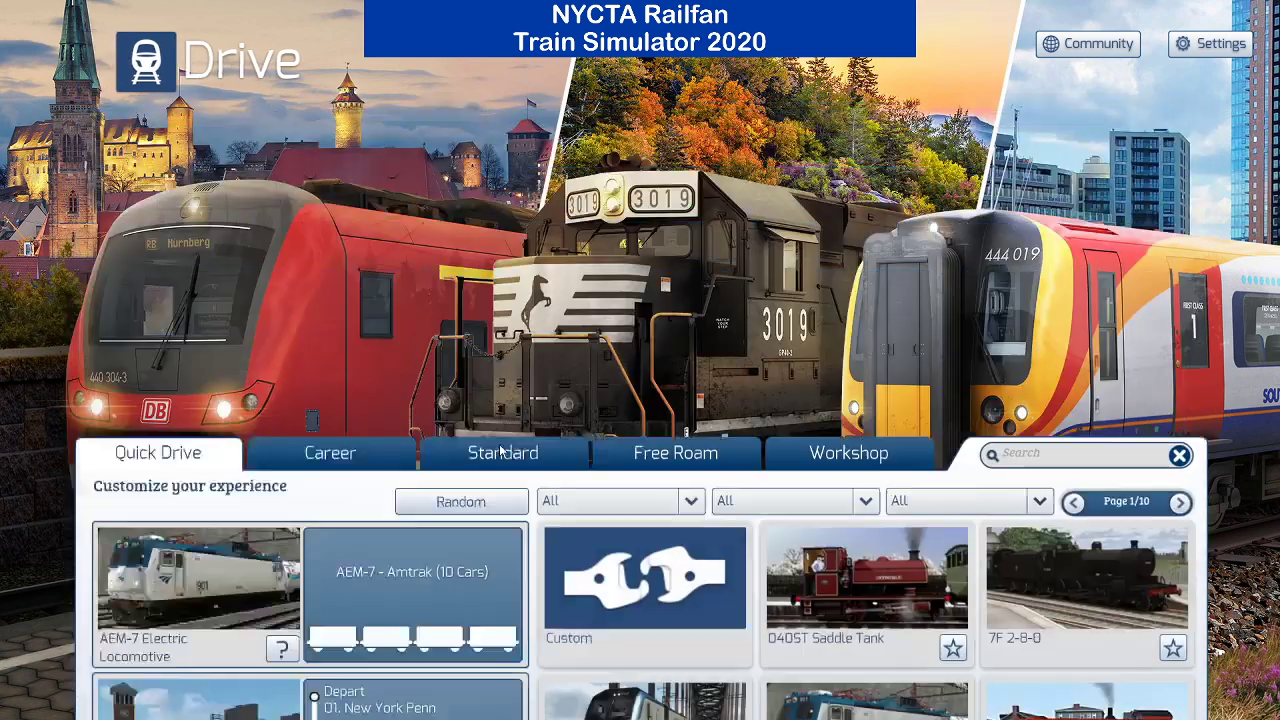
pyautogui.click(496, 564)
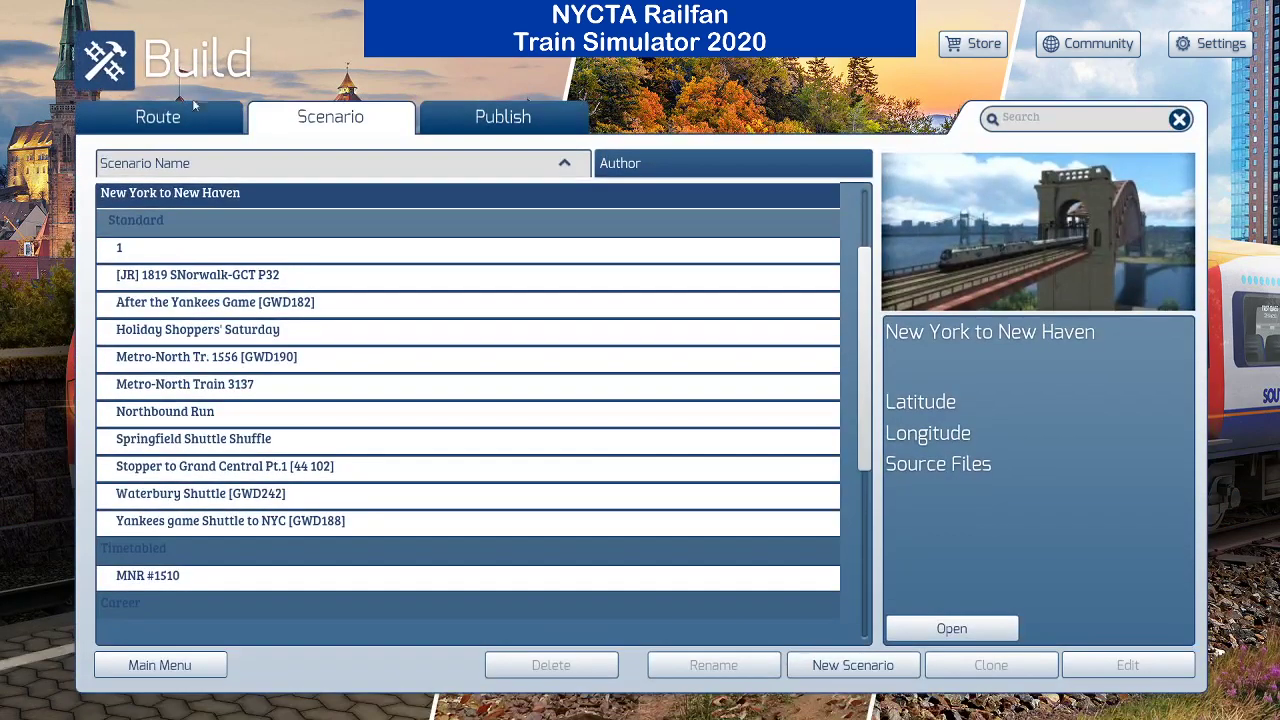
pyautogui.scroll(1, 351, 436)
pyautogui.scroll(-2, 340, 445)
pyautogui.click(234, 554)
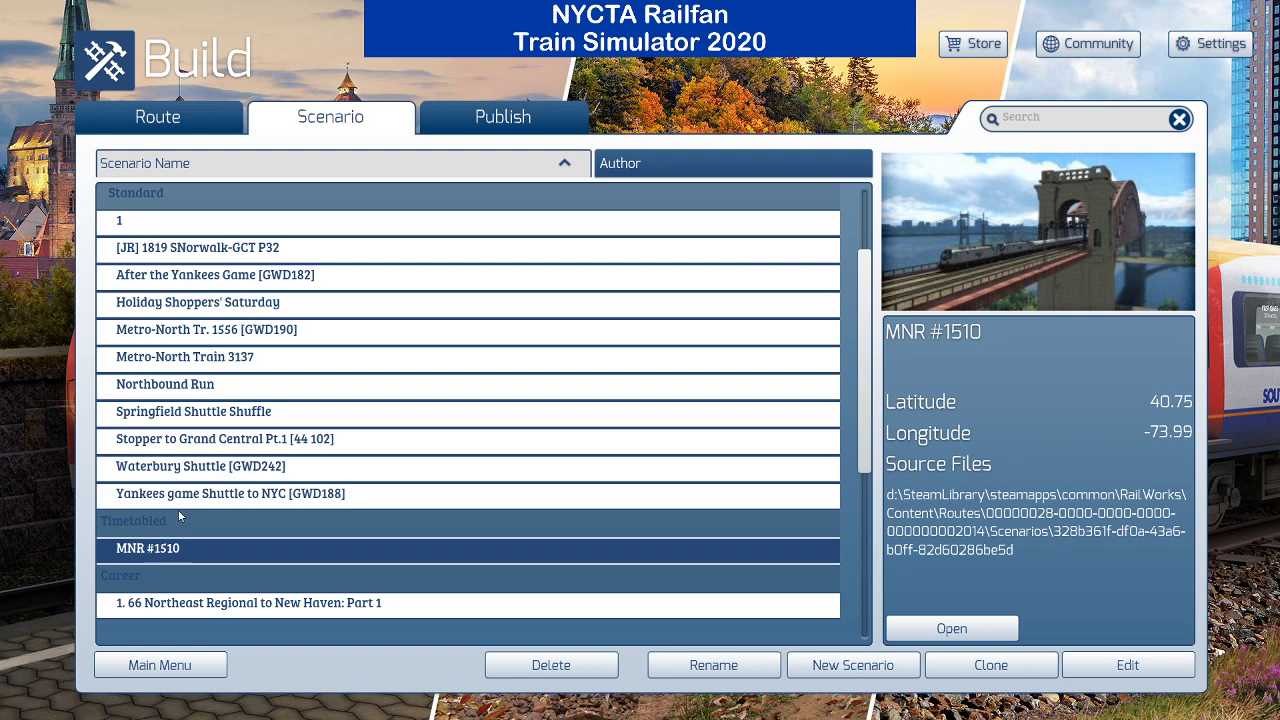
pyautogui.click(1124, 666)
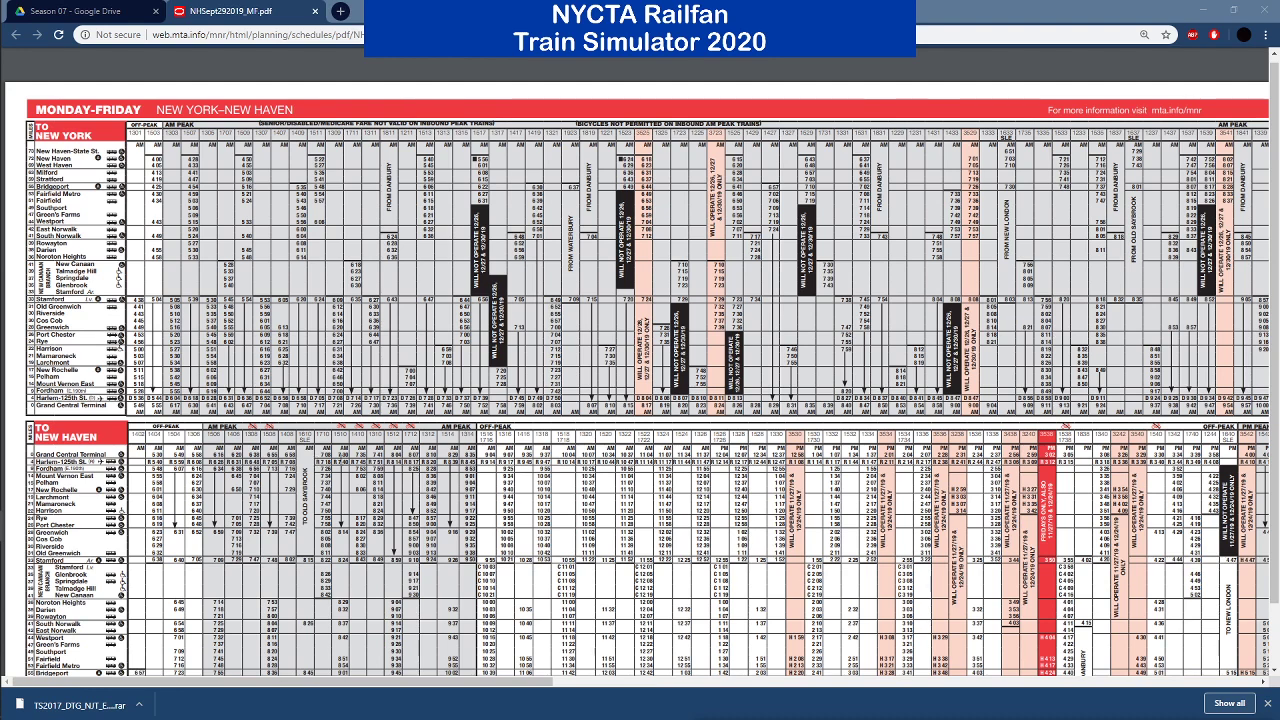
# Switch to the browser and study the Monday-Friday New York-New Haven timetable PDF, including the later train columns.
pyautogui.moveTo(341, 457); pyautogui.dragTo(347, 499)
pyautogui.click(347, 499)
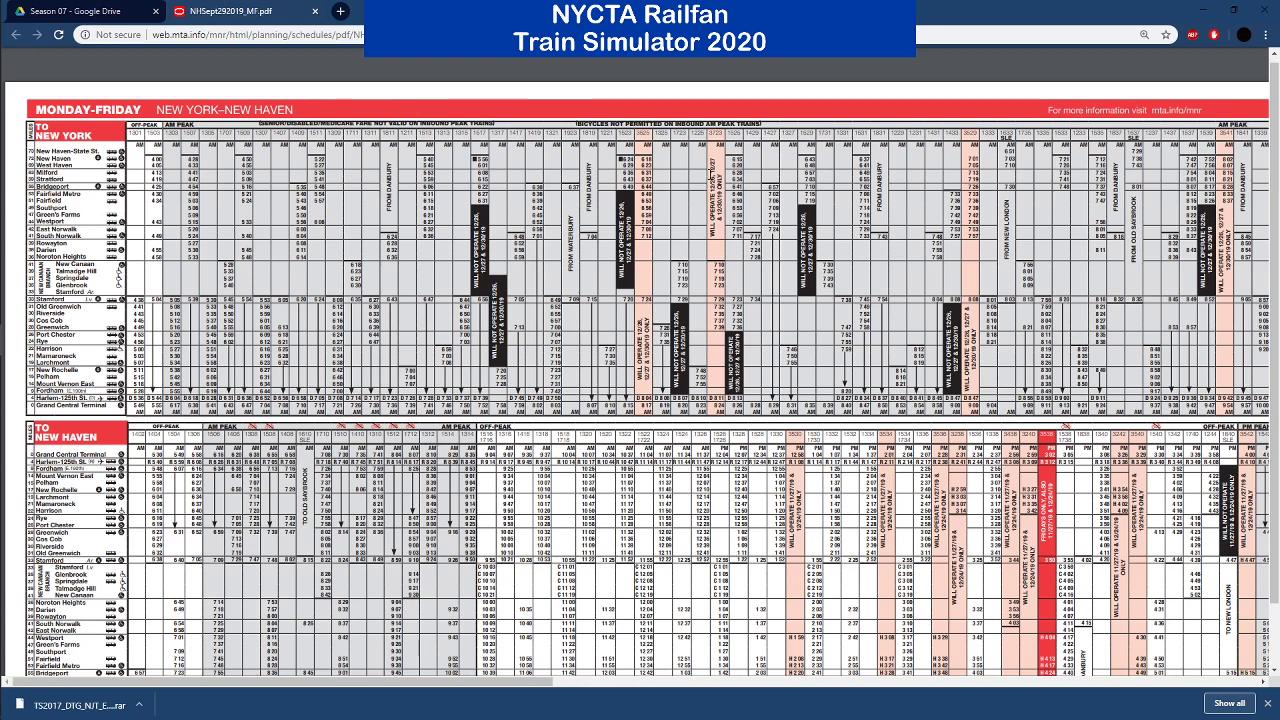
pyautogui.scroll(-1, 702, 199)
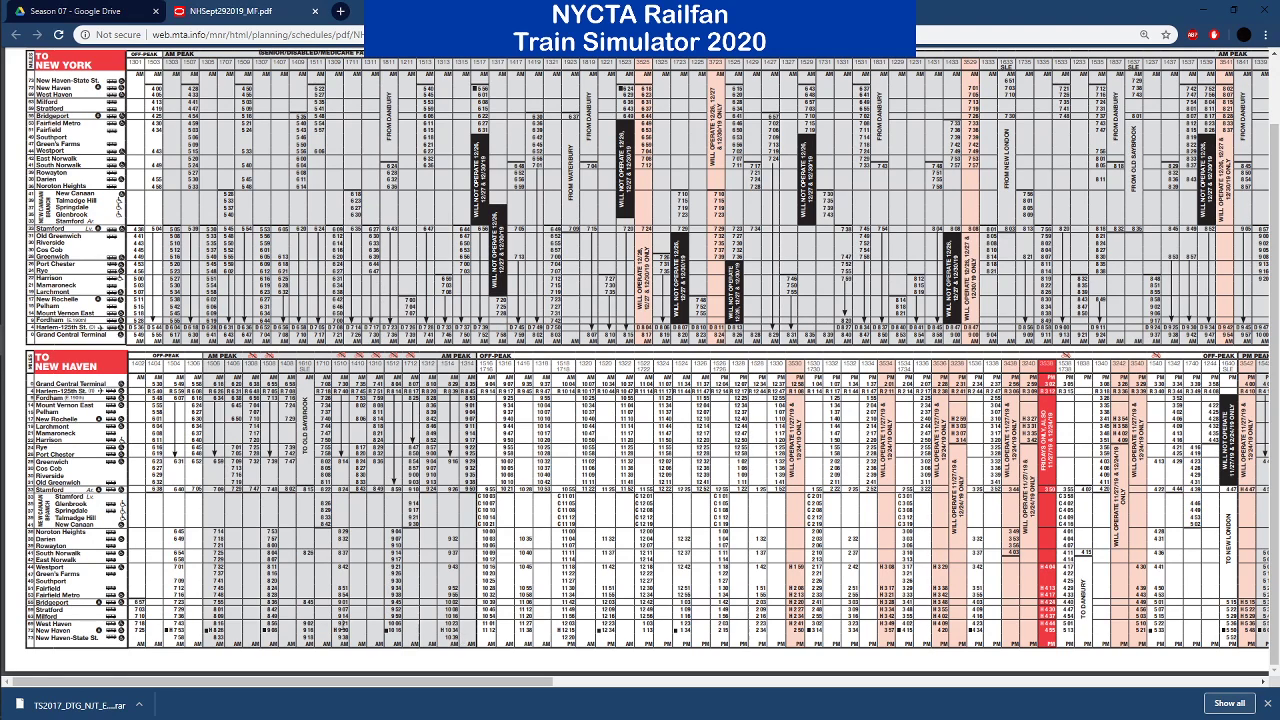
pyautogui.scroll(1, 350, 638)
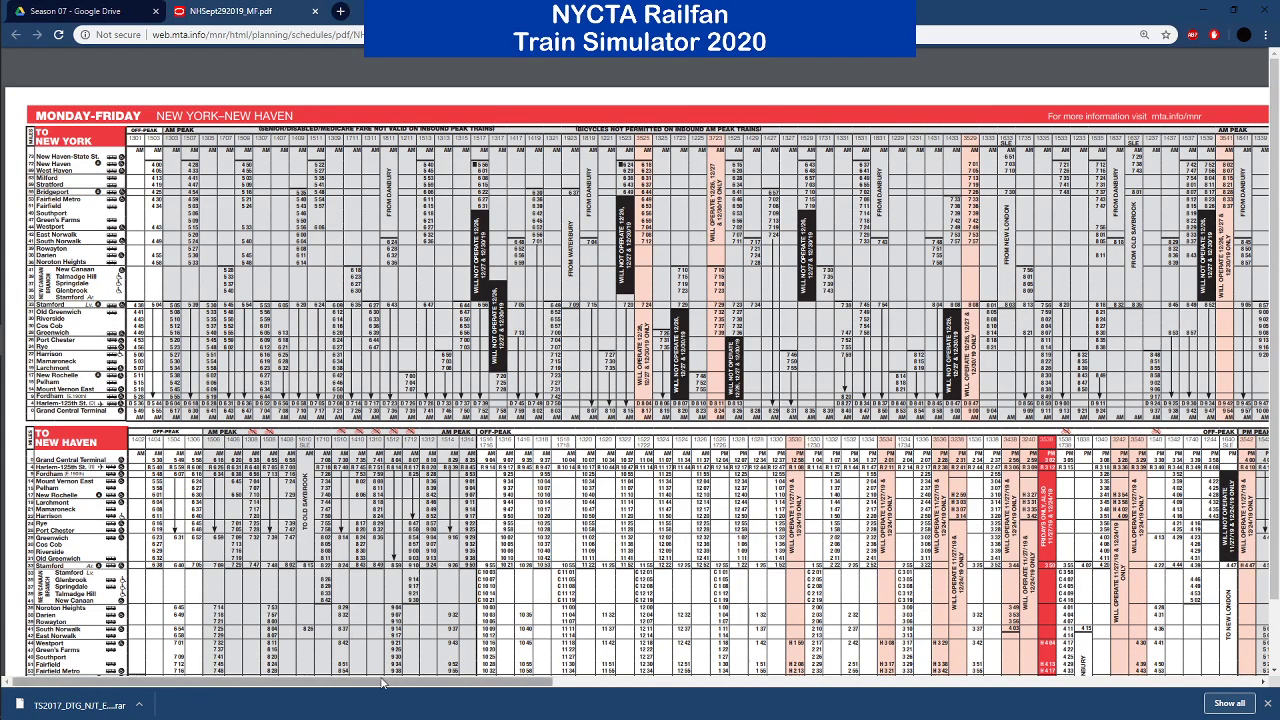
pyautogui.moveTo(384, 684); pyautogui.dragTo(555, 694)
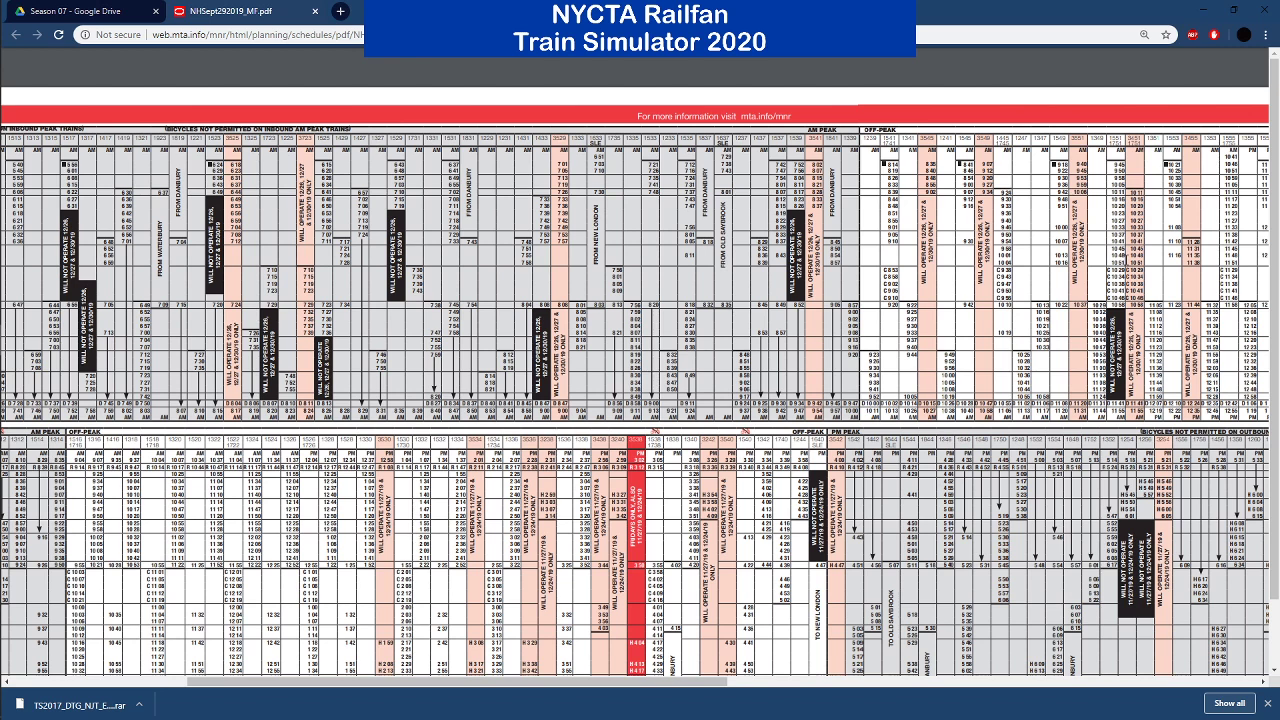
# Switch back to the Train Simulator scenario editor and inspect the platforms, tracks and standing train at Grand Central Terminal.
pyautogui.moveTo(1232, 690)
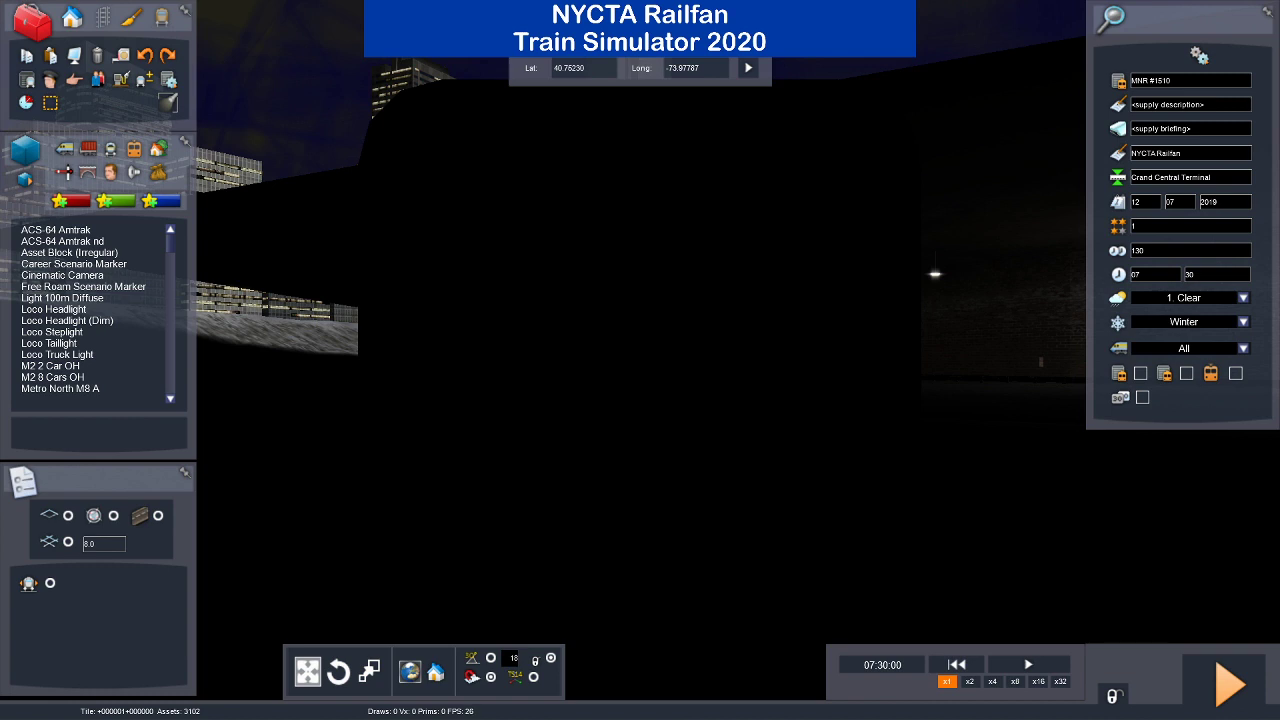
pyautogui.moveTo(640, 360); pyautogui.dragTo(780, 330, button='right')
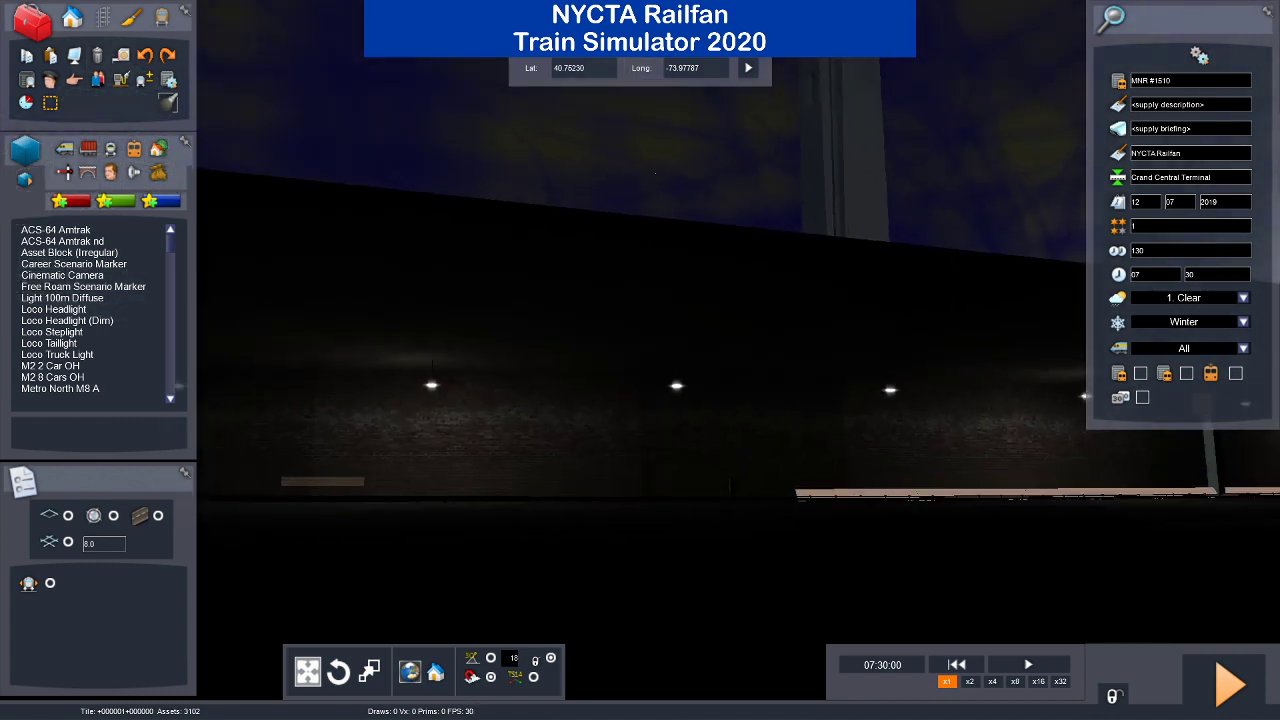
pyautogui.press('Up')
pyautogui.moveTo(640, 360); pyautogui.dragTo(646, 432, button='right')
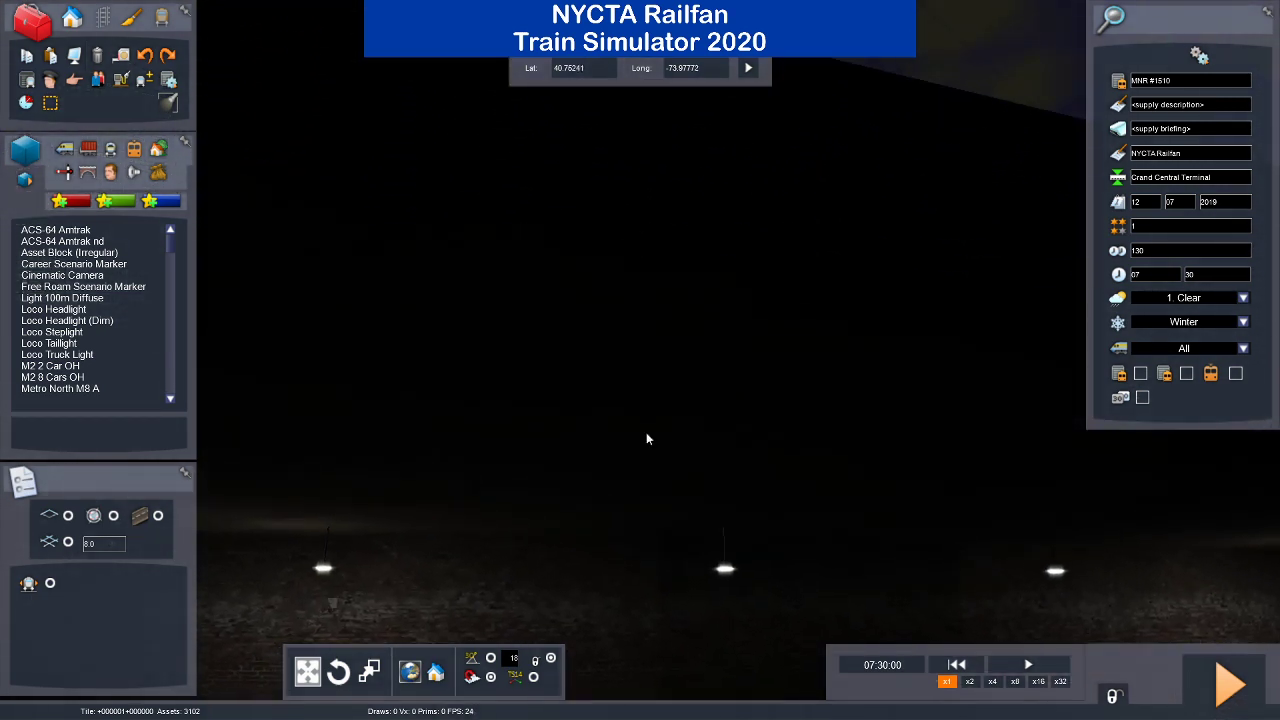
pyautogui.press('Up')
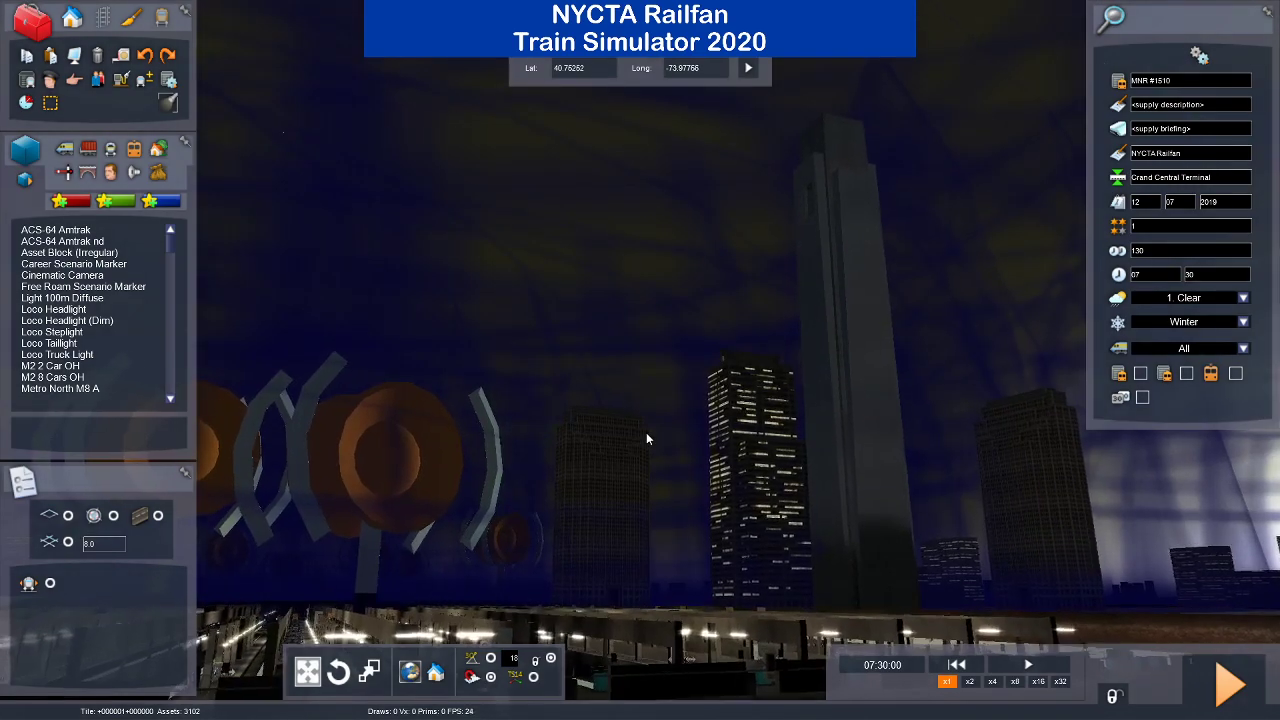
pyautogui.moveTo(646, 438); pyautogui.dragTo(545, 476, button='right')
pyautogui.press('Up')
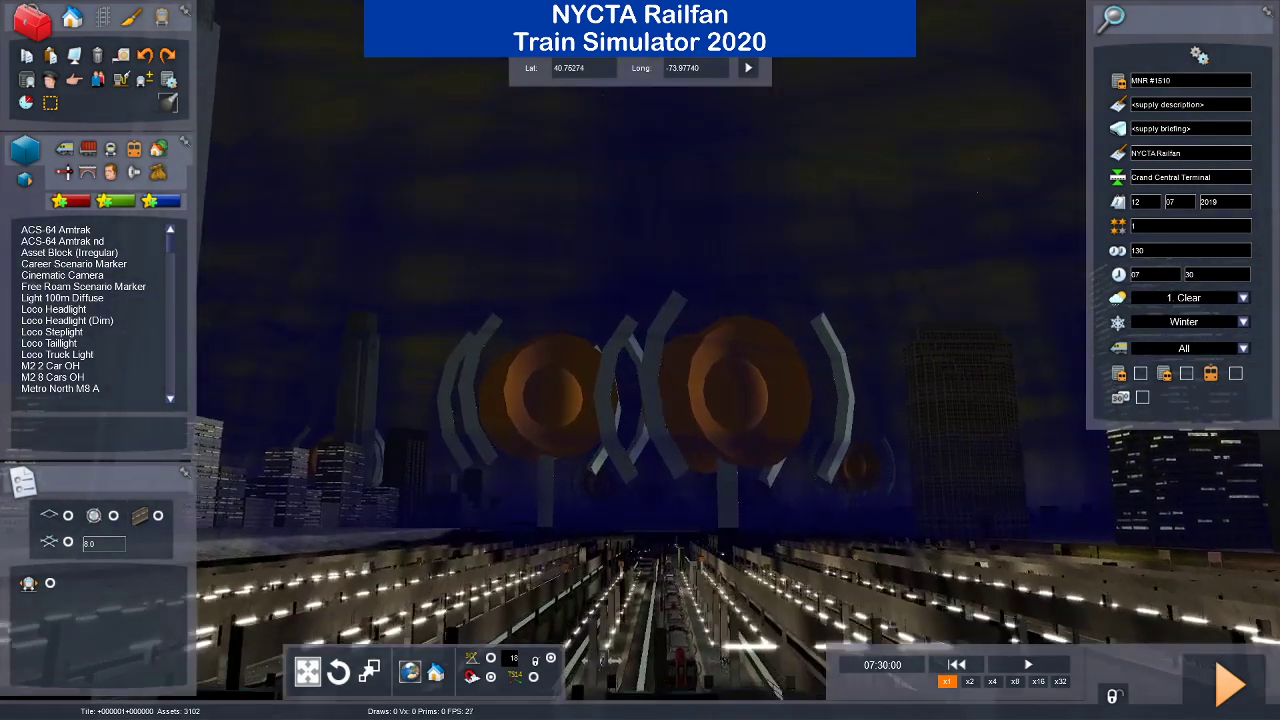
pyautogui.press('Up')
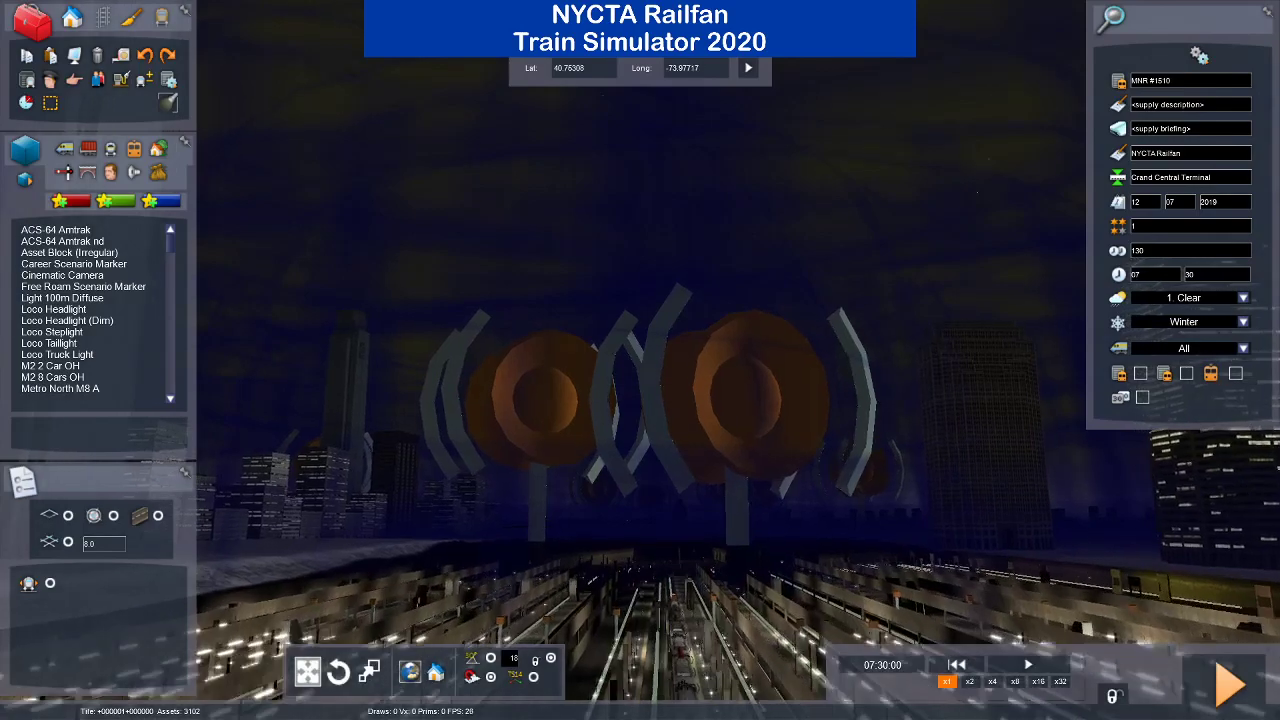
pyautogui.press('Up')
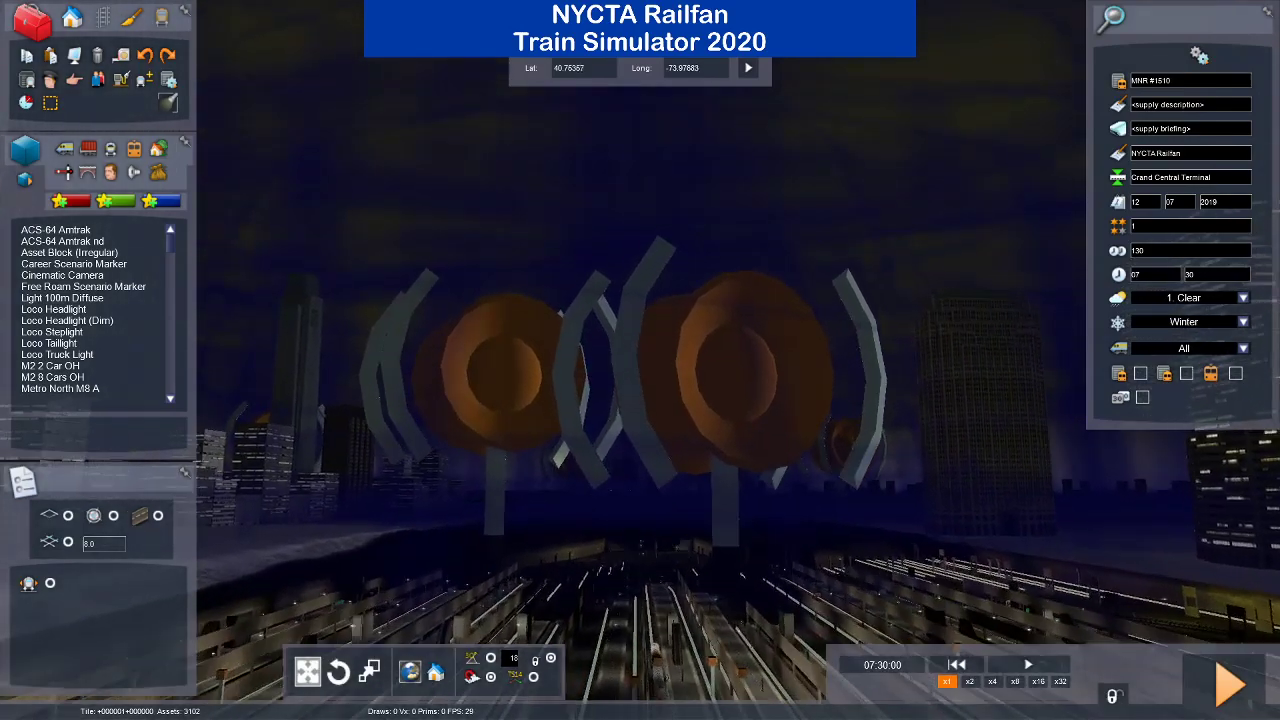
pyautogui.press('Up')
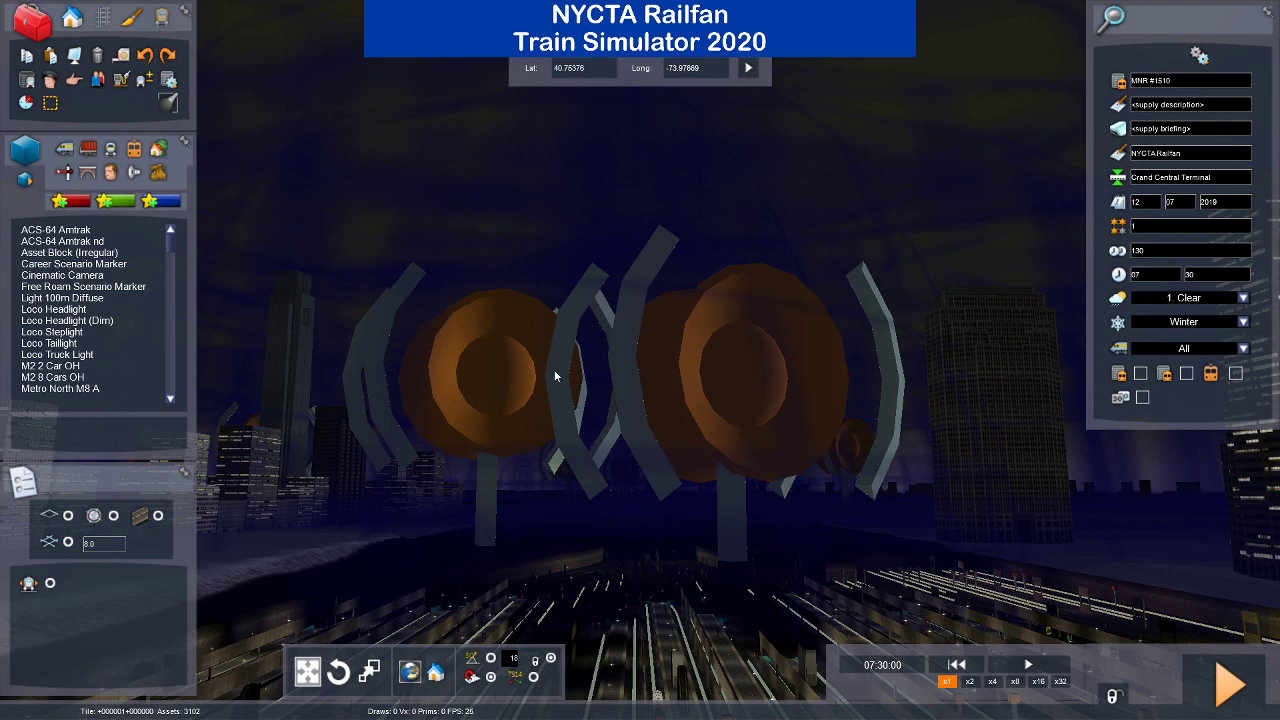
pyautogui.moveTo(586, 410); pyautogui.dragTo(606, 430, button='right')
pyautogui.press('Up')
pyautogui.press('Up')
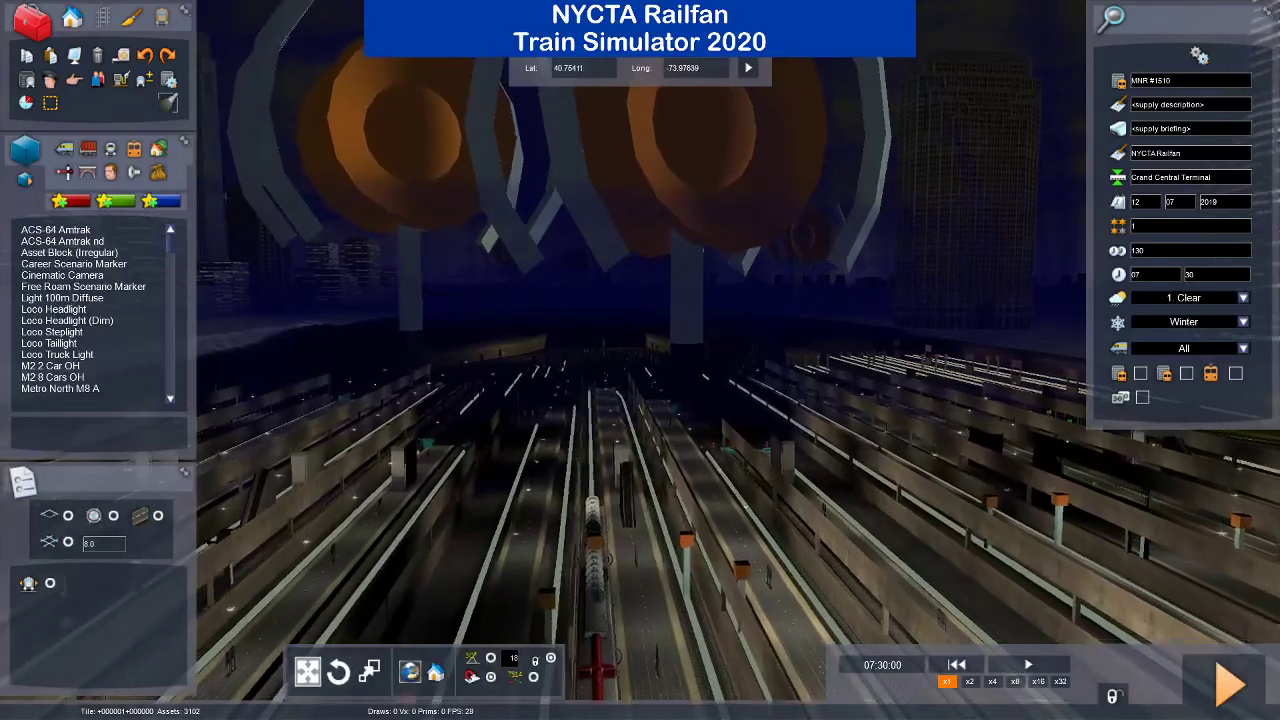
pyautogui.press('Up')
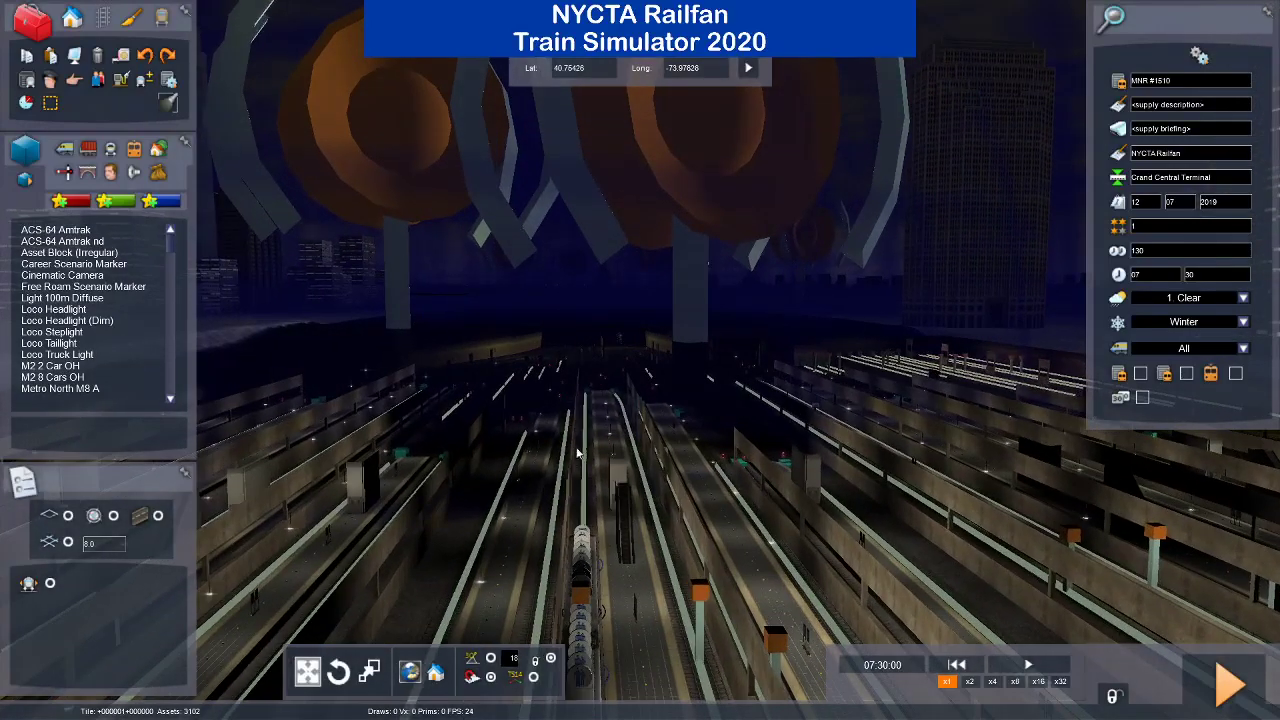
# Open the timetable view for MNR #1211 and examine its path on the map between Grand Central Terminal and the wider route.
pyautogui.click(26, 100)
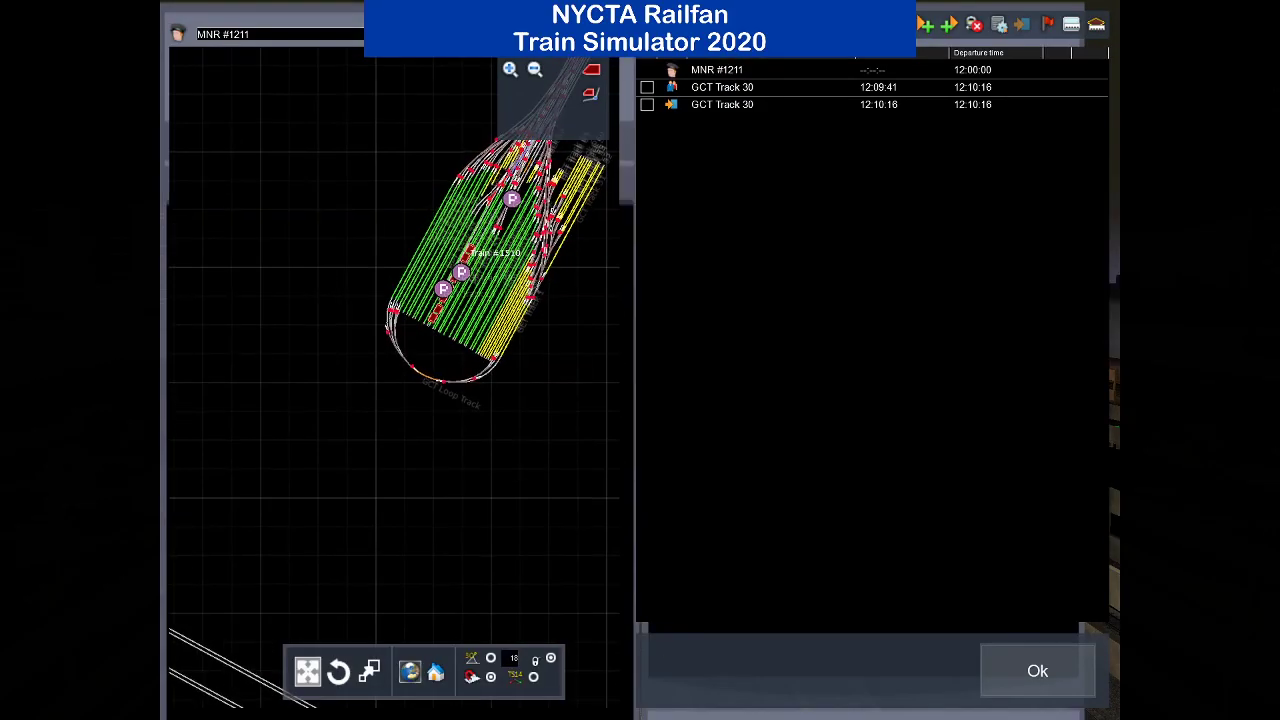
pyautogui.click(466, 46)
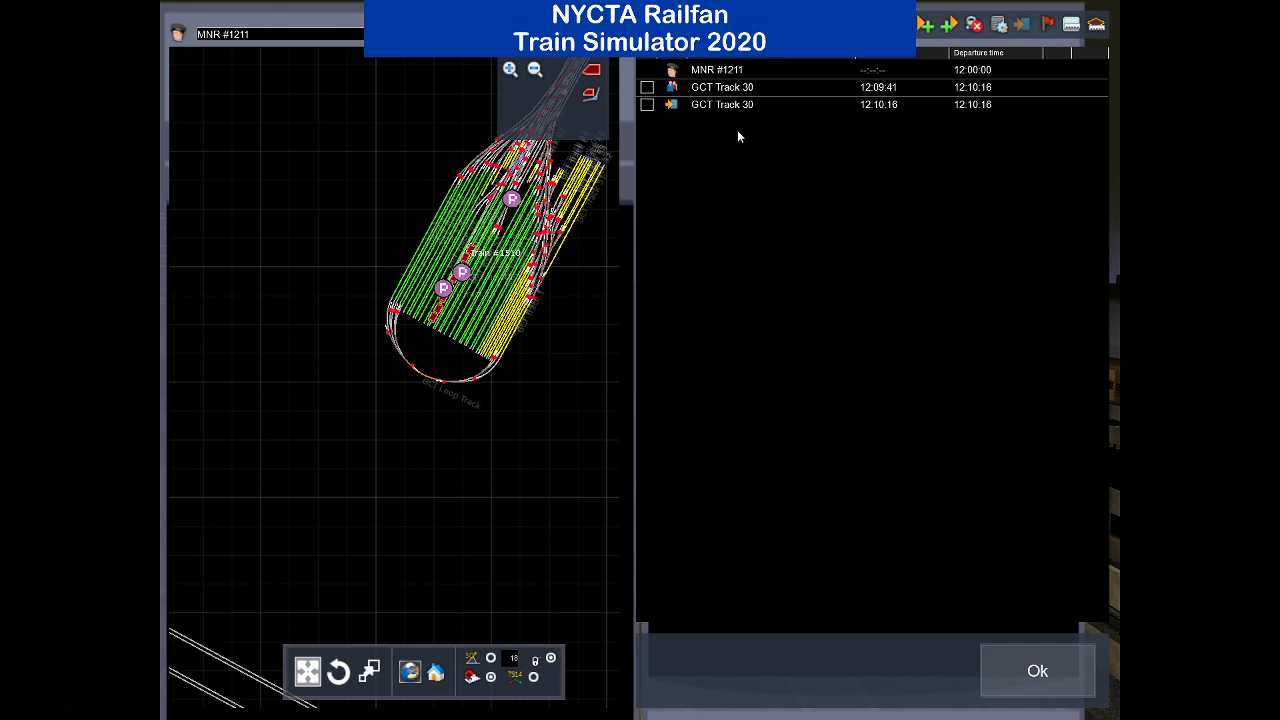
pyautogui.moveTo(537, 320); pyautogui.dragTo(425, 470)
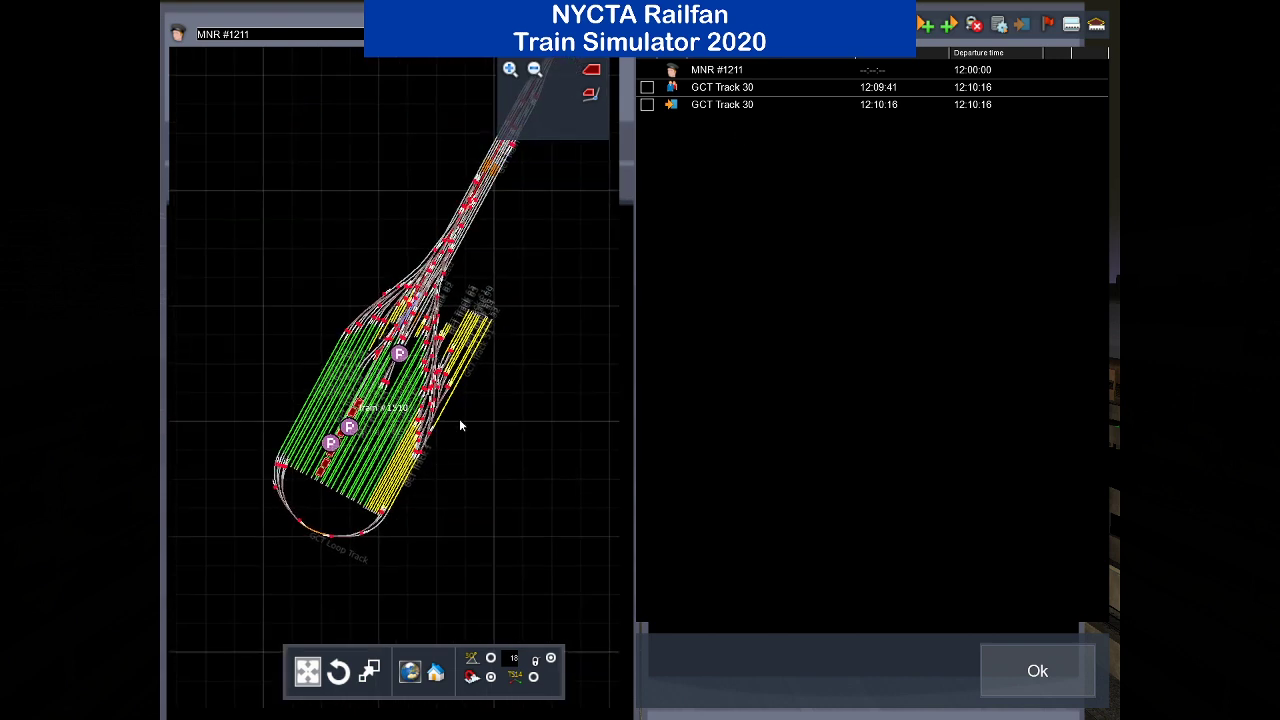
pyautogui.moveTo(516, 262); pyautogui.dragTo(306, 706)
pyautogui.moveTo(372, 468); pyautogui.dragTo(226, 706)
pyautogui.moveTo(530, 172); pyautogui.dragTo(305, 580)
pyautogui.moveTo(570, 190); pyautogui.dragTo(443, 493)
pyautogui.moveTo(529, 275); pyautogui.dragTo(523, 288)
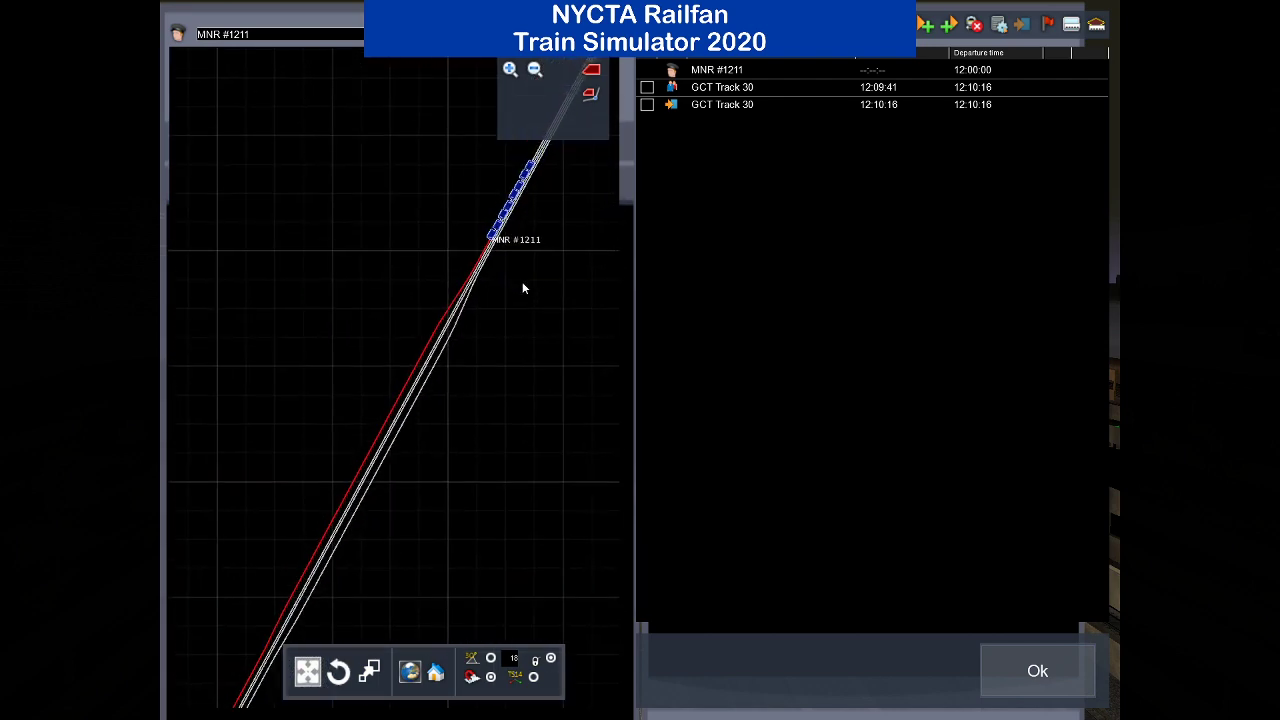
pyautogui.scroll(-5, 522, 288)
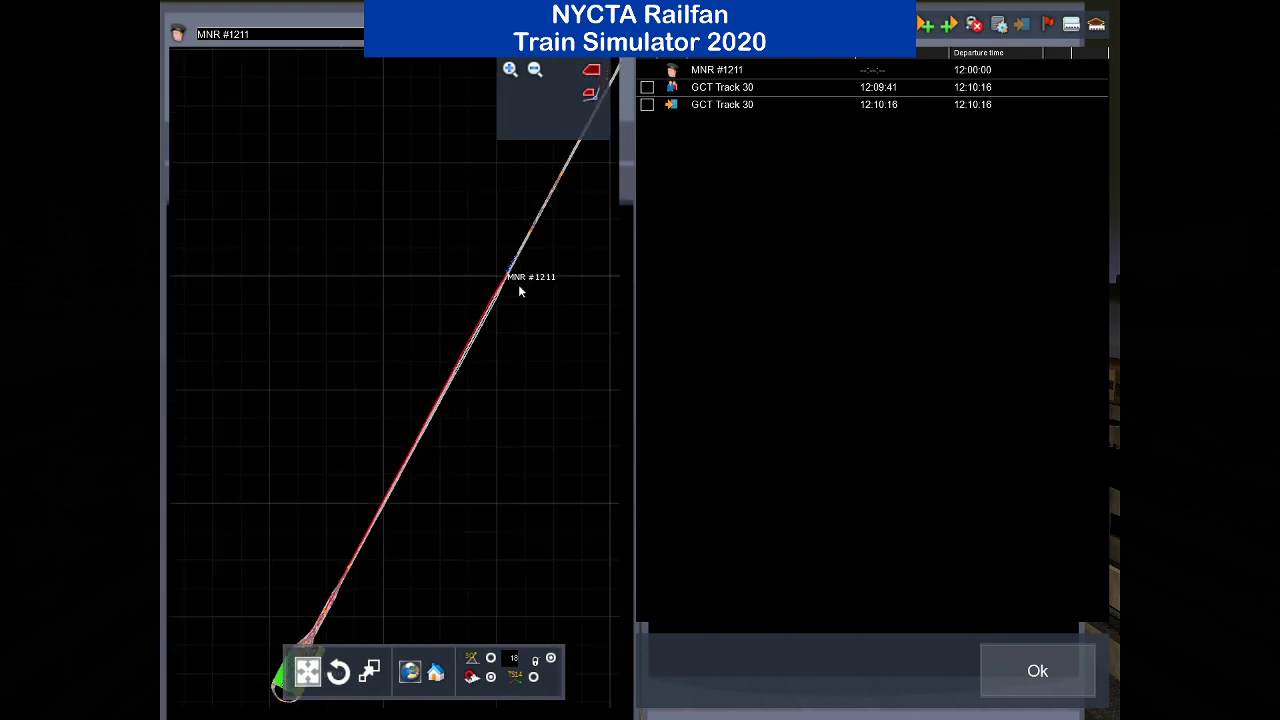
pyautogui.moveTo(518, 290); pyautogui.dragTo(298, 530)
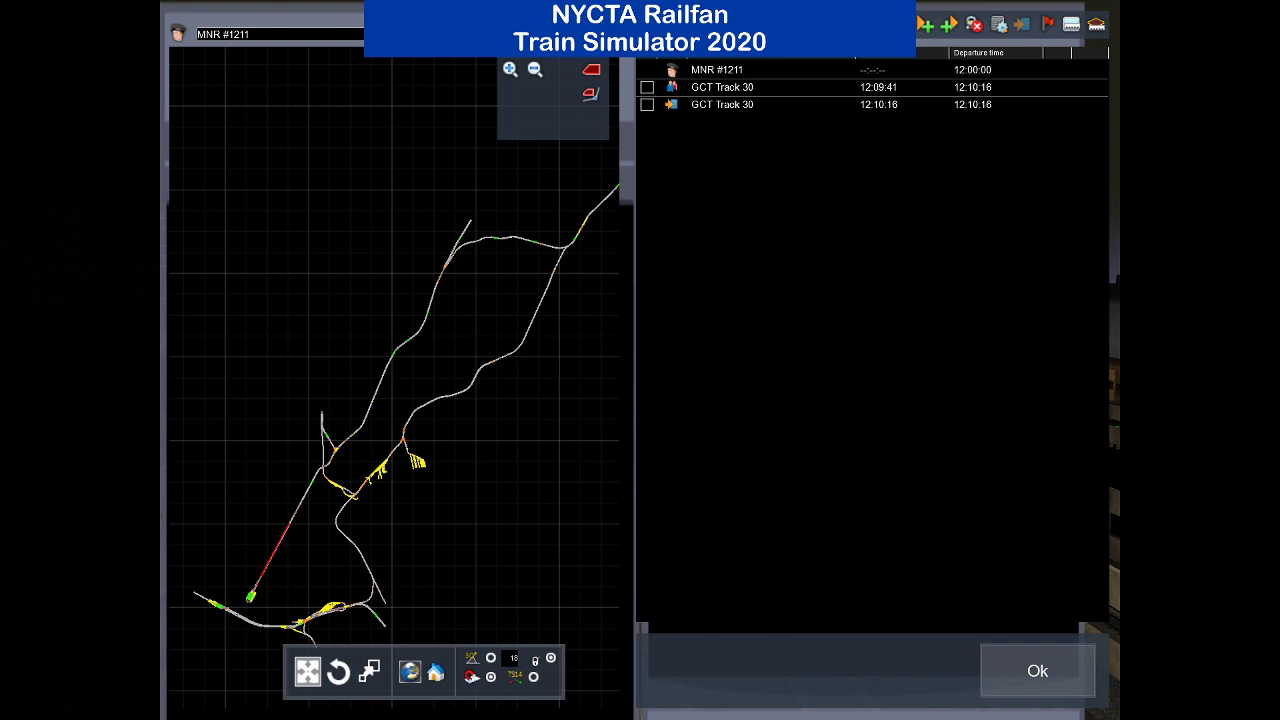
# Open the list of timetabled services in the timetable view.
pyautogui.click(515, 34)
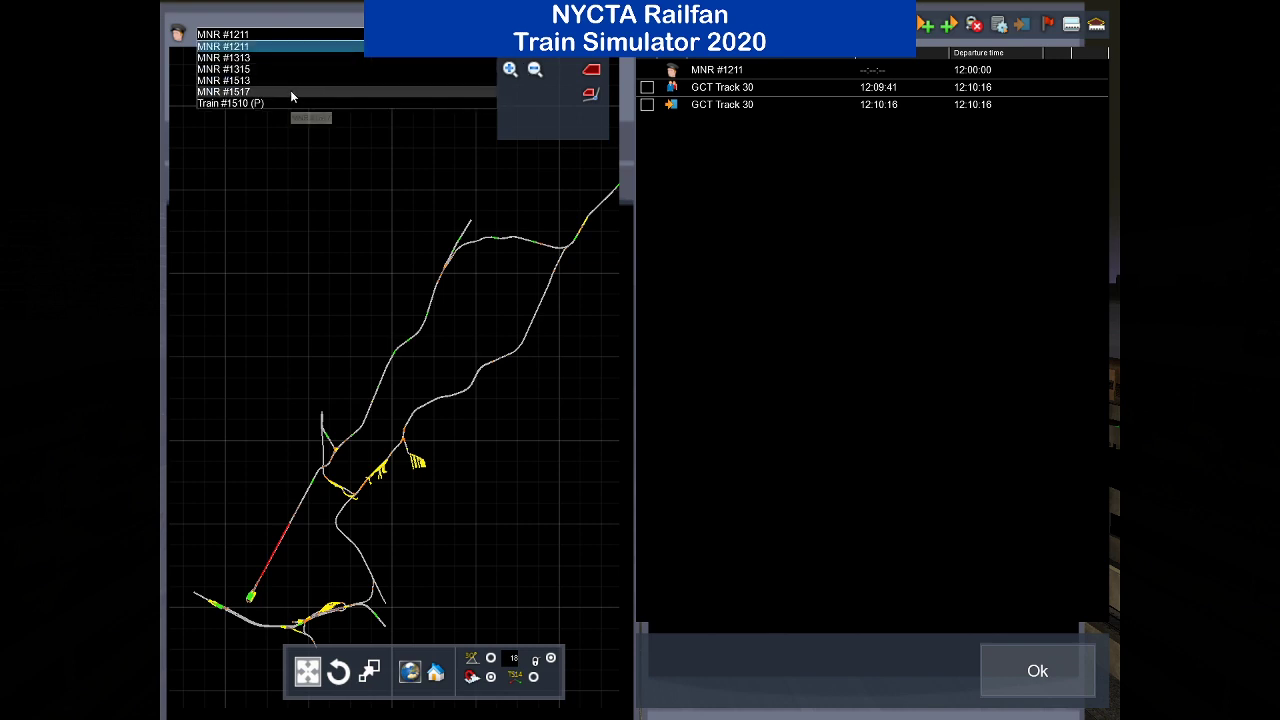